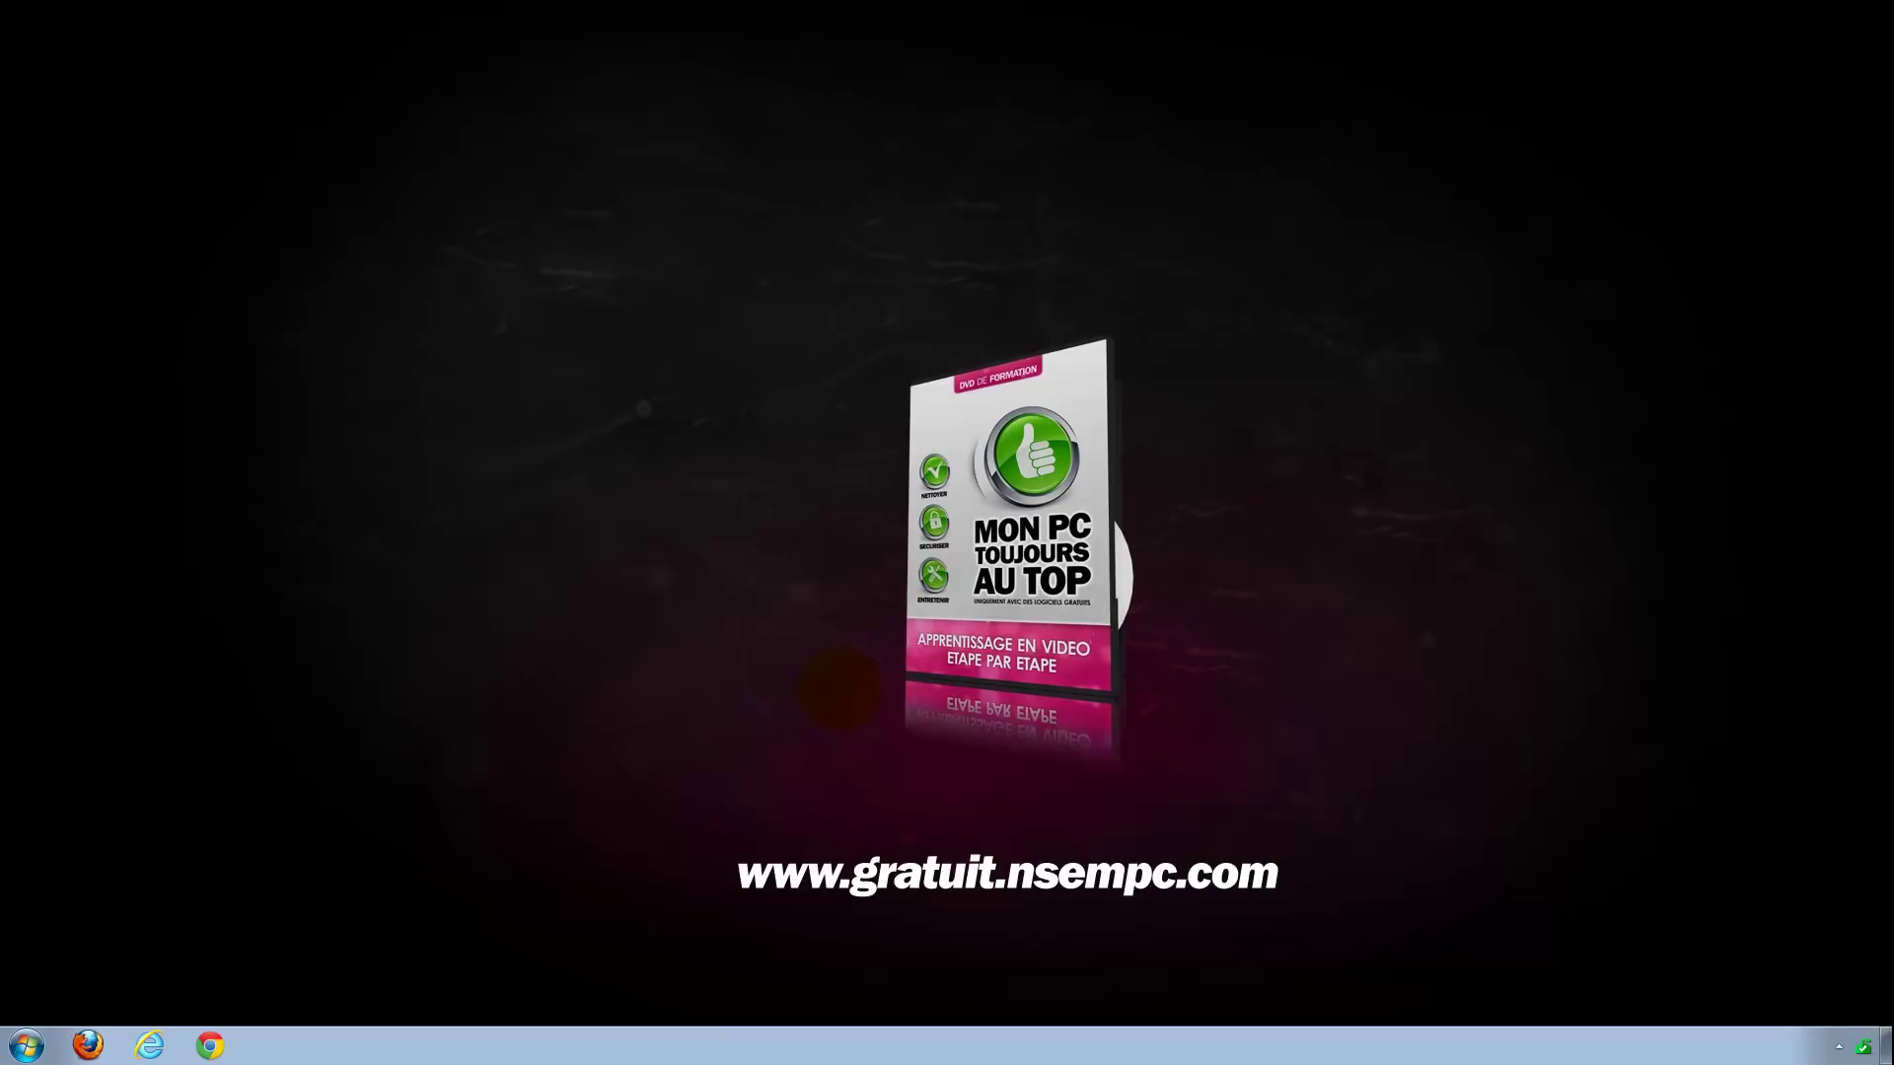
# Display the desktop's context menu and dismiss it, and open and close the Start menu several times
pyautogui.hotkey('shift', 'F10')
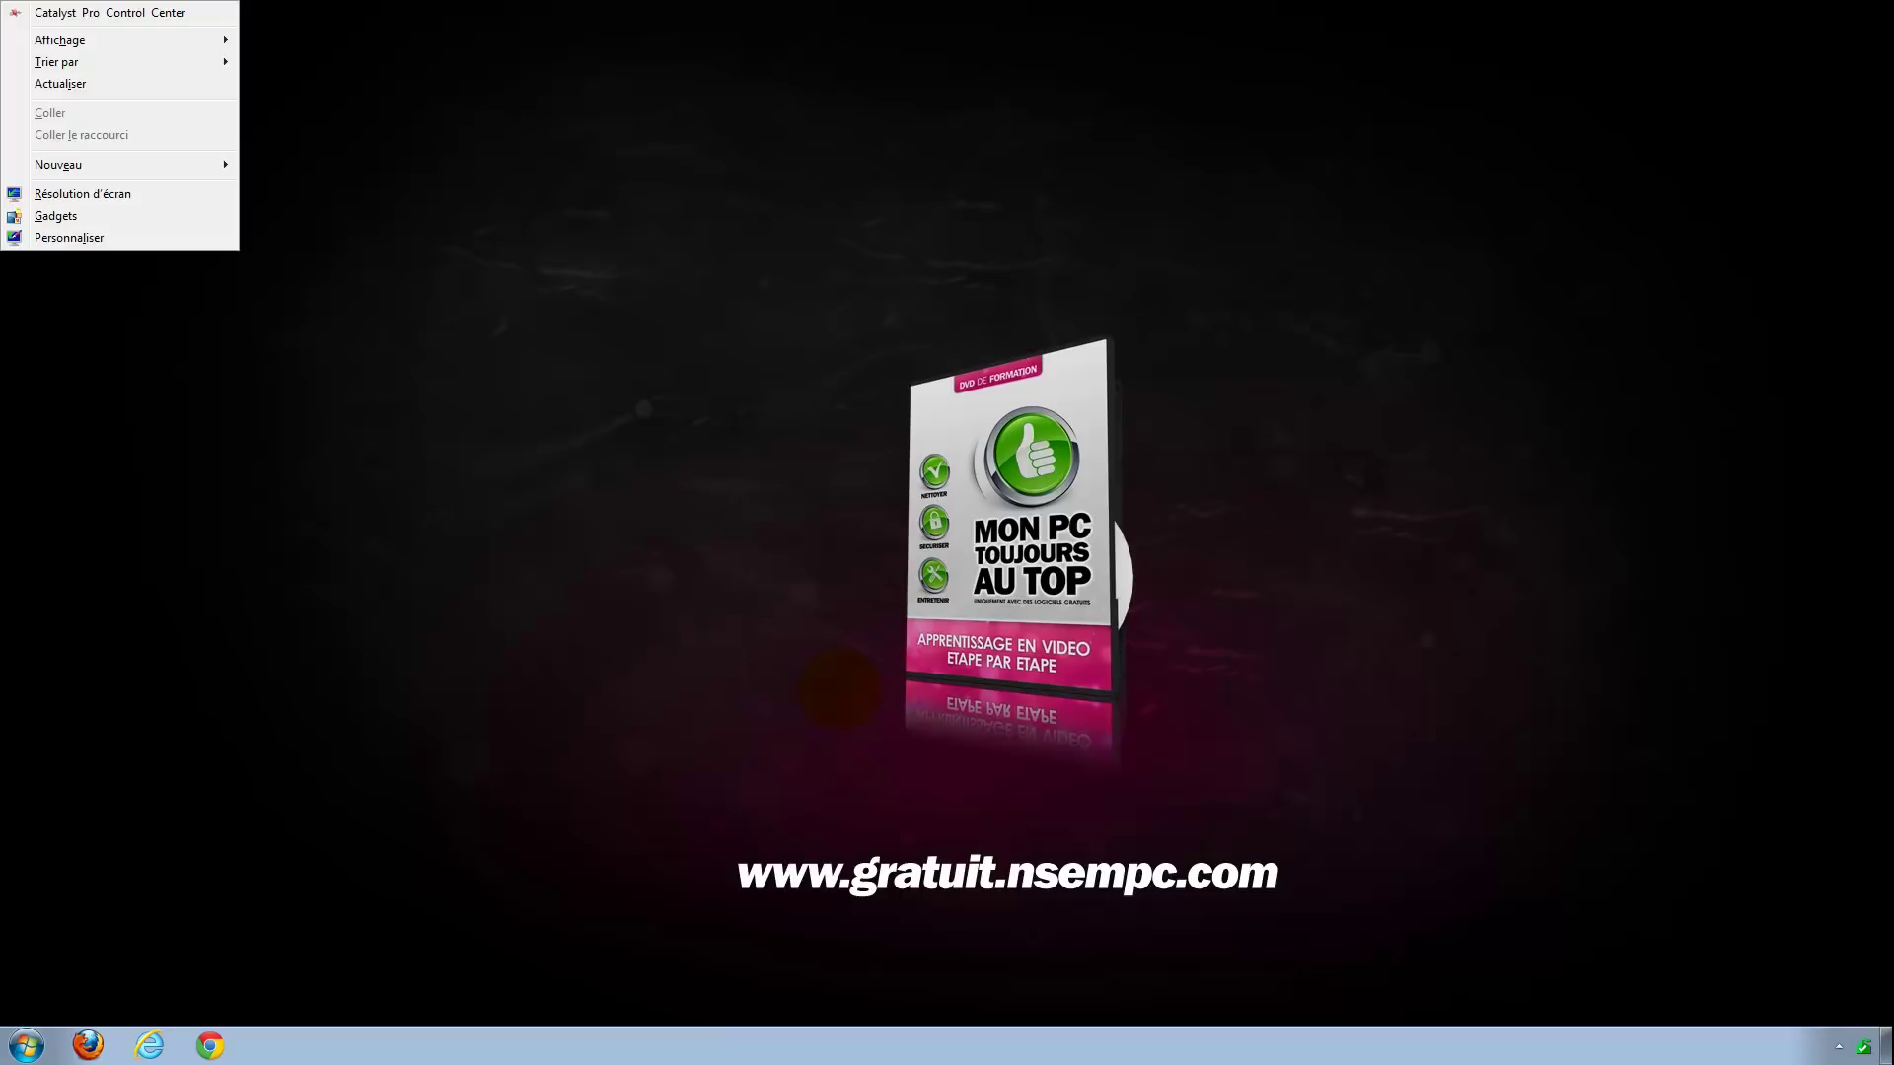
pyautogui.press('Escape')
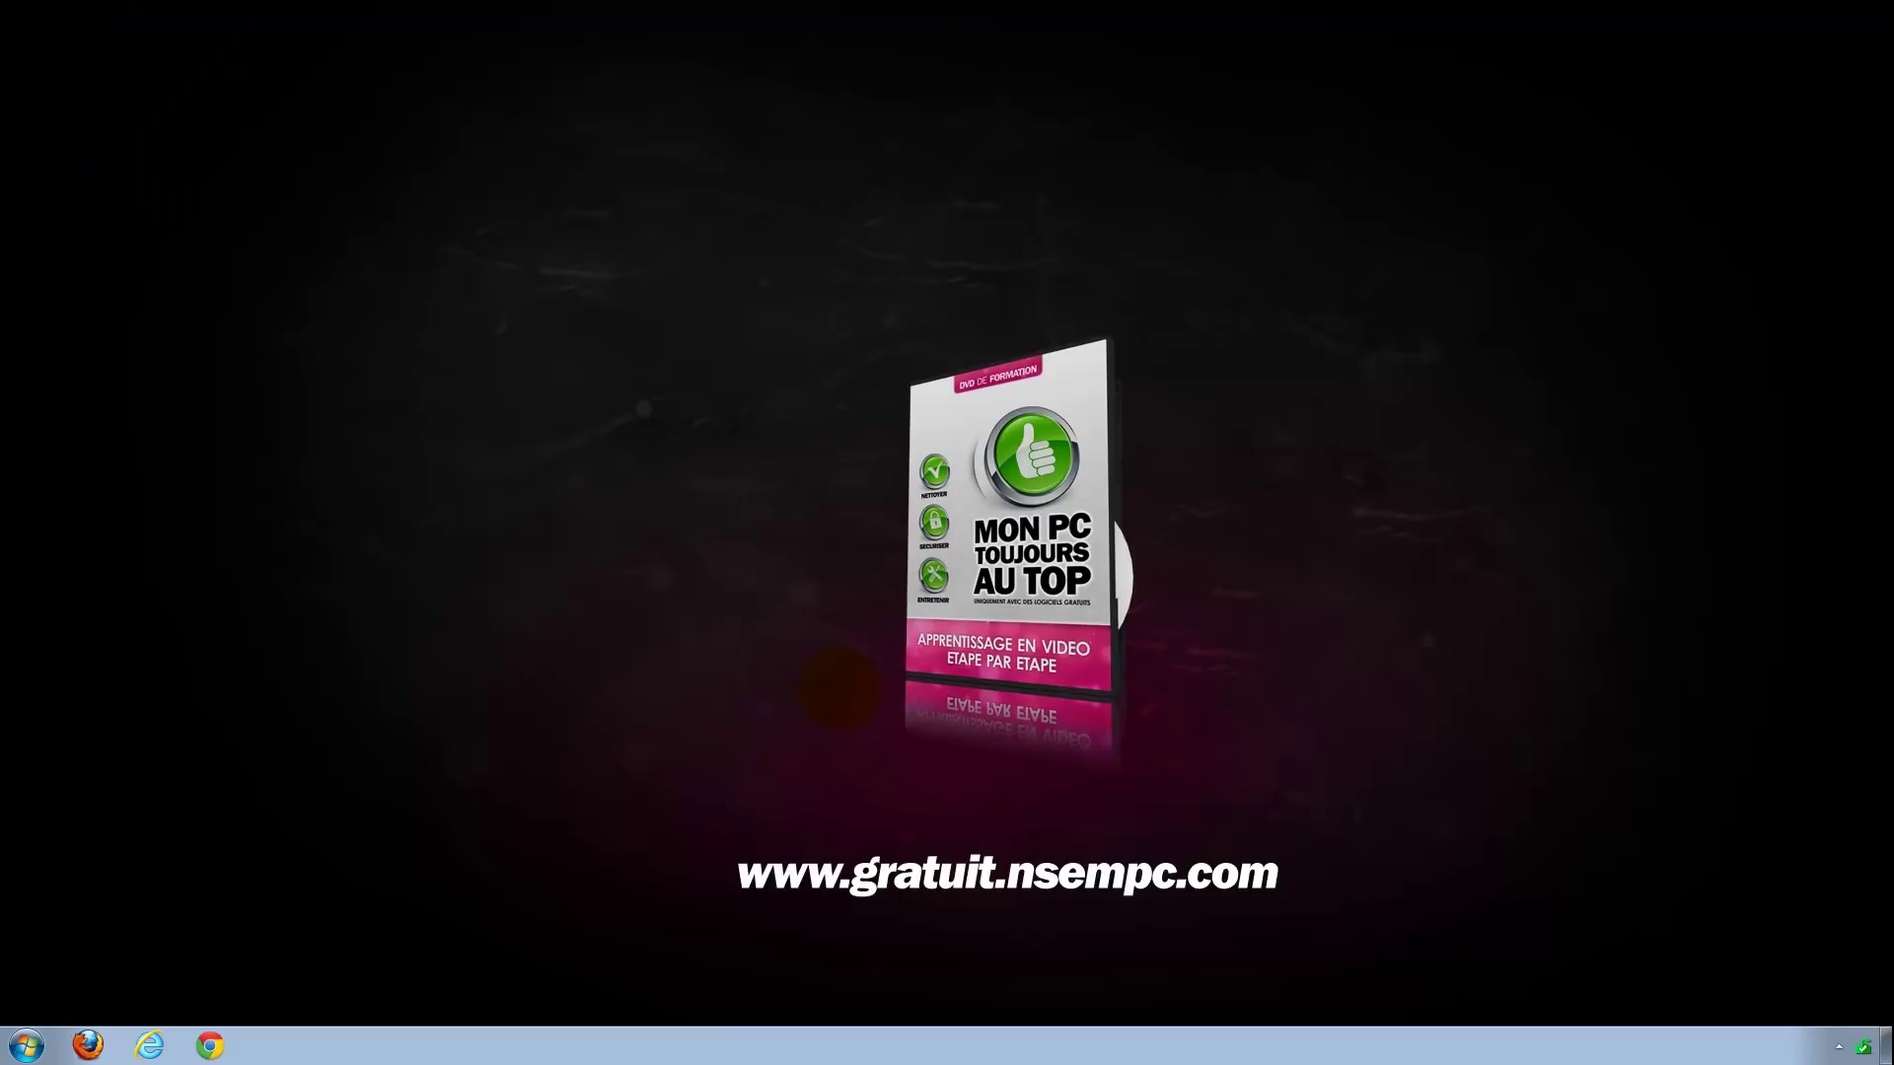
pyautogui.press('super')
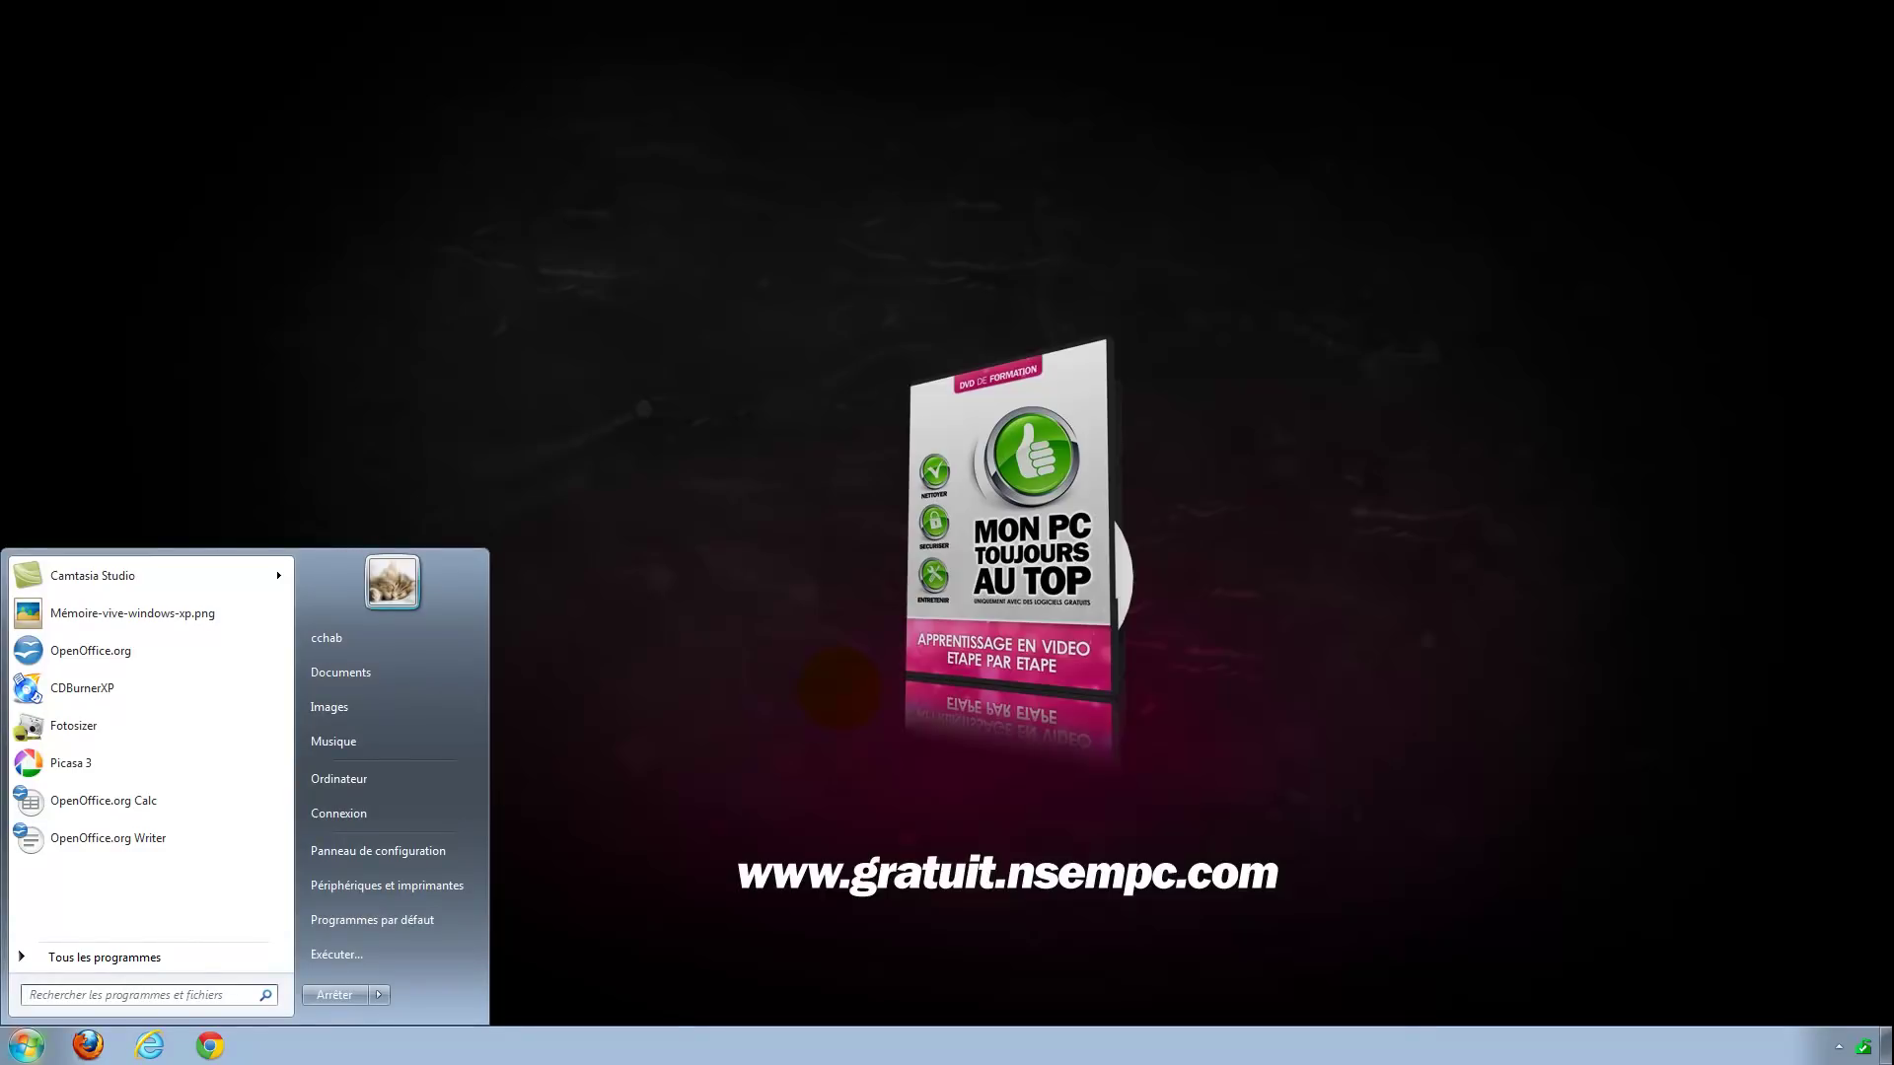
pyautogui.press('super')
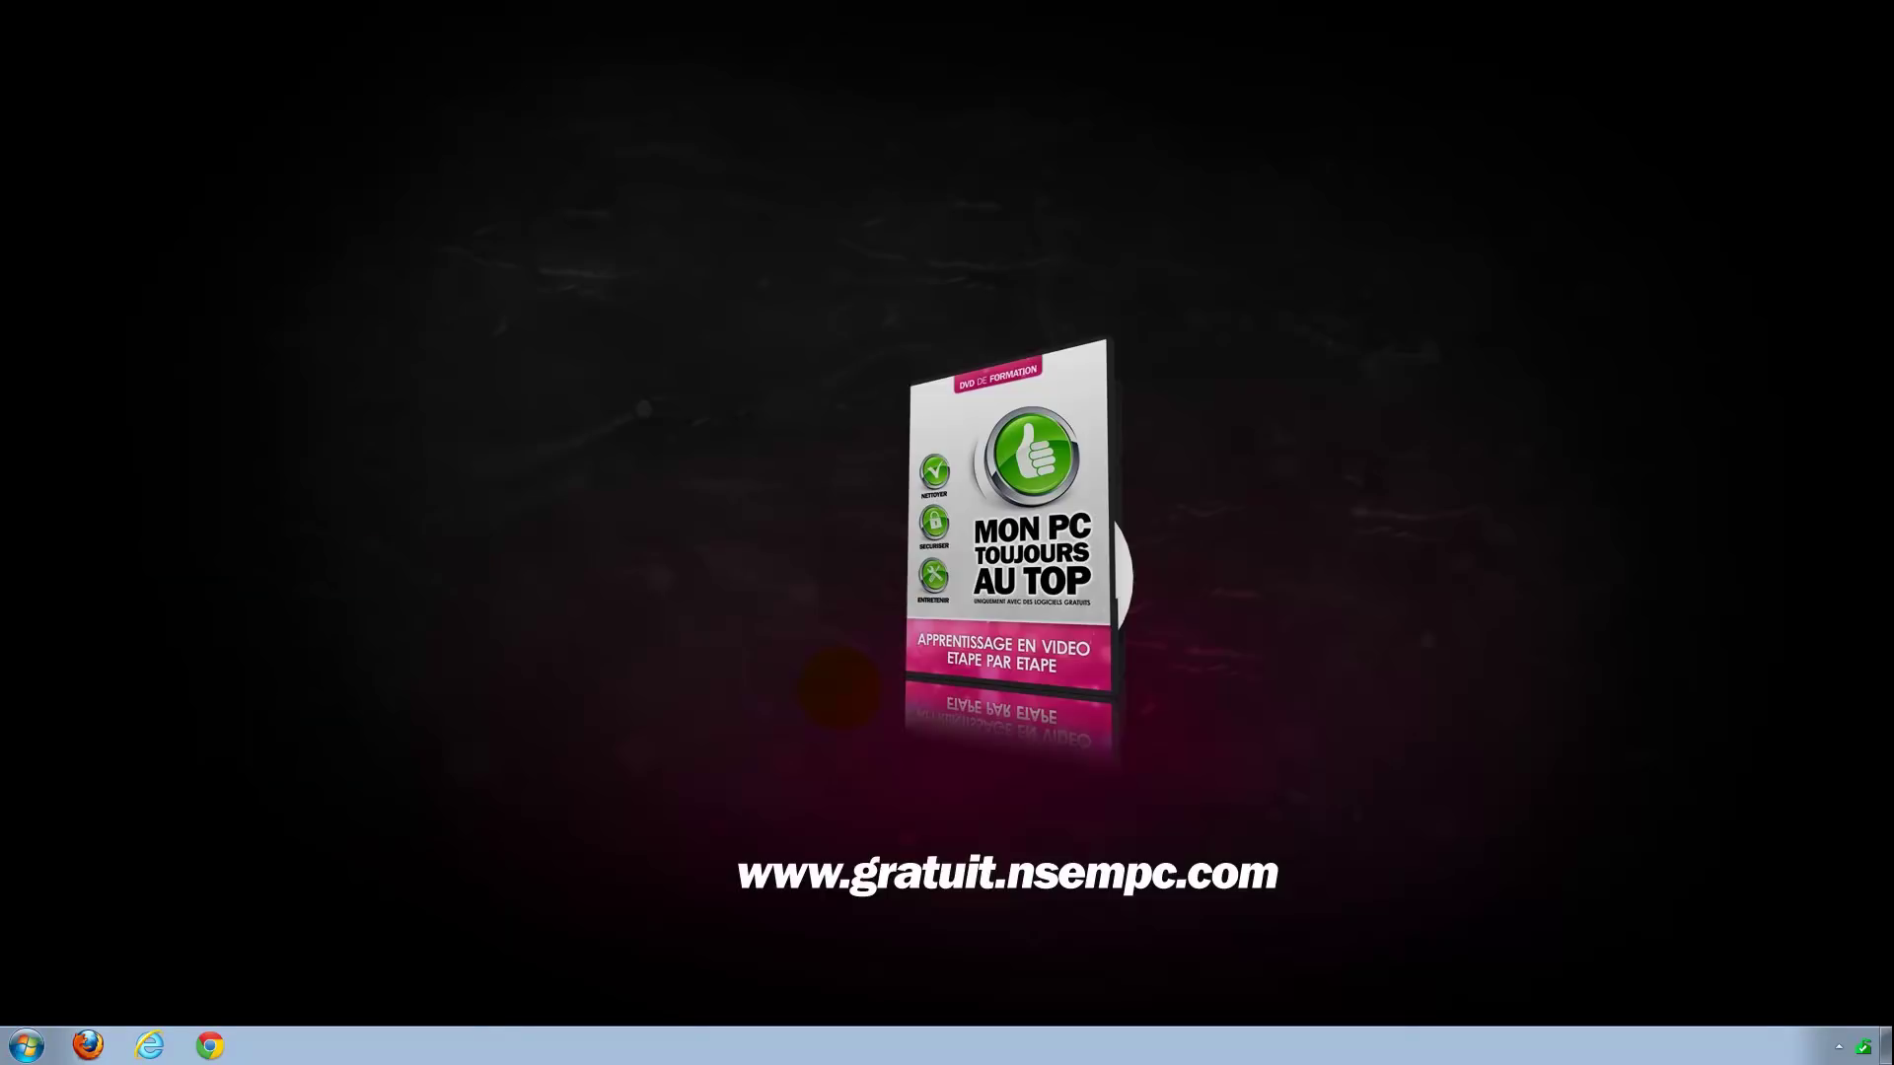
pyautogui.press('super')
pyautogui.press('super')
pyautogui.press('super')
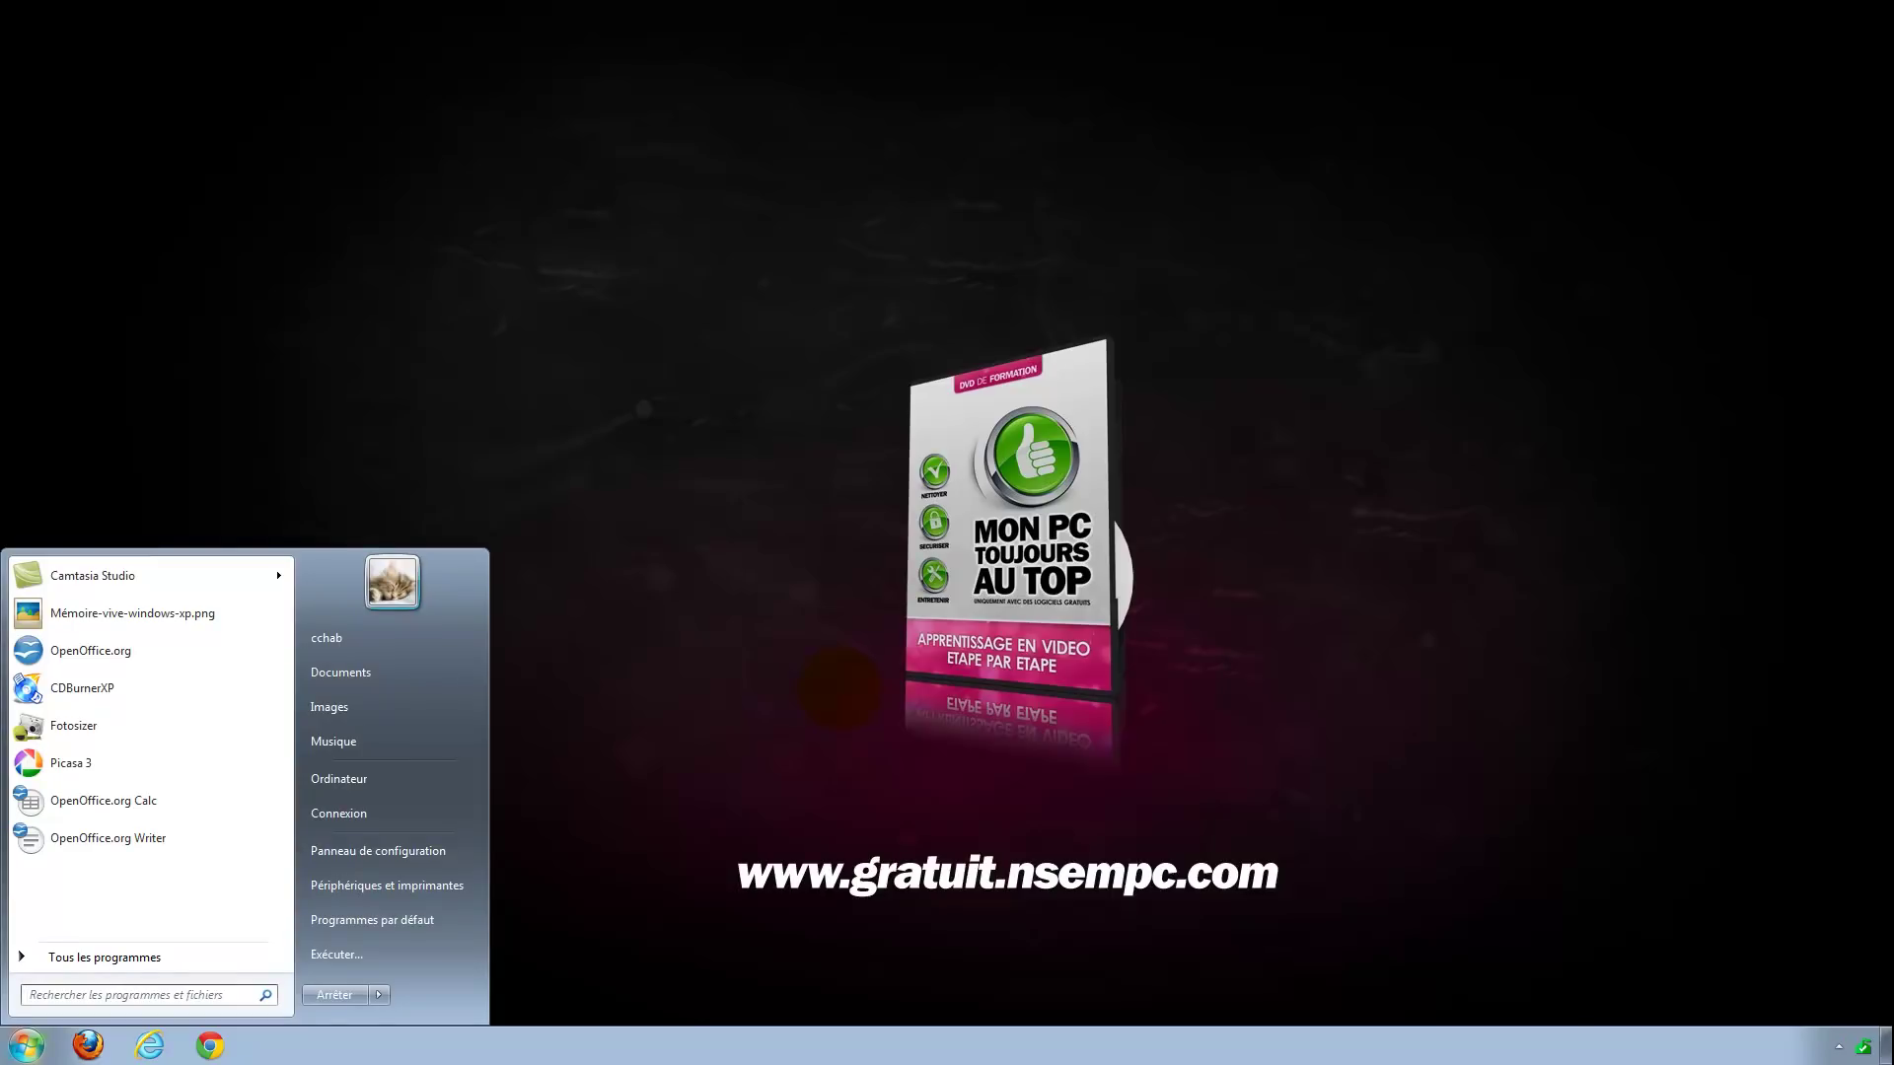
pyautogui.press('super')
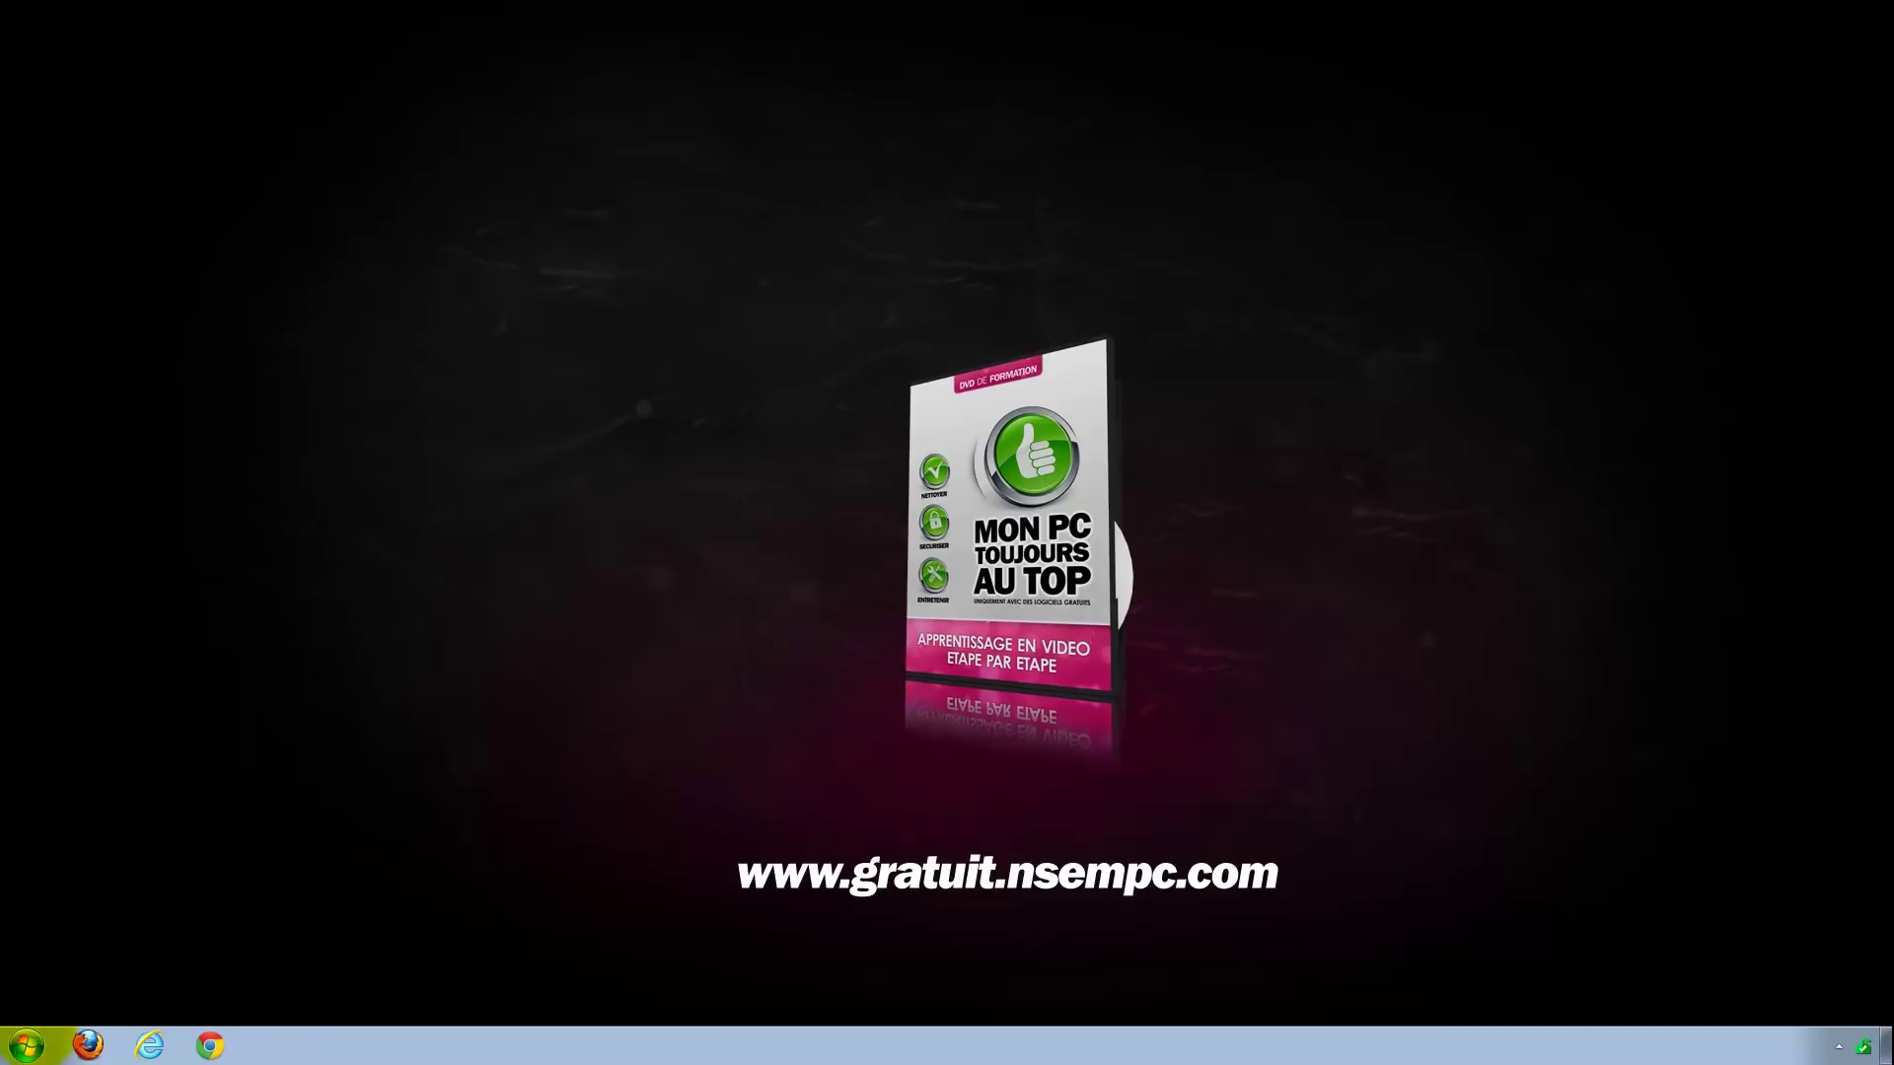
pyautogui.click(27, 1045)
pyautogui.click(664, 877)
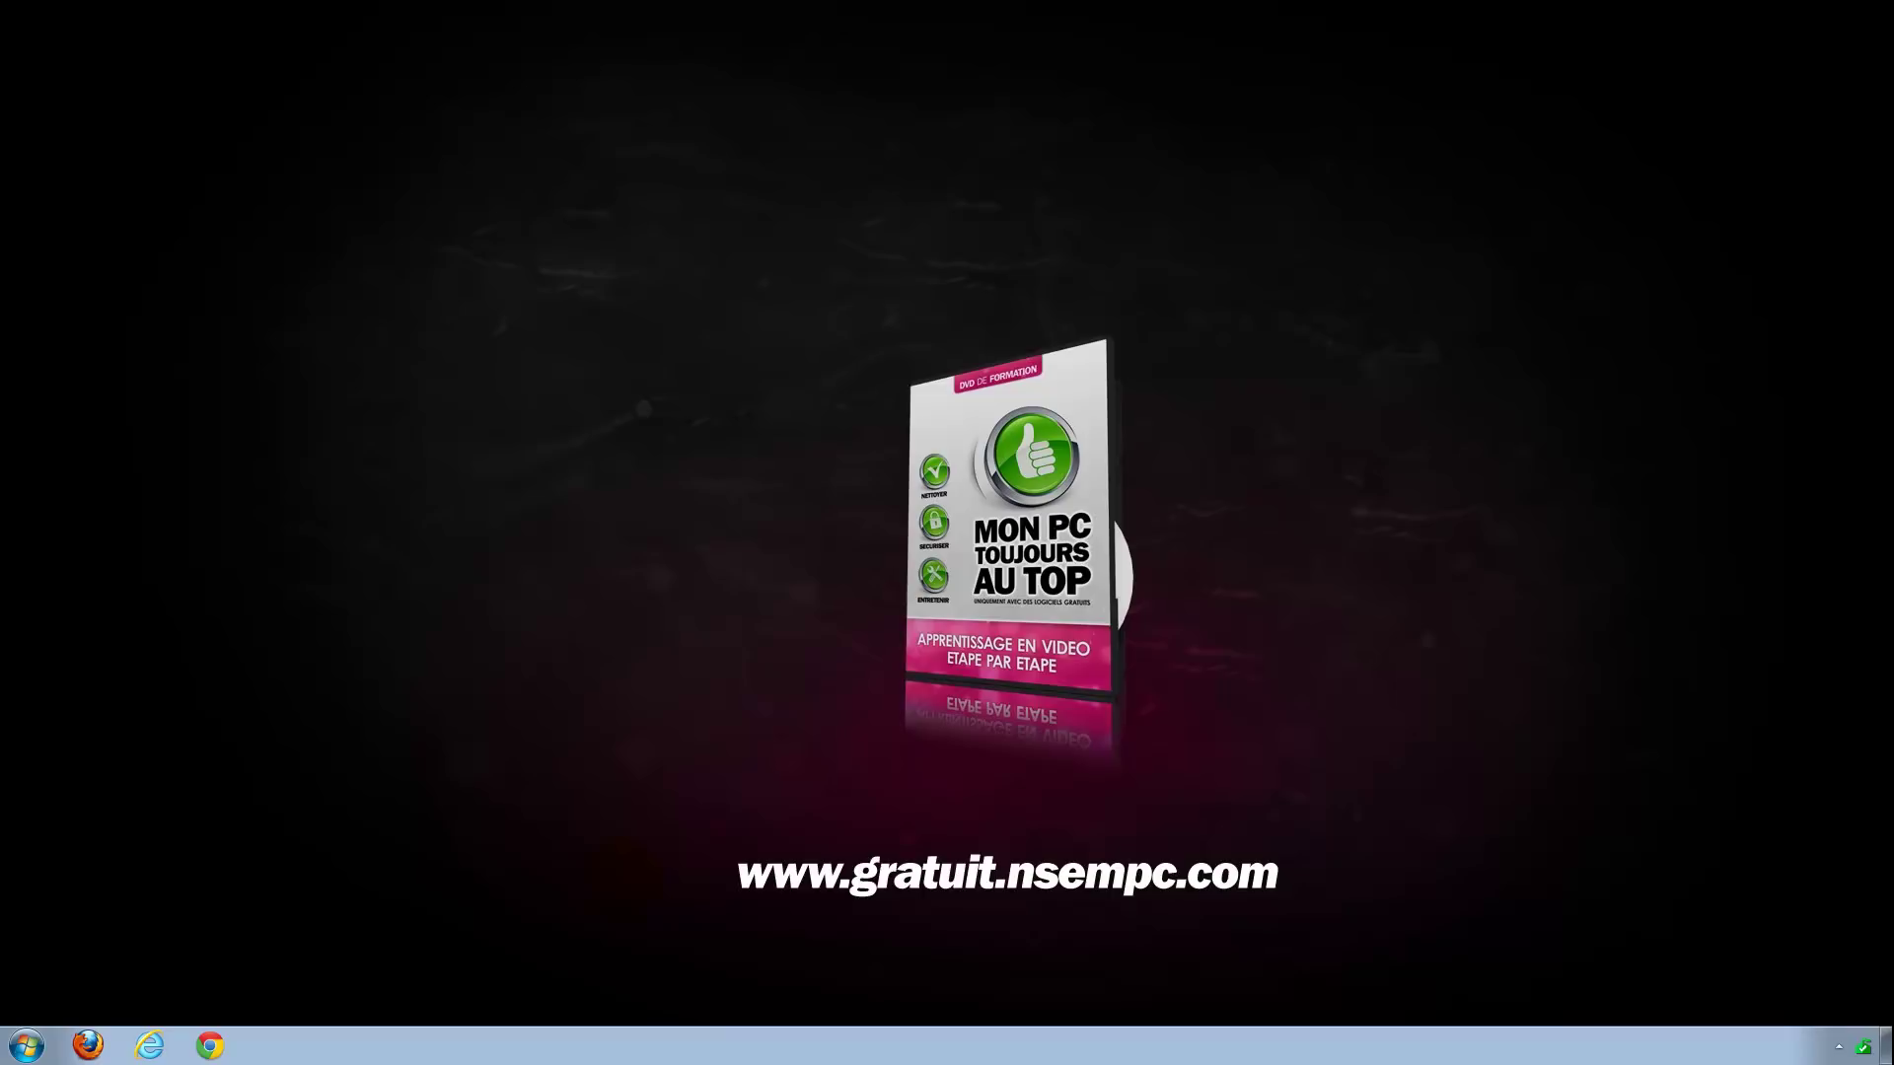
# Open a file explorer window, browse Bureau and the Documents, Images, Musique and Vidéos libraries, and close the window
pyautogui.press('super+e')
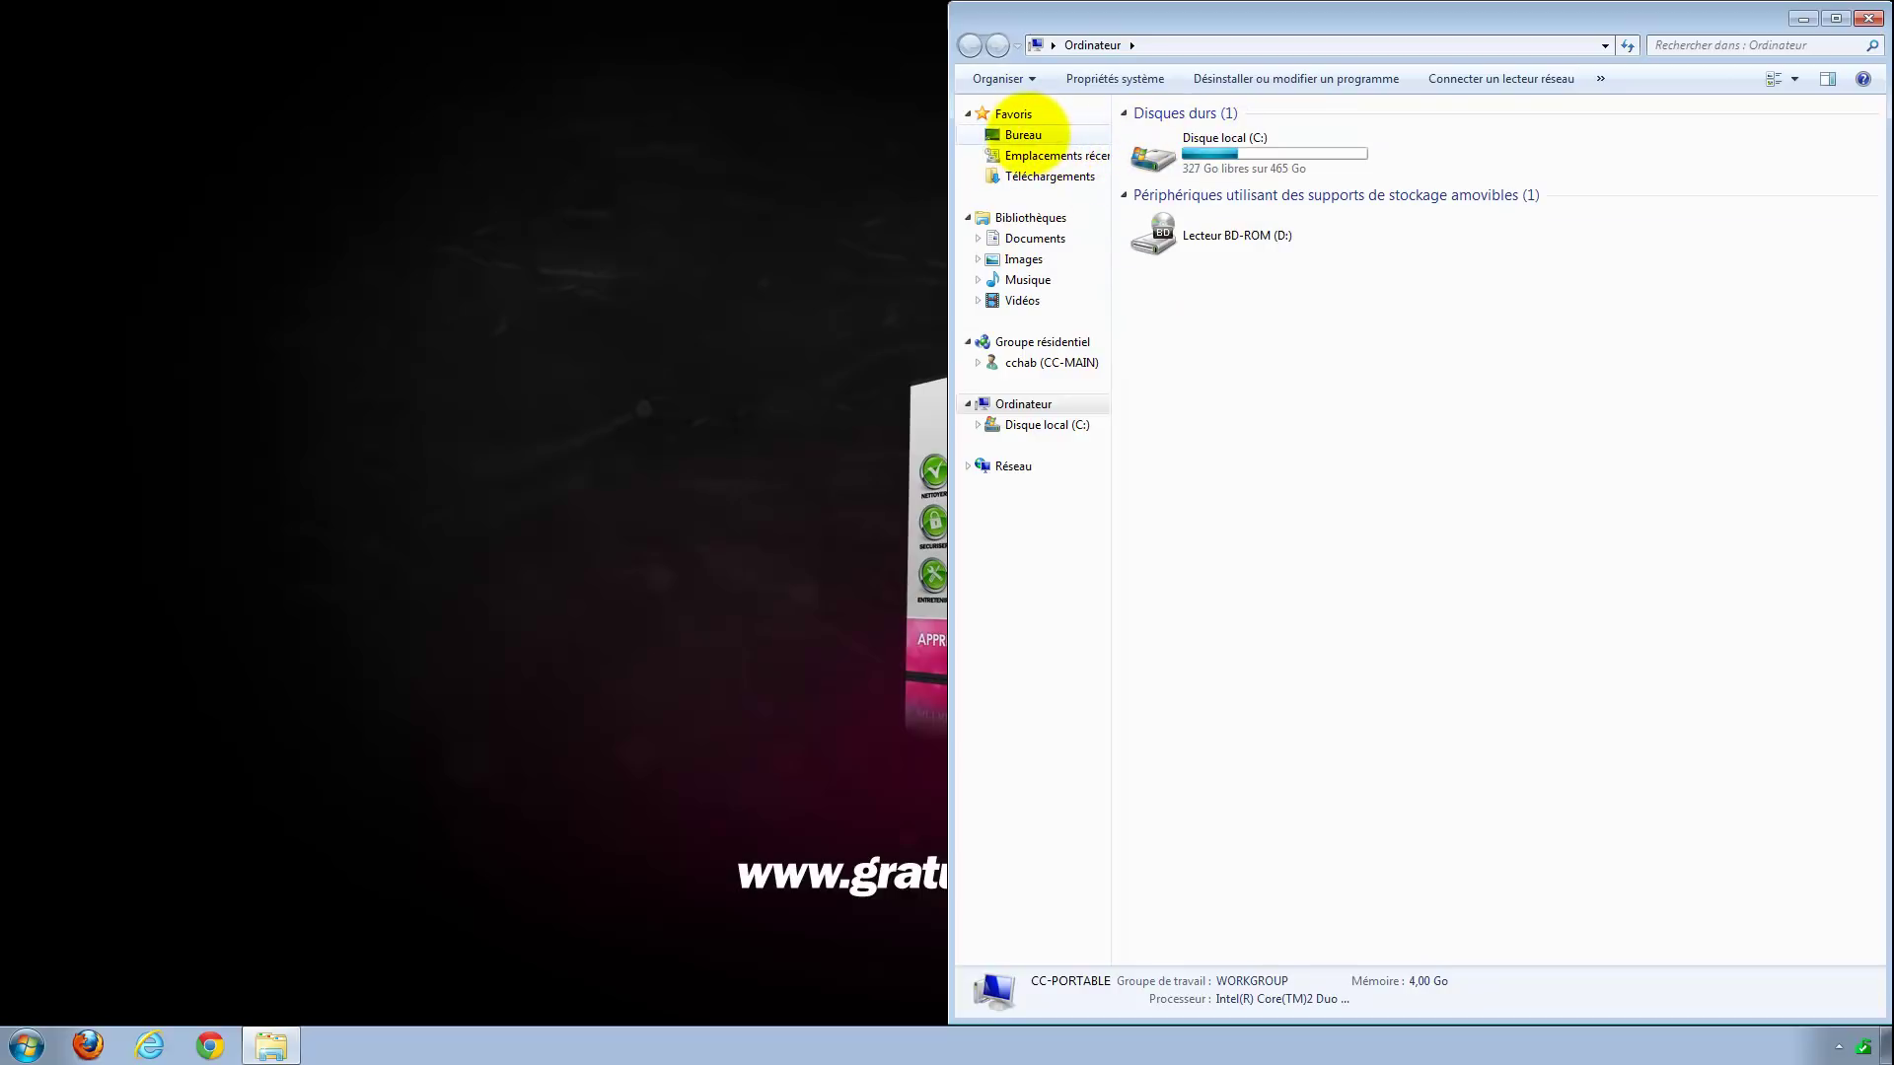
pyautogui.click(1023, 136)
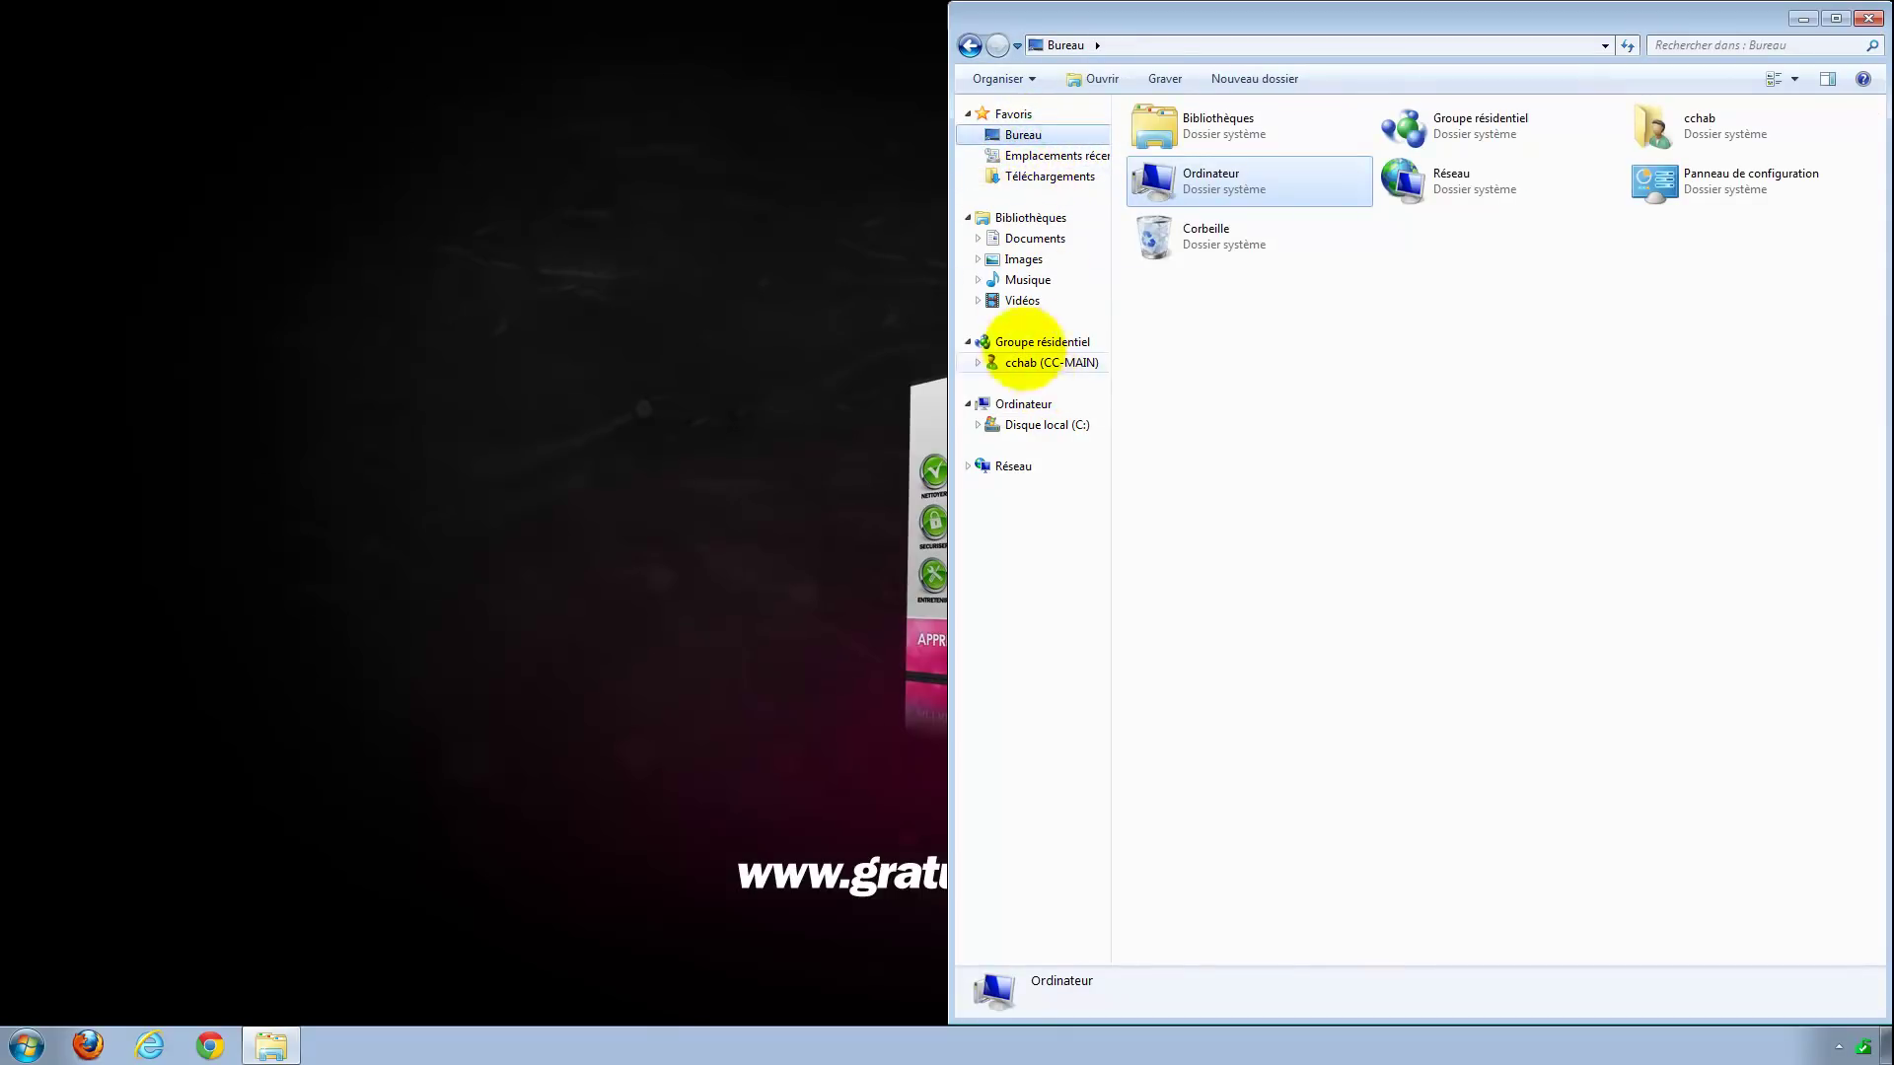
pyautogui.click(1035, 238)
pyautogui.click(1023, 258)
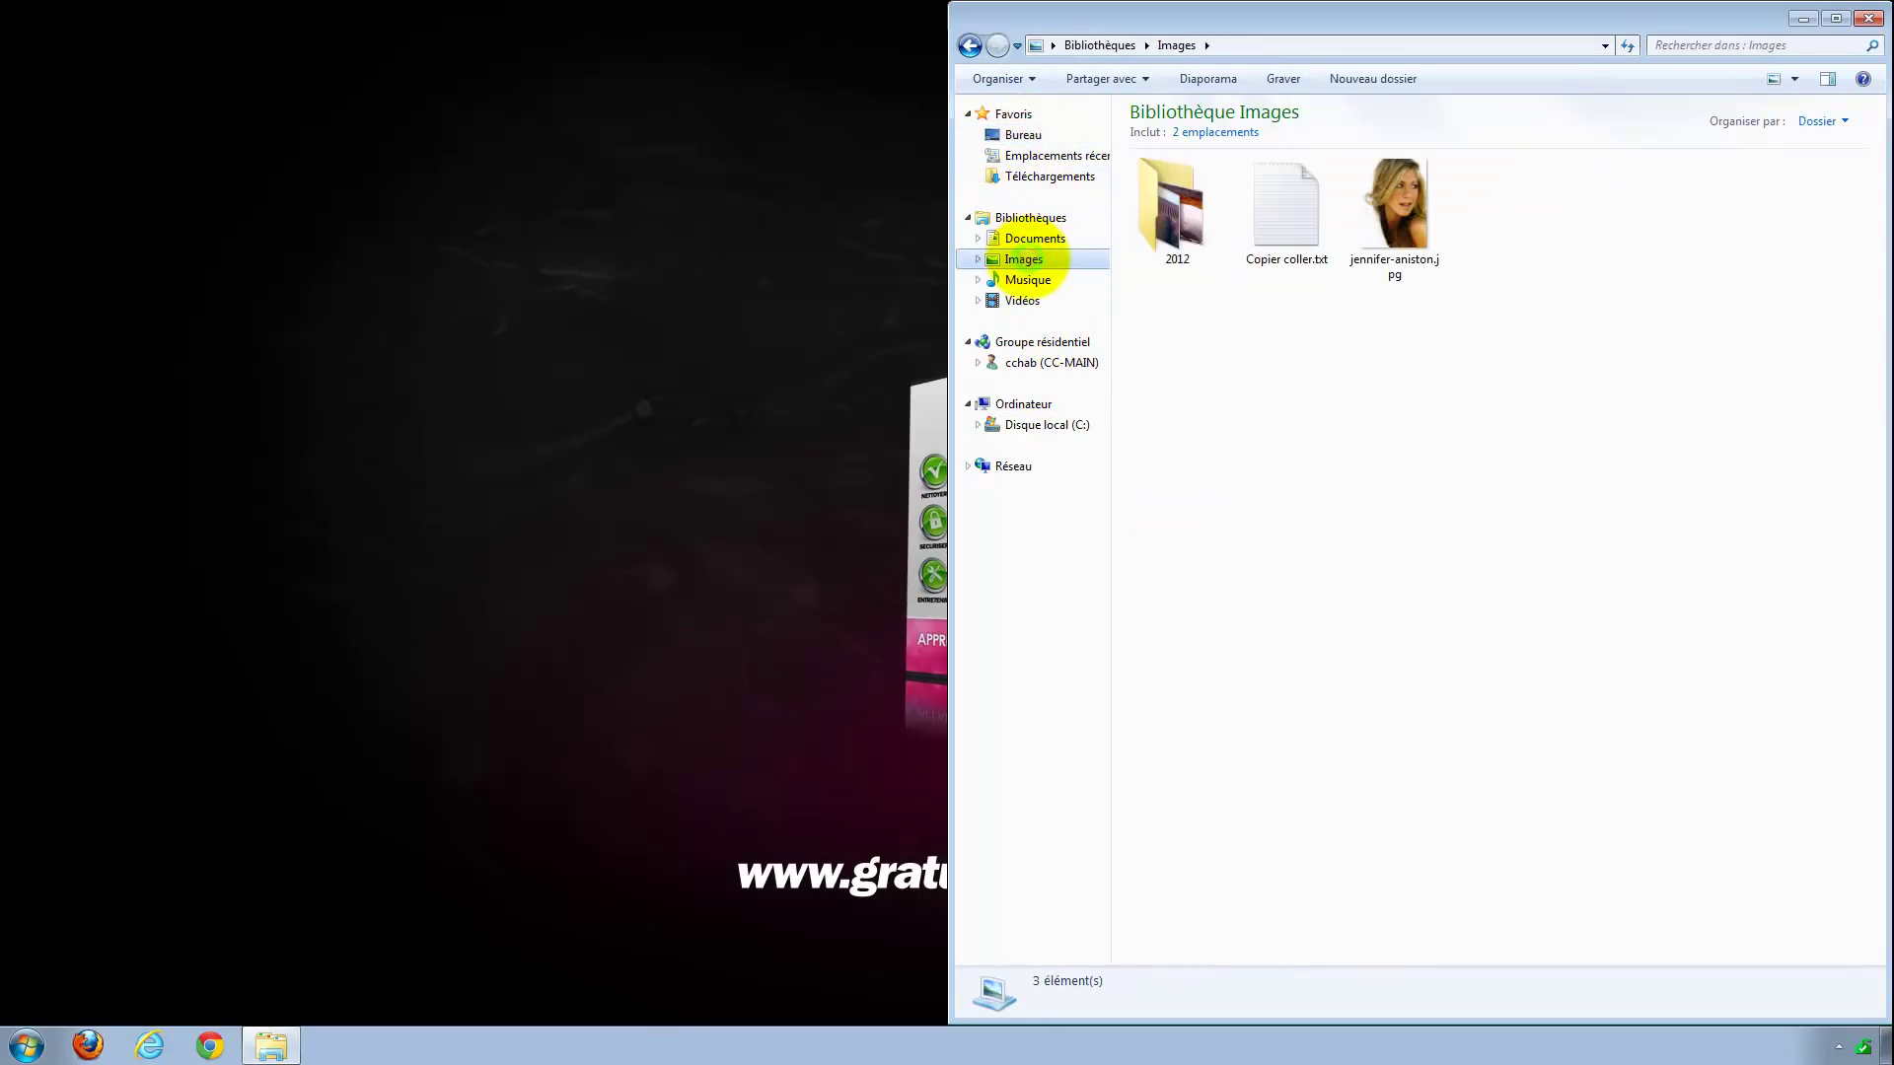
pyautogui.click(1026, 279)
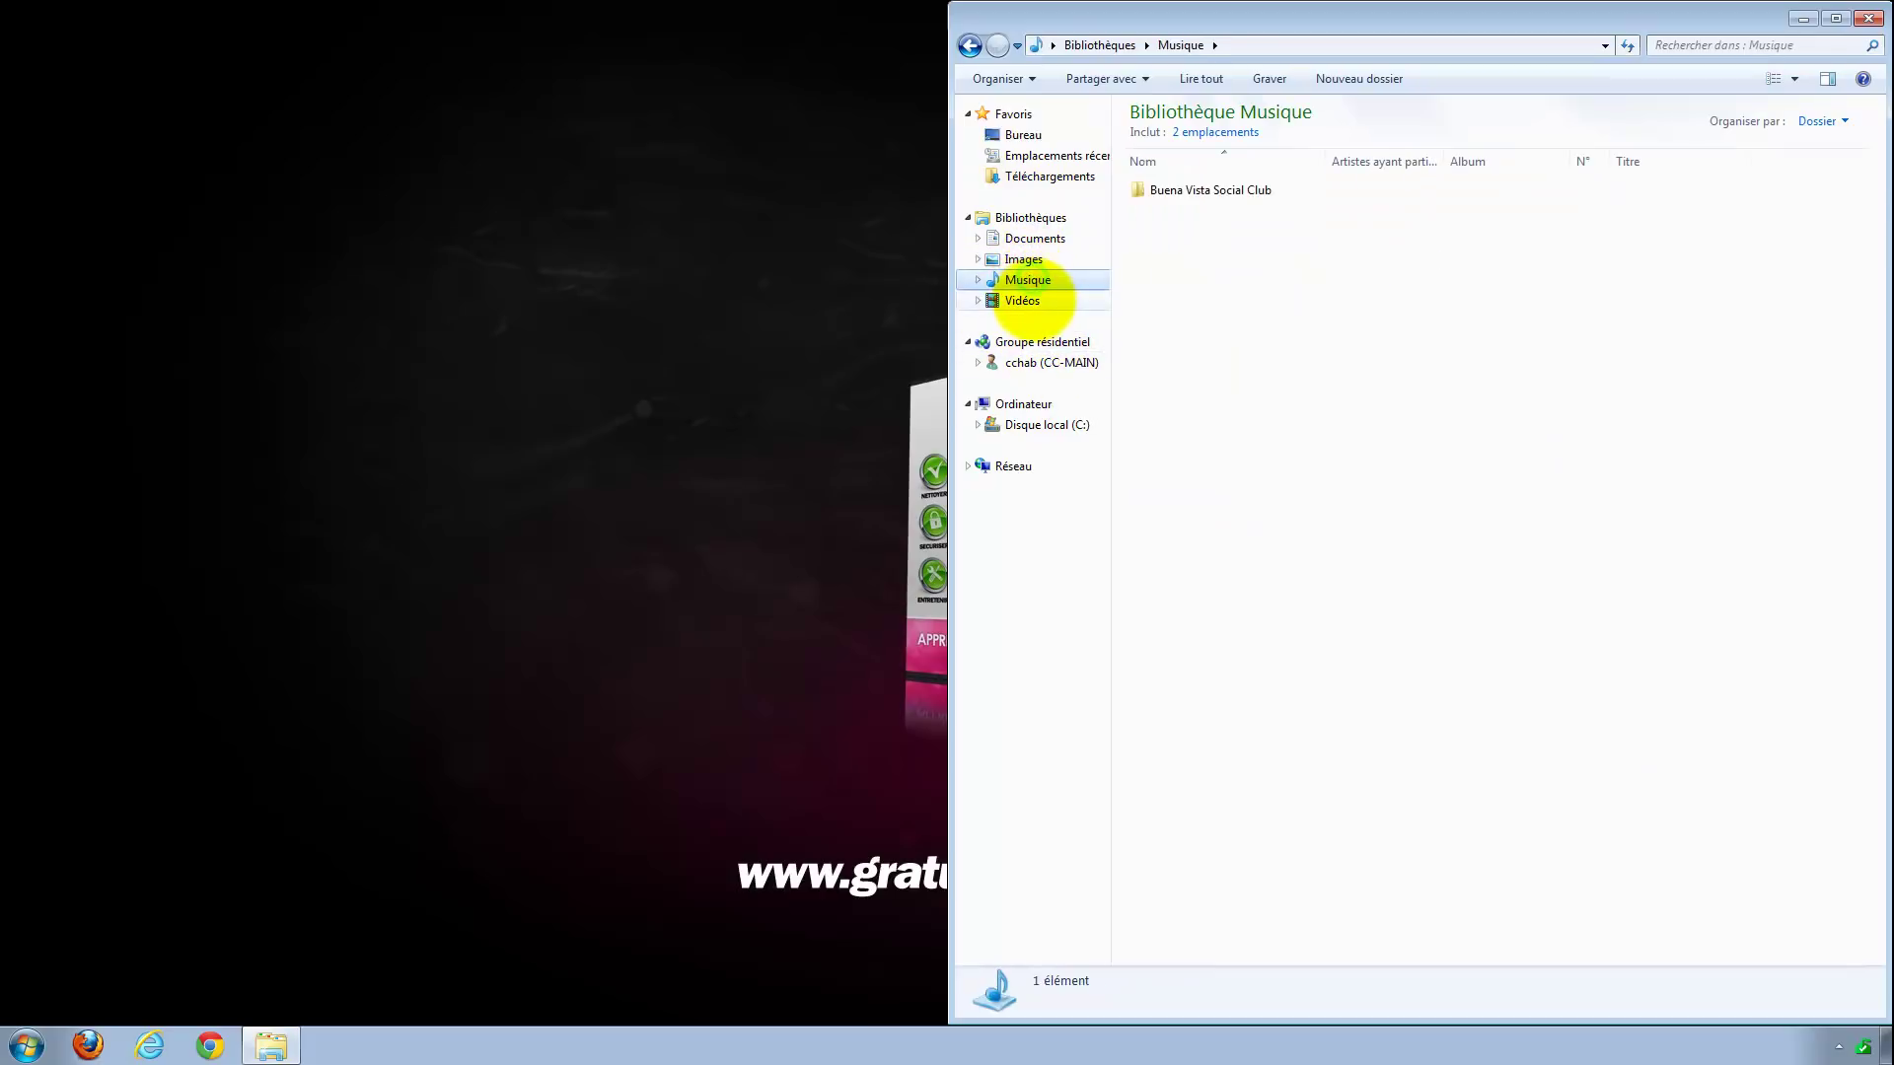
pyautogui.click(1026, 300)
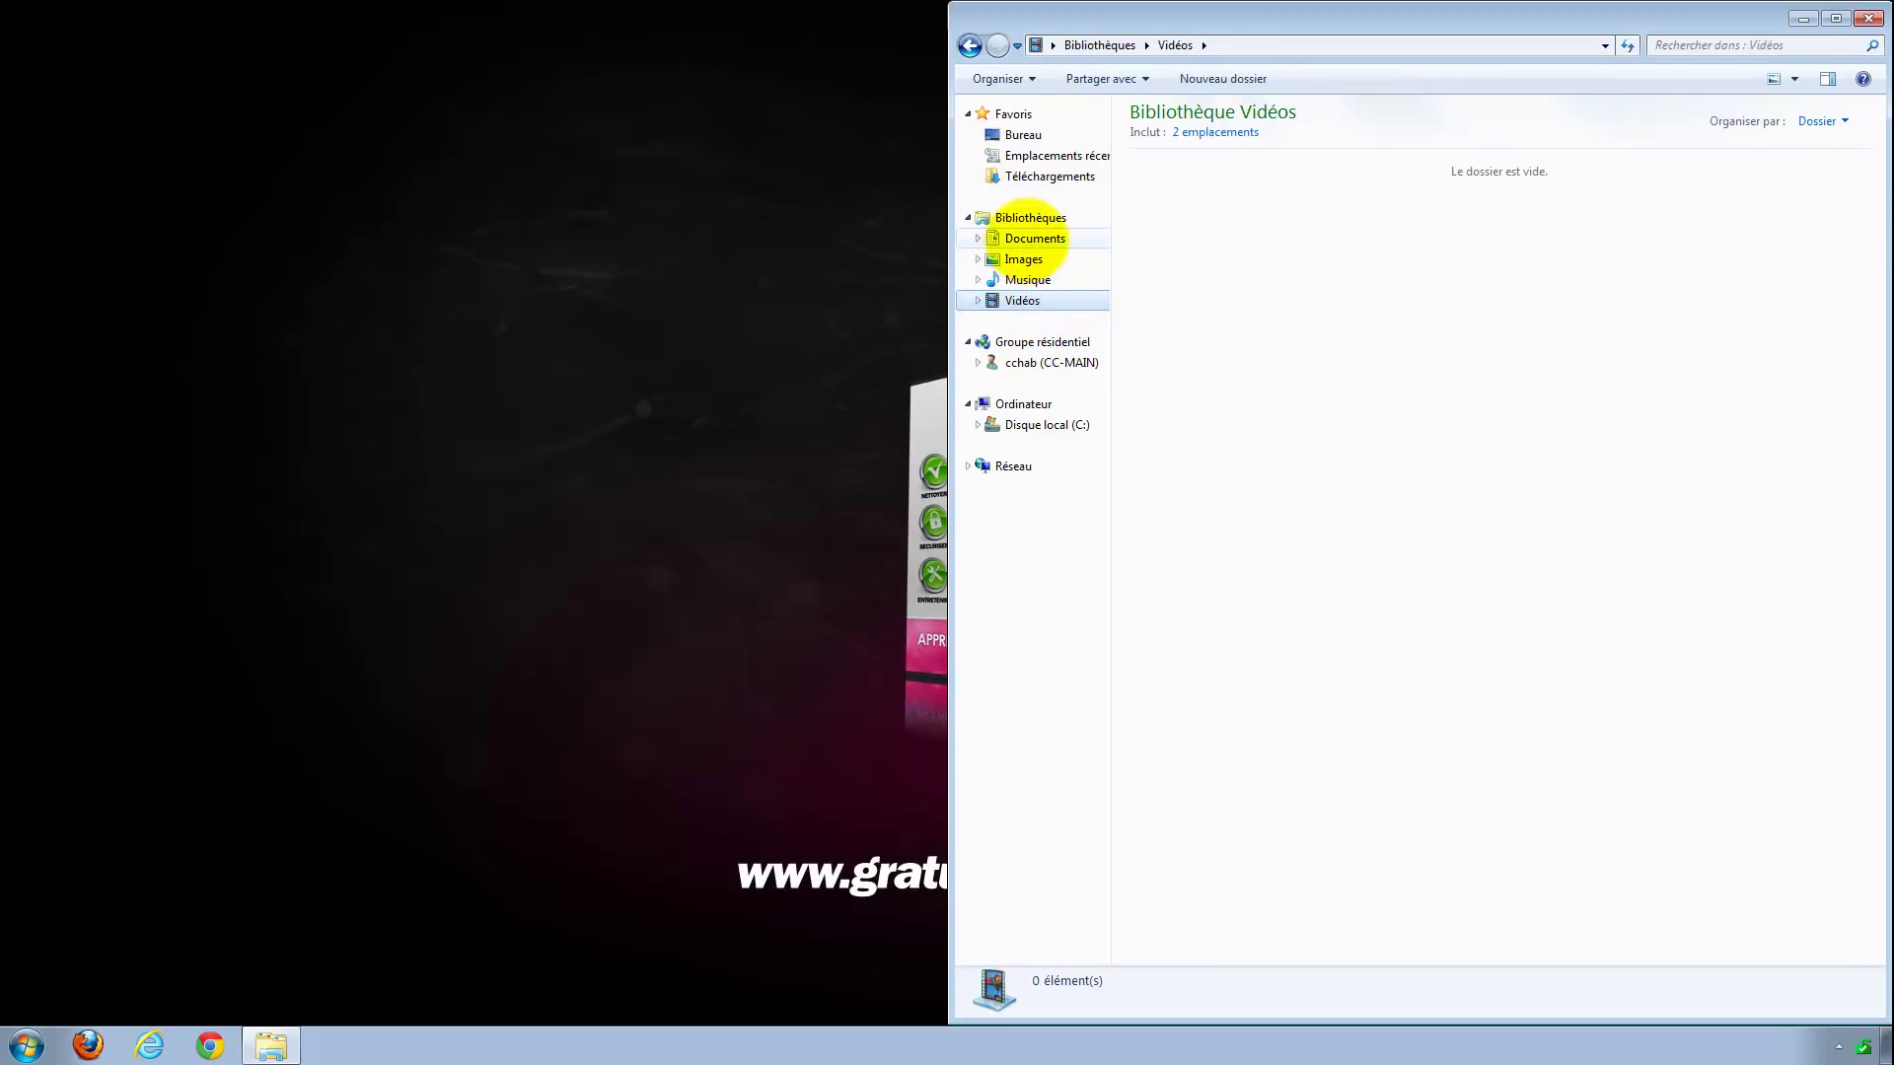
pyautogui.click(1027, 279)
pyautogui.click(1023, 258)
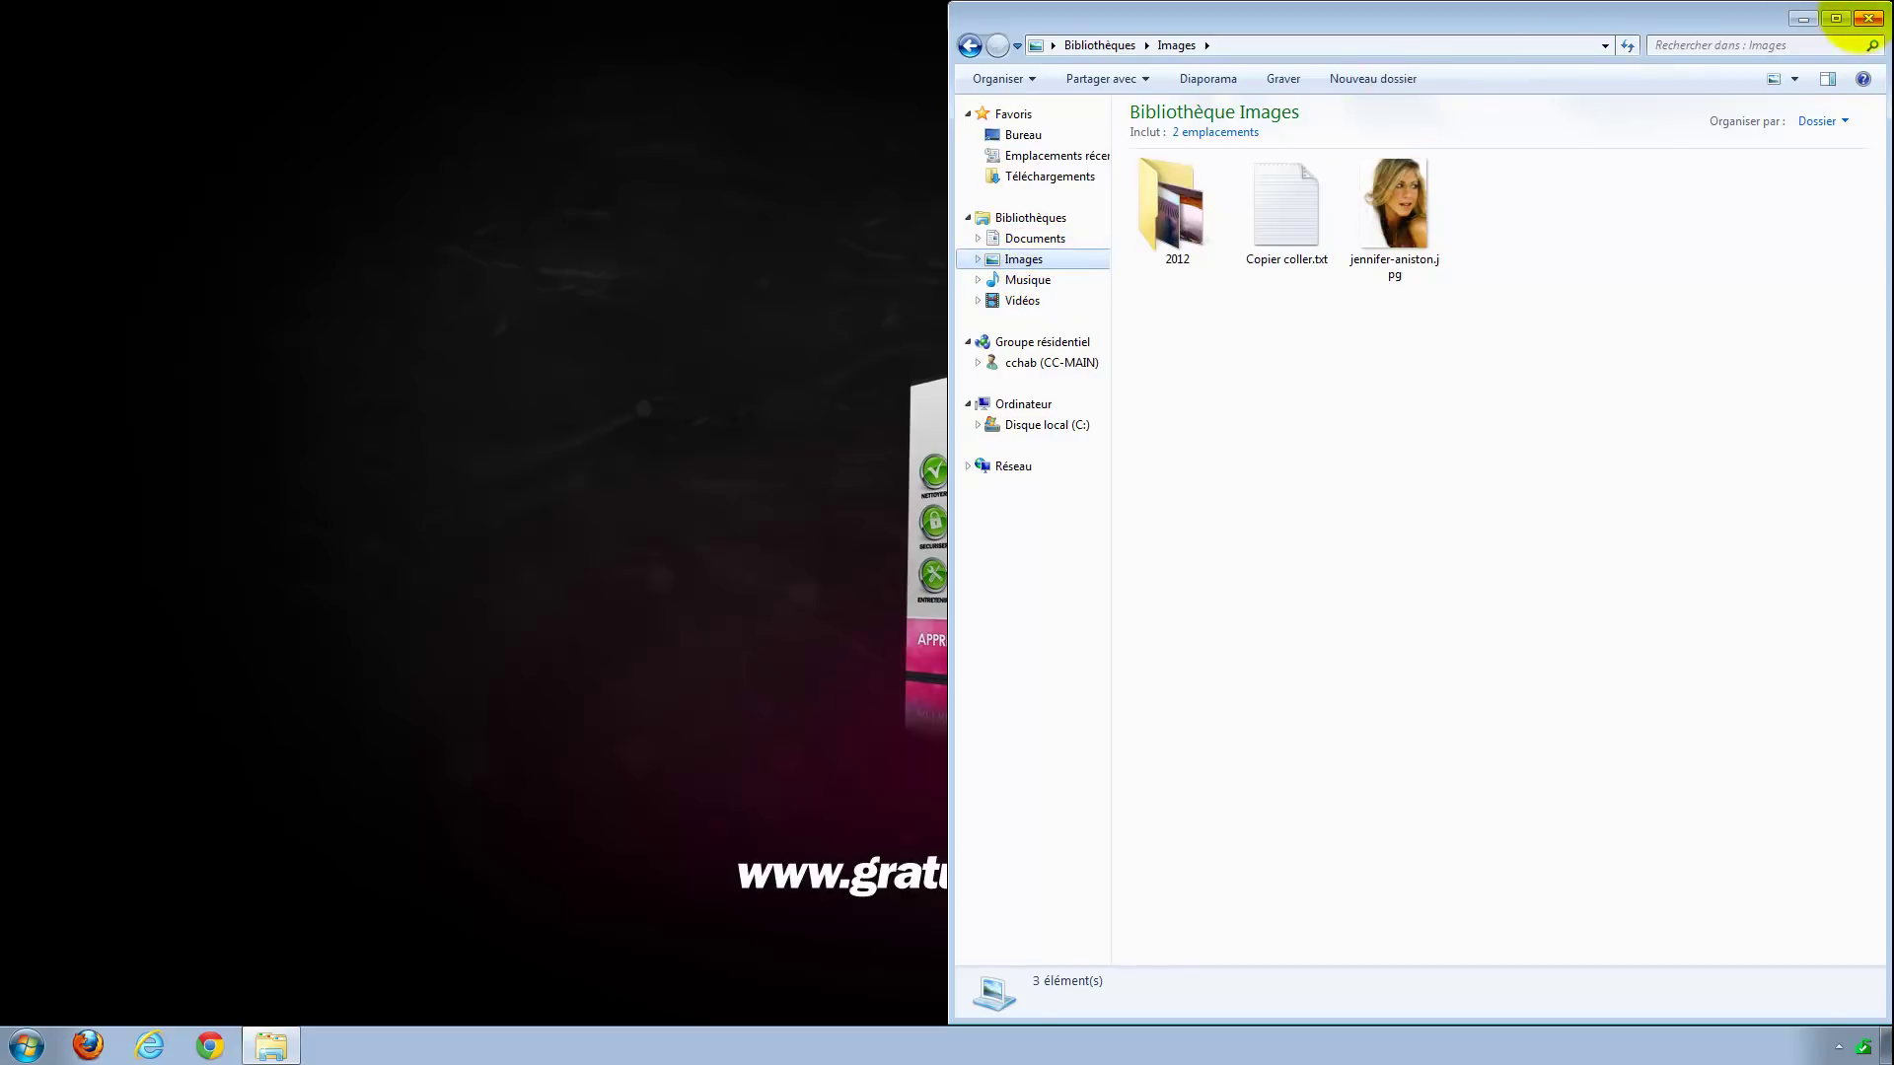
pyautogui.click(1867, 17)
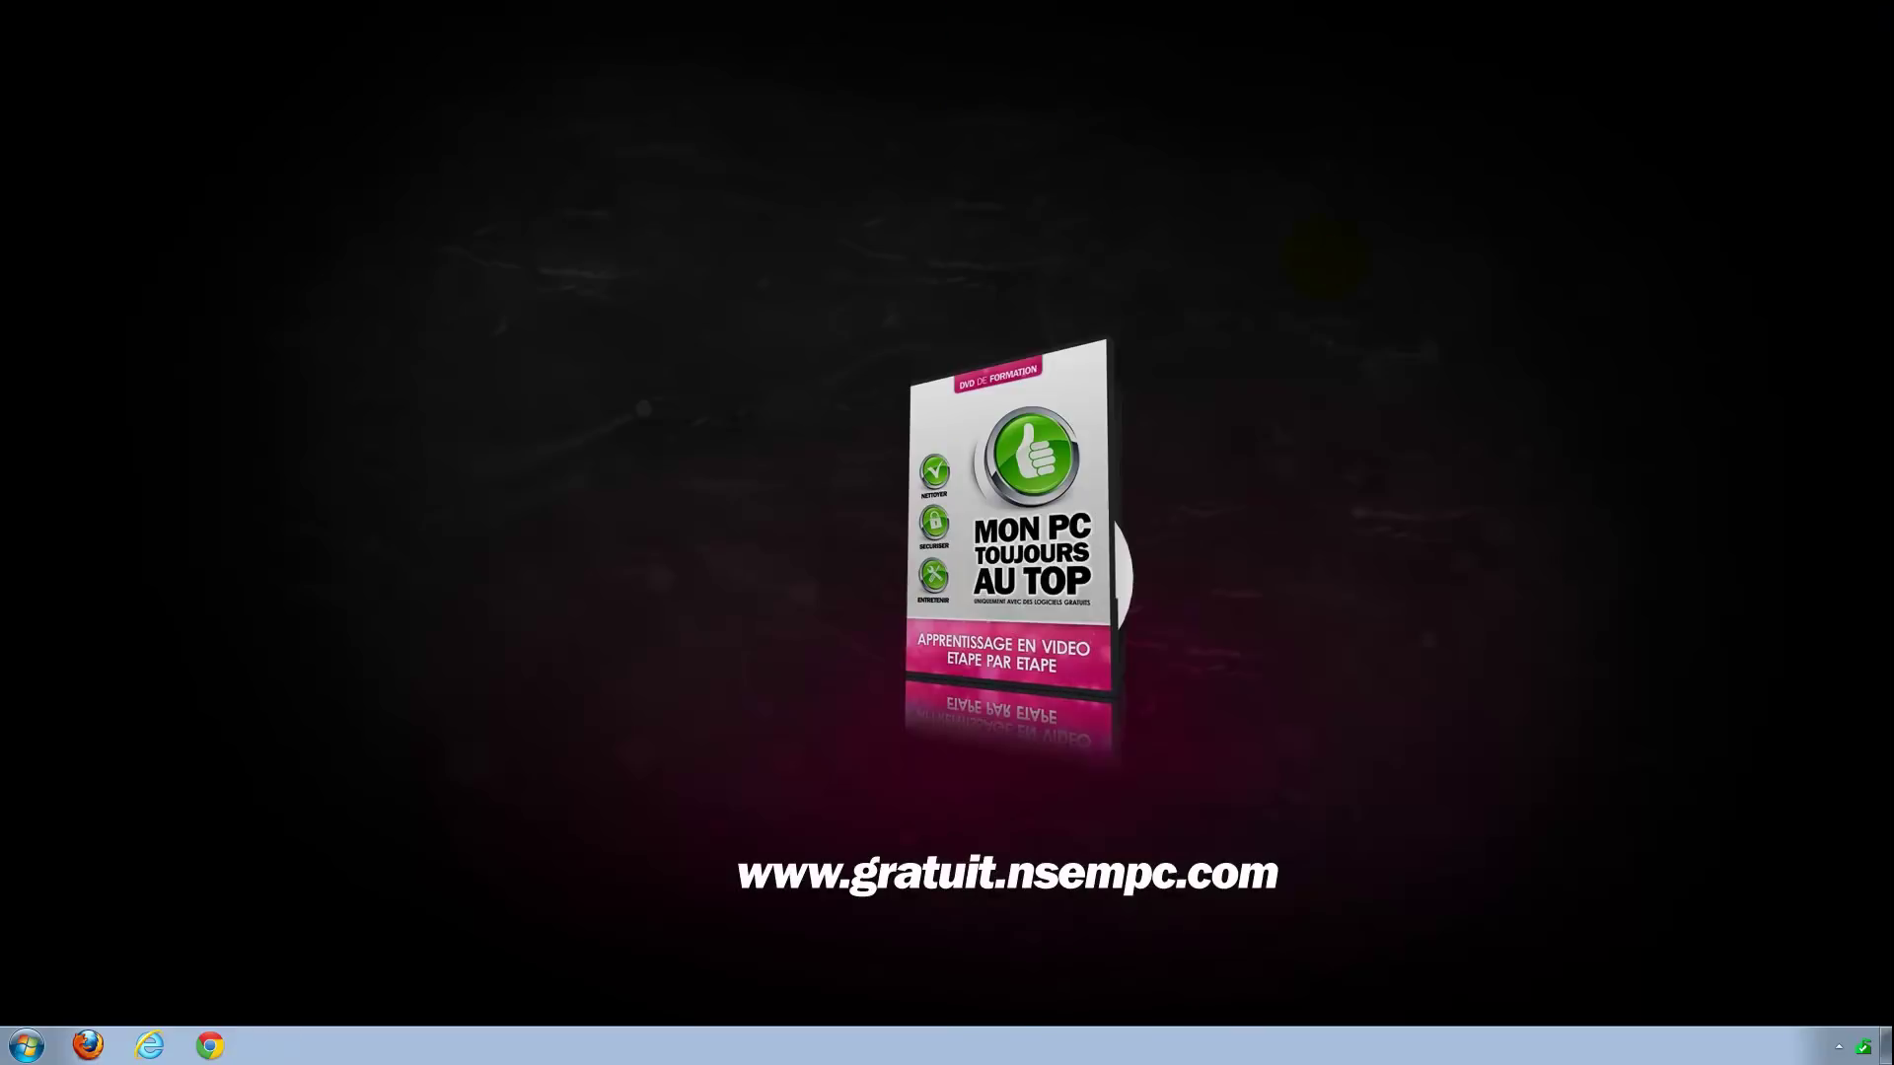
# Open two explorer windows side by side, one showing the Images library and the other its 2012 folder
pyautogui.press('super+e')
pyautogui.press('super+e')
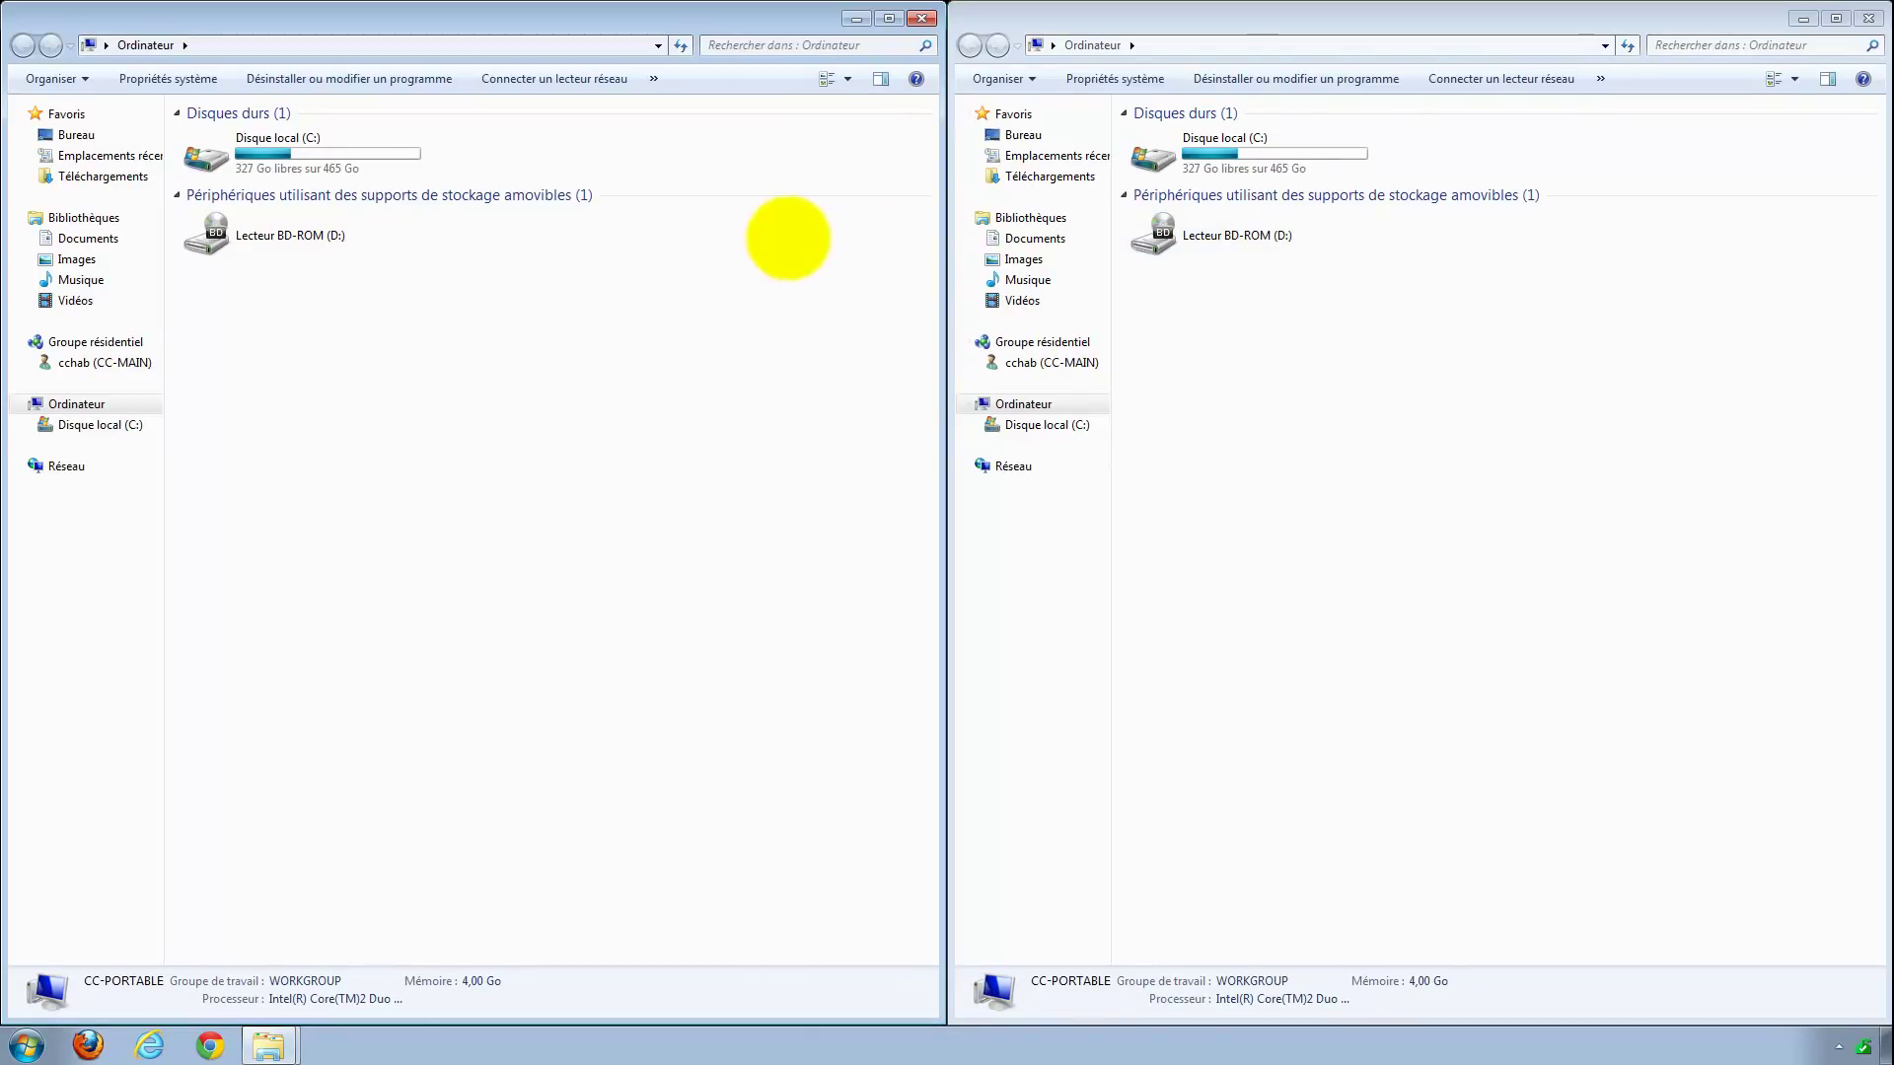
pyautogui.click(1026, 258)
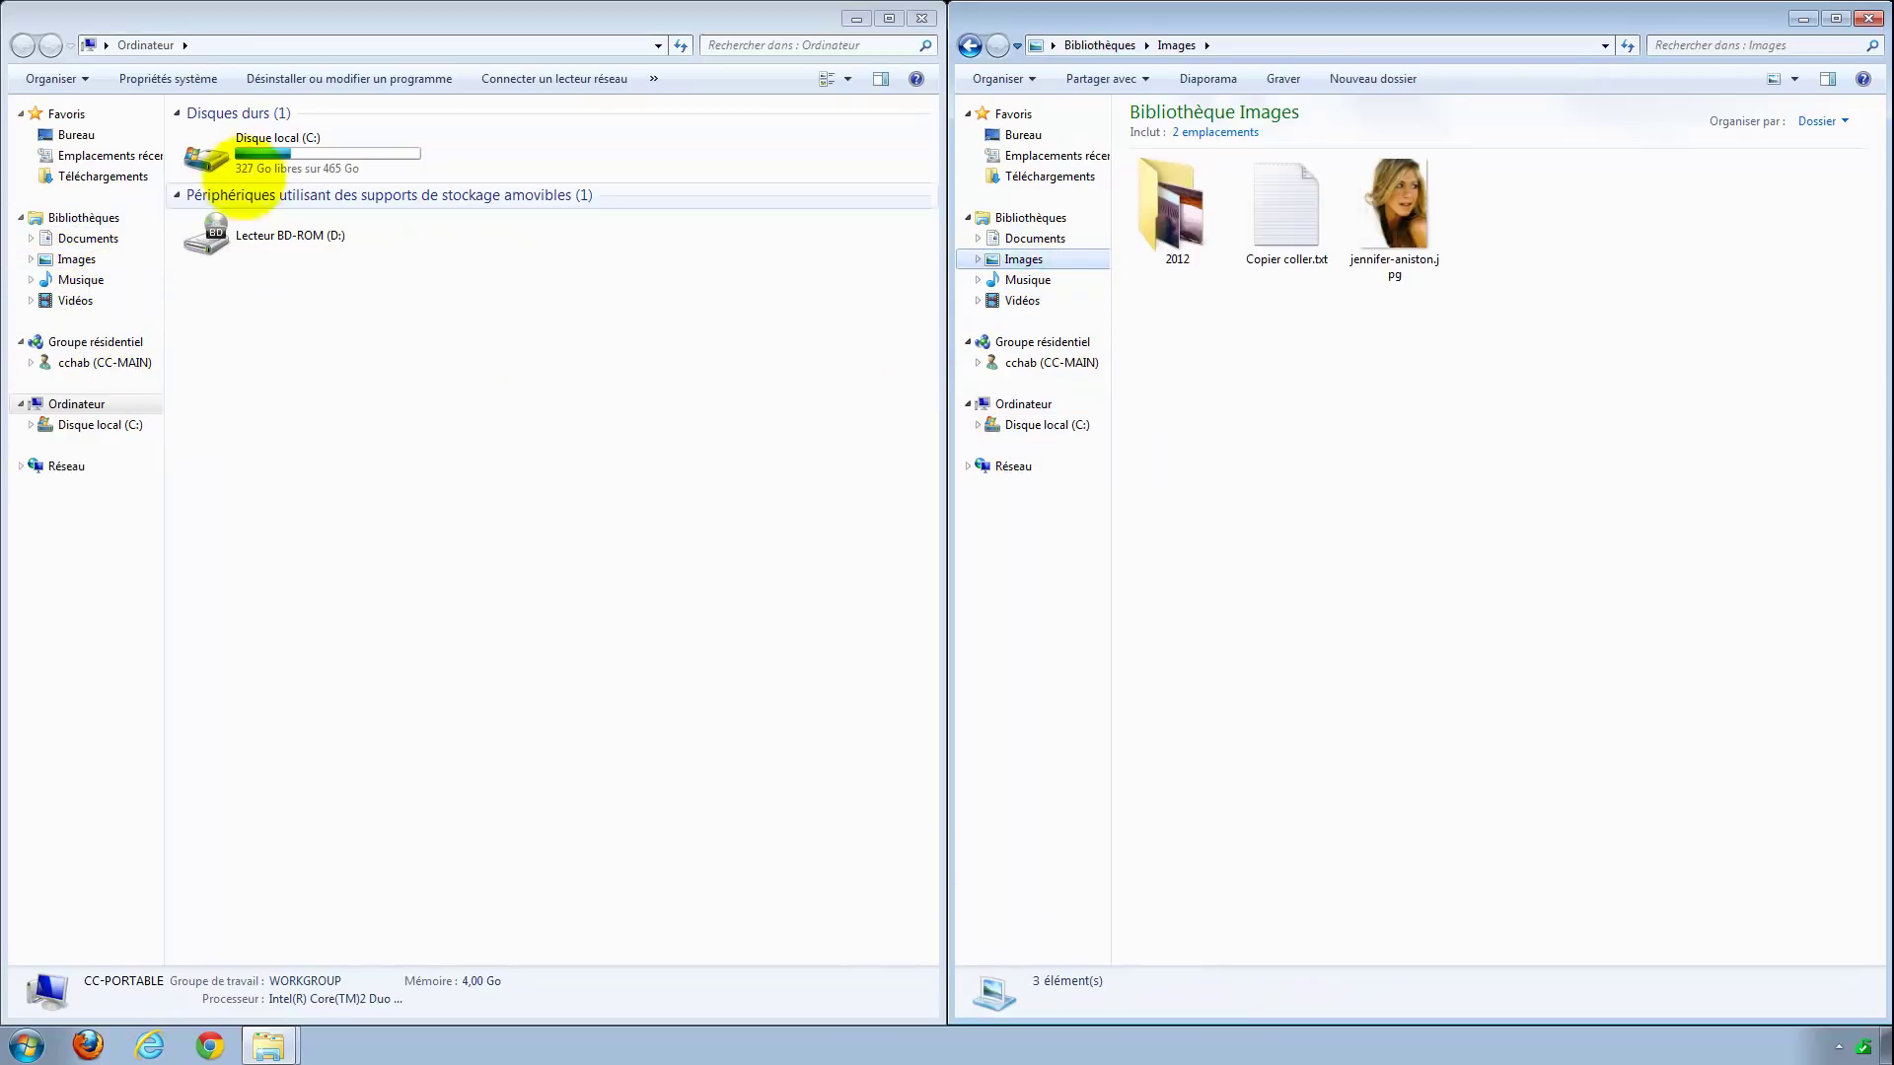
pyautogui.click(247, 307)
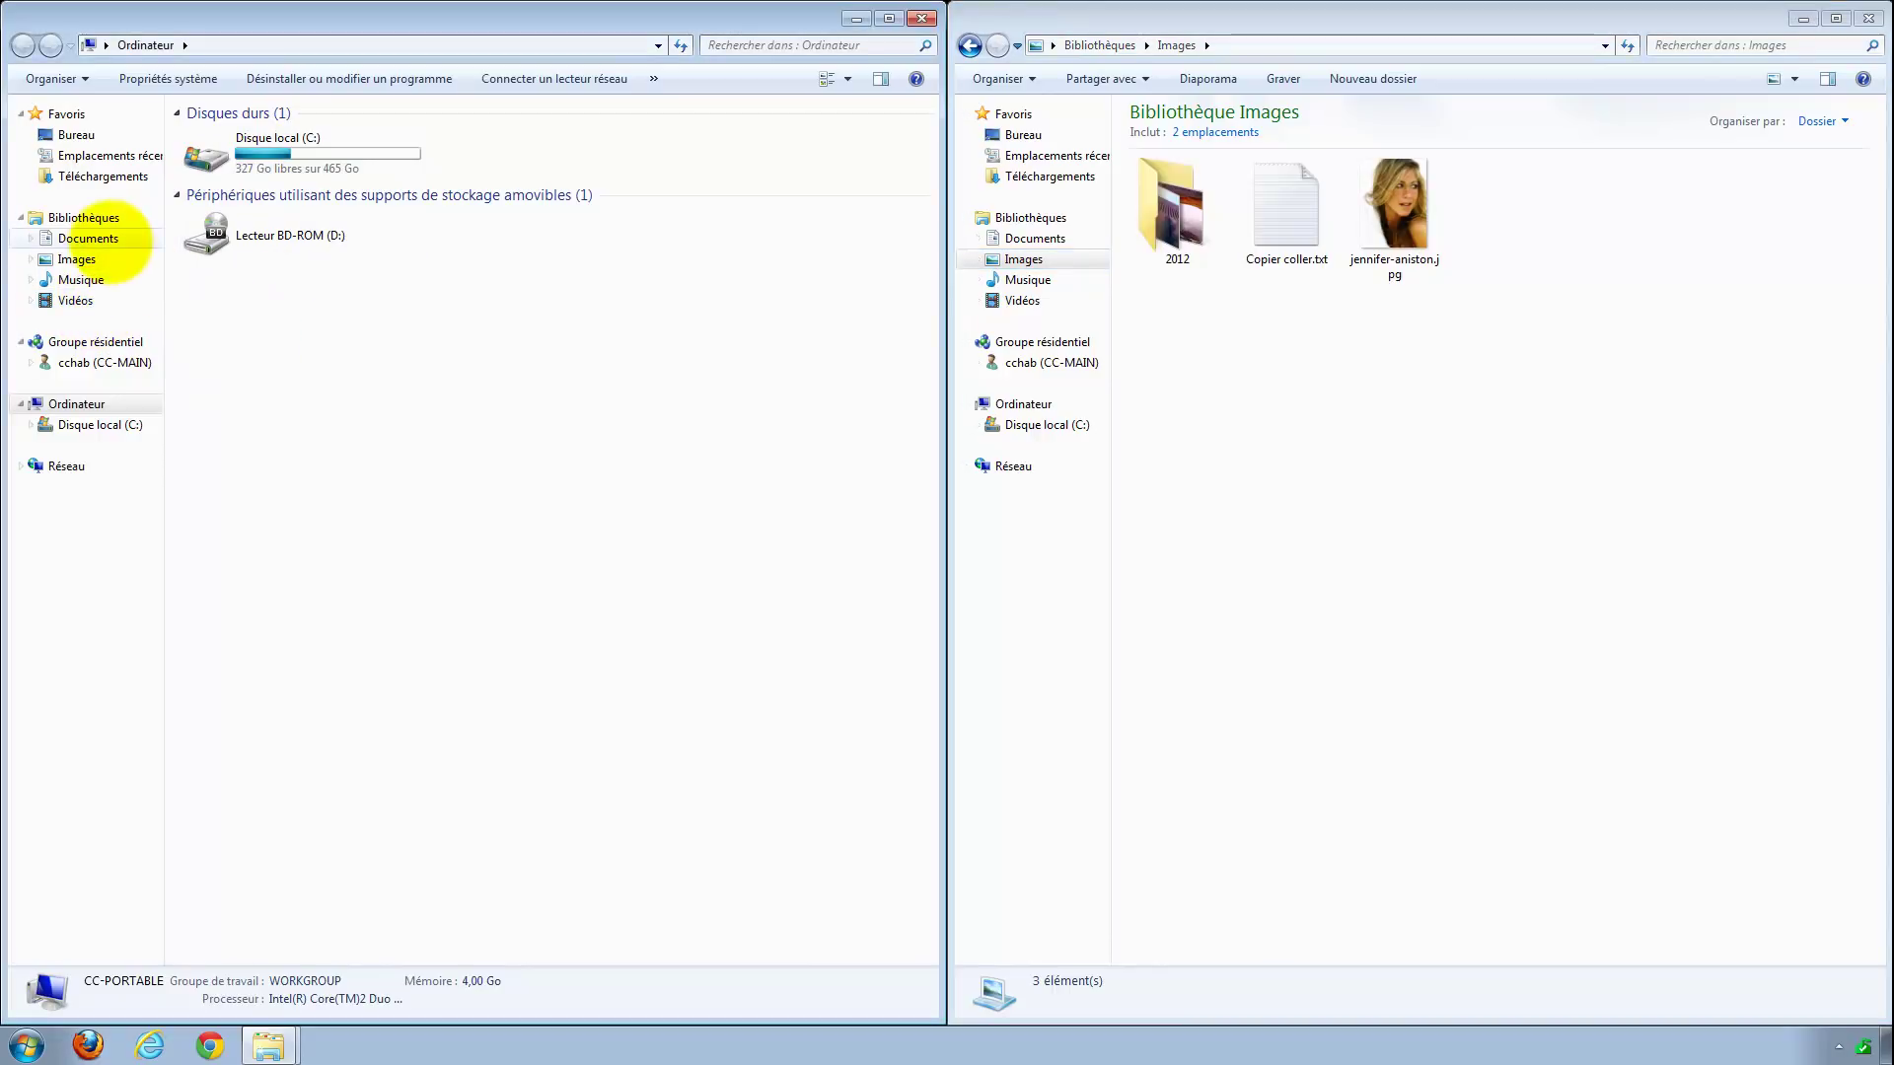
pyautogui.click(77, 260)
pyautogui.doubleClick(259, 202)
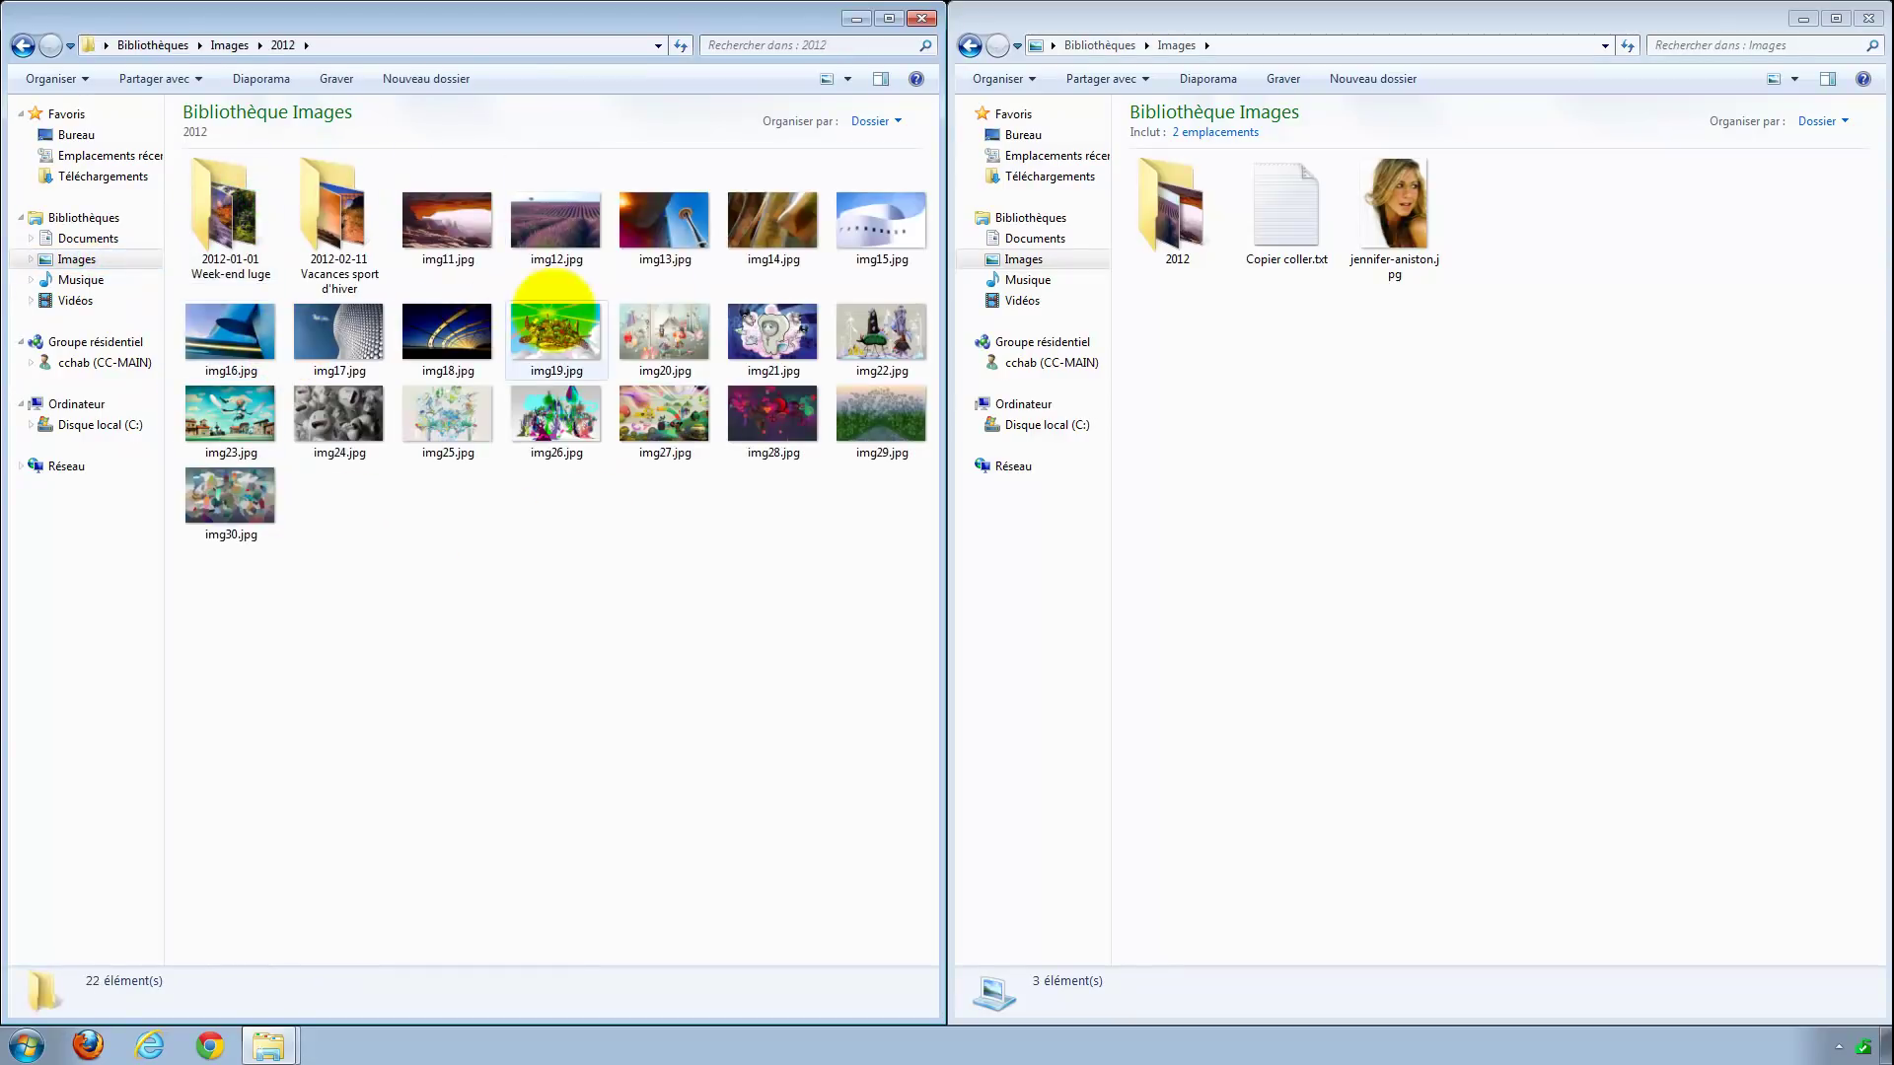
# Copy img29.jpg from the 2012 folder into the Images library and close both explorer windows
pyautogui.moveTo(881, 424); pyautogui.dragTo(1174, 424)
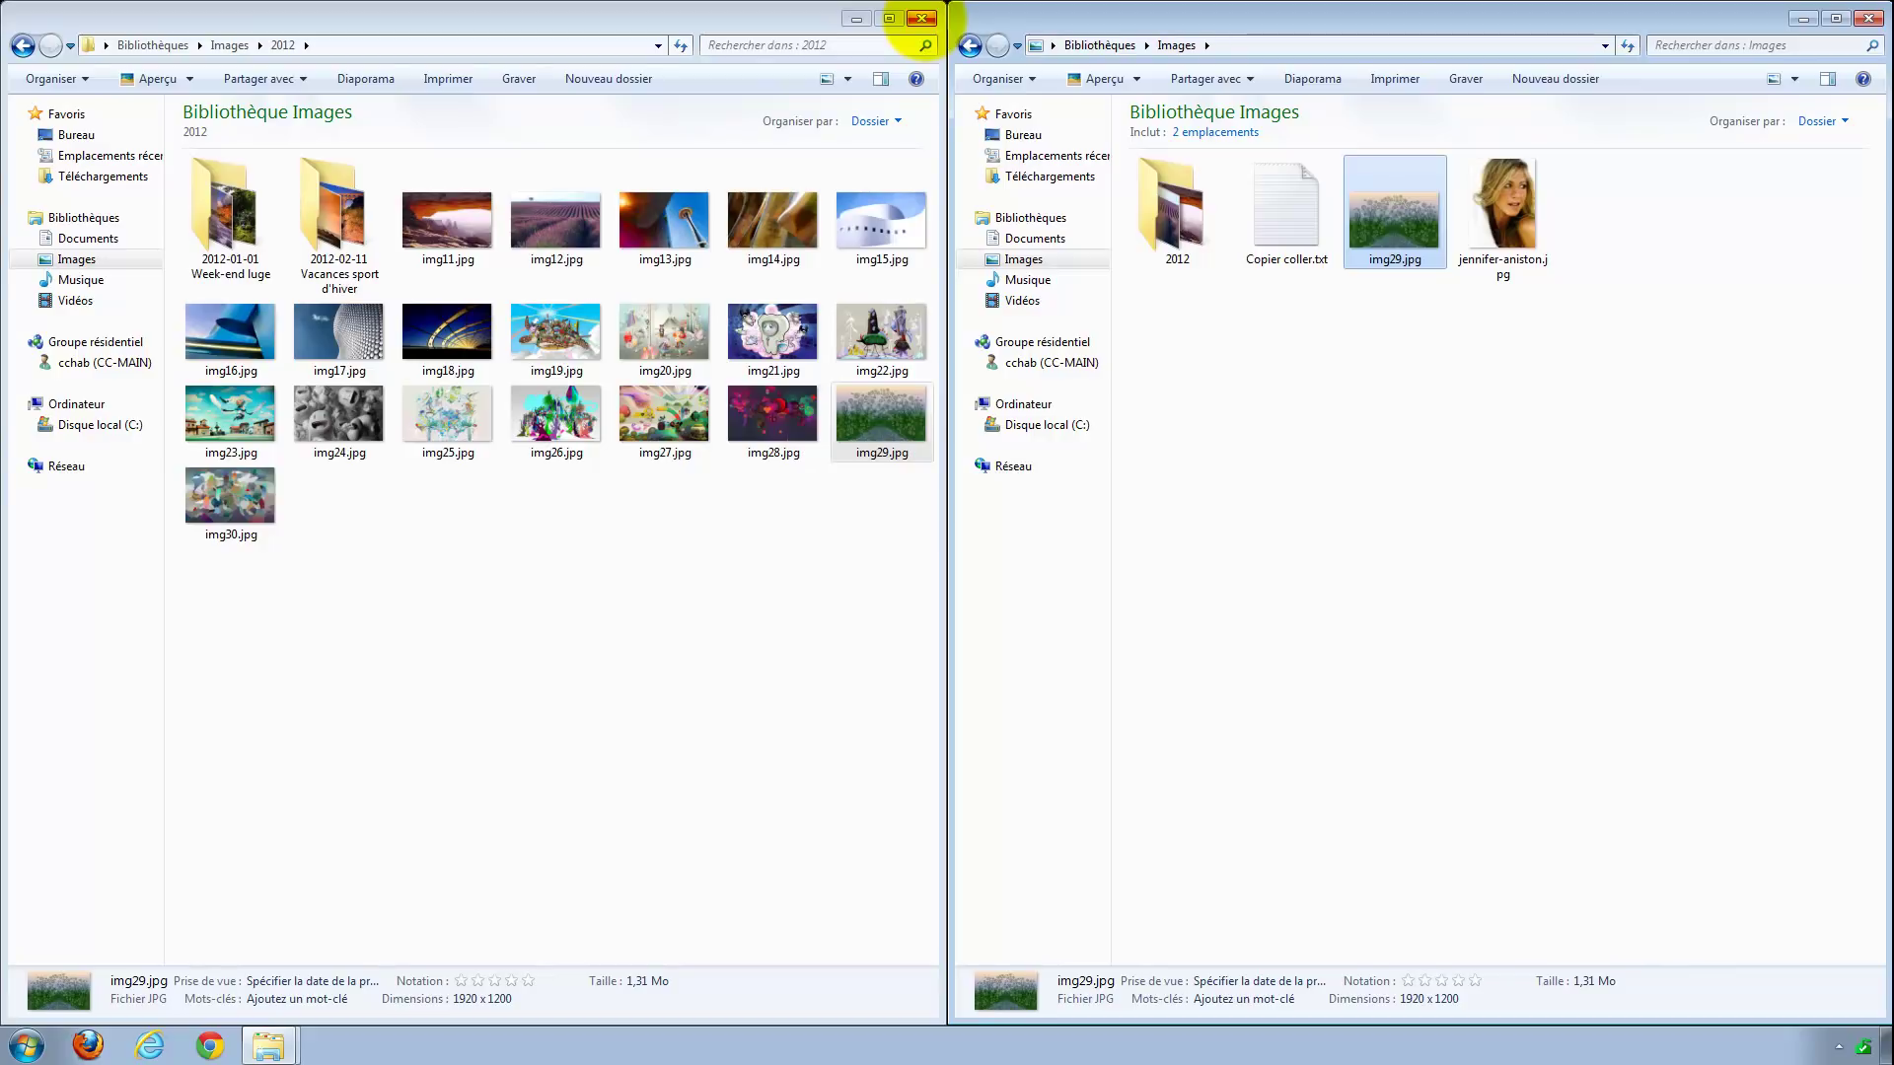
pyautogui.click(921, 18)
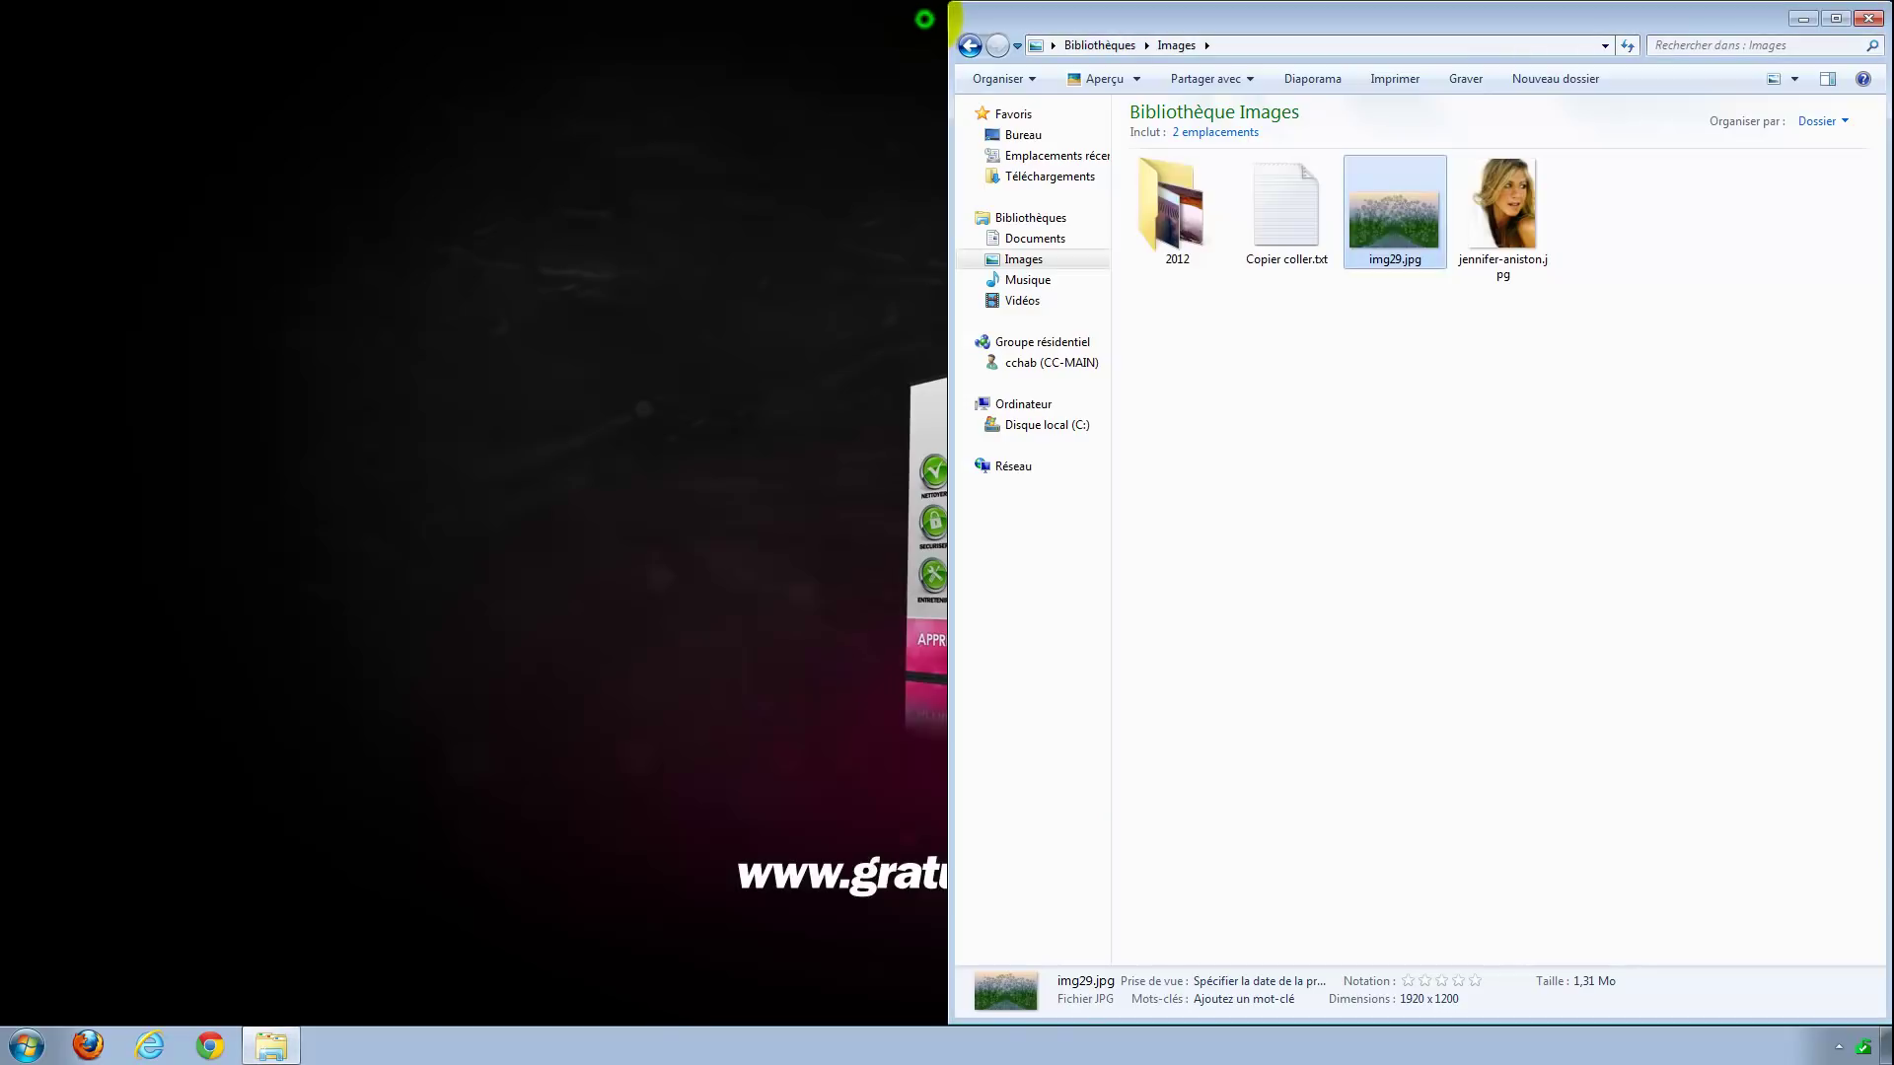
pyautogui.click(1867, 18)
pyautogui.click(656, 228)
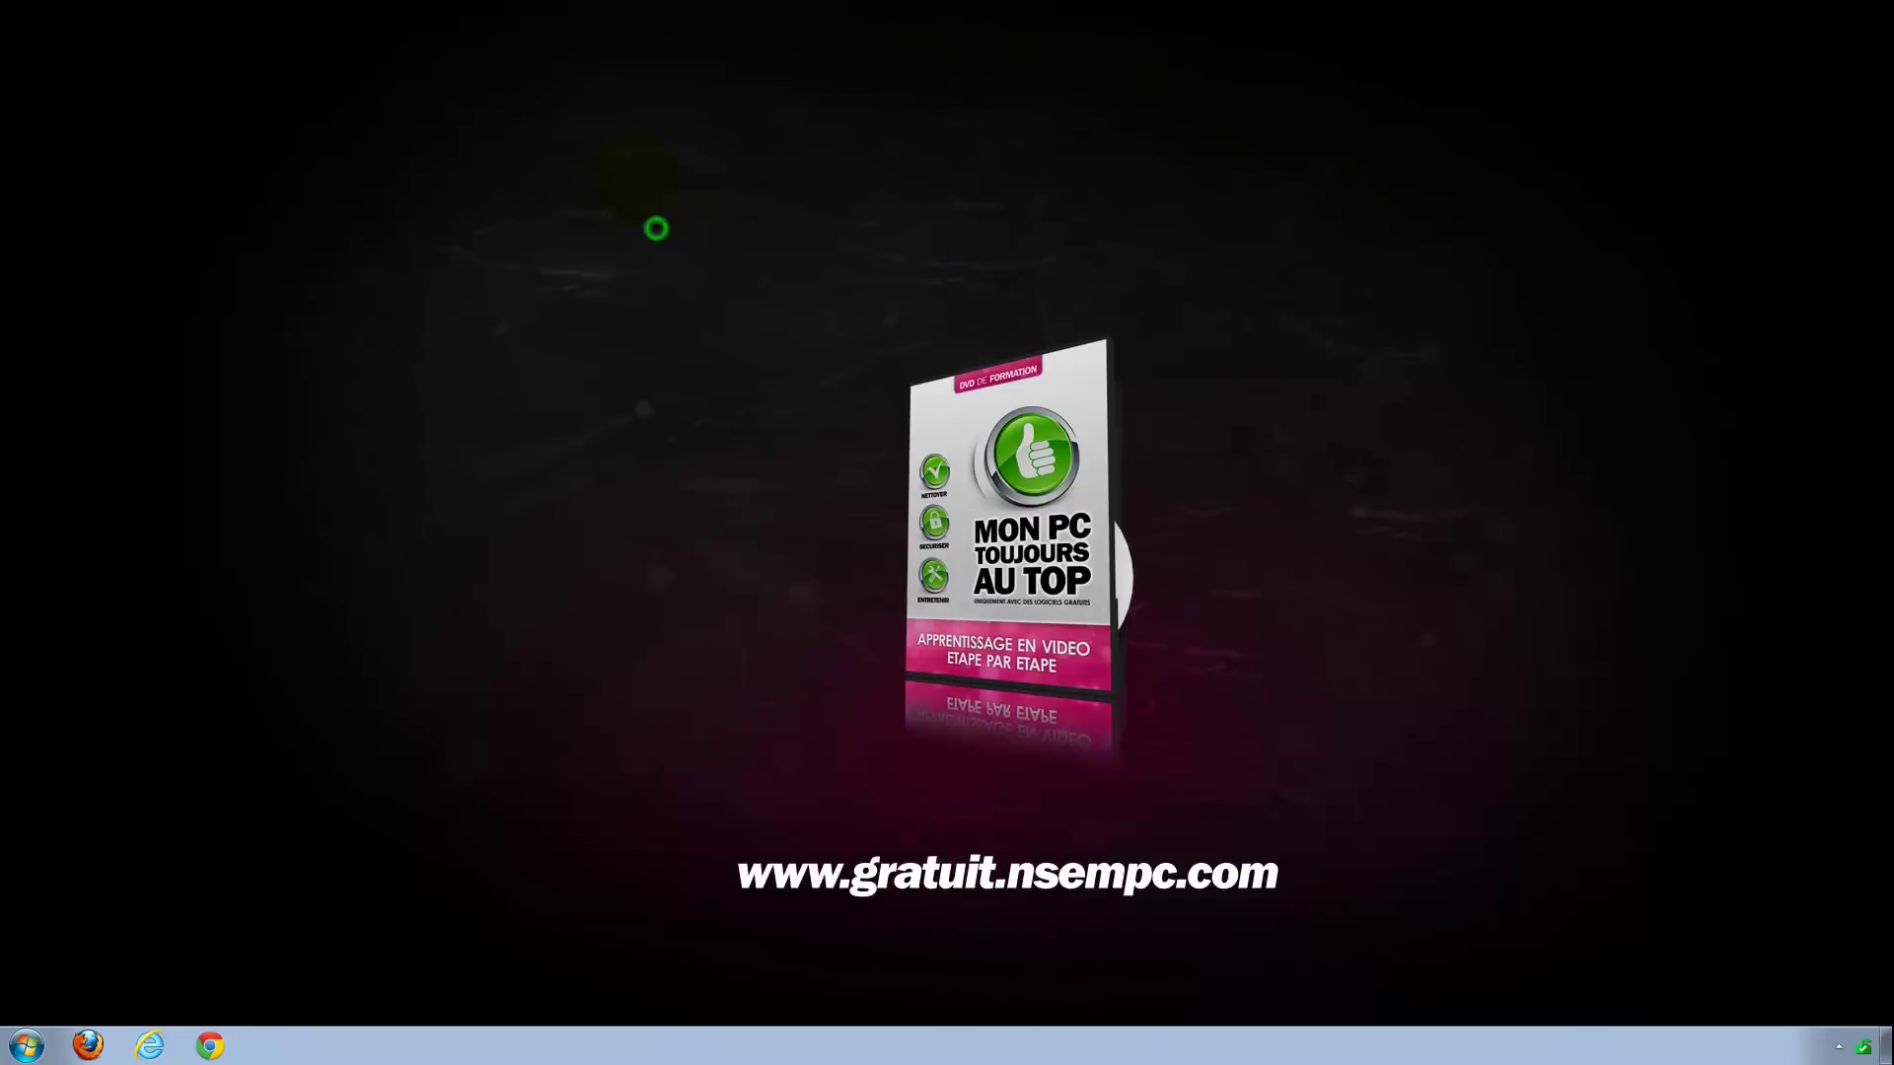
# Open a new explorer window on Ordinateur and close it again
pyautogui.press('super+e')
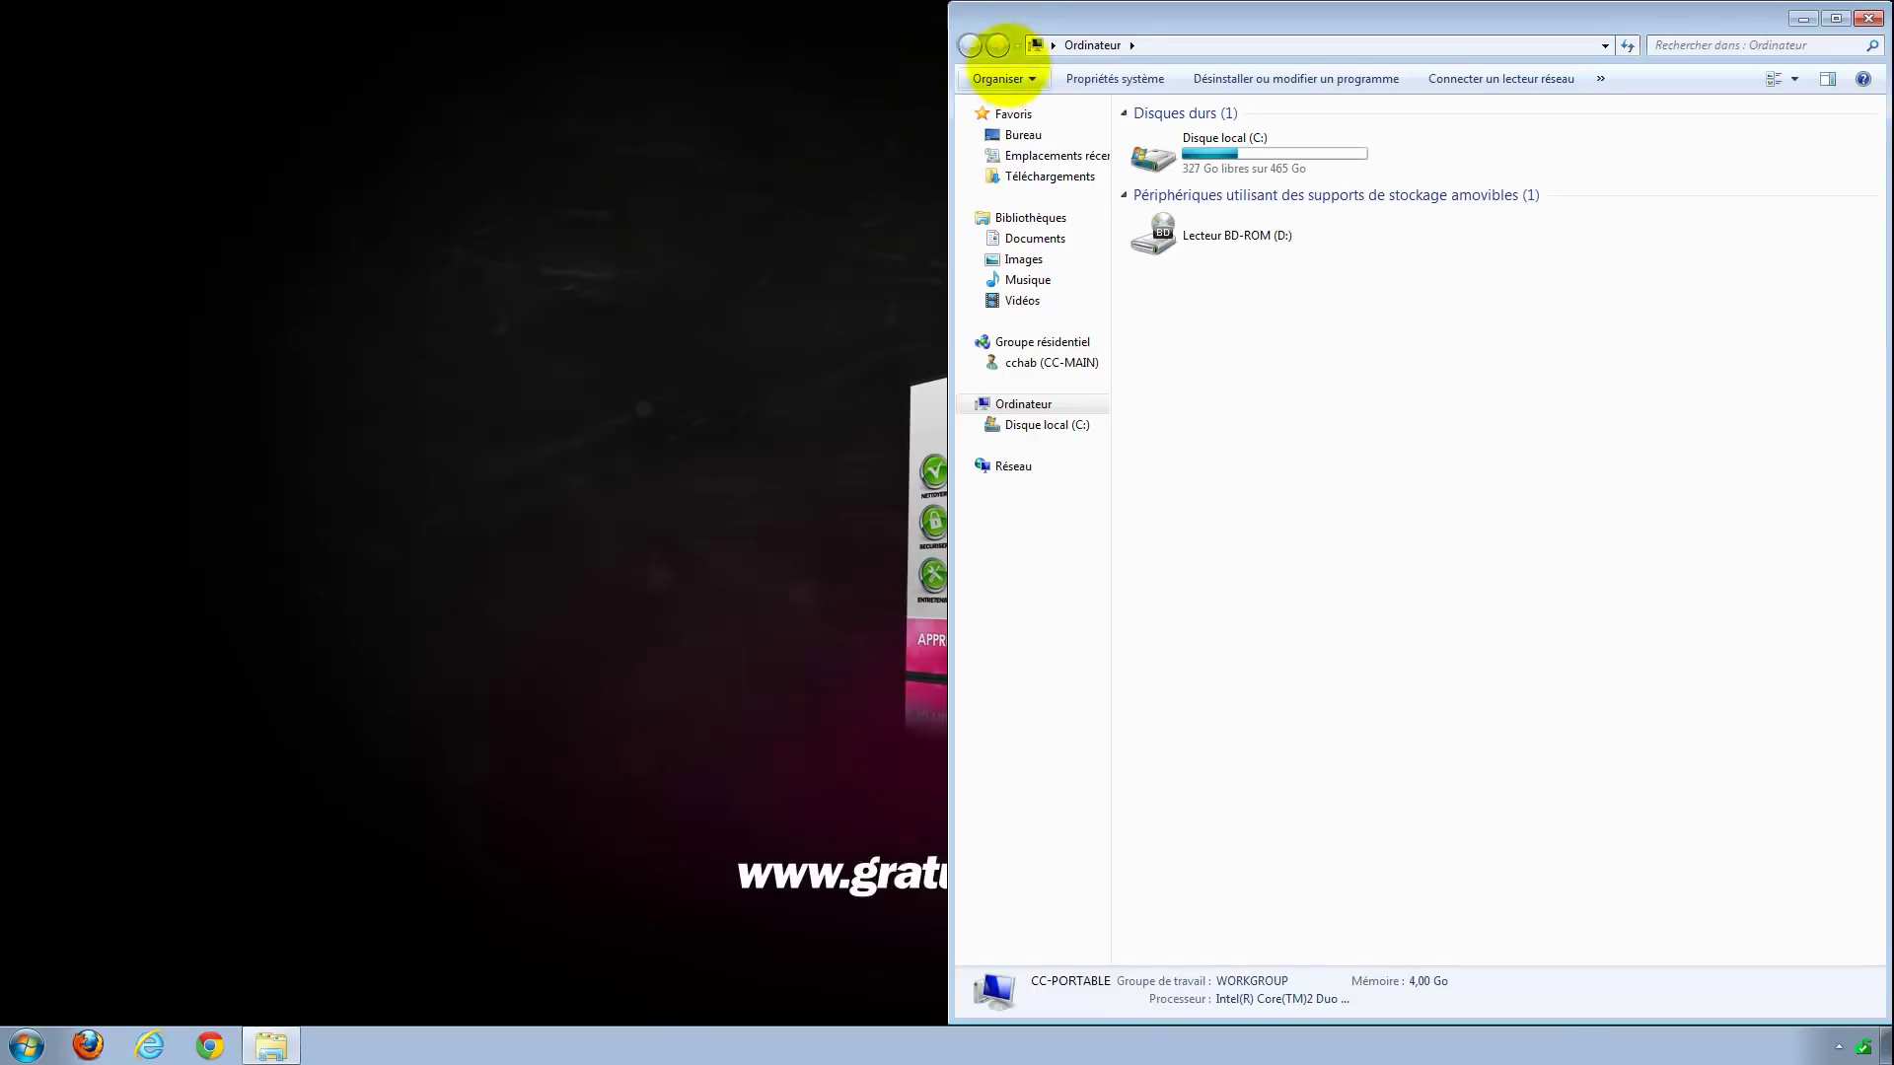
pyautogui.click(1868, 18)
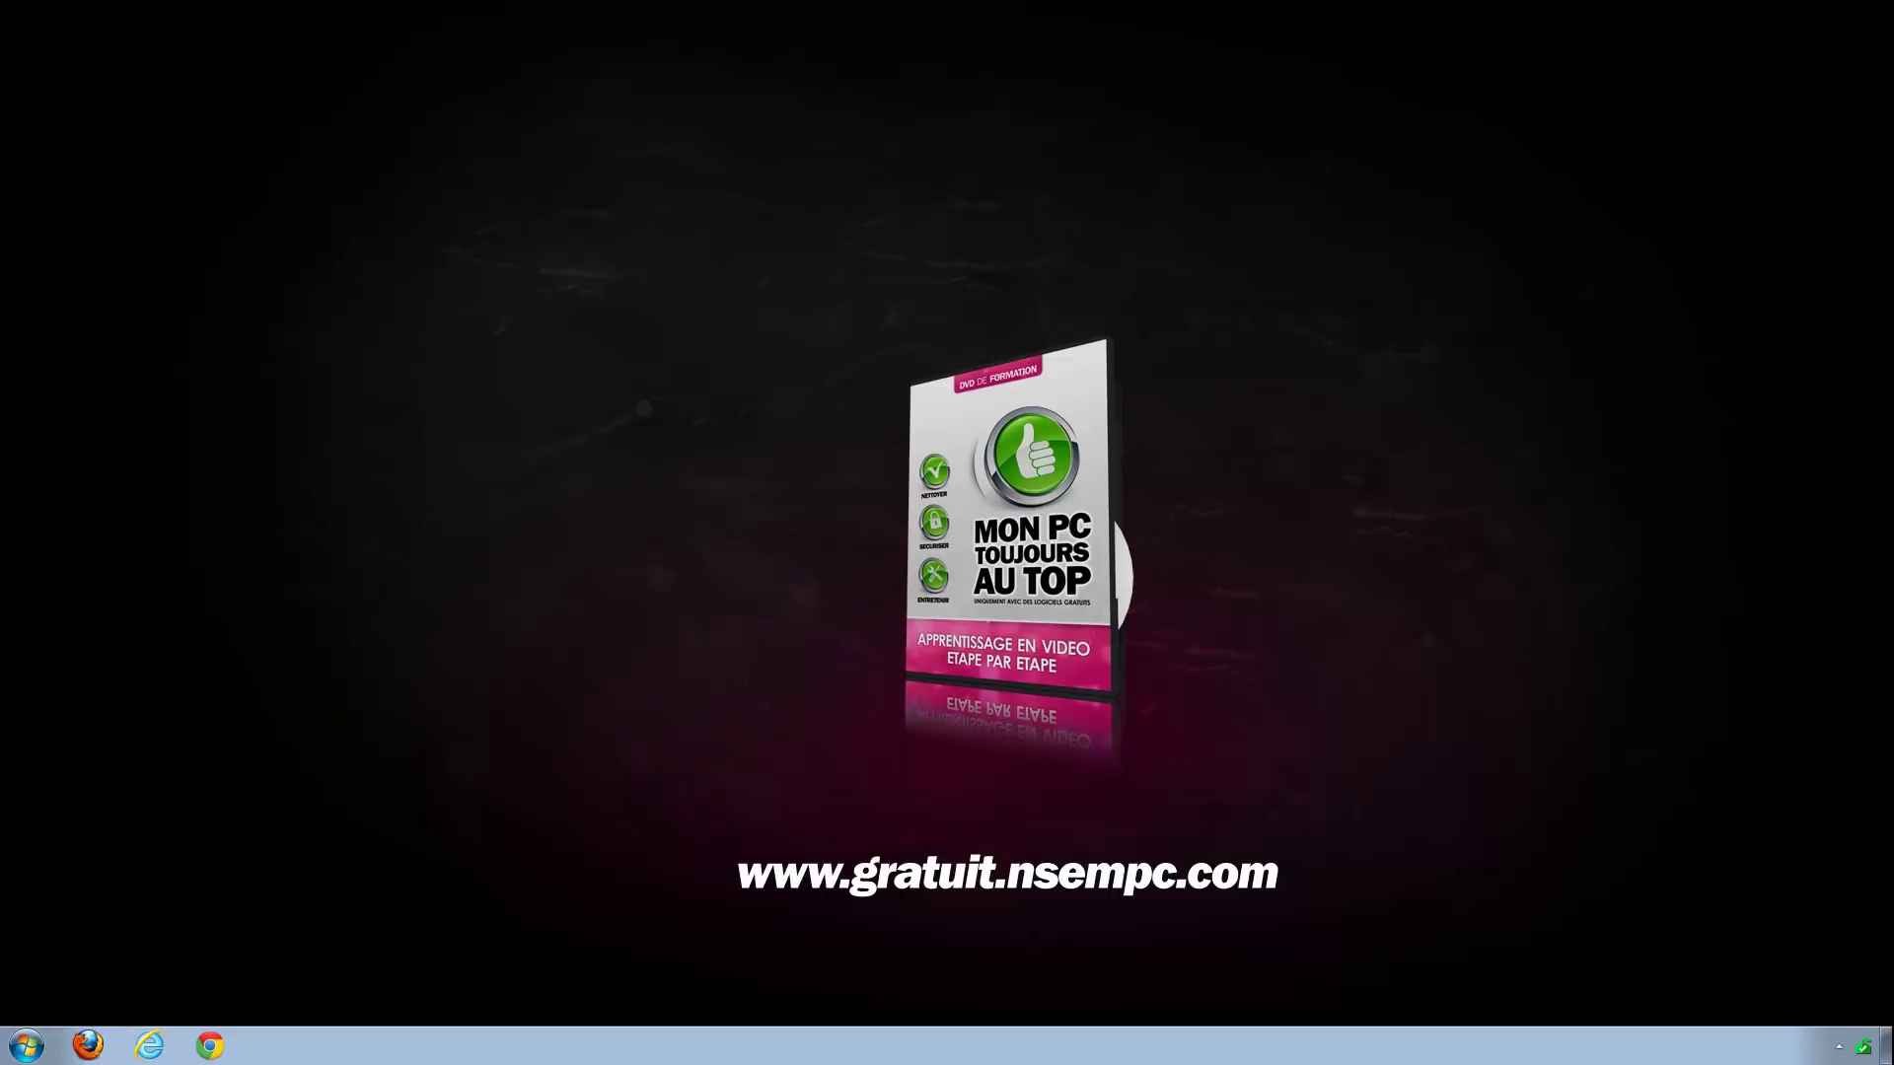
pyautogui.click(169, 889)
# Launch the three browsers pinned to the taskbar in order: Firefox, Internet Explorer and Chrome
pyautogui.click(88, 1046)
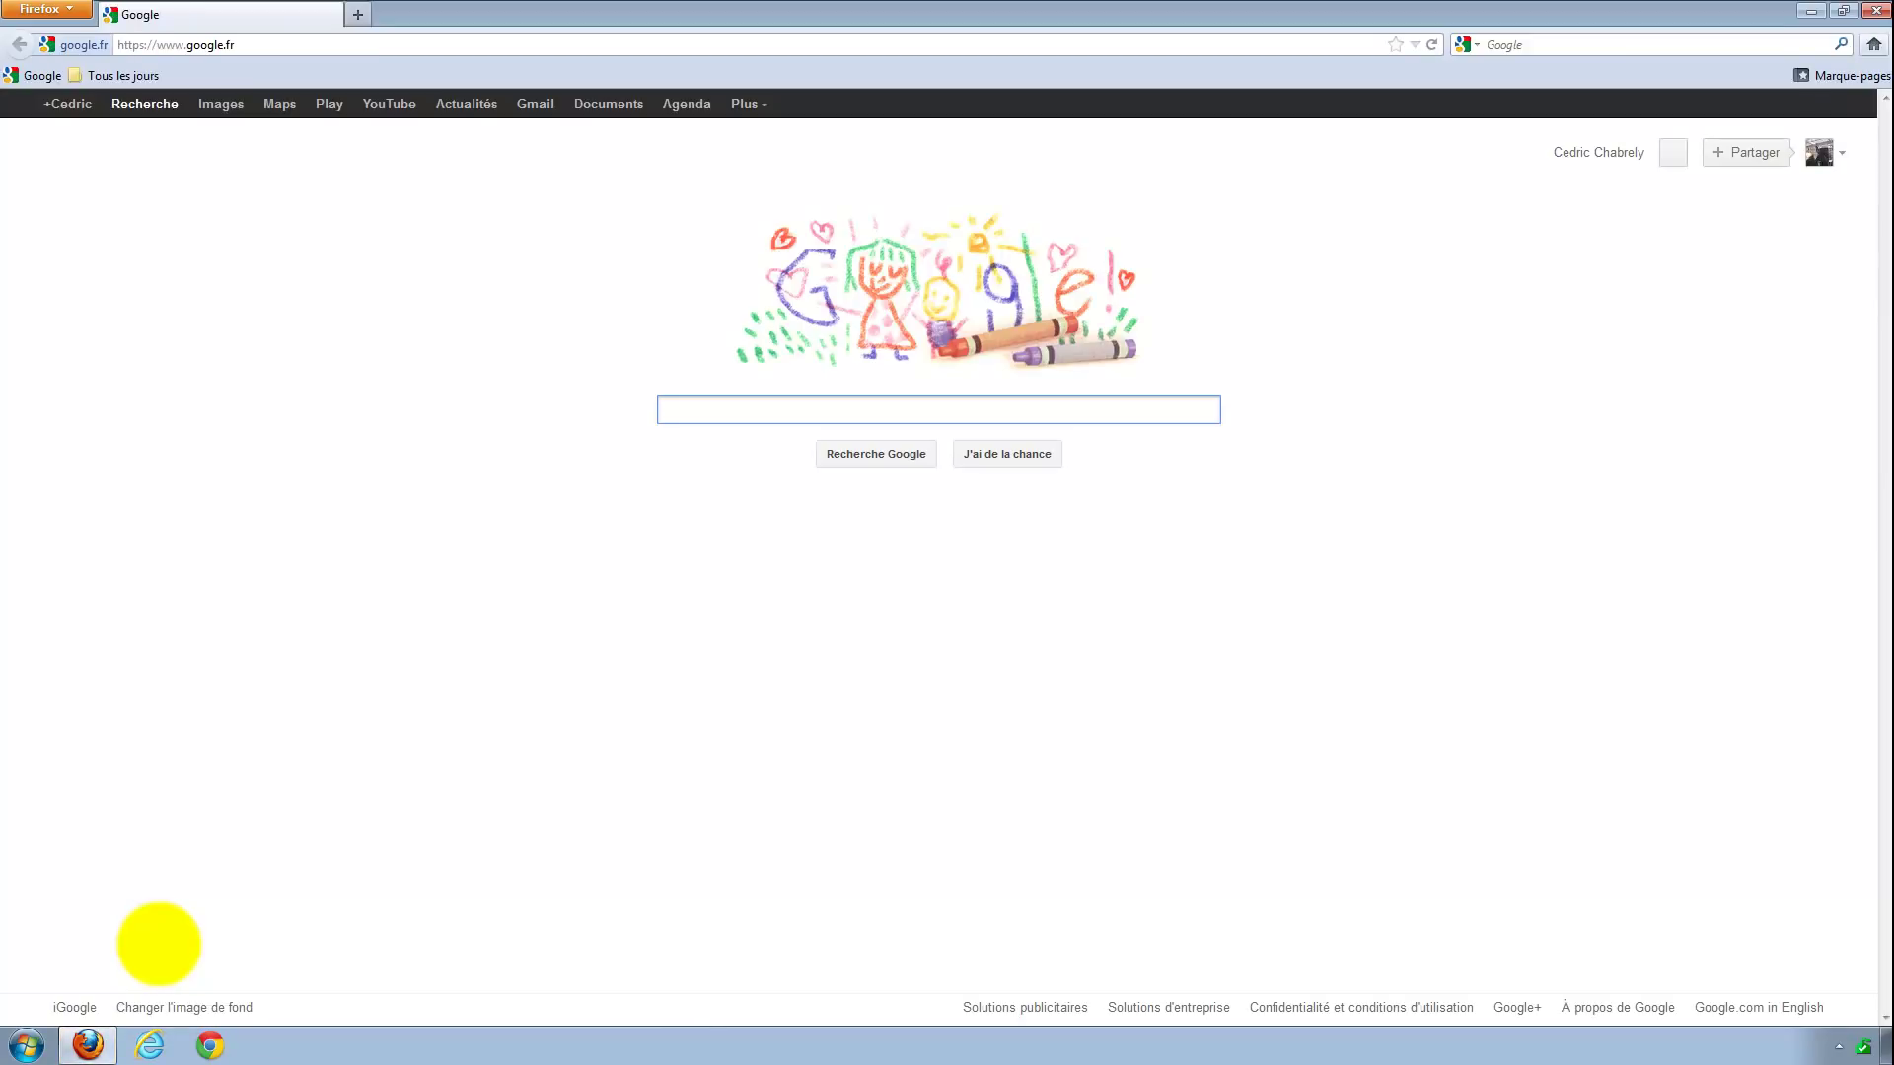
pyautogui.click(149, 1046)
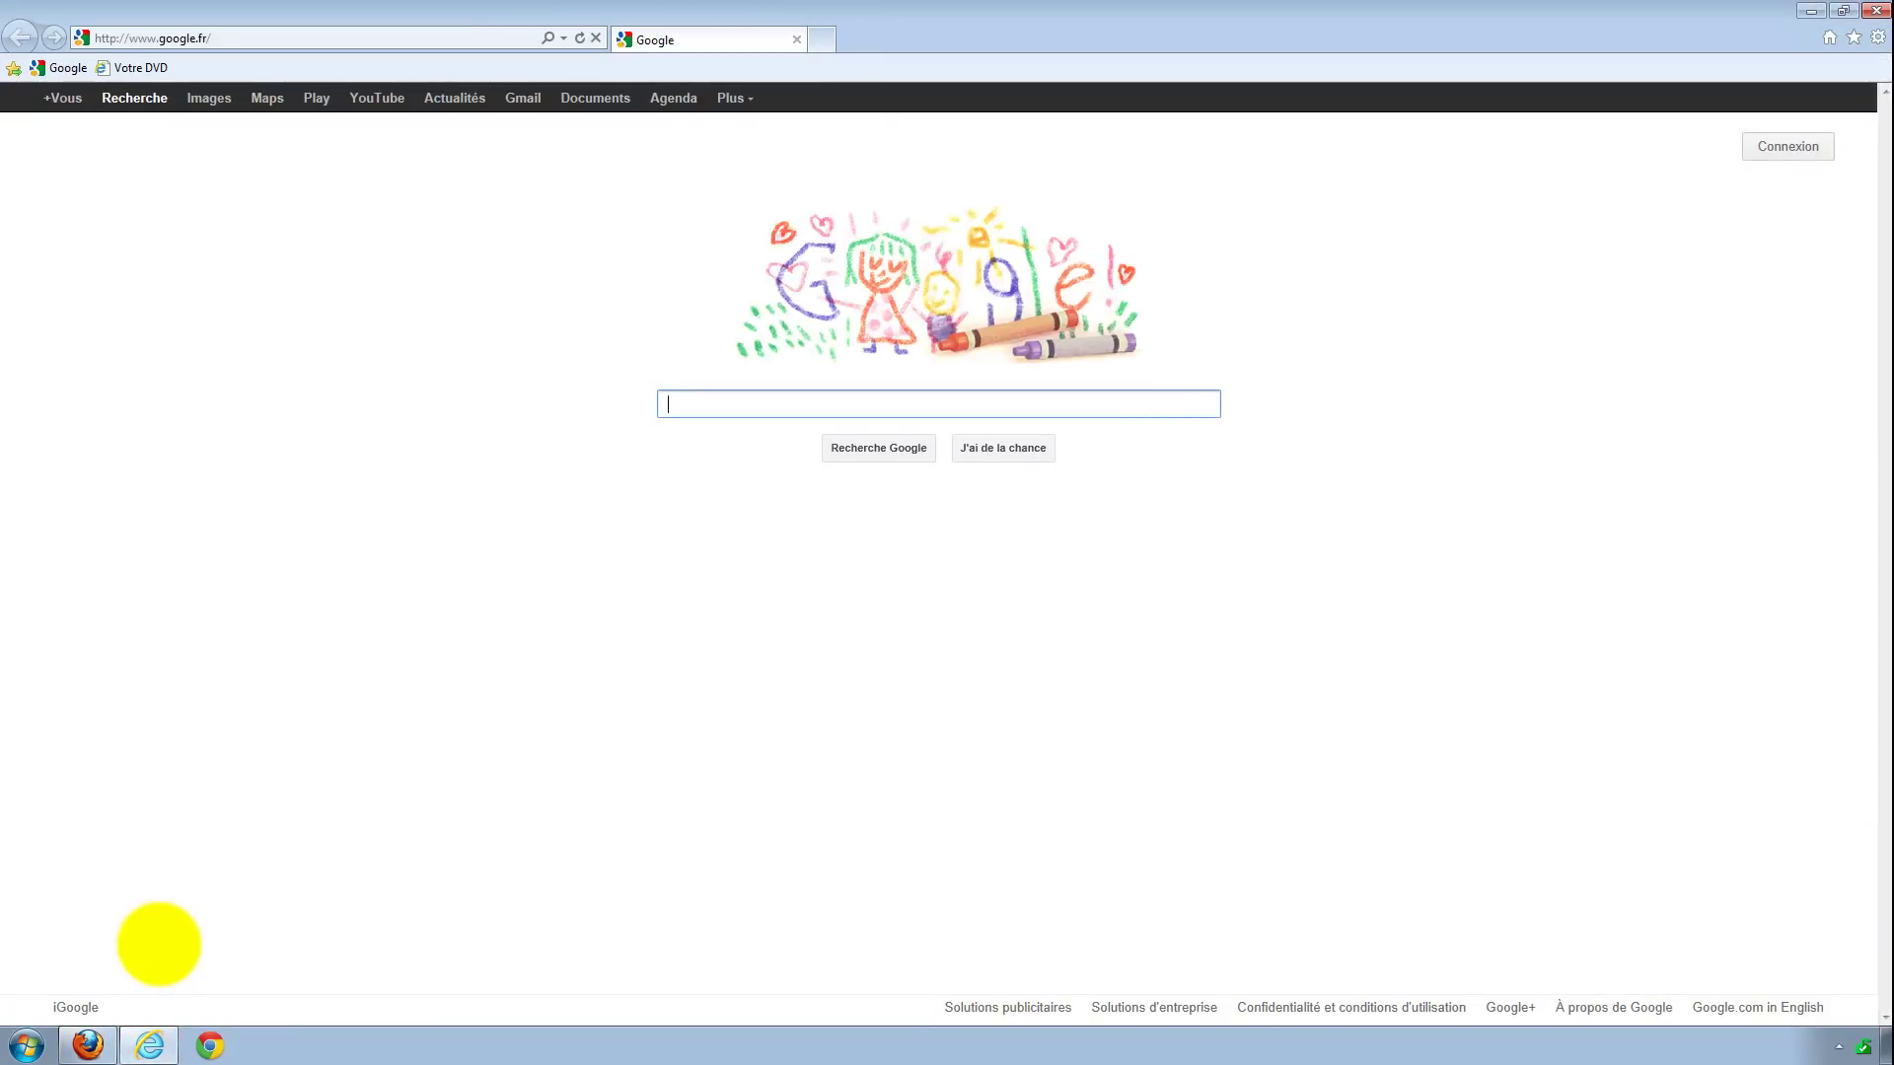
pyautogui.click(209, 1046)
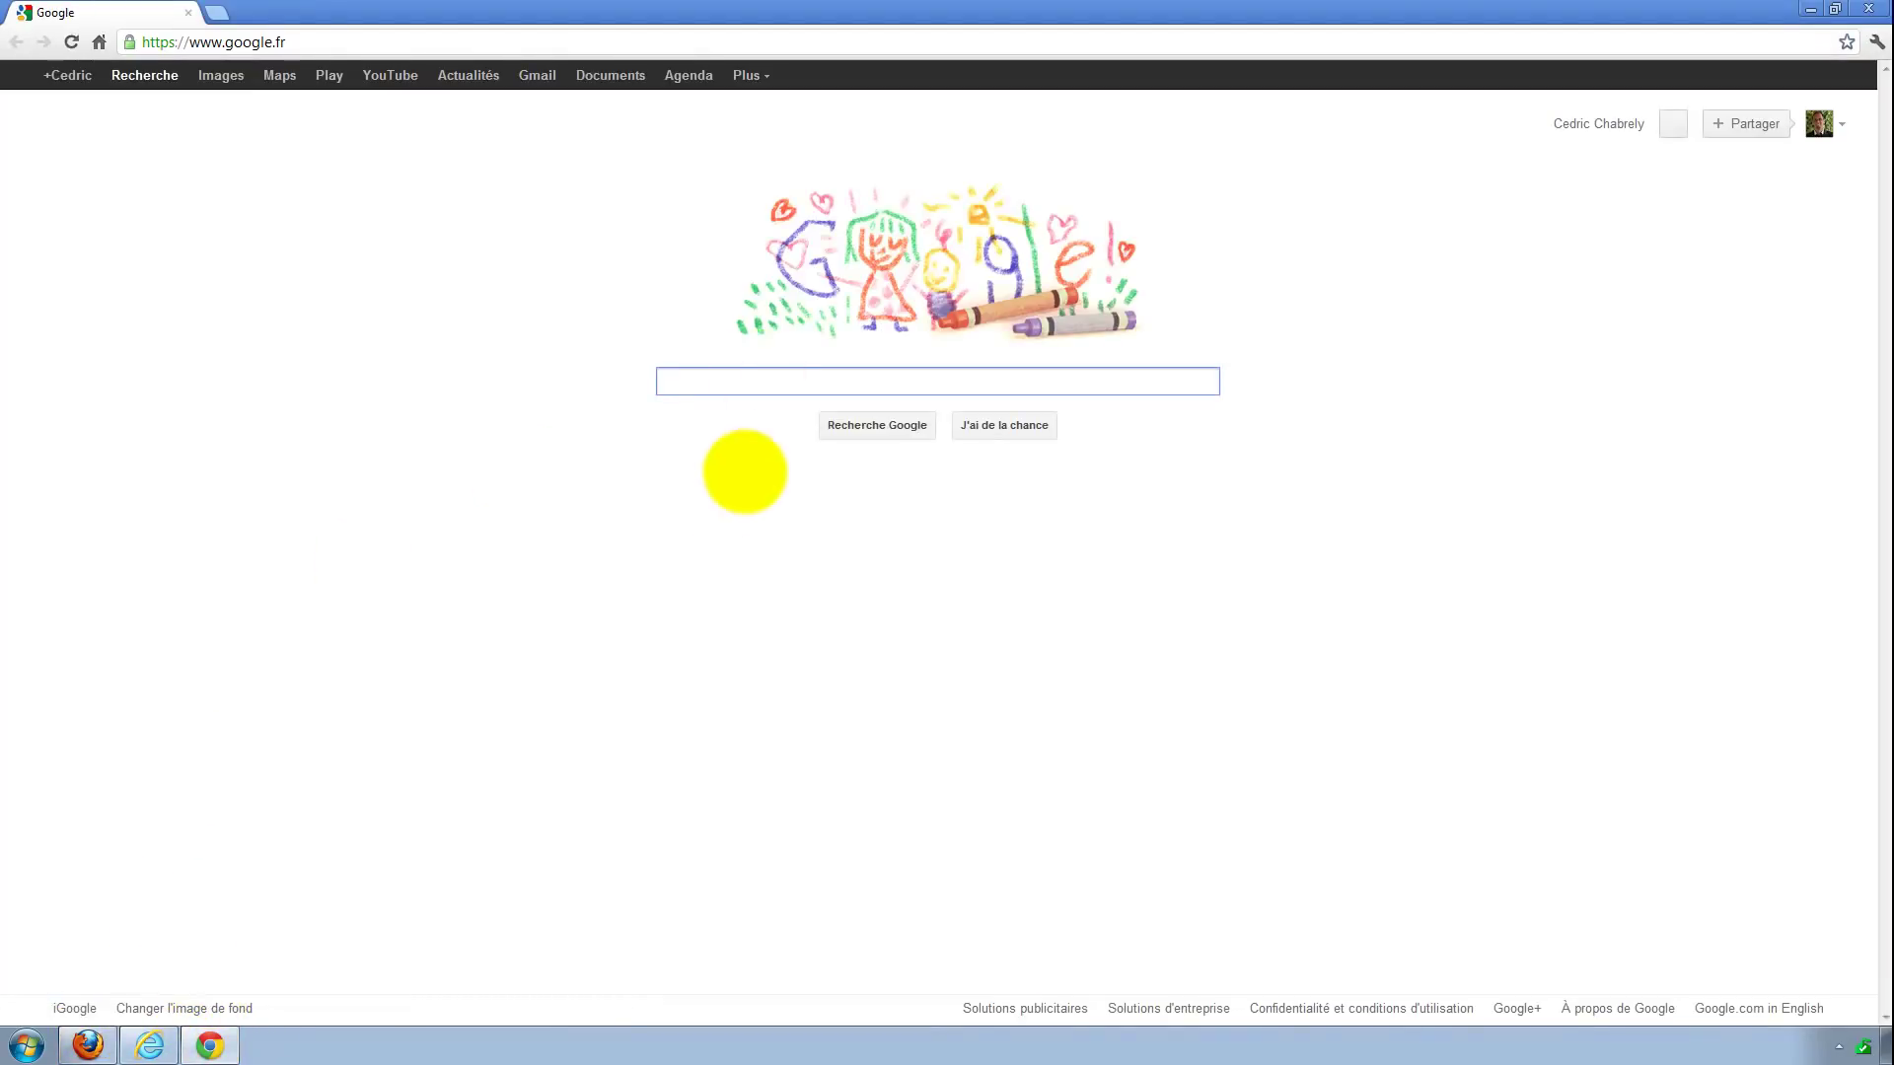
# Launch Calculatrice from the Accessoires folder of the installed programs
pyautogui.click(27, 1046)
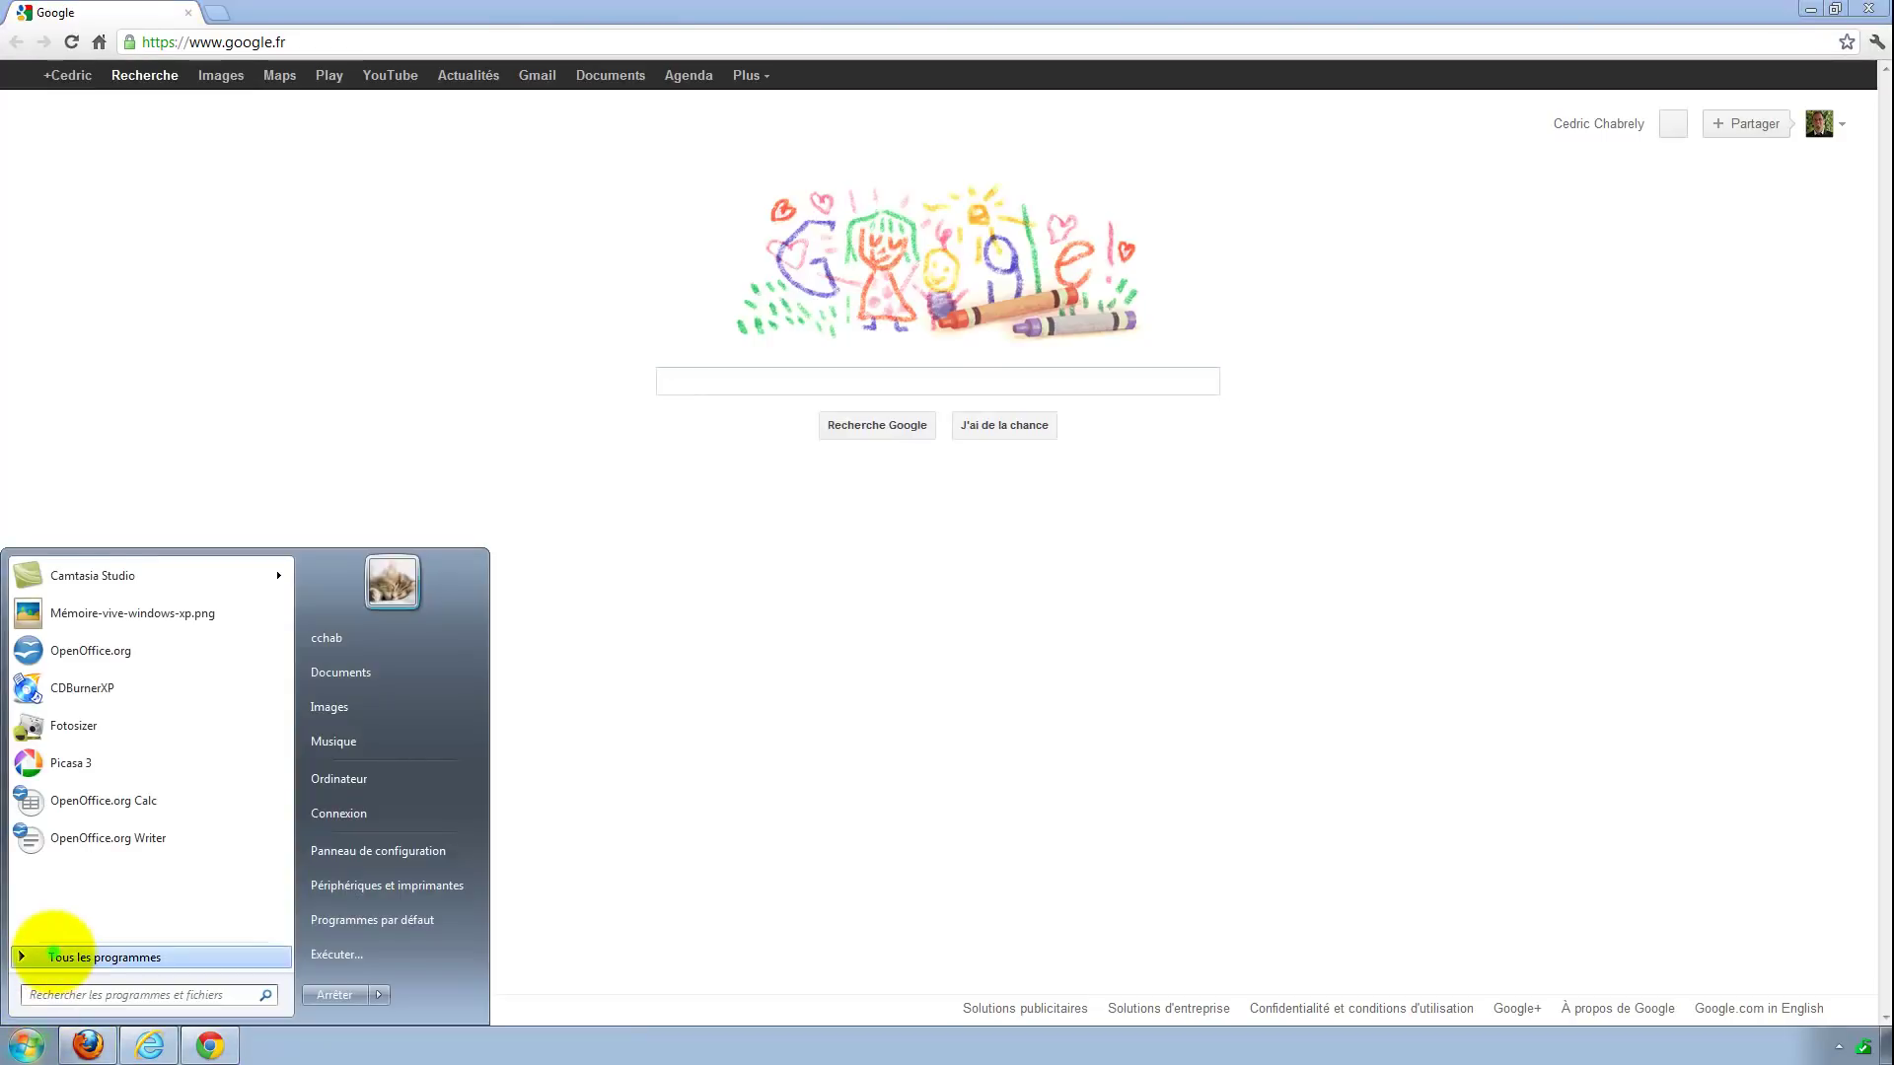
pyautogui.click(54, 955)
pyautogui.scroll(-5, 128, 829)
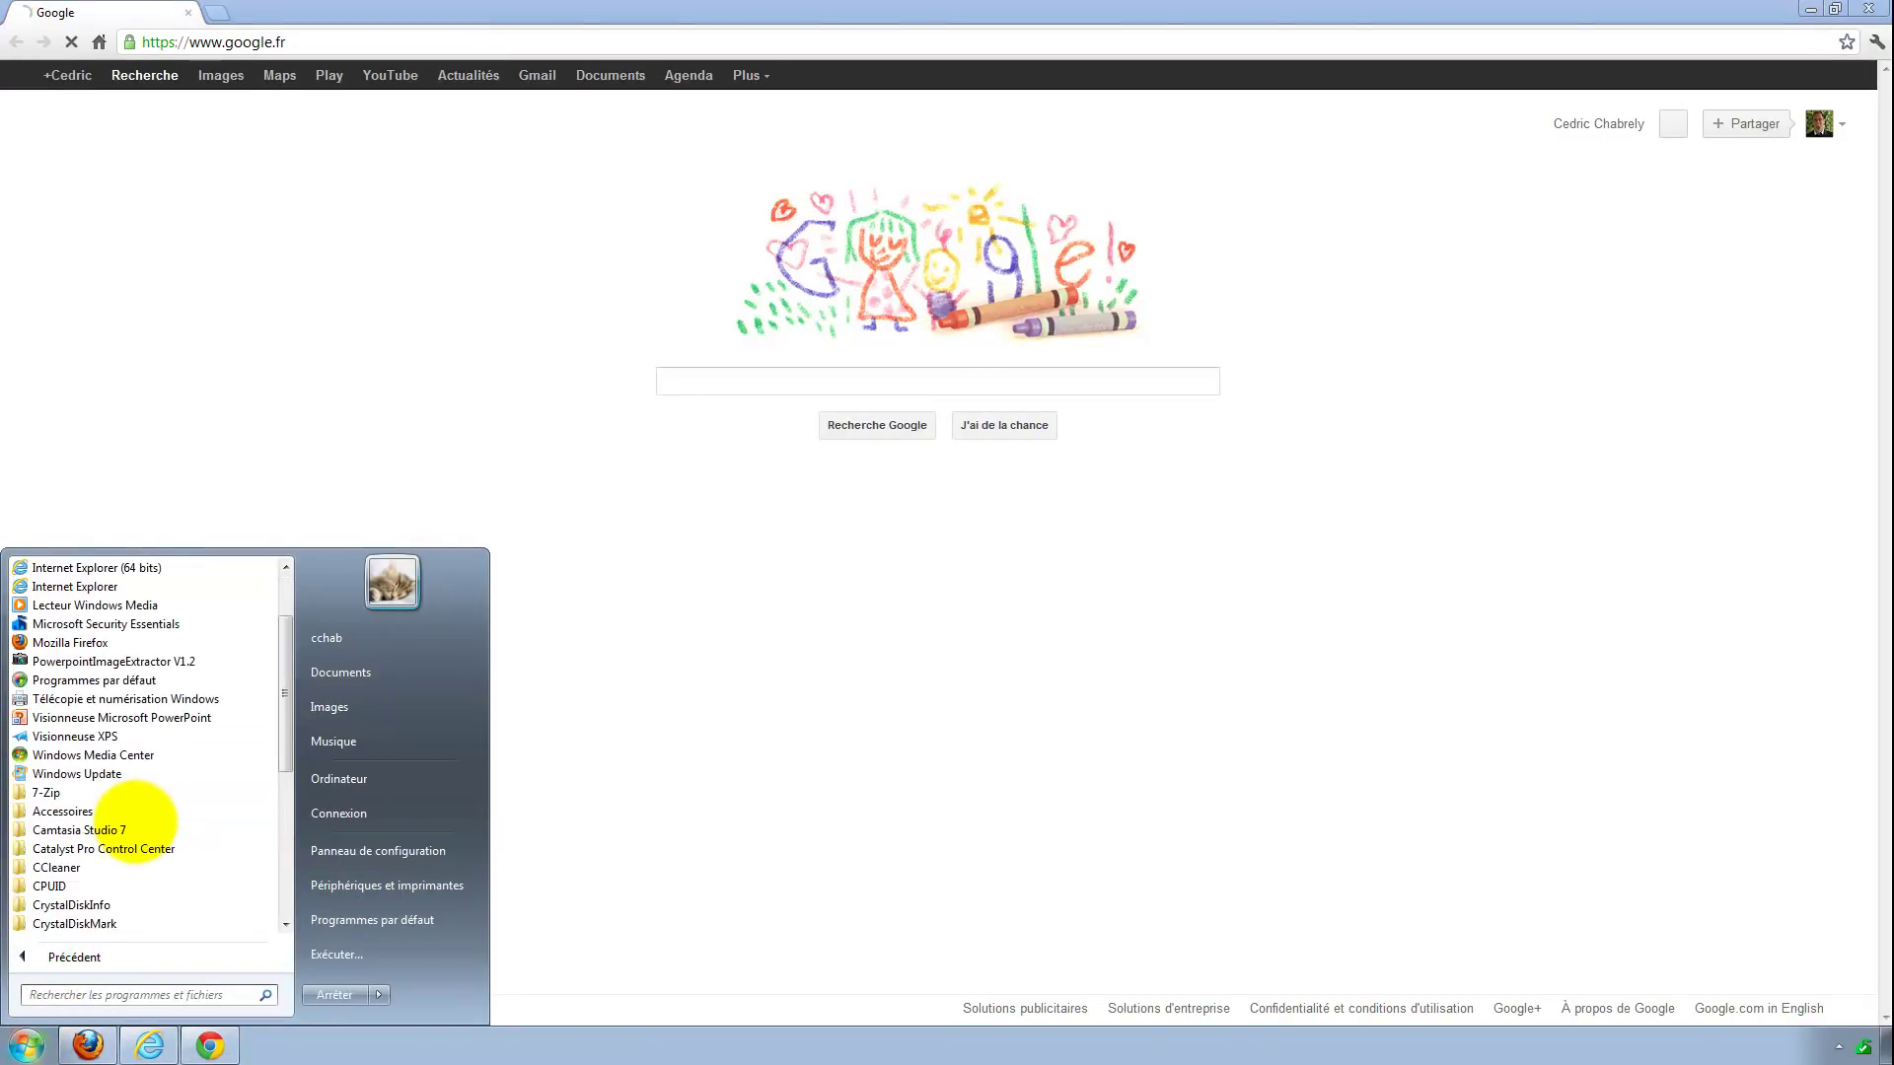
pyautogui.scroll(-1, 135, 821)
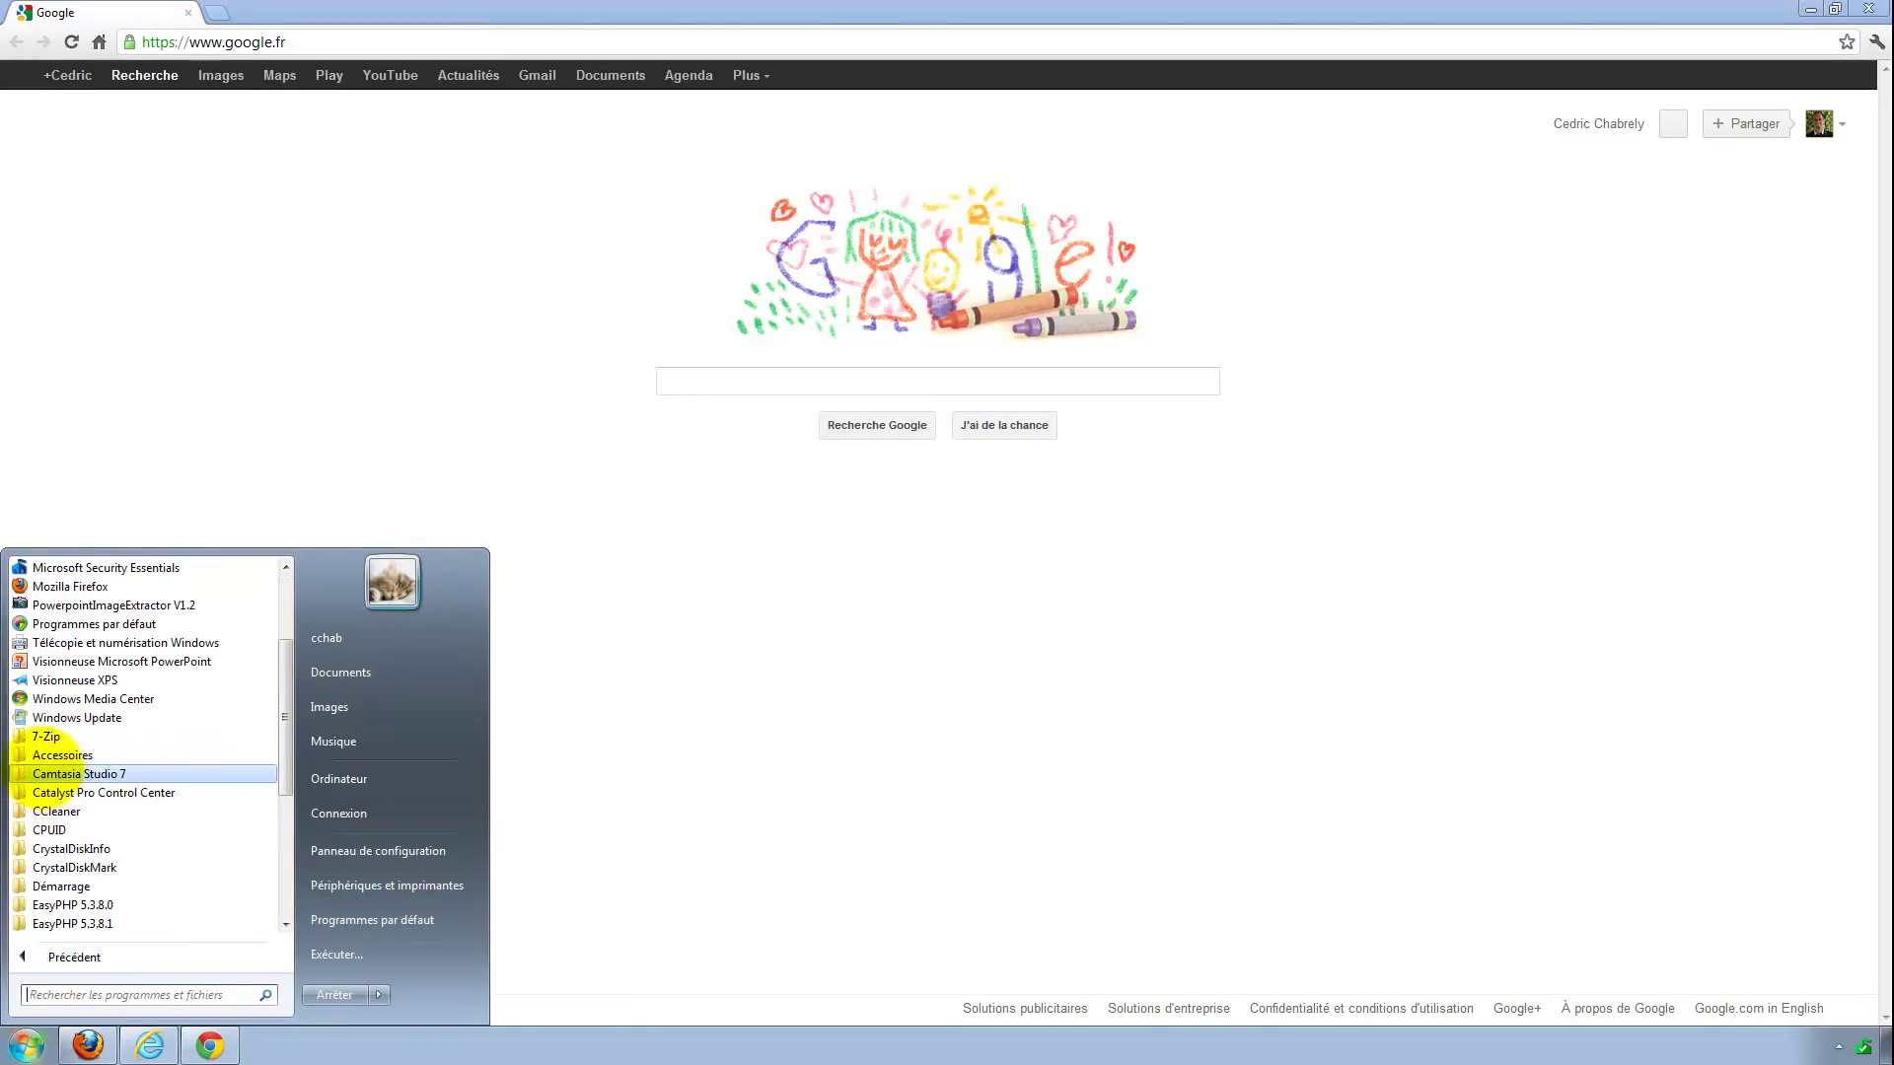
pyautogui.click(61, 756)
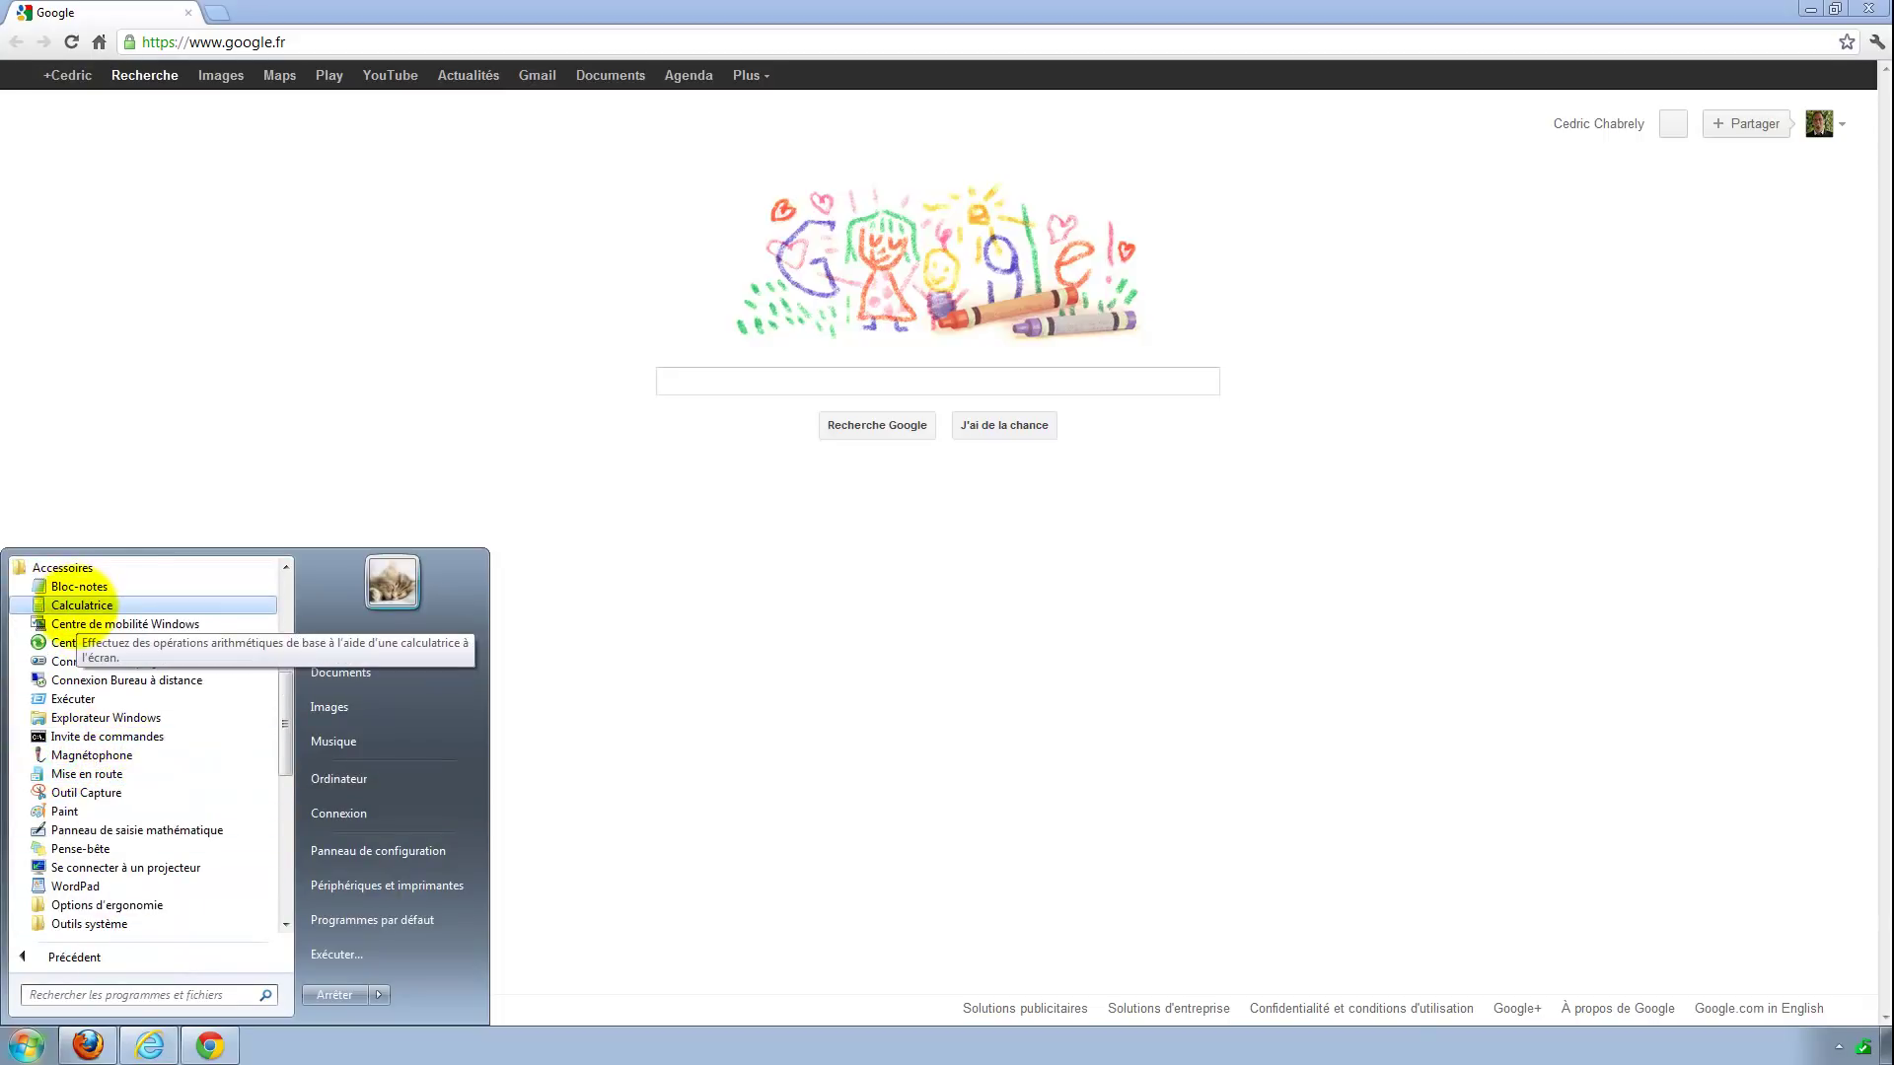
pyautogui.click(83, 601)
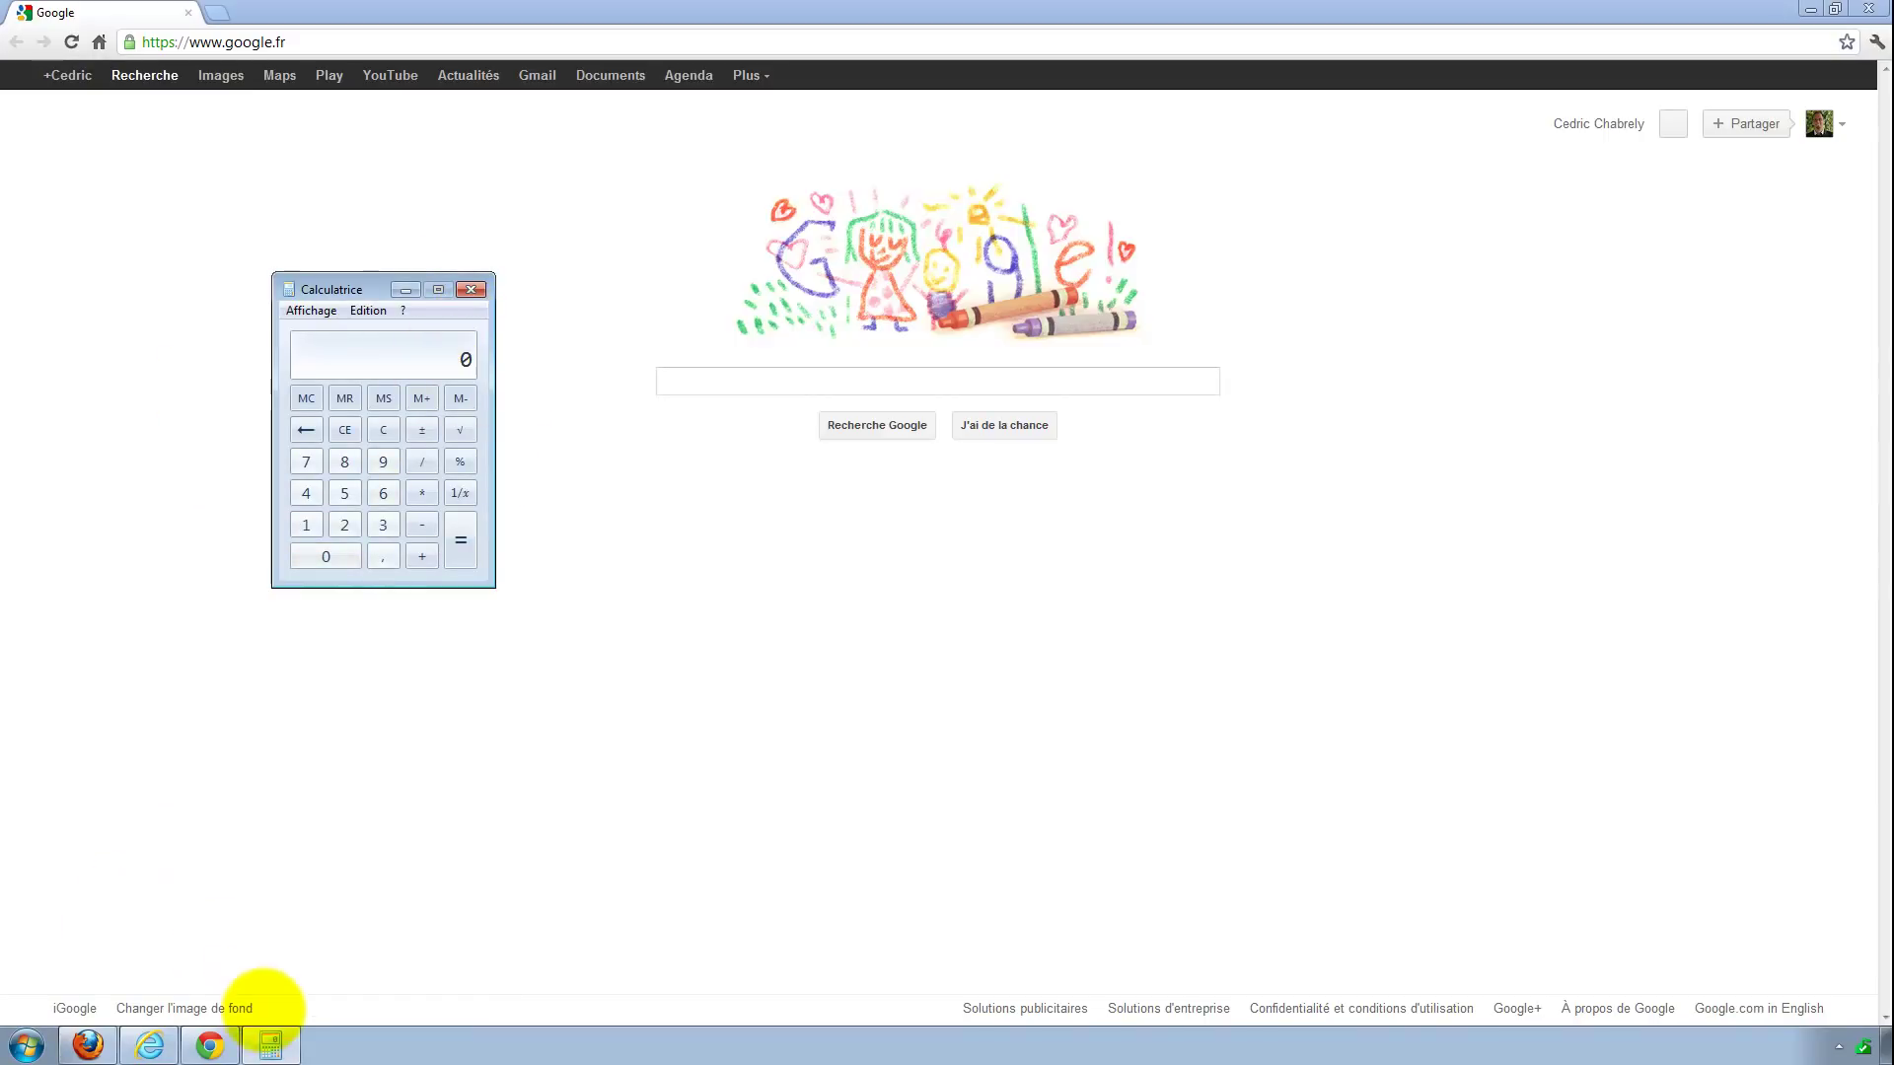
# Pin Calculatrice to the taskbar and close its window
pyautogui.rightClick(270, 1043)
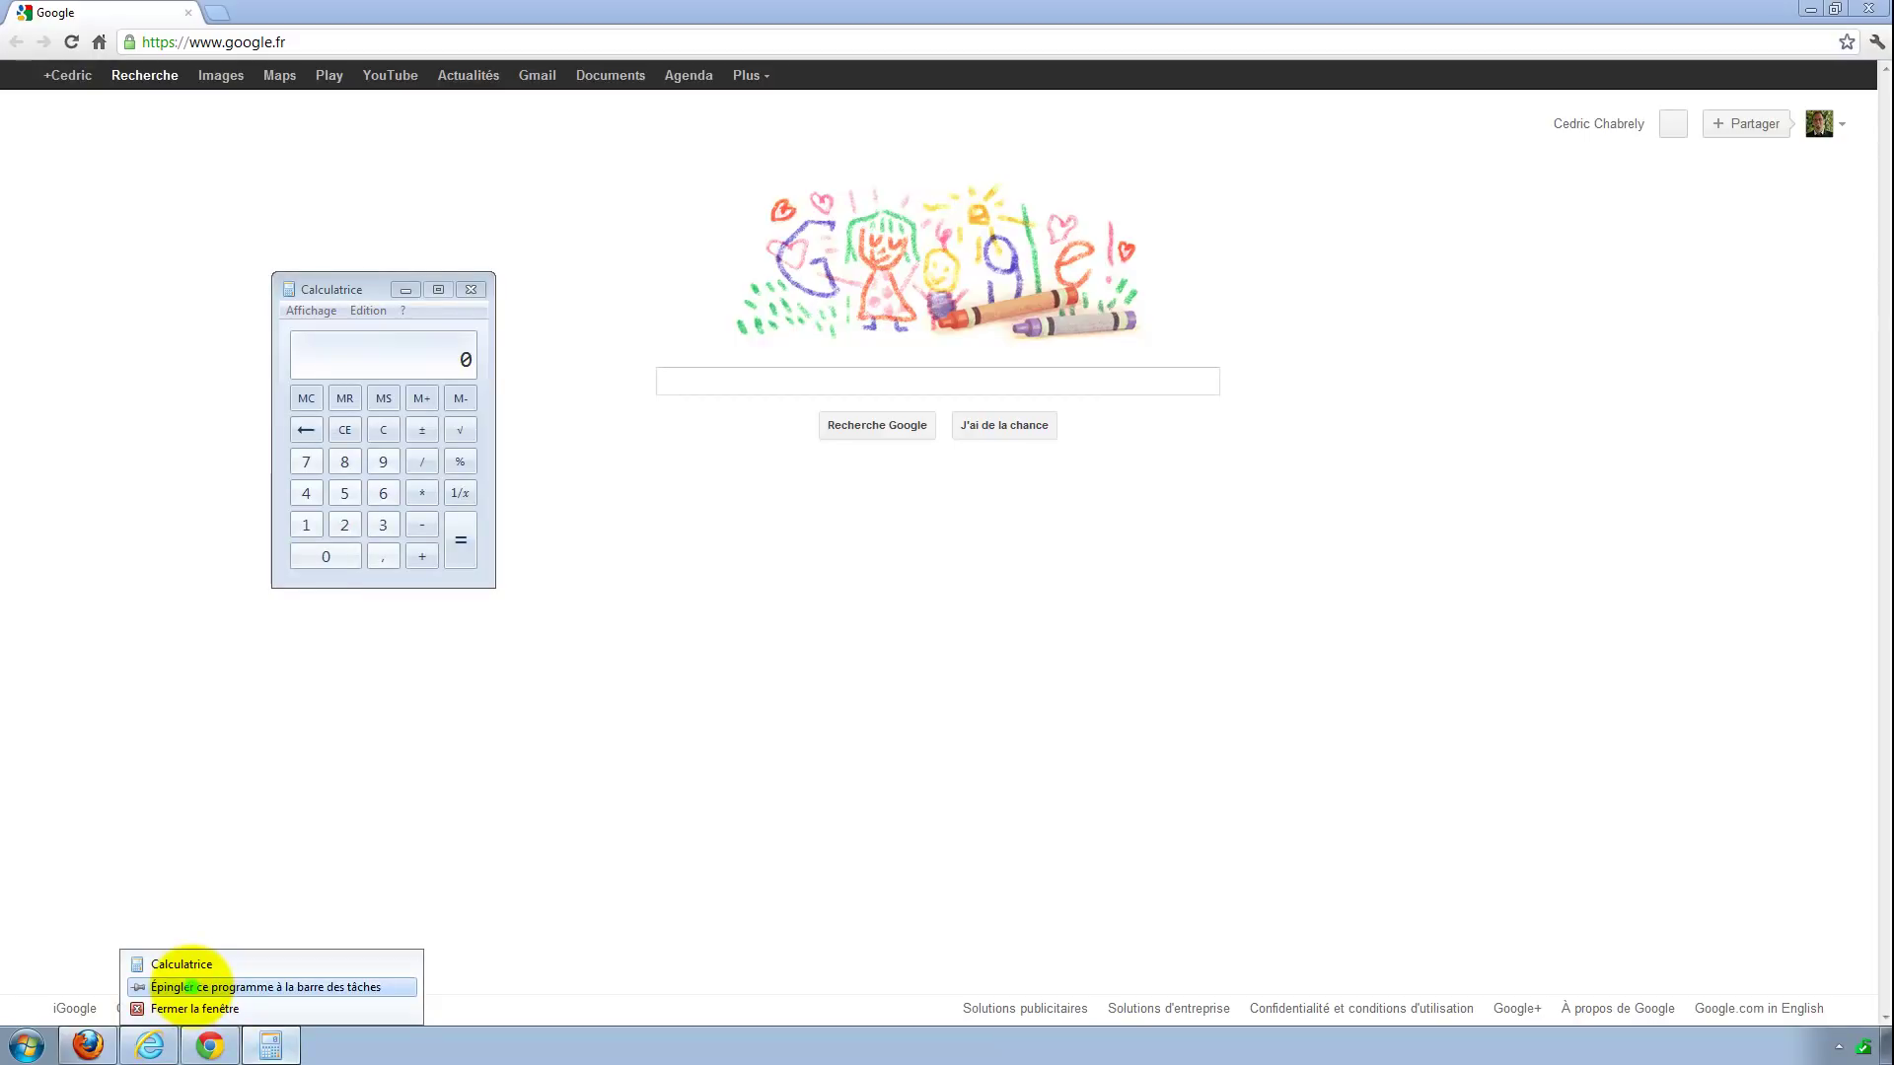
pyautogui.click(187, 987)
pyautogui.click(471, 289)
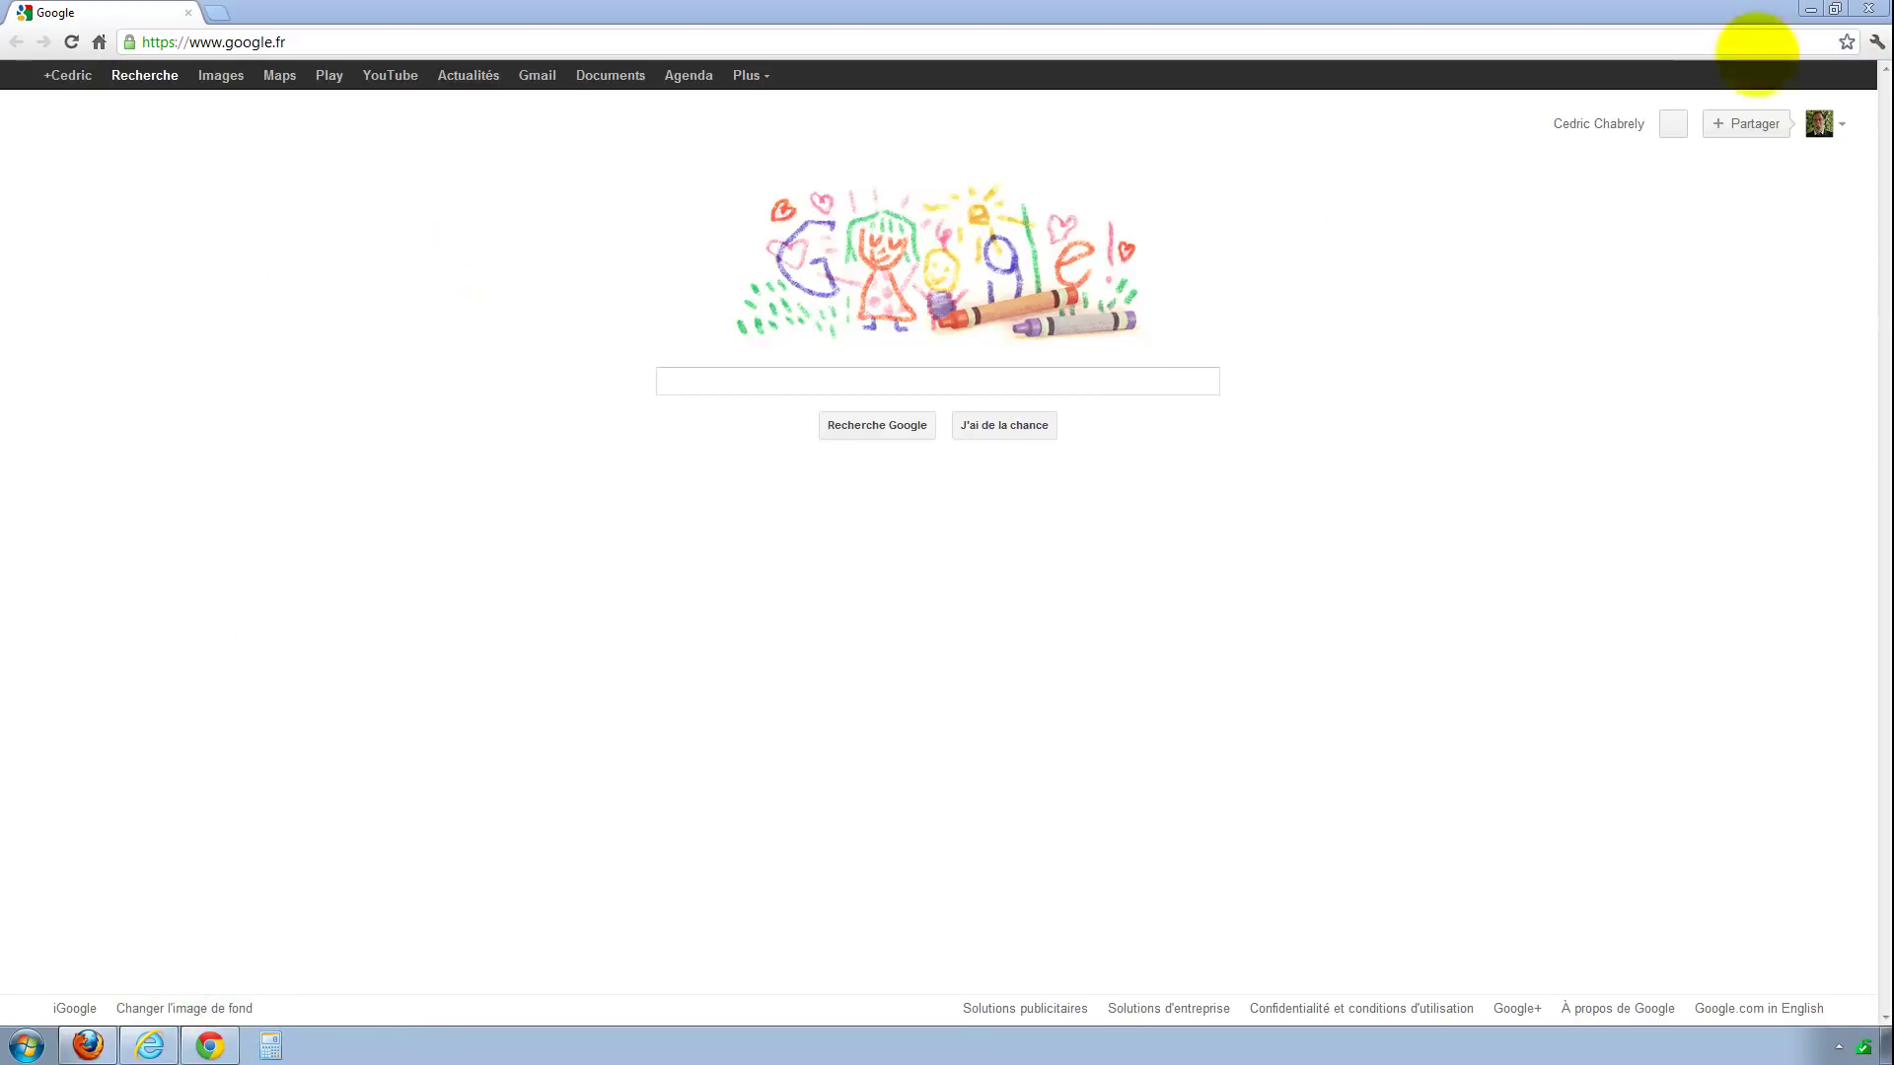
# Close the browser and minimise the Calculatrice window
pyautogui.click(1868, 8)
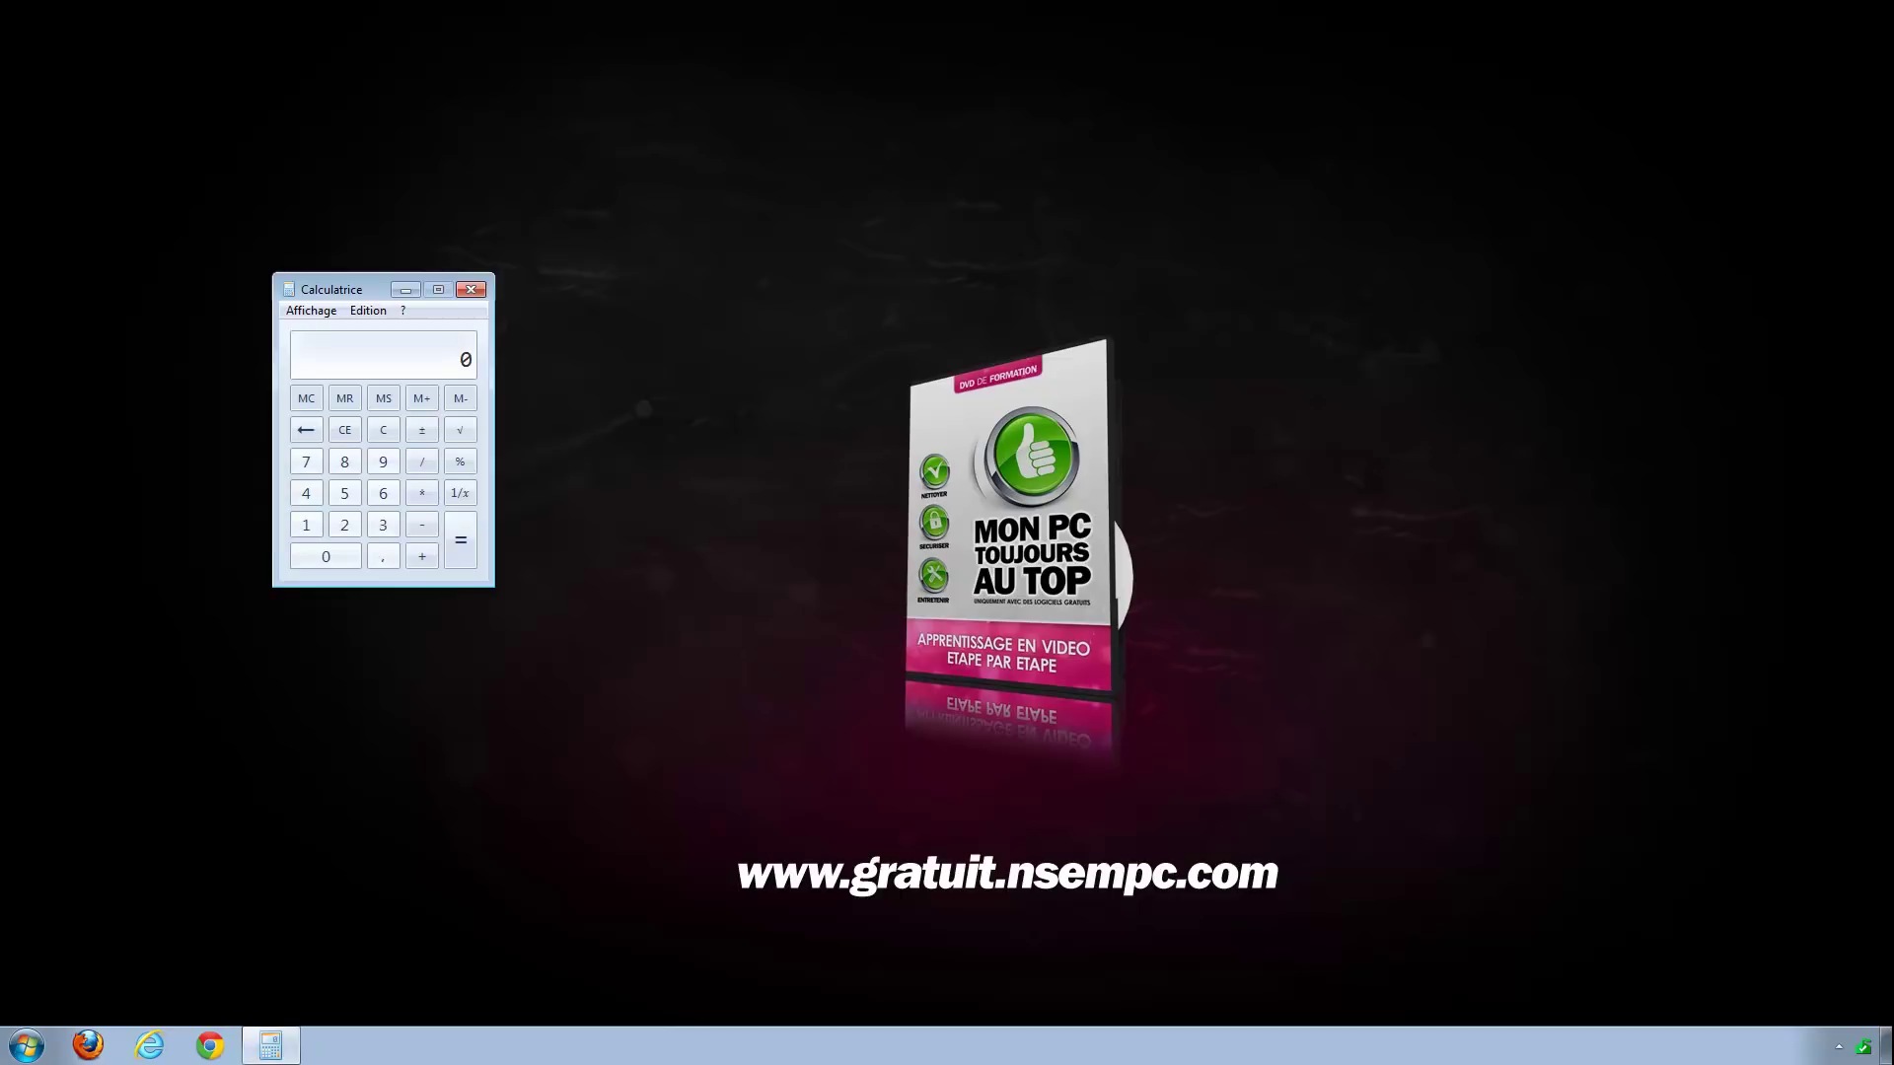
pyautogui.press('super+4')
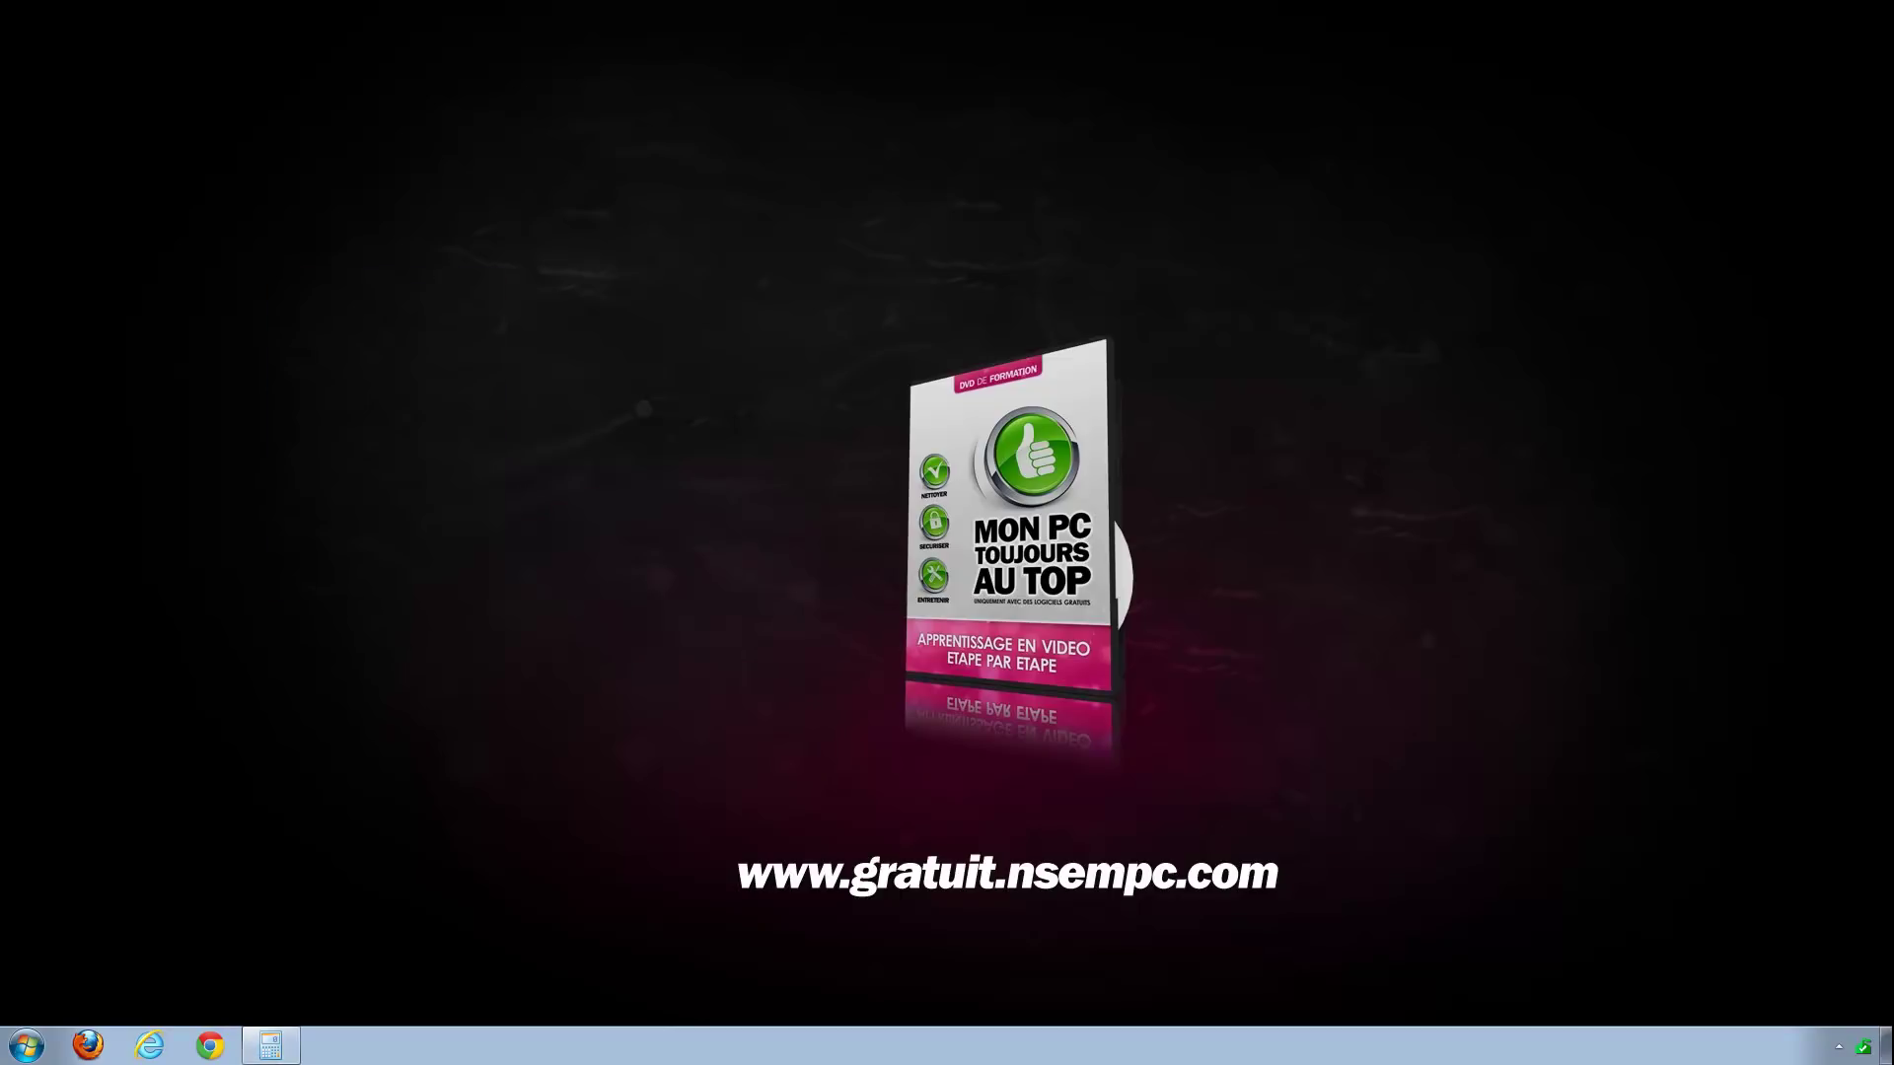
# Restore the minimised Calculatrice window and close it, and open and close the pinned Firefox
pyautogui.press('super+4')
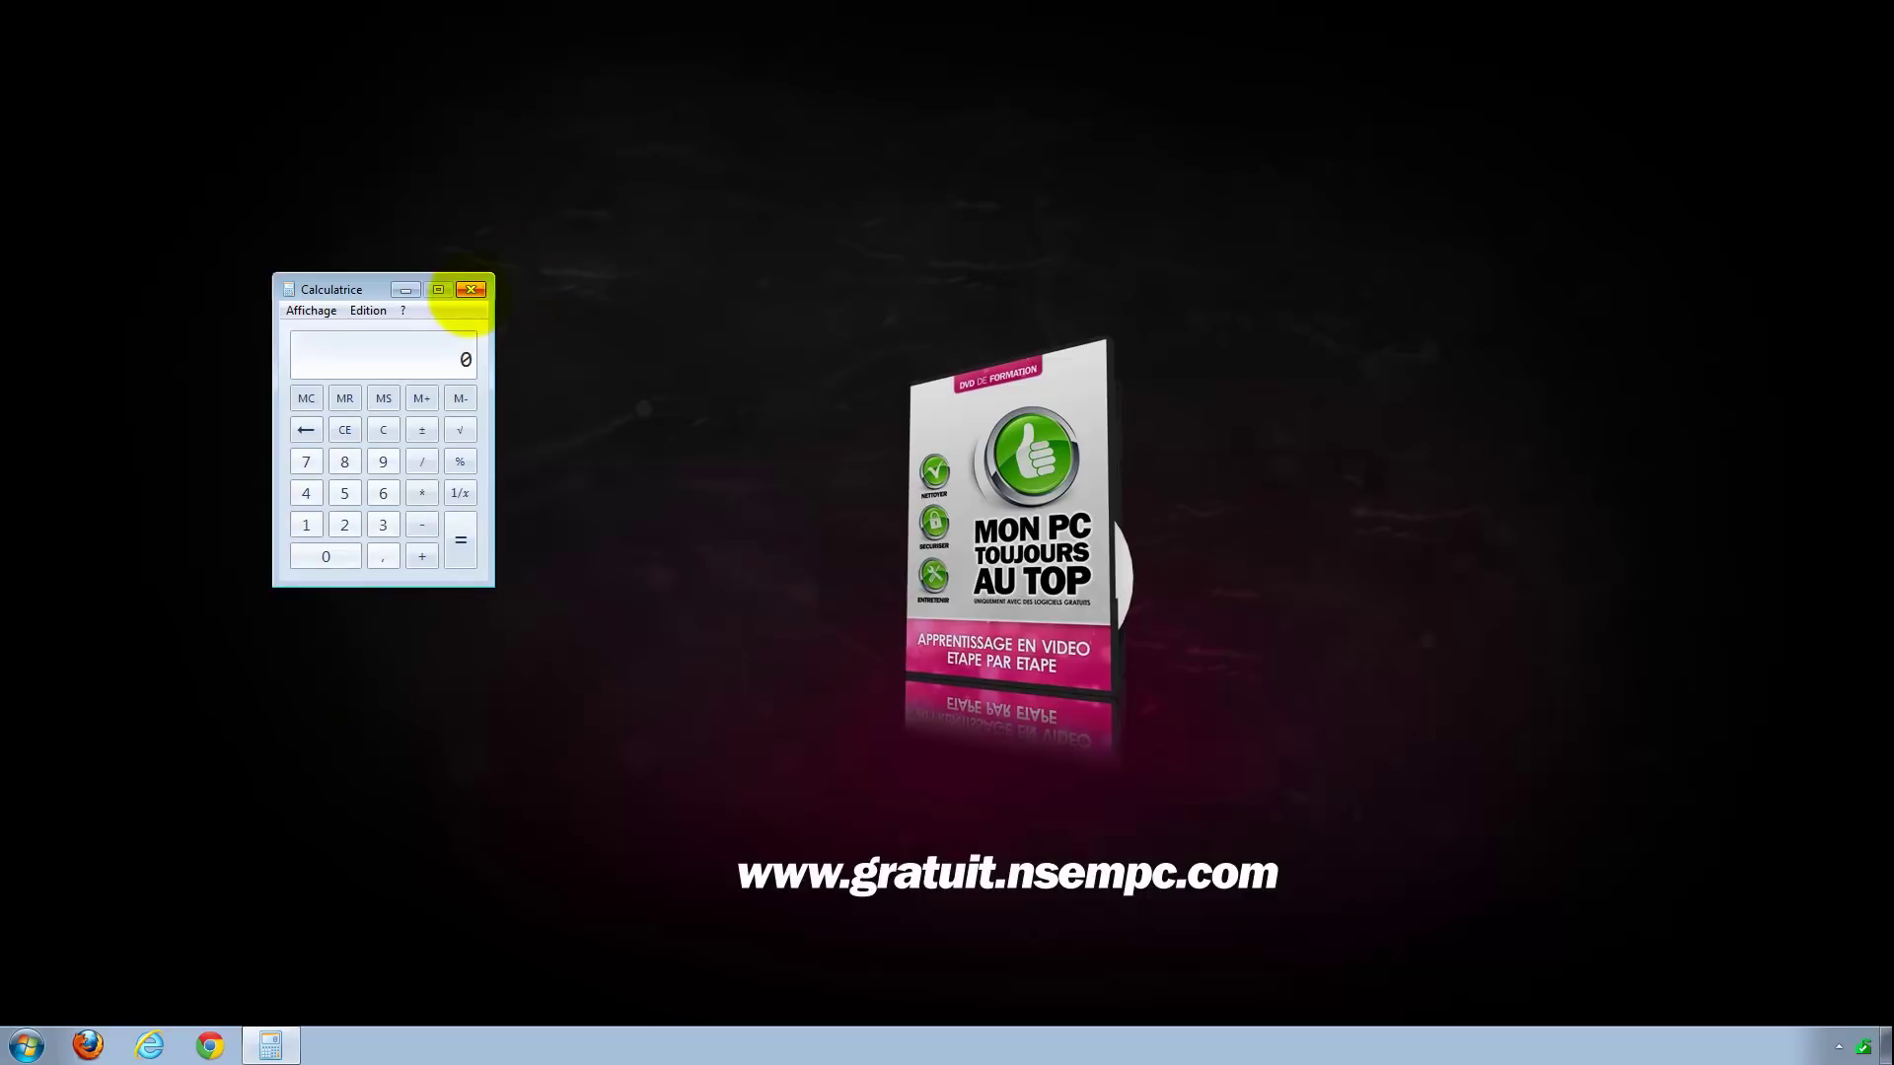
pyautogui.click(470, 289)
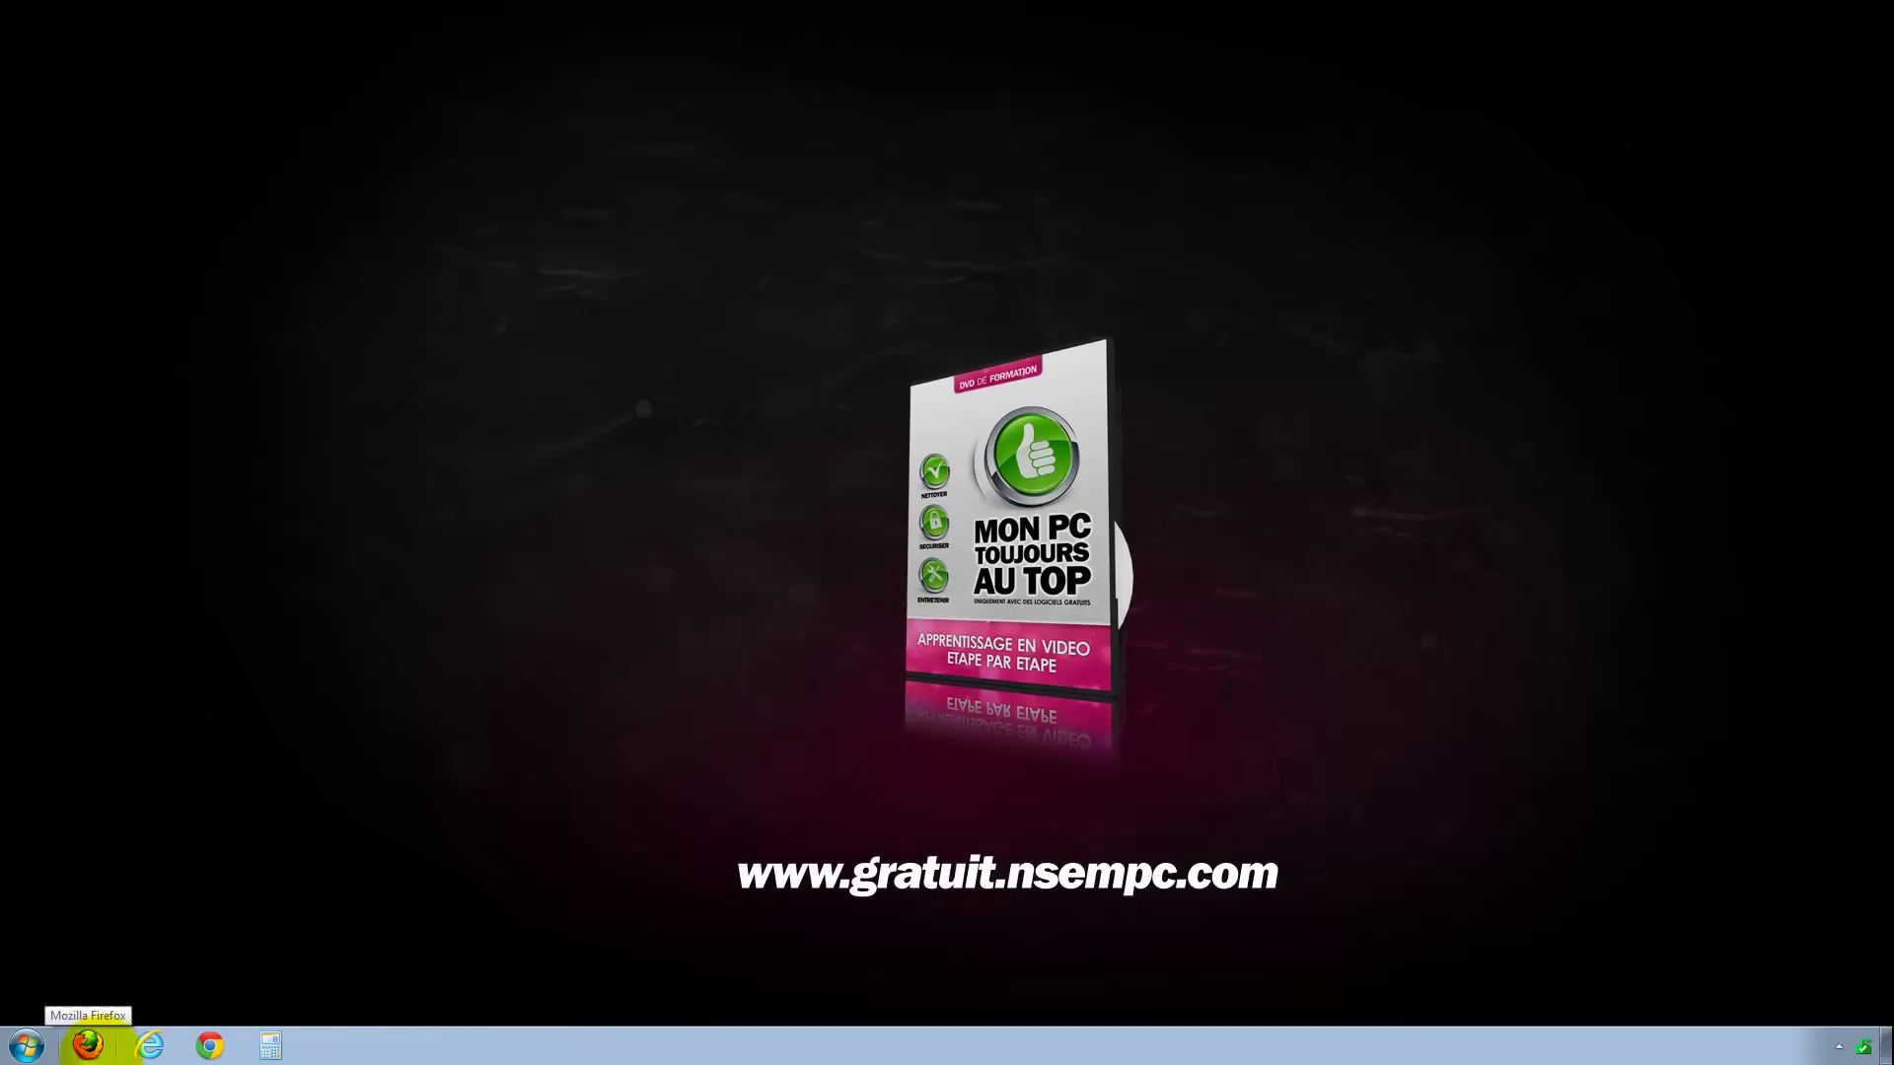
pyautogui.click(88, 1044)
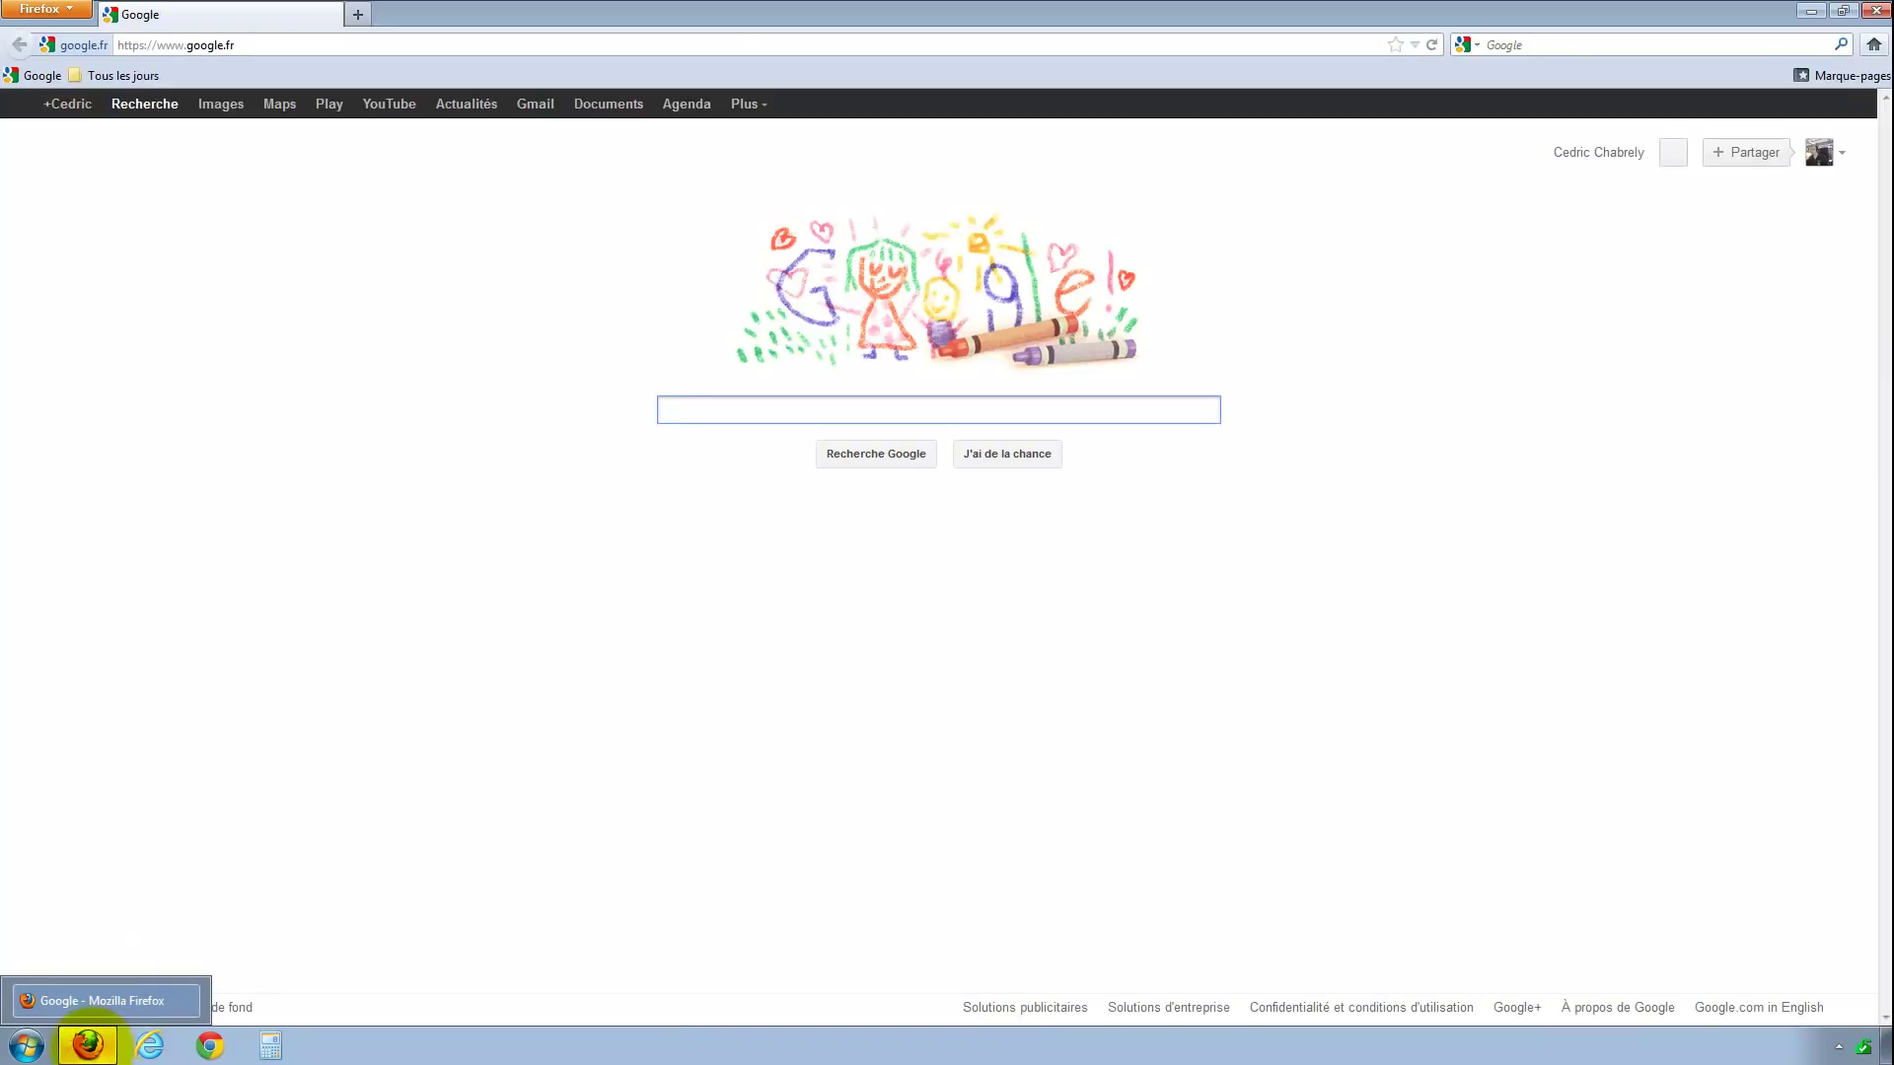
pyautogui.click(1876, 10)
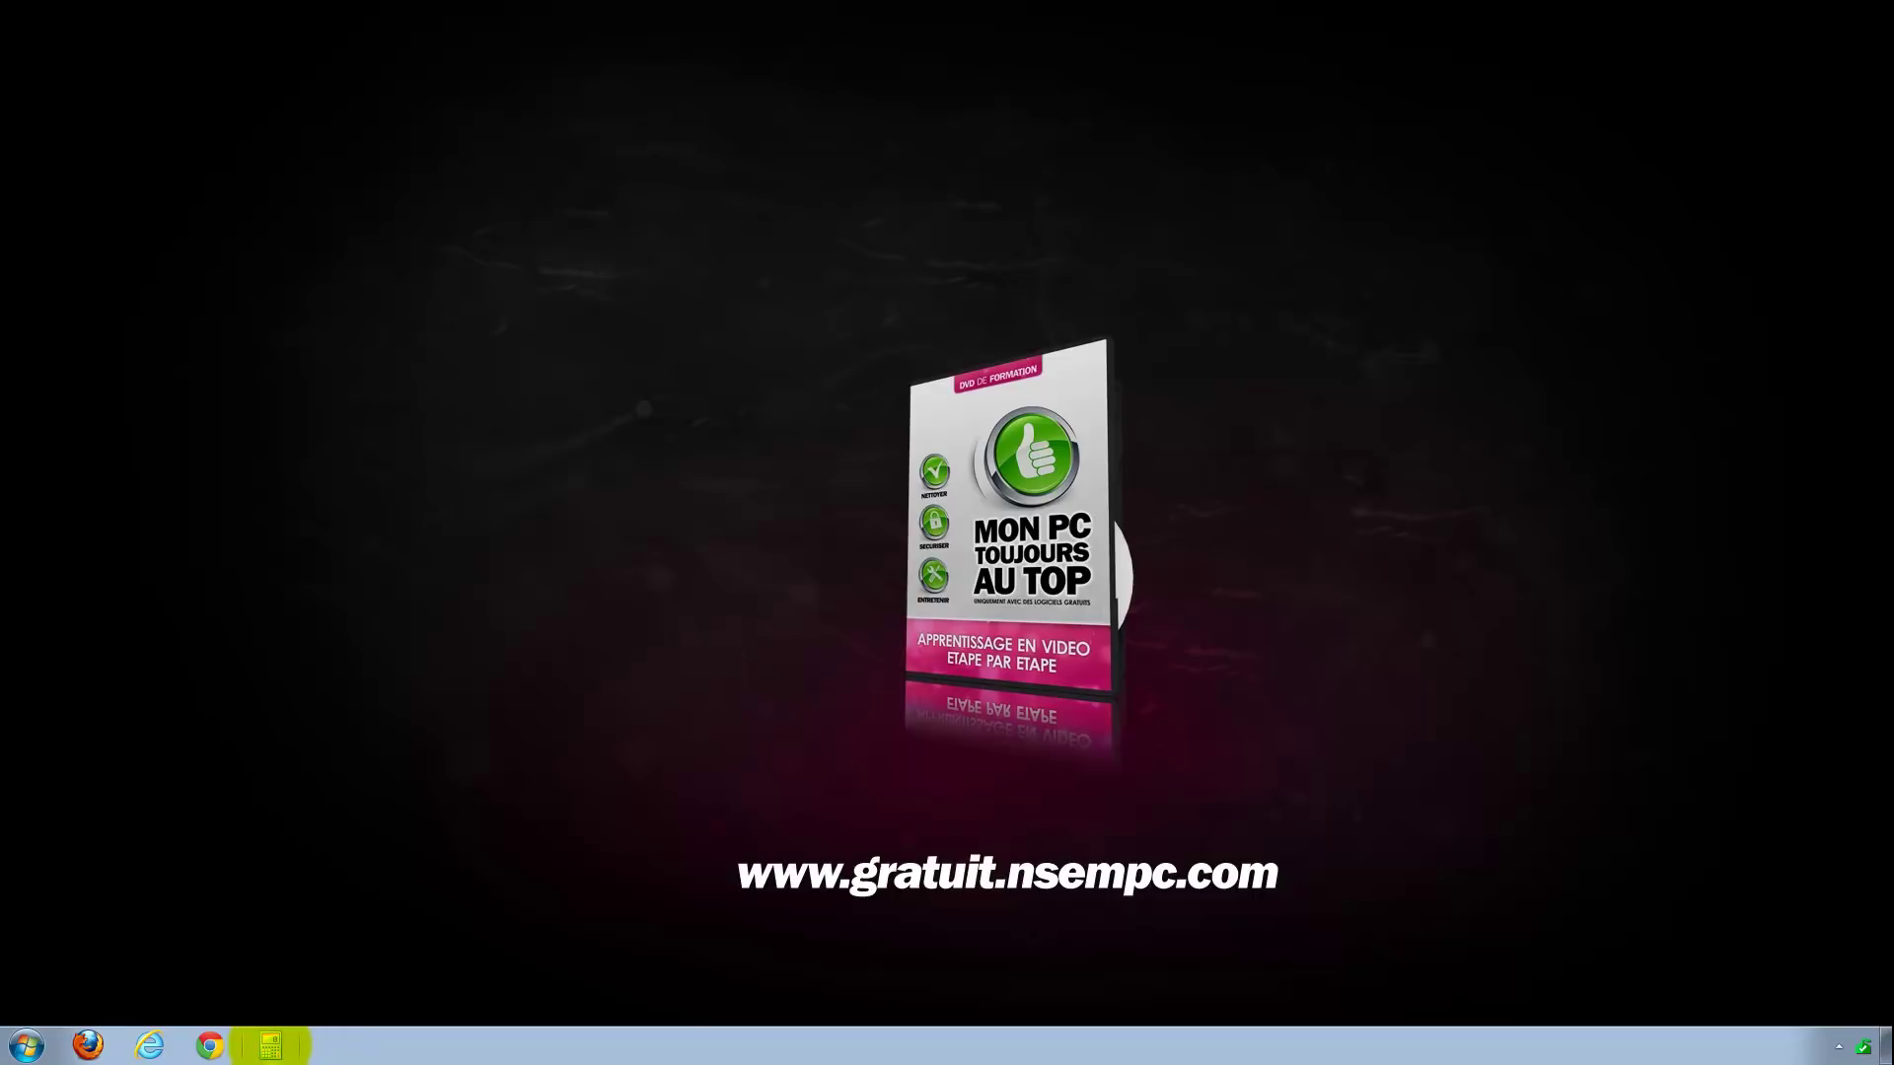
# Unpin Calculatrice from the taskbar and relaunch it from the Accessoires folder of the installed programs
pyautogui.rightClick(270, 1044)
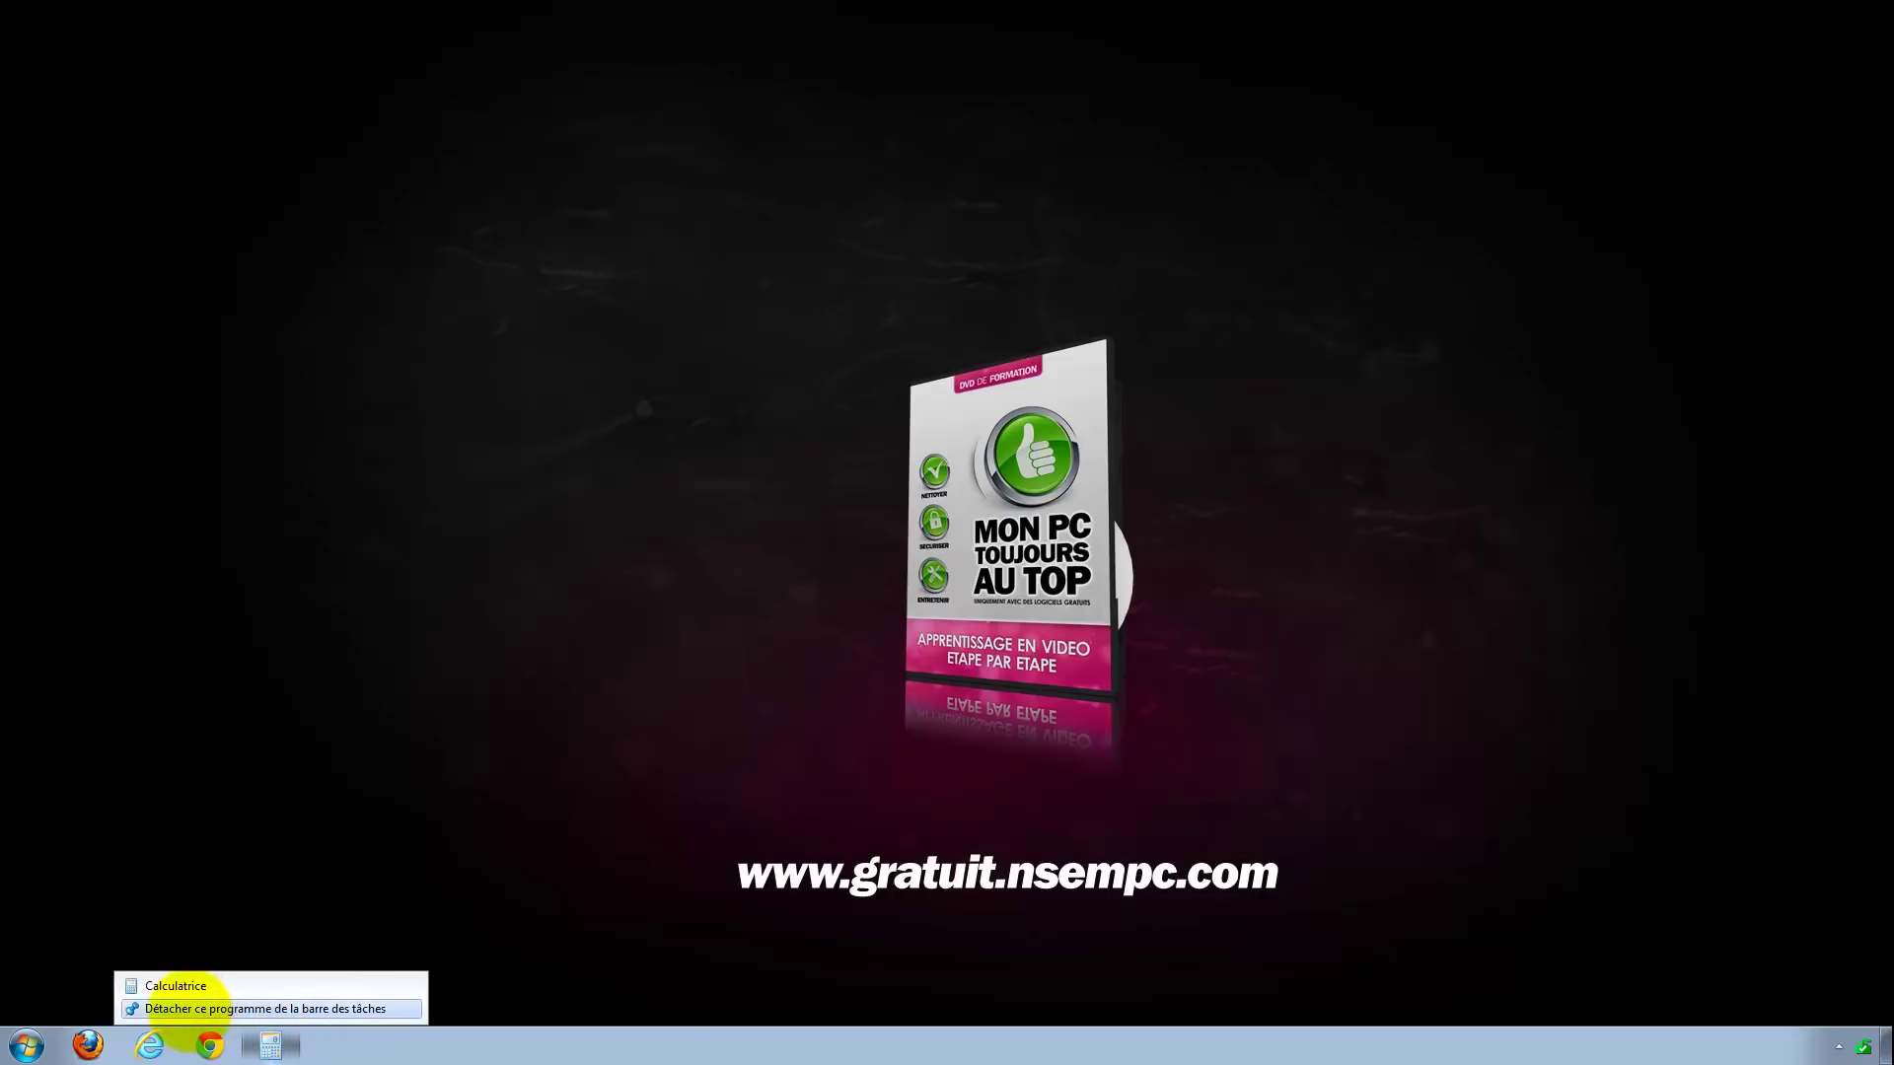
pyautogui.click(250, 1007)
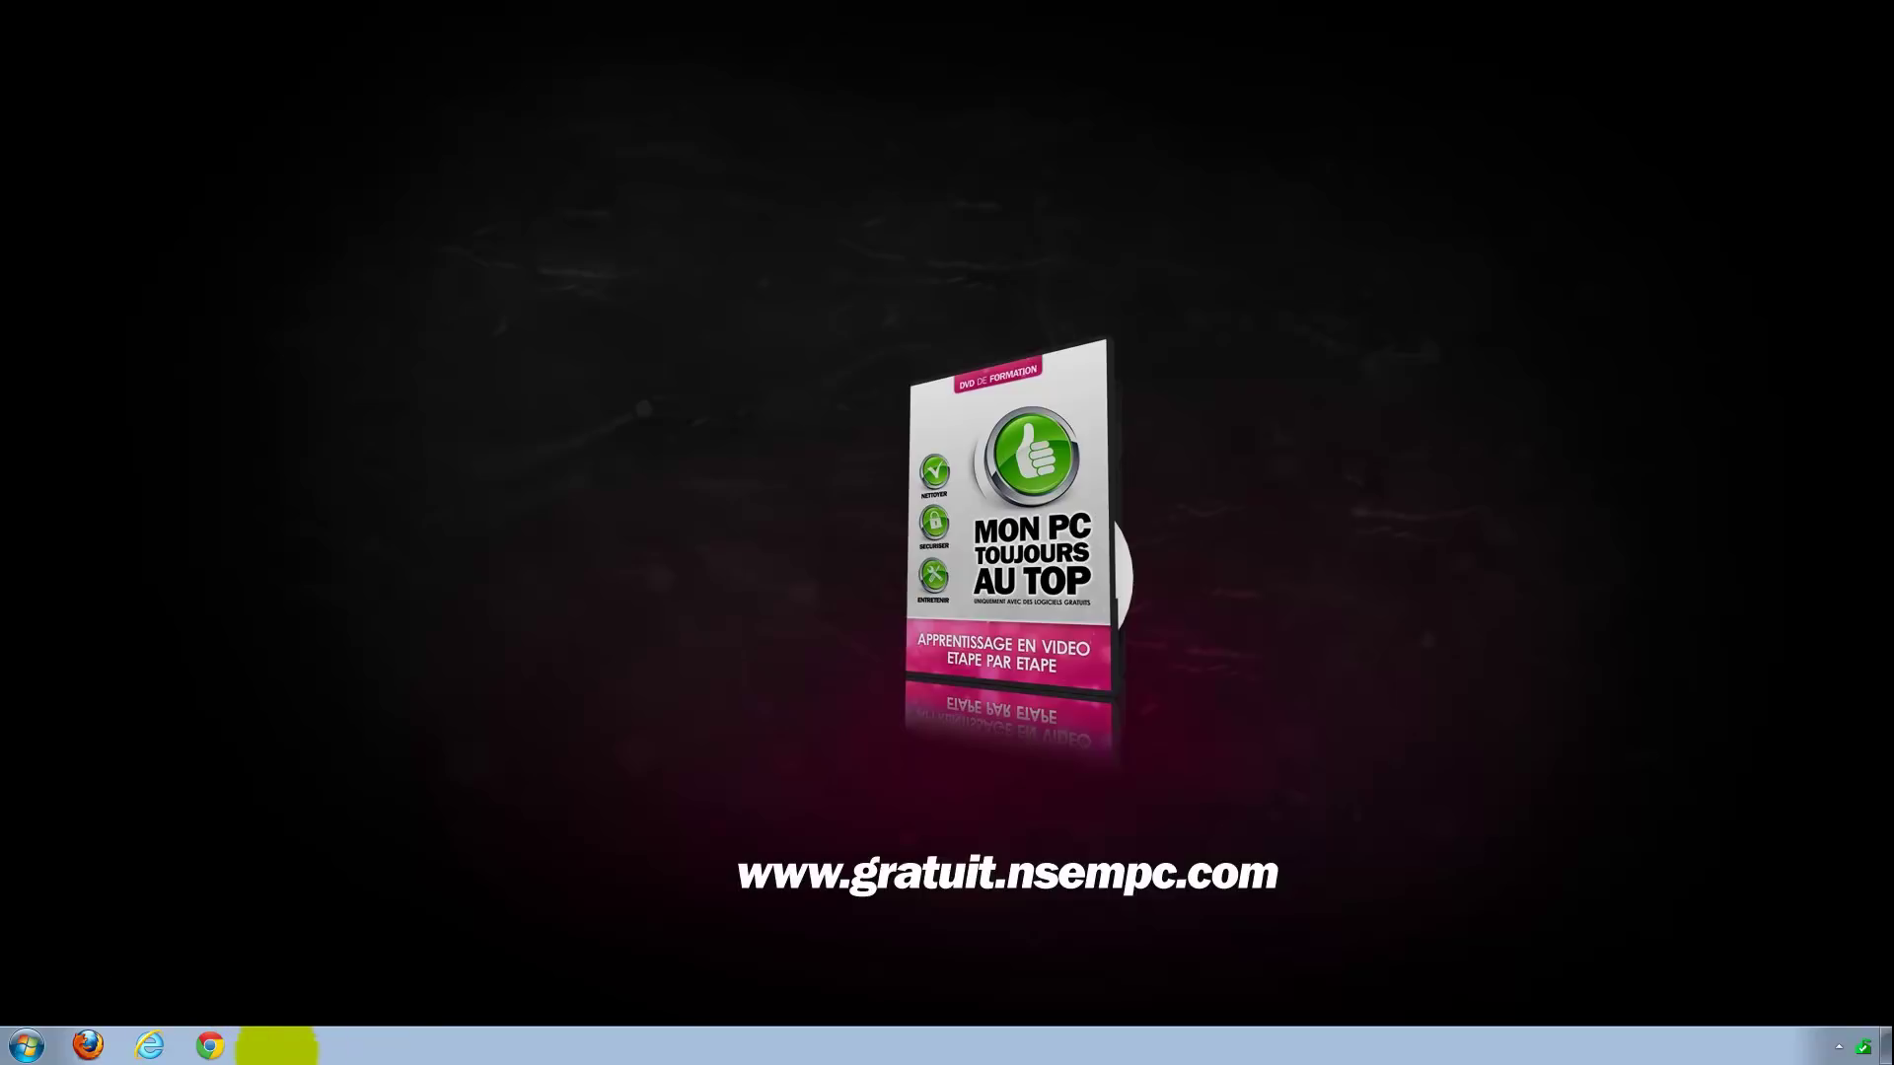
pyautogui.click(27, 1044)
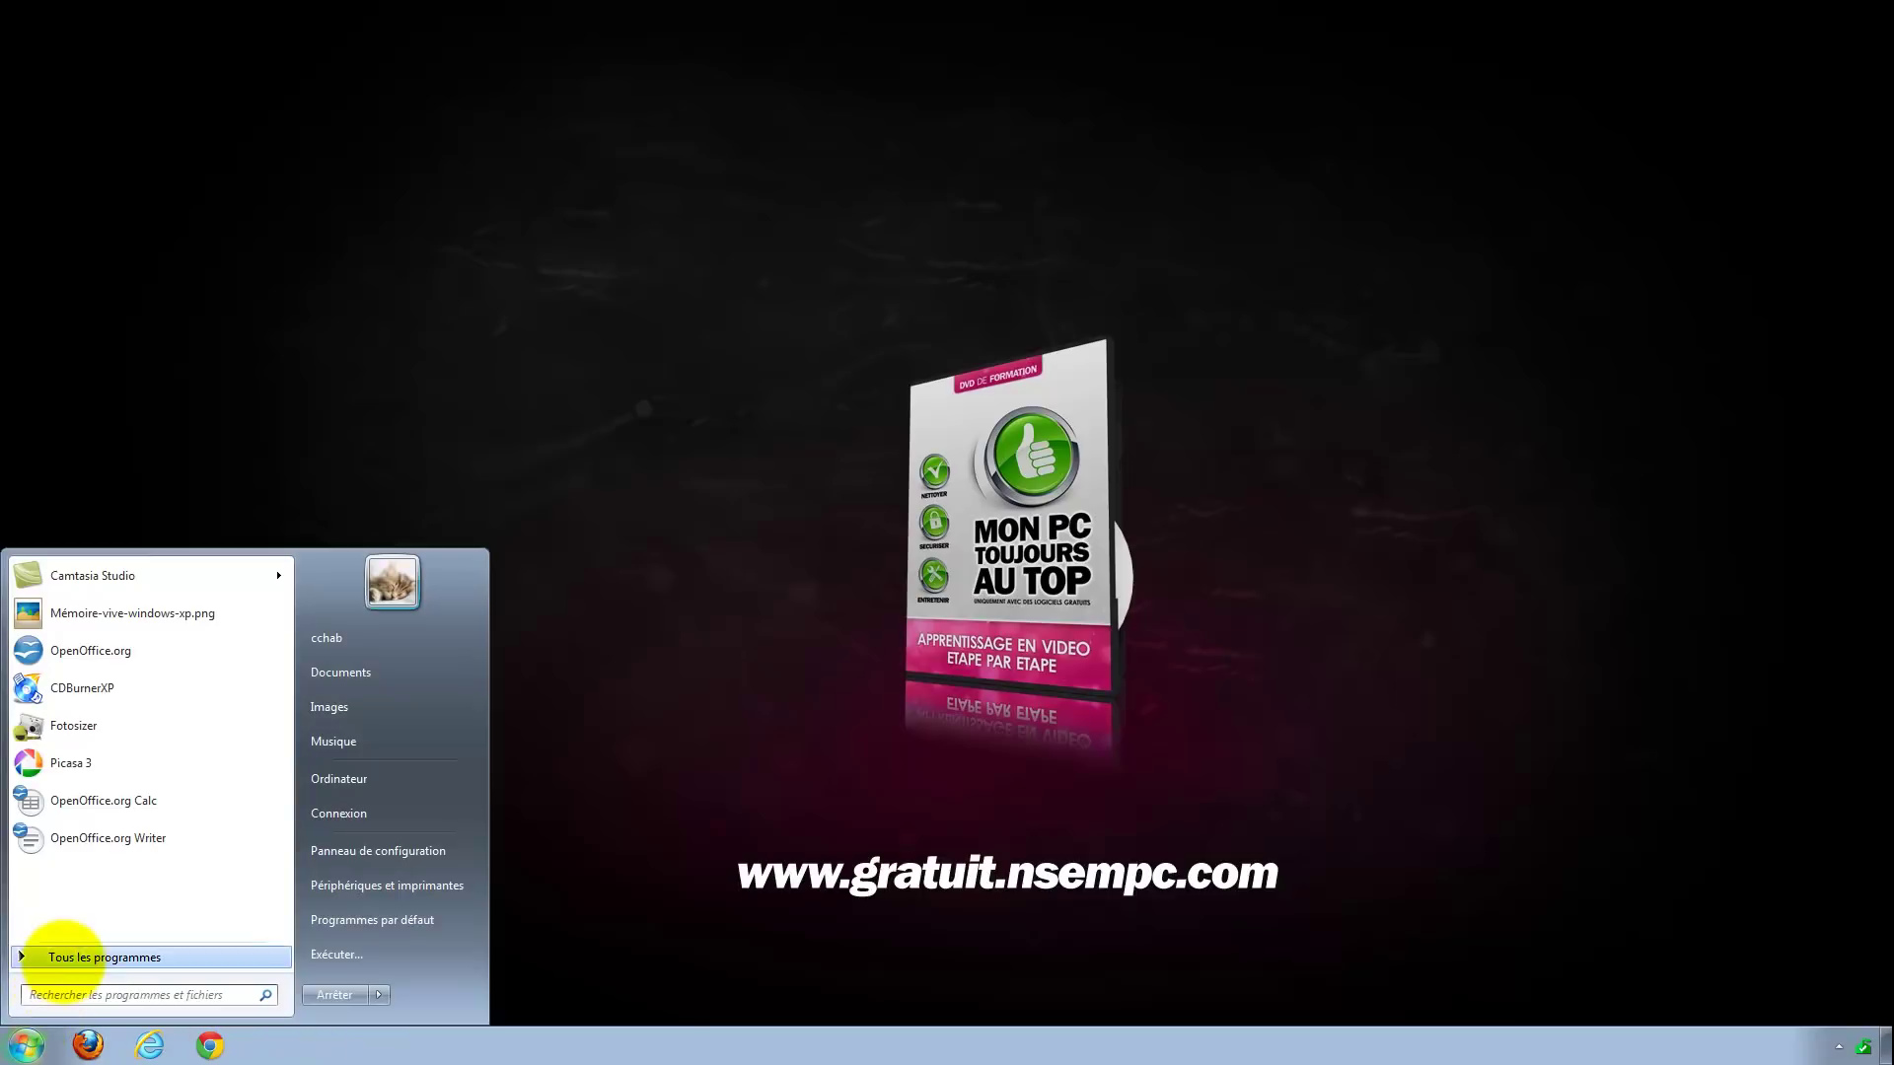
pyautogui.click(74, 952)
pyautogui.scroll(-2, 109, 858)
pyautogui.scroll(-3, 99, 869)
pyautogui.click(45, 873)
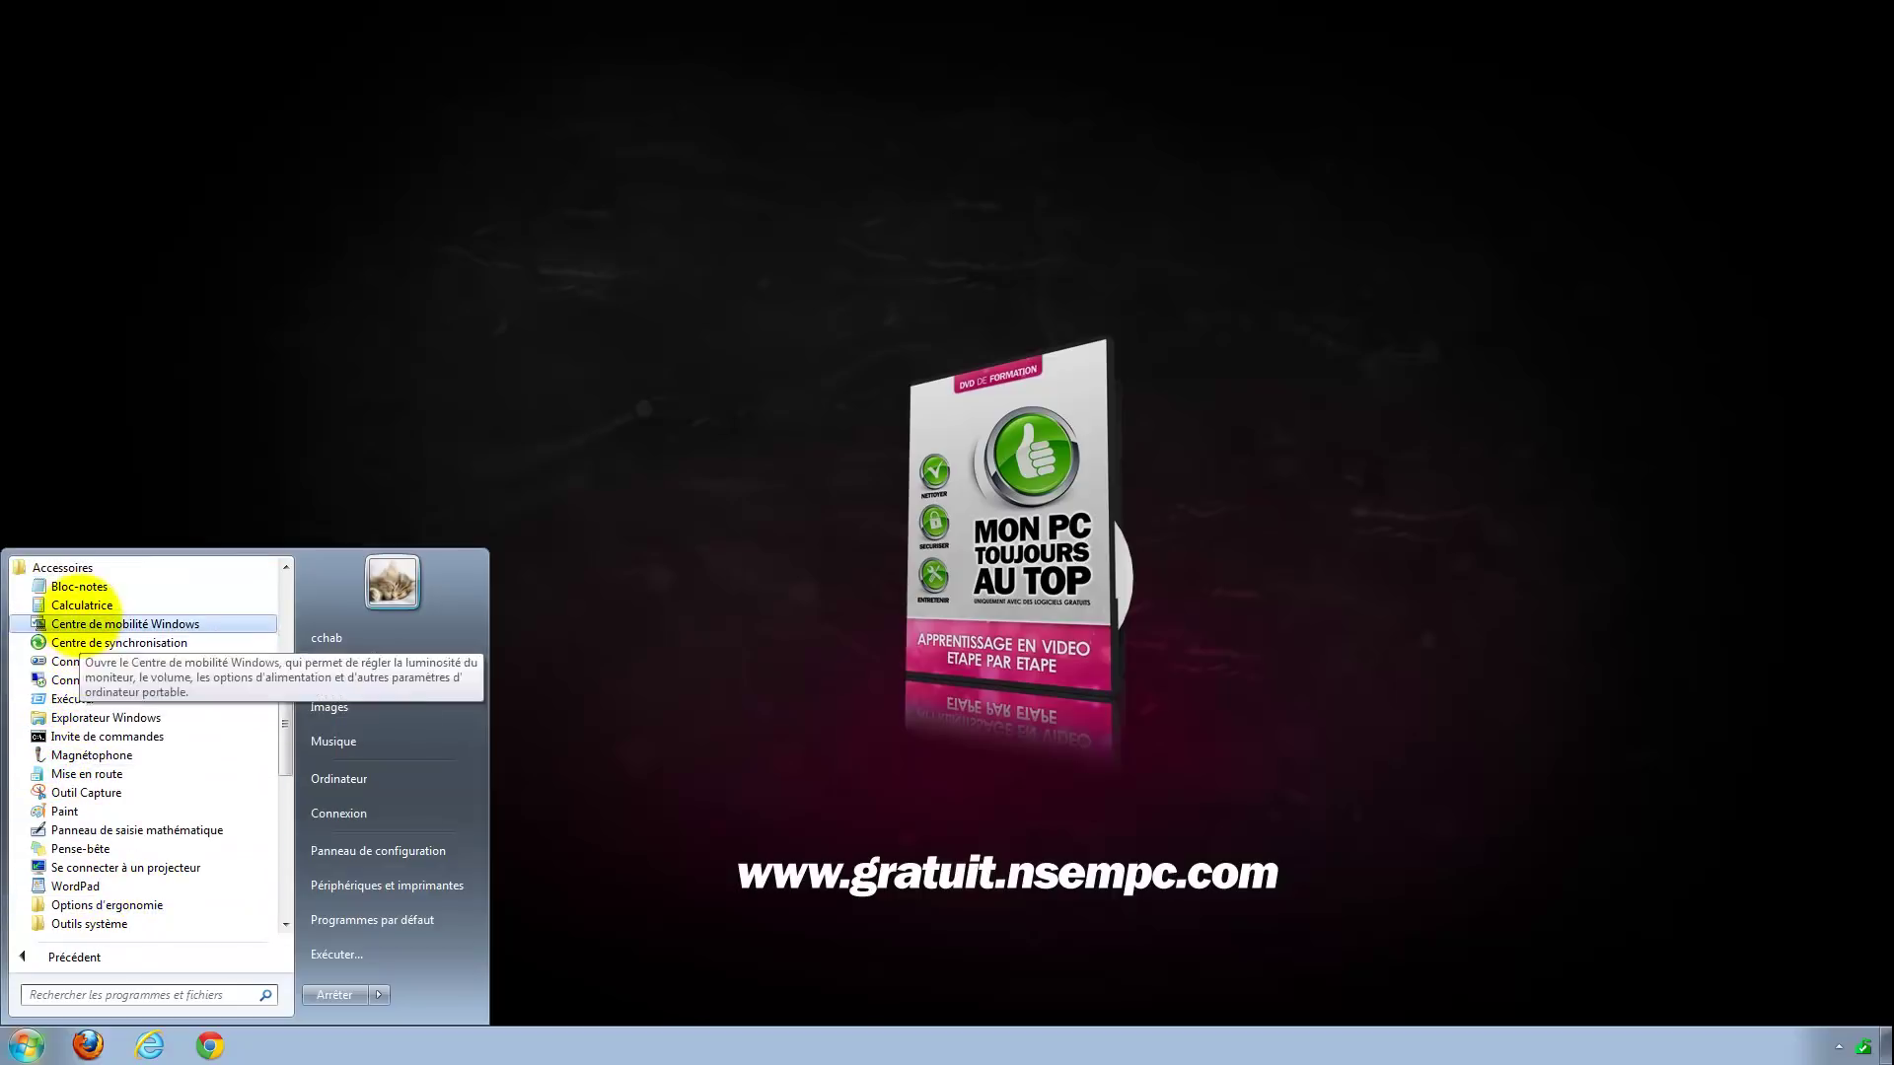
pyautogui.click(82, 605)
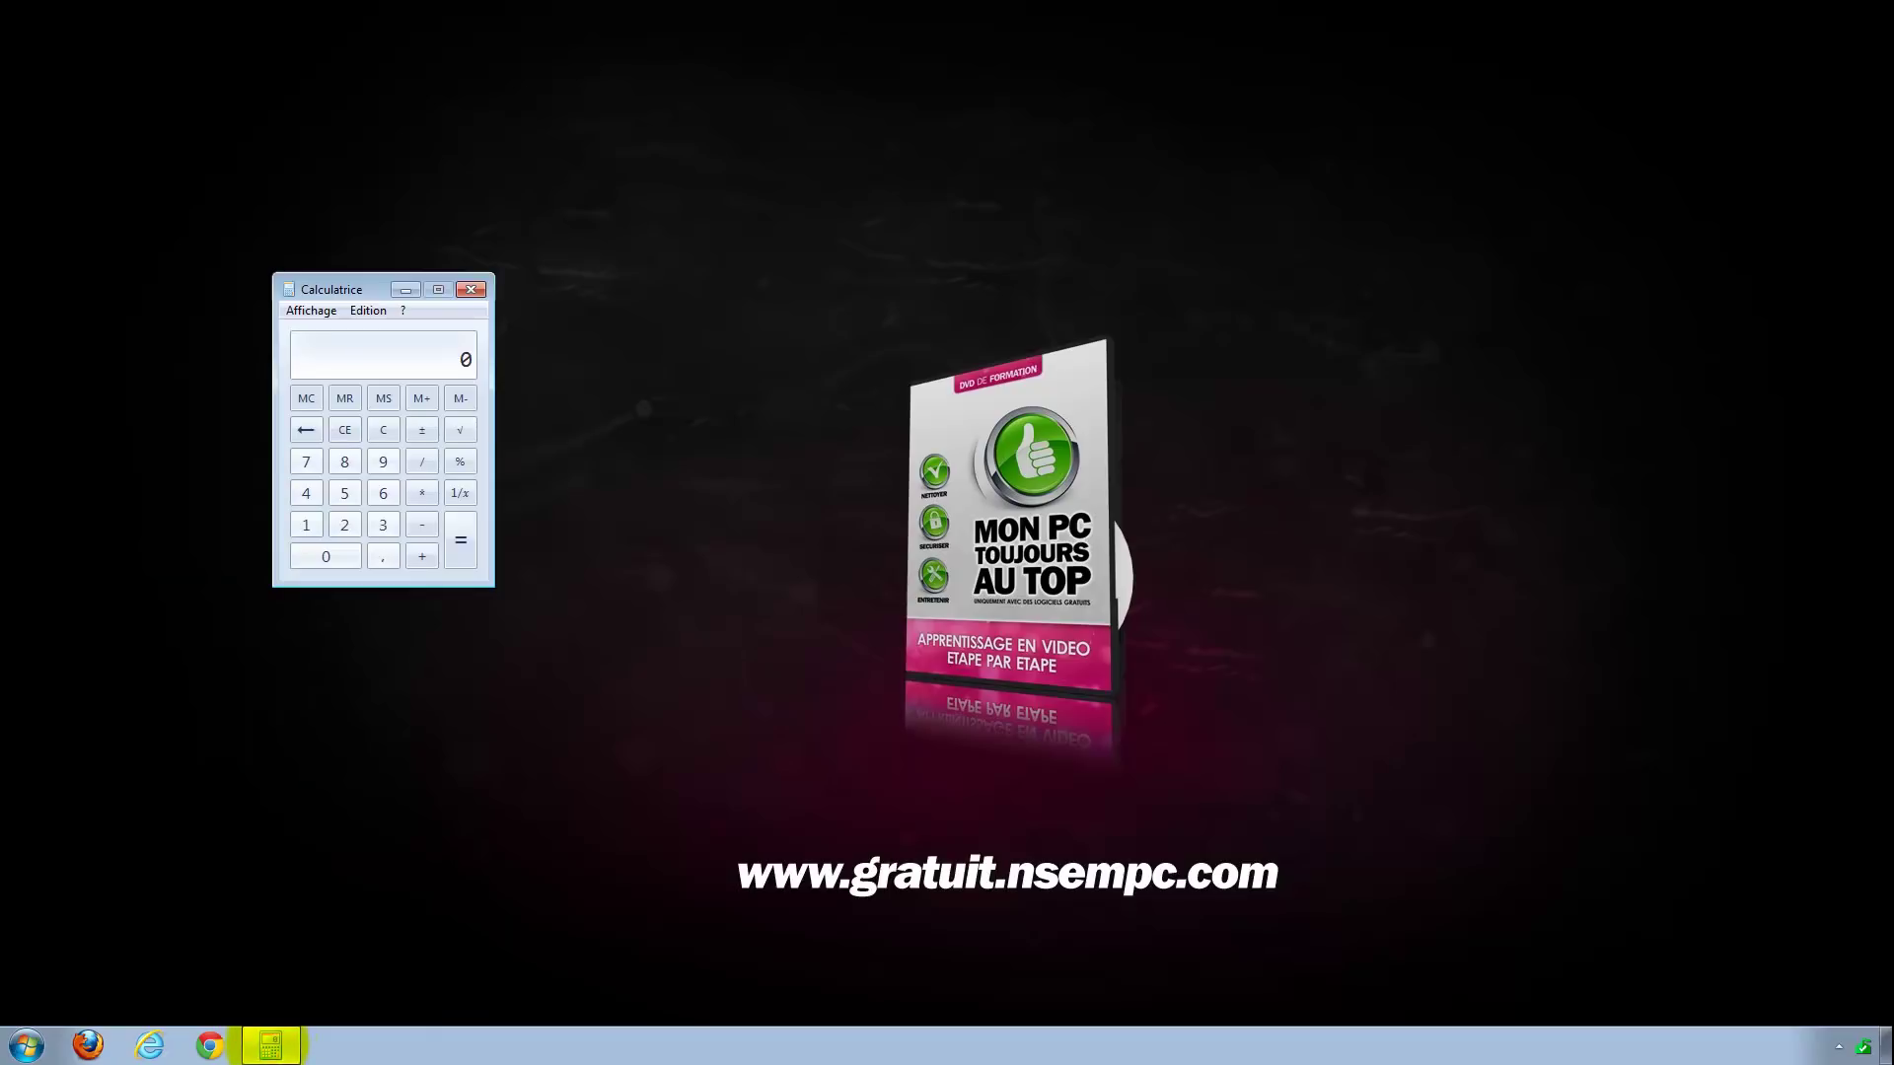
# Pin the running Calculatrice to the taskbar, close its window and place its icon ahead of Firefox
pyautogui.rightClick(264, 1044)
pyautogui.click(272, 987)
pyautogui.click(471, 289)
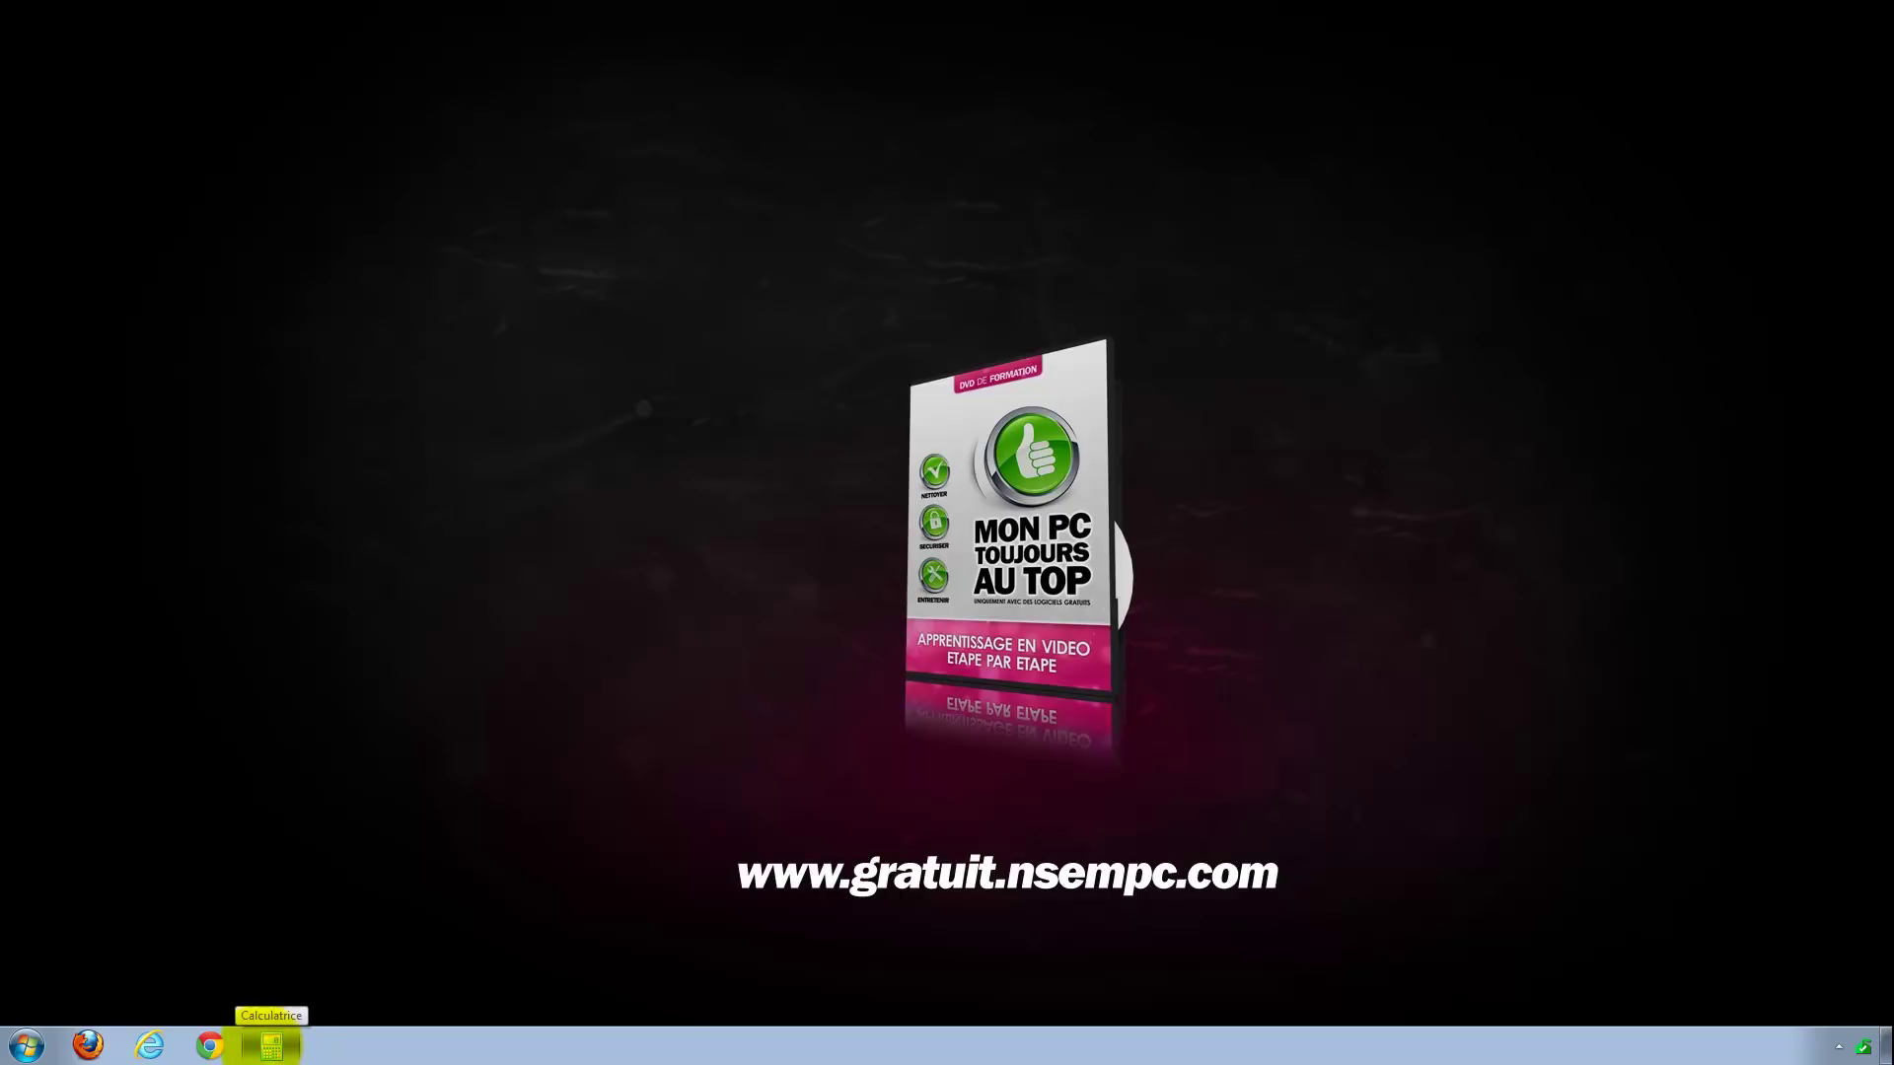
pyautogui.moveTo(272, 1045); pyautogui.dragTo(88, 1046)
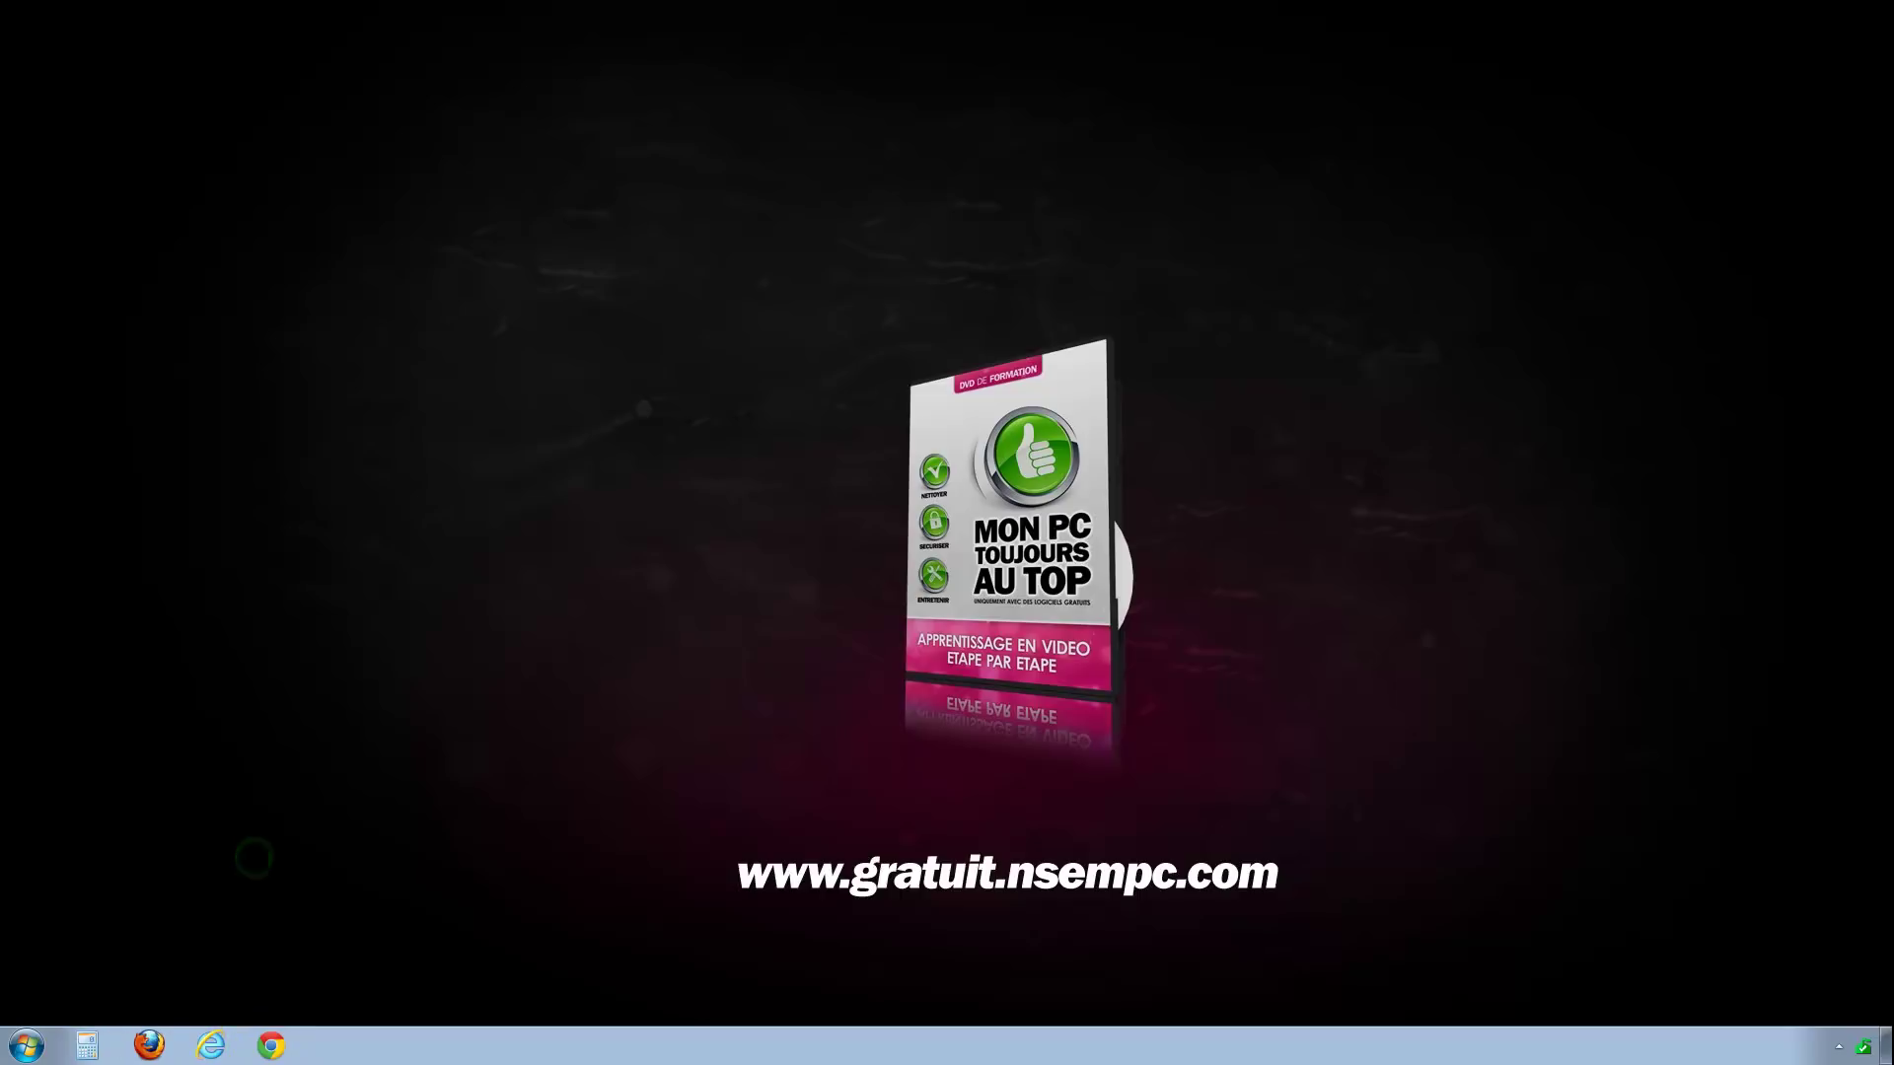
# Launch the first two programs pinned to the taskbar, Calculatrice and Firefox, and close both
pyautogui.press('super+1')
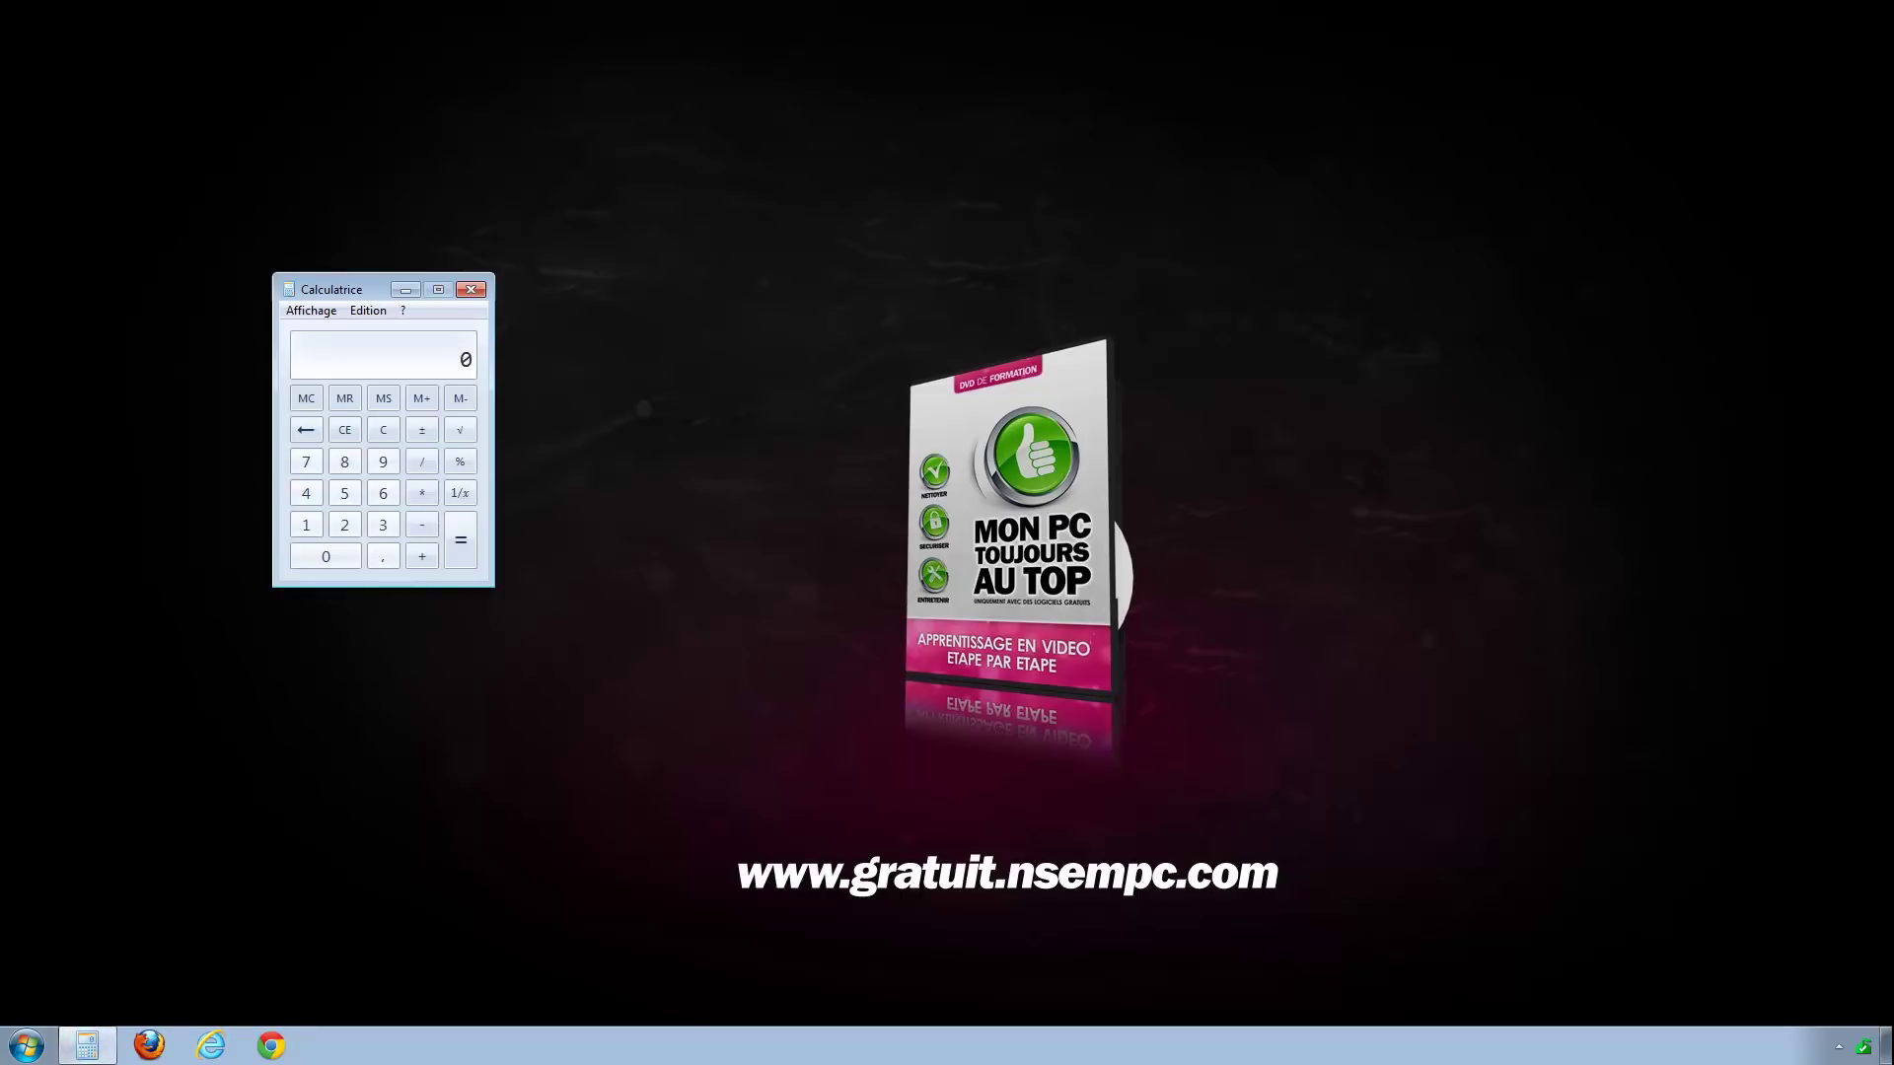
pyautogui.press('super+2')
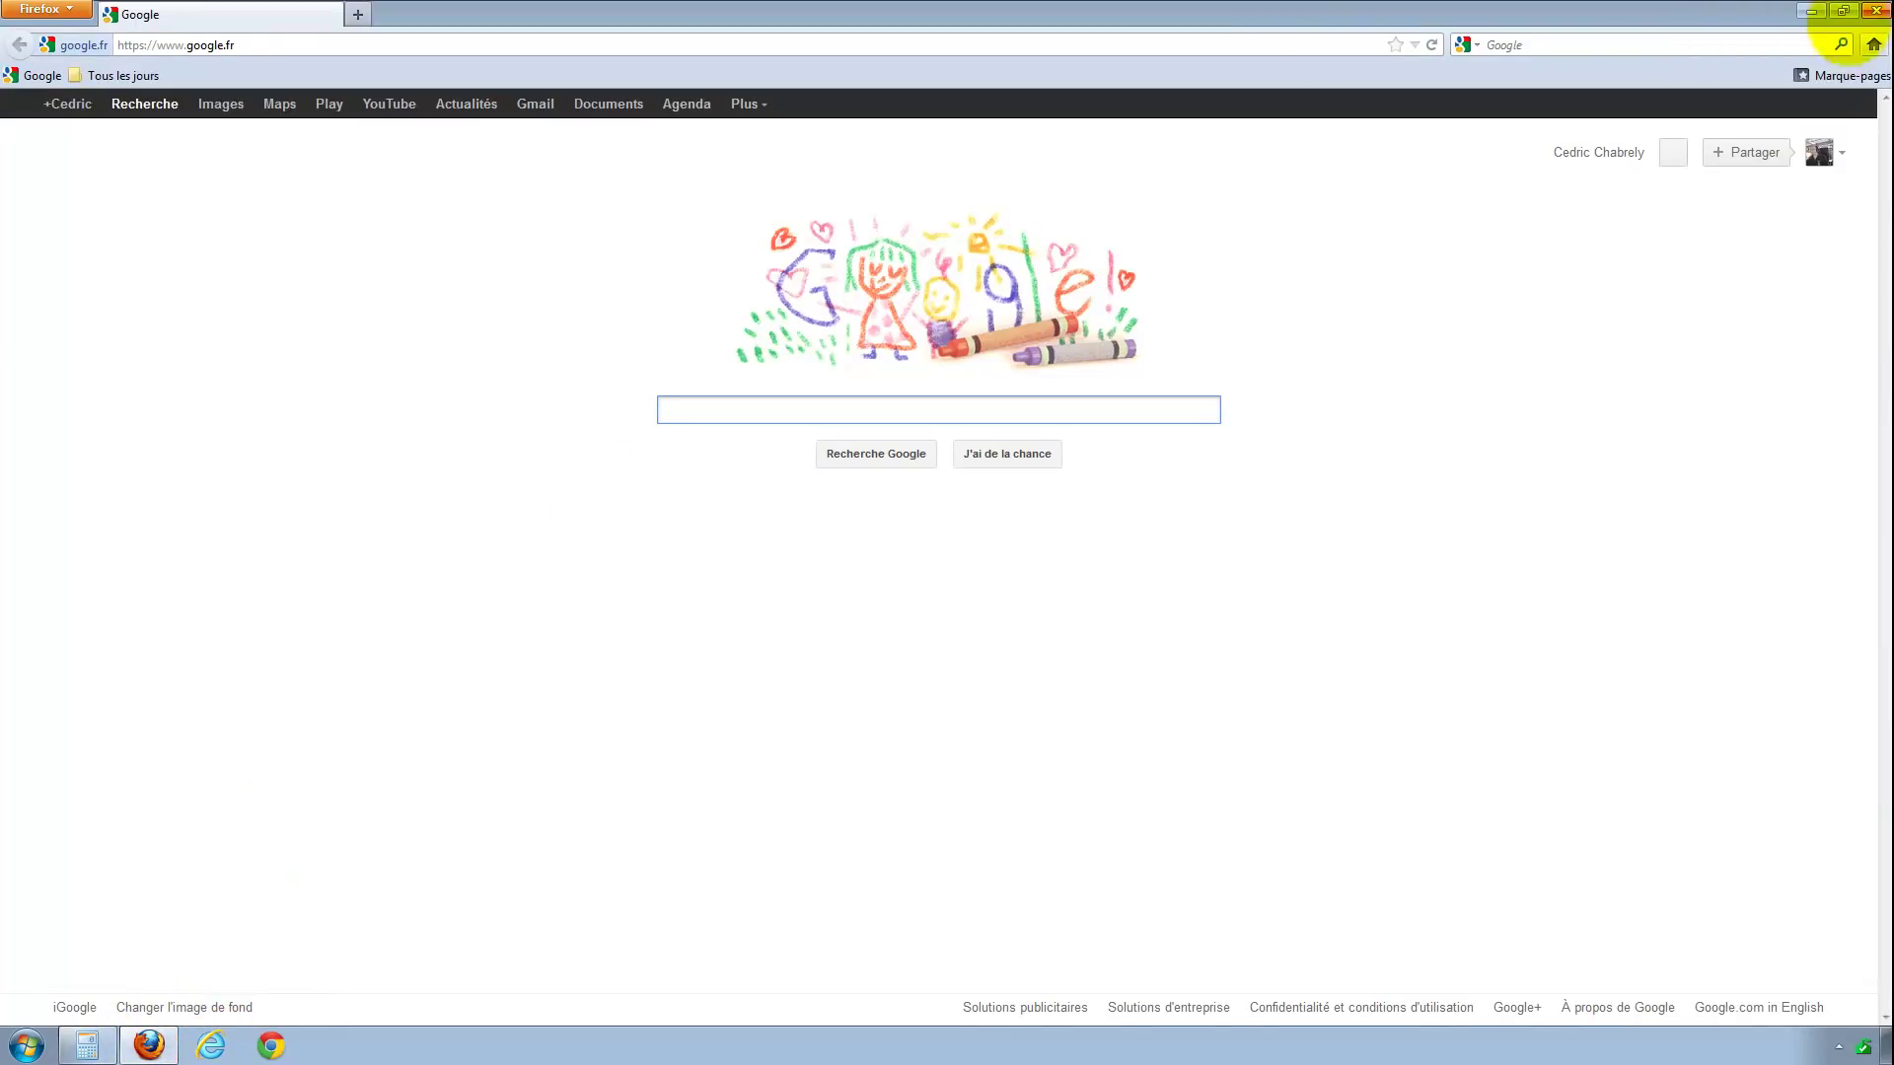
pyautogui.click(1874, 10)
pyautogui.click(876, 492)
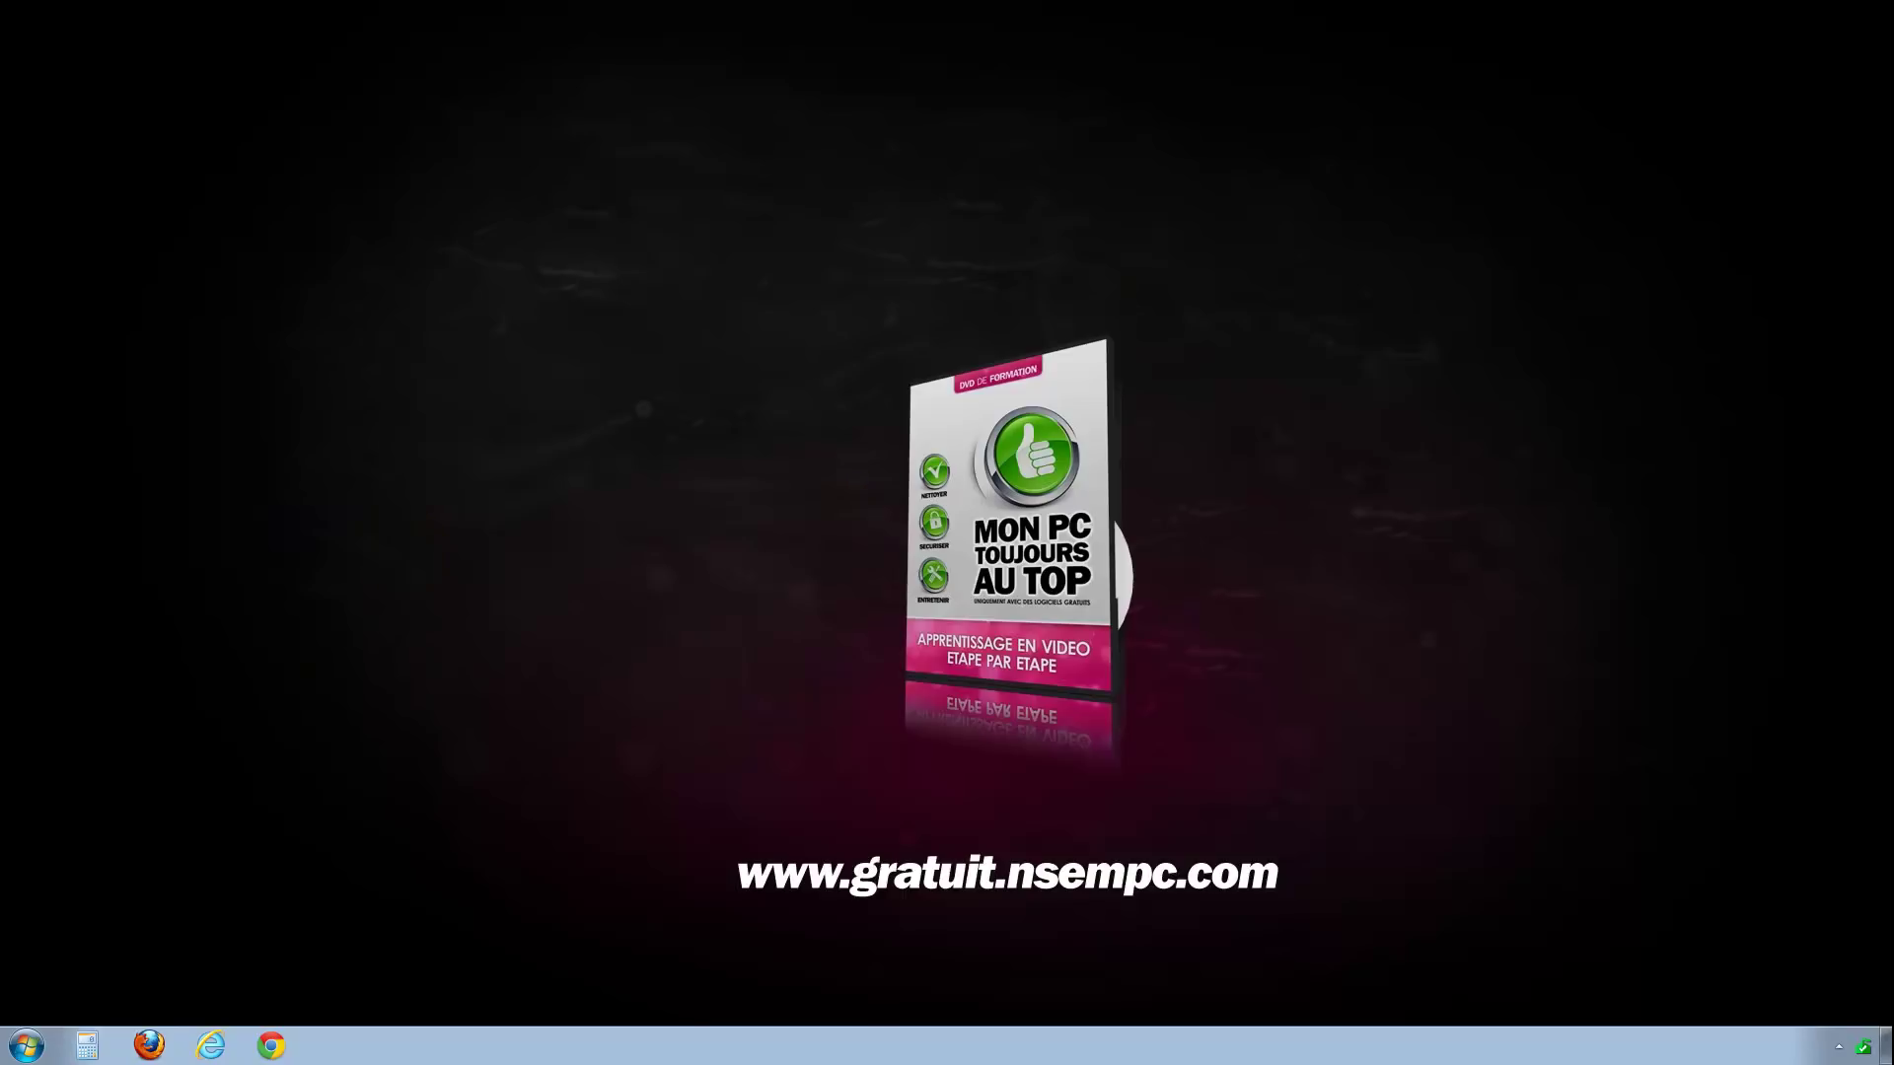
# Open an Ordinateur explorer window and move it to the middle of the desktop
pyautogui.click(319, 728)
pyautogui.press('super+e')
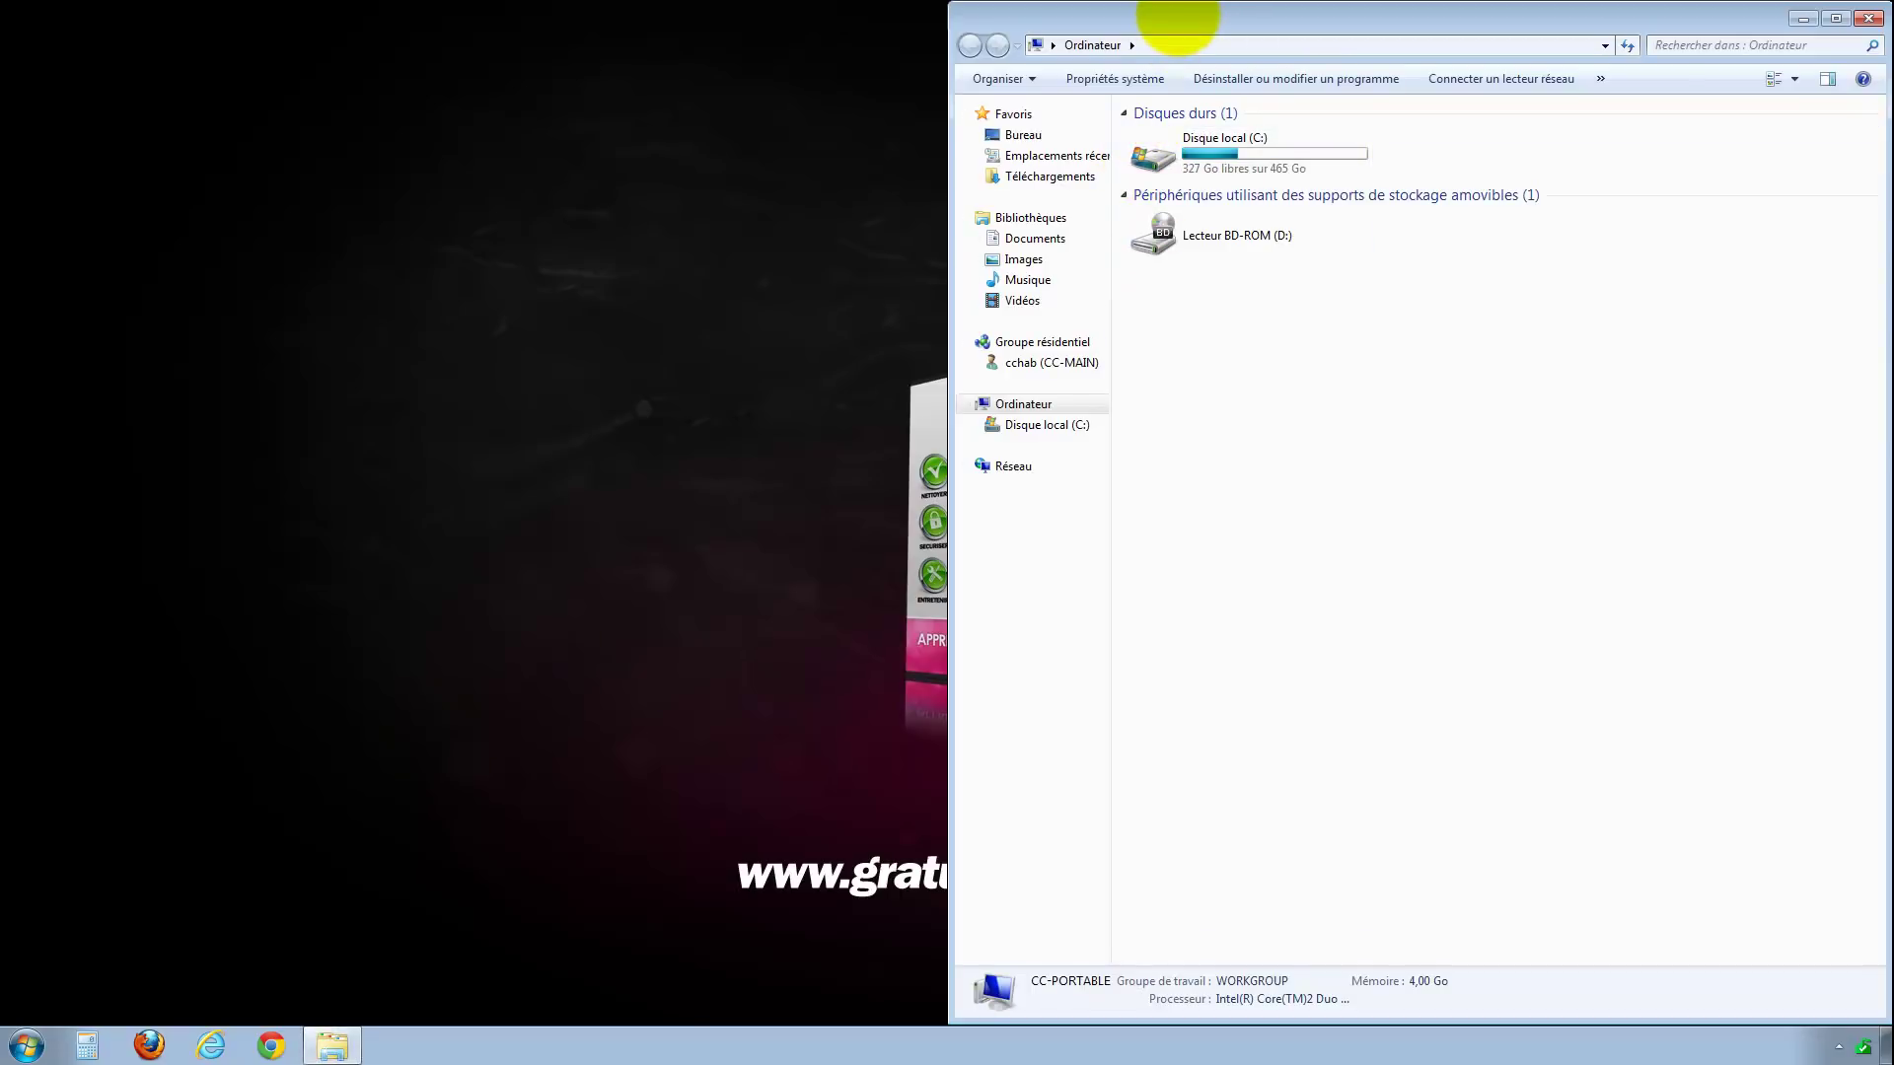
pyautogui.moveTo(1177, 17); pyautogui.dragTo(819, 161)
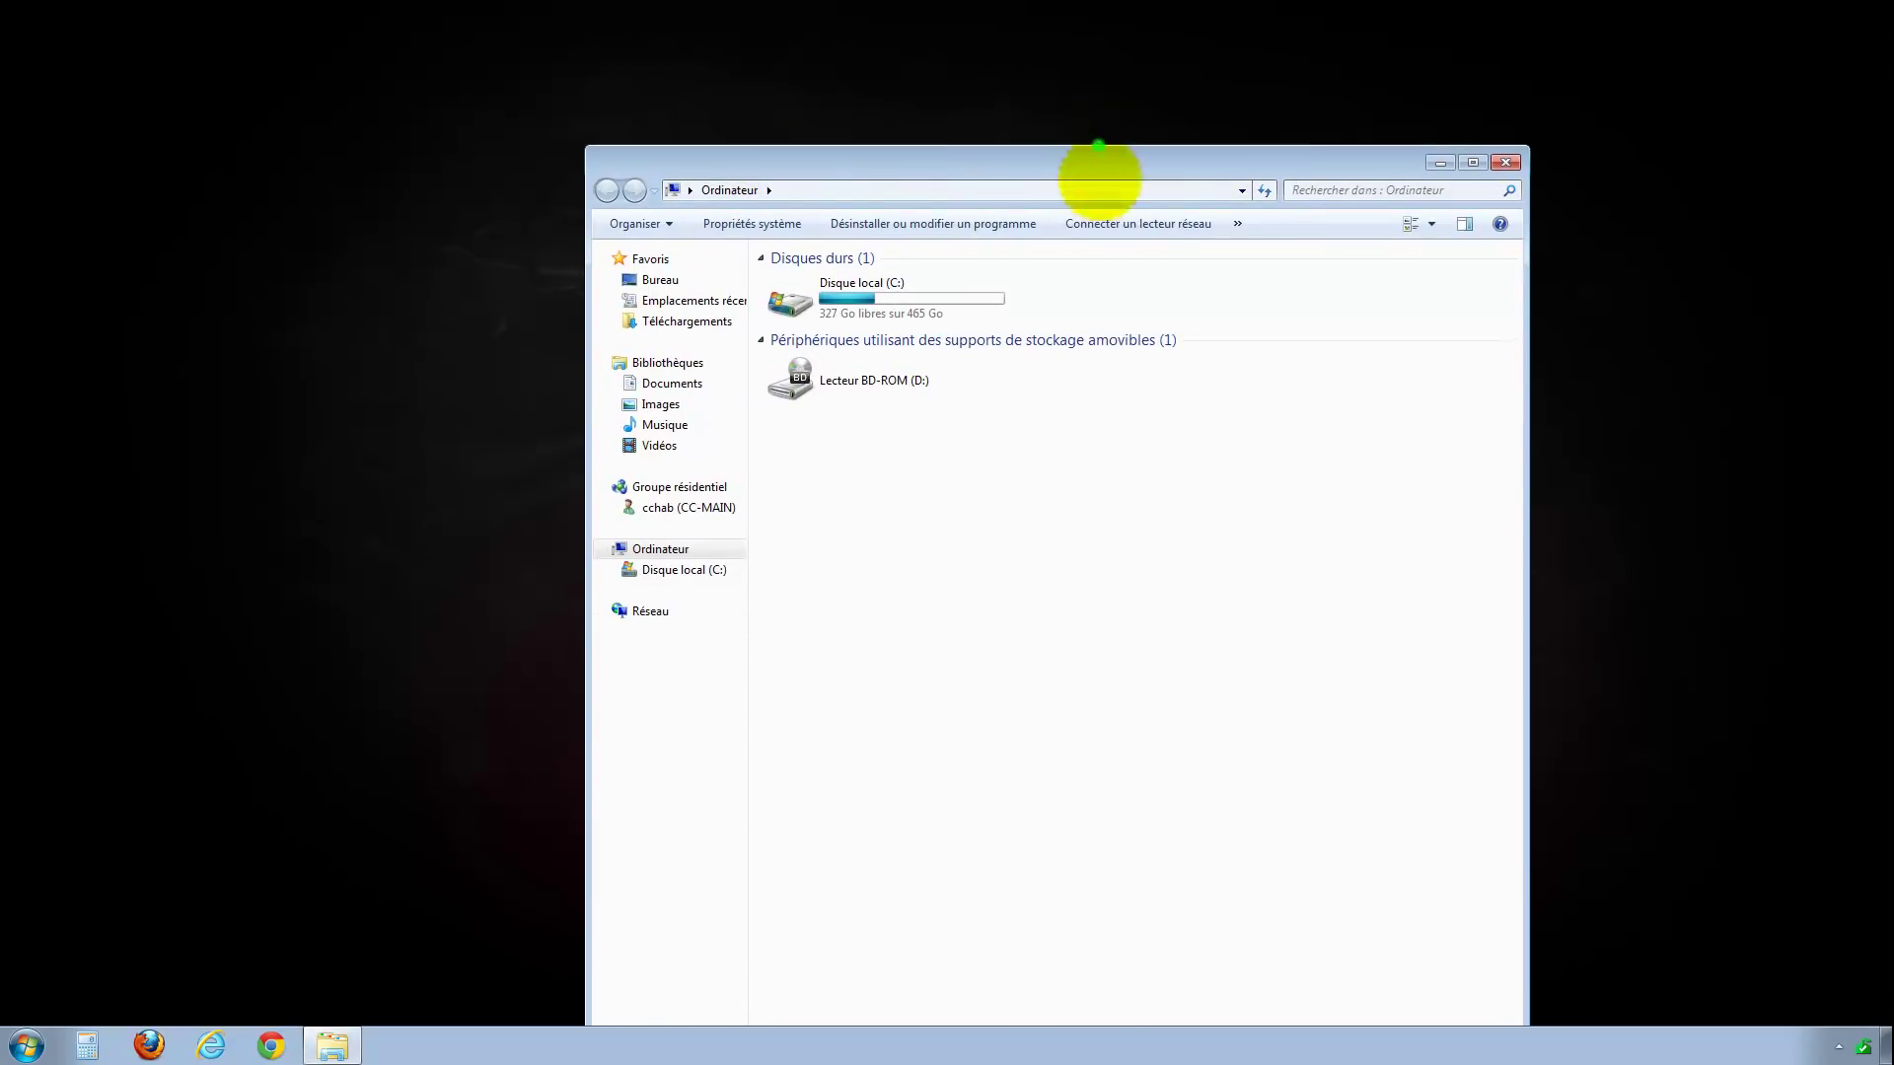
pyautogui.moveTo(1098, 148); pyautogui.dragTo(842, 198)
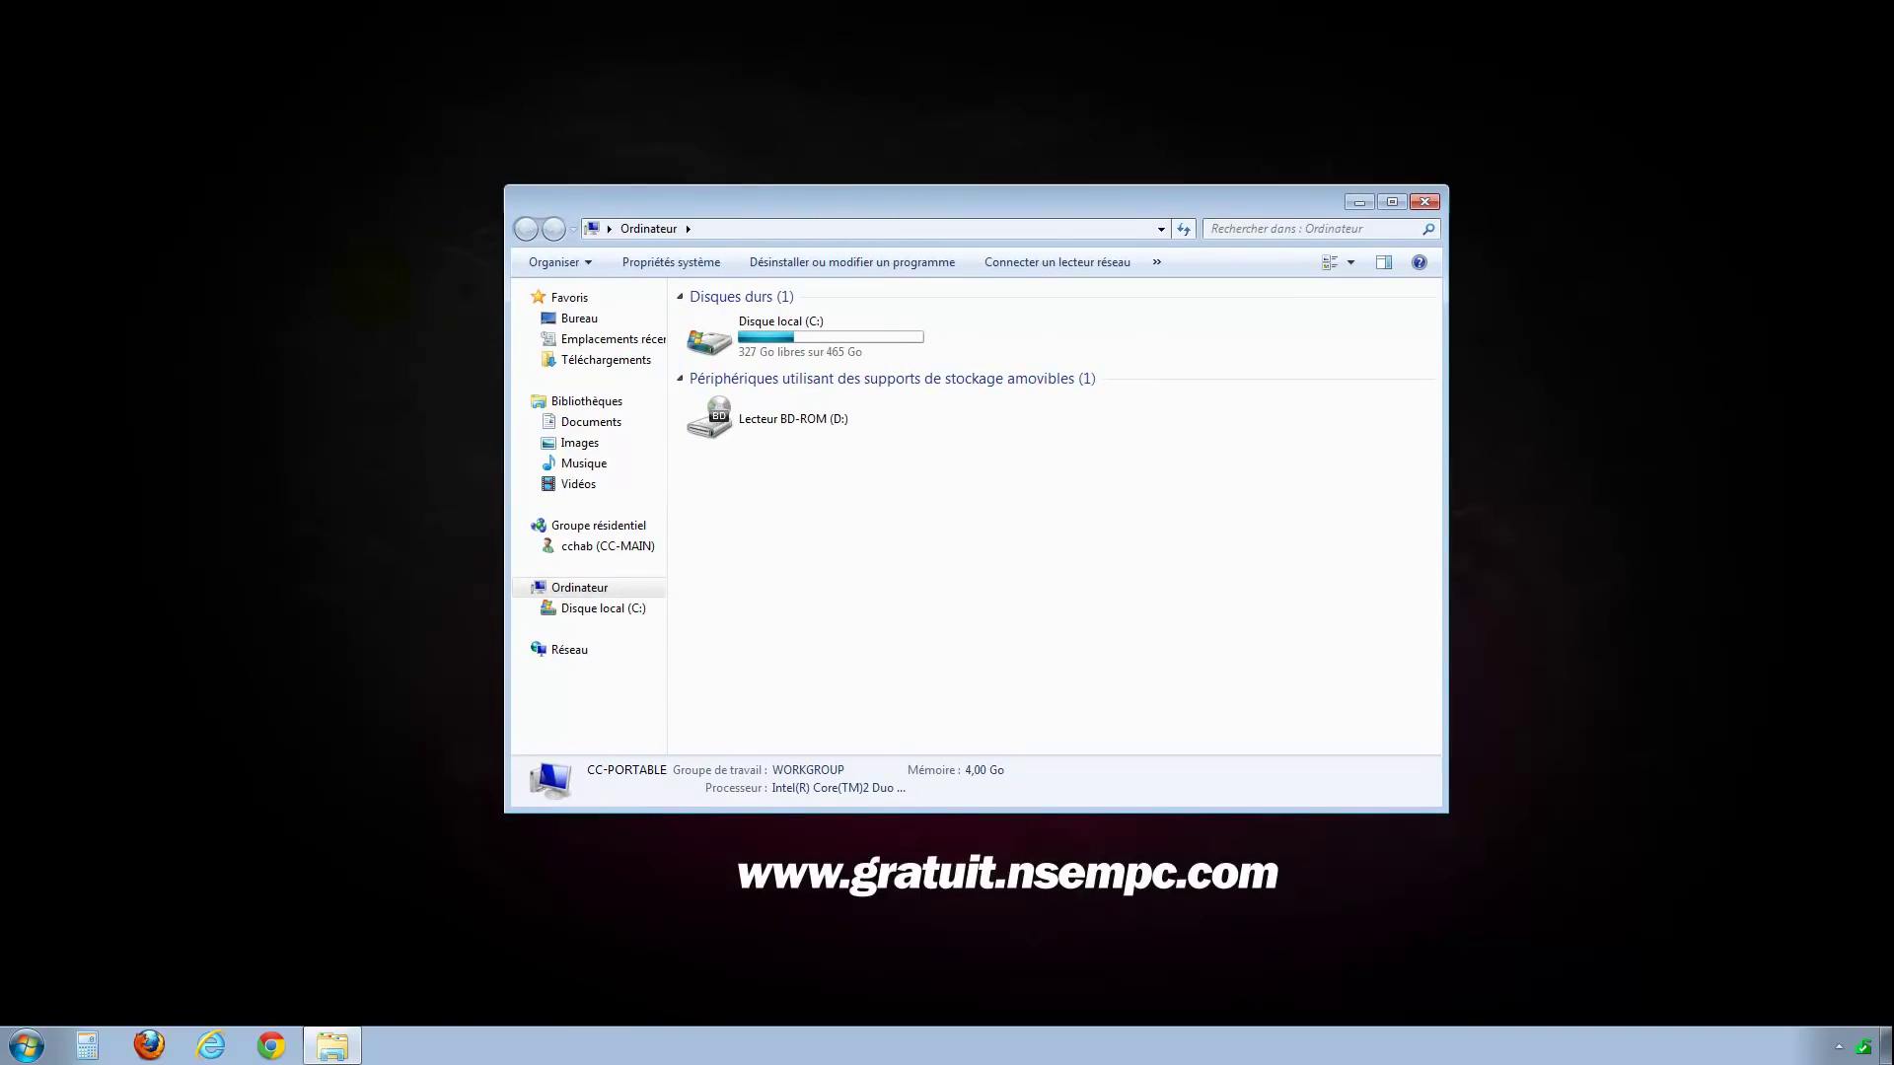
# Dock the Ordinateur window against each side edge of the screen in turn and bring it back to the middle
pyautogui.moveTo(763, 196); pyautogui.dragTo(4, 247)
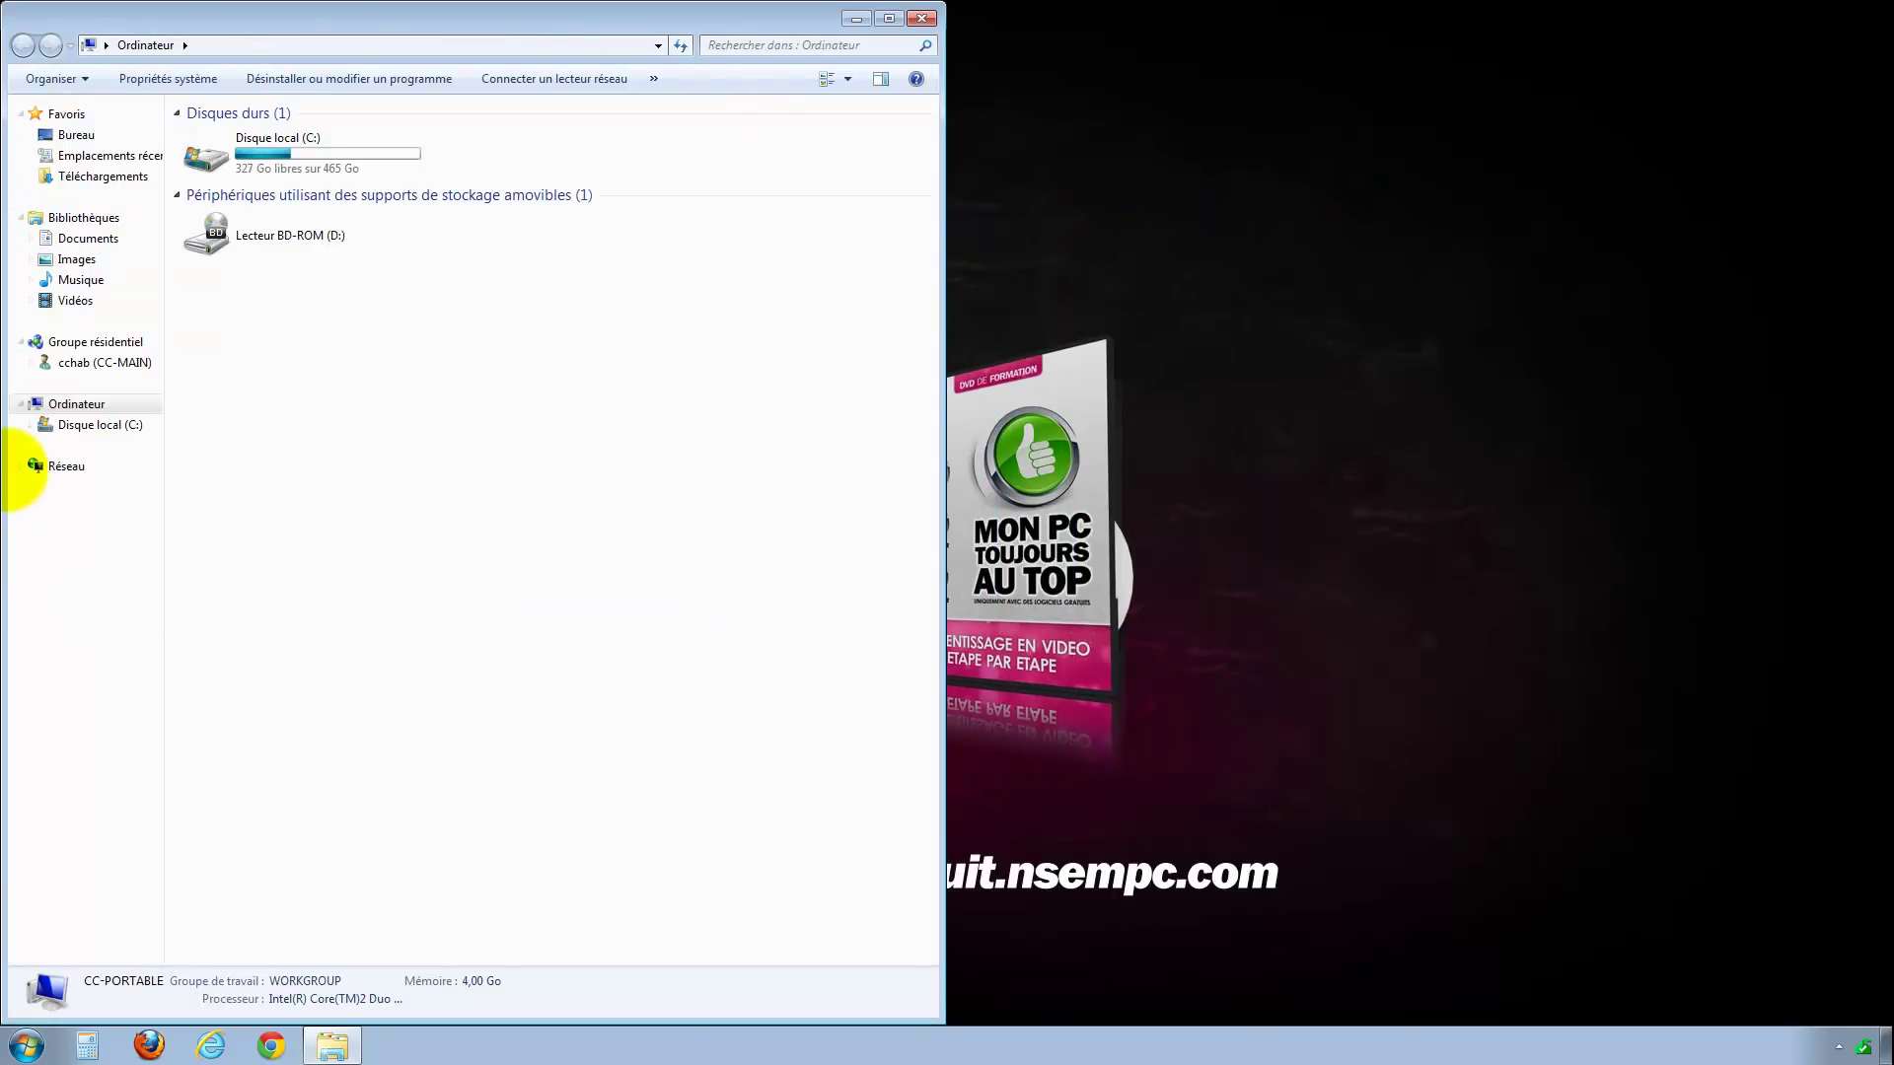
pyautogui.moveTo(431, 15); pyautogui.dragTo(1892, 252)
pyautogui.moveTo(1585, 22); pyautogui.dragTo(886, 147)
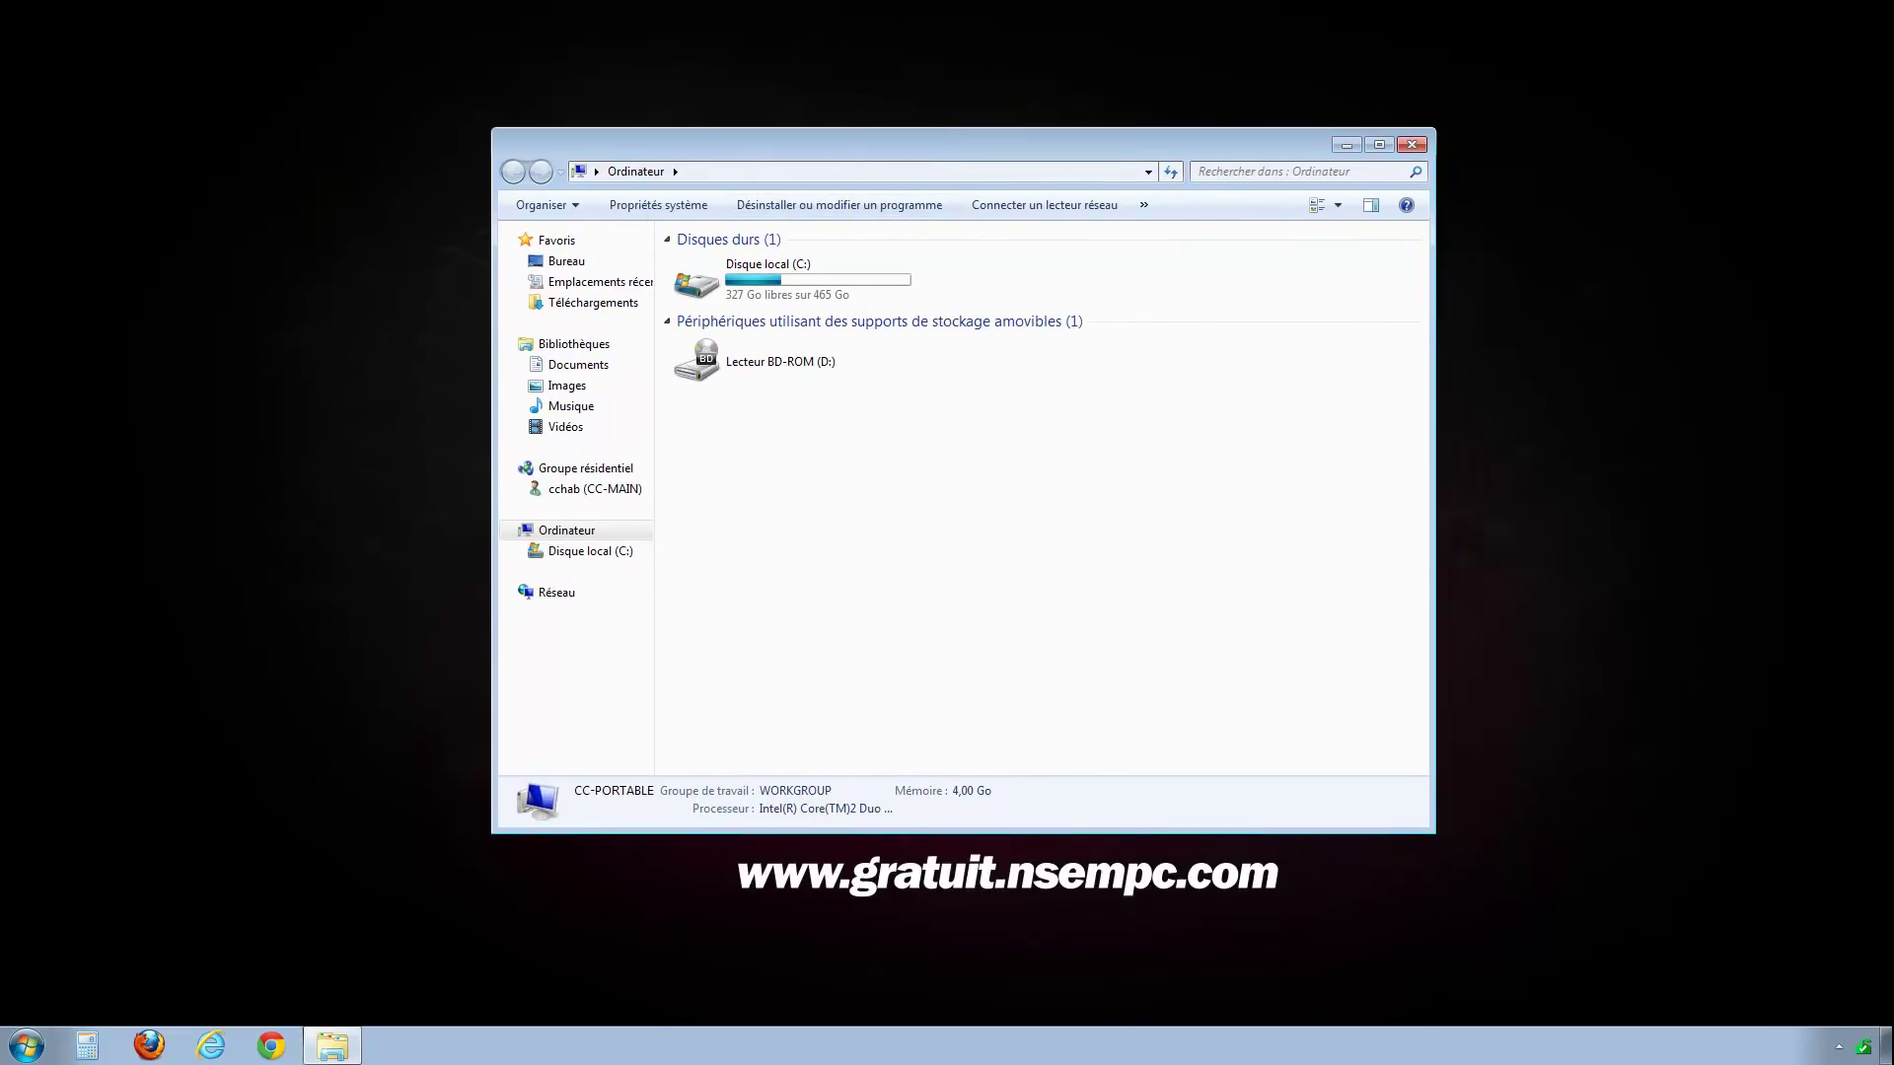
# Snap the Ordinateur window to the left half and the right half of the screen, maximise it and restore its size
pyautogui.press('super+Left')
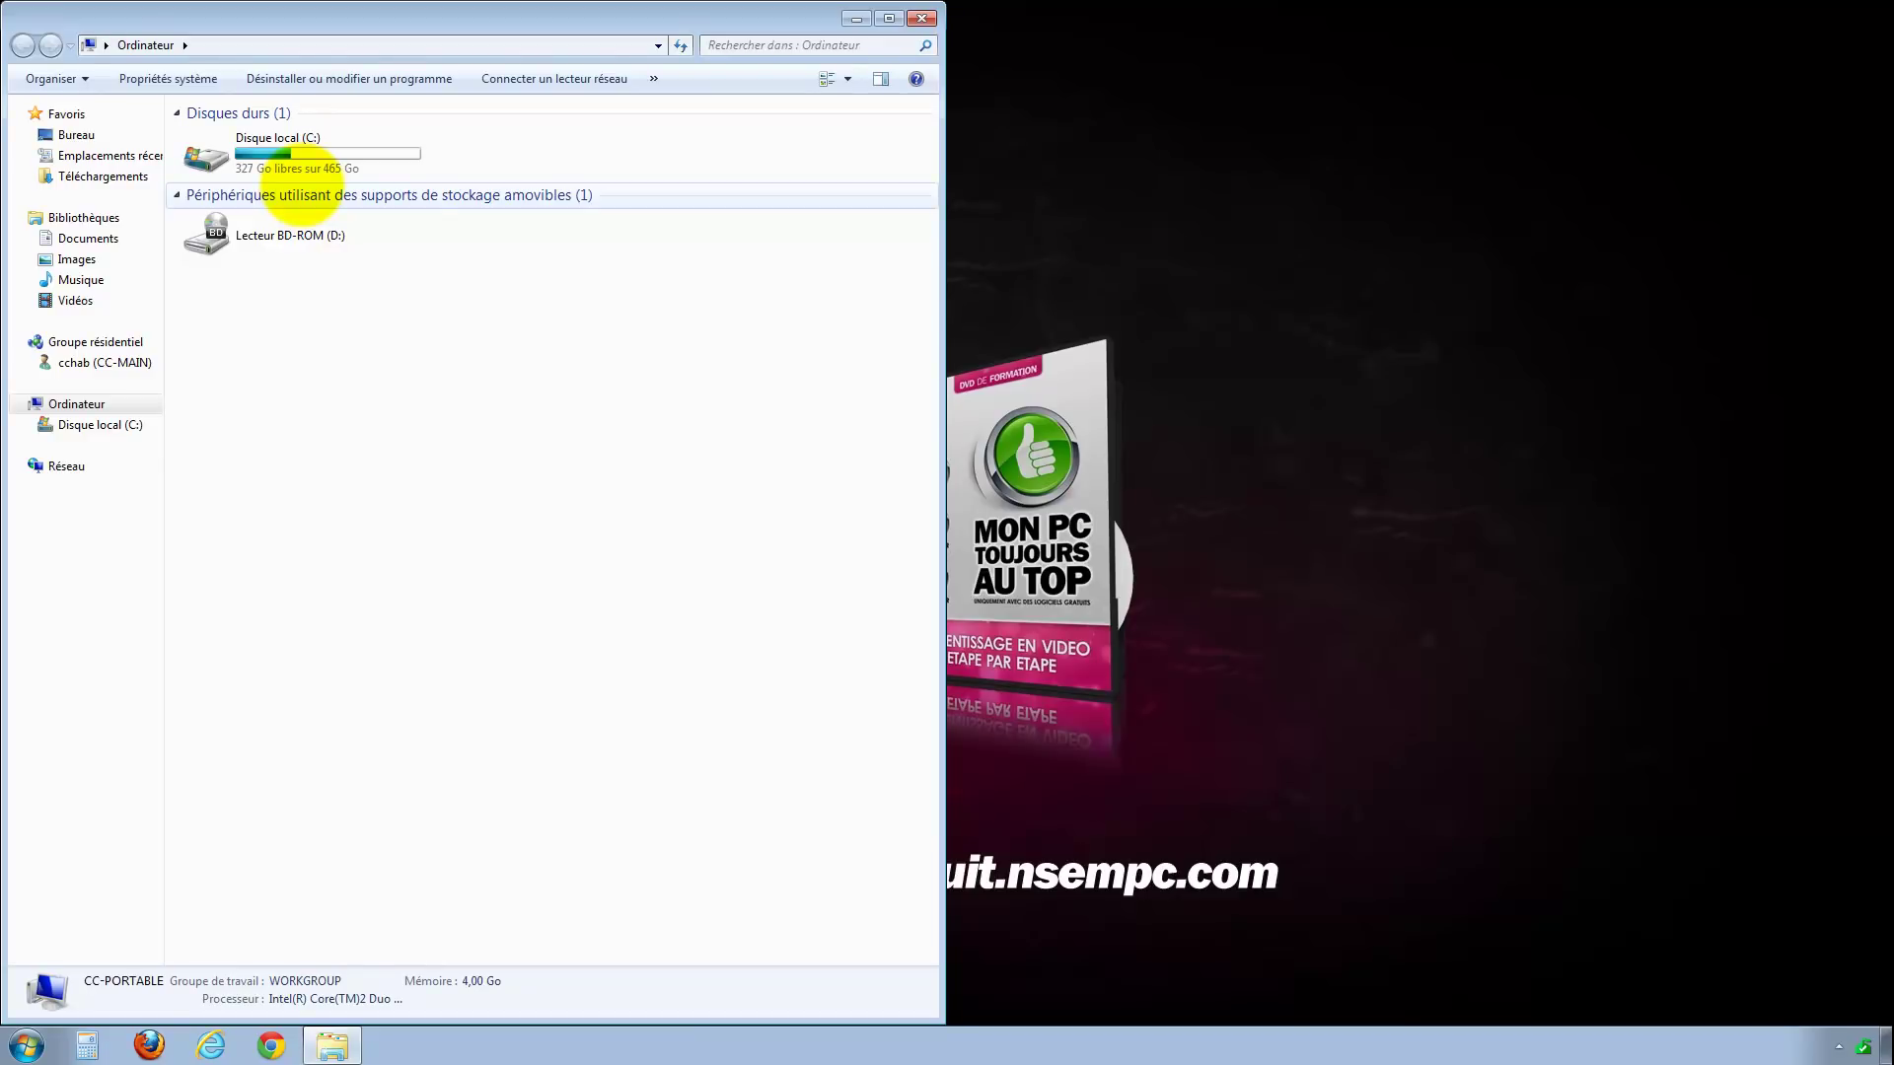
pyautogui.press('super+Right')
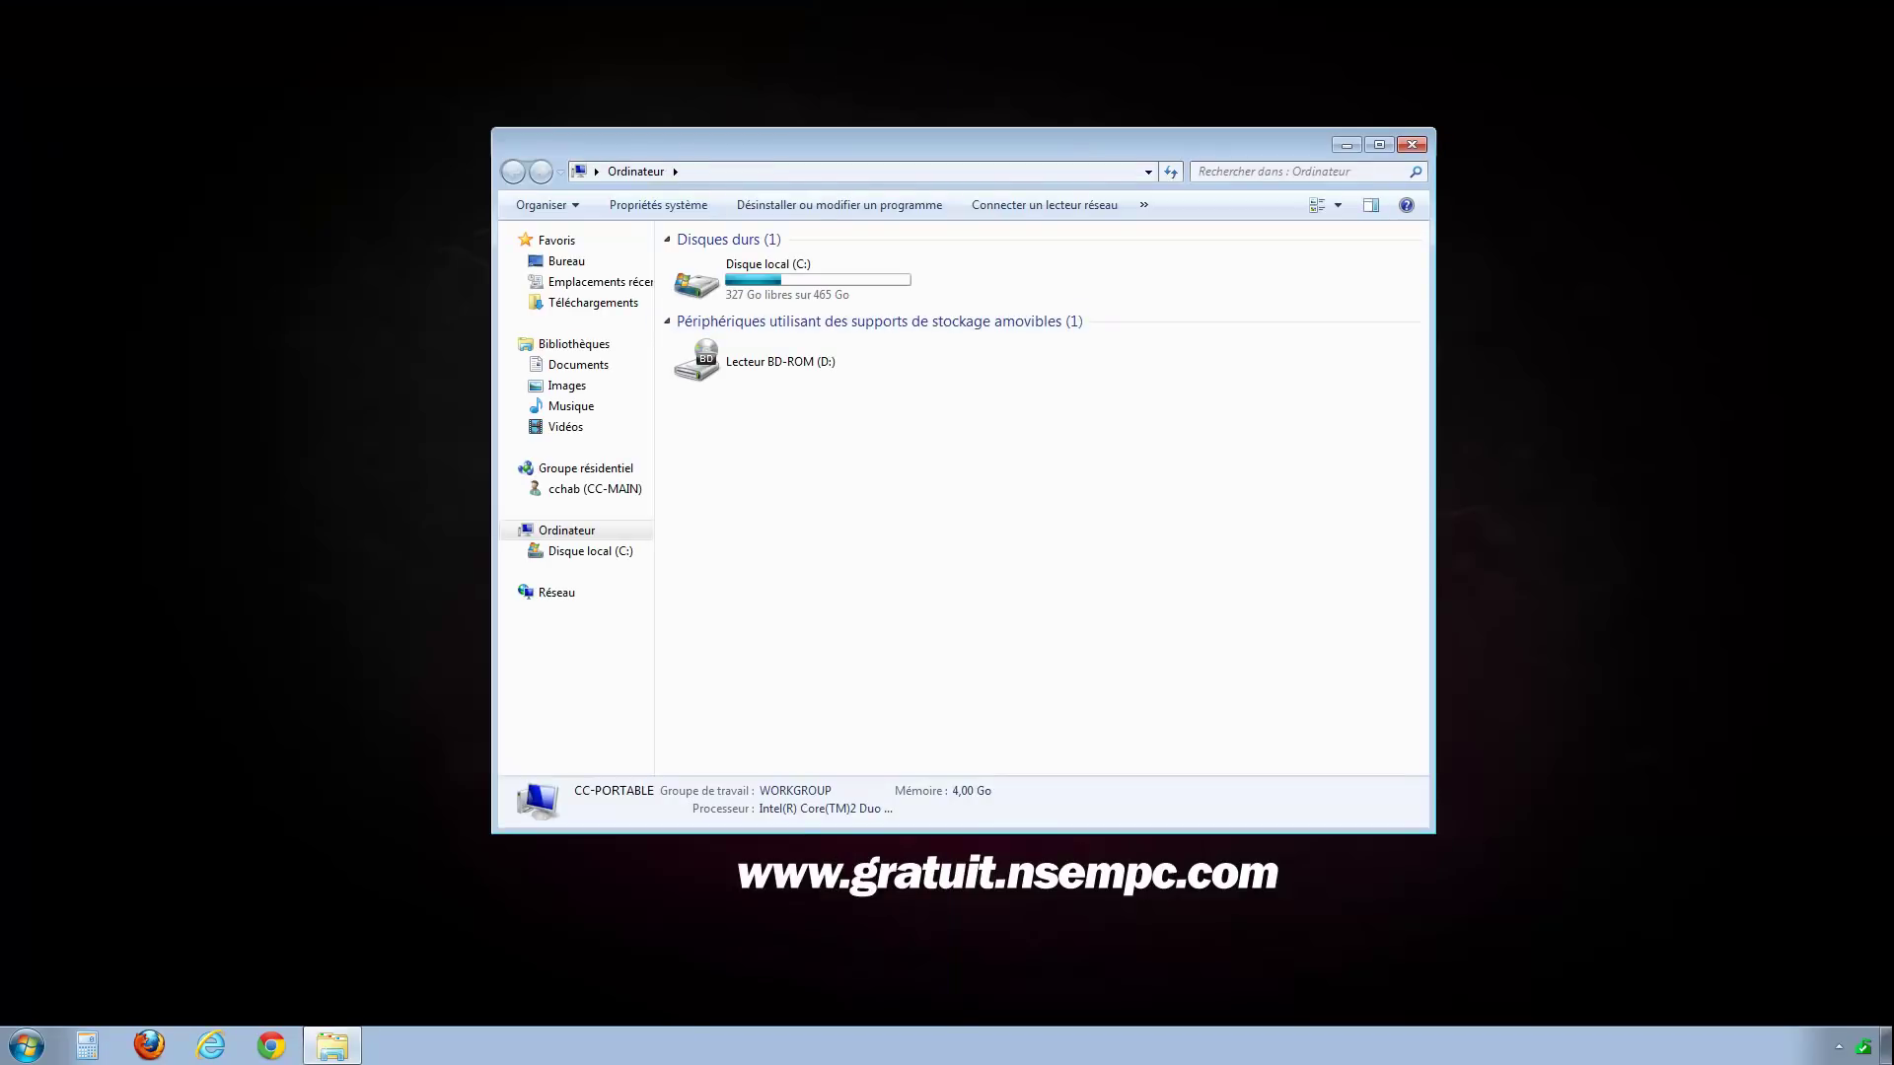
pyautogui.press('super+Right')
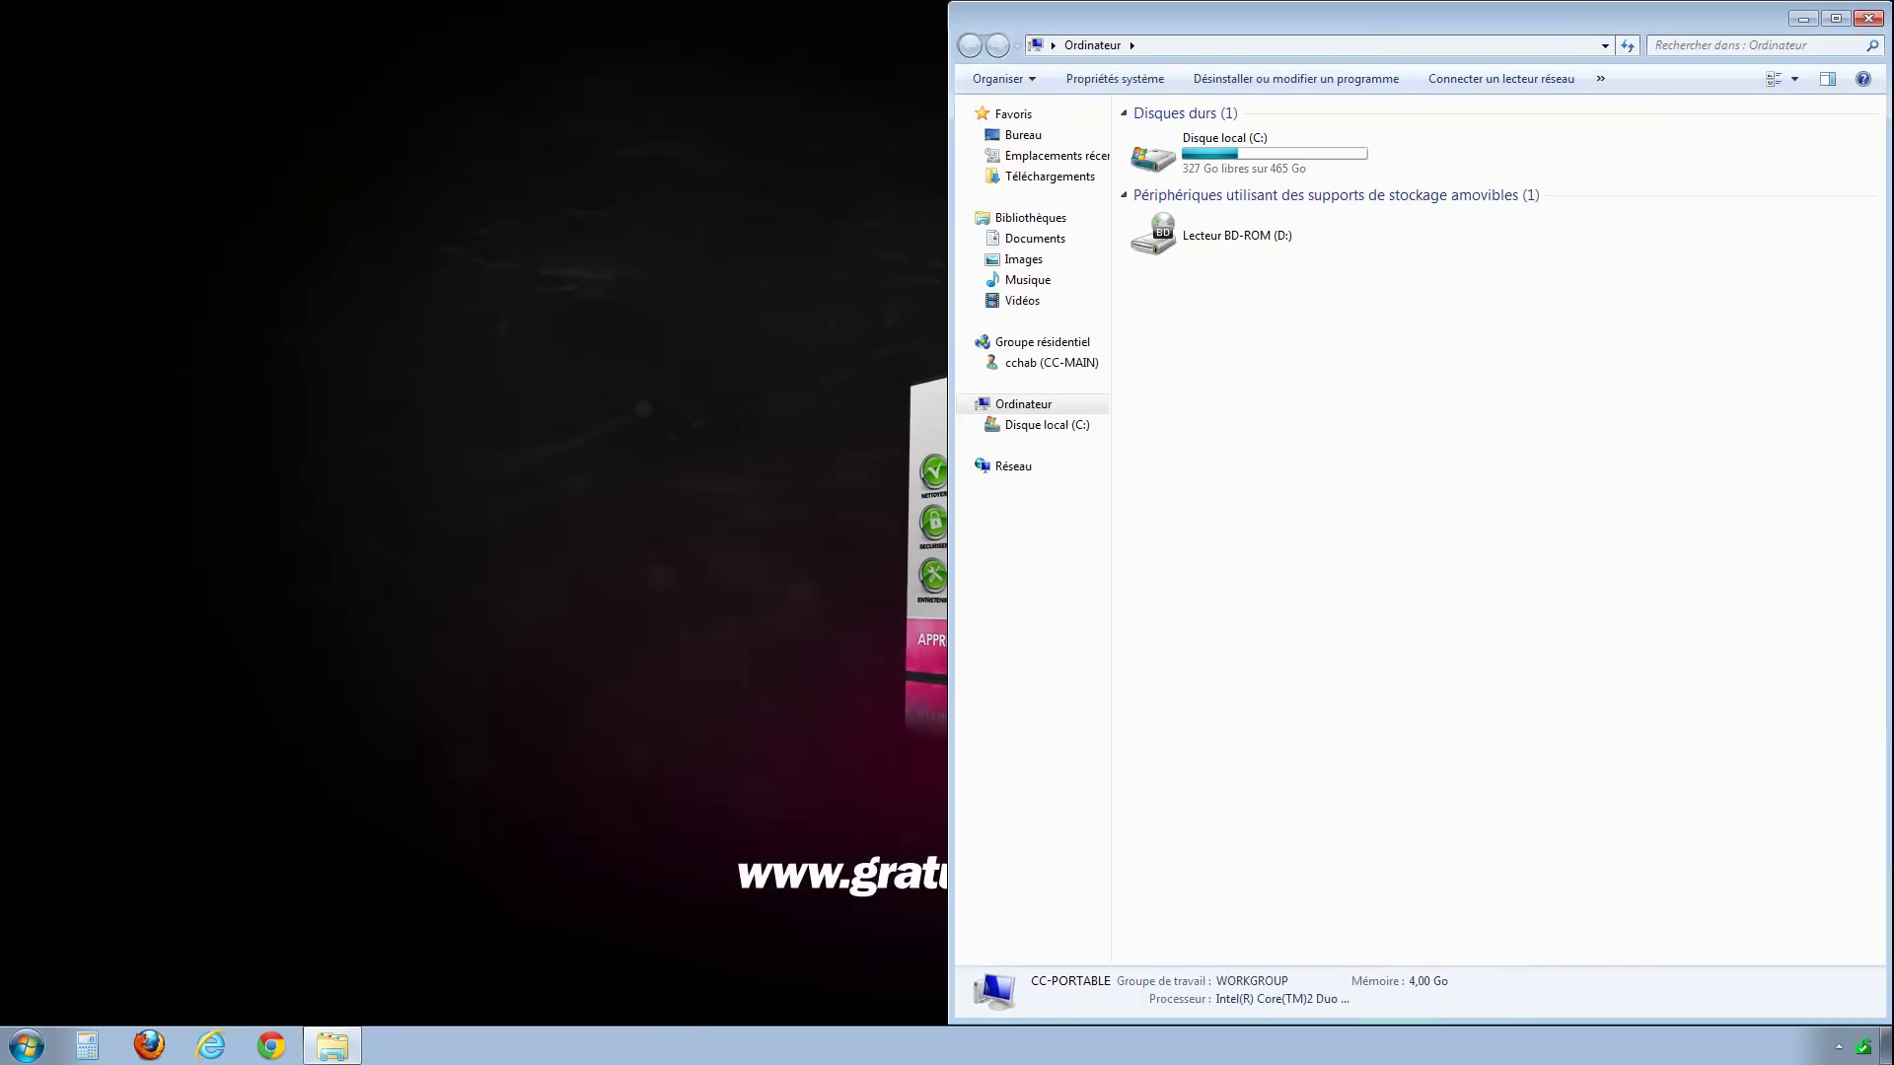
pyautogui.press('super+Left')
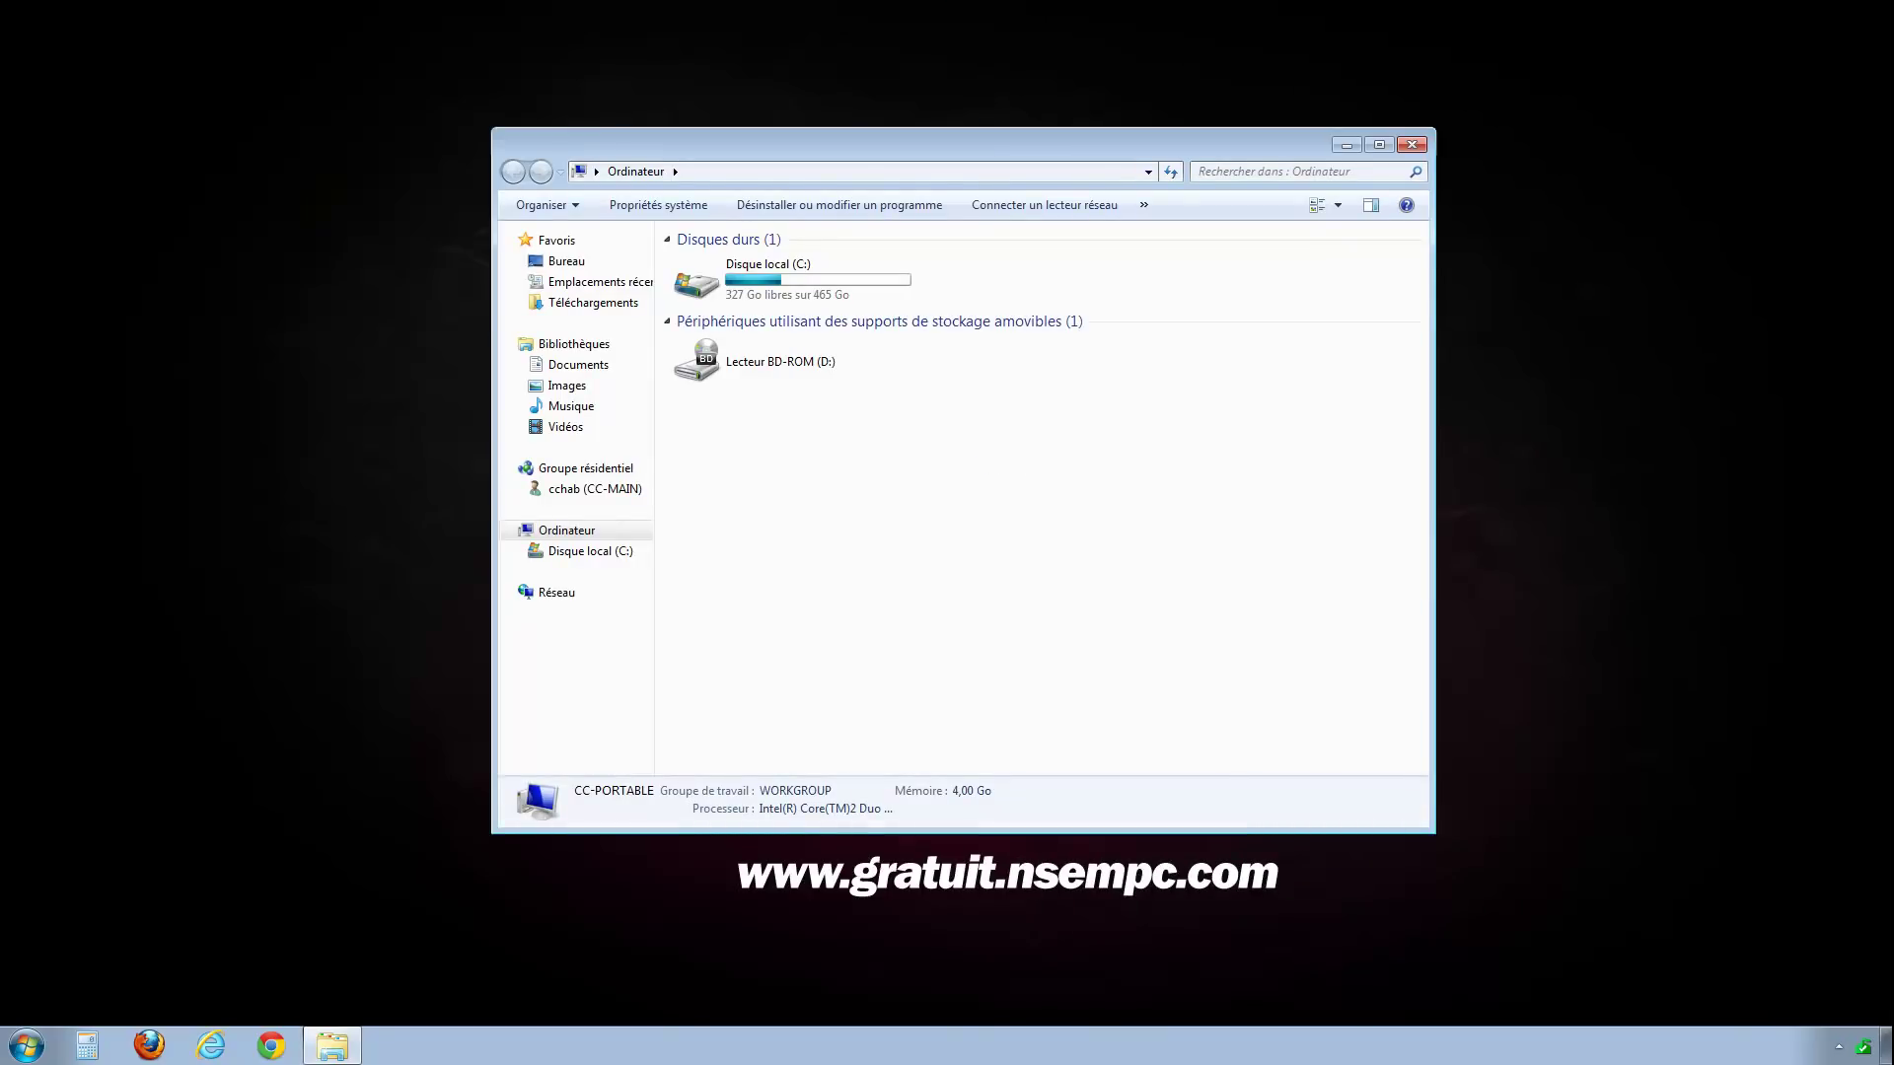
pyautogui.press('super+Up')
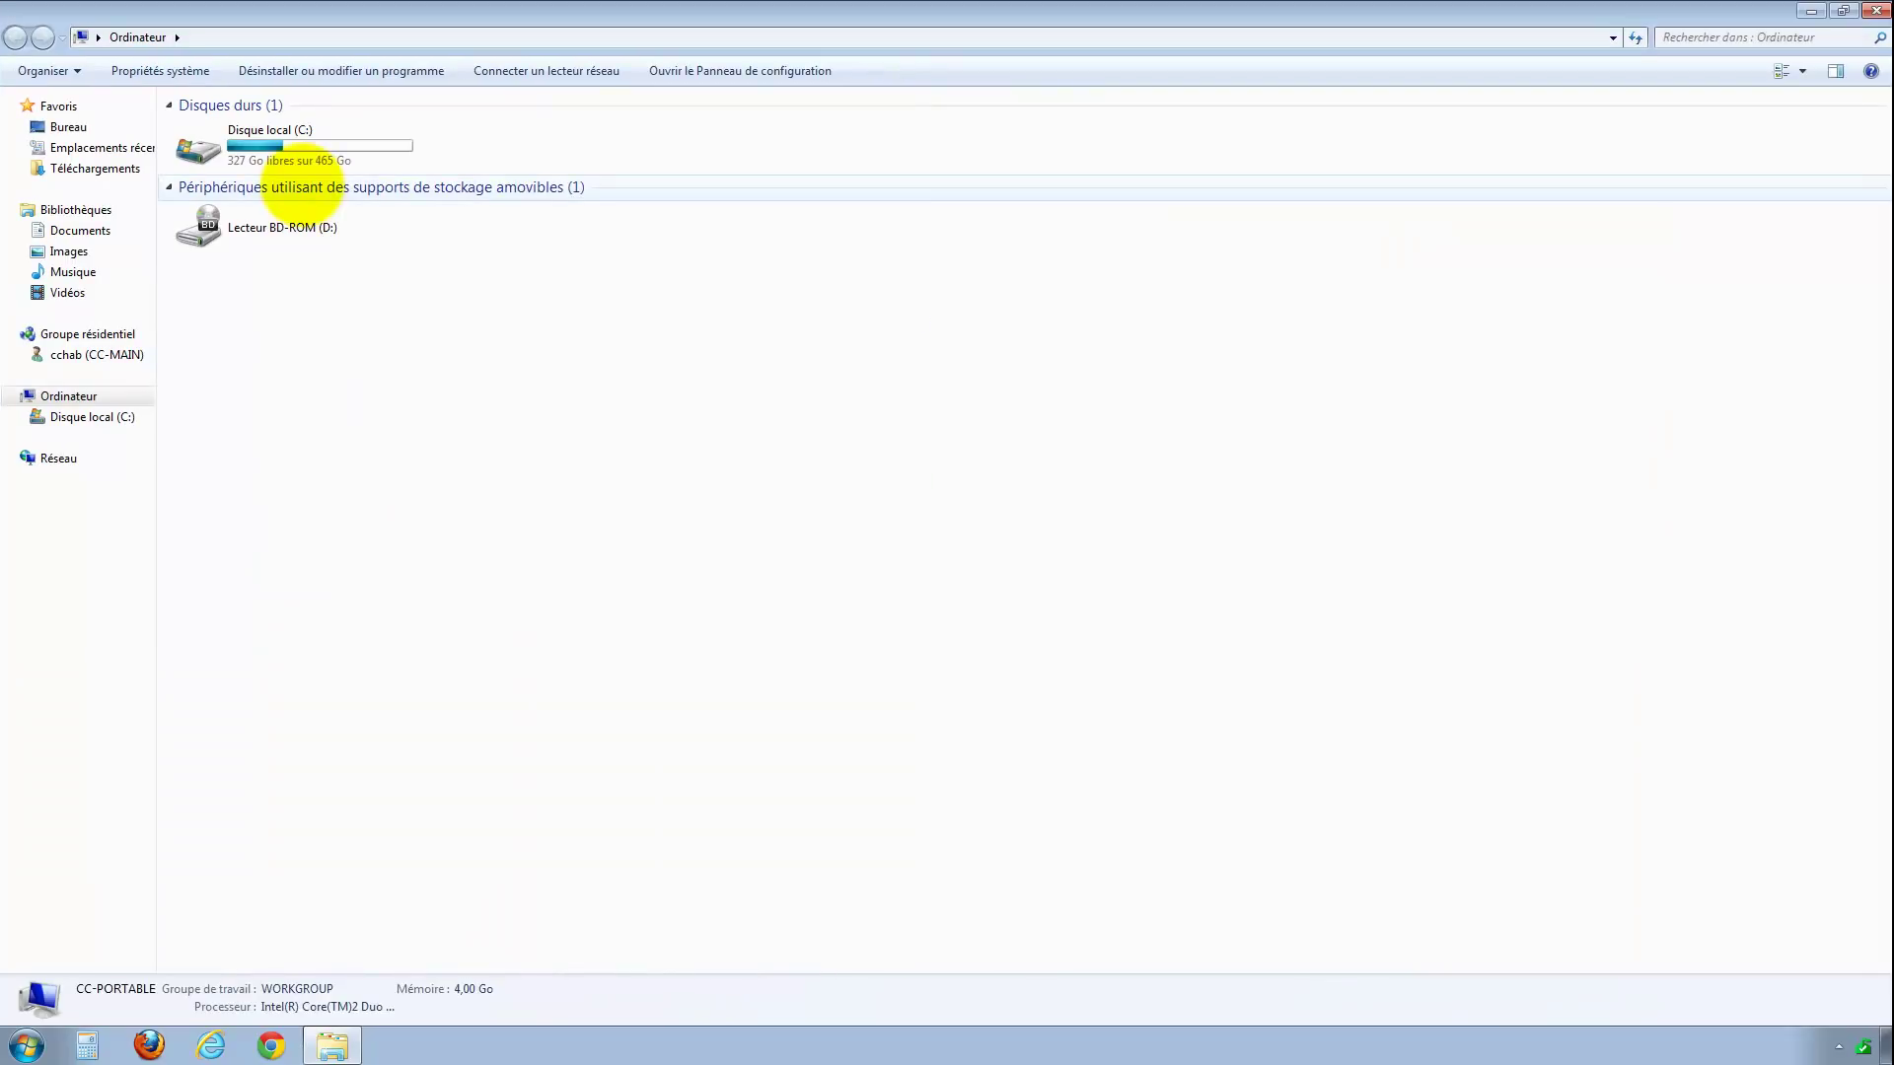
pyautogui.press('super+Down')
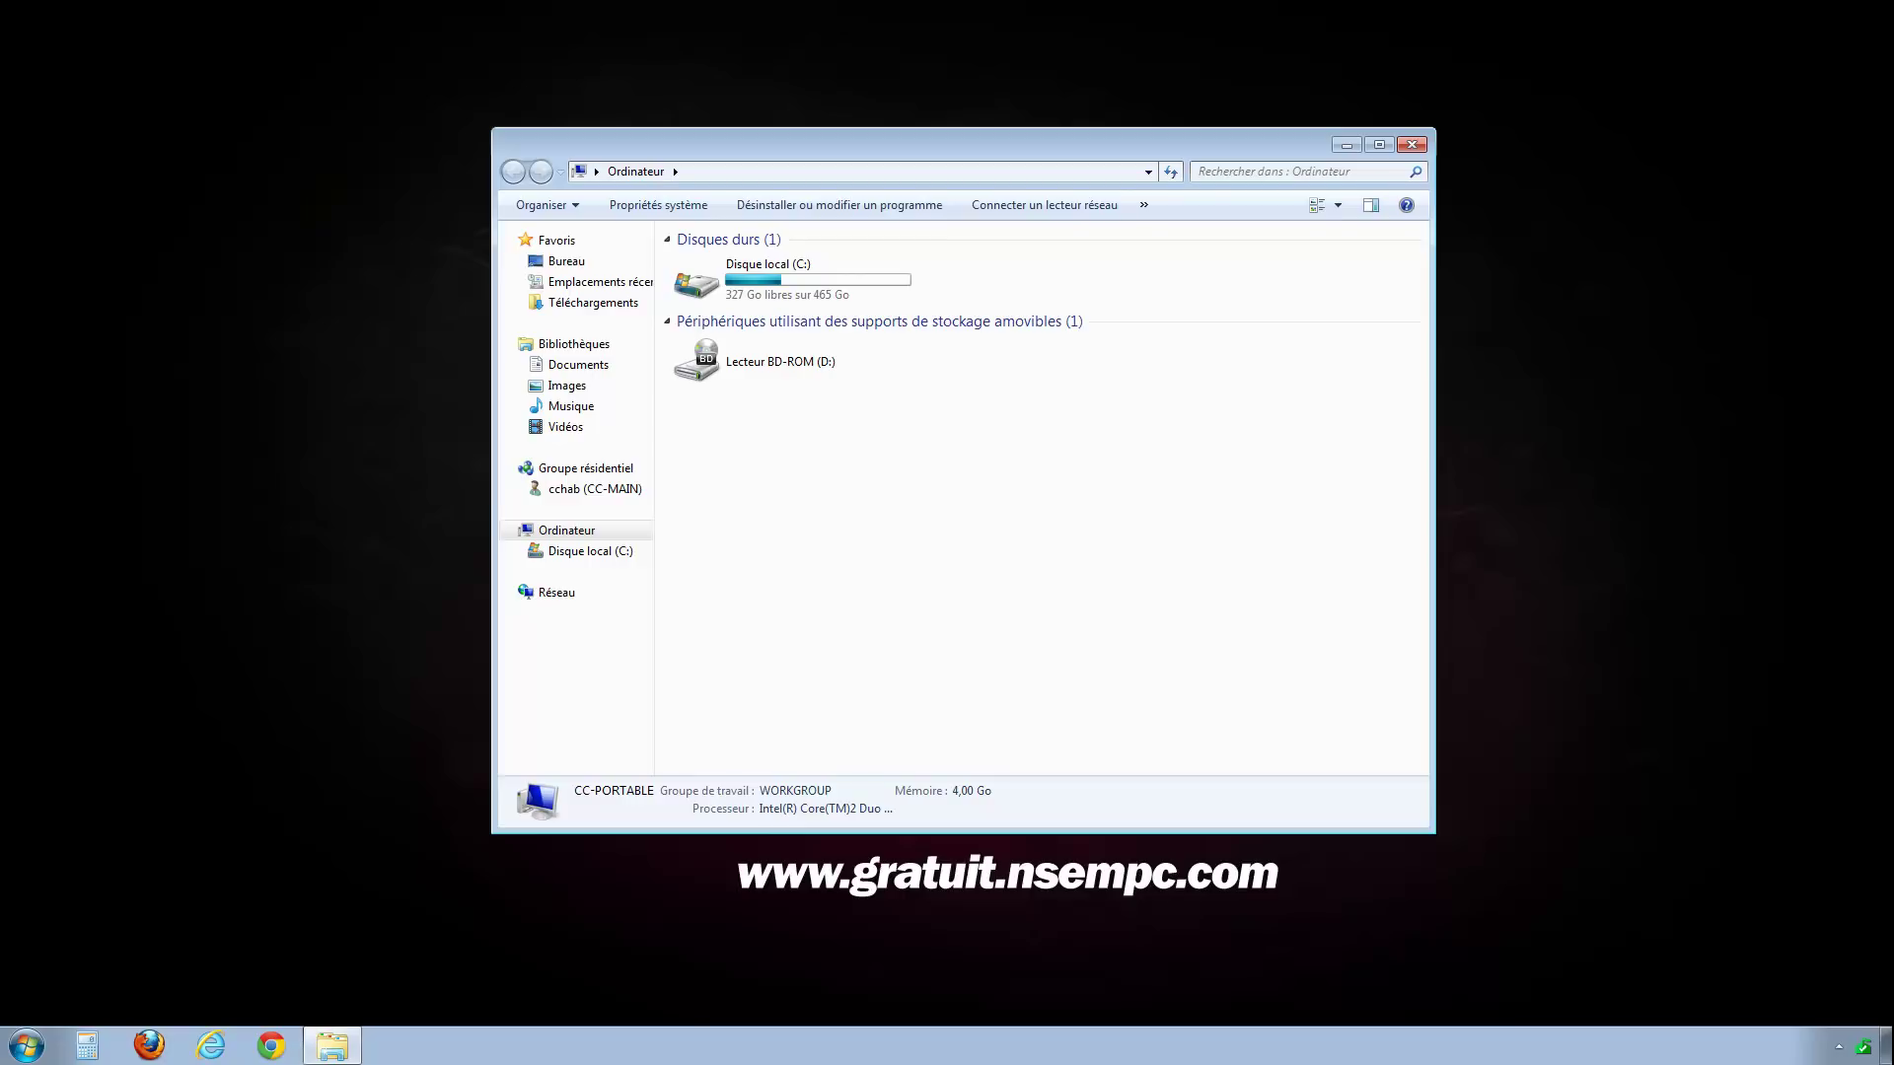
# Place two Ordinateur windows side by side, one on each half of the screen, and close both
pyautogui.press('super+Left')
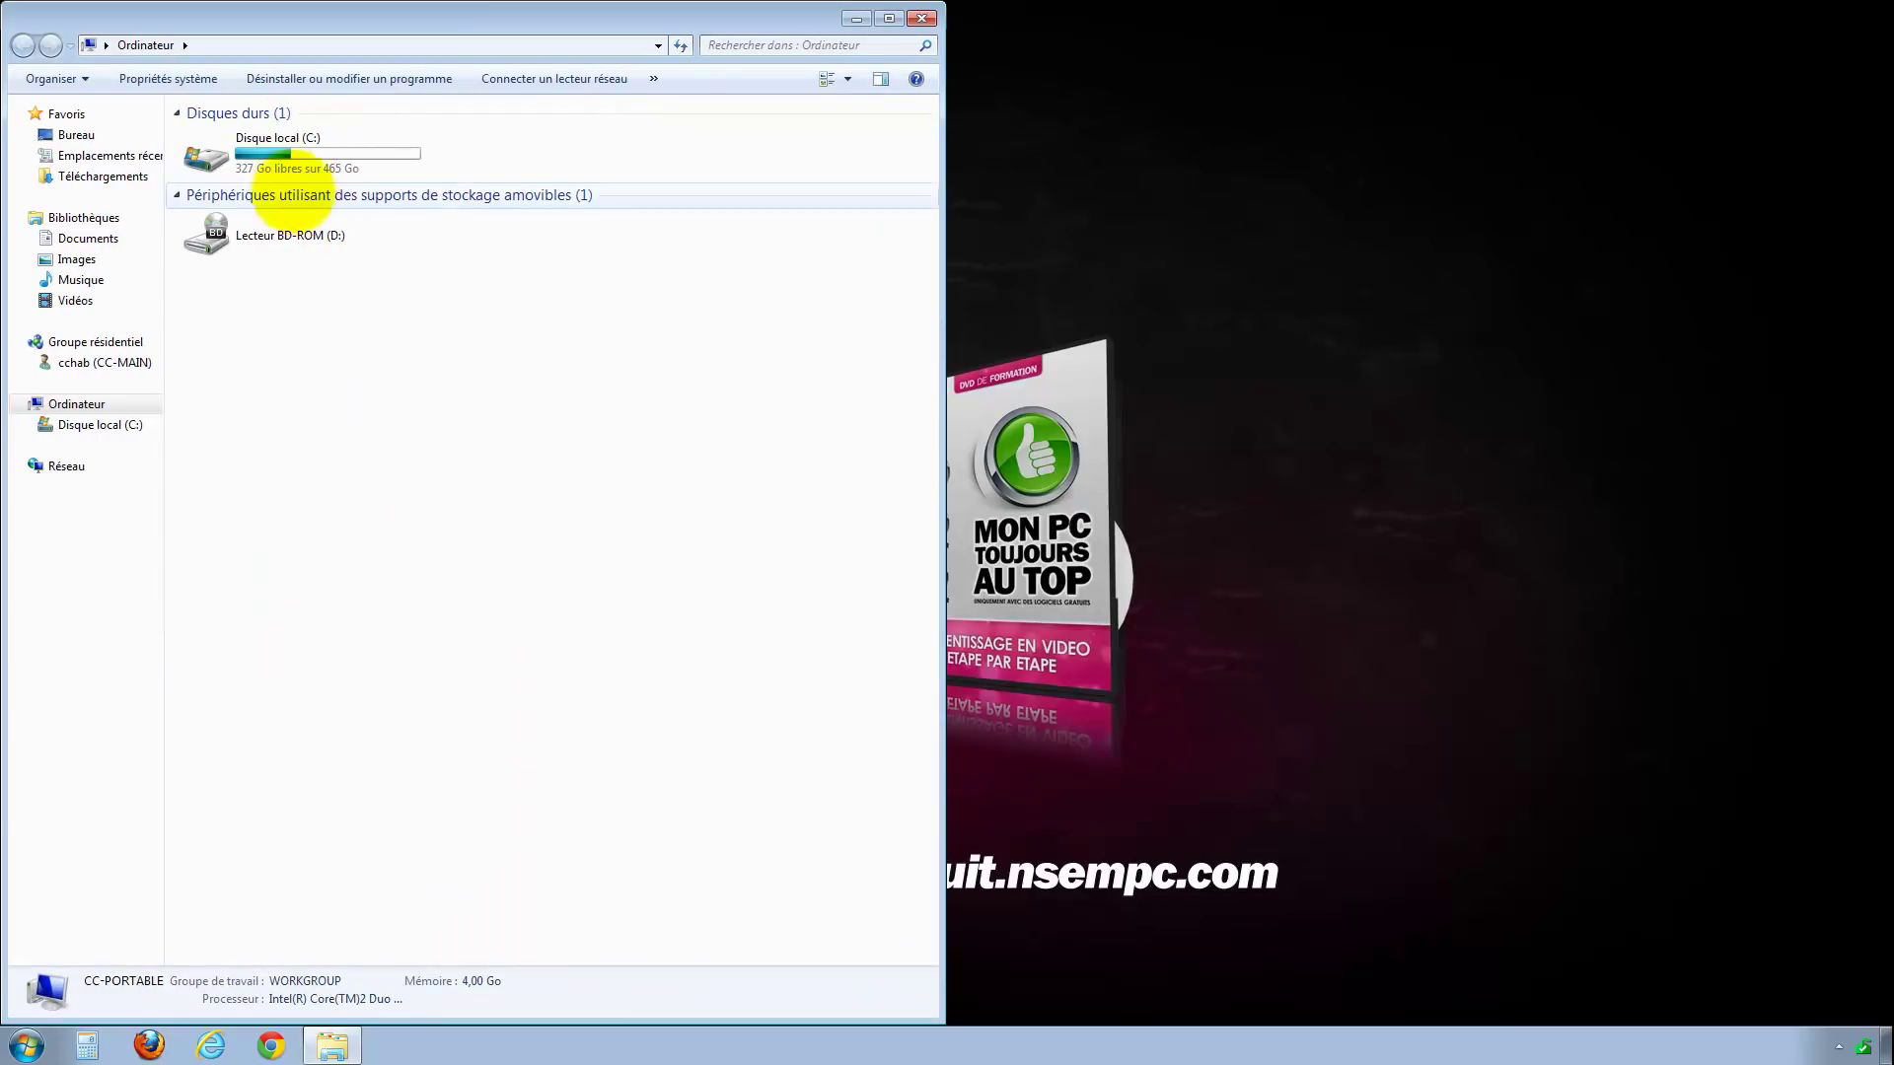
pyautogui.click(977, 421)
pyautogui.press('super+e')
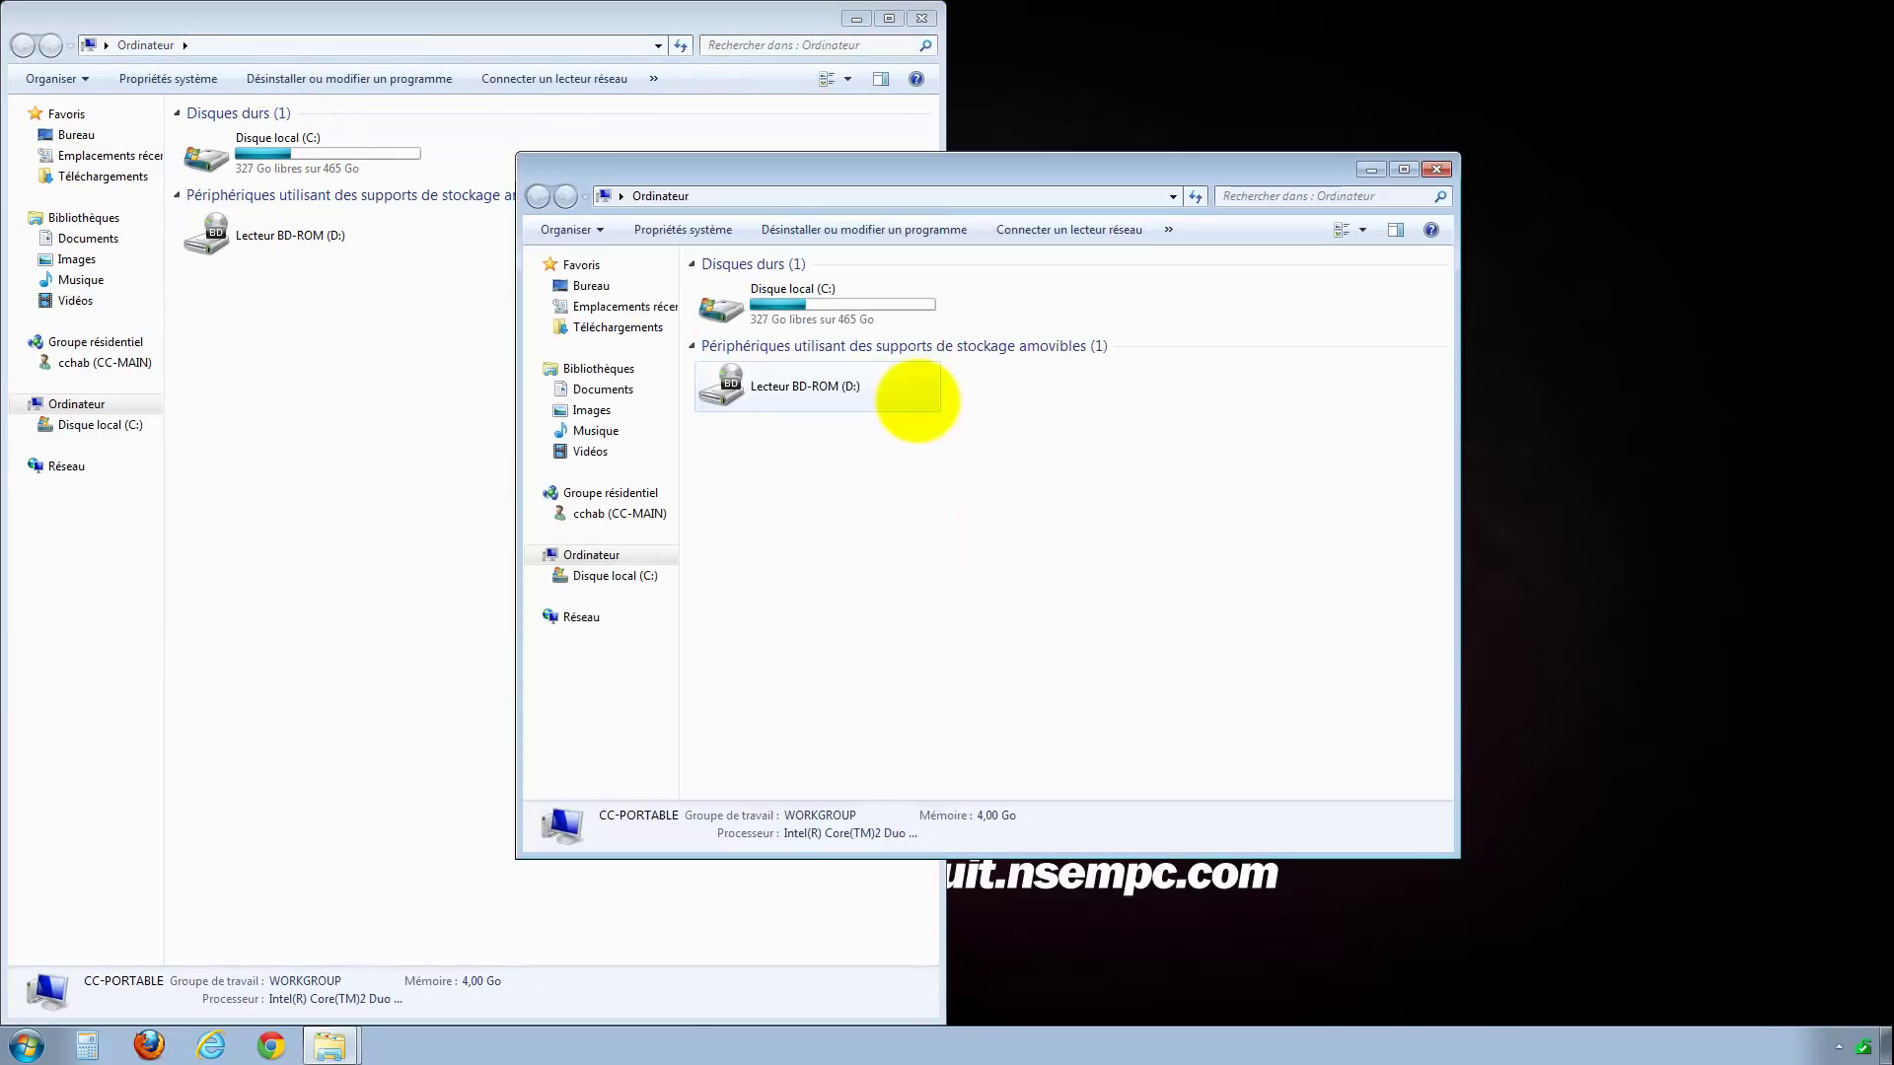
pyautogui.press('super+Right')
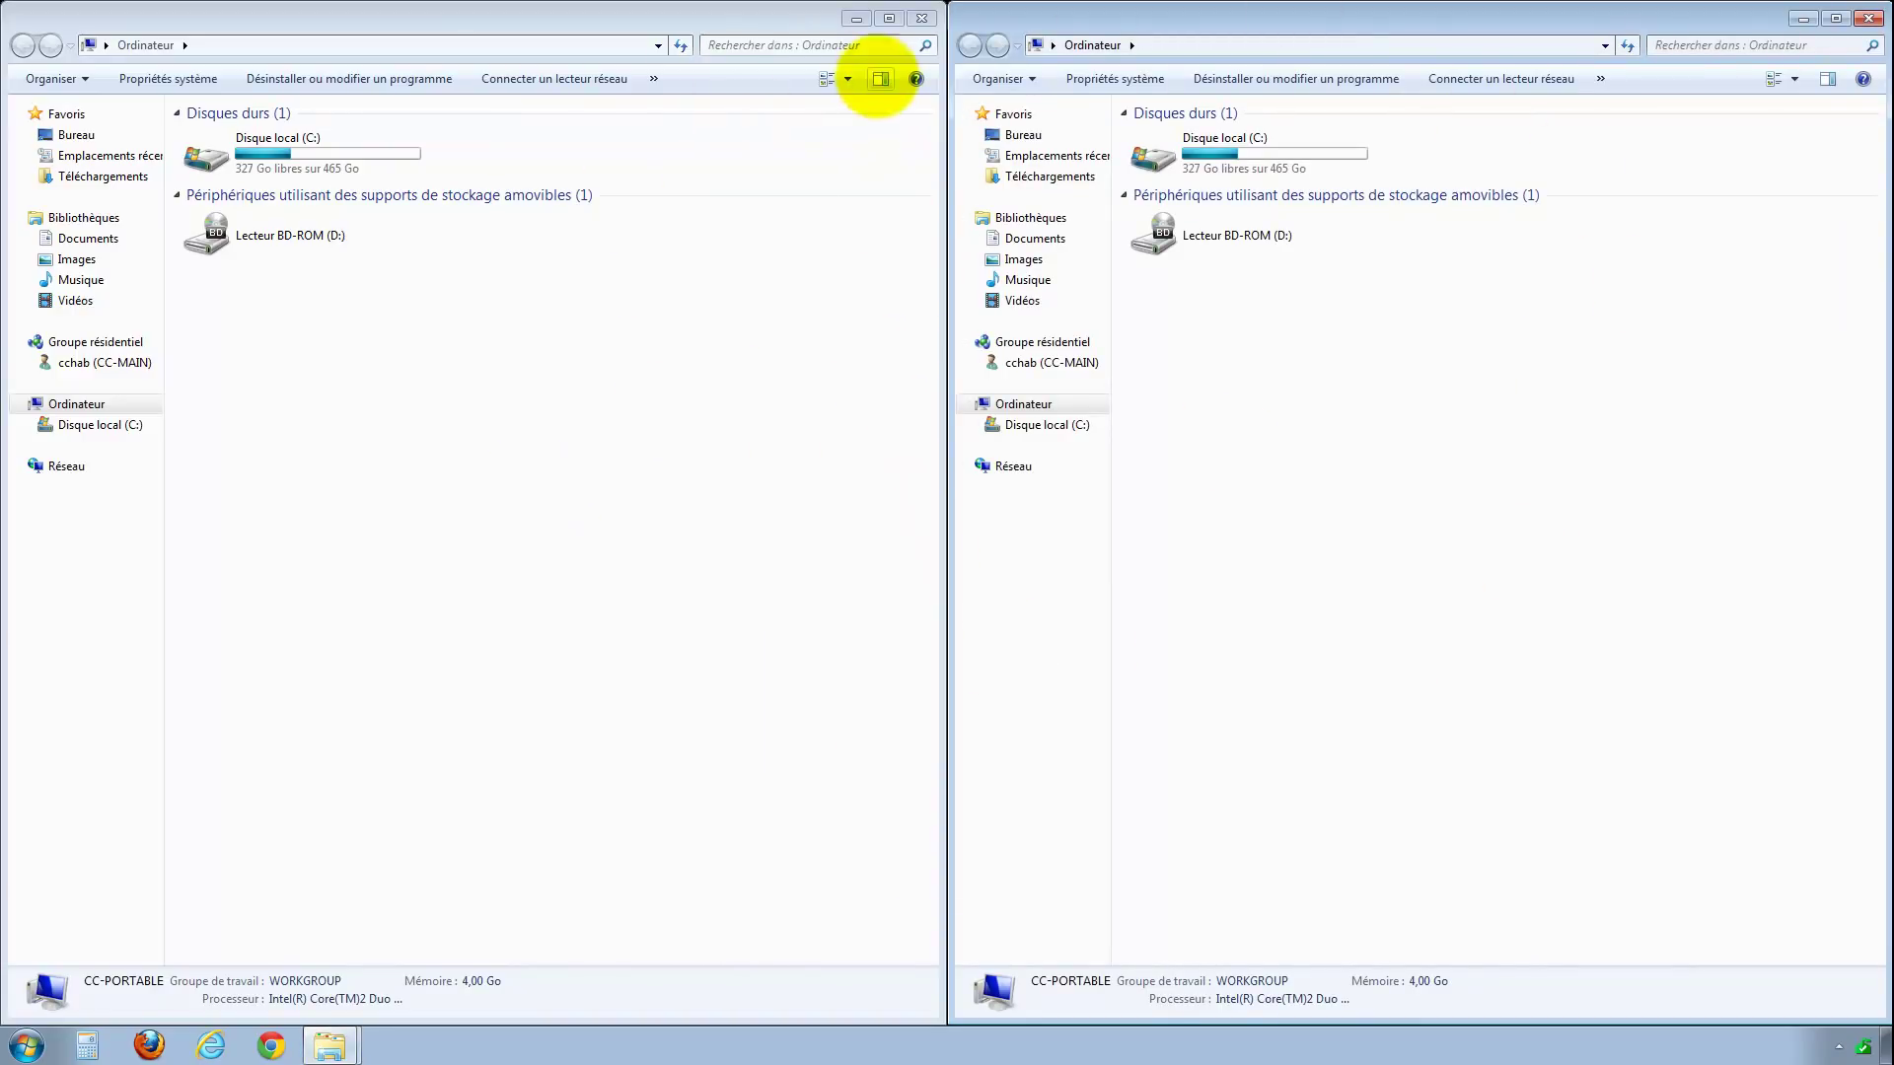
pyautogui.click(920, 17)
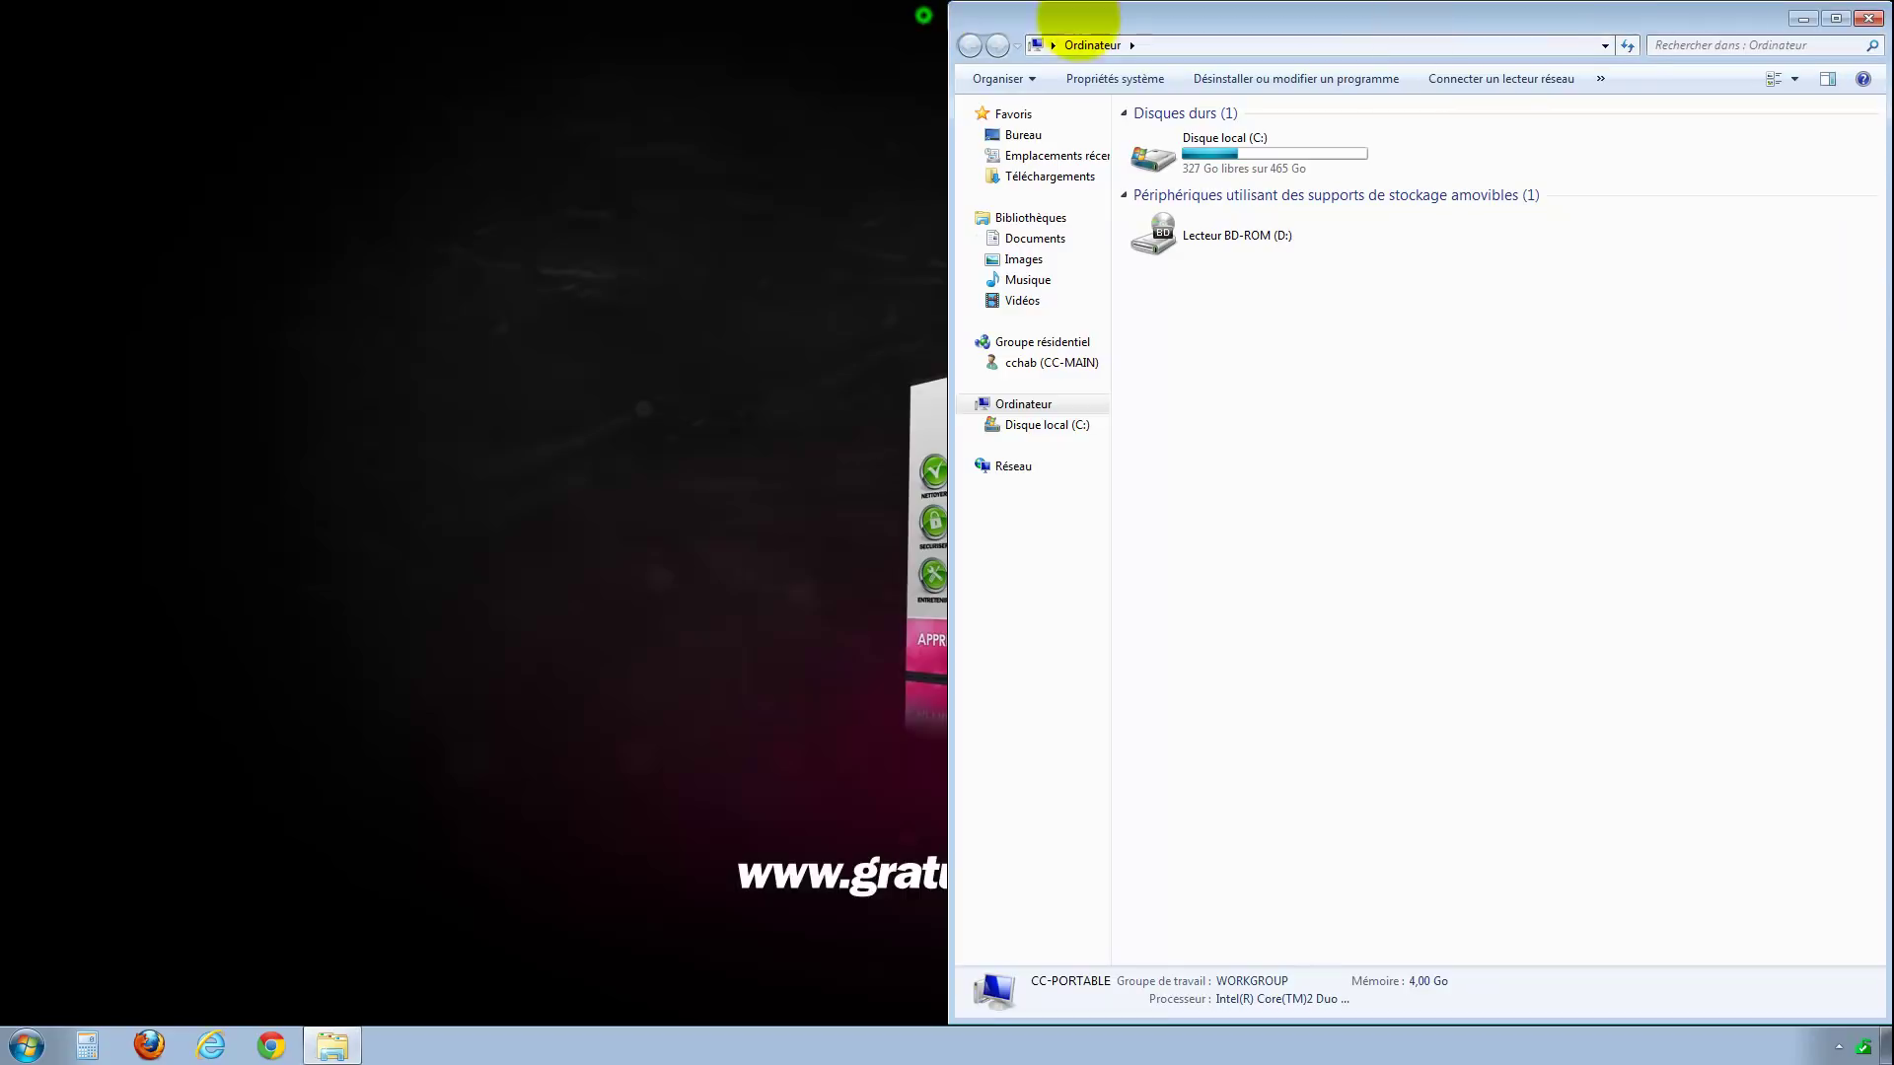
pyautogui.click(1868, 17)
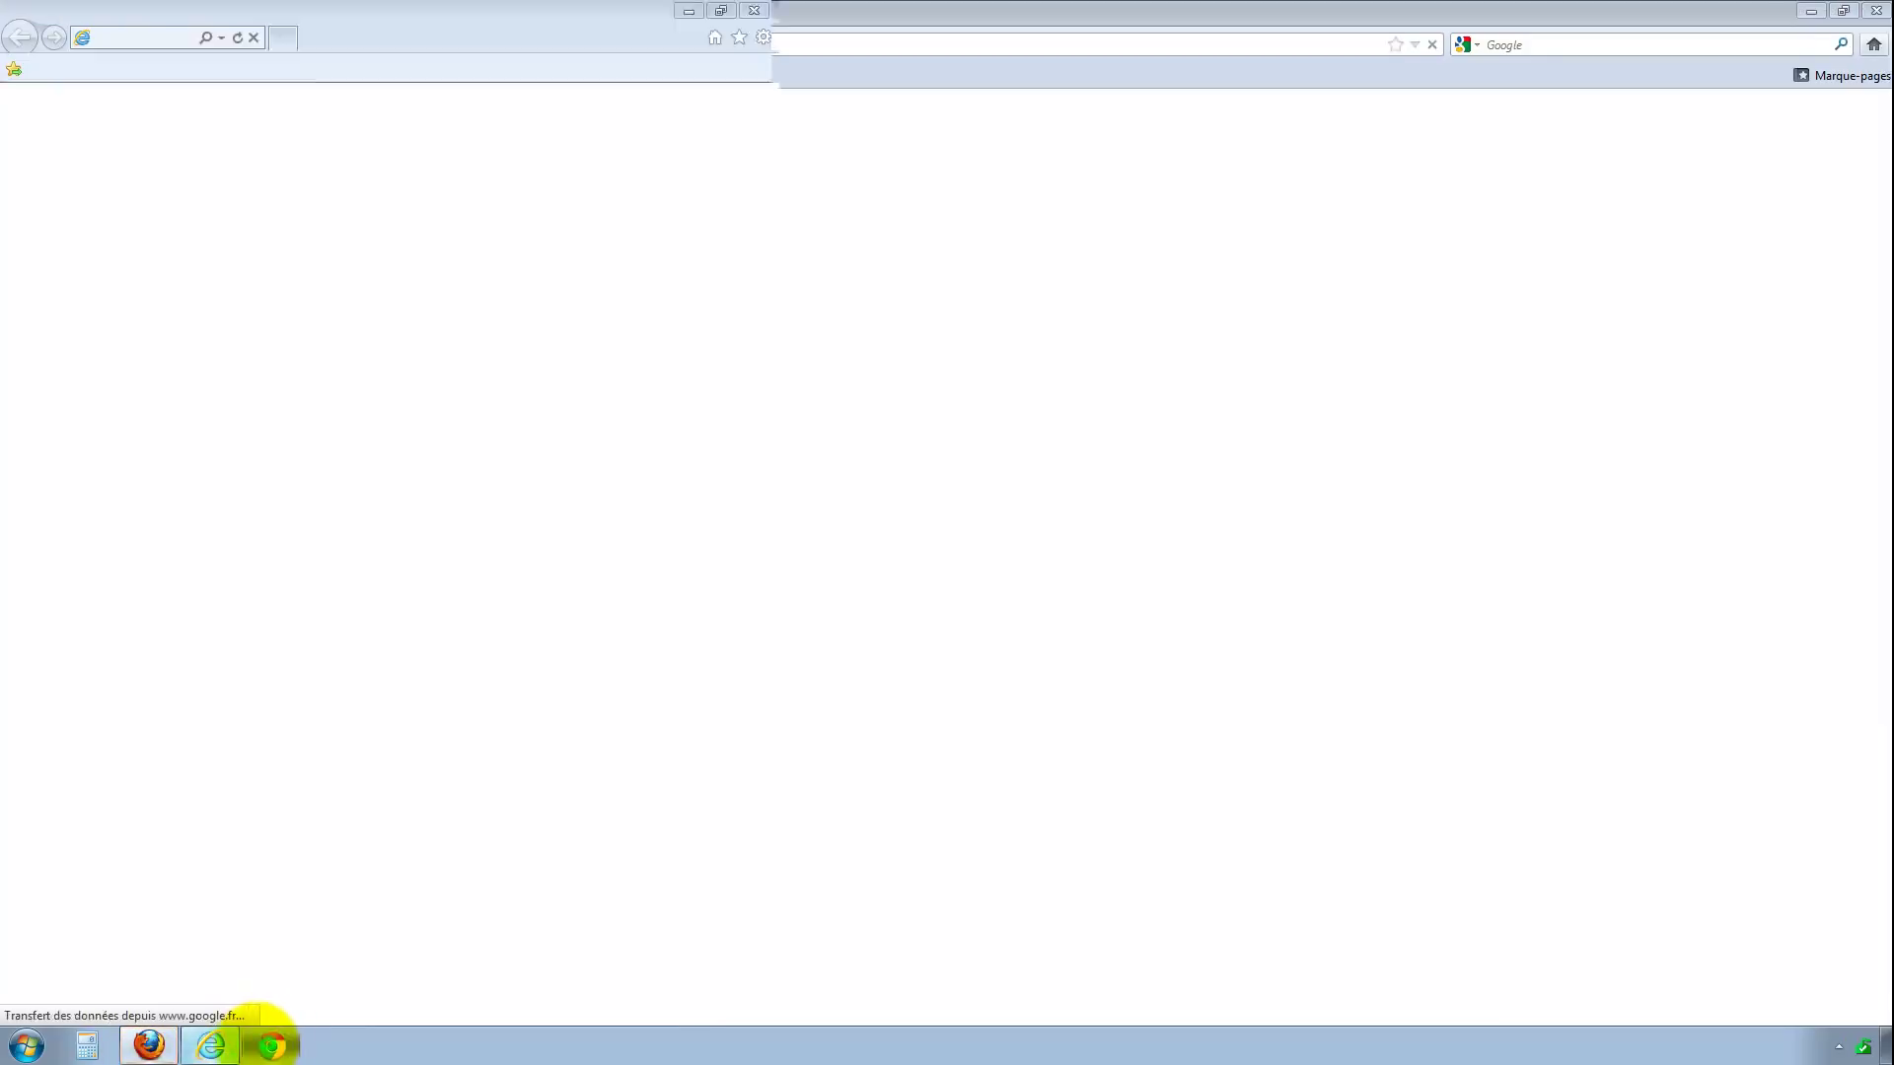
# Open Calculatrice alongside the three browsers, un-maximise the browser windows and move Firefox beside the other two
pyautogui.click(87, 1046)
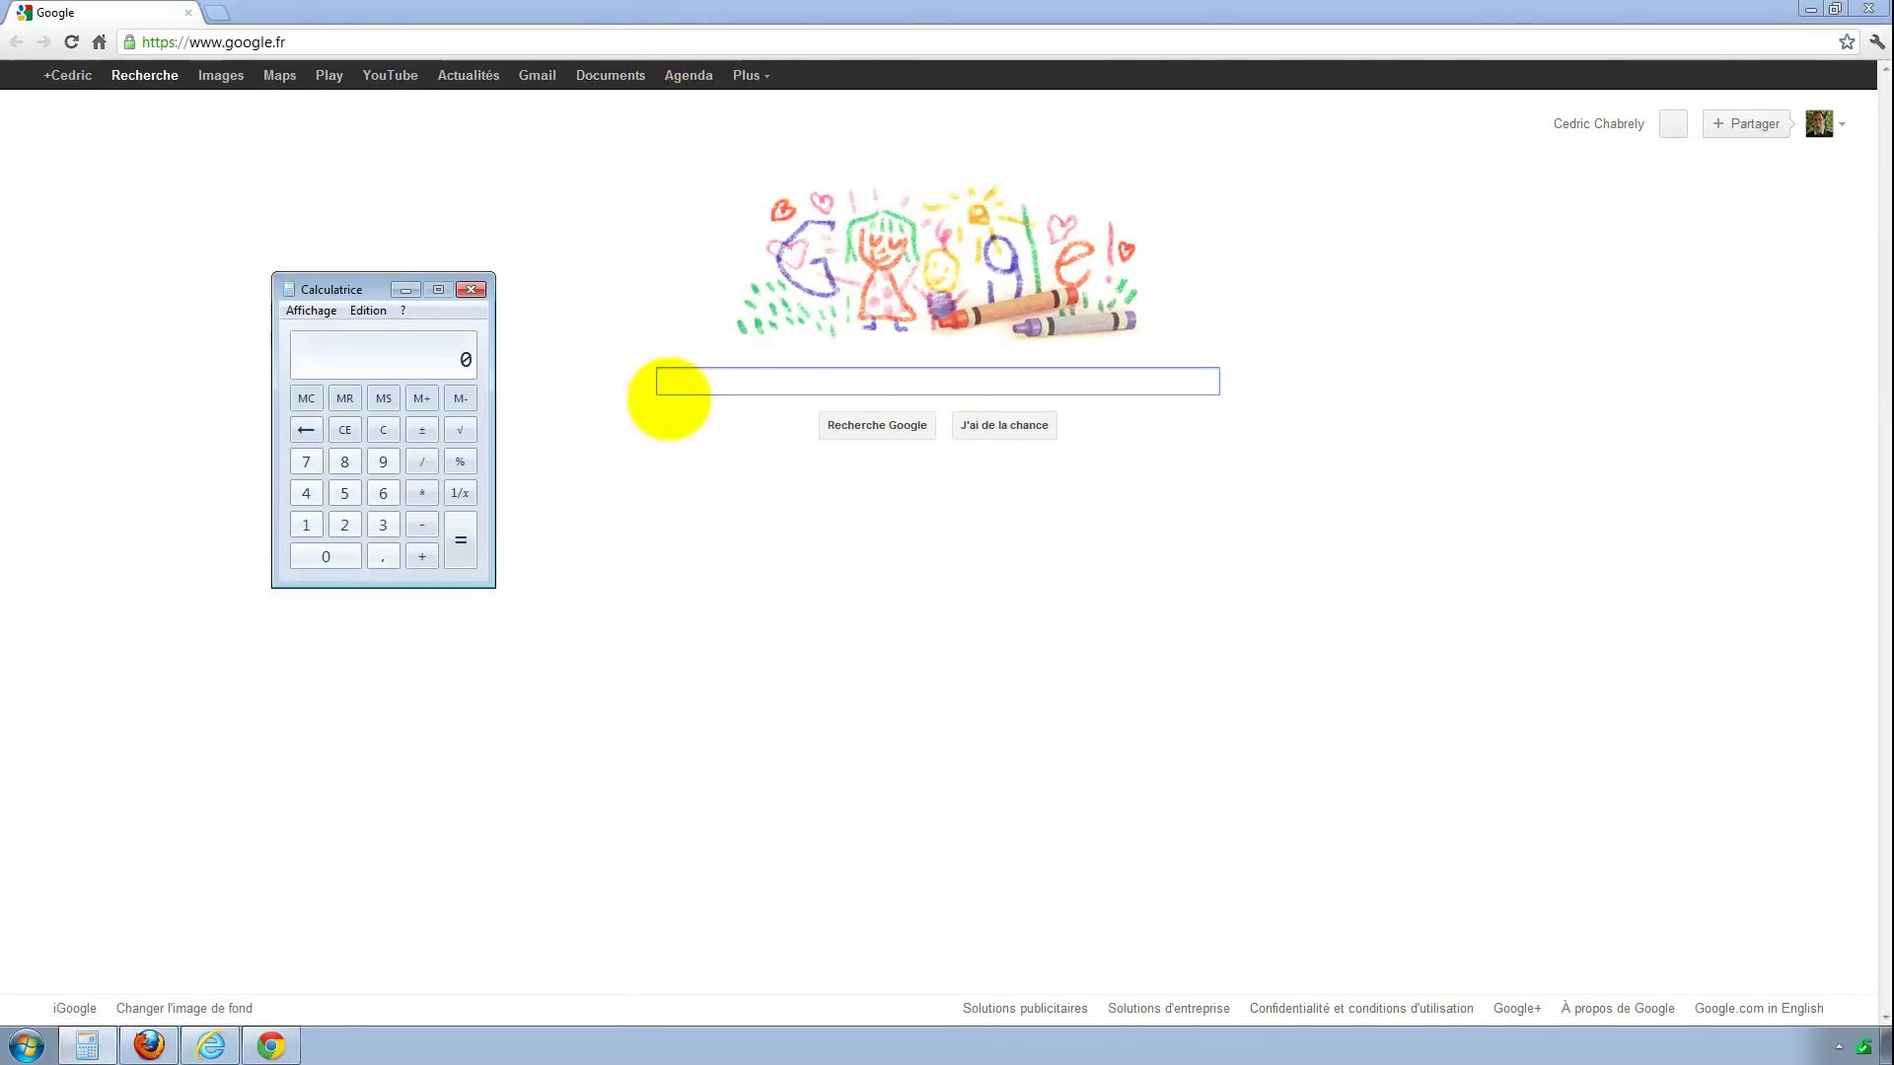
pyautogui.click(1836, 8)
pyautogui.click(1836, 9)
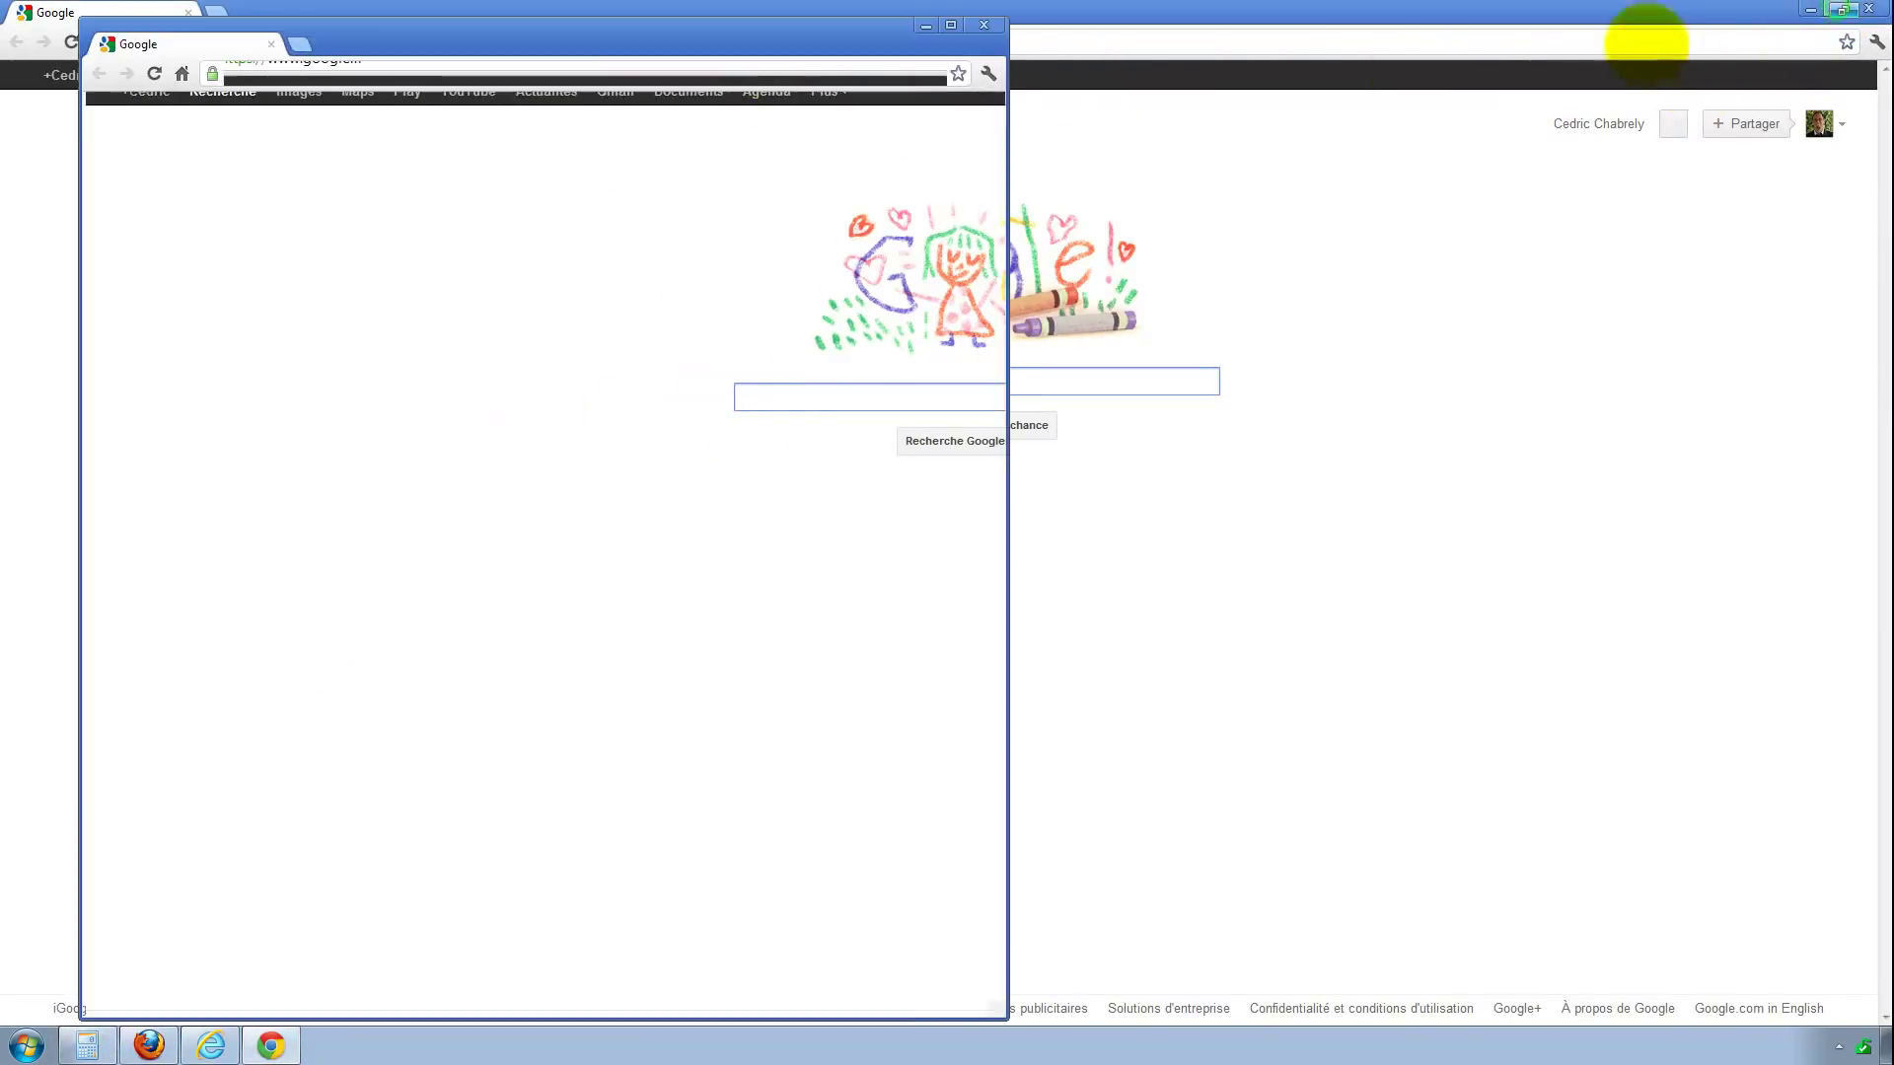
pyautogui.click(1549, 25)
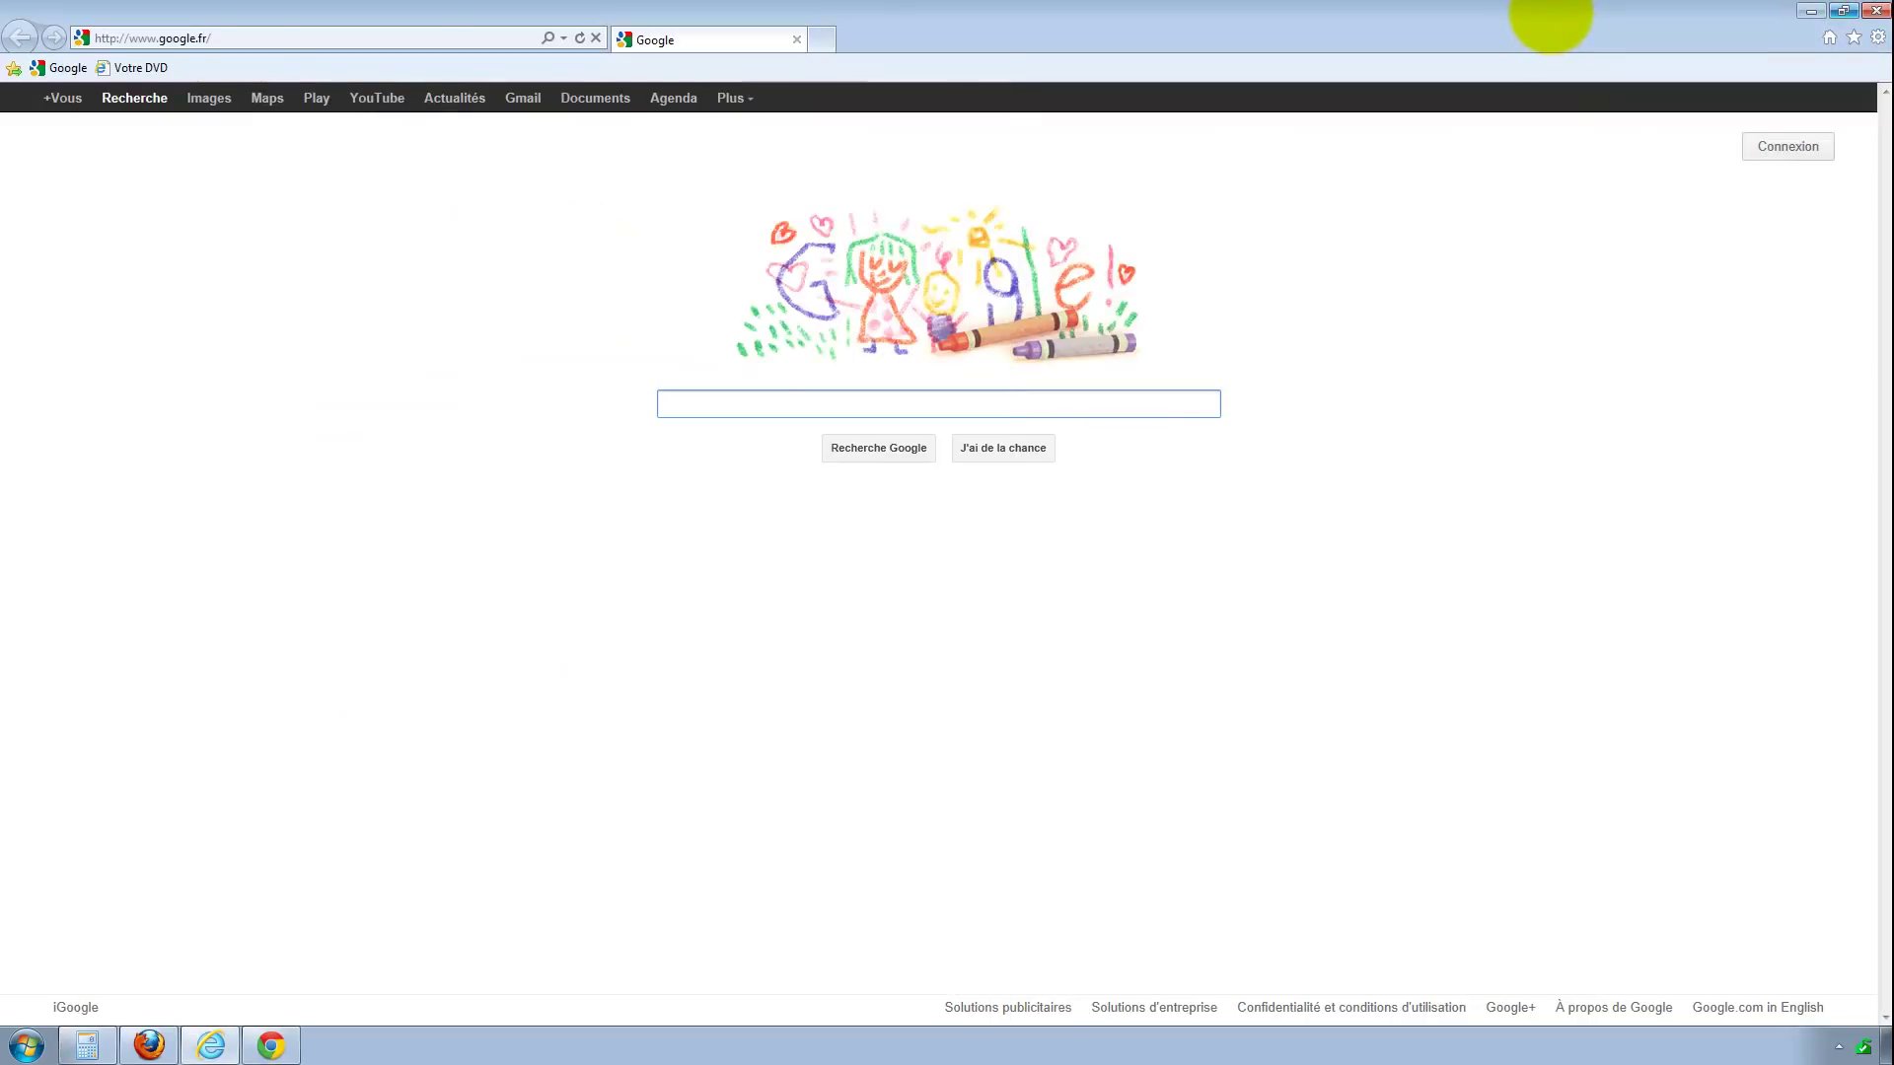
pyautogui.doubleClick(1549, 20)
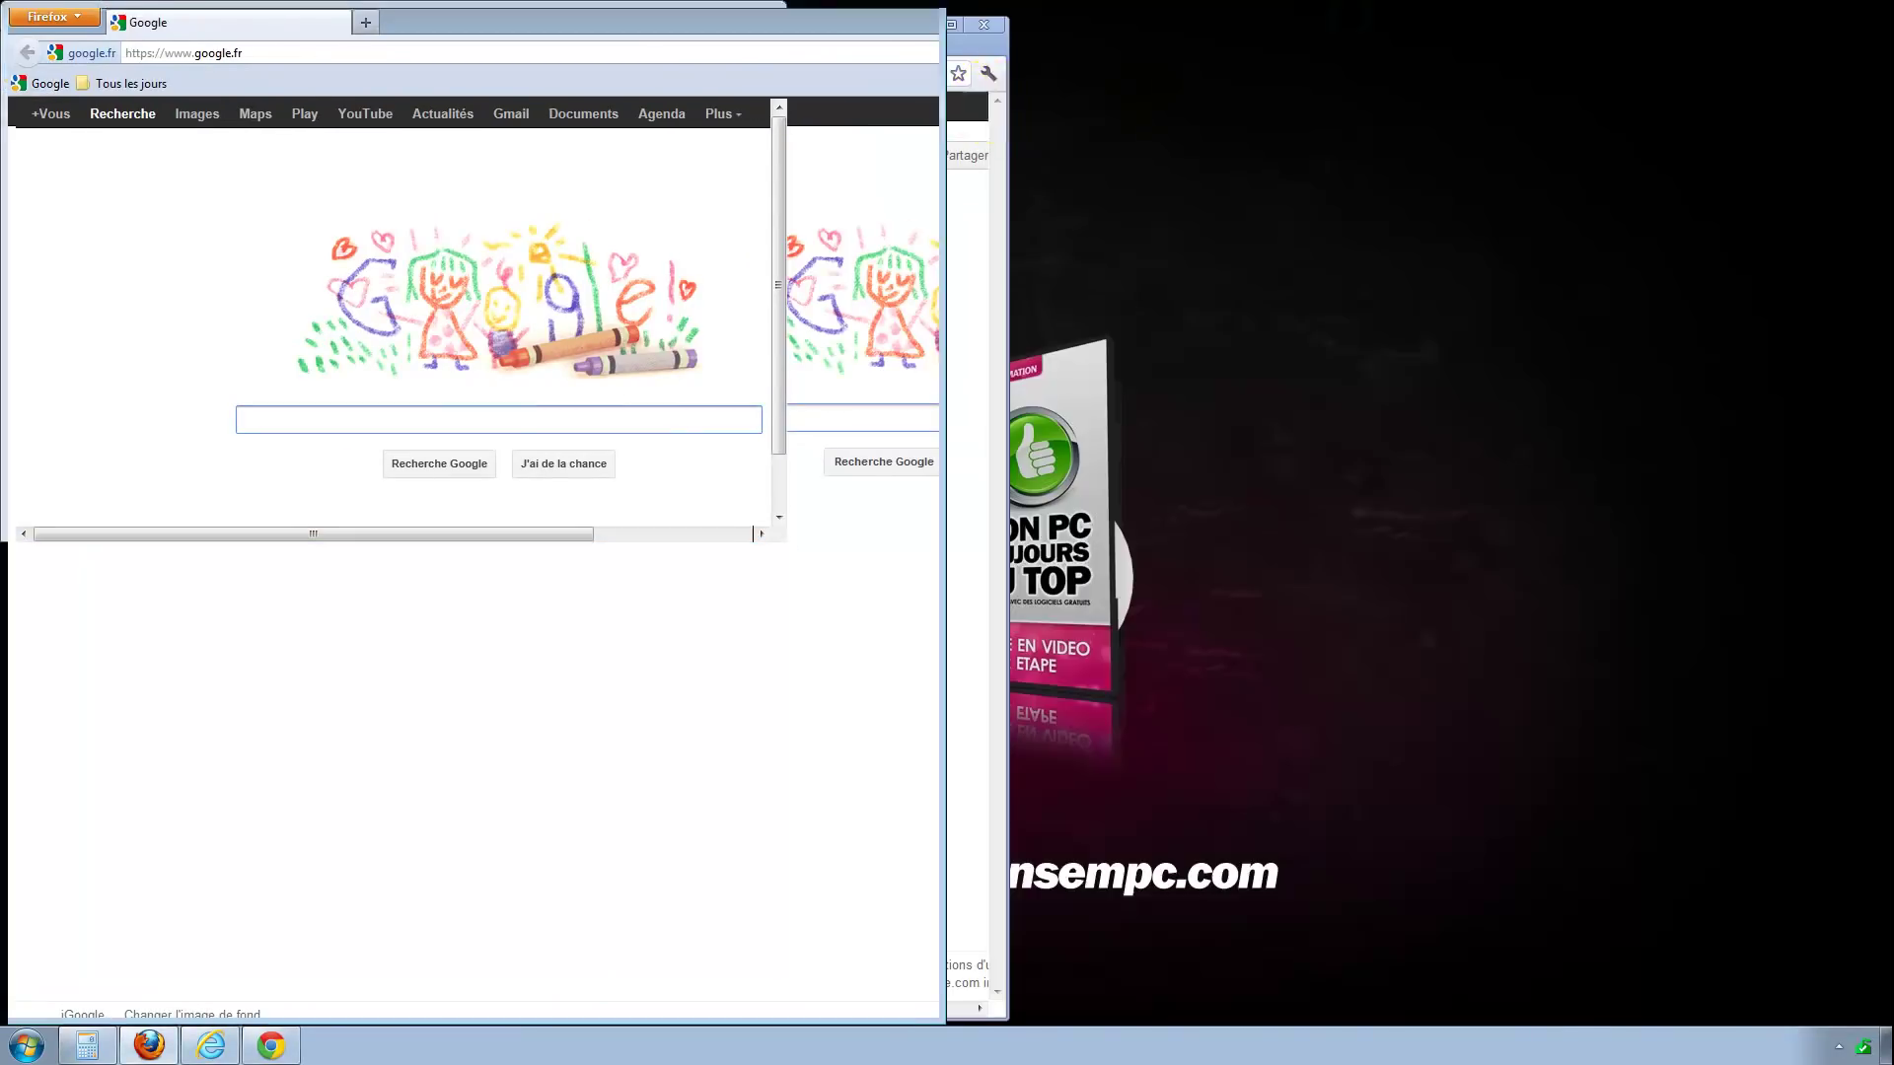
pyautogui.moveTo(727, 21); pyautogui.dragTo(1687, 89)
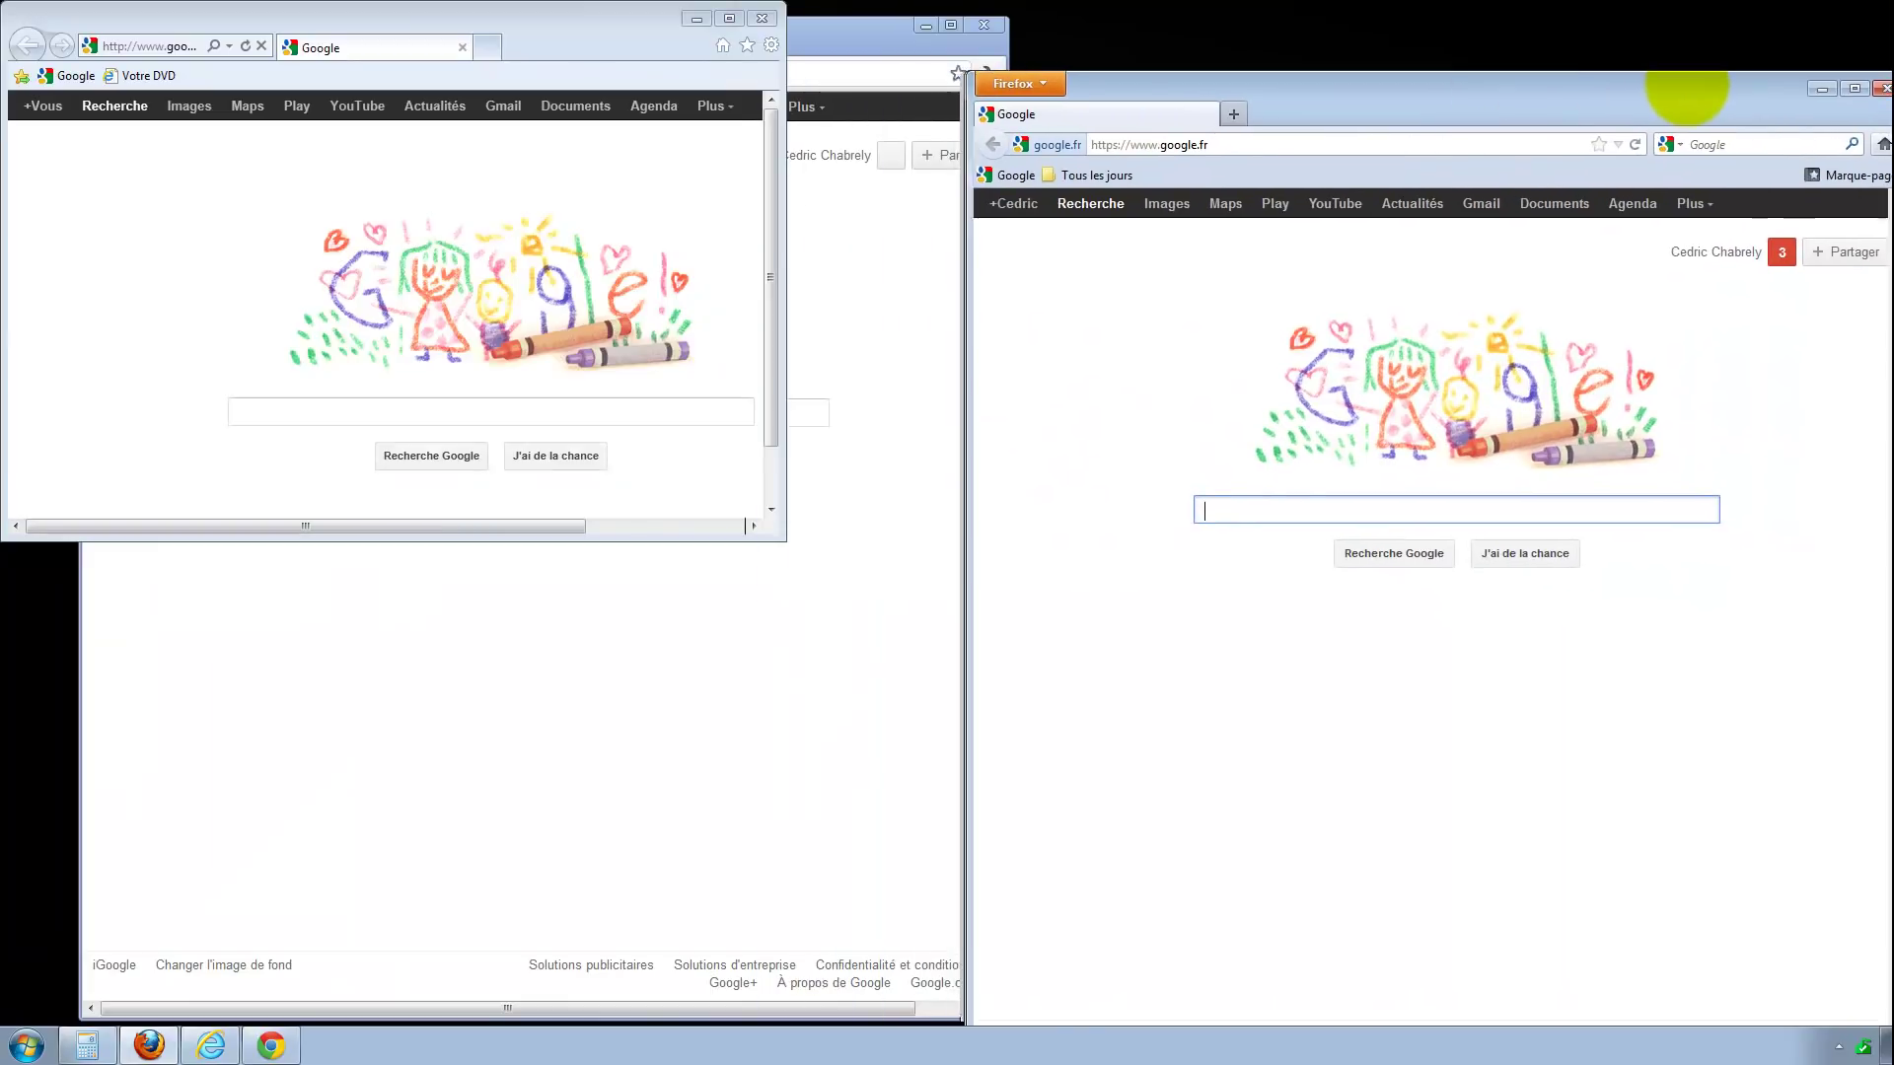
# Move Internet Explorer over Chrome, bring up Calculatrice, and minimise then restore all the other windows while repositioning Calculatrice
pyautogui.moveTo(626, 33); pyautogui.dragTo(760, 321)
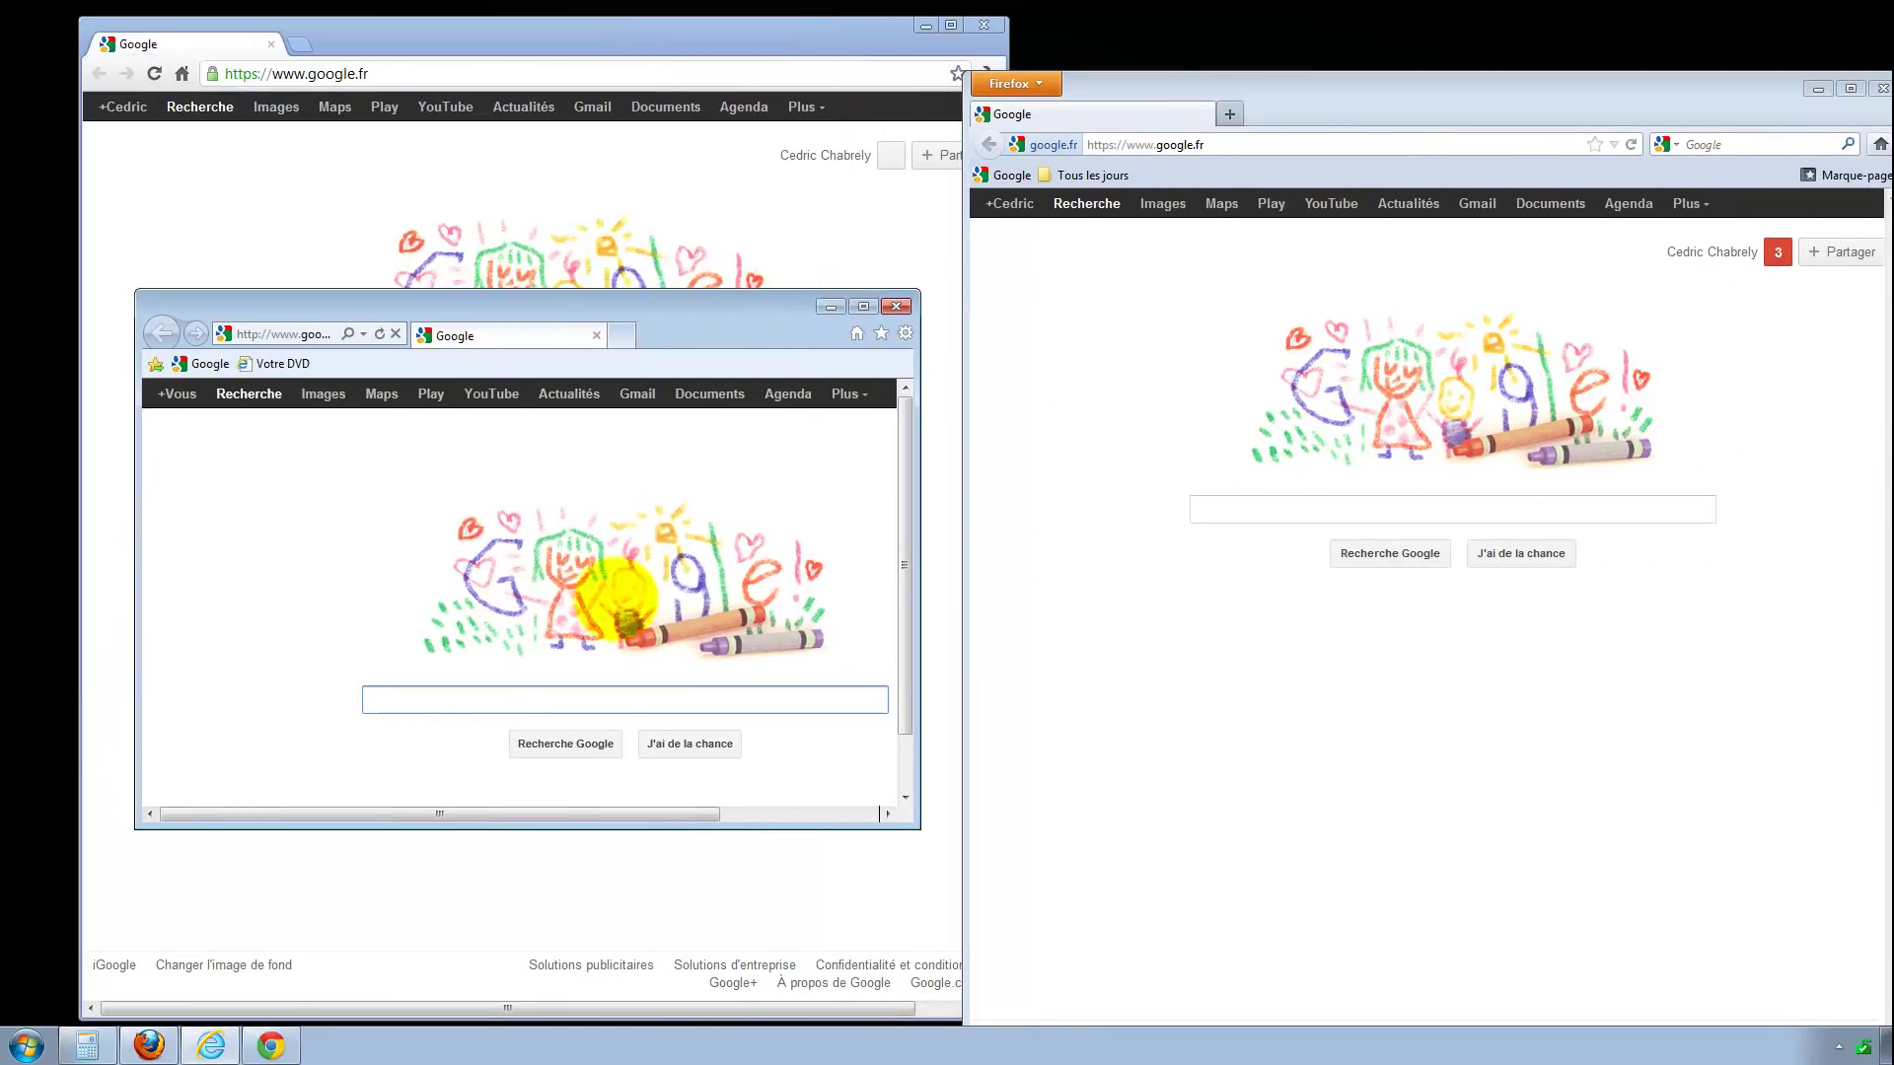
pyautogui.click(87, 1046)
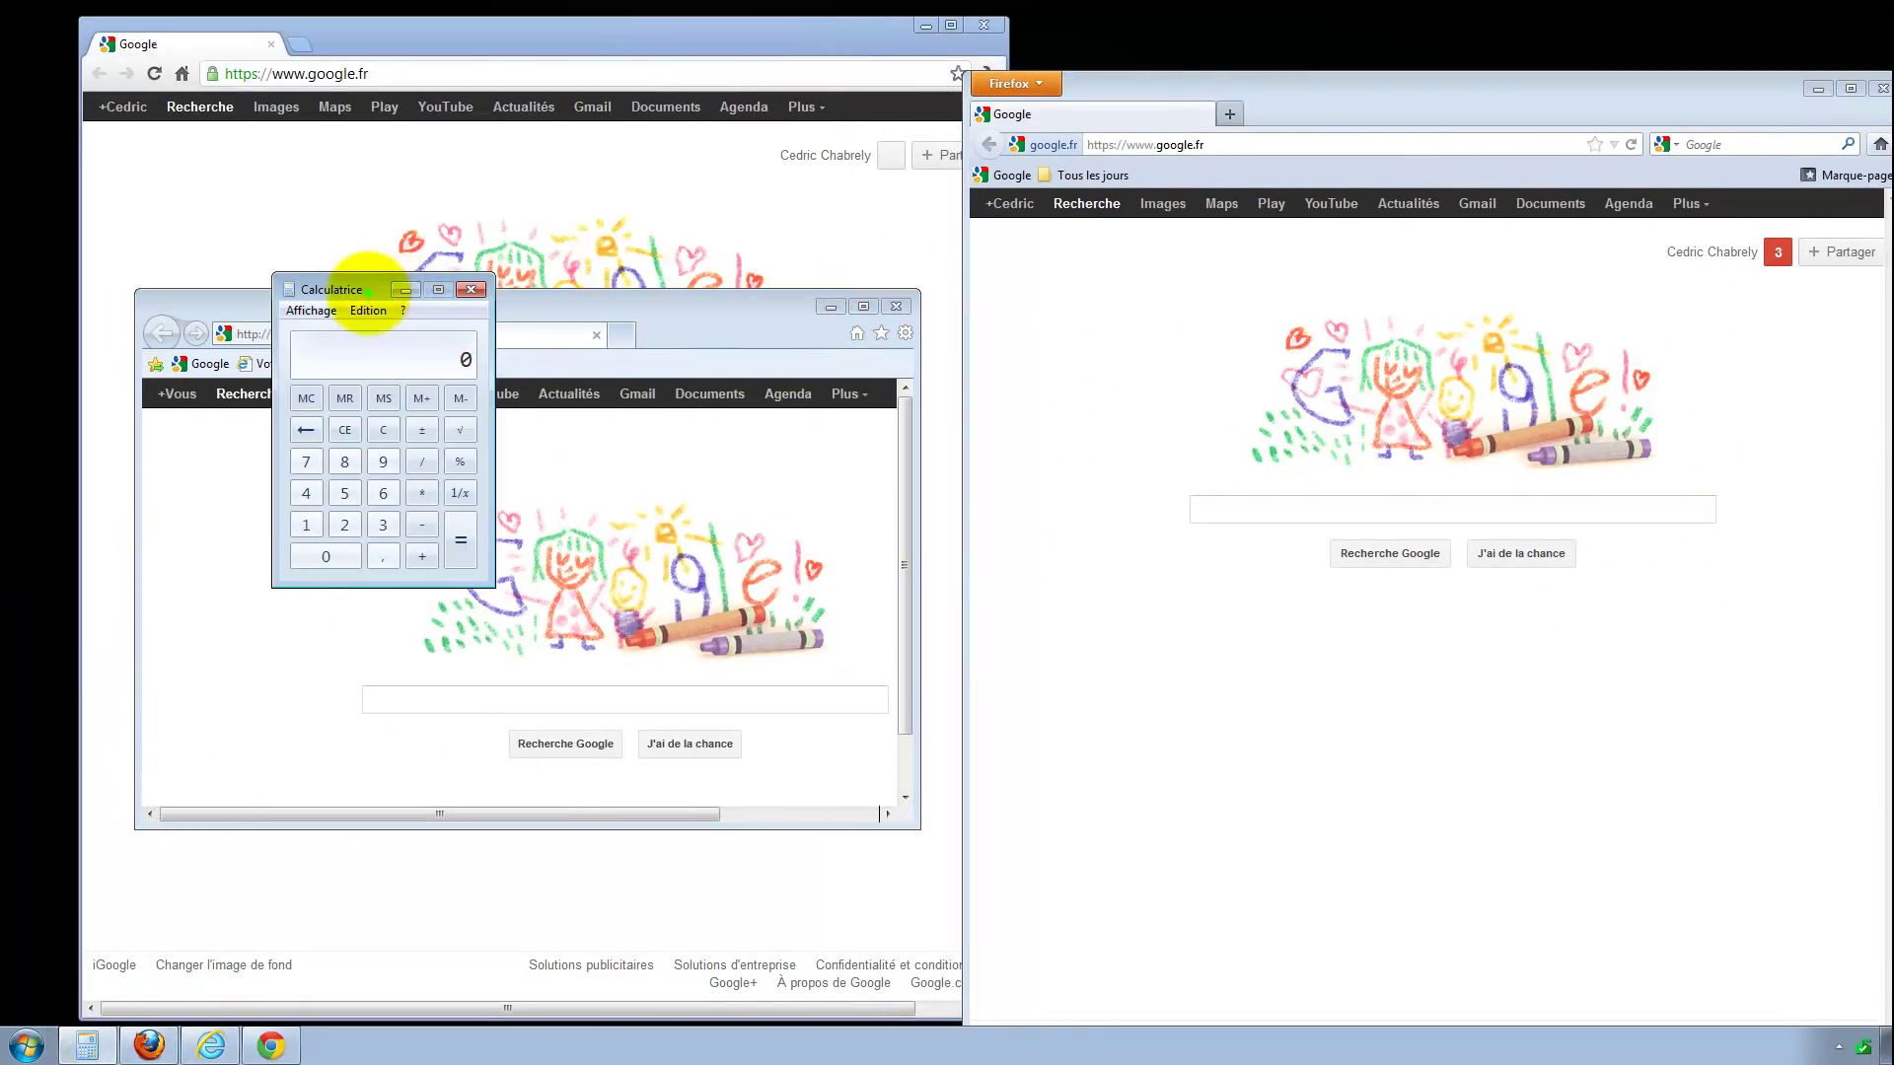
pyautogui.moveTo(367, 290); pyautogui.dragTo(1215, 50)
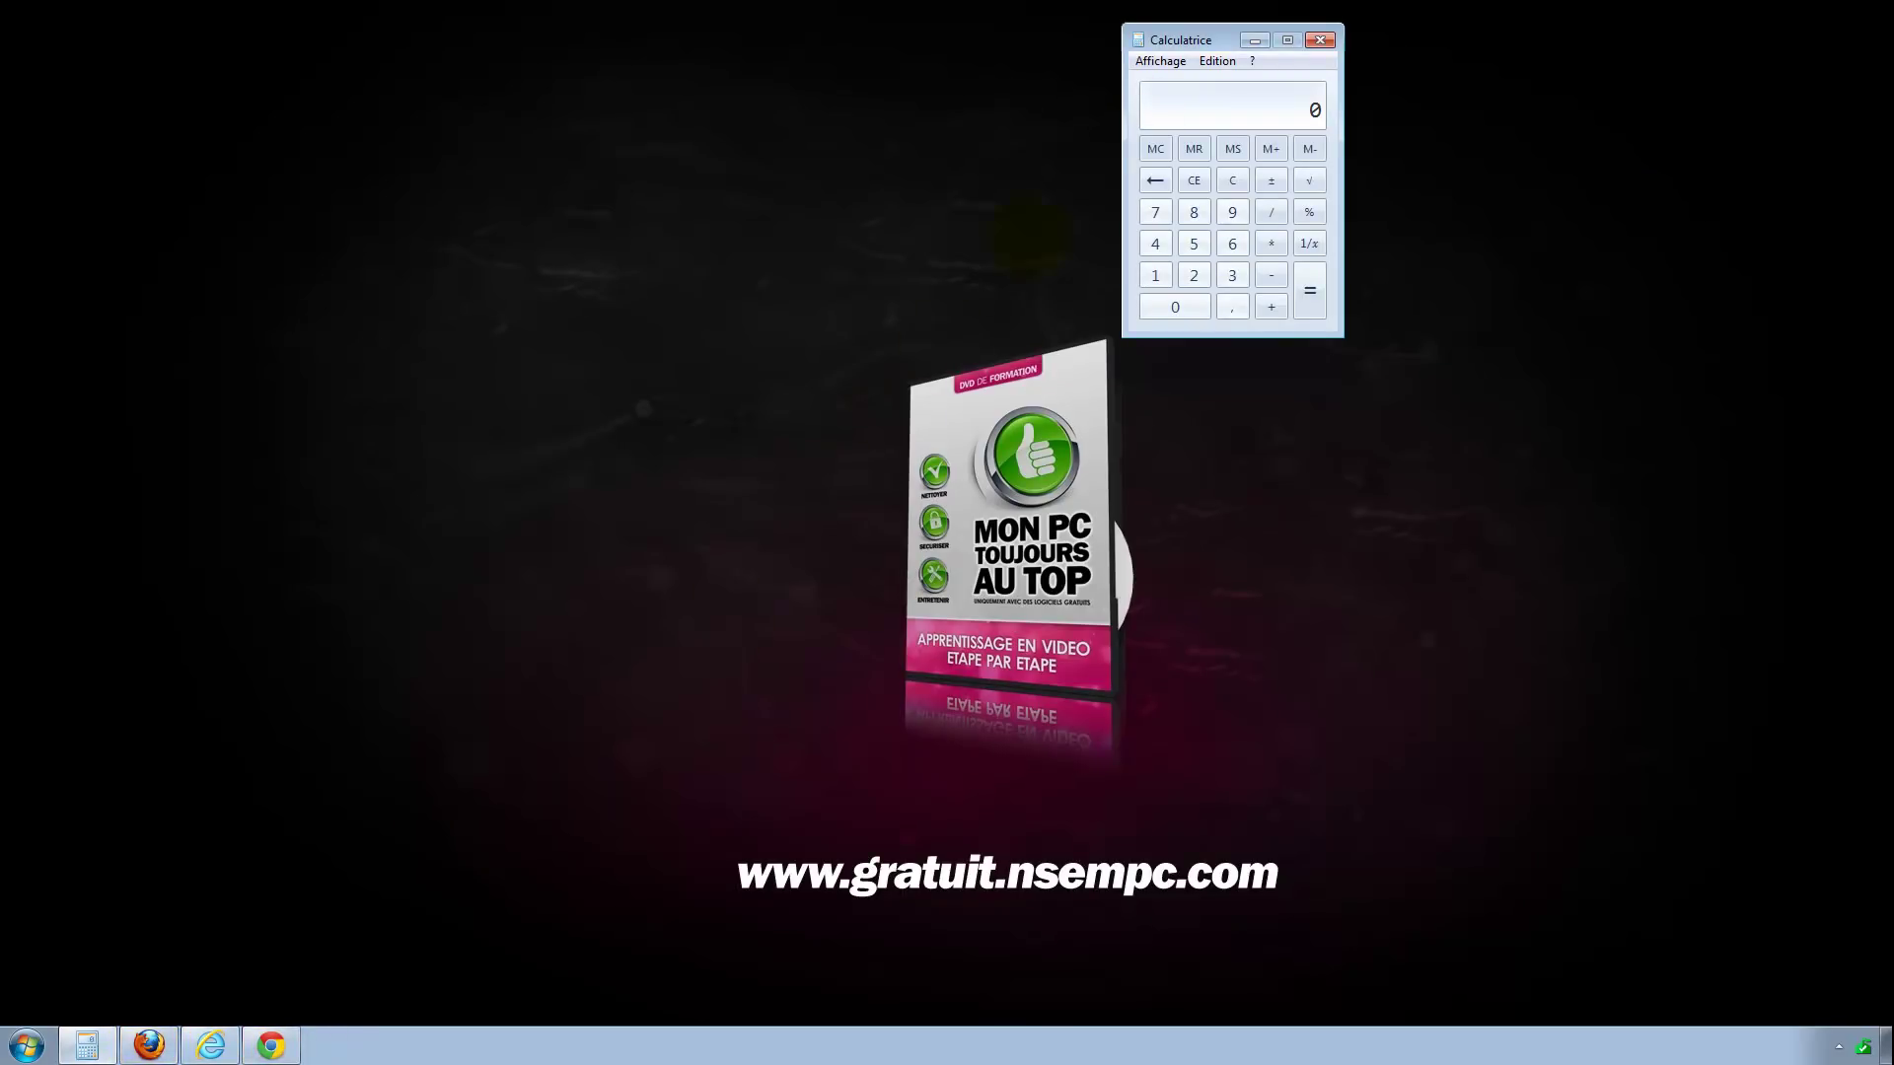
pyautogui.moveTo(1199, 42); pyautogui.dragTo(815, 298)
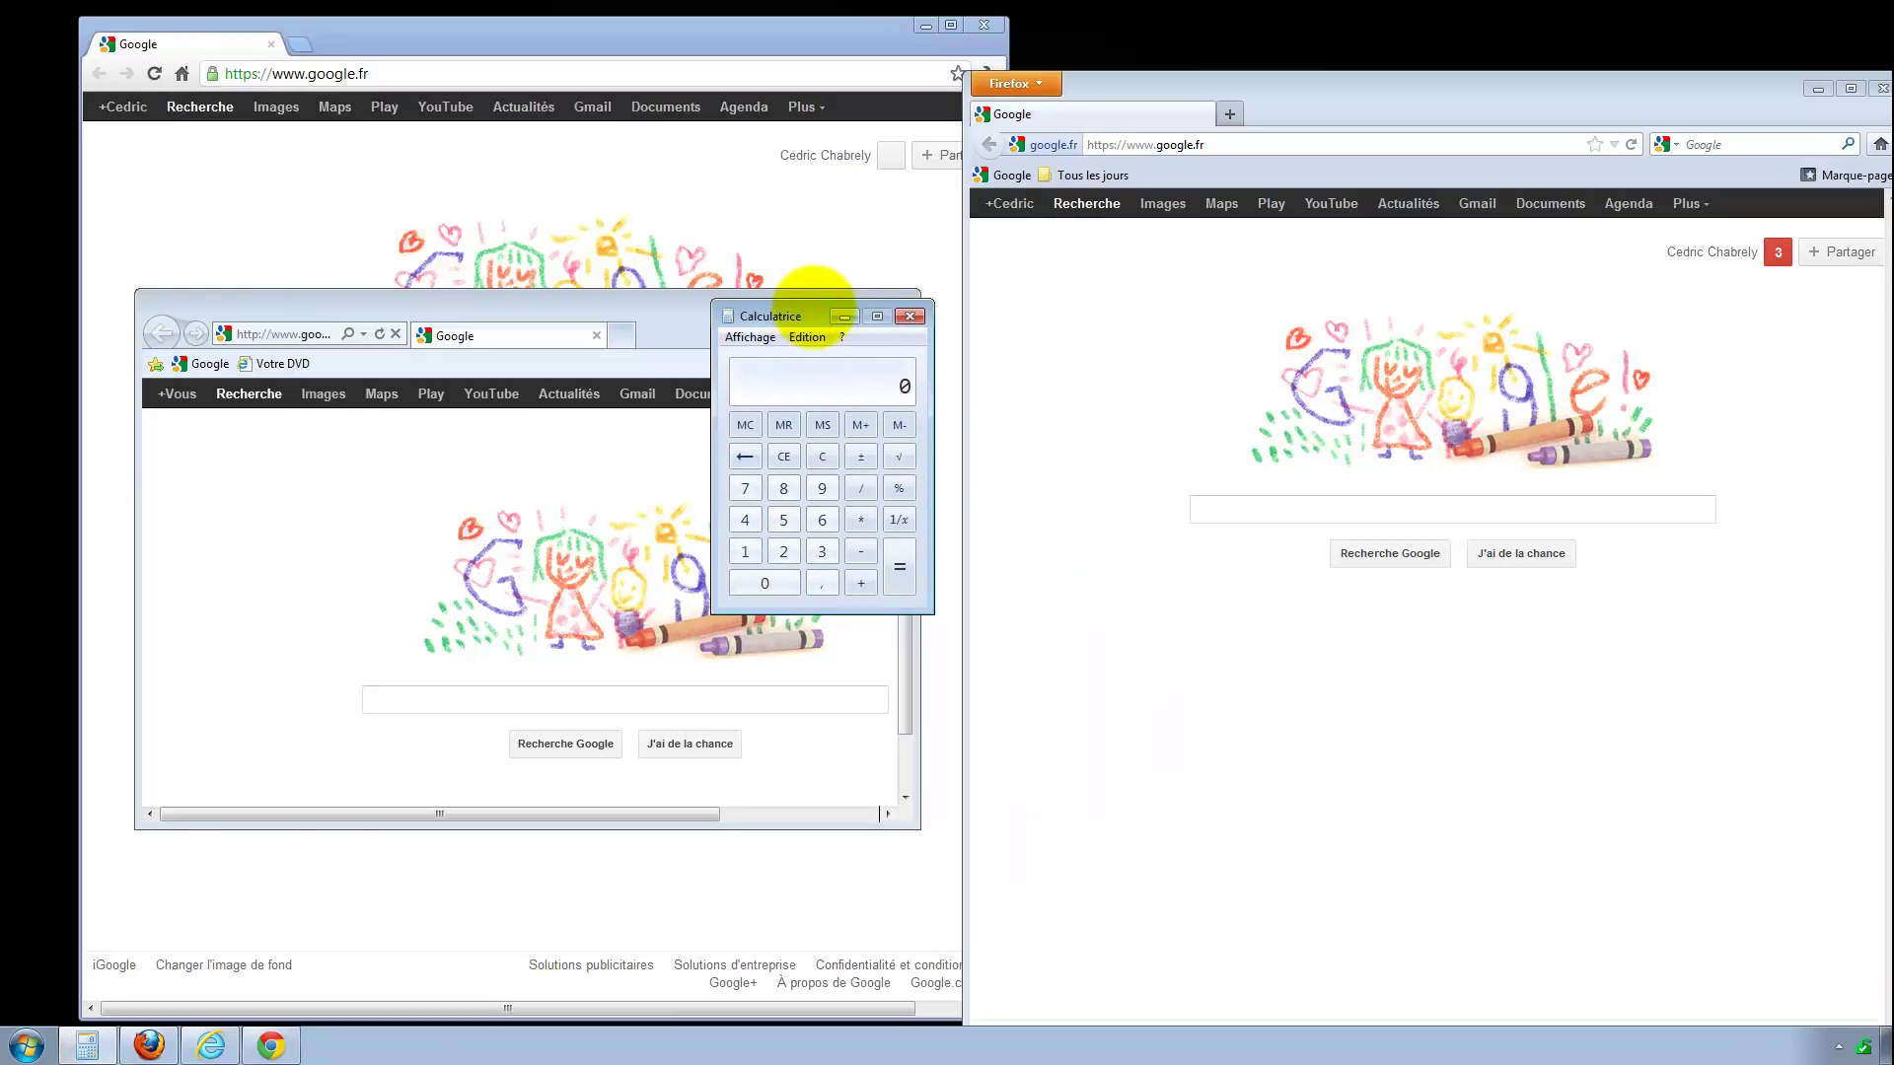
# Close Calculatrice, the three browser windows and the Système information window
pyautogui.click(909, 315)
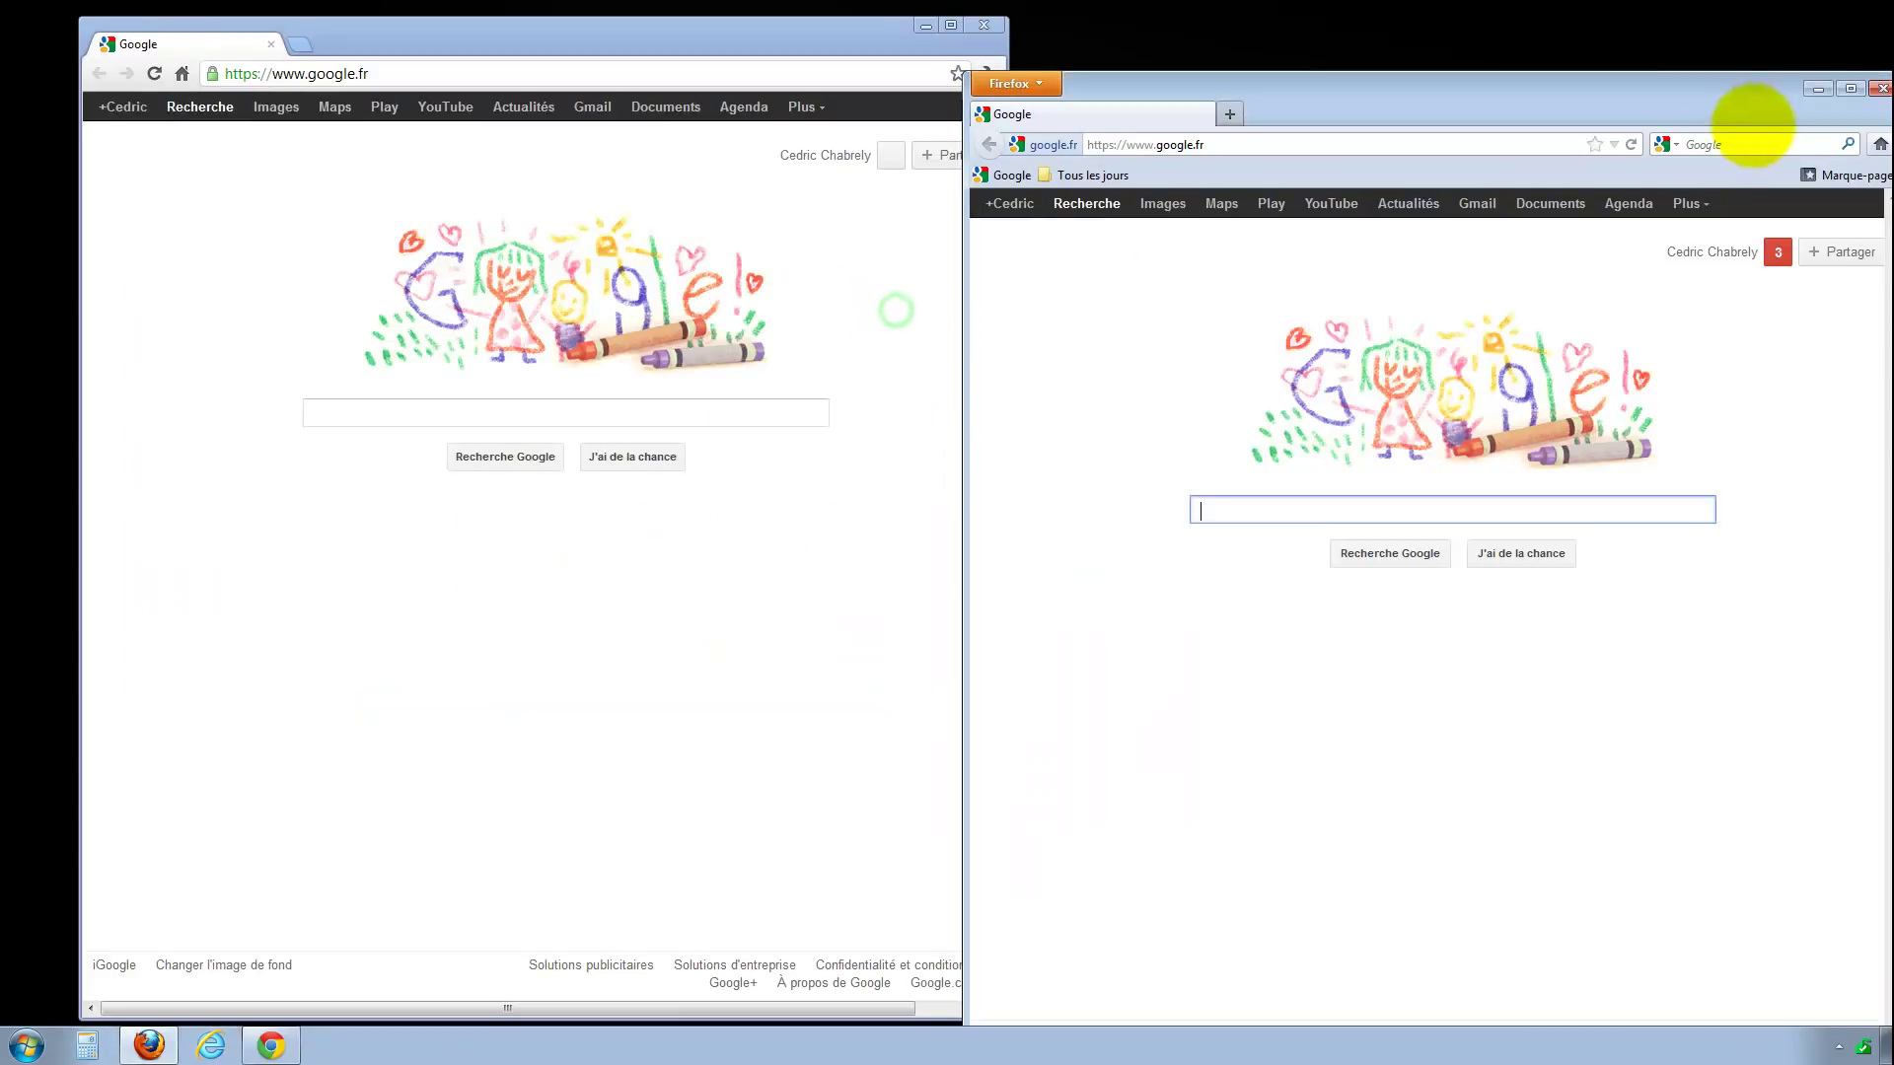
pyautogui.click(1884, 88)
pyautogui.click(984, 25)
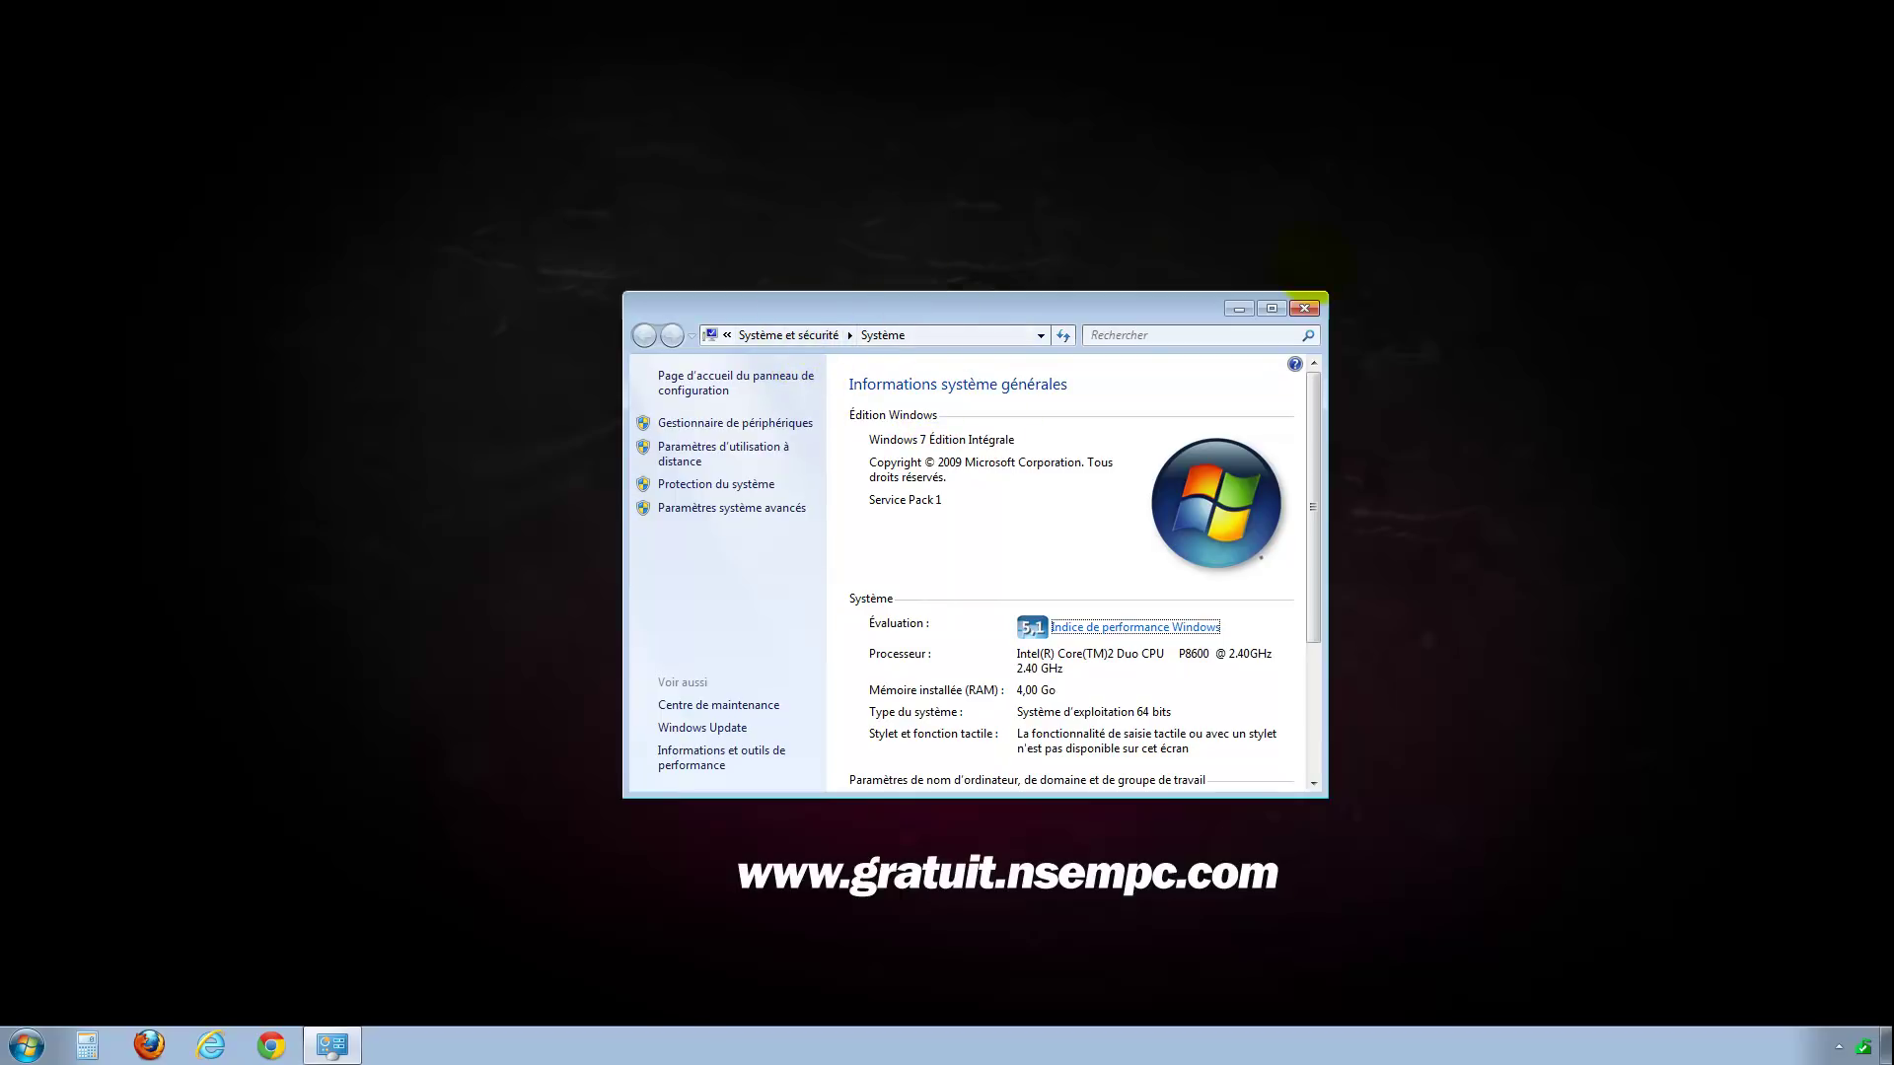
pyautogui.click(1304, 307)
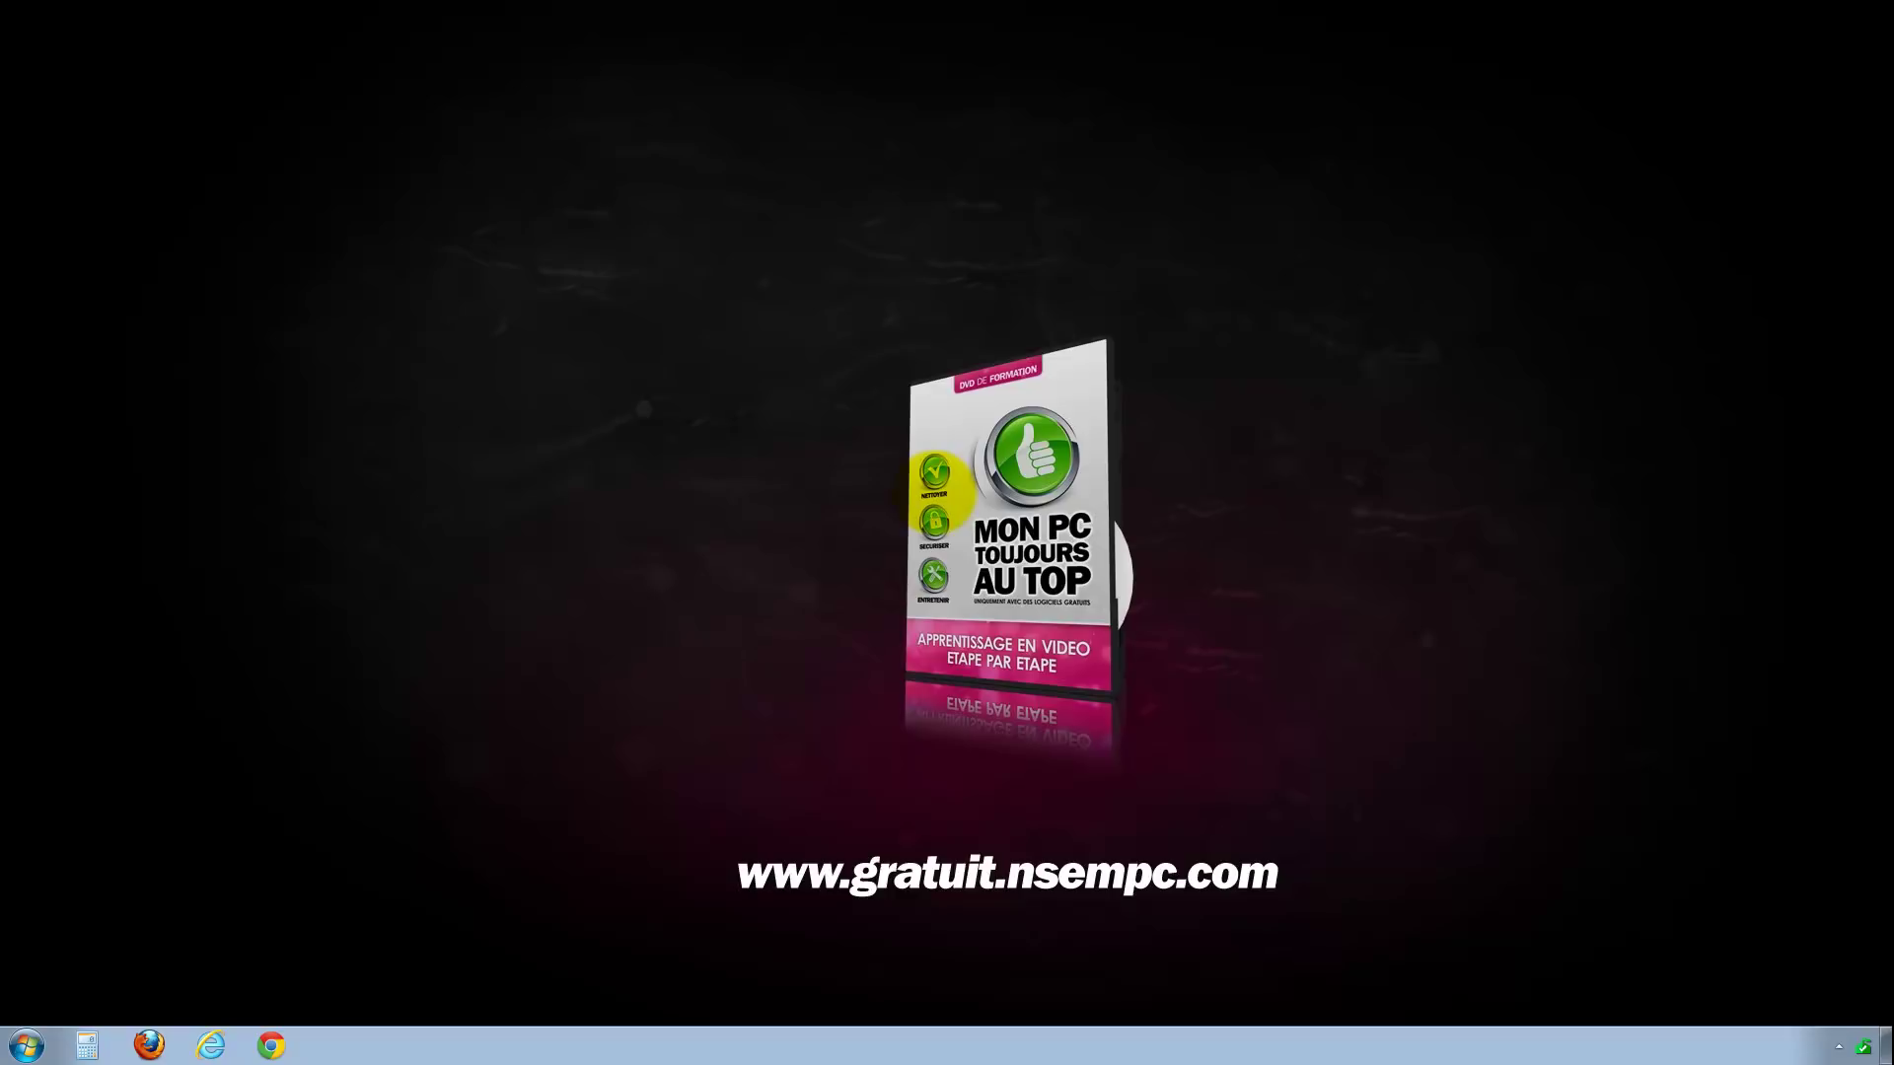
pyautogui.press('super+r')
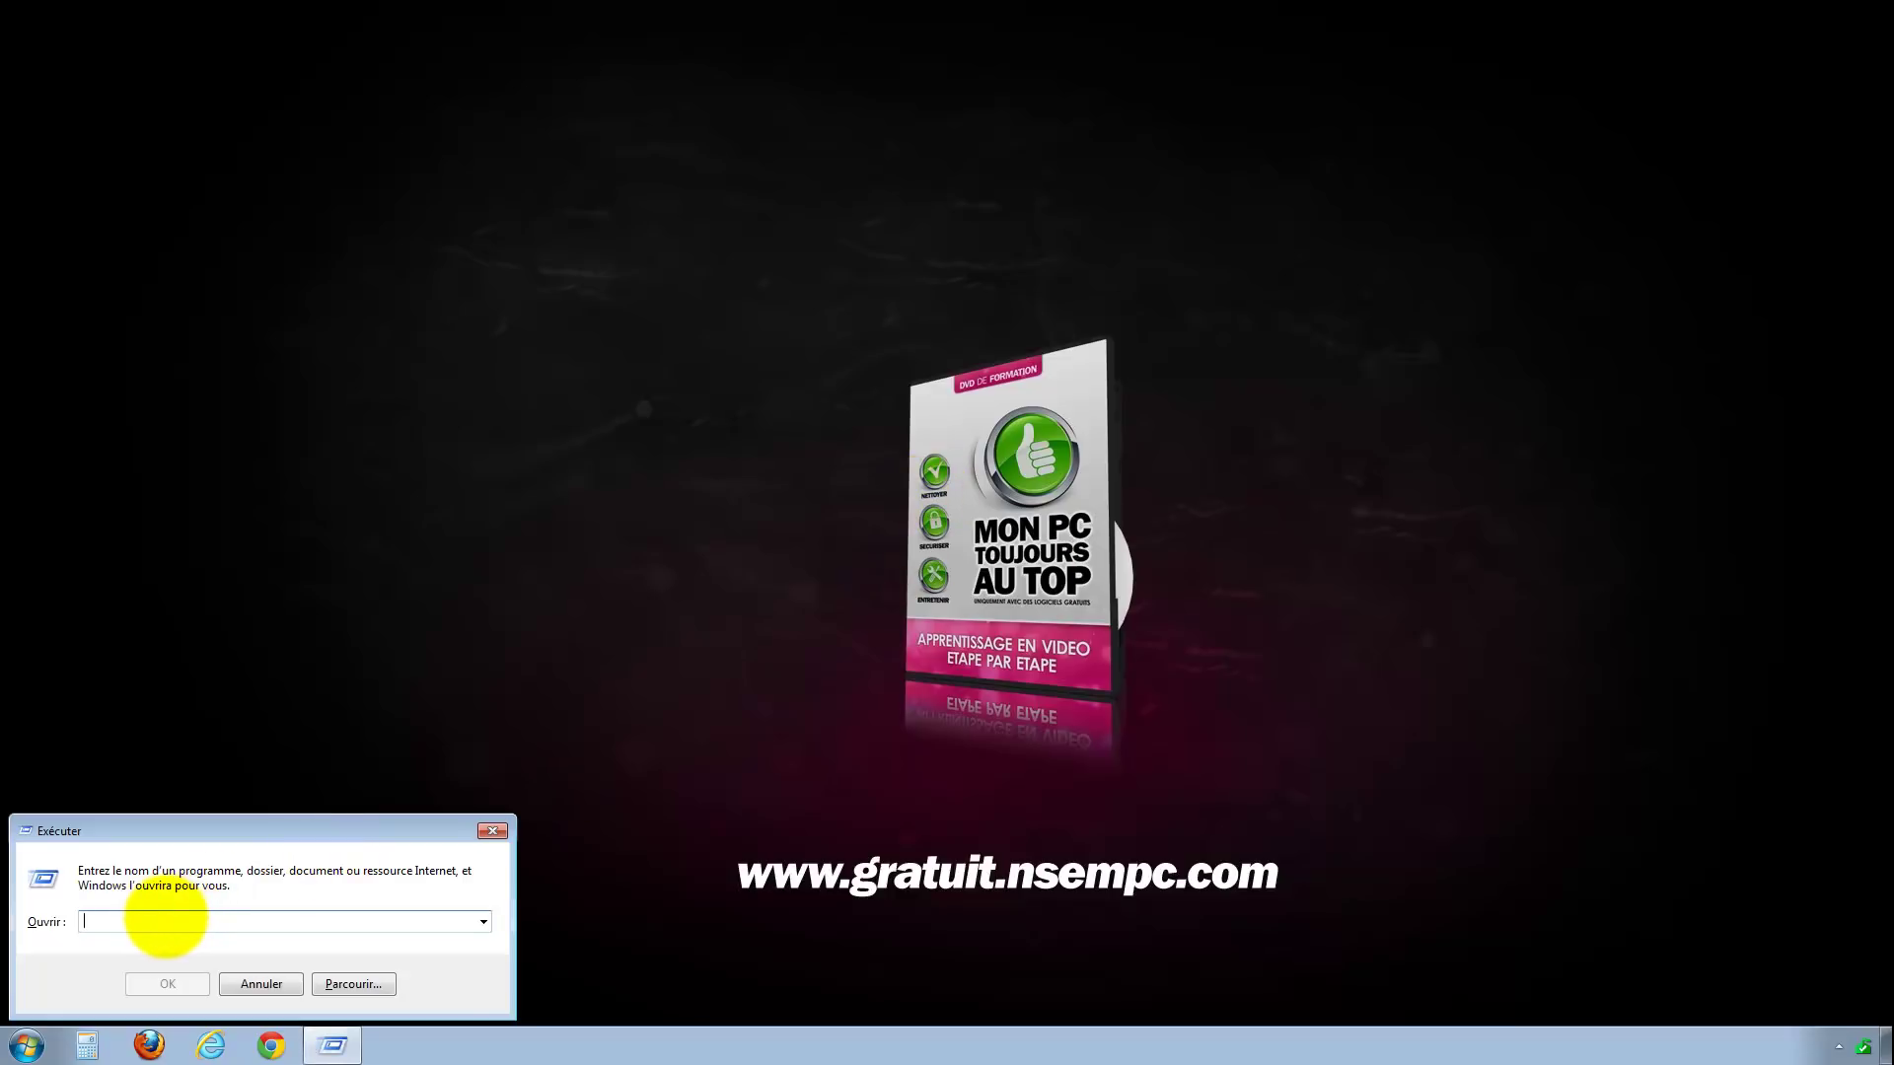
pyautogui.write('cmd')
pyautogui.press('Return')
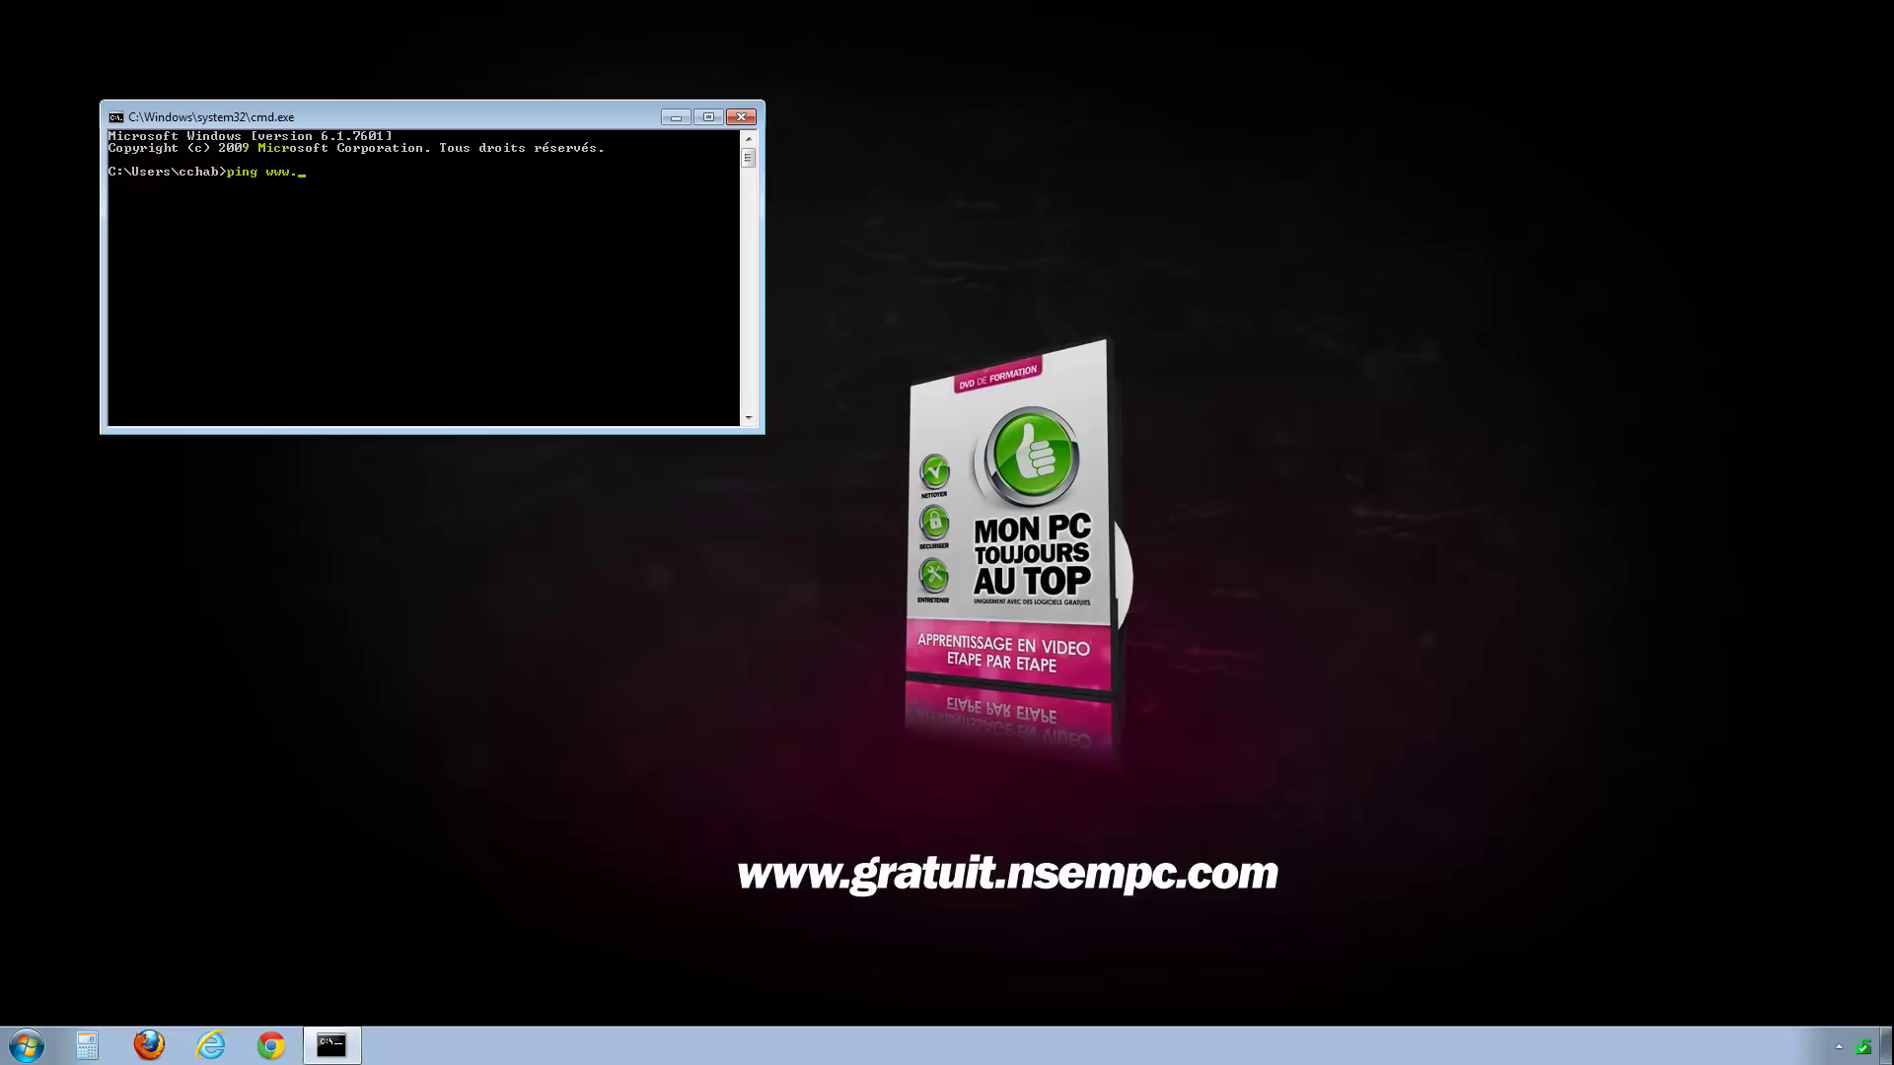
pyautogui.press('Return')
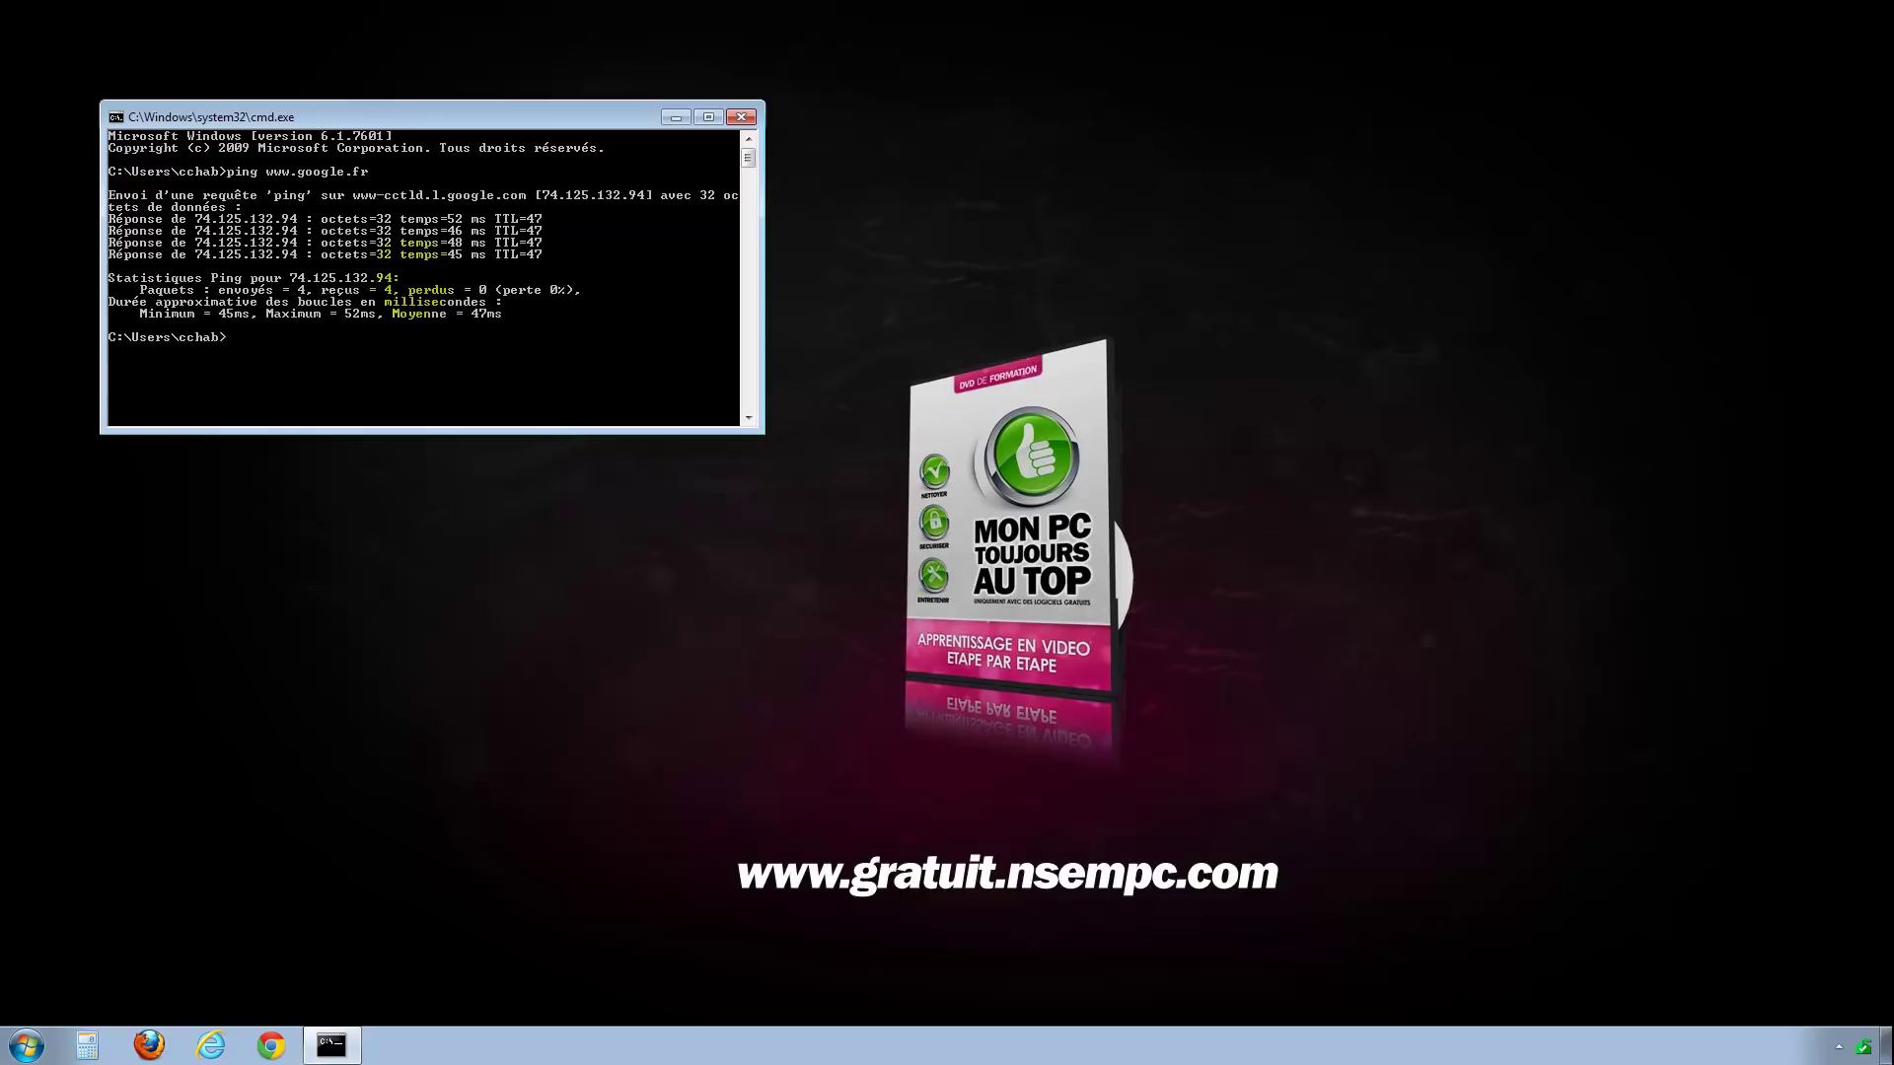
pyautogui.click(740, 117)
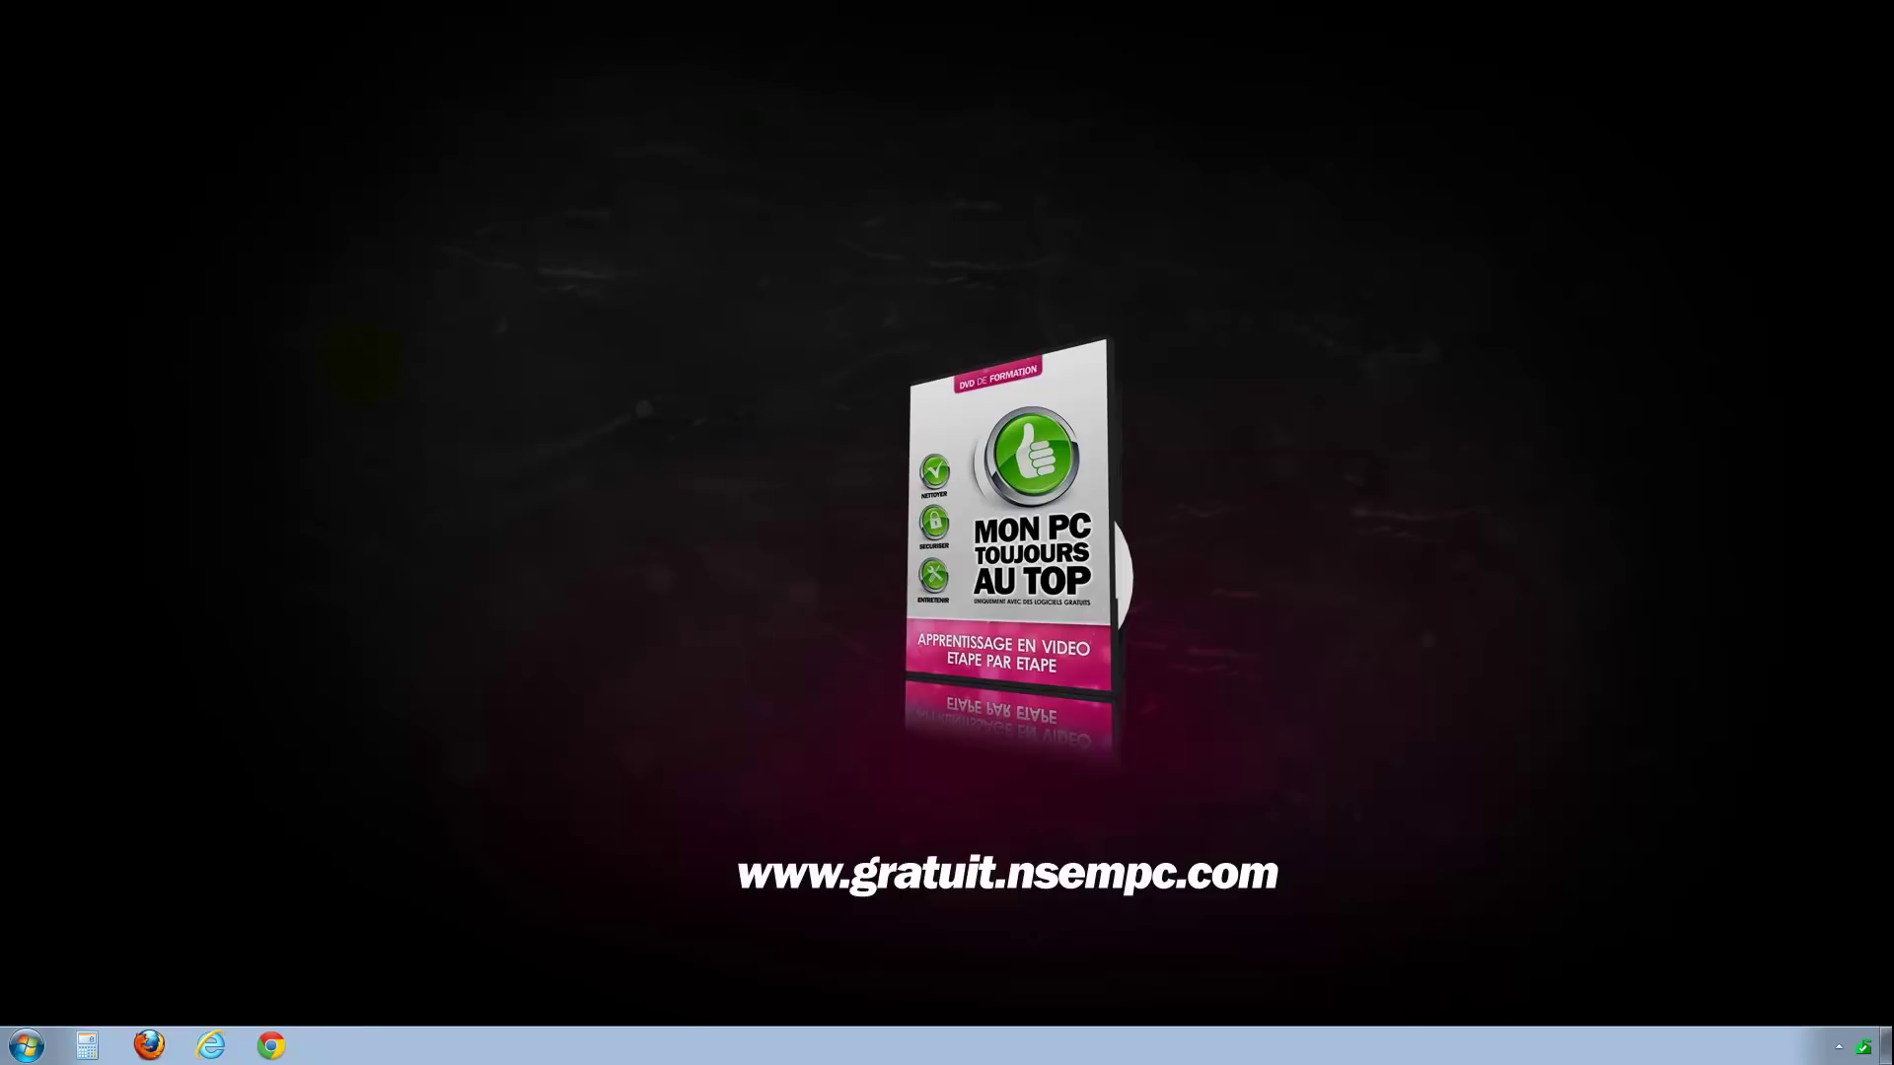
# Open and dismiss the Run dialog, and check where the Exécuter entry sits in the Start menu
pyautogui.press('super+r')
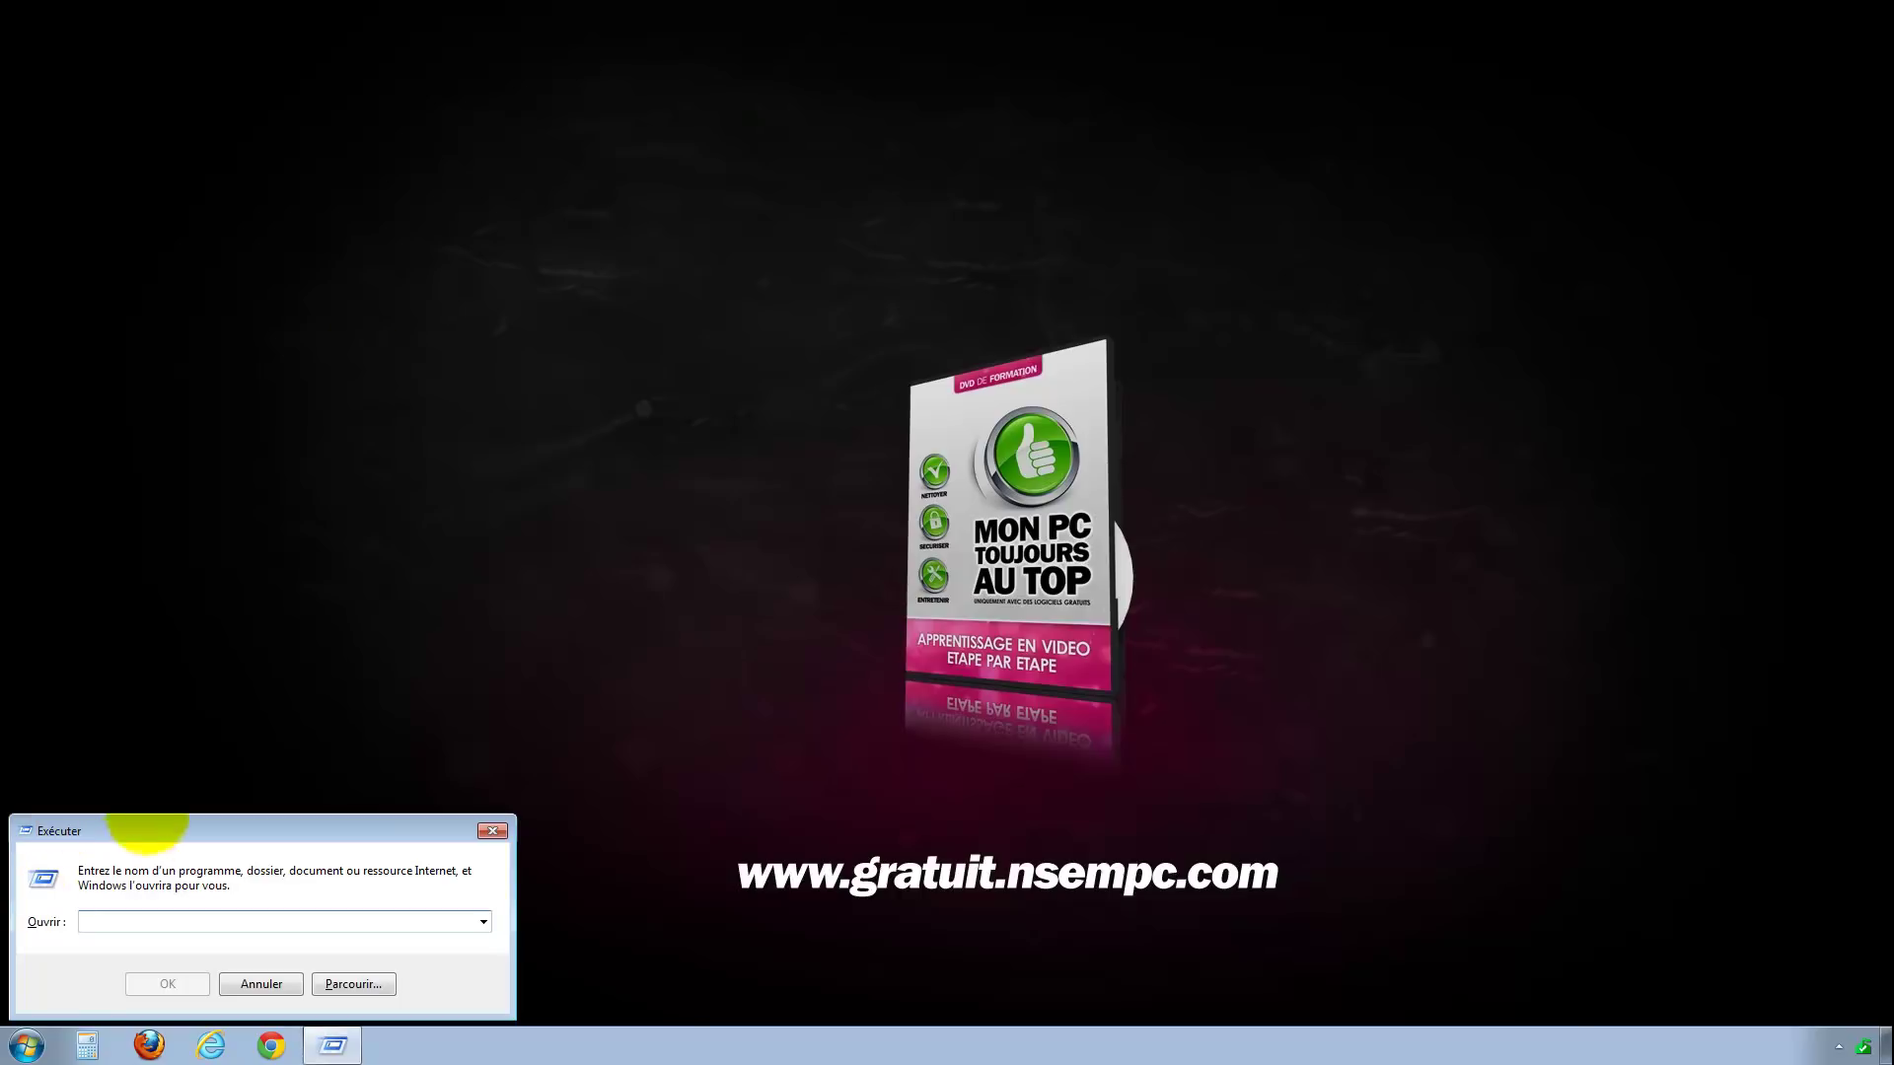
pyautogui.click(493, 831)
pyautogui.click(26, 1045)
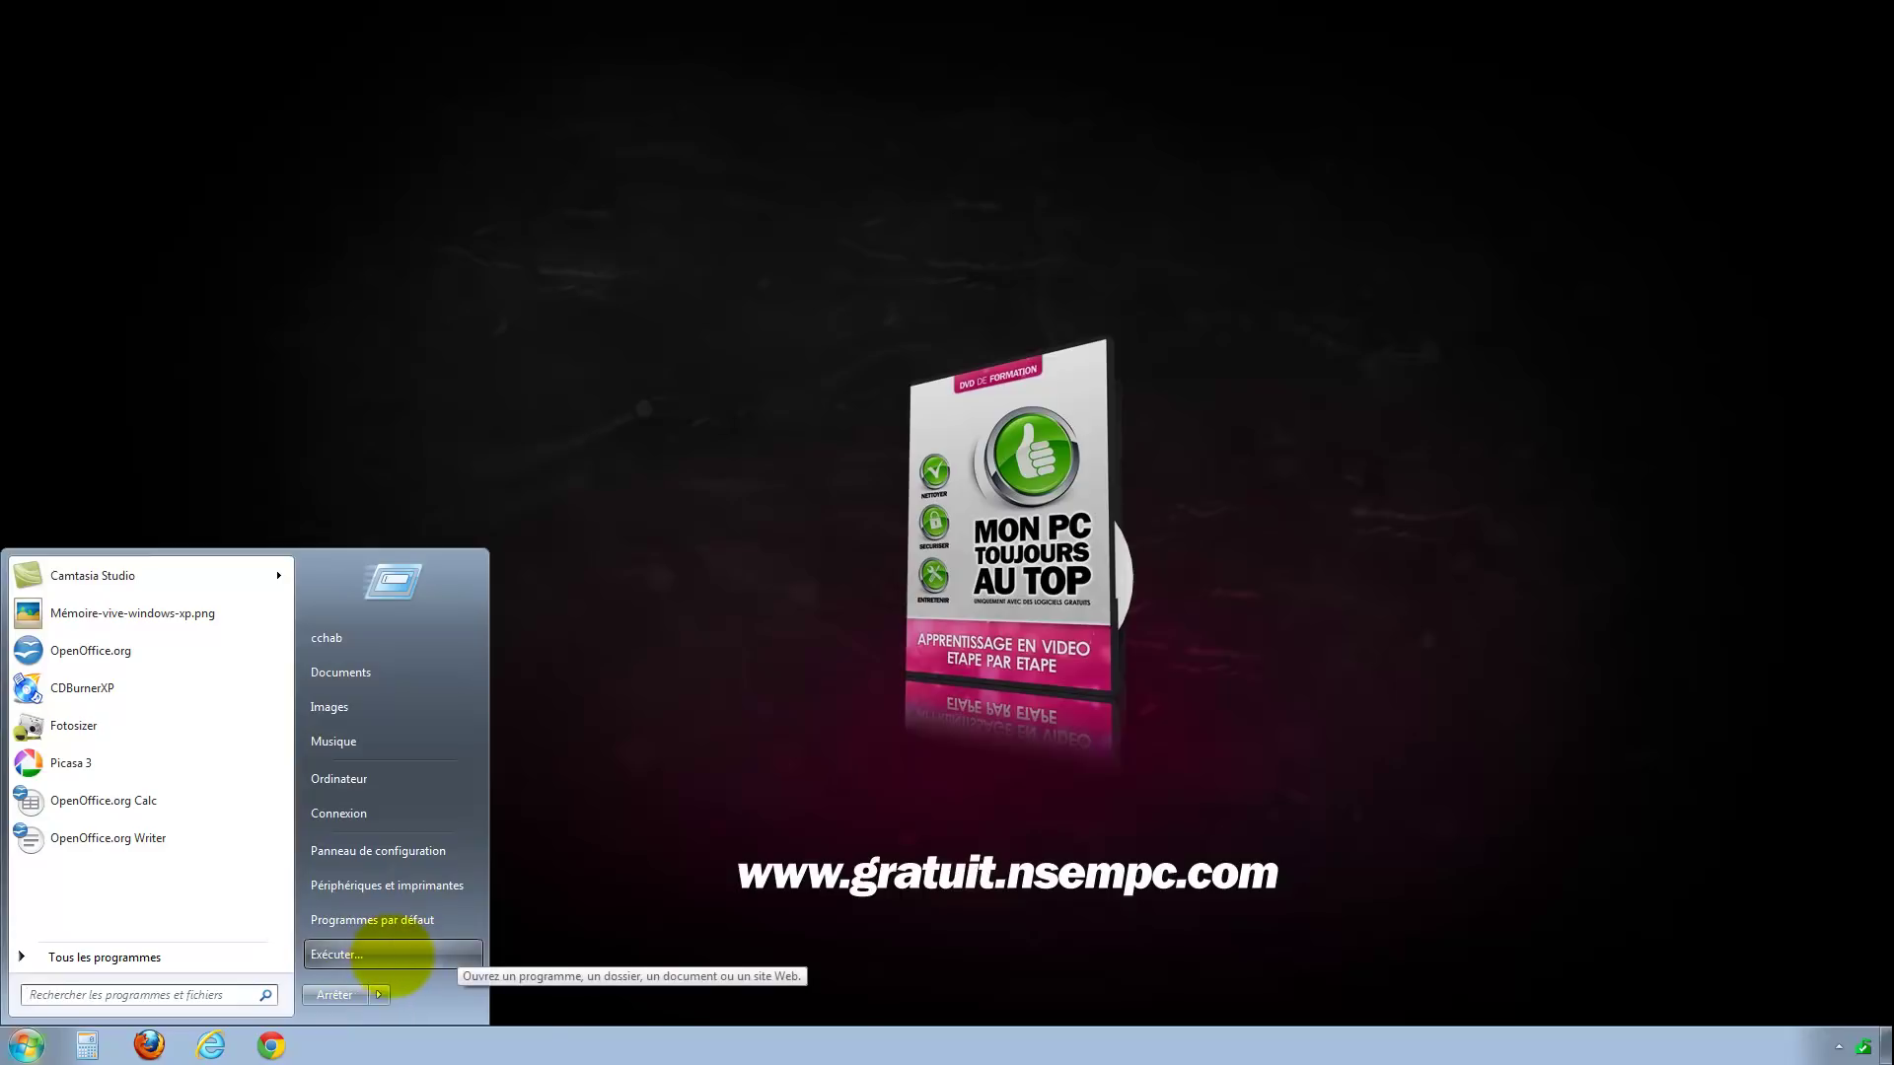
# Turn off the Commande Exécuter option in the Start menu customisation and apply the change
pyautogui.rightClick(439, 1044)
pyautogui.click(483, 1031)
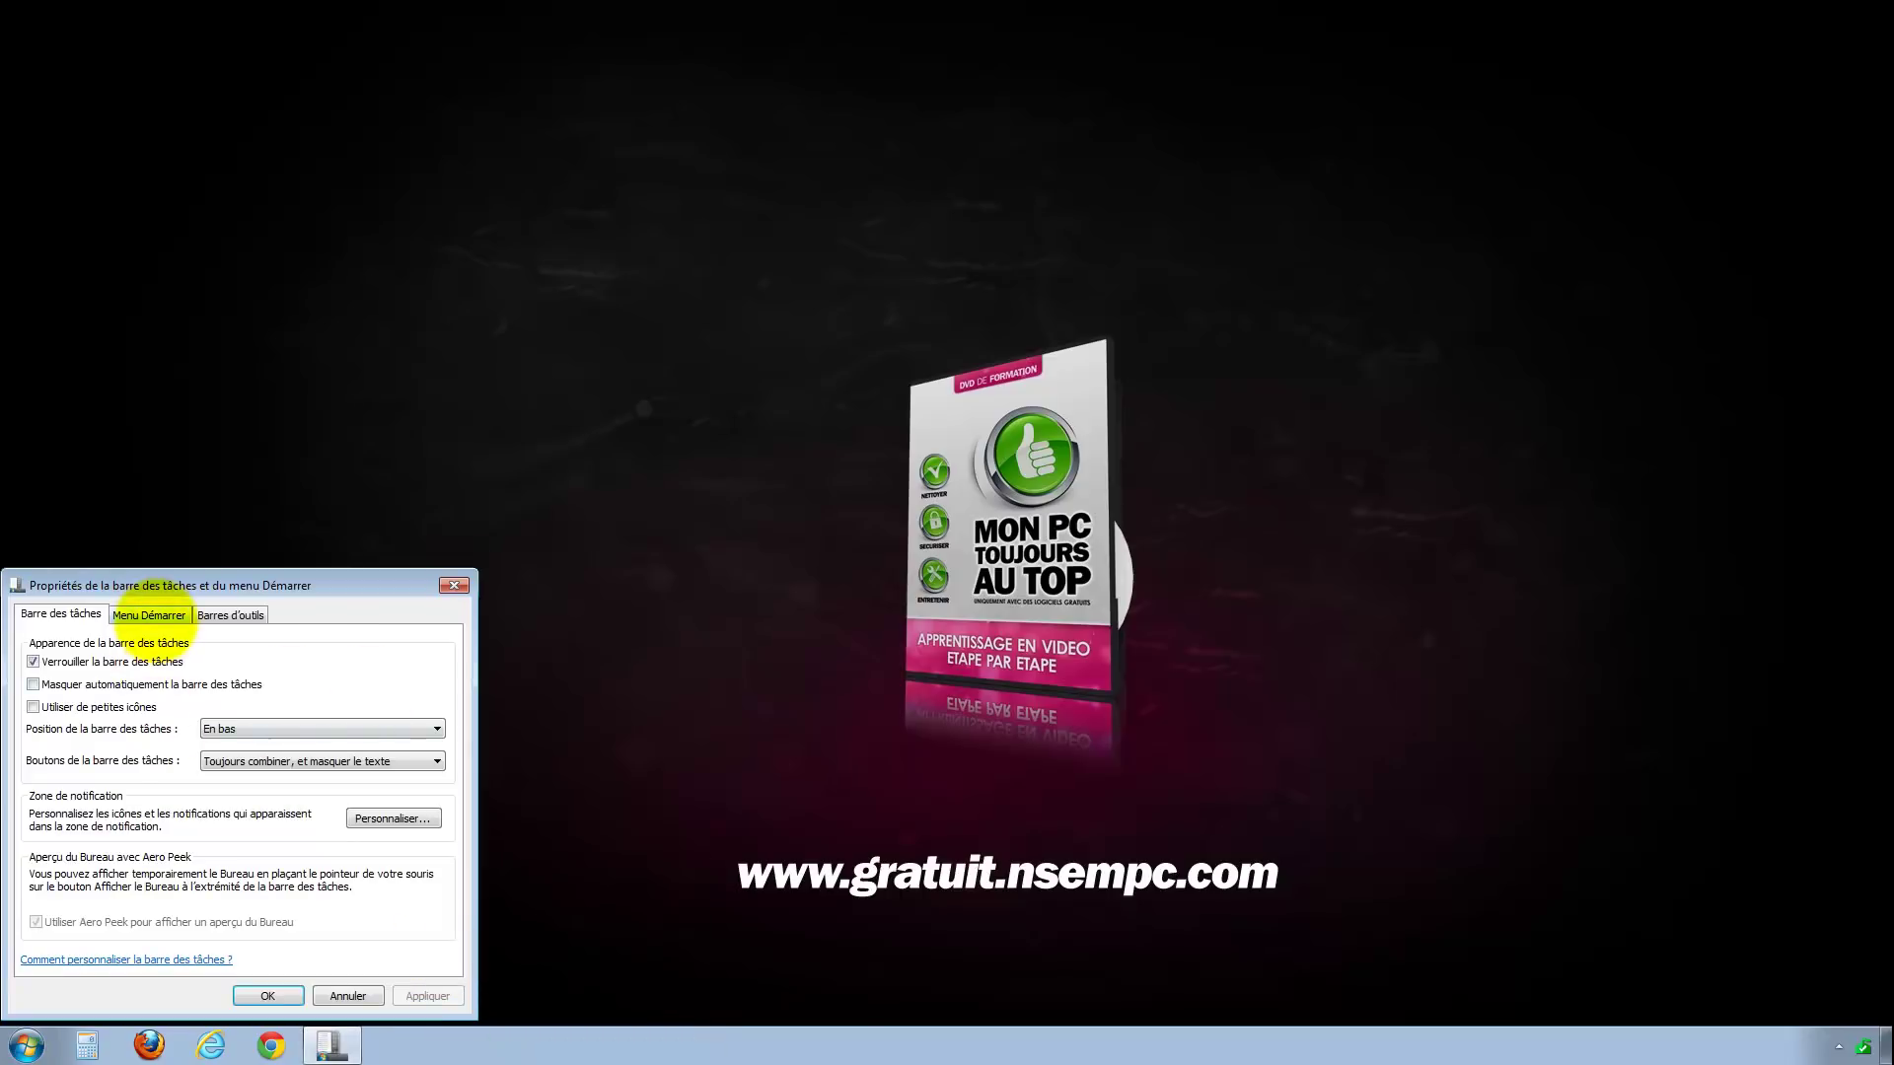
pyautogui.click(148, 615)
pyautogui.click(365, 647)
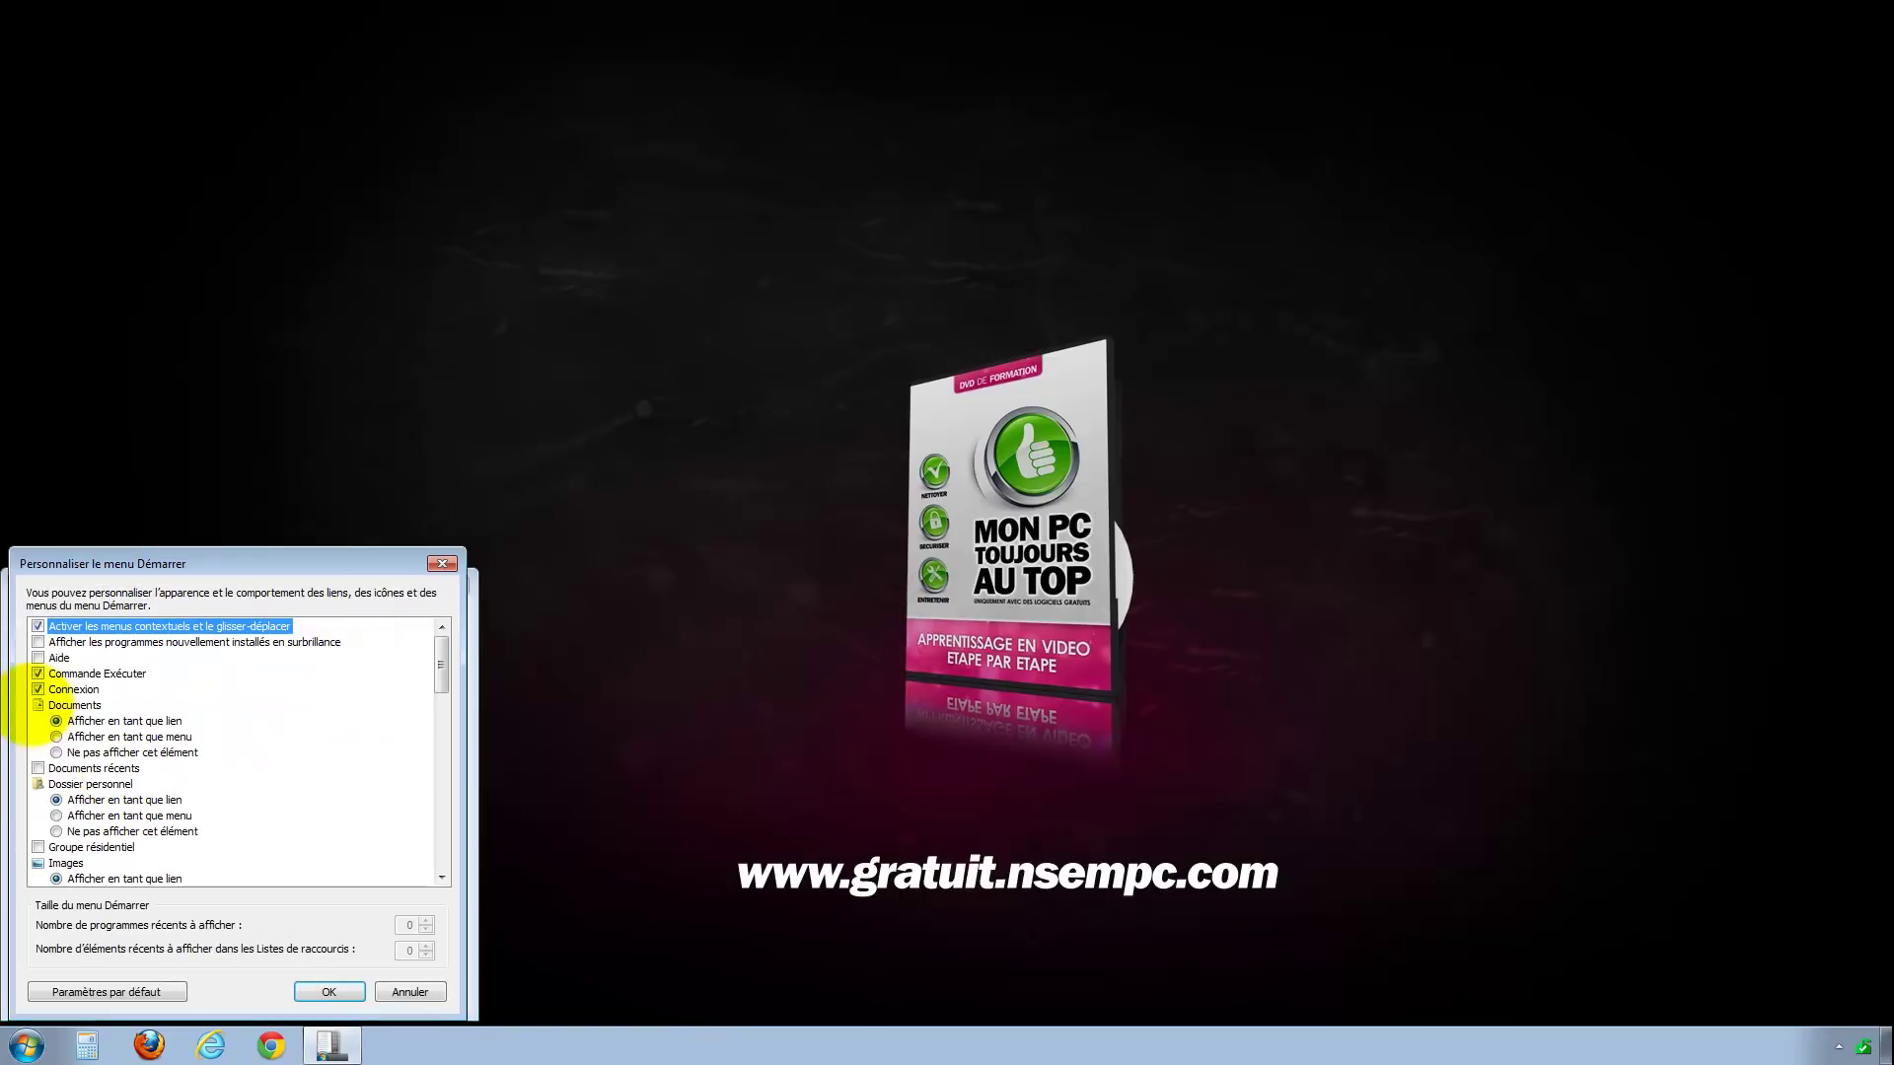
pyautogui.click(37, 674)
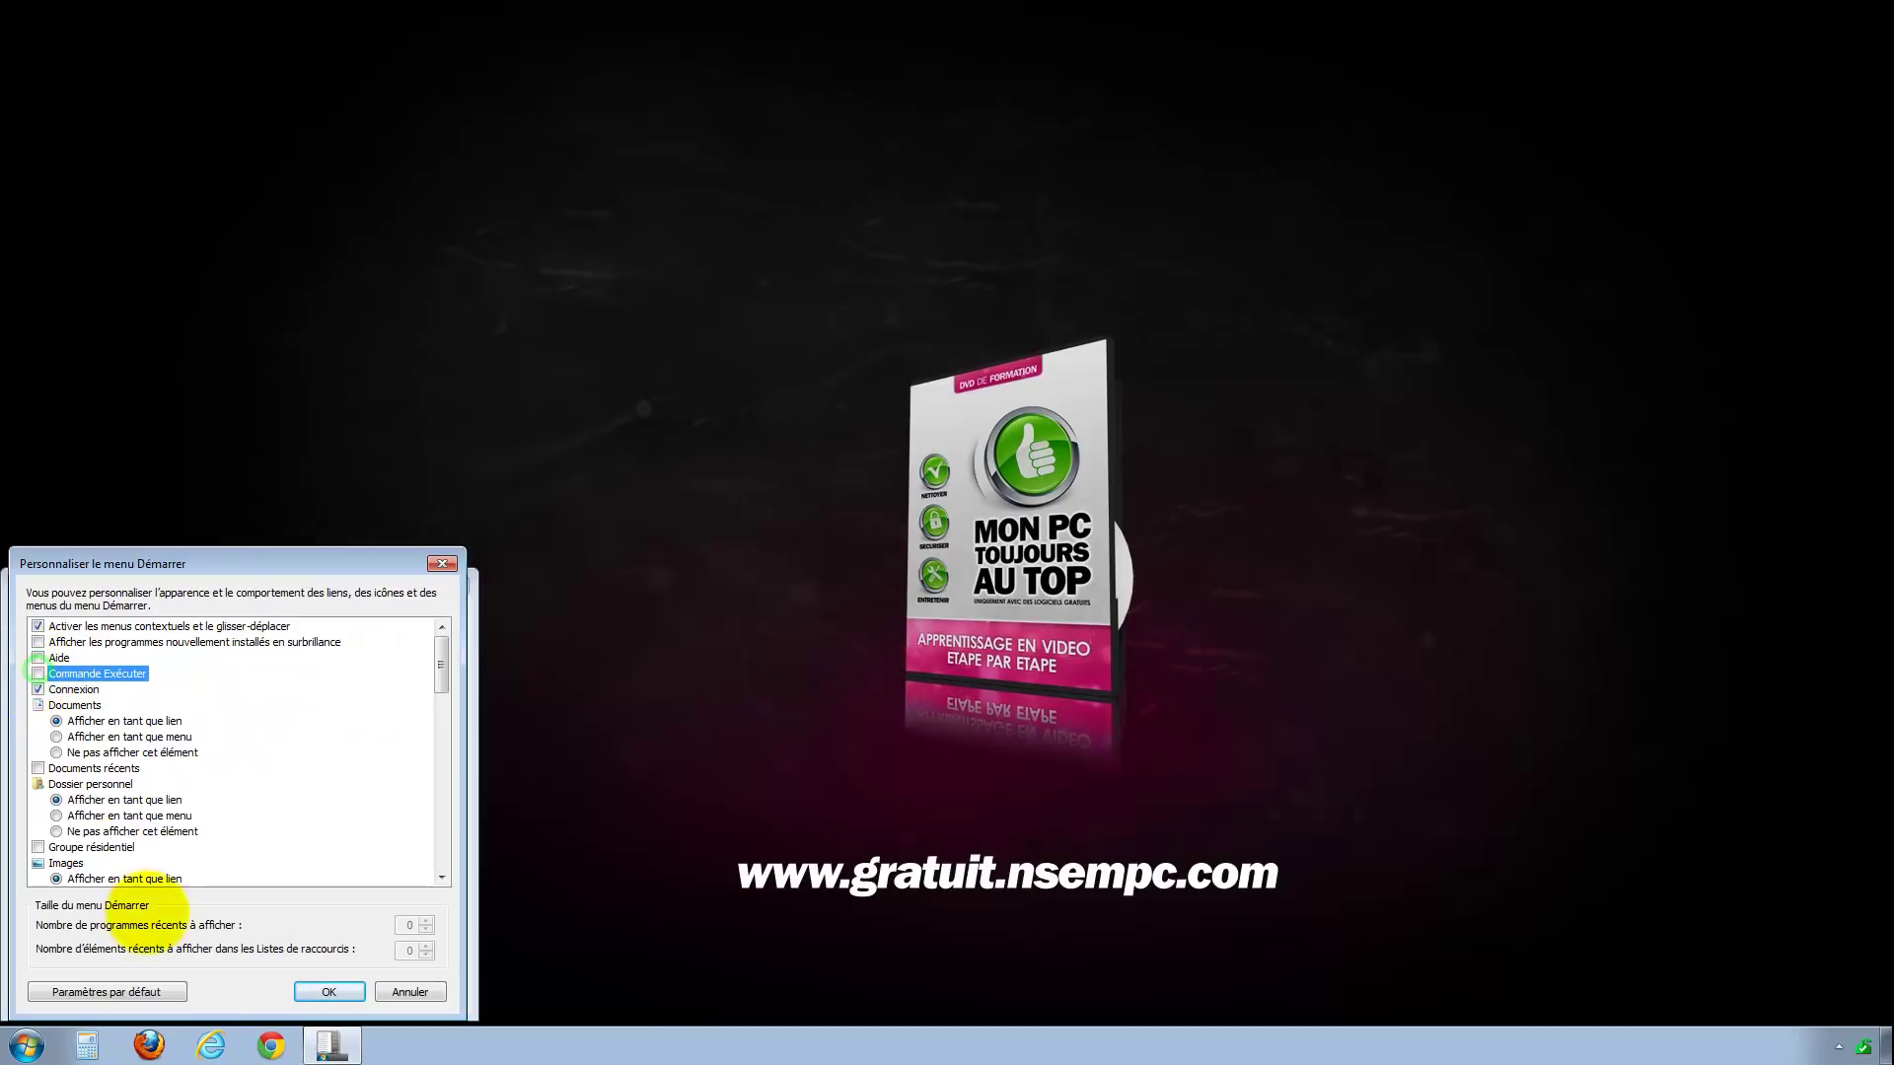
pyautogui.click(328, 992)
pyautogui.click(276, 996)
# Check the Start menu for the Exécuter entry, and open and dismiss the Run dialog with its shortcut
pyautogui.click(25, 1046)
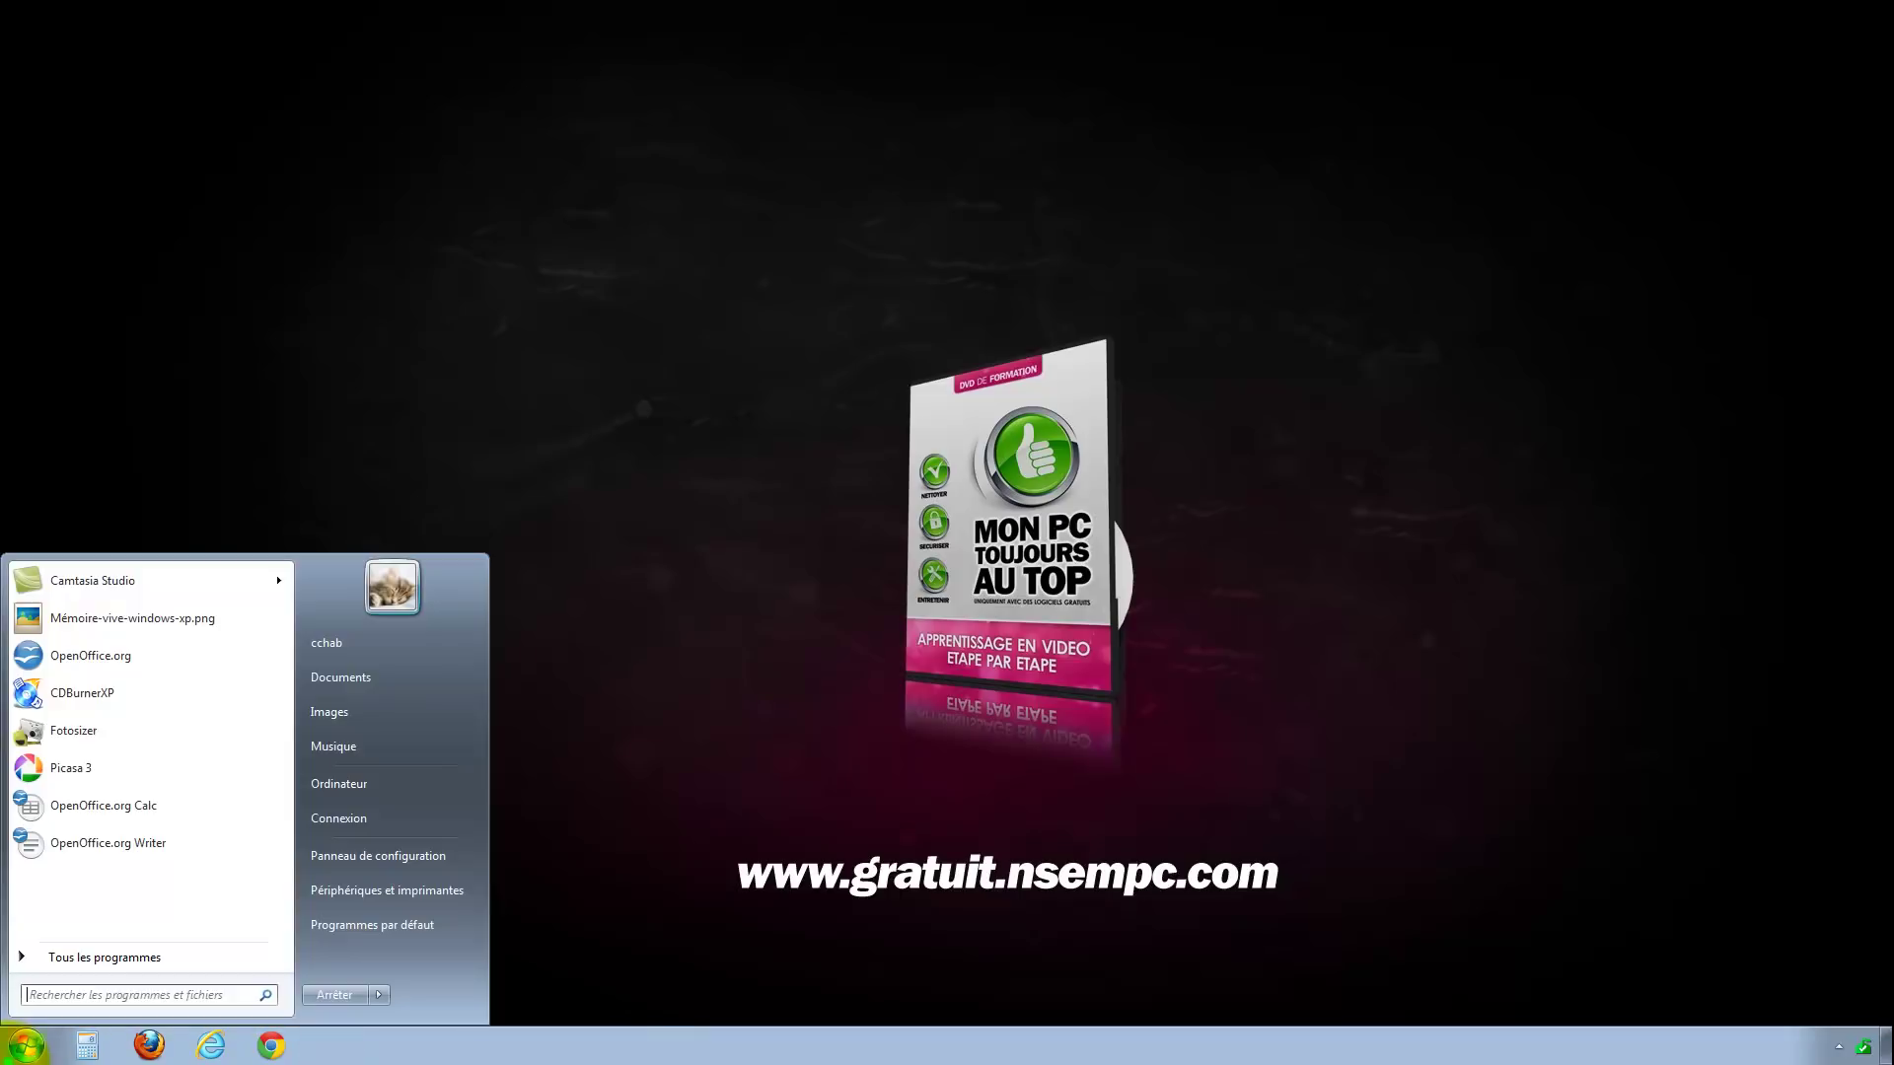
pyautogui.click(607, 891)
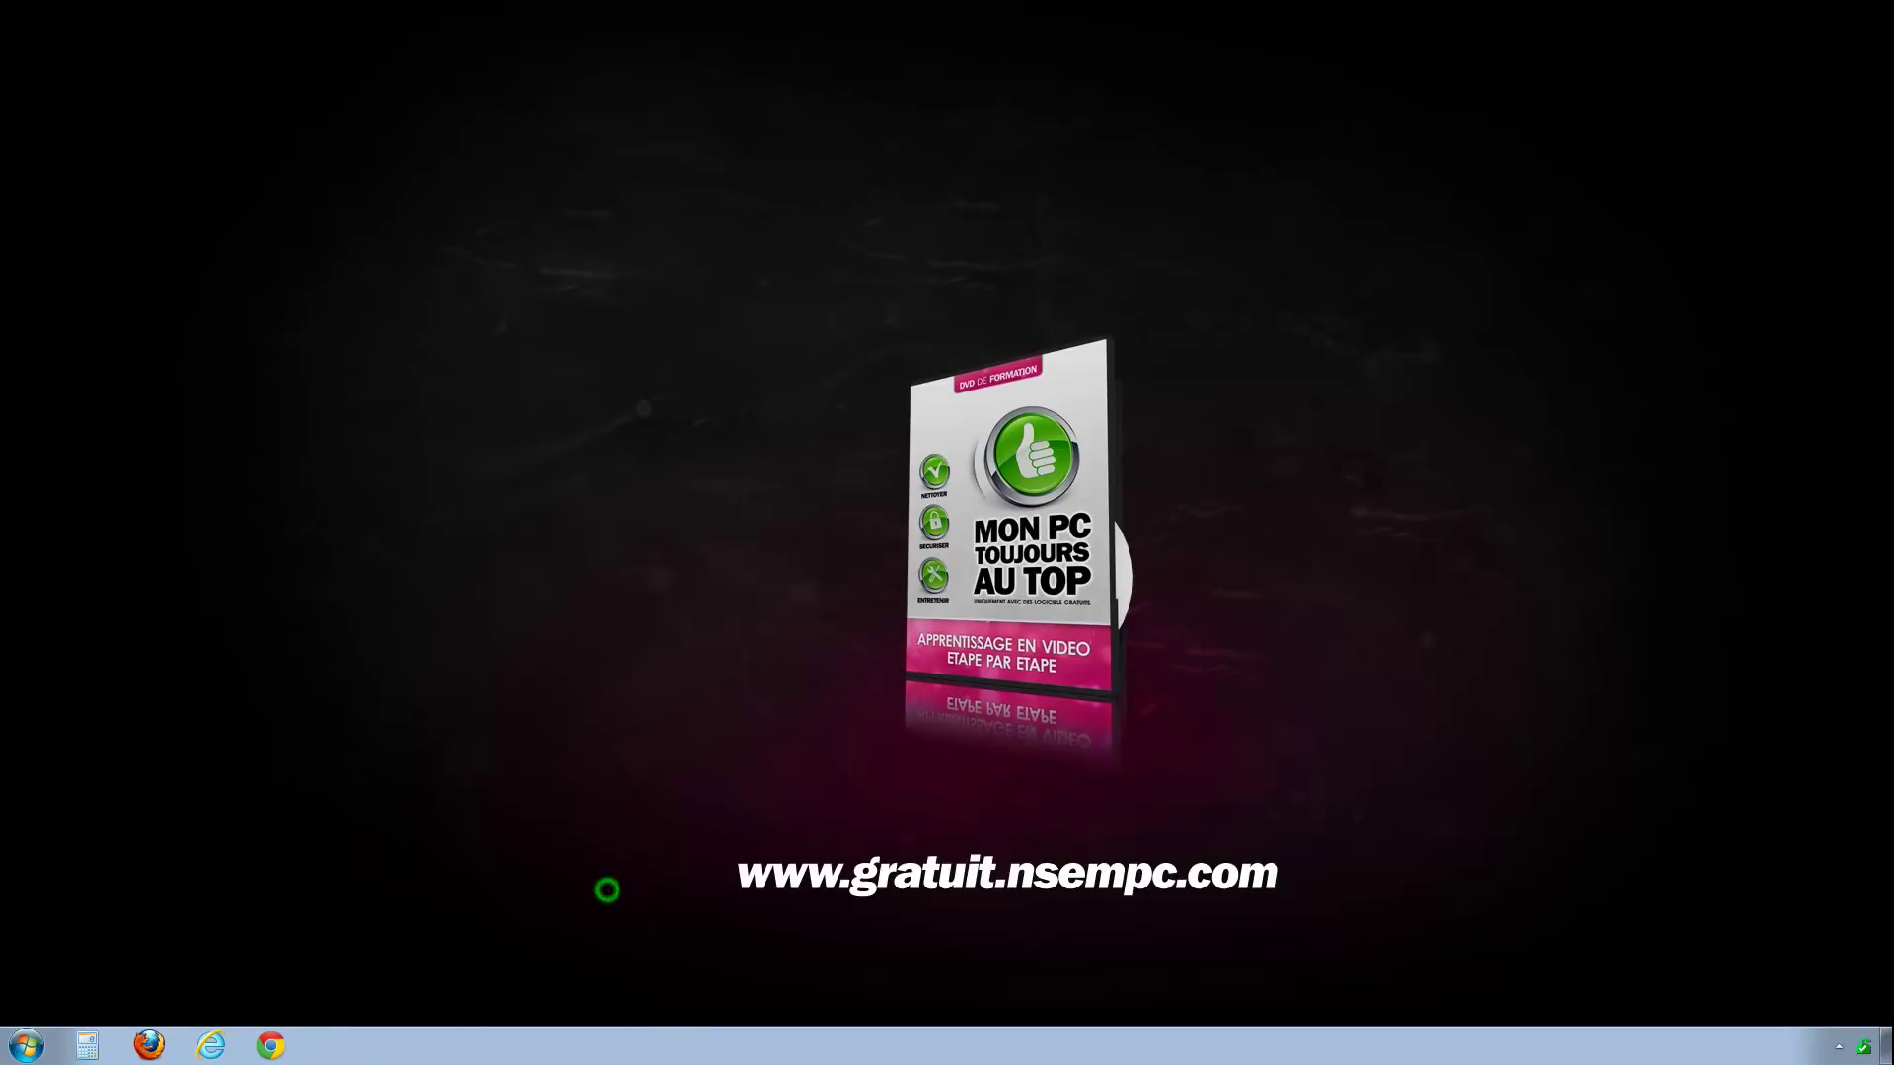
pyautogui.press('super+r')
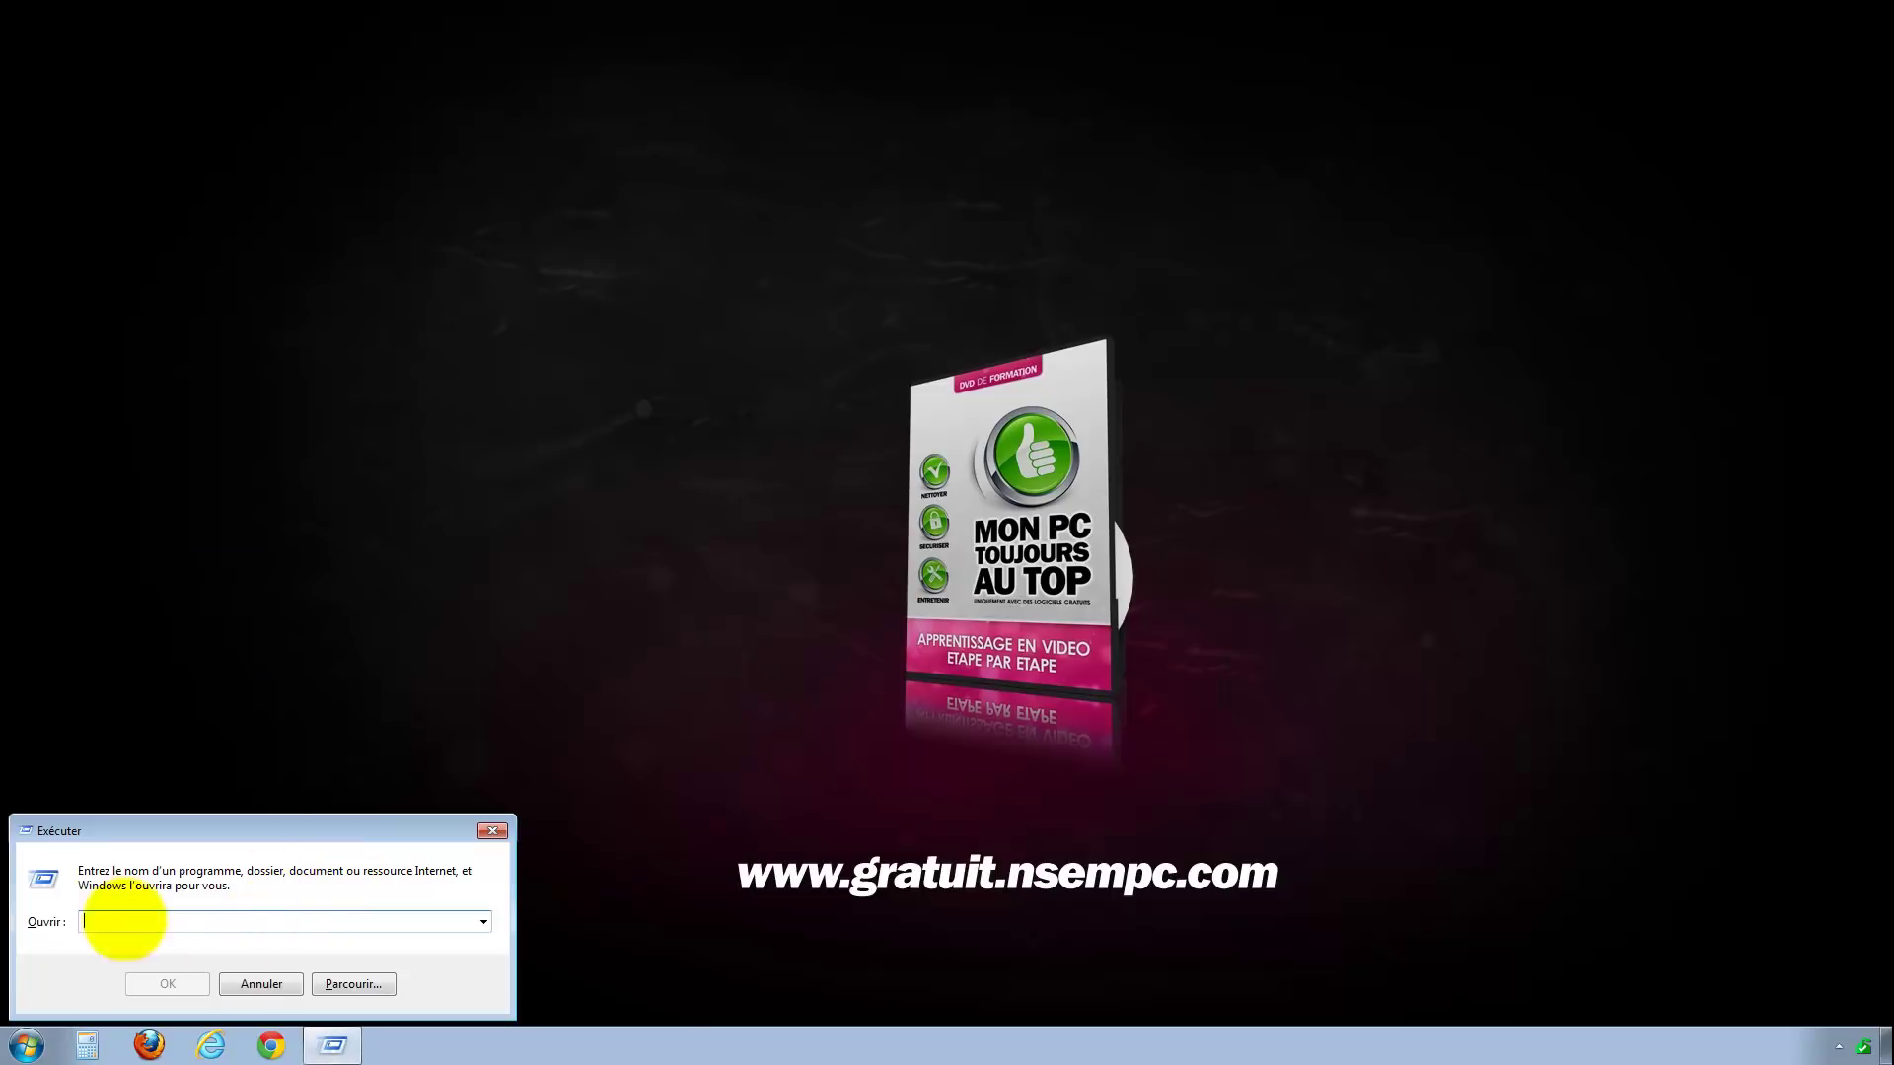
pyautogui.click(492, 830)
pyautogui.rightClick(503, 1059)
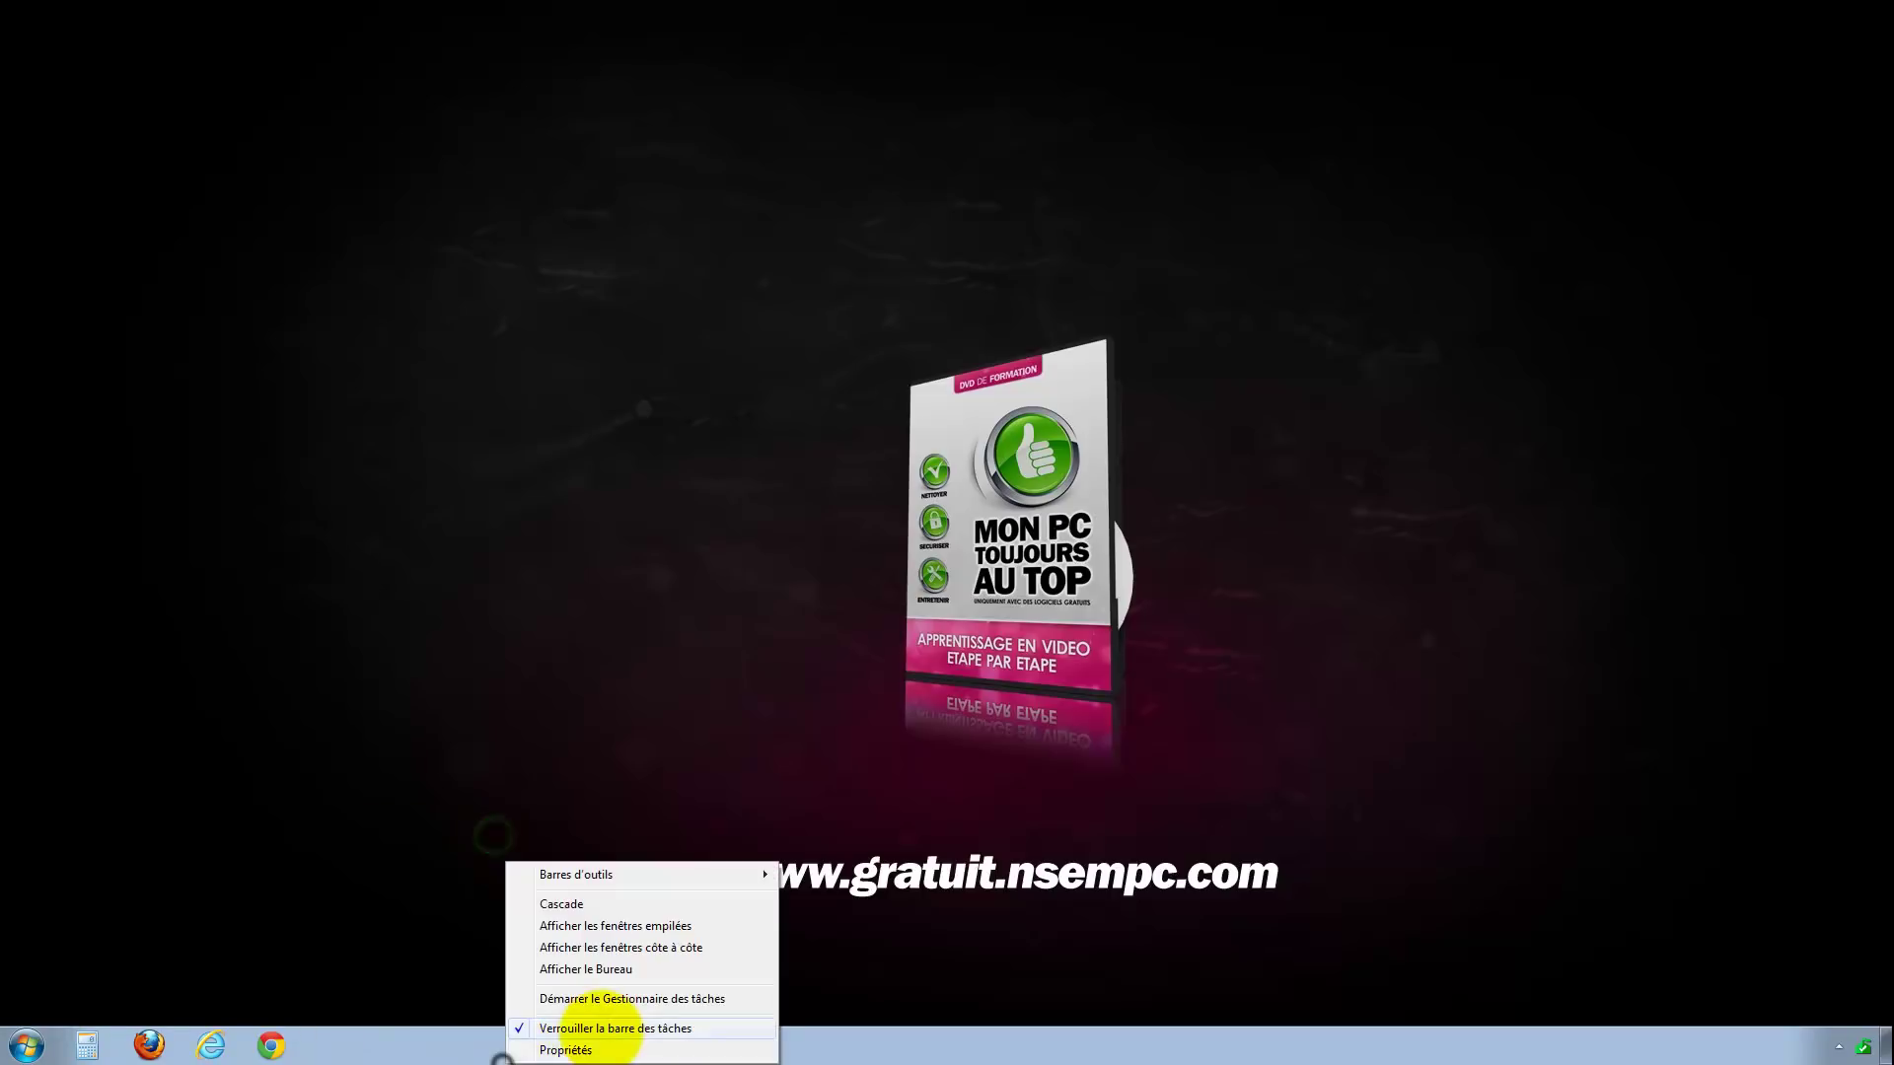
pyautogui.click(592, 998)
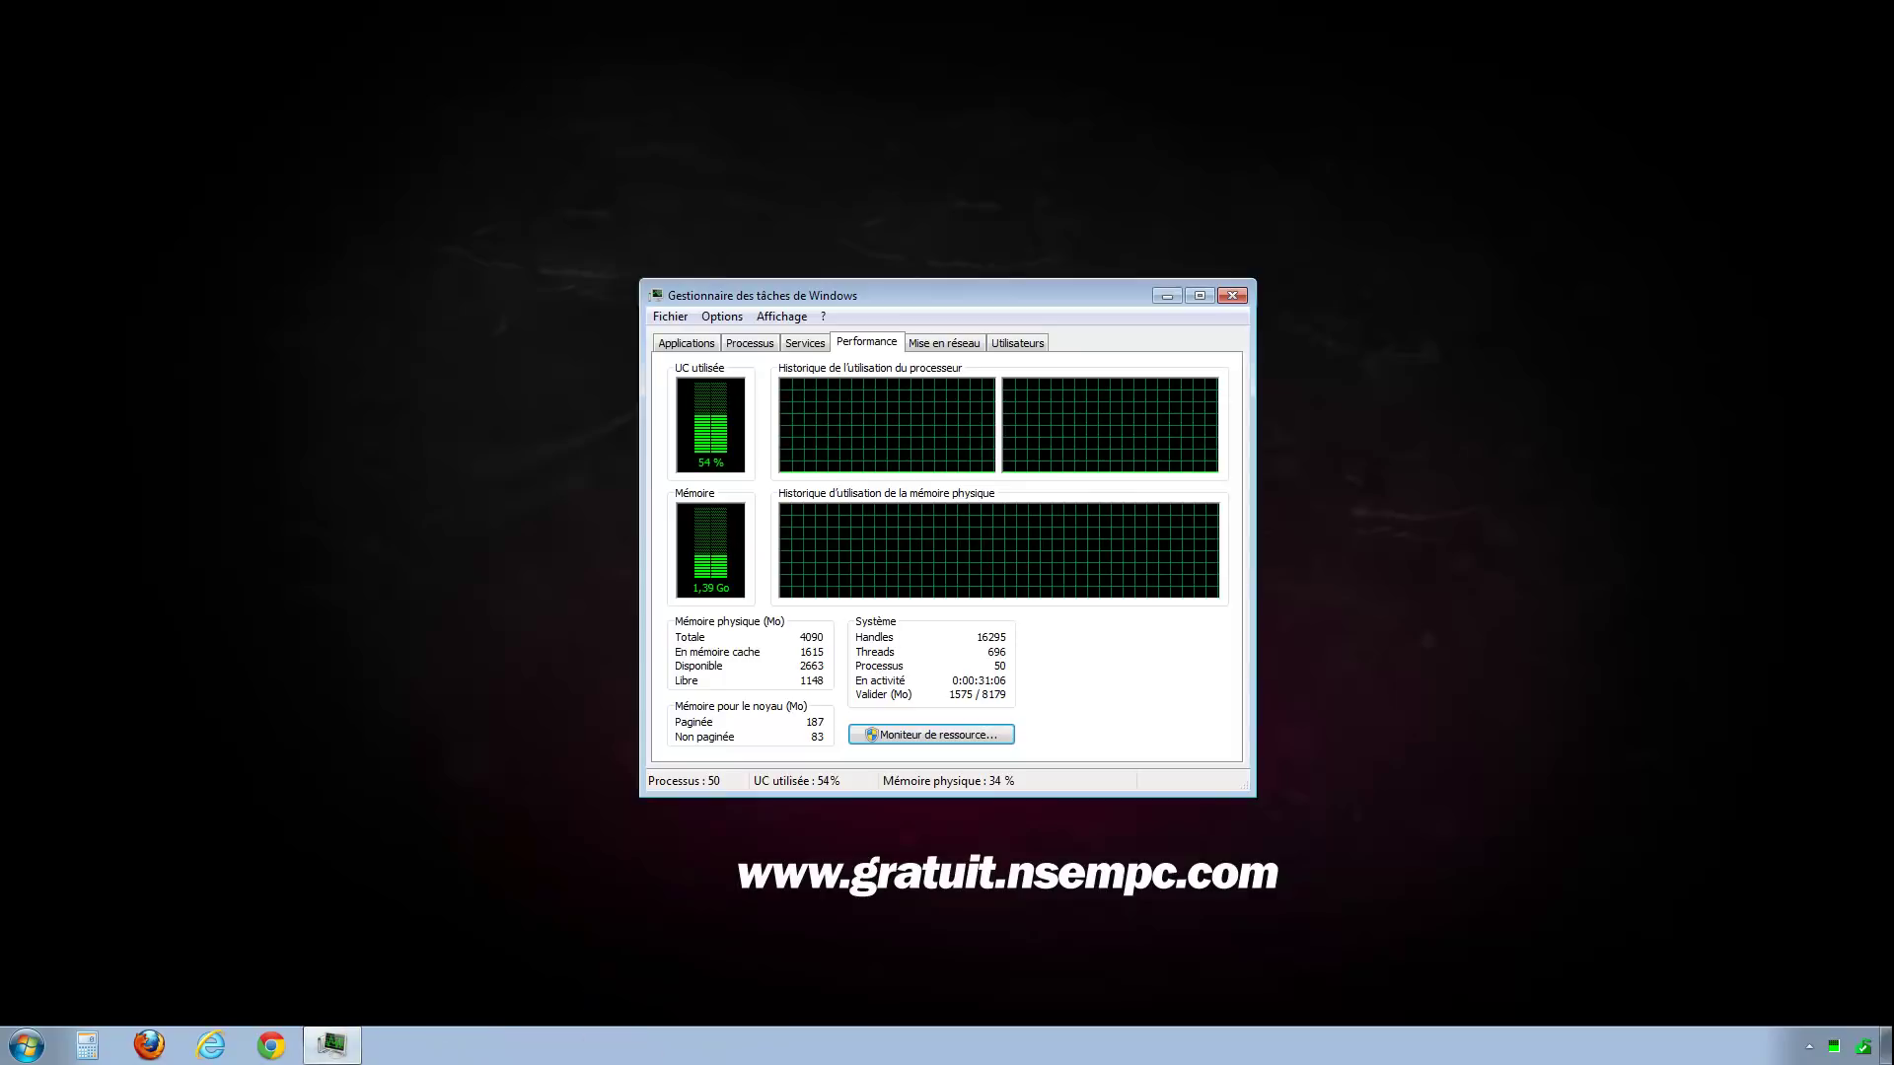
pyautogui.click(1232, 295)
# Turn the Commande Exécuter option back on in the Start menu customisation and apply it
pyautogui.rightClick(472, 1059)
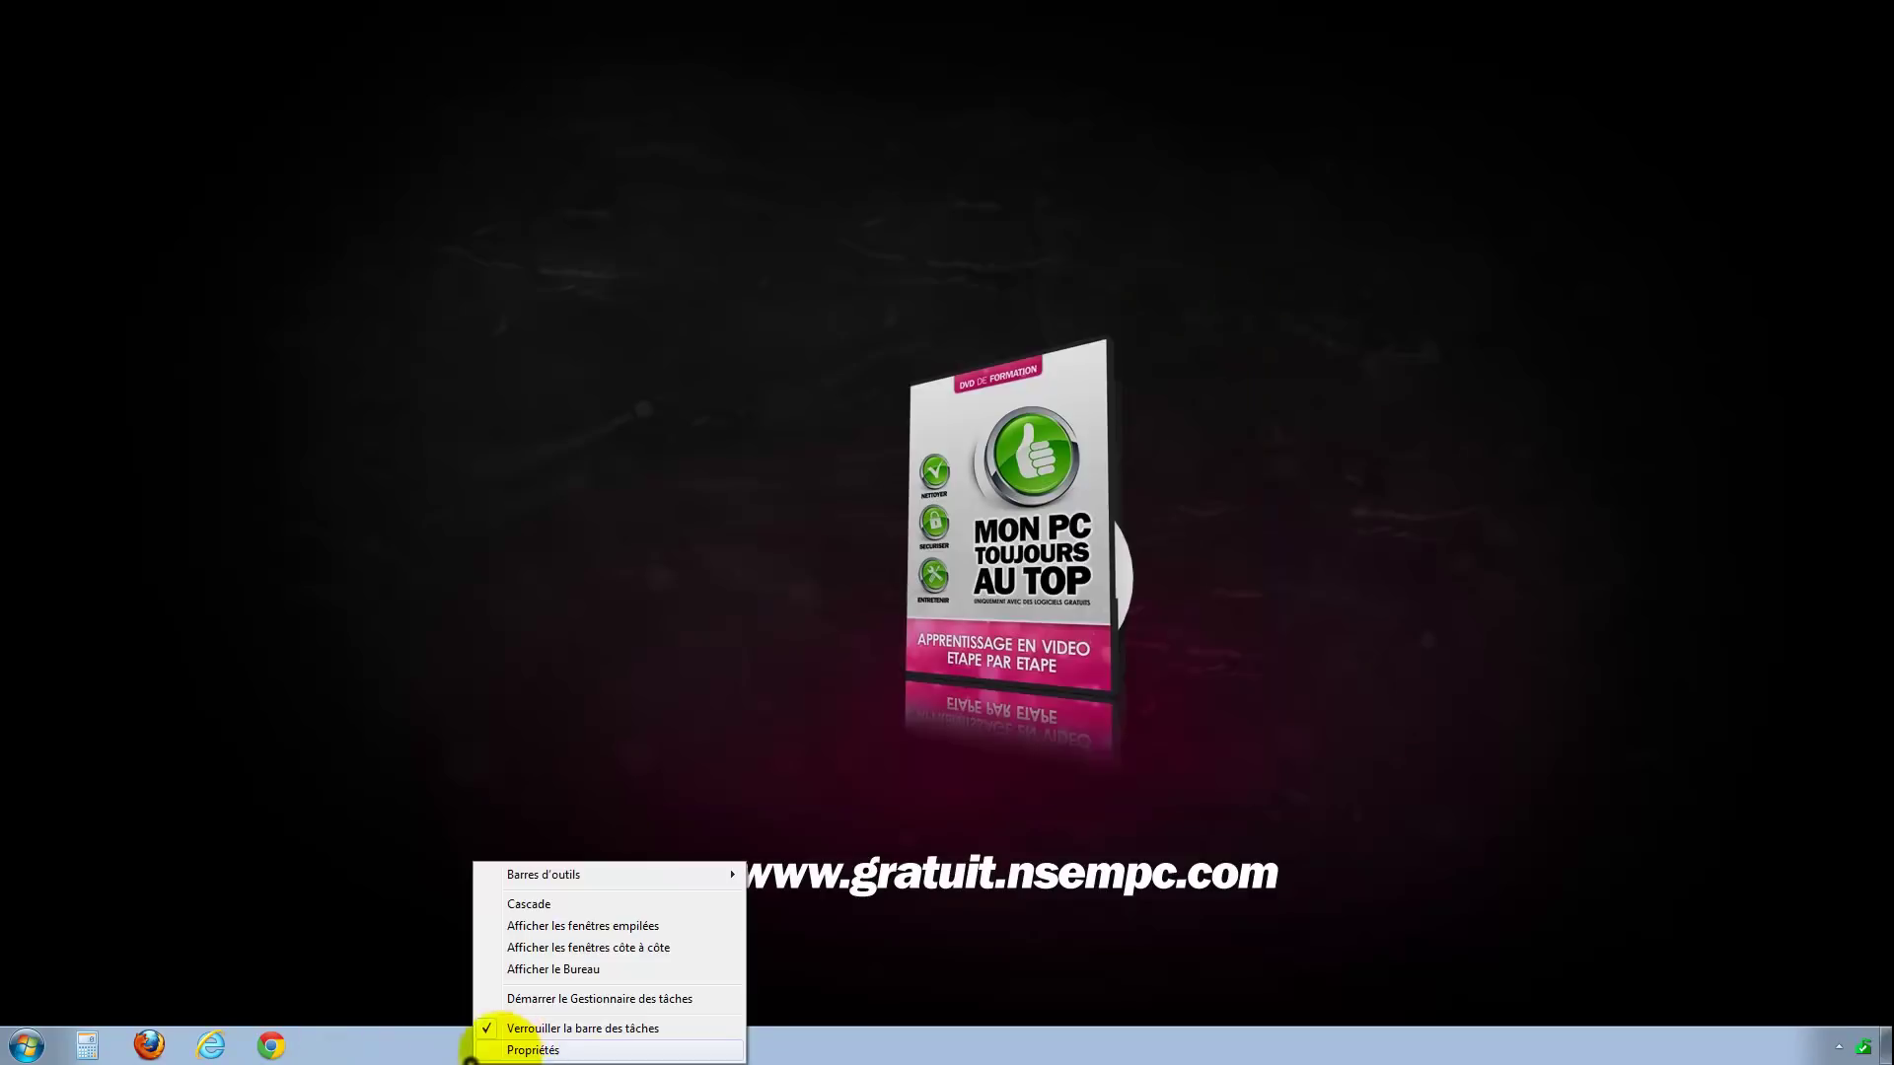
pyautogui.click(523, 1050)
pyautogui.click(148, 613)
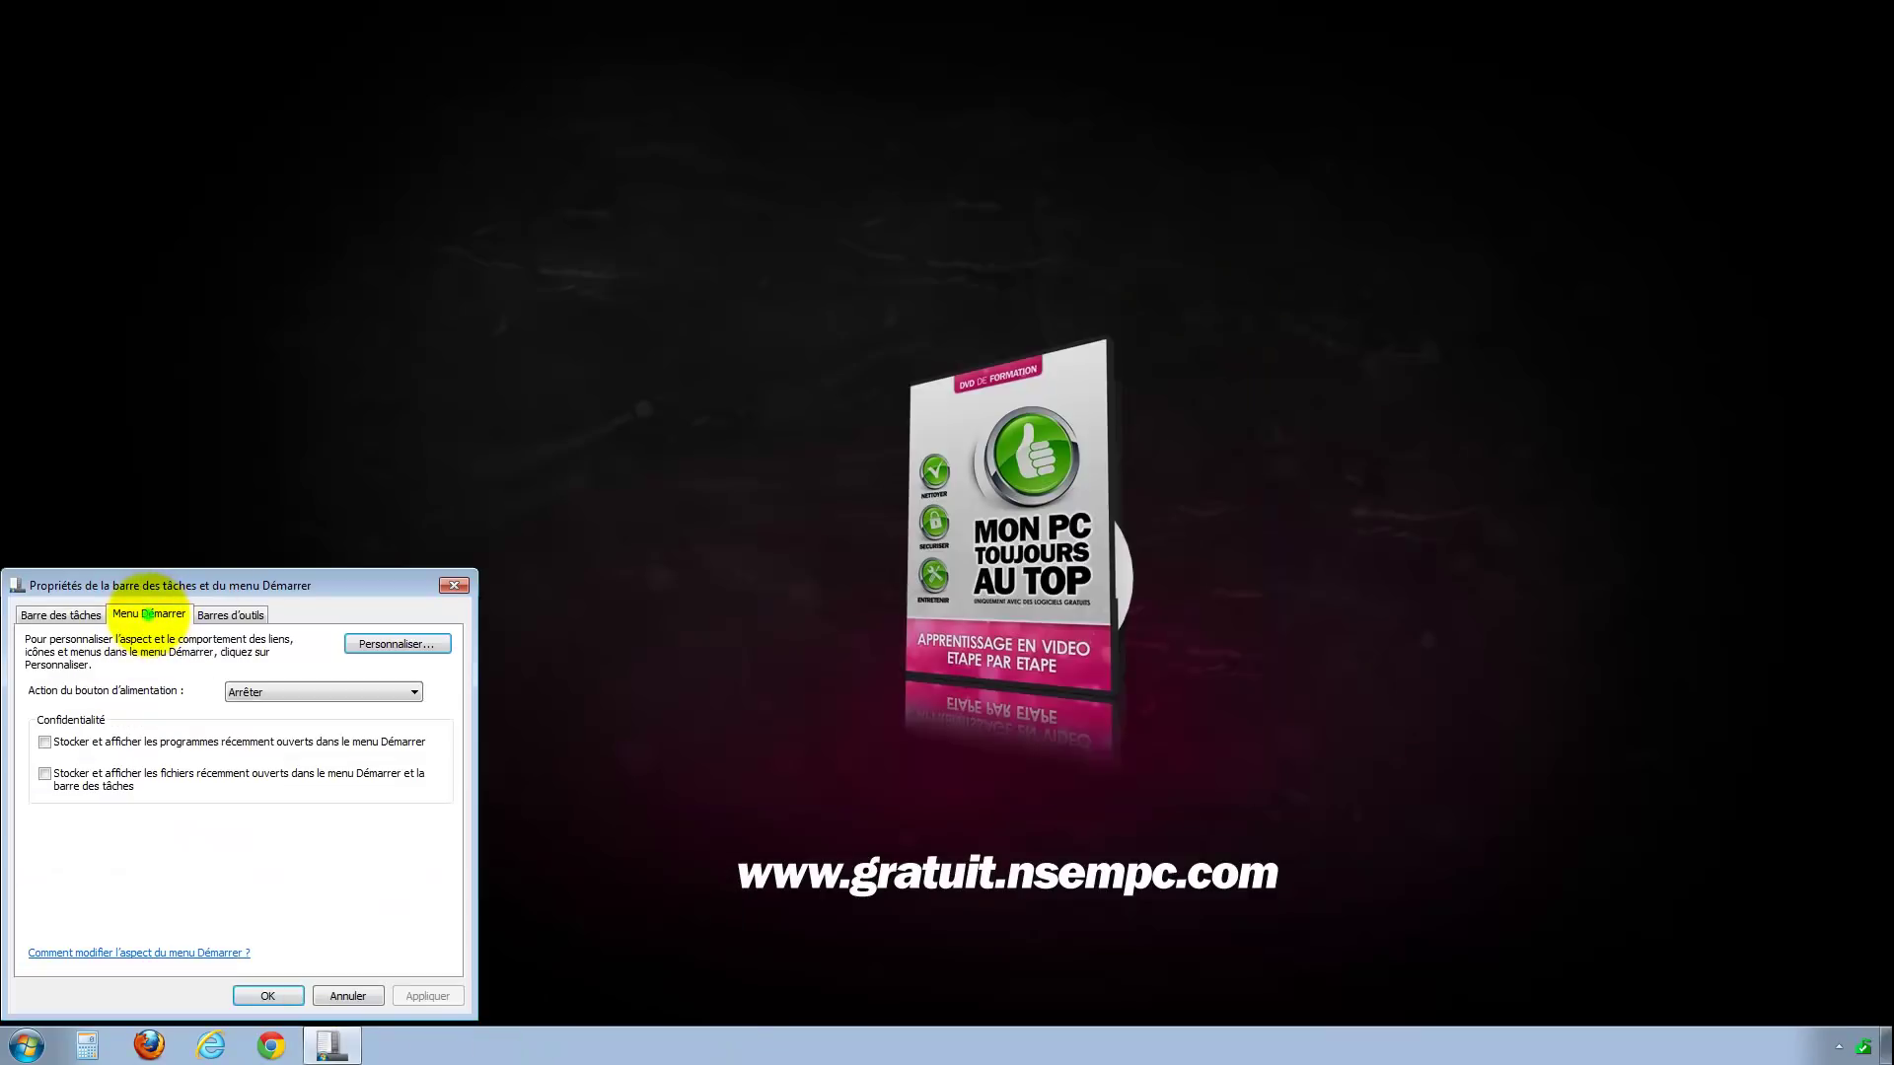
pyautogui.click(394, 643)
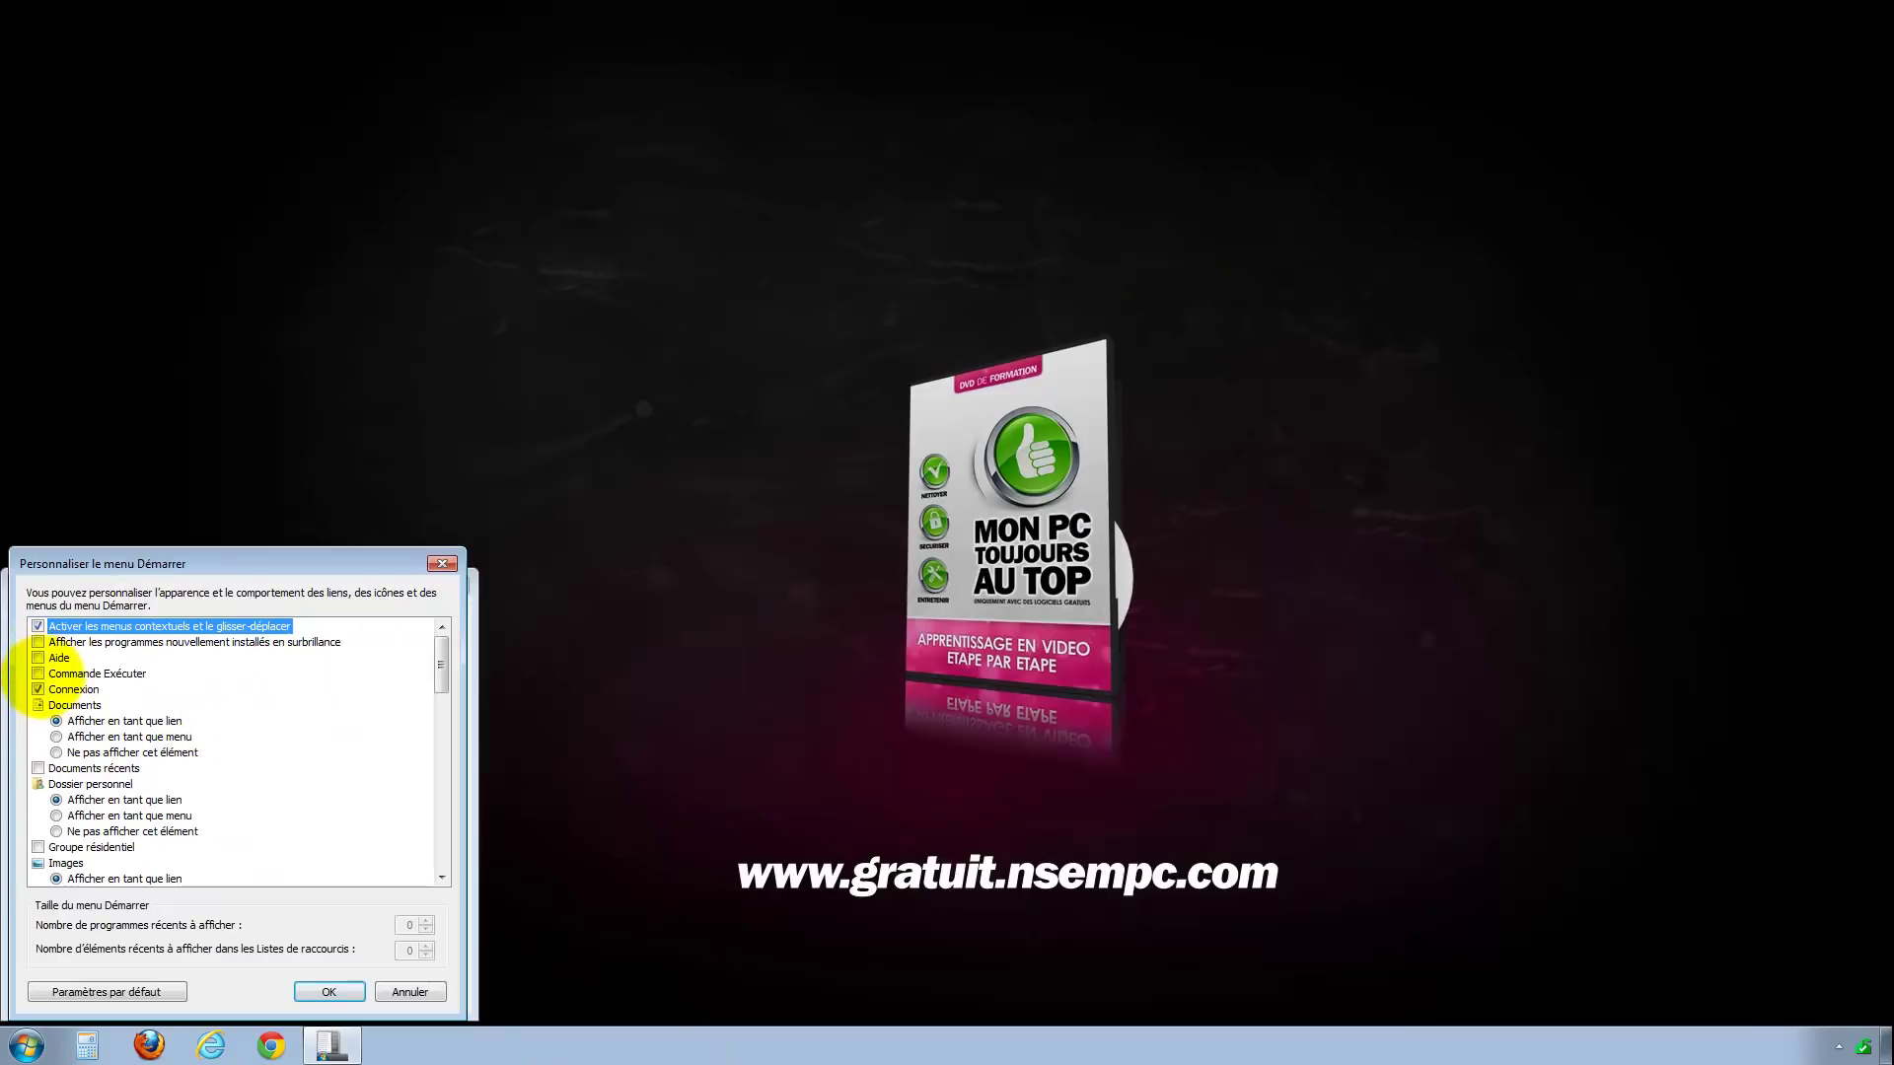
pyautogui.click(328, 991)
pyautogui.click(253, 991)
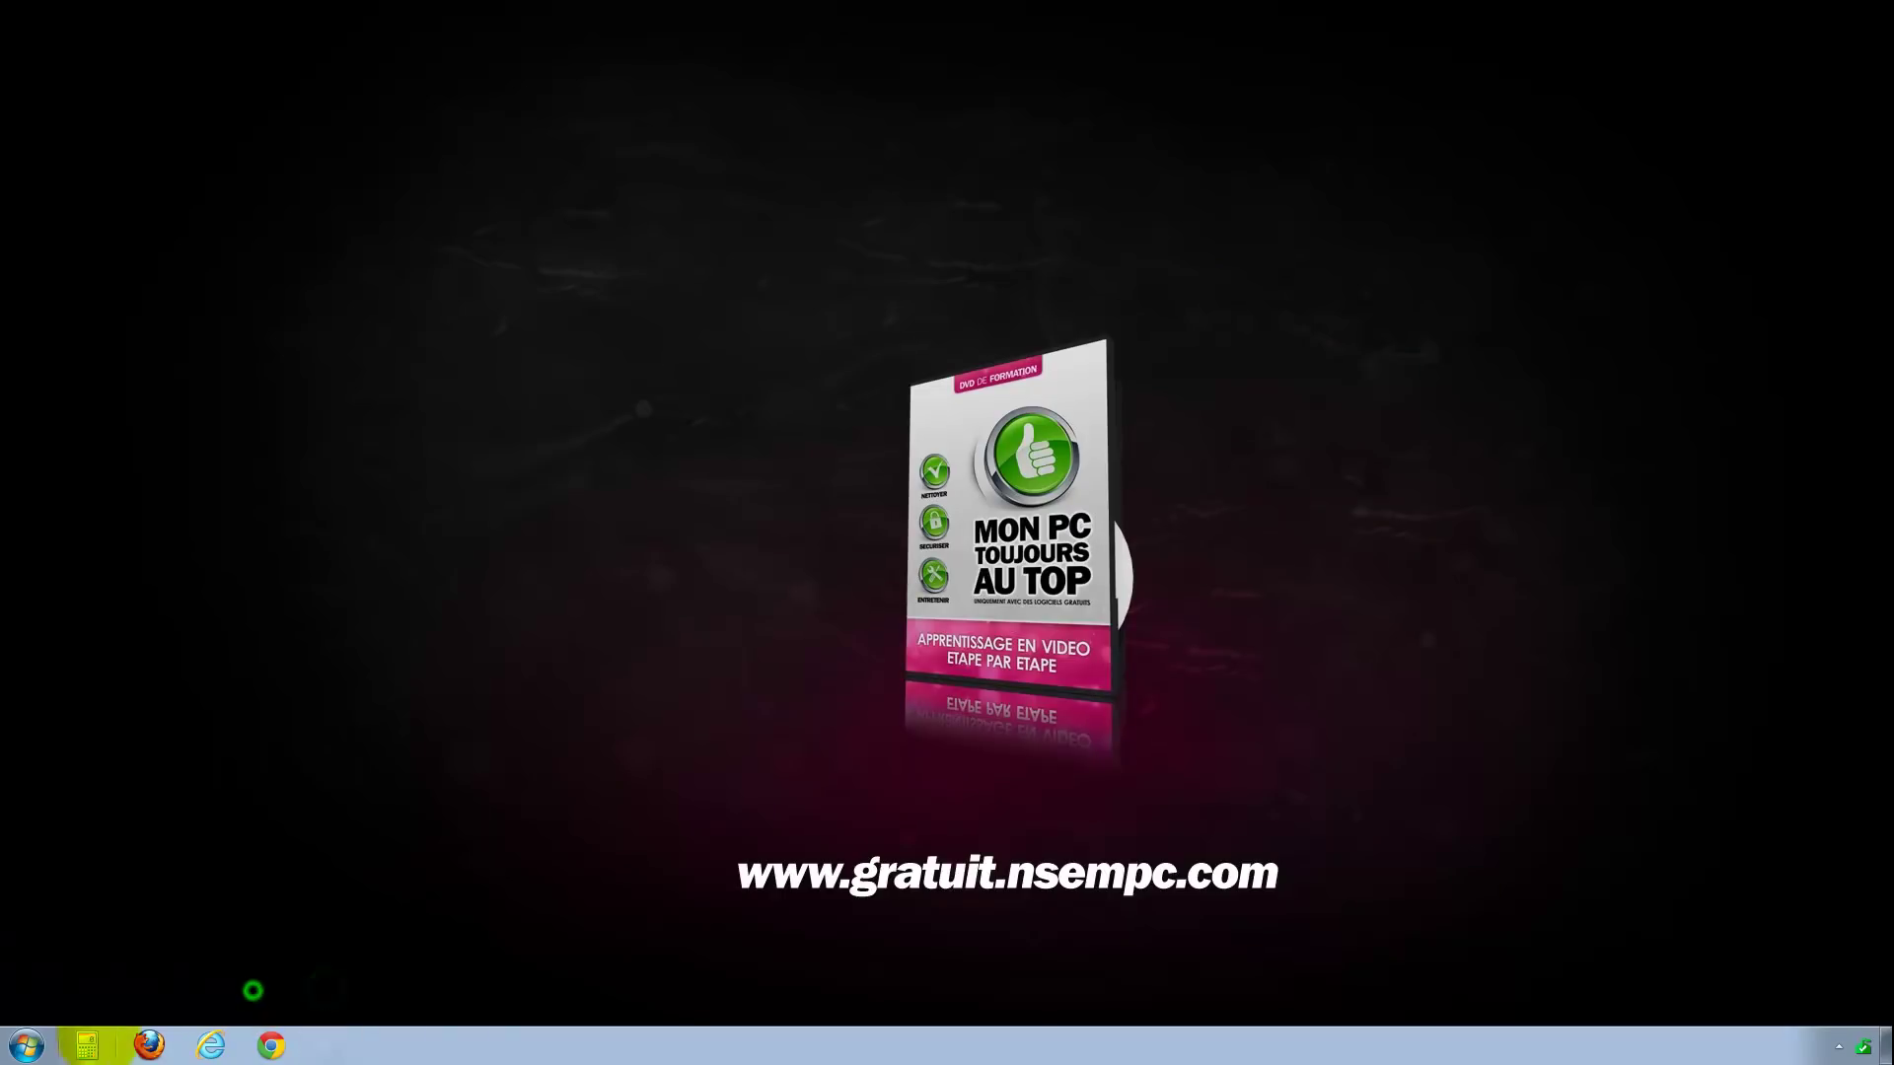
# Open the Run dialog from the Start menu and again with its shortcut, dismissing it each time
pyautogui.click(27, 1045)
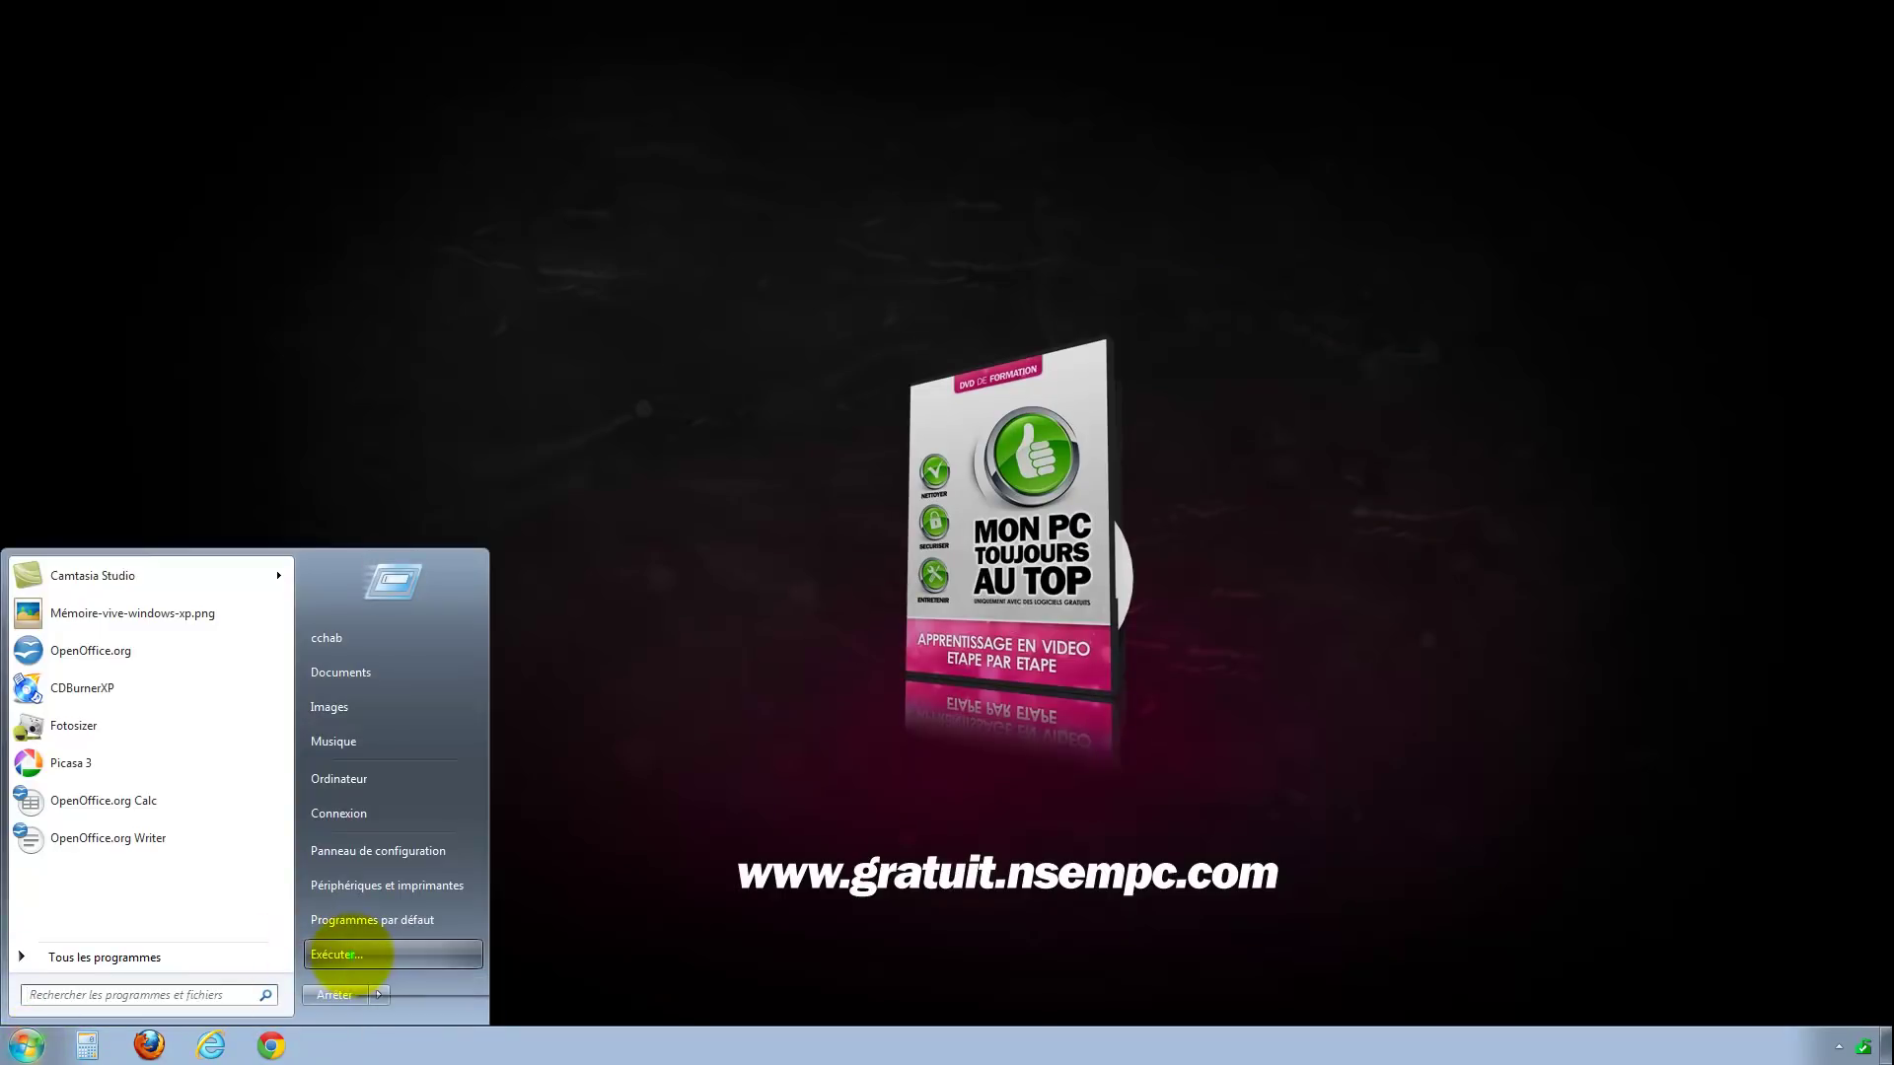
pyautogui.click(347, 954)
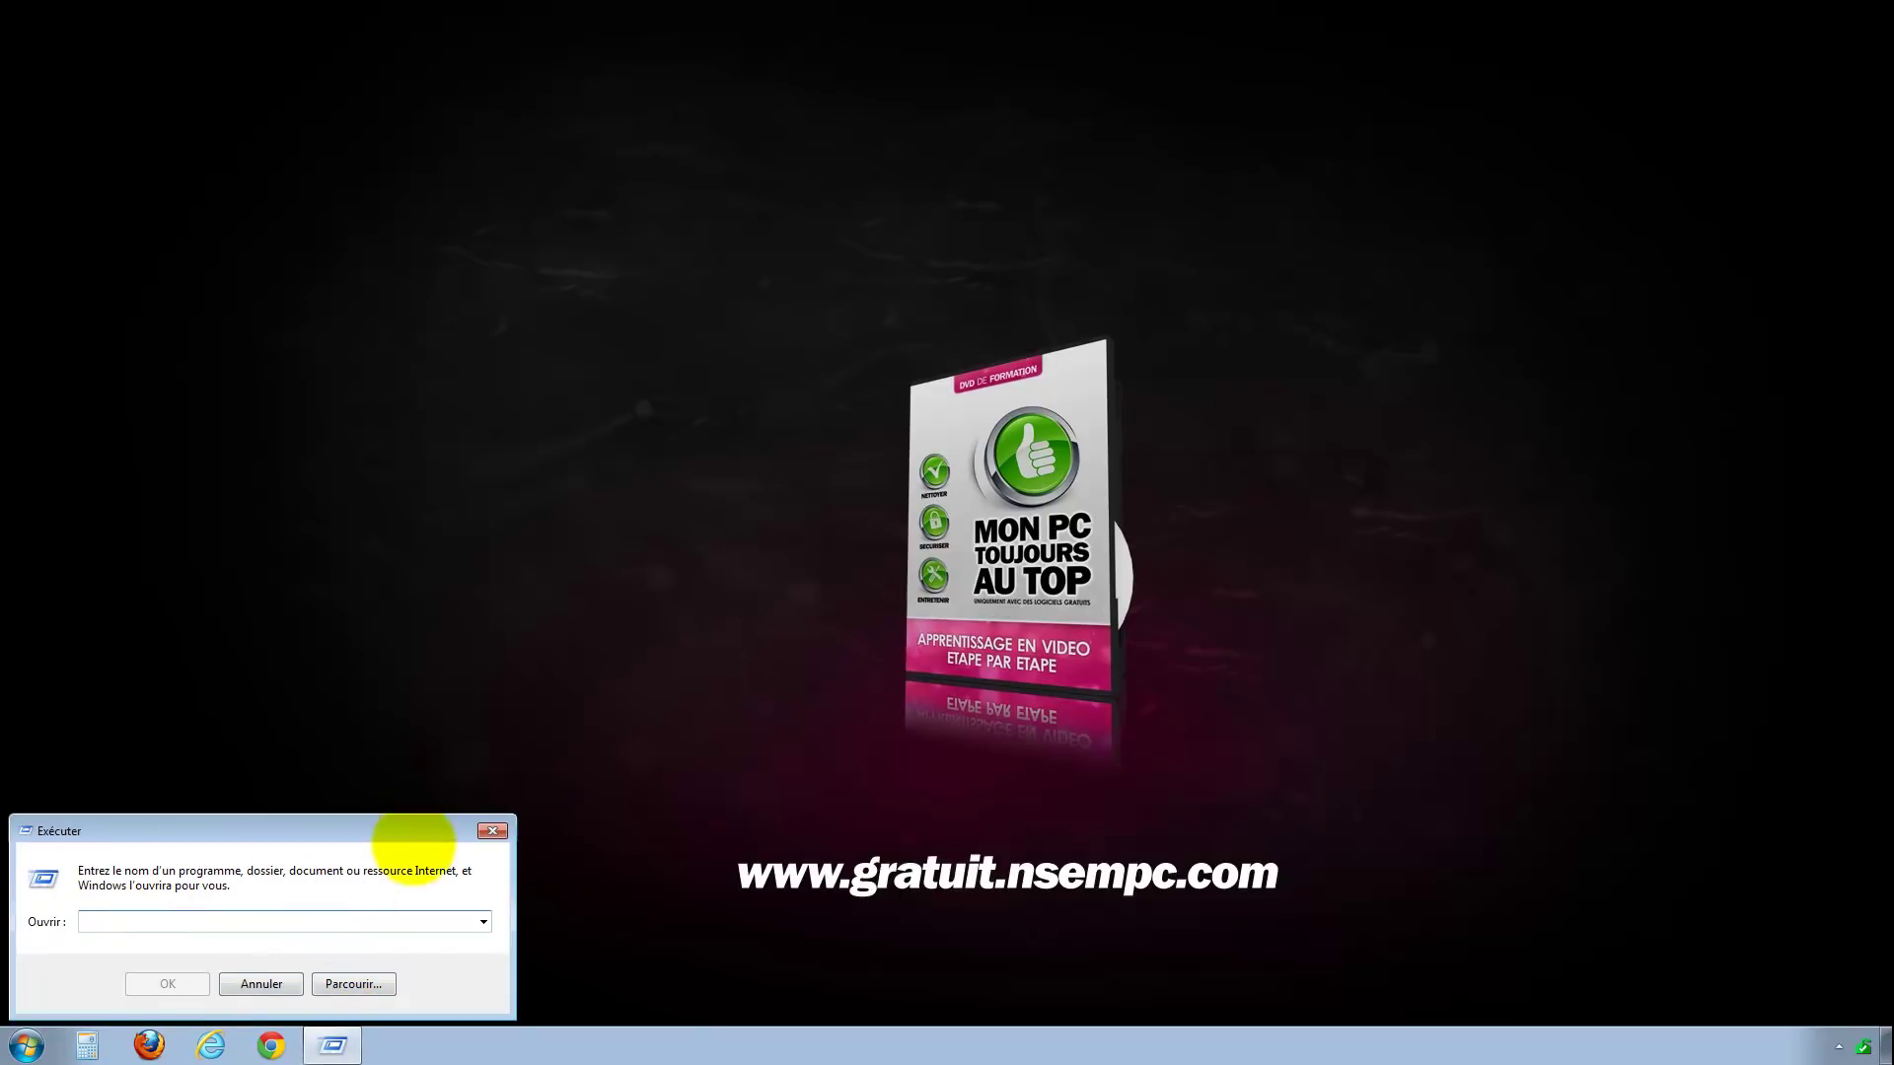
pyautogui.click(490, 832)
pyautogui.press('super+r')
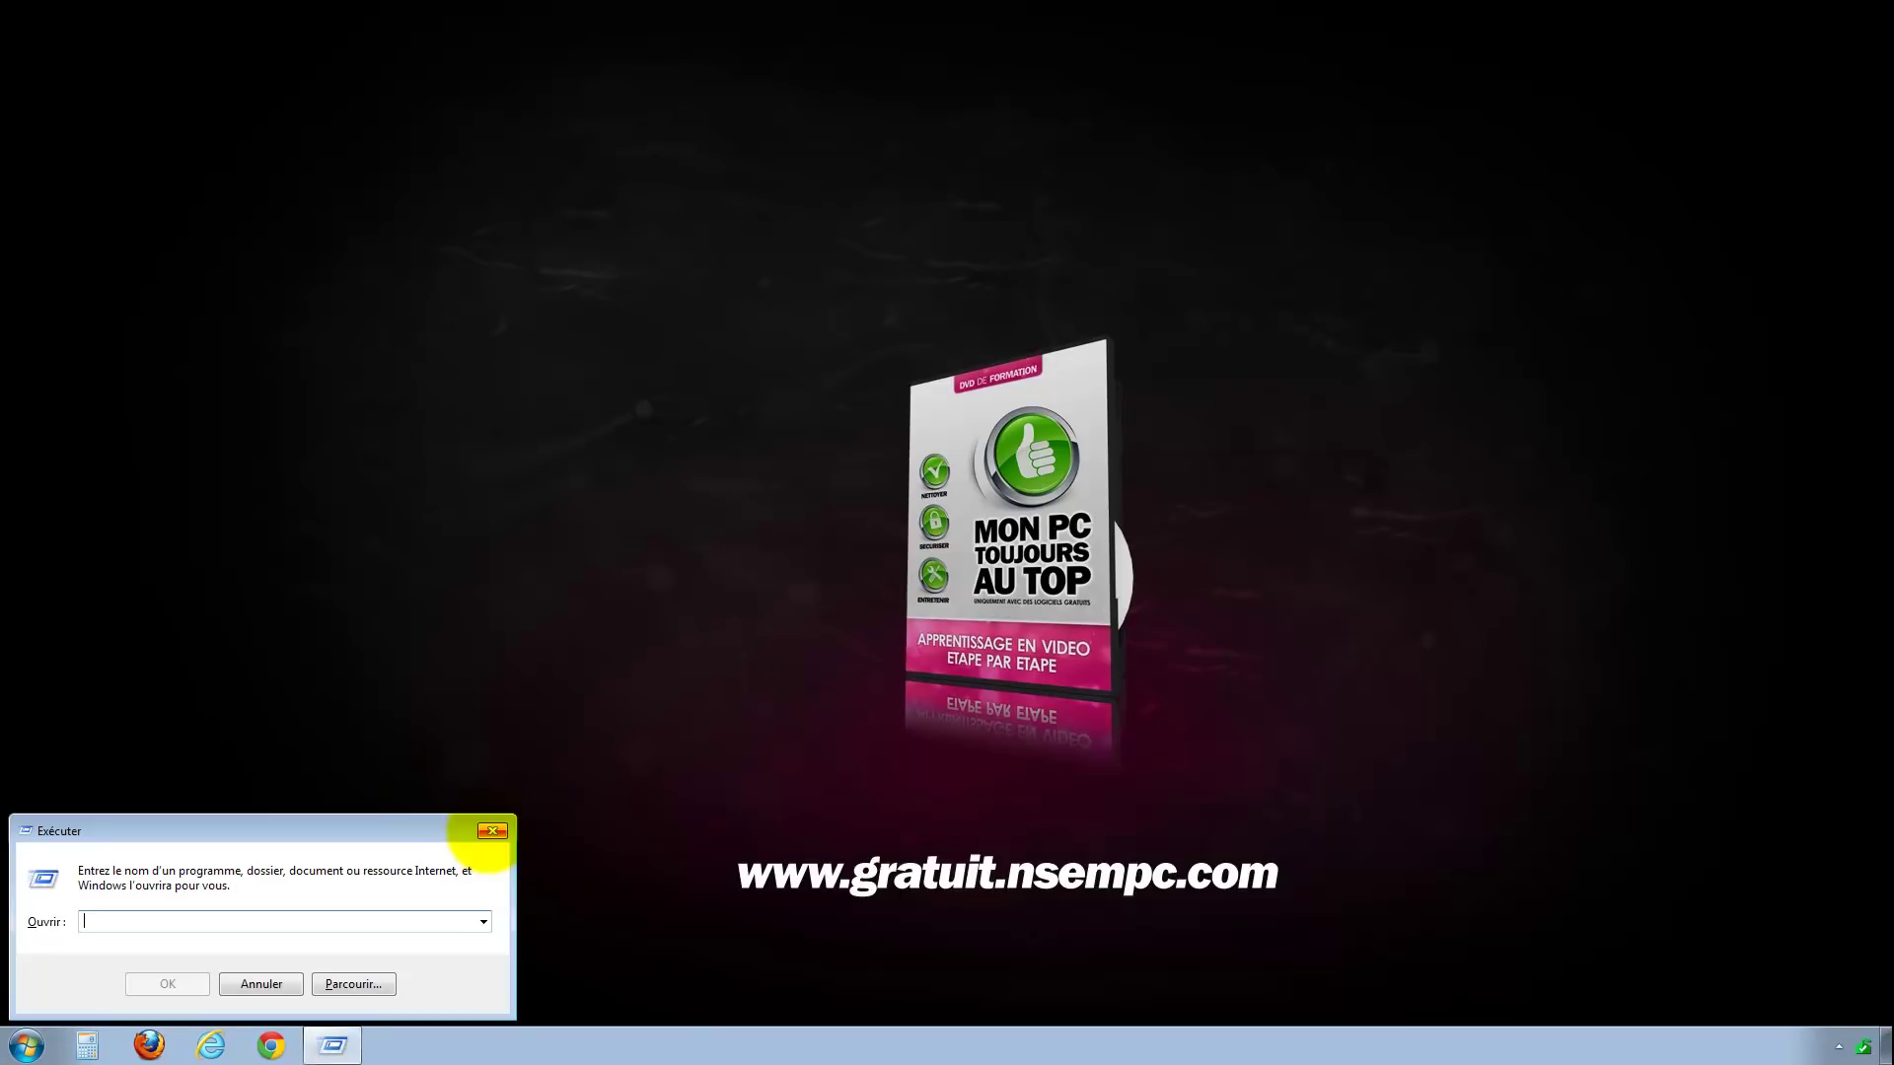
pyautogui.click(490, 832)
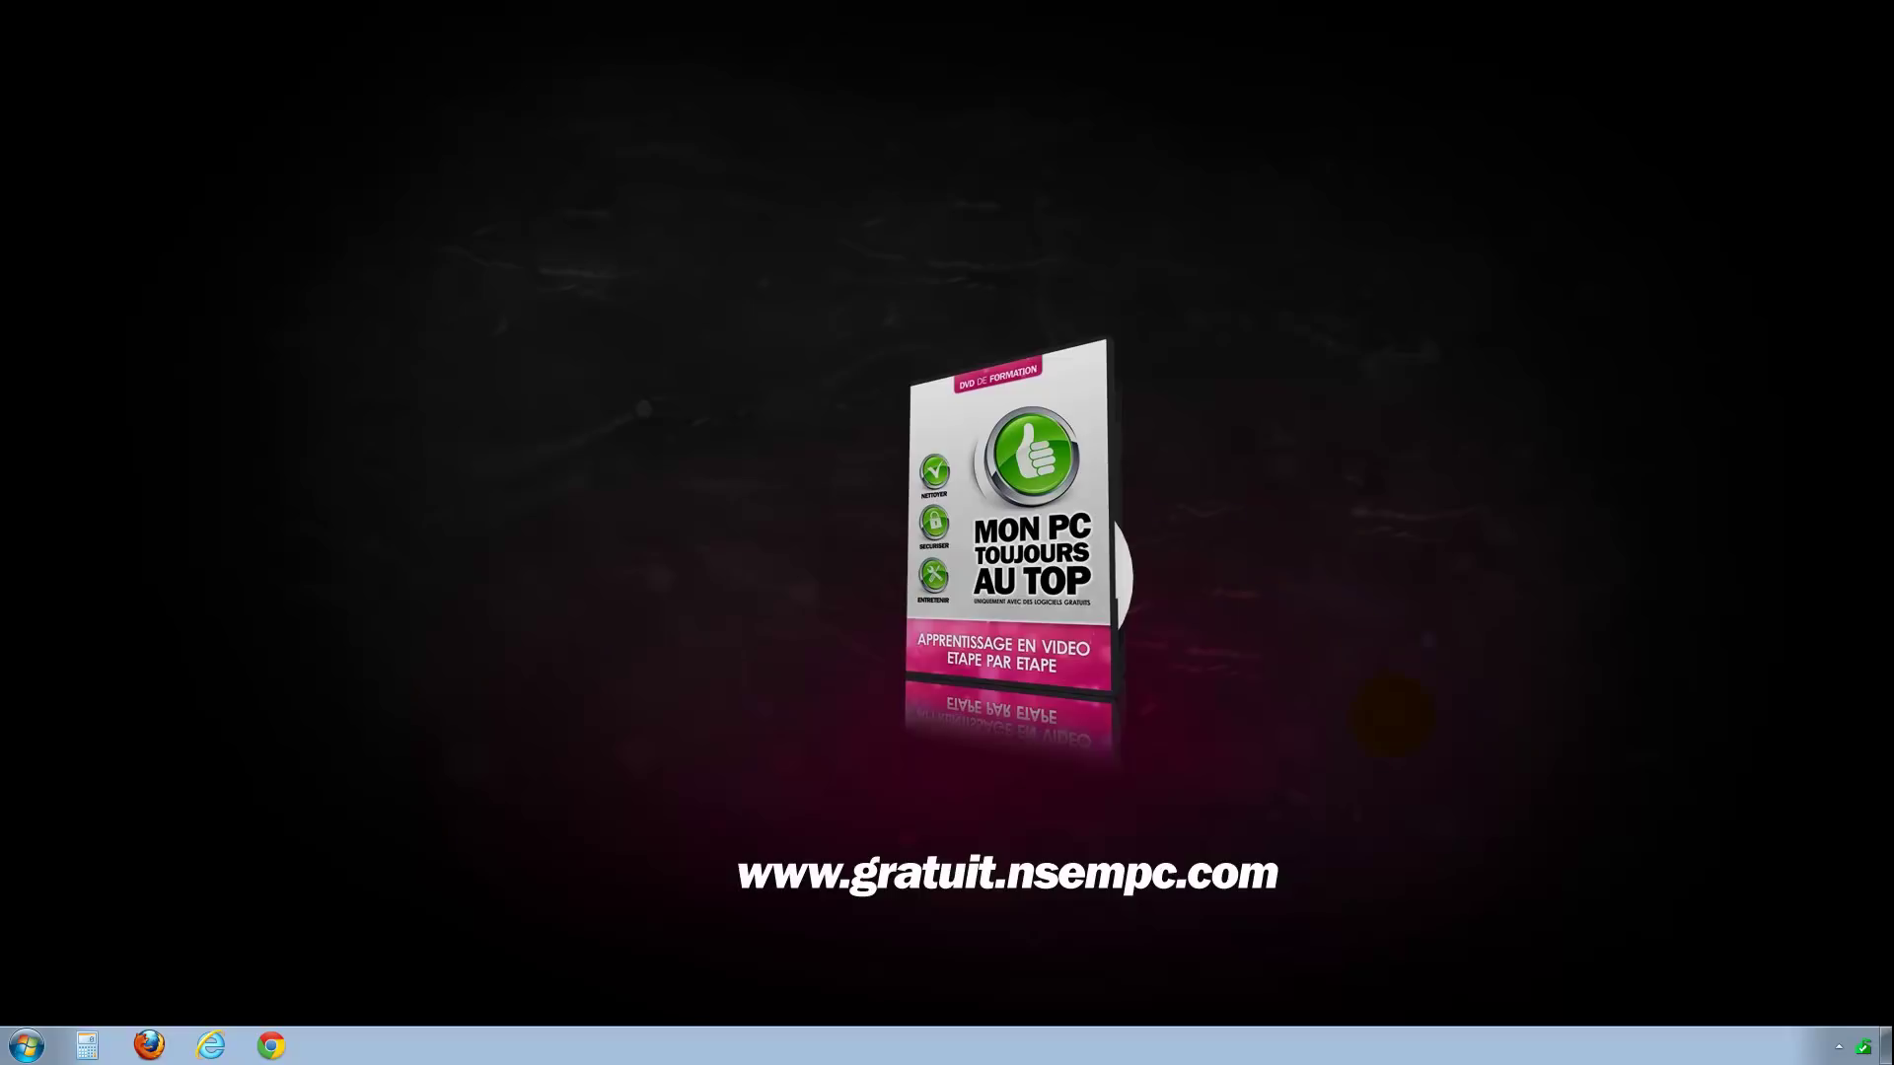
# Open the desktop gadget gallery and add the Horloge, Météo and Devises gadgets to the desktop
pyautogui.rightClick(1512, 587)
pyautogui.click(1437, 557)
pyautogui.rightClick(1501, 556)
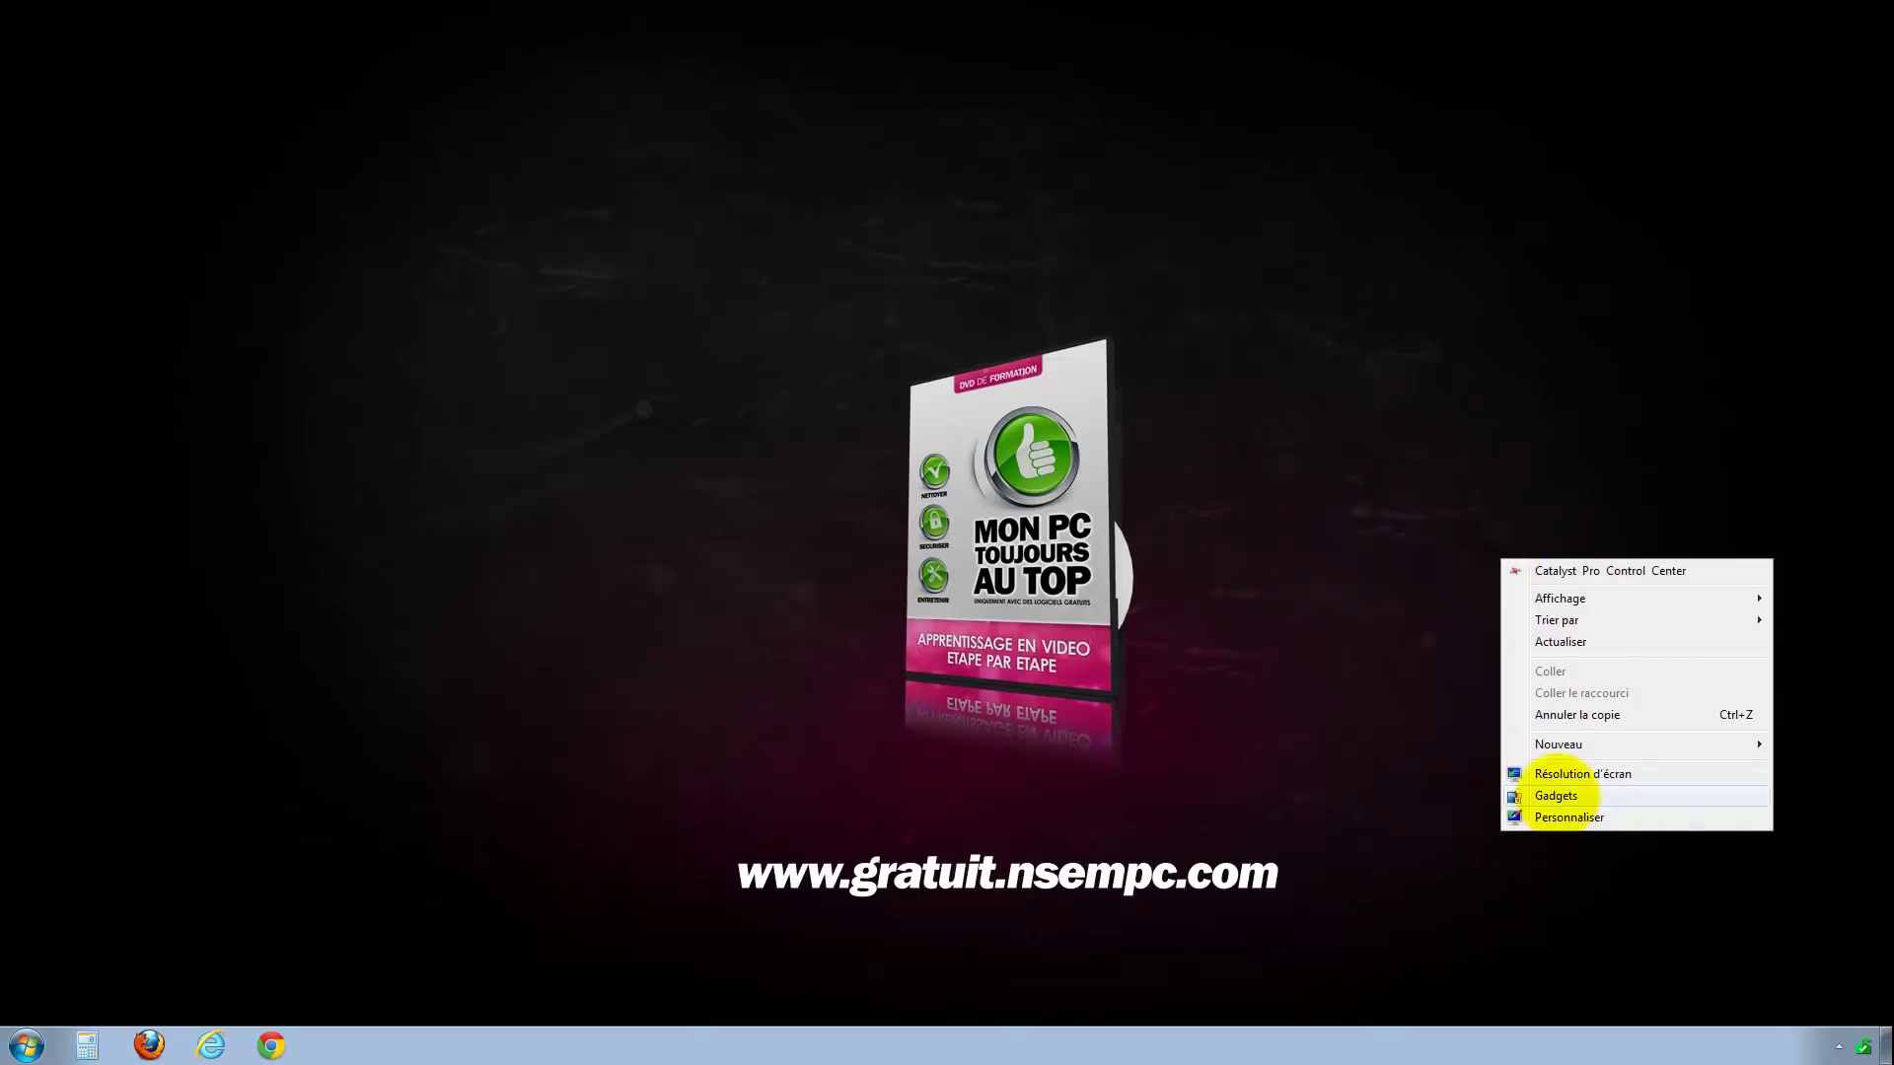
pyautogui.click(1557, 796)
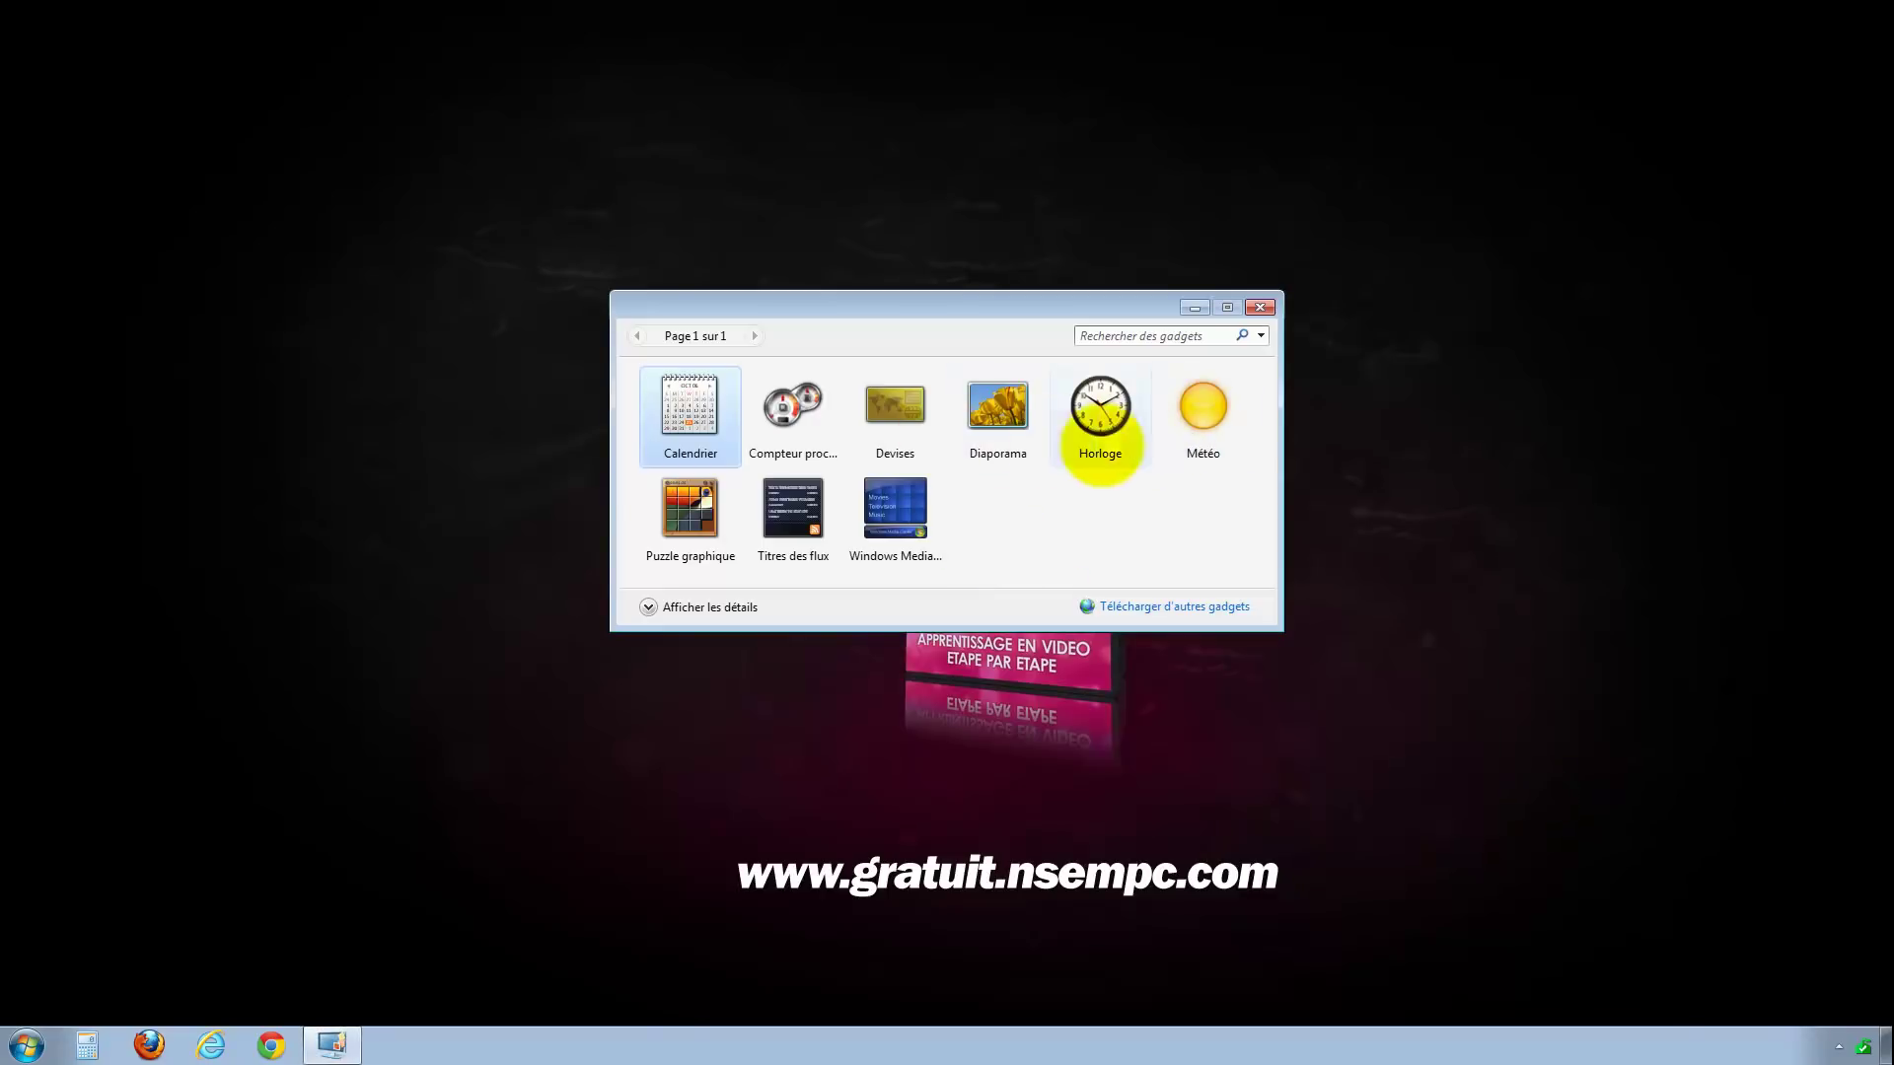
pyautogui.doubleClick(1086, 402)
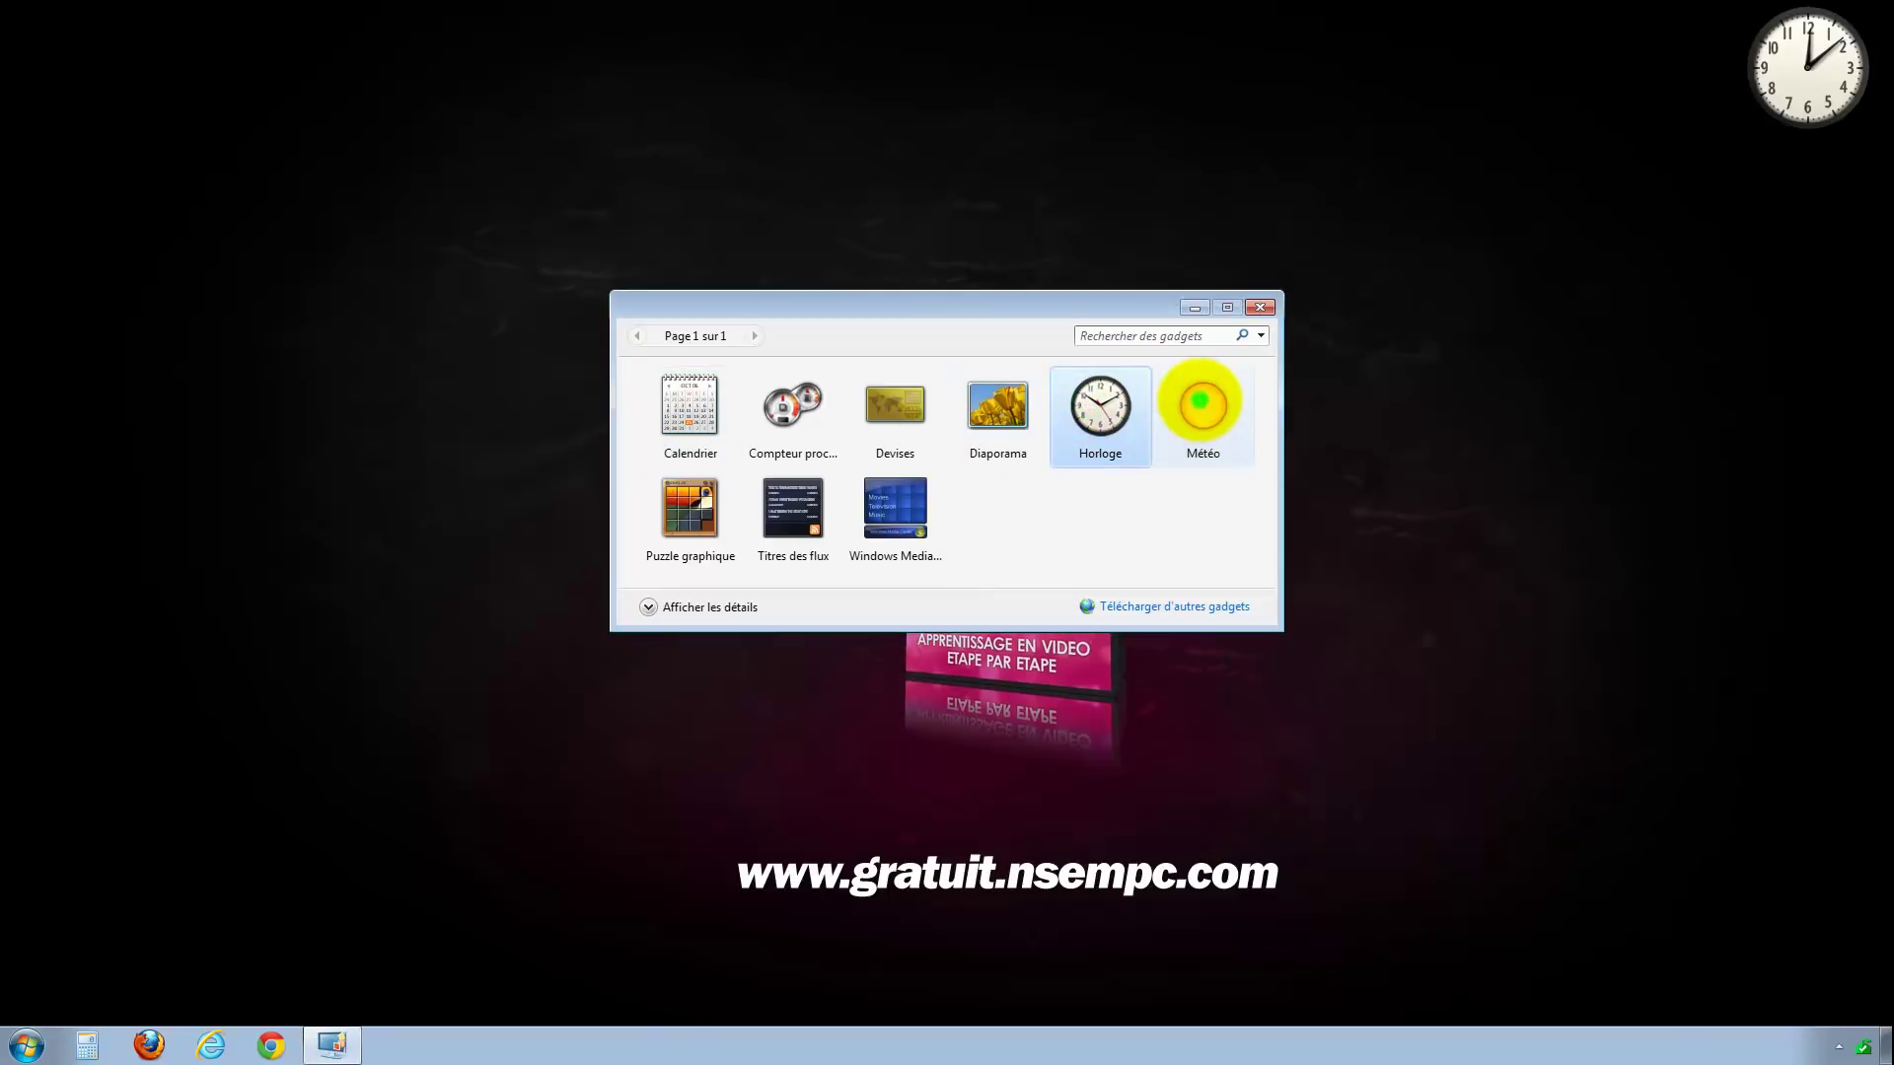
pyautogui.doubleClick(896, 406)
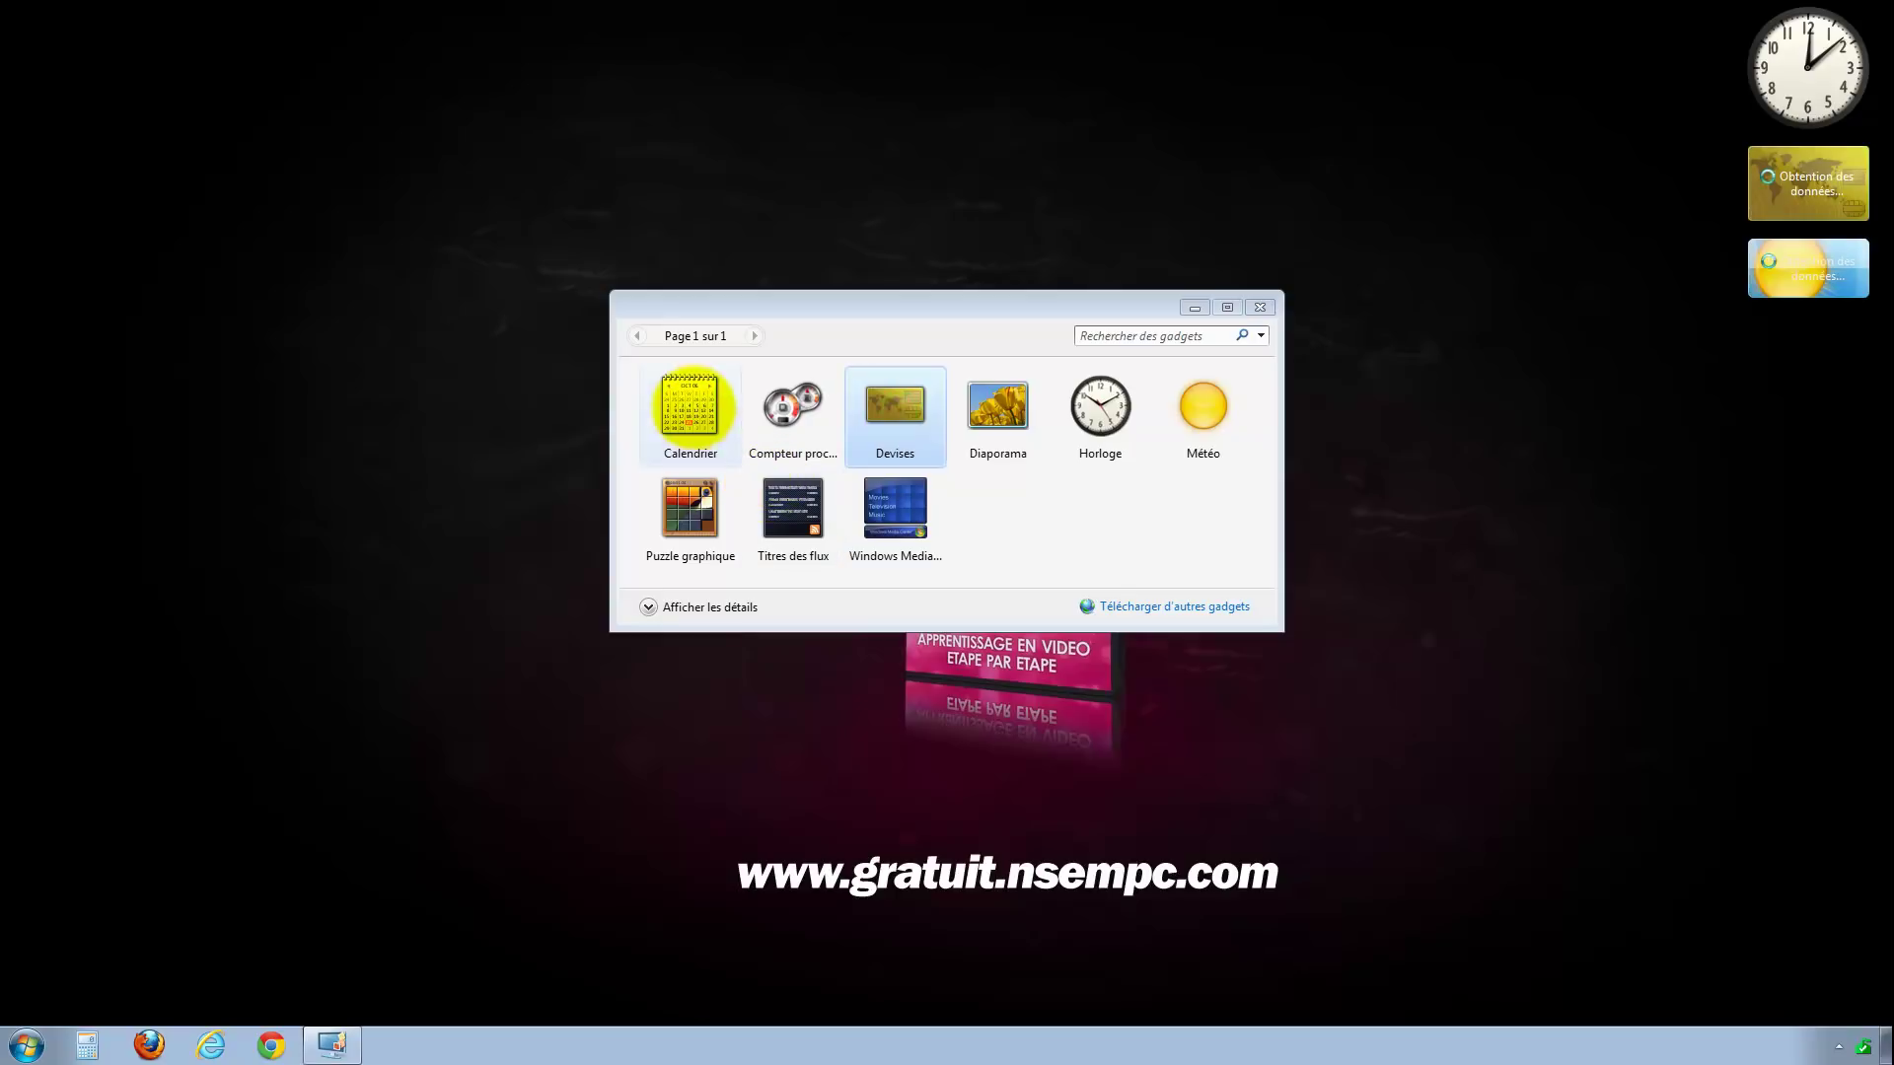
# Add two Calendrier gadgets and a second Météo gadget to the desktop
pyautogui.doubleClick(693, 406)
pyautogui.doubleClick(689, 410)
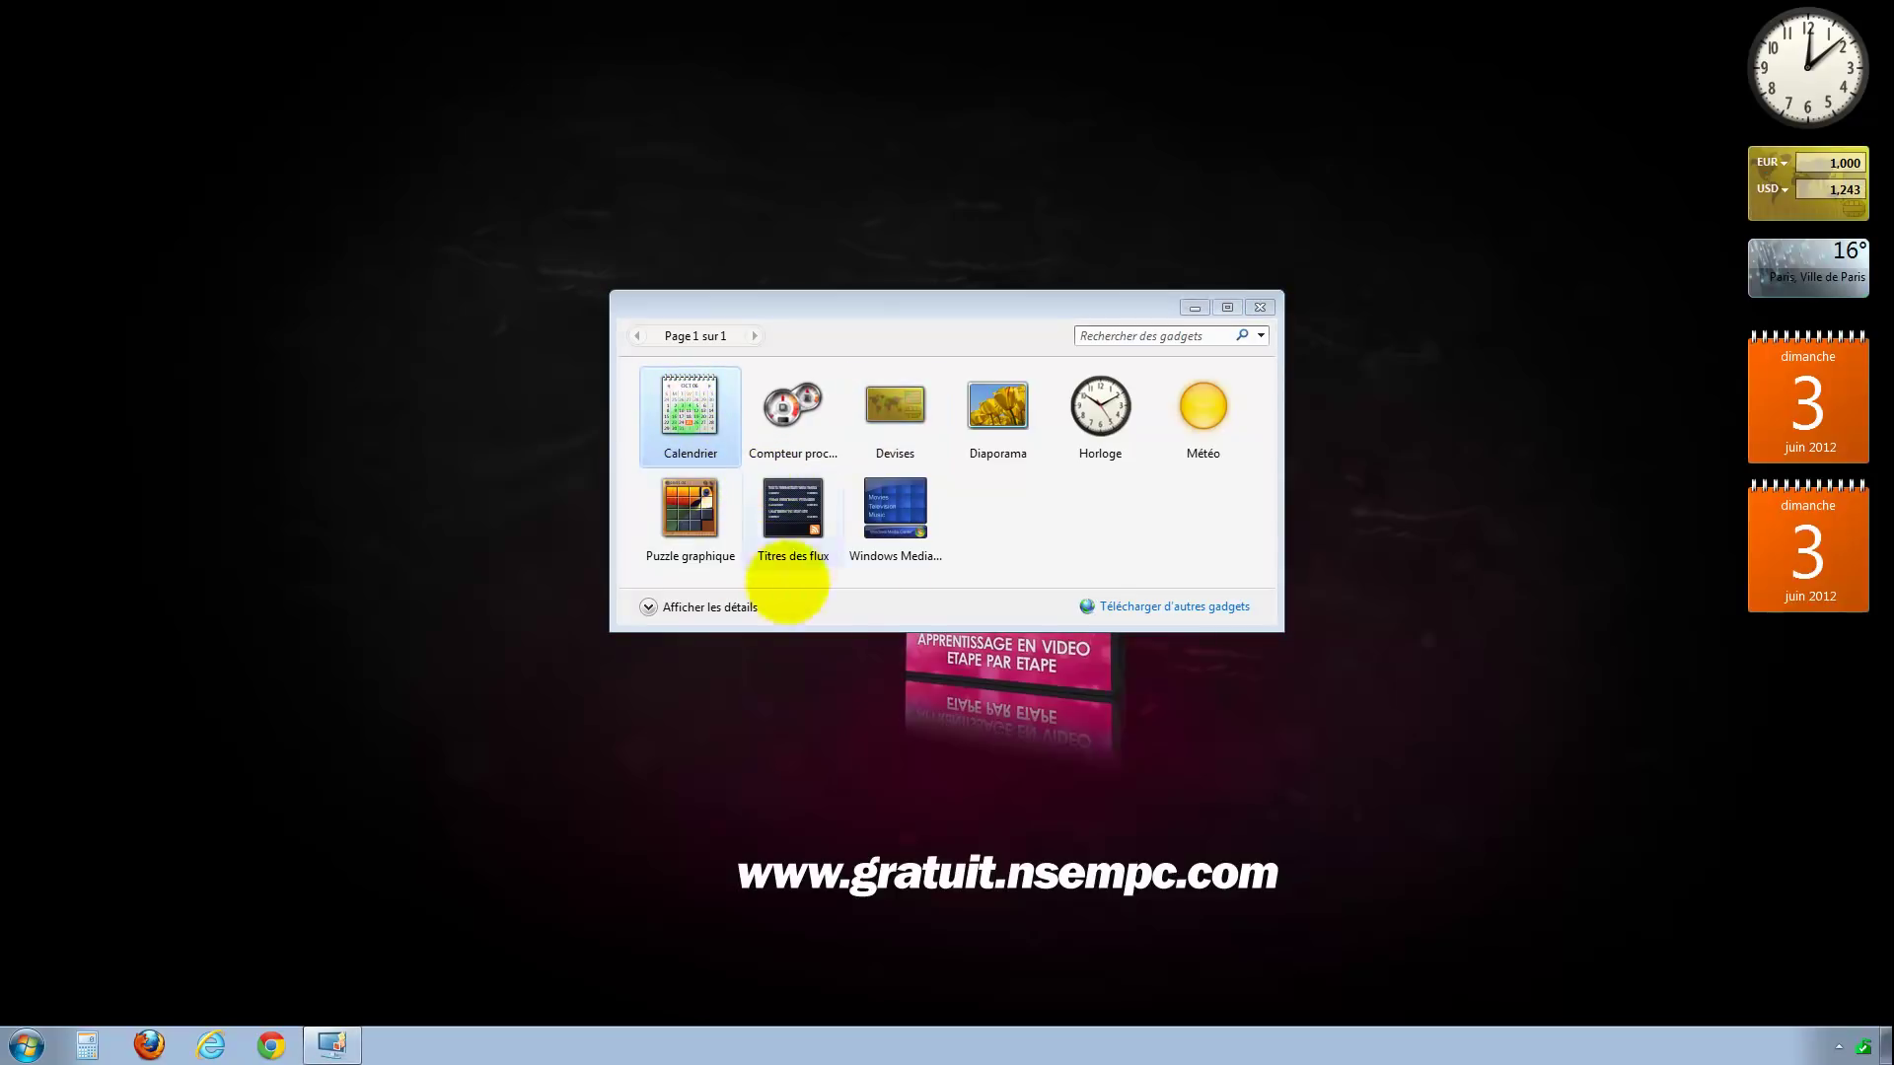
pyautogui.doubleClick(1198, 406)
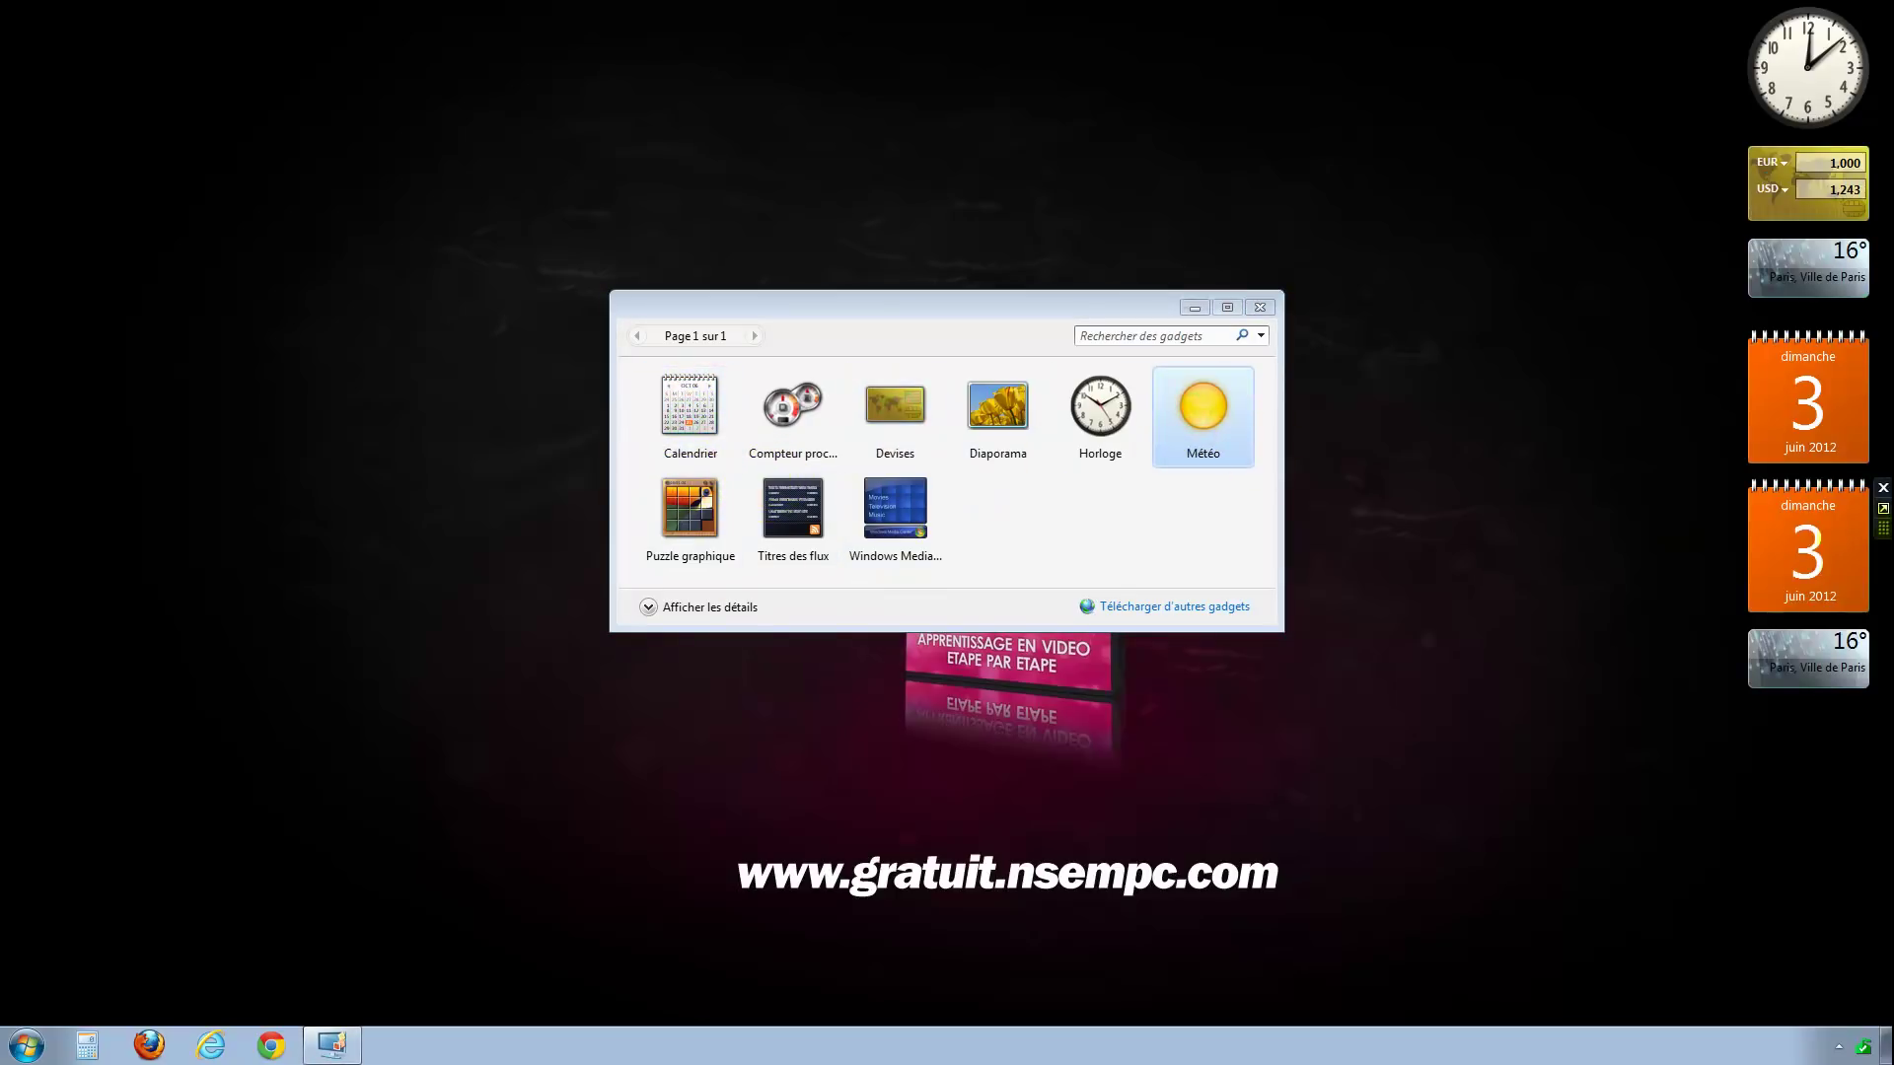
# Switch the second Calendrier gadget to its month view and close the gadget gallery
pyautogui.click(1797, 542)
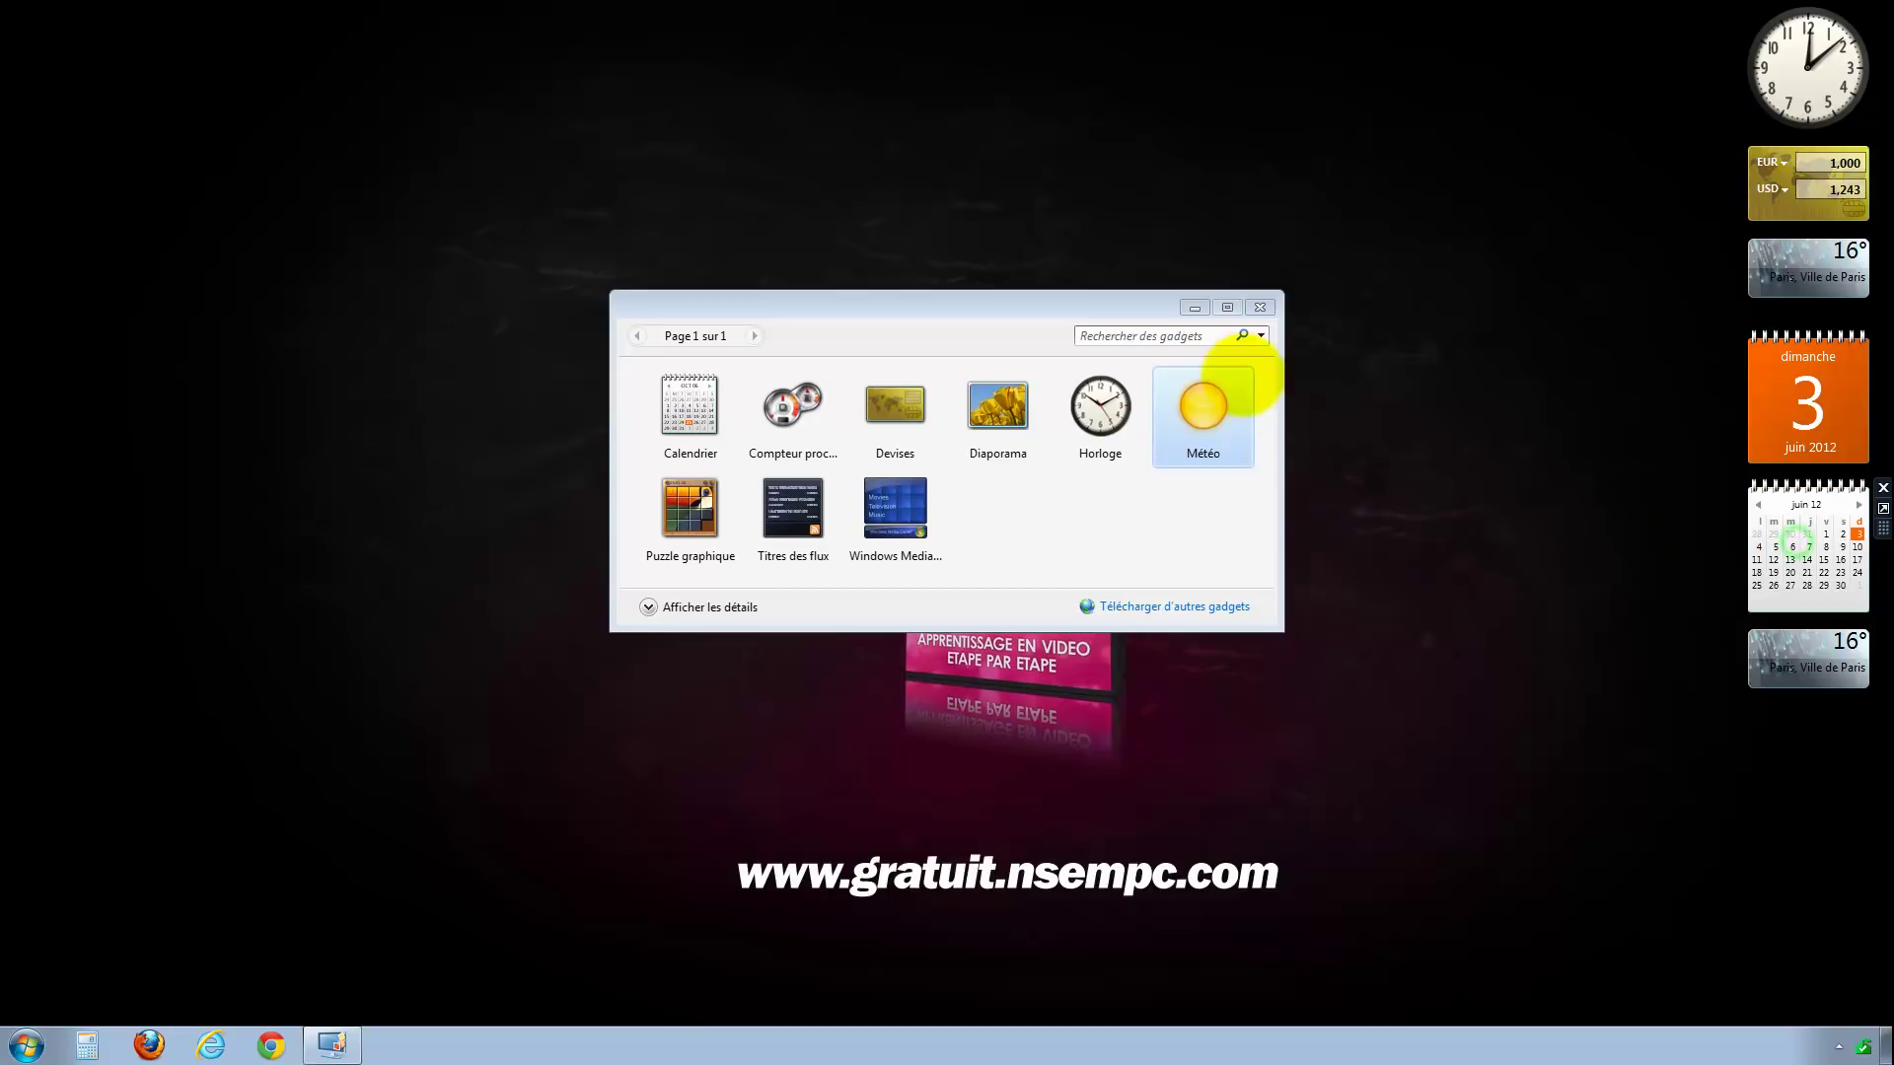
pyautogui.click(1260, 307)
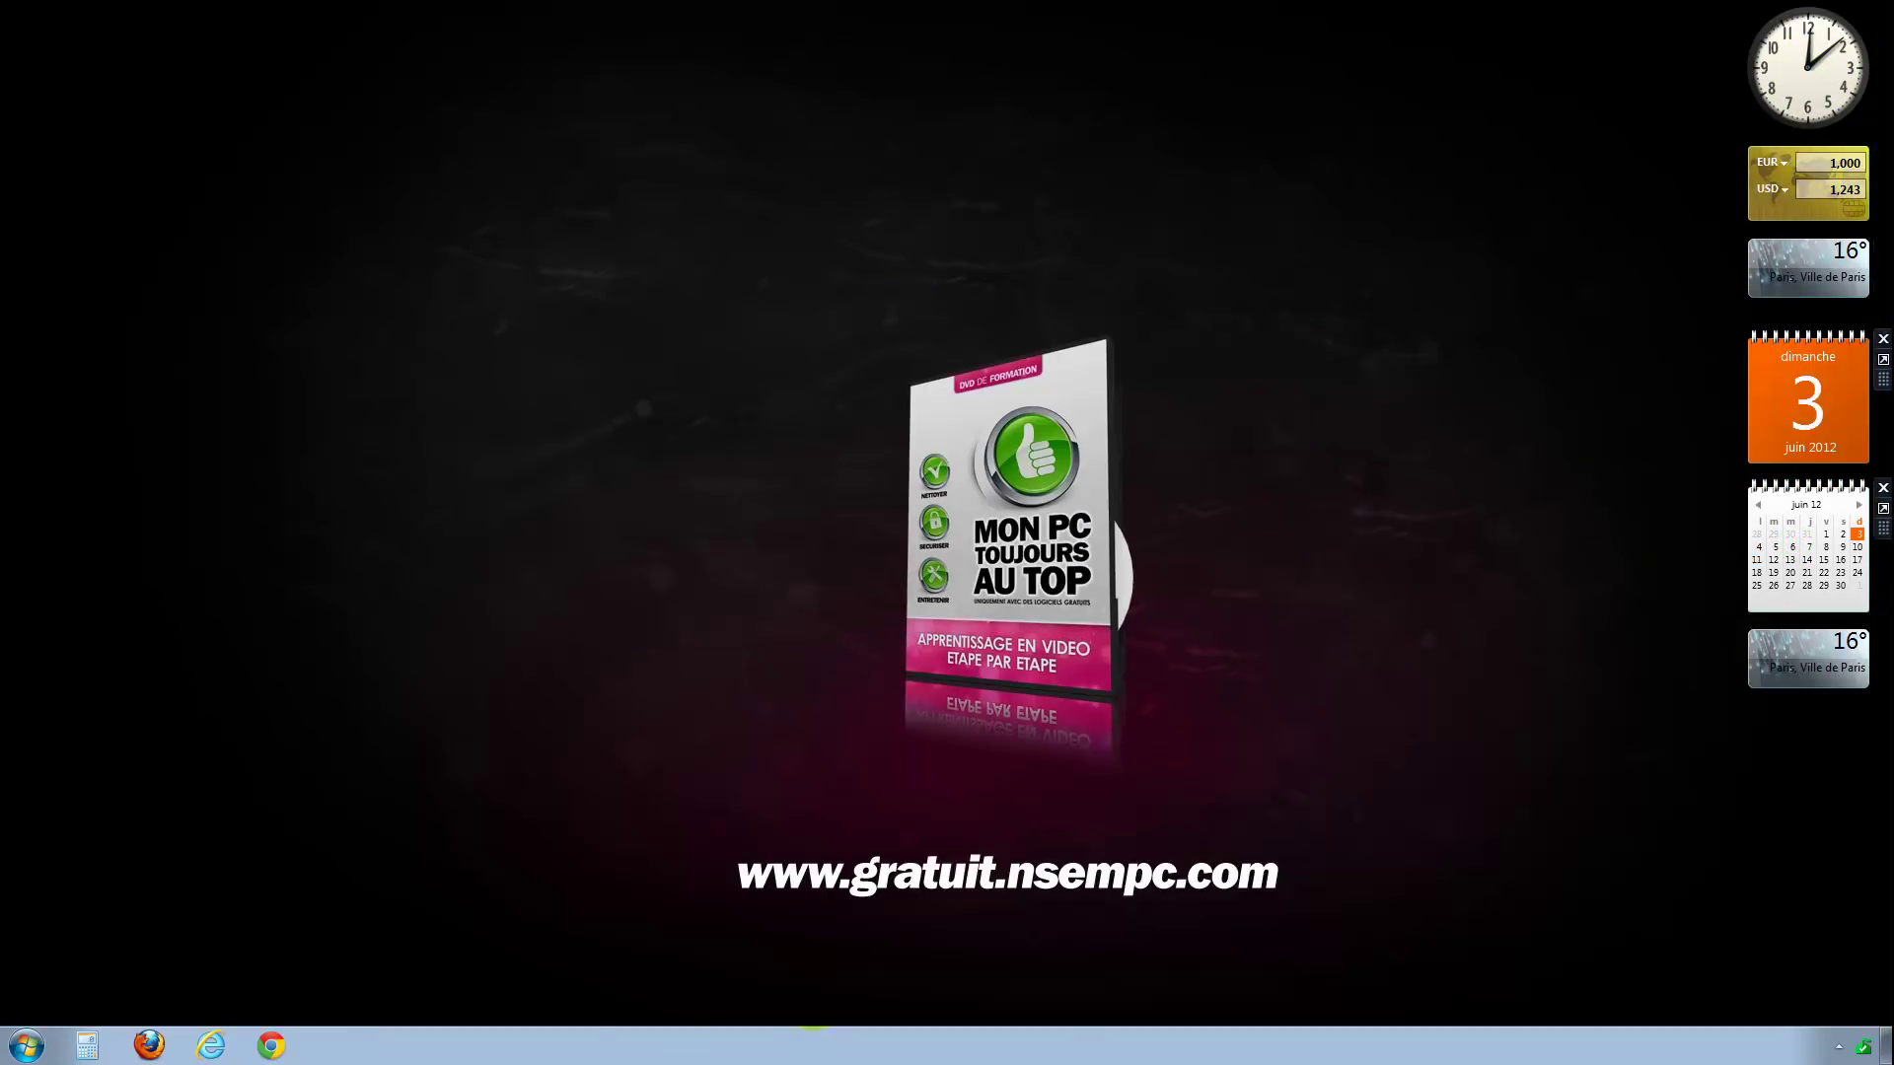
# Launch Firefox, snap its window to one half of the screen, and maximise it
pyautogui.click(148, 1045)
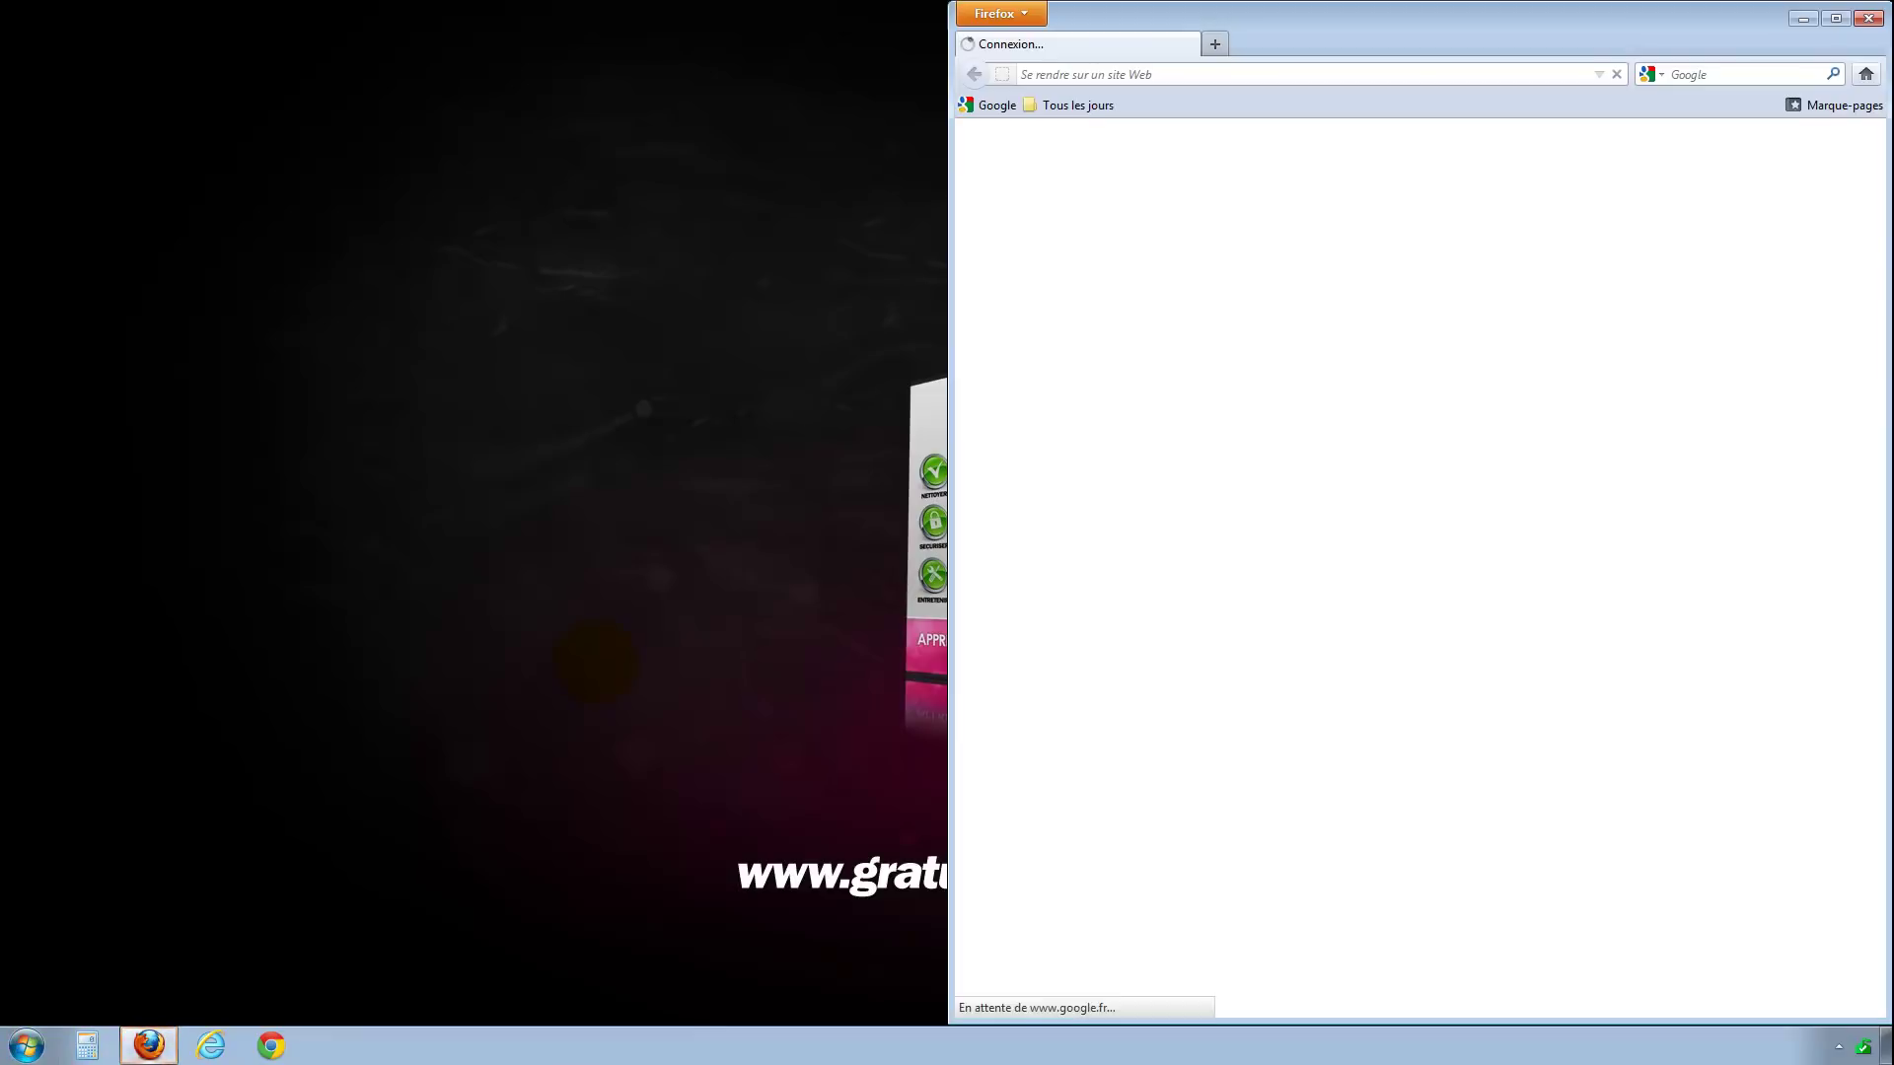
pyautogui.press('super+Left')
pyautogui.press('super+Up')
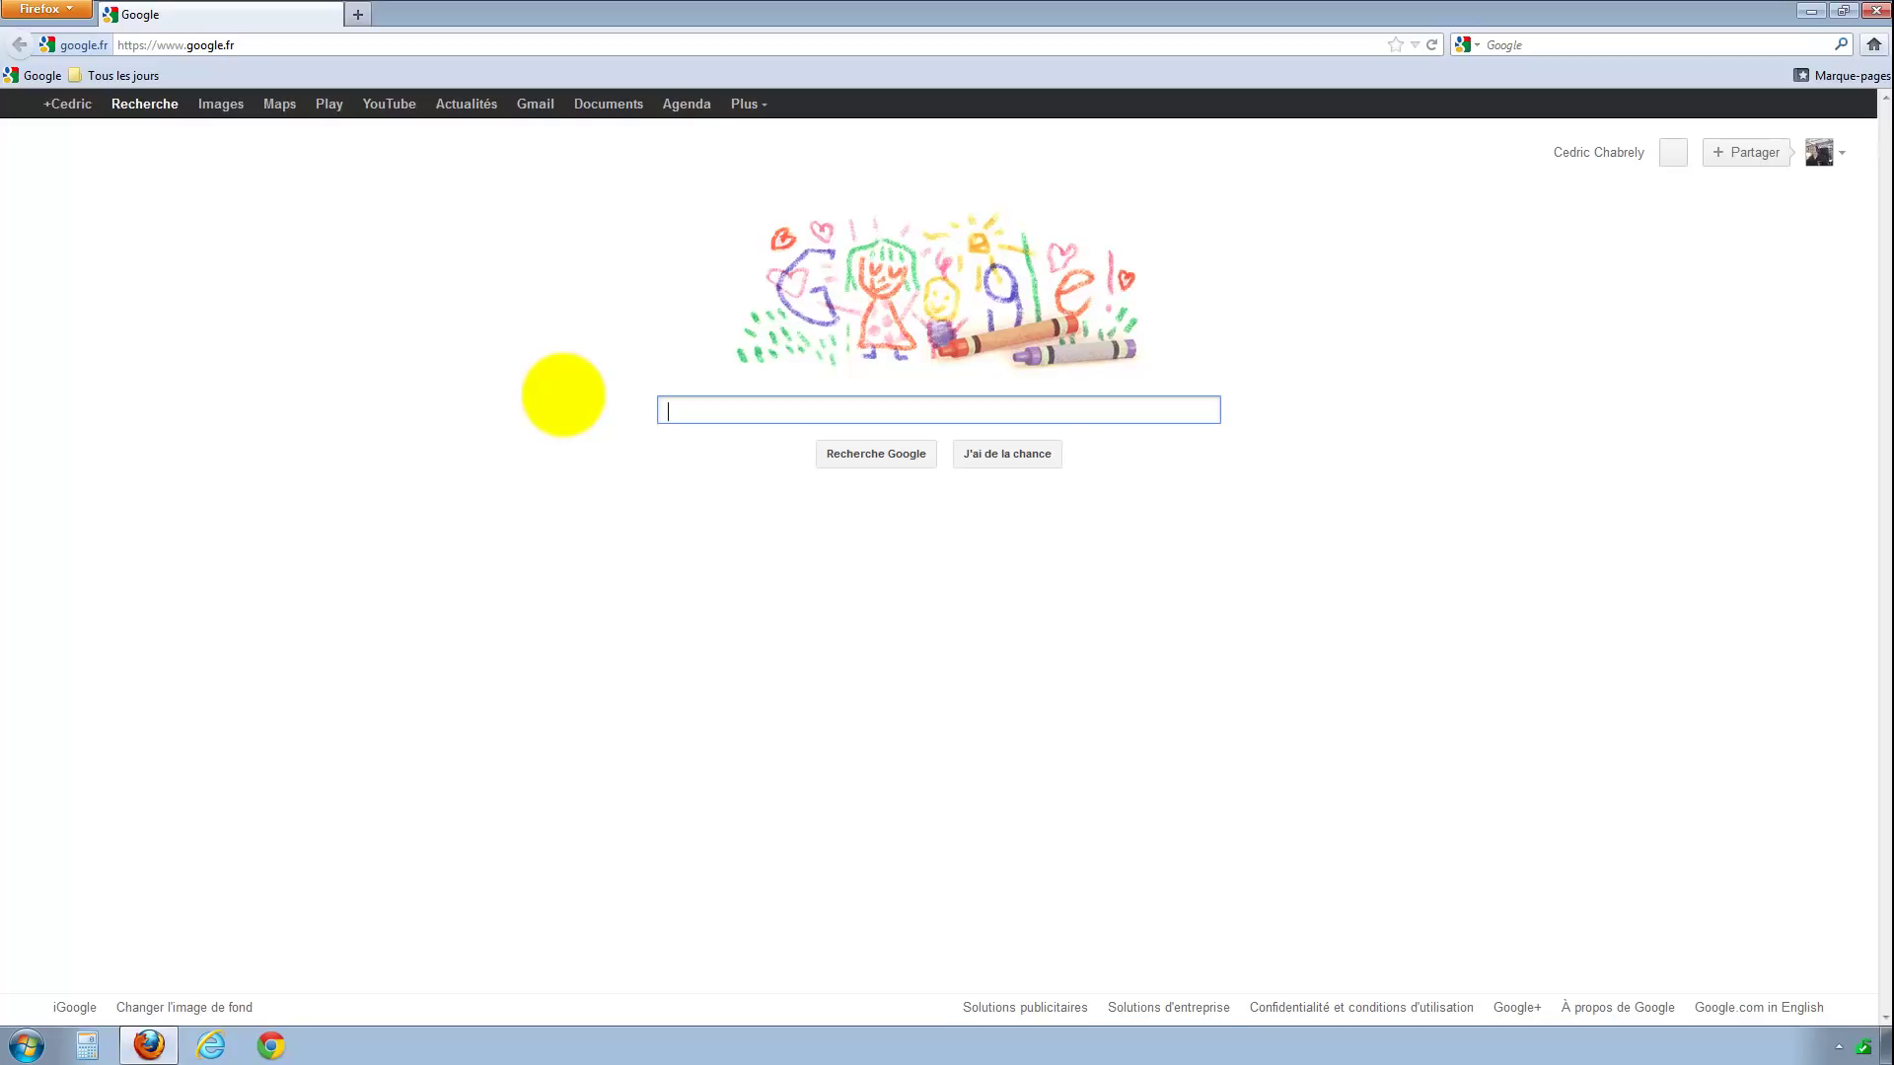
pyautogui.press('super+Right')
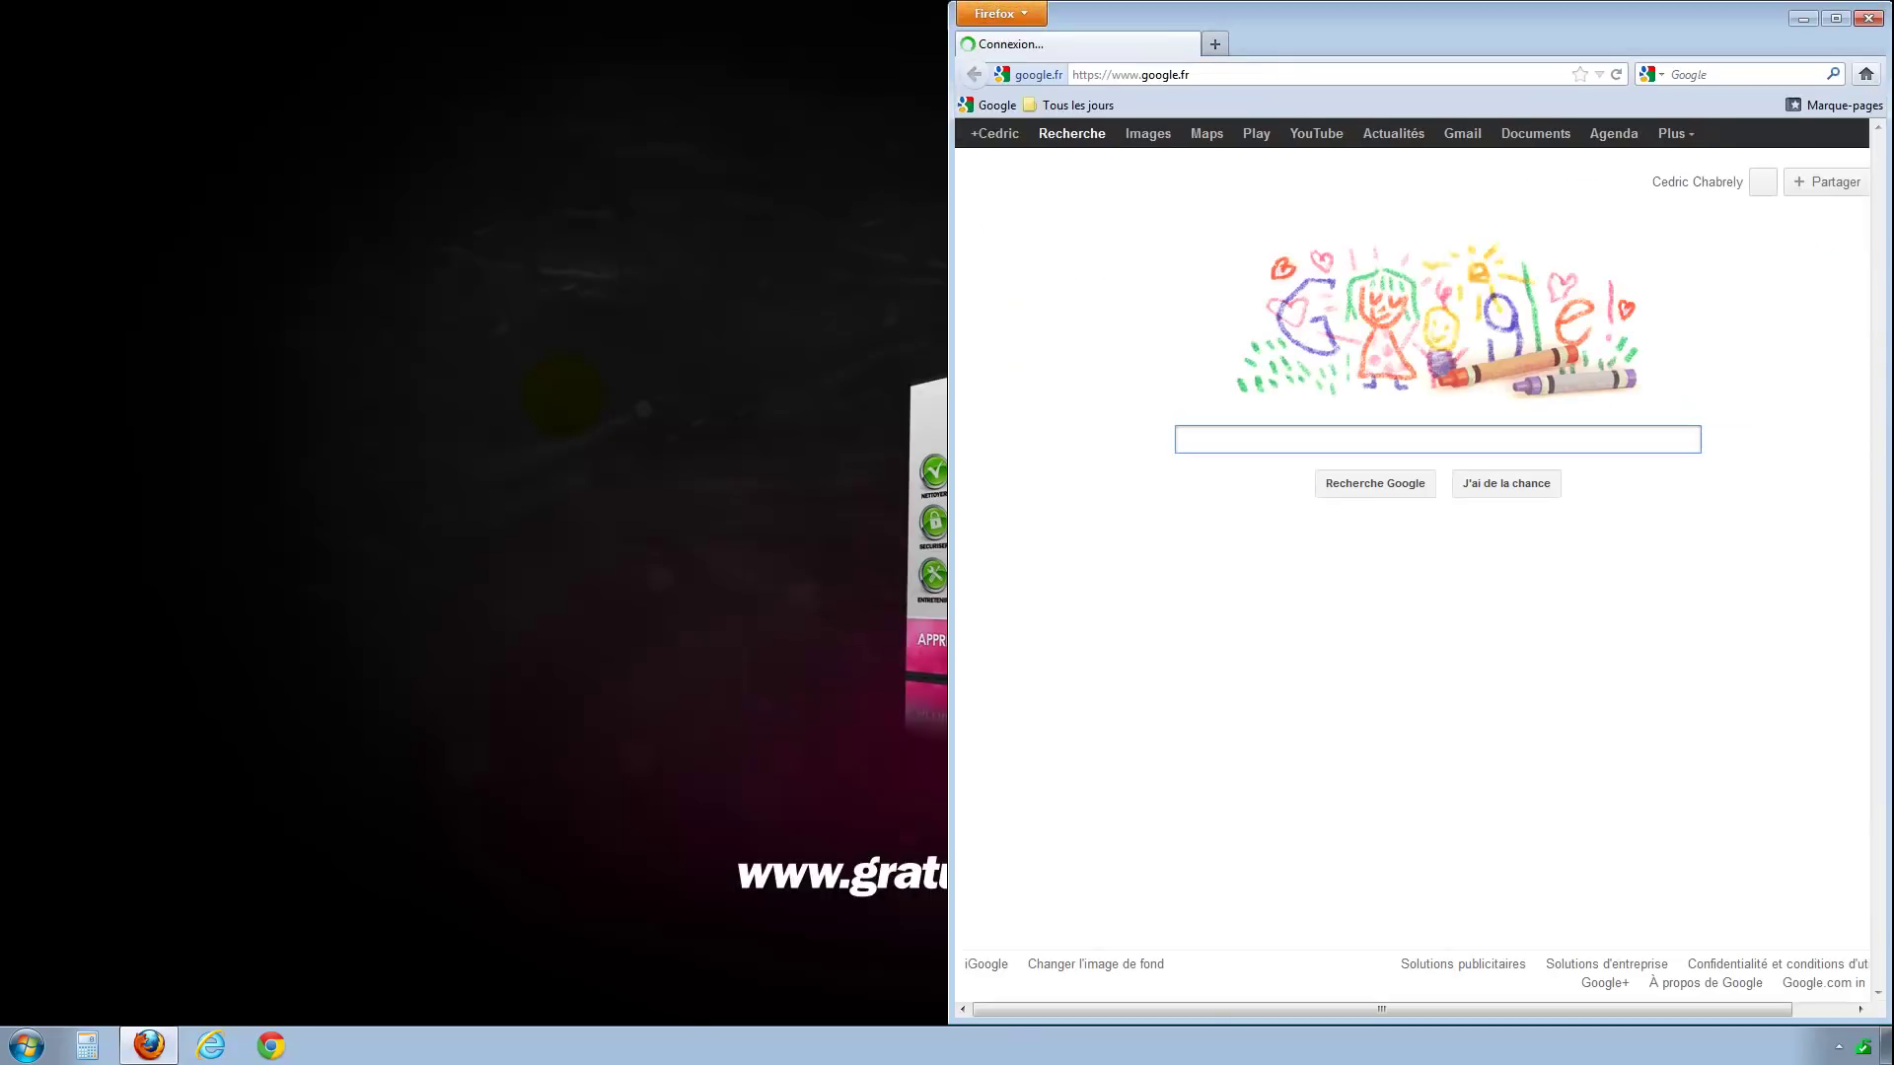
pyautogui.press('super+Up')
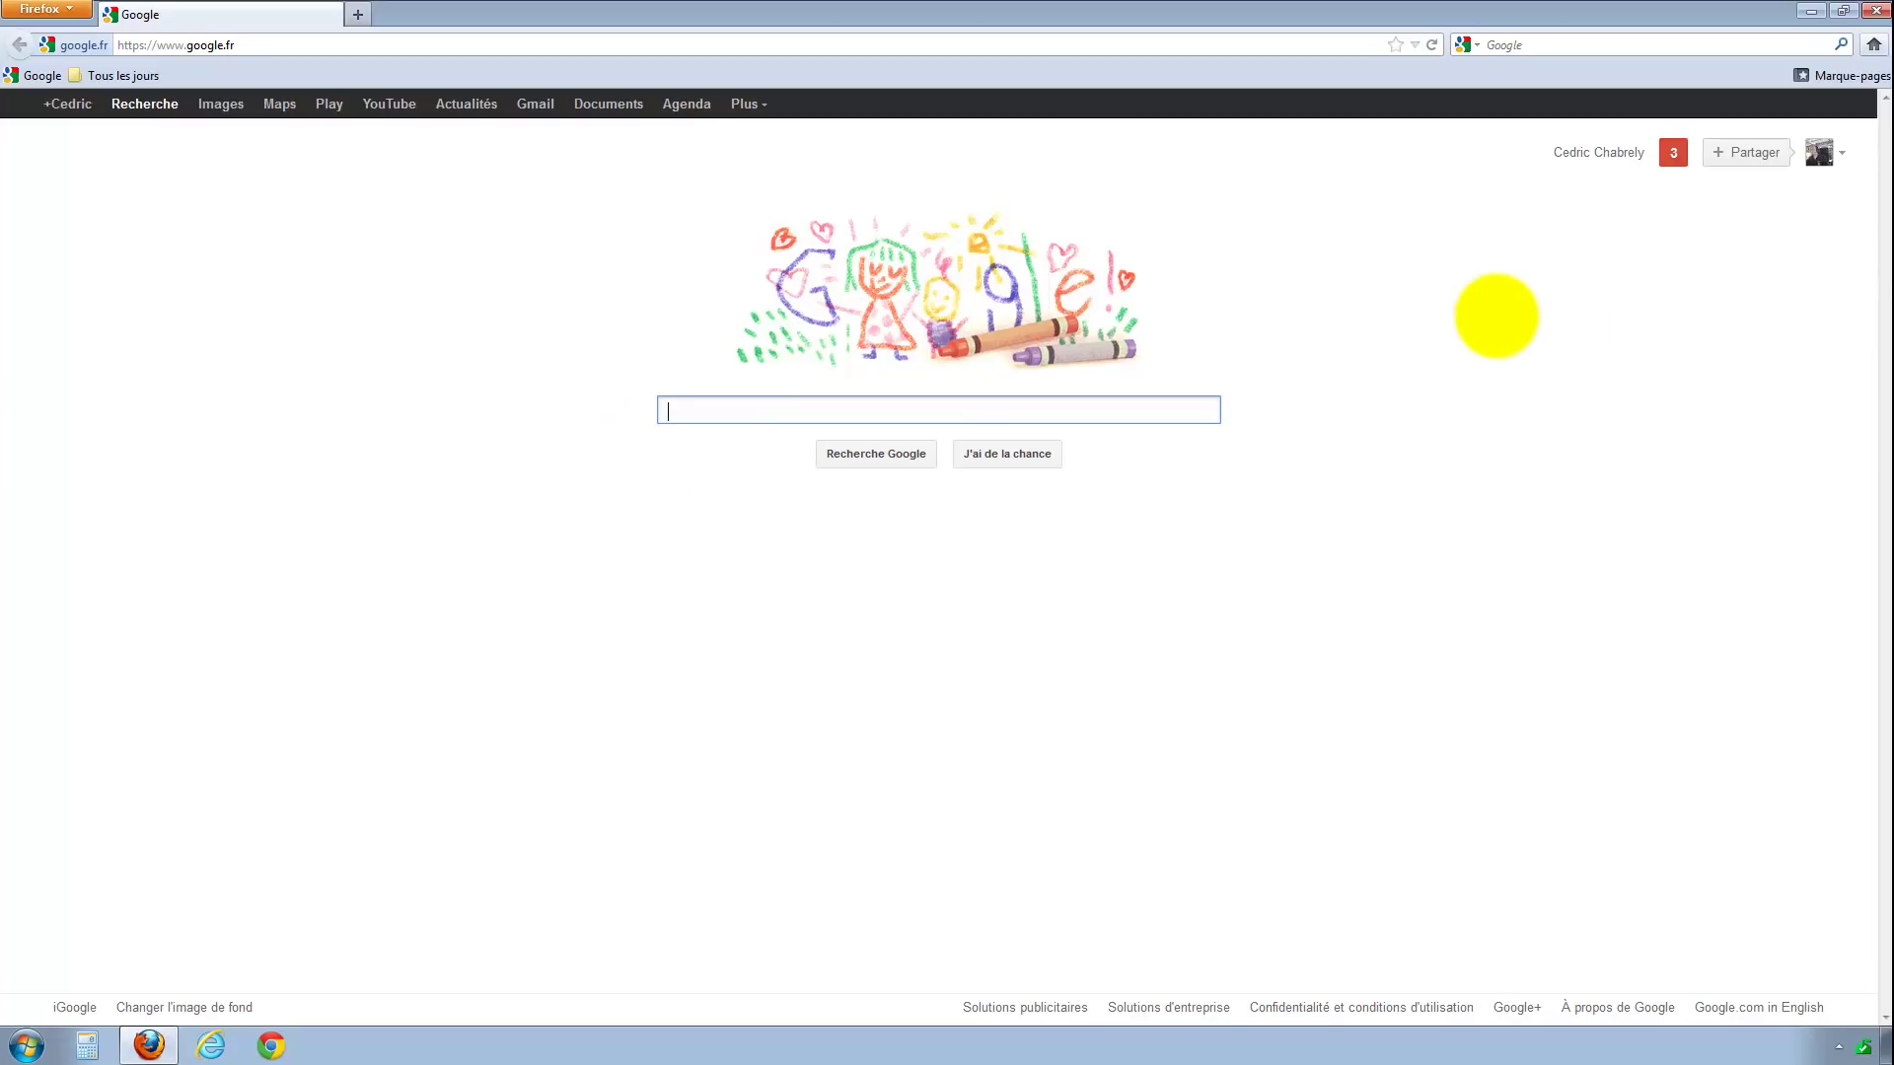
pyautogui.click(1384, 359)
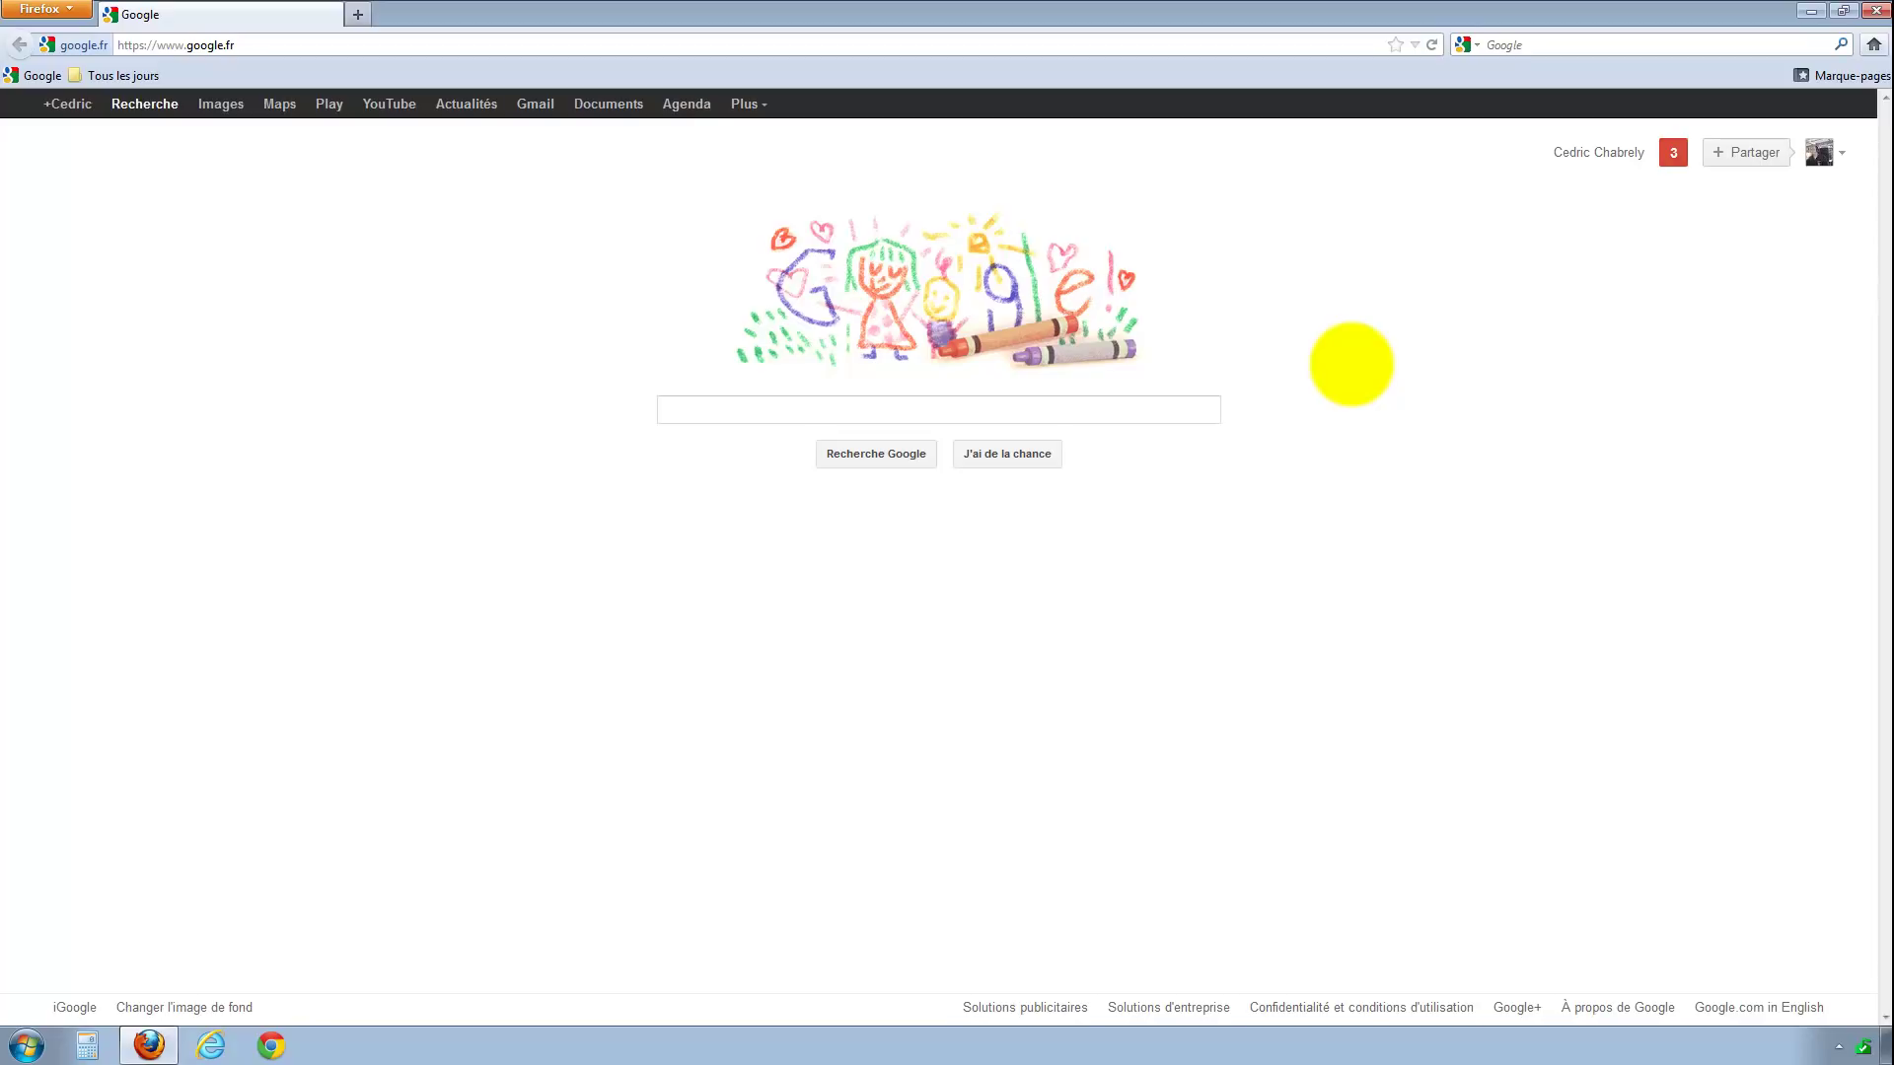
# Bring the desktop gadgets in front of Firefox twice, returning to the page each time, and close Firefox
pyautogui.press('super+g')
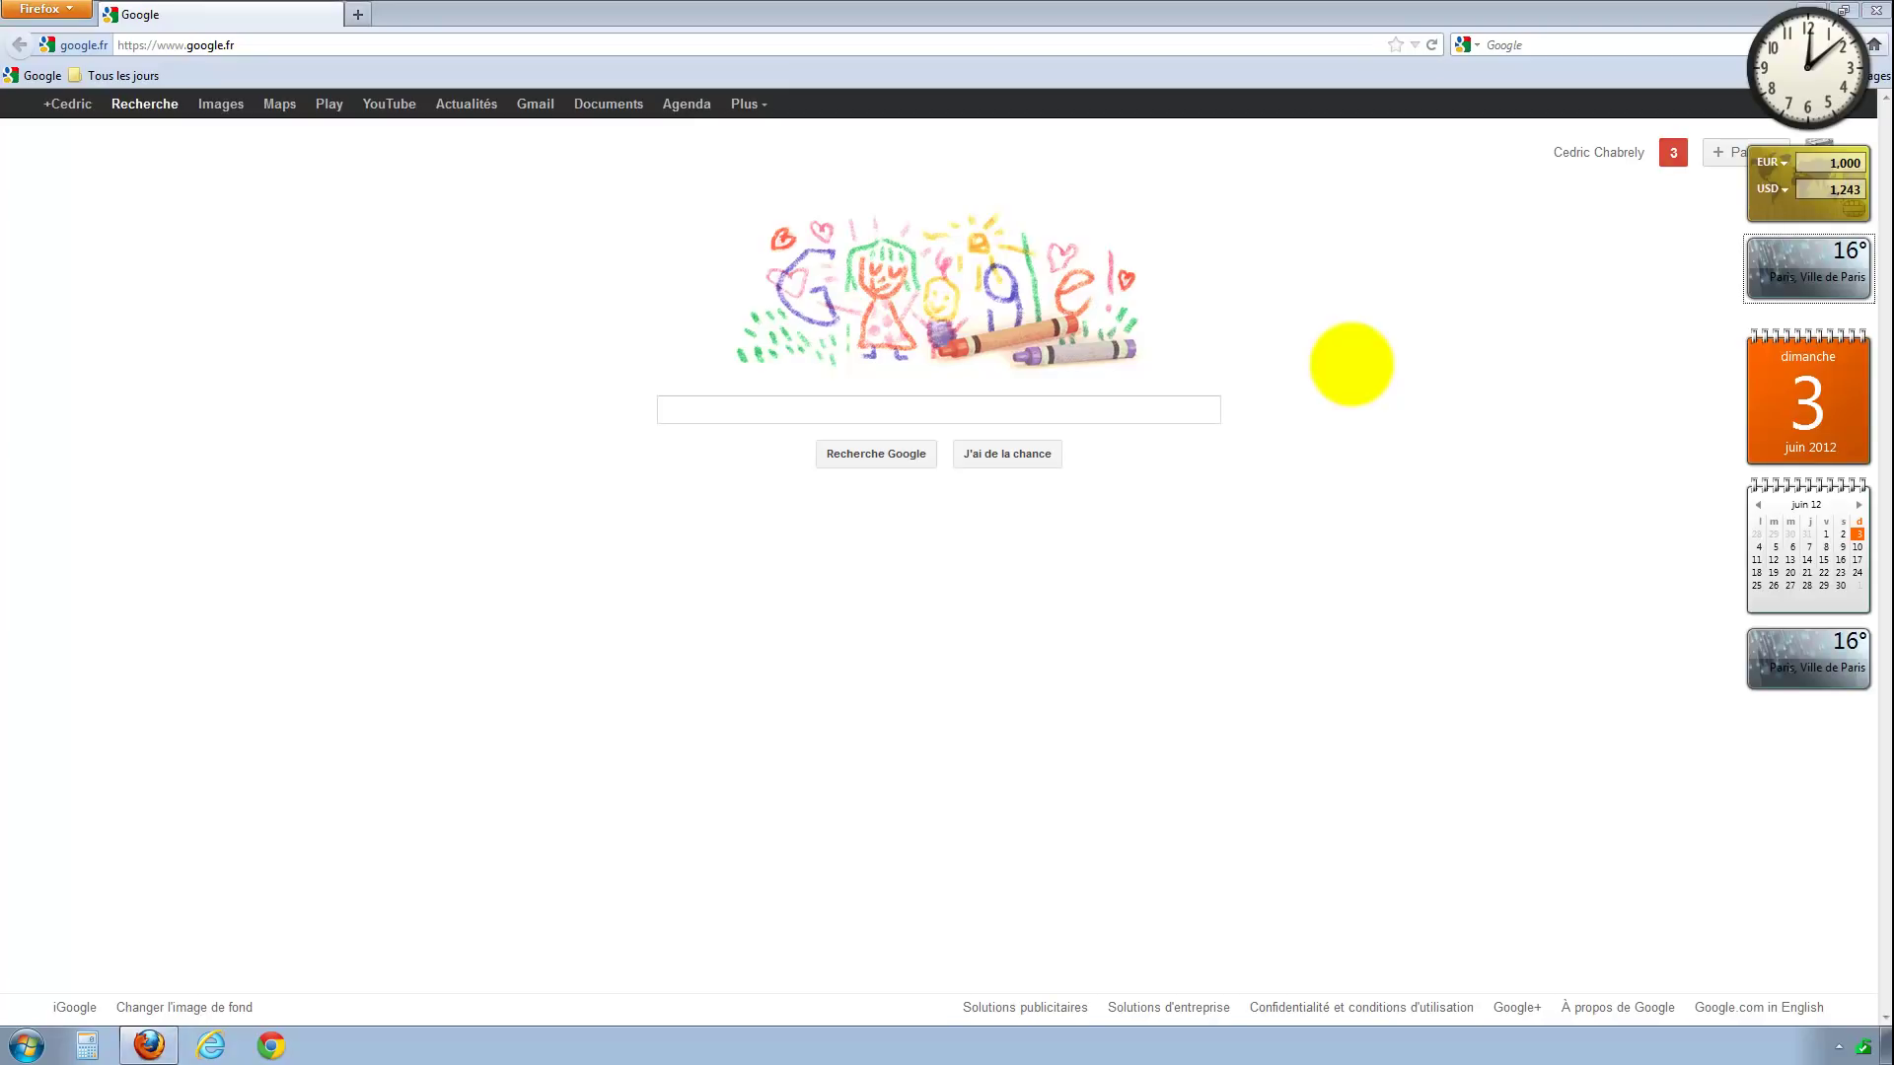
pyautogui.moveTo(1823, 266)
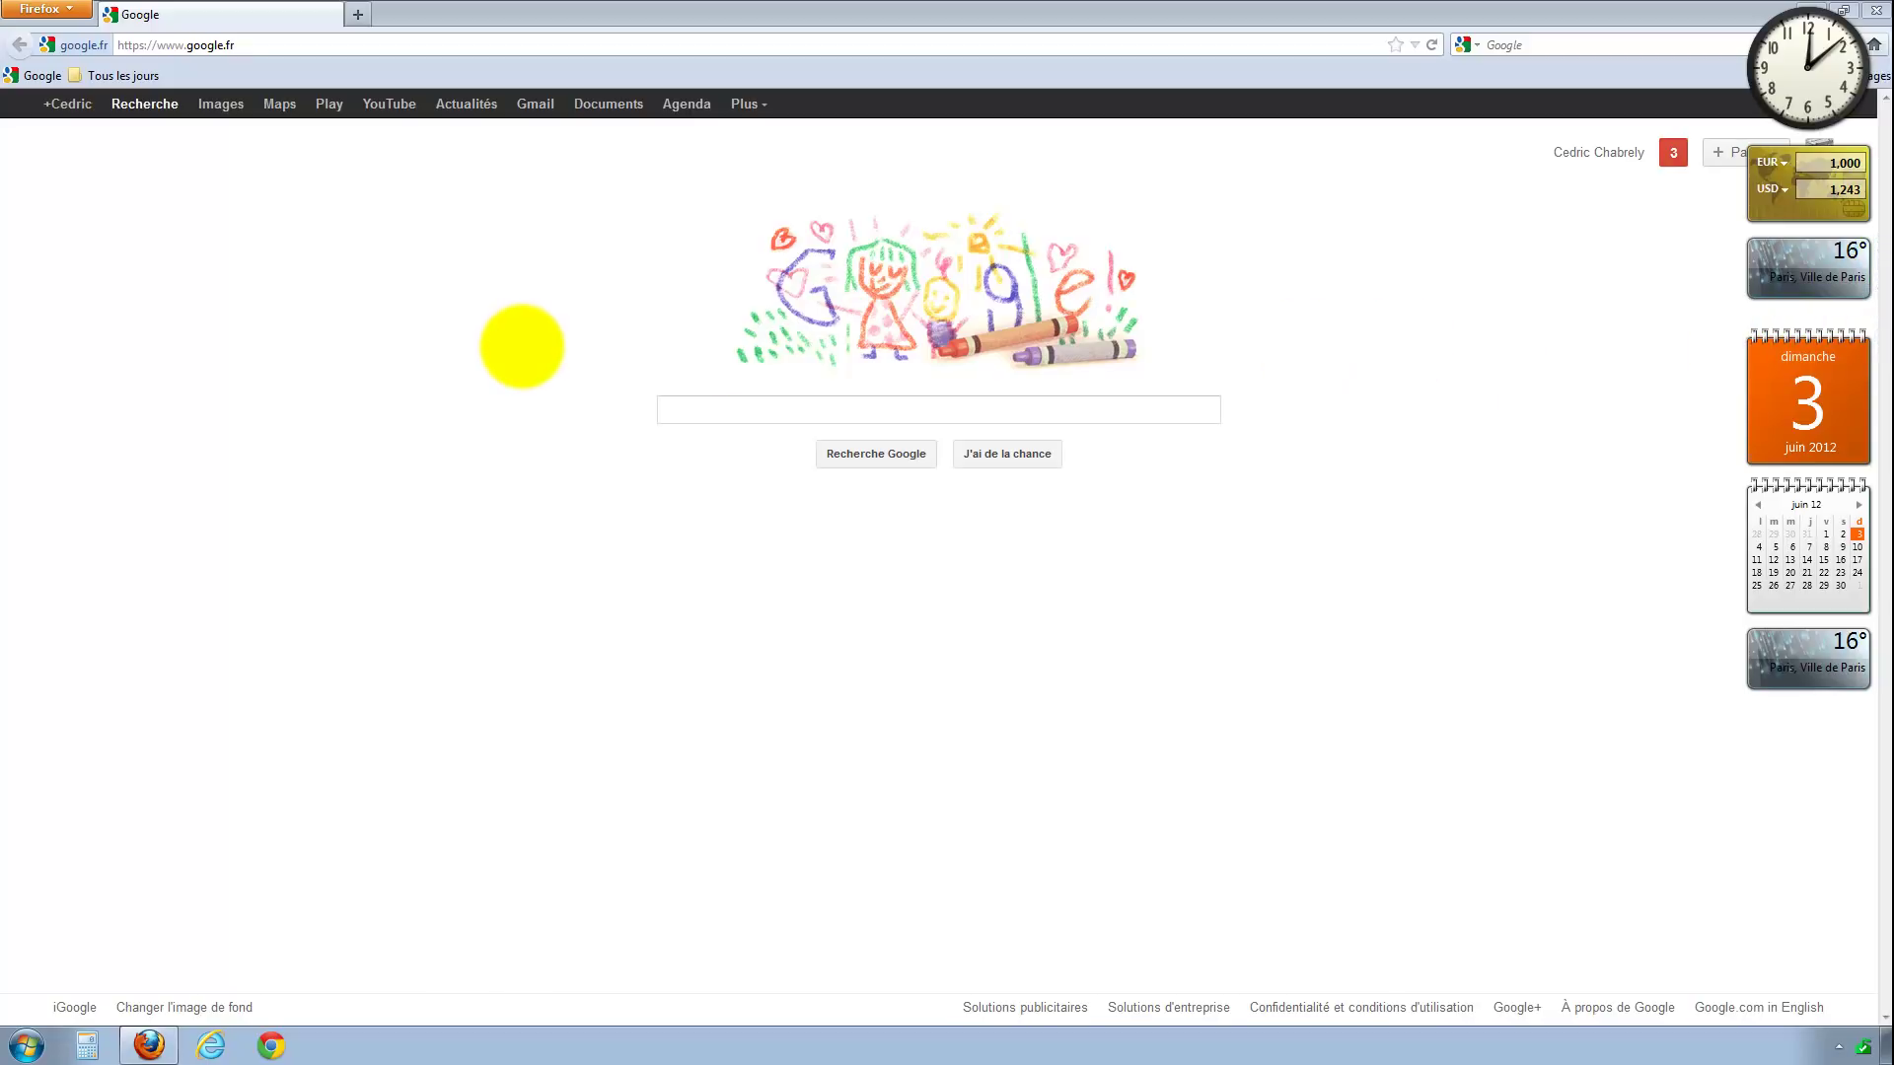
pyautogui.click(473, 355)
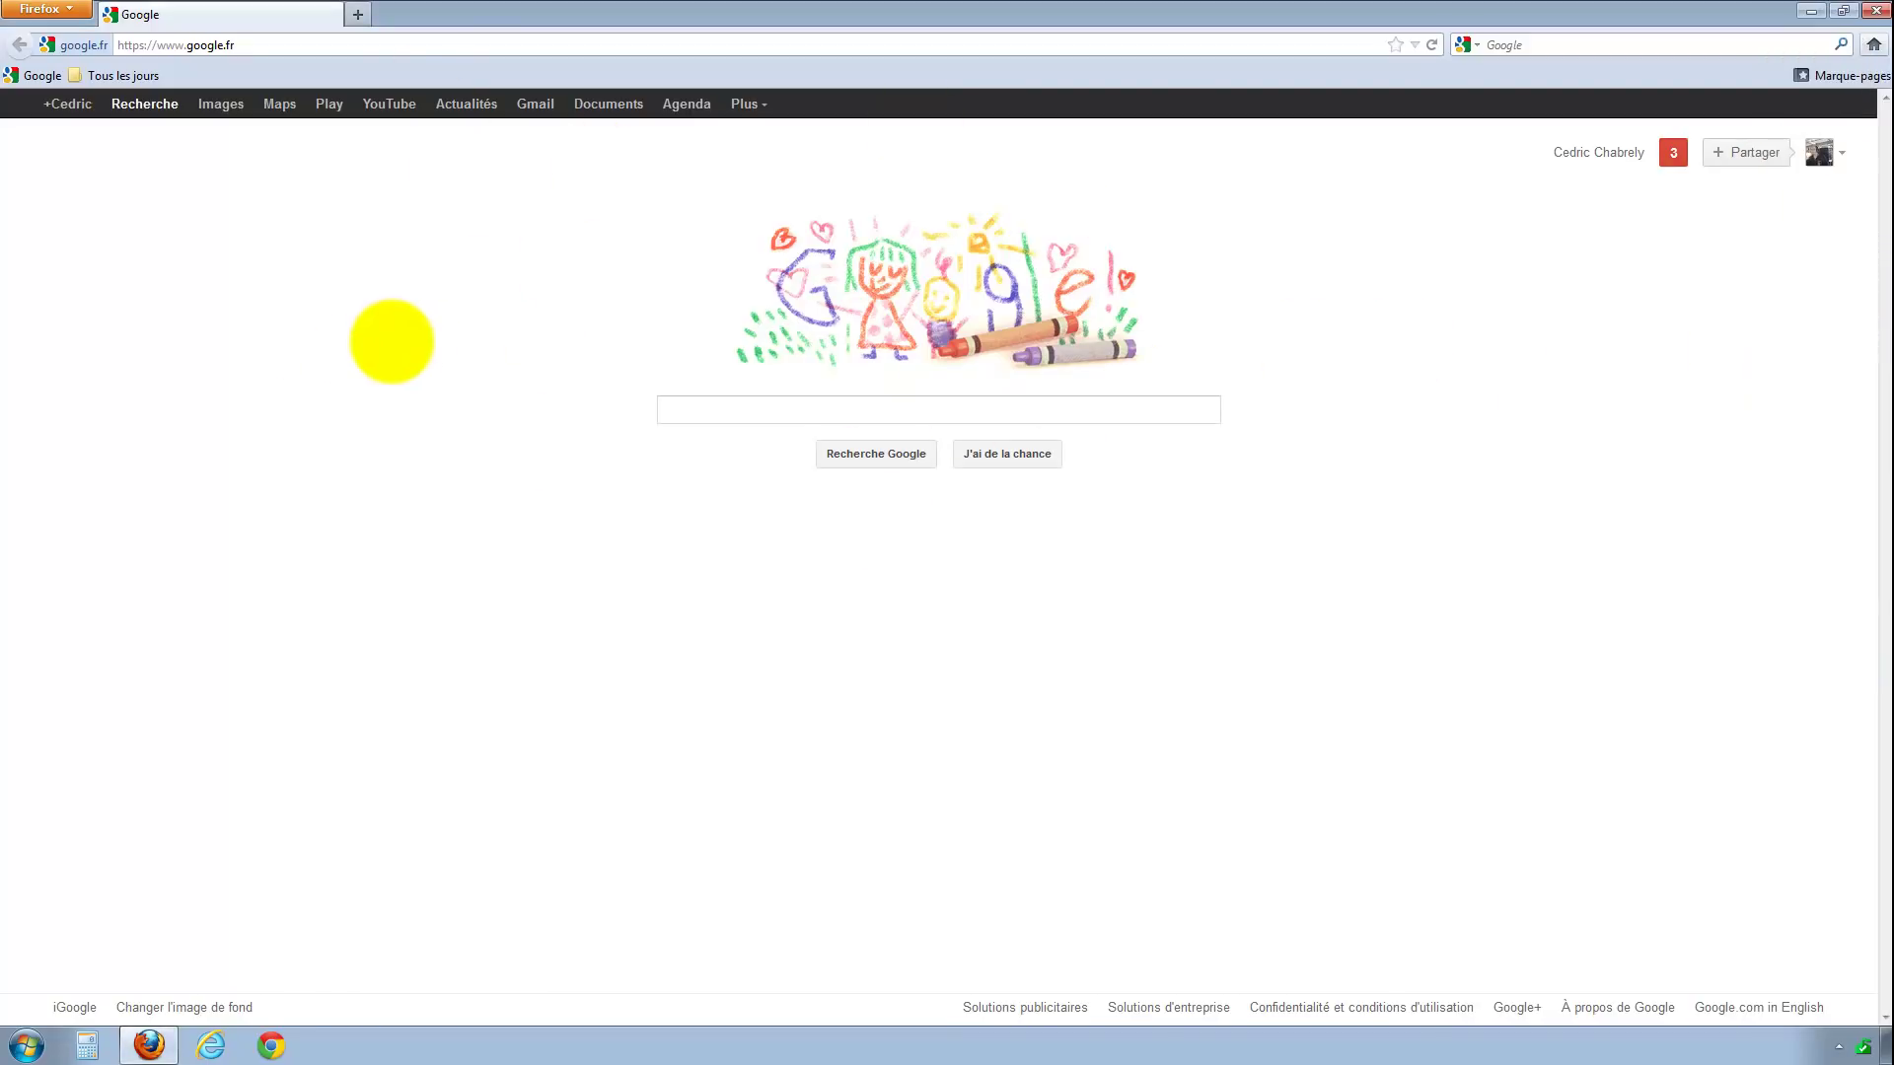
pyautogui.press('super+g')
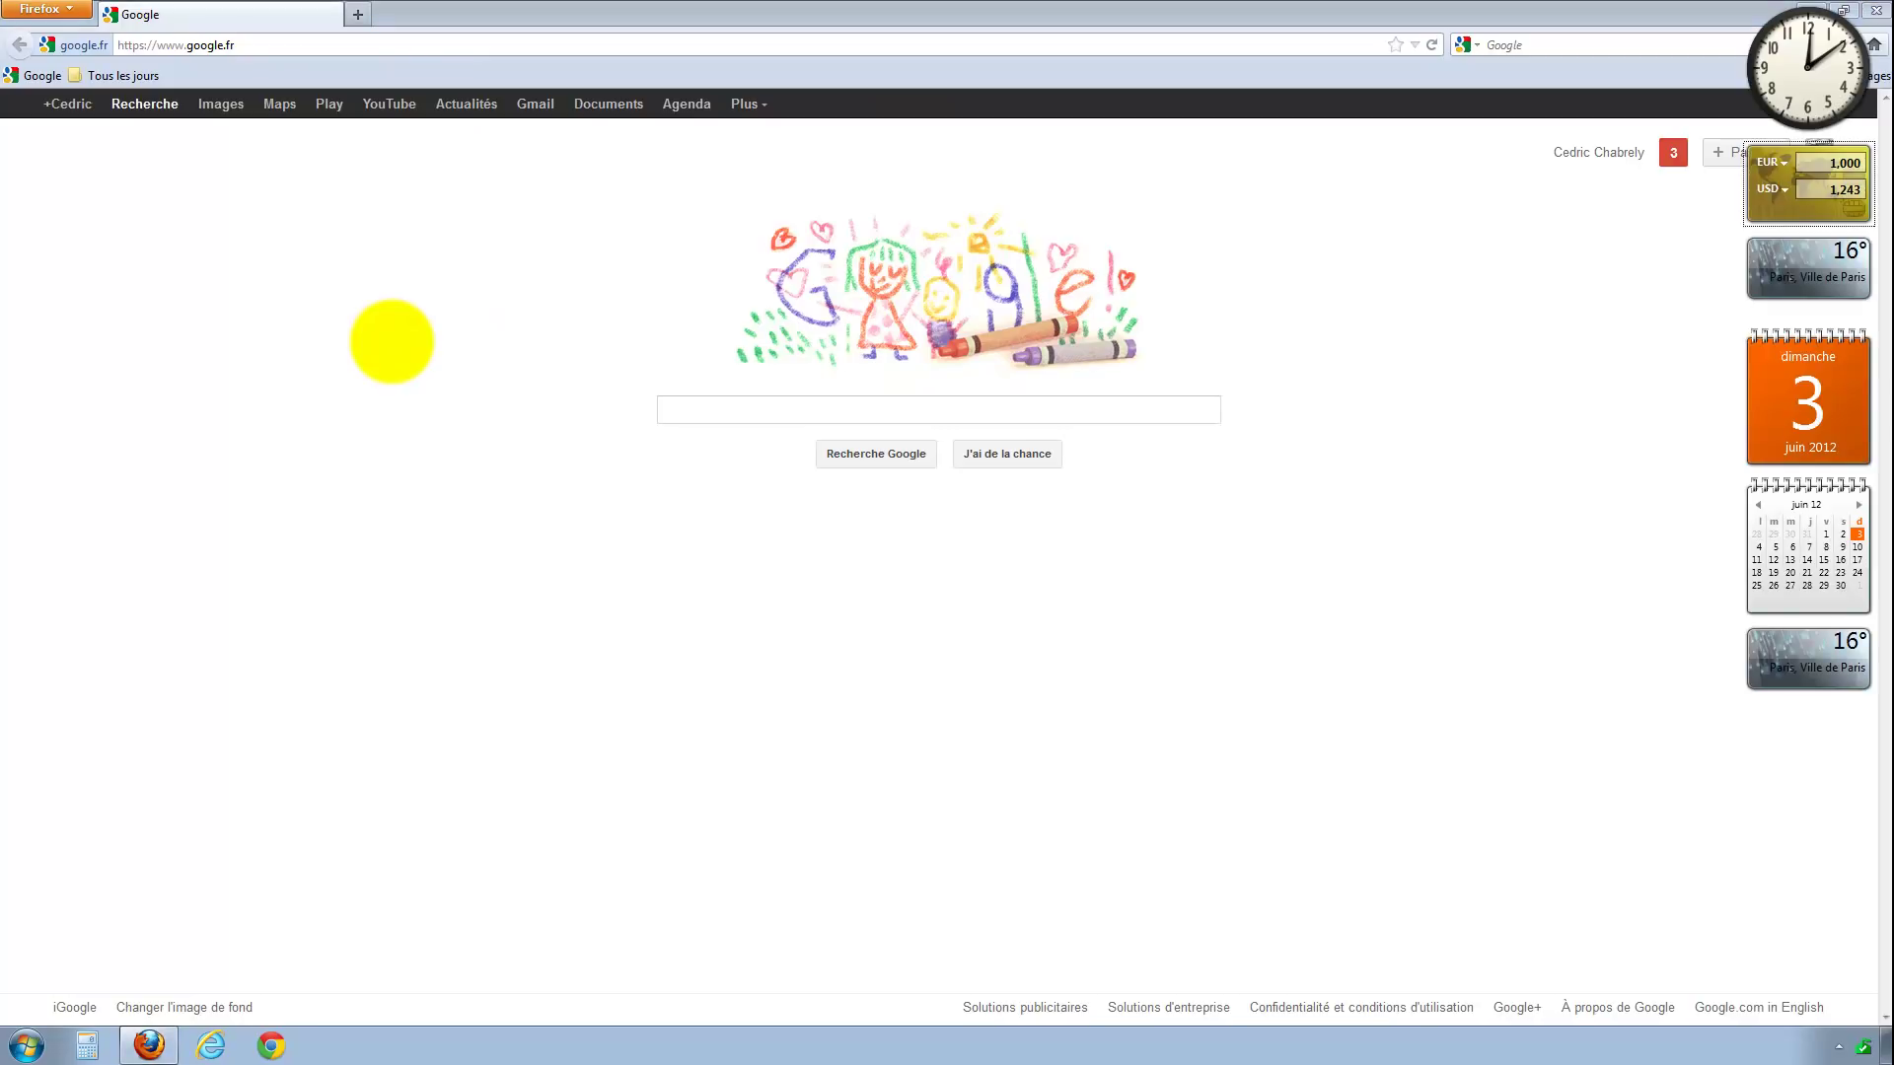
pyautogui.click(386, 339)
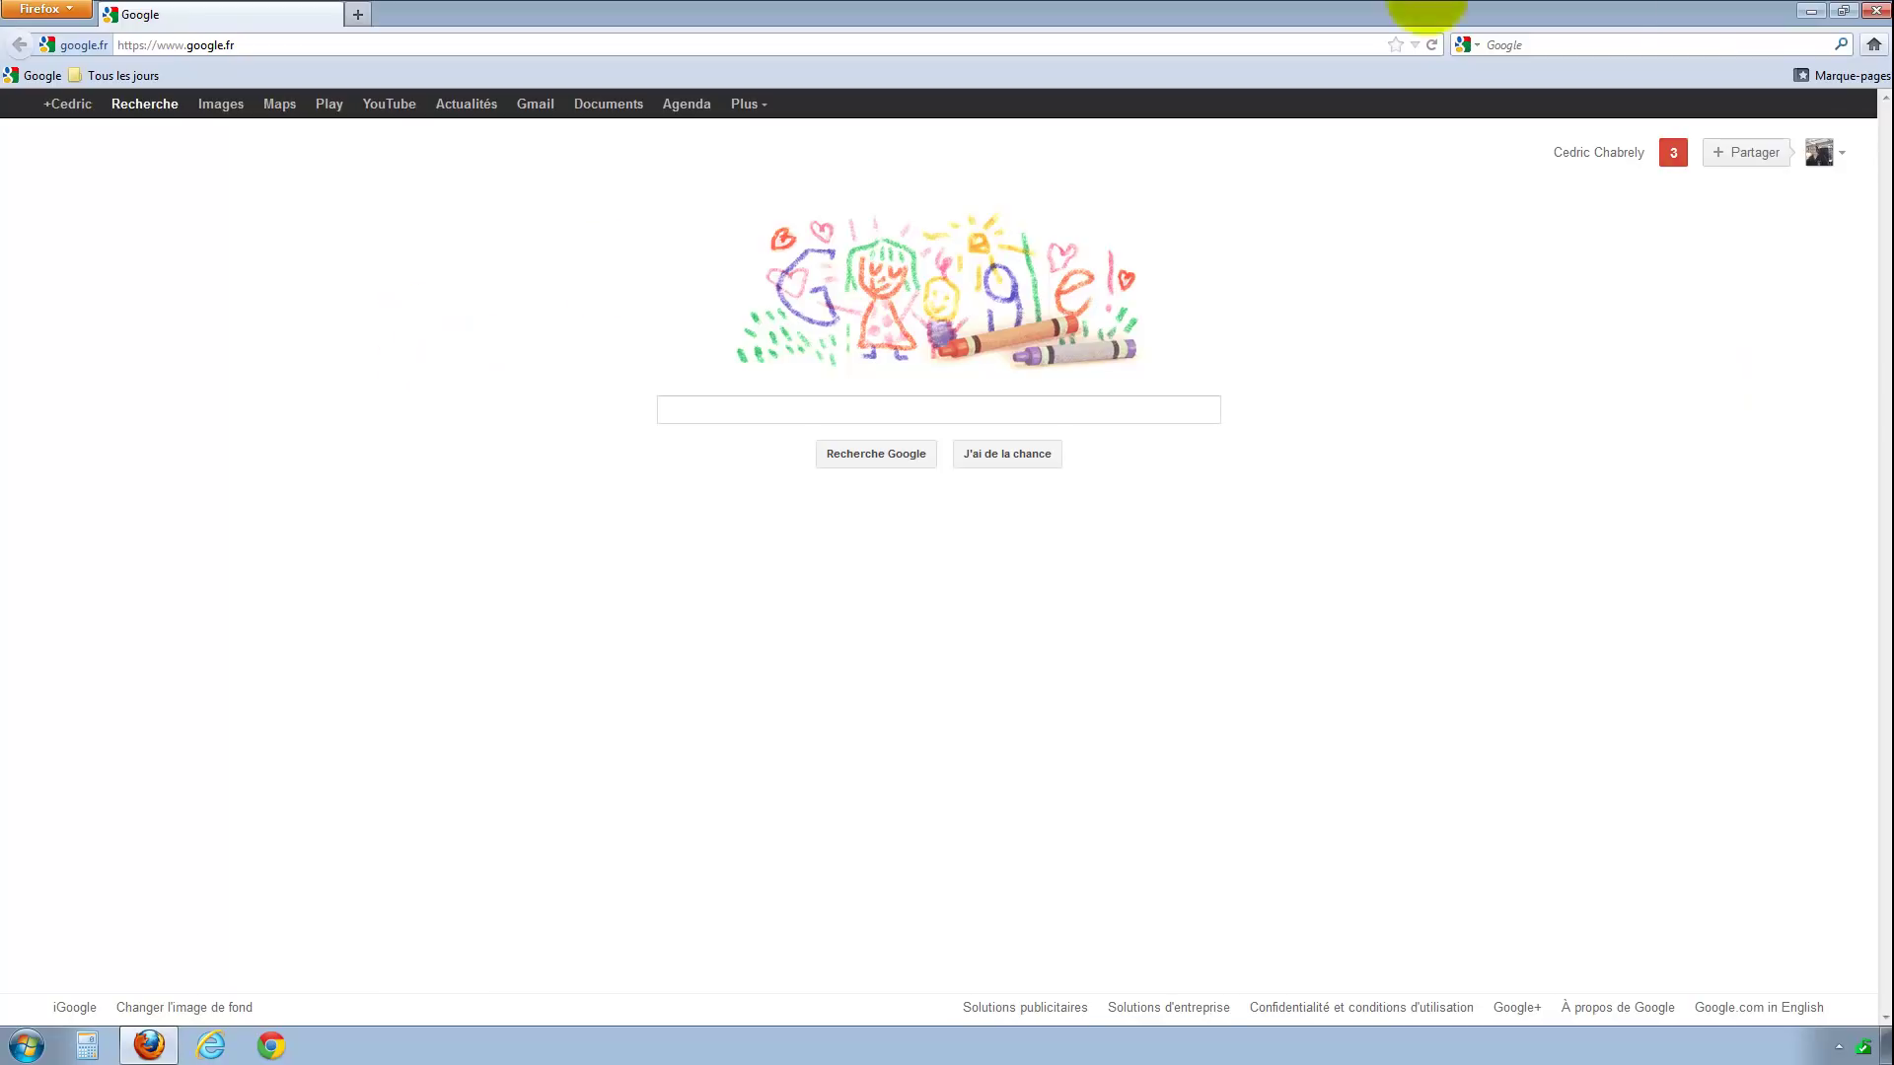
pyautogui.click(1875, 12)
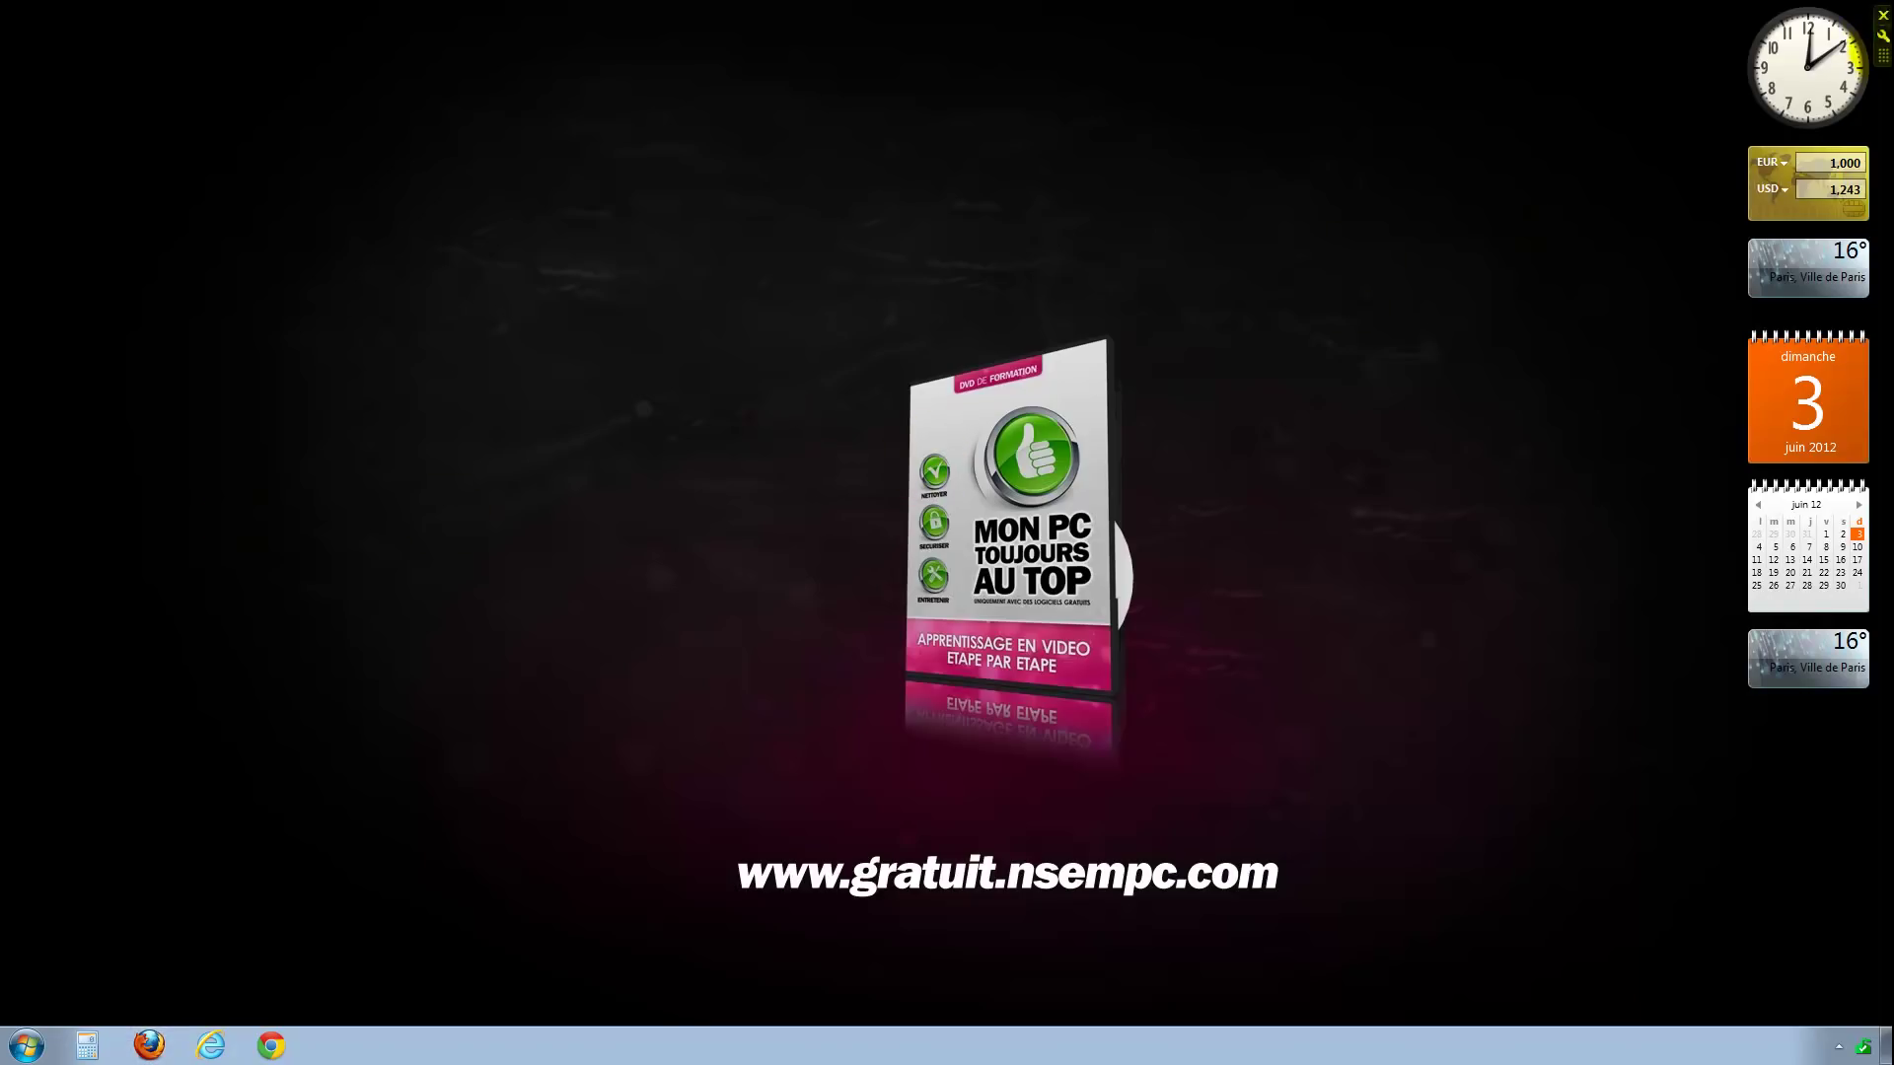
# Remove the Horloge, Devises, both Météo and both Calendrier gadgets from the desktop
pyautogui.click(1883, 15)
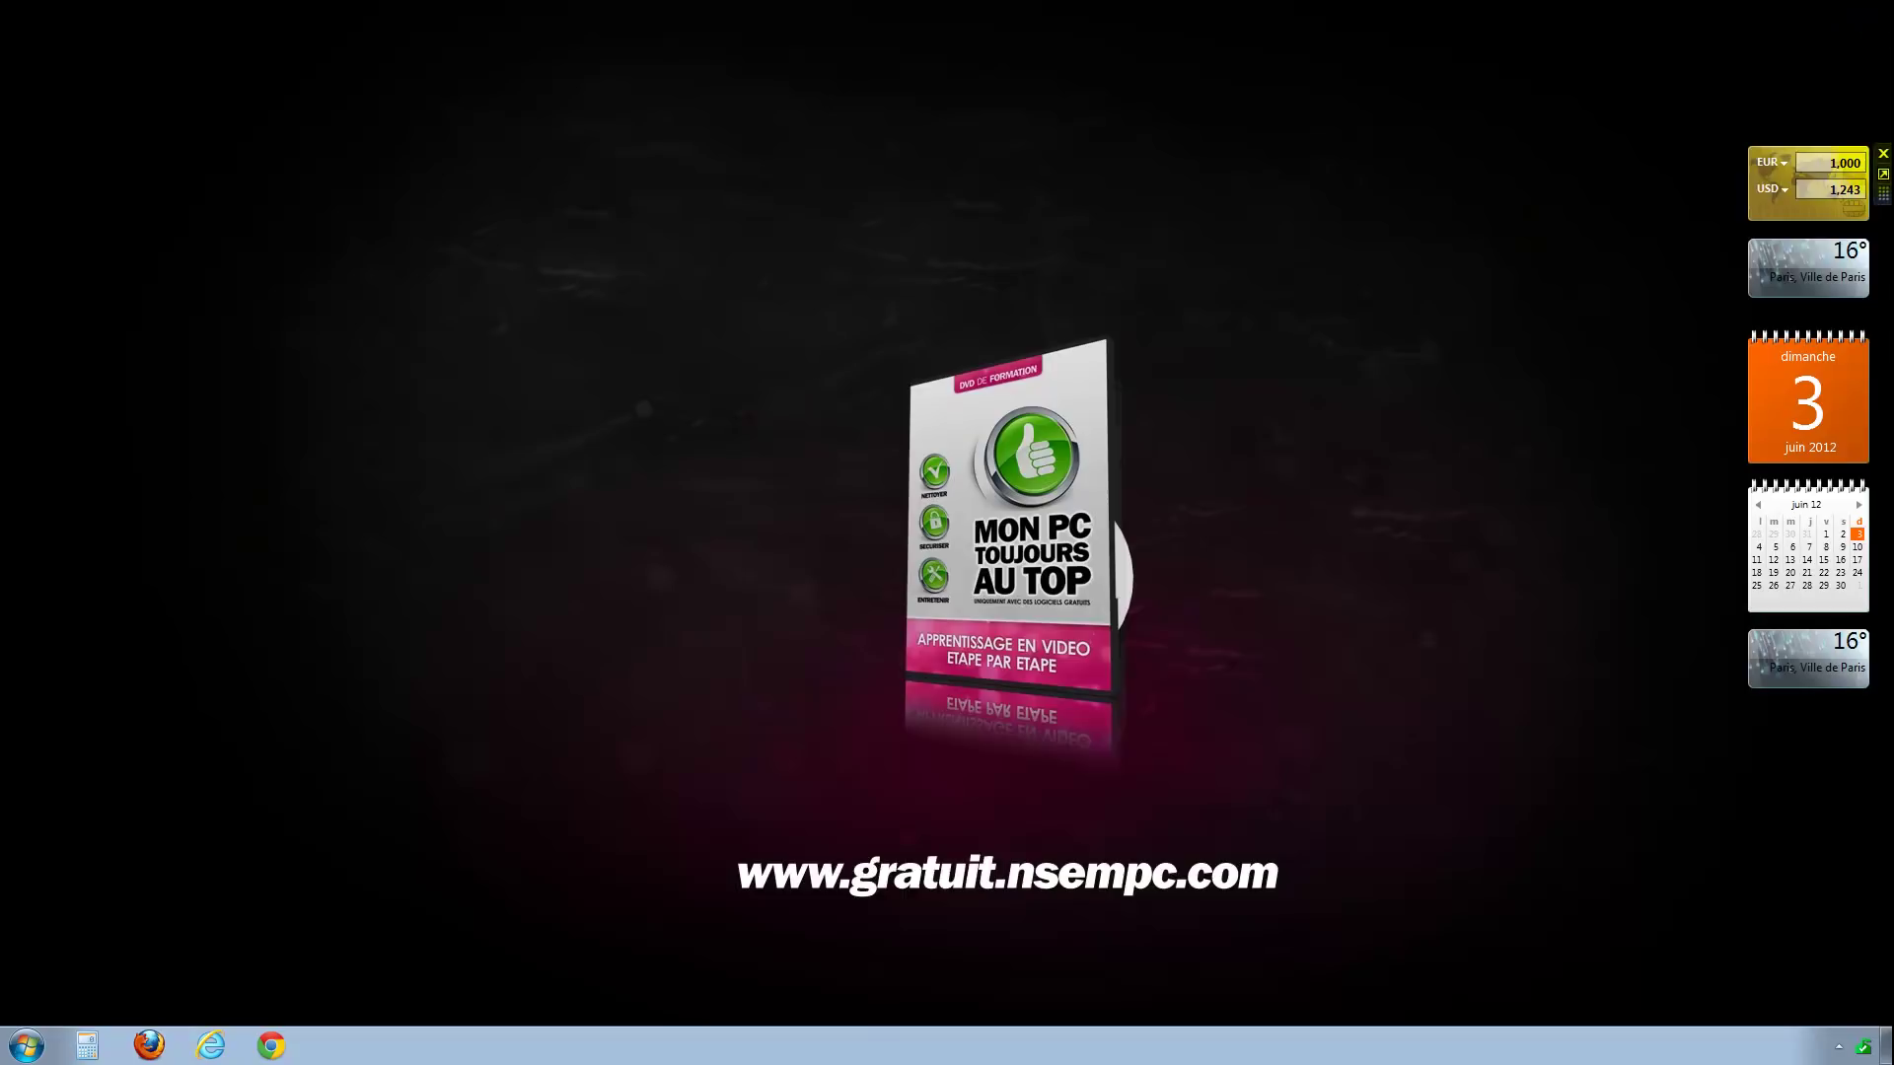
pyautogui.click(1882, 154)
pyautogui.click(1882, 246)
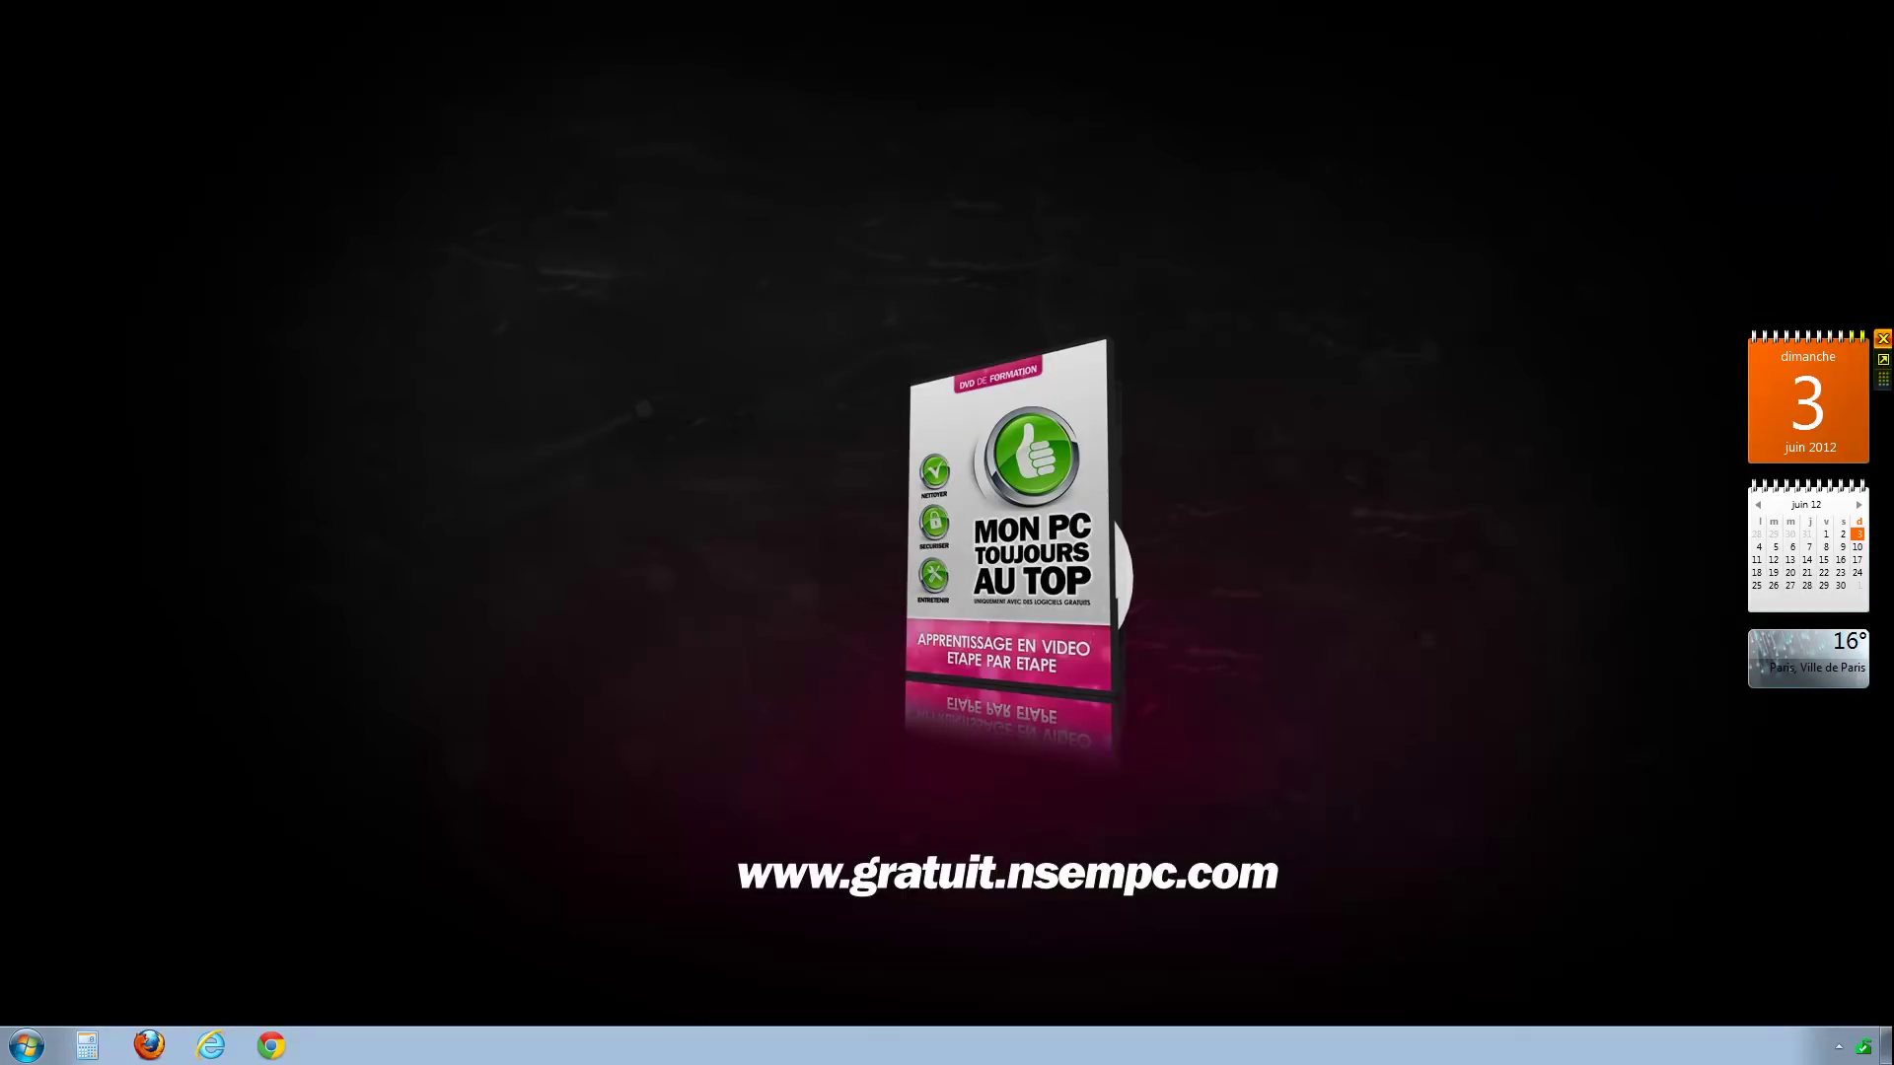
pyautogui.click(1882, 338)
pyautogui.click(1882, 487)
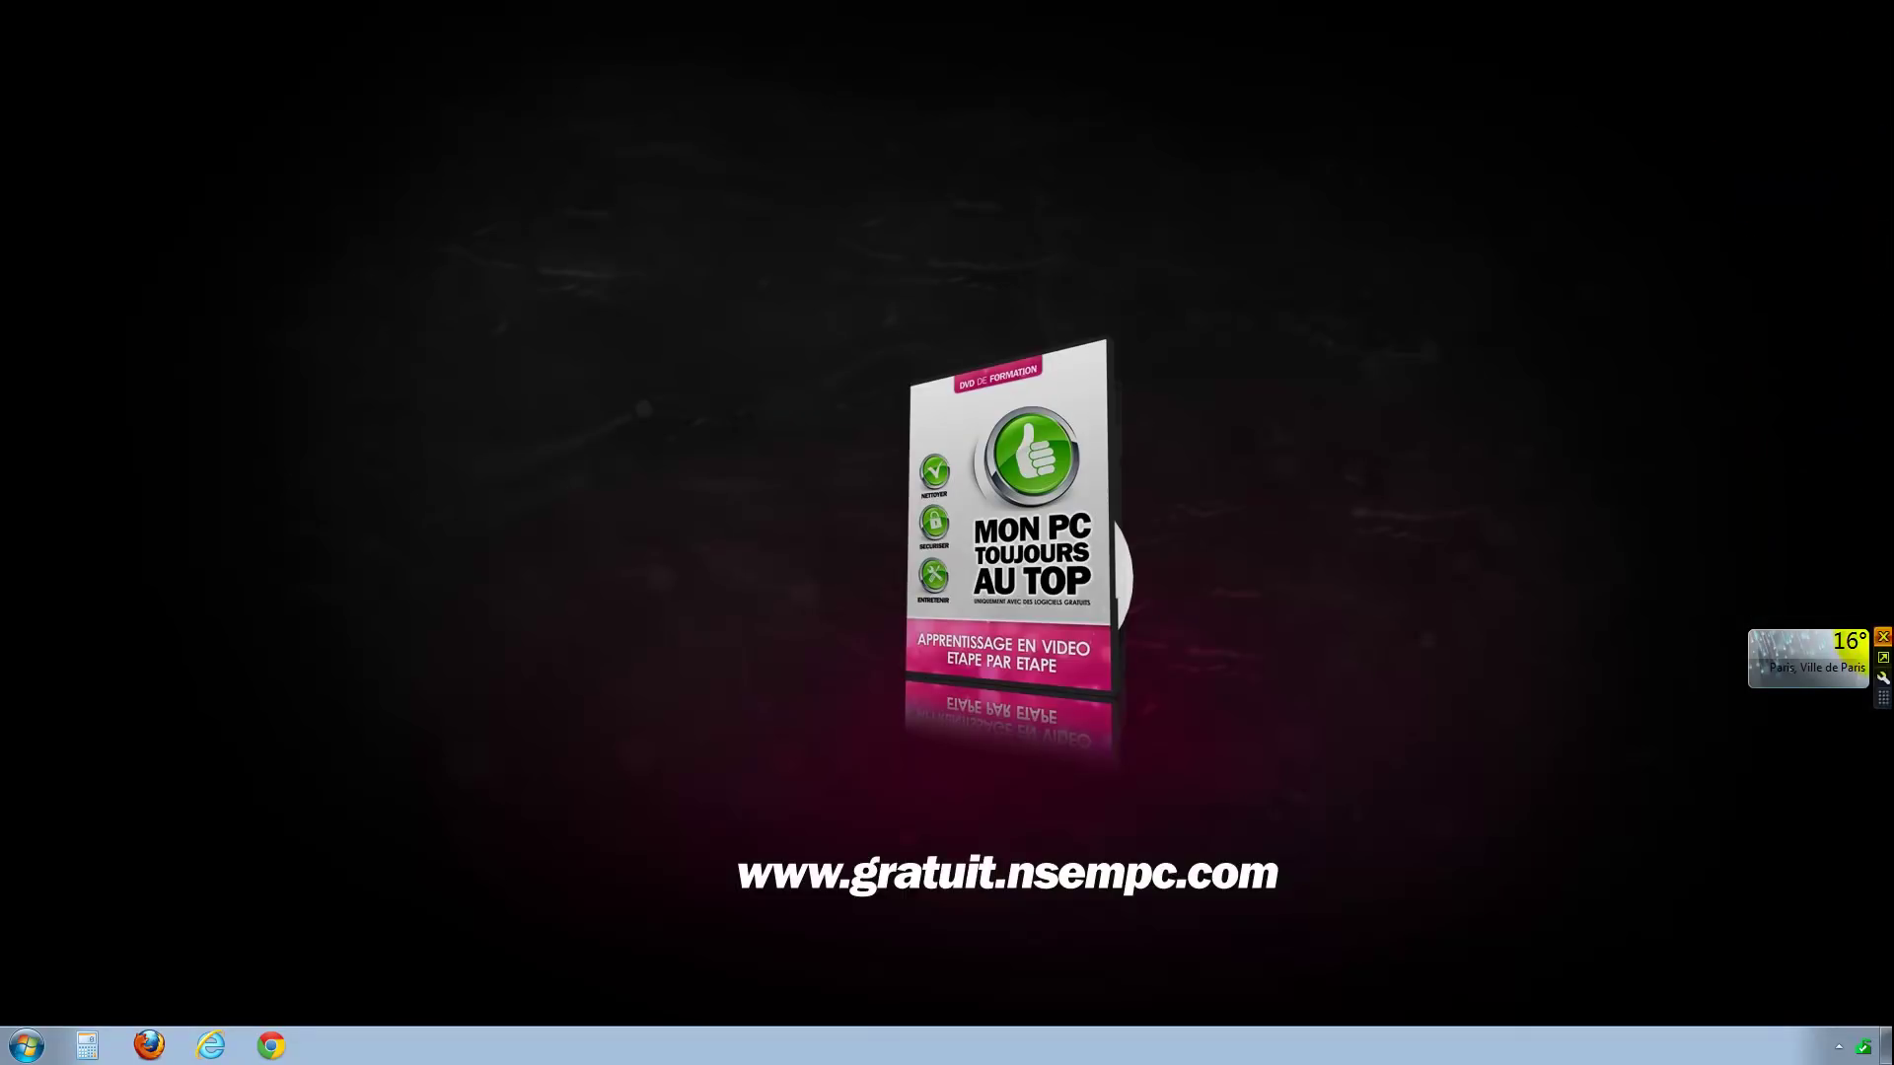
pyautogui.click(1882, 637)
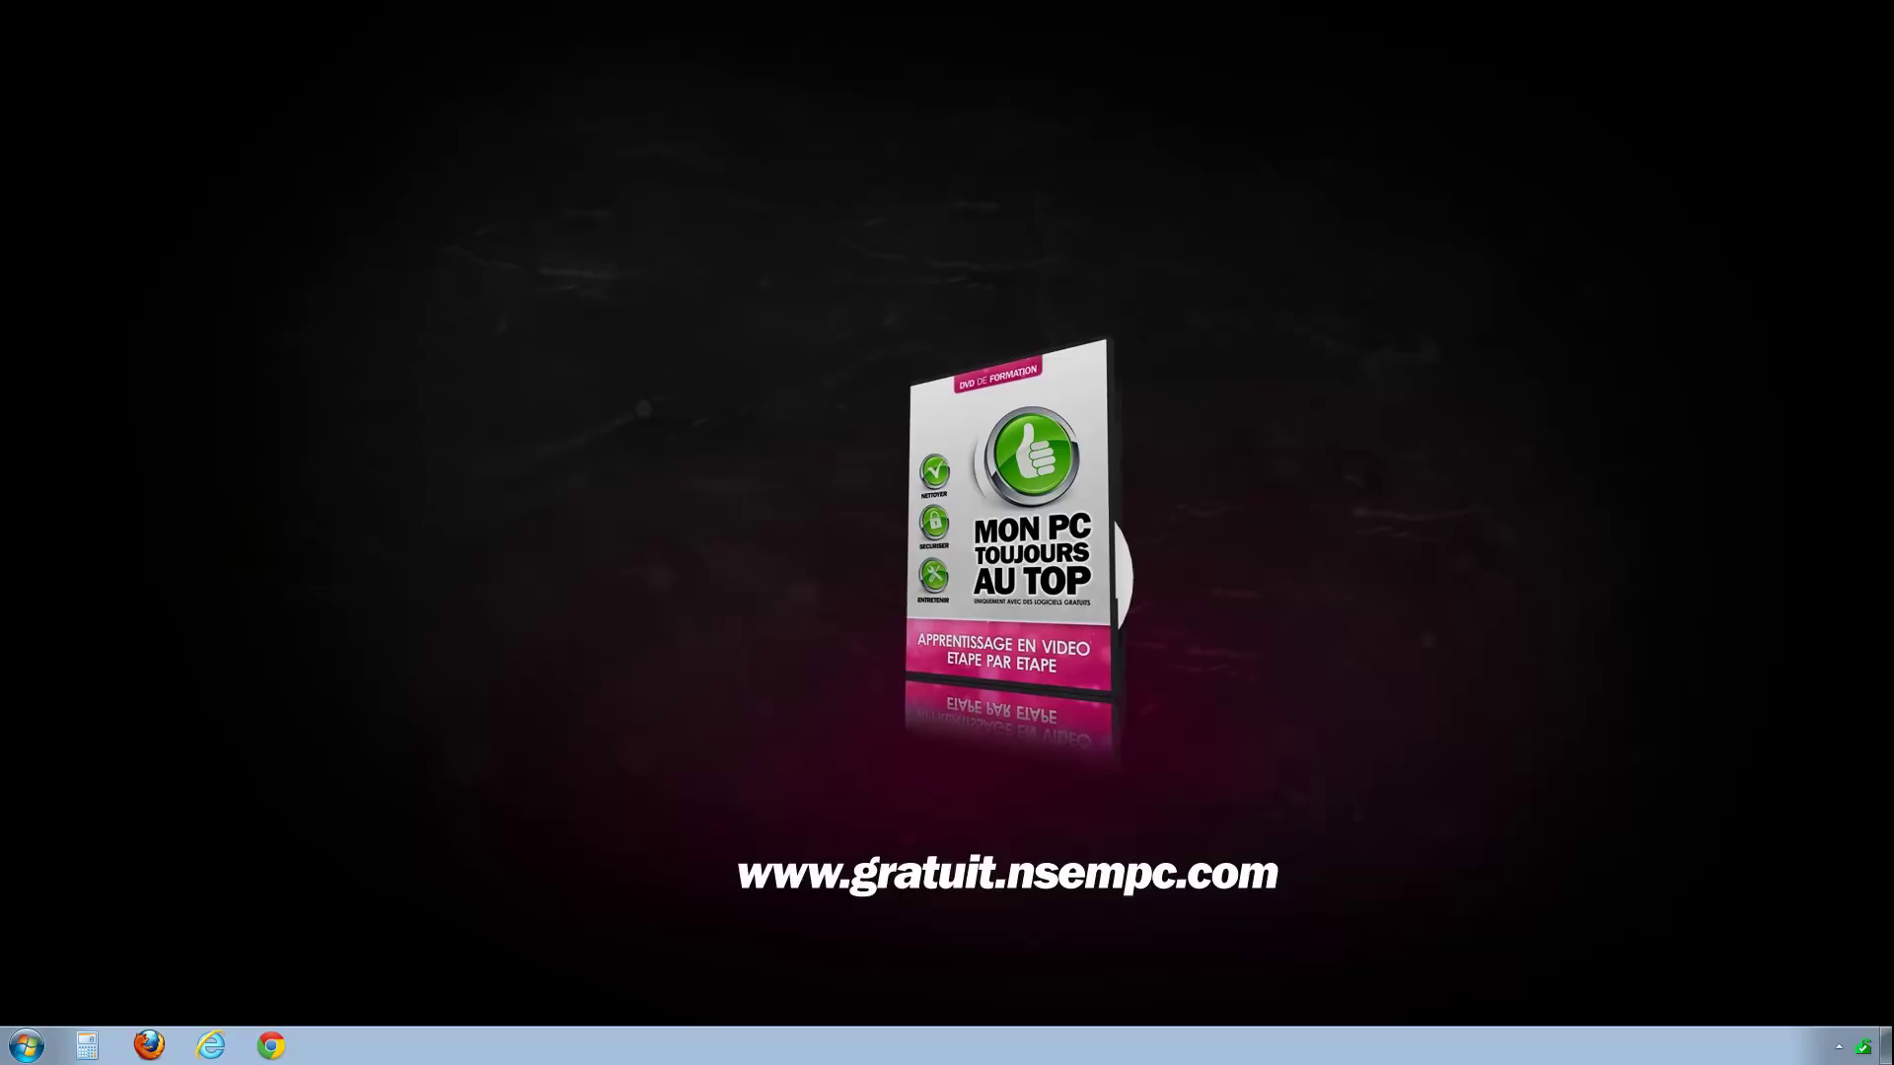
# Open the Windows Task Manager, examine its Applications, Processus, Services and Performance views, and close it
pyautogui.hotkey('ctrl', 'shift', 'Escape')
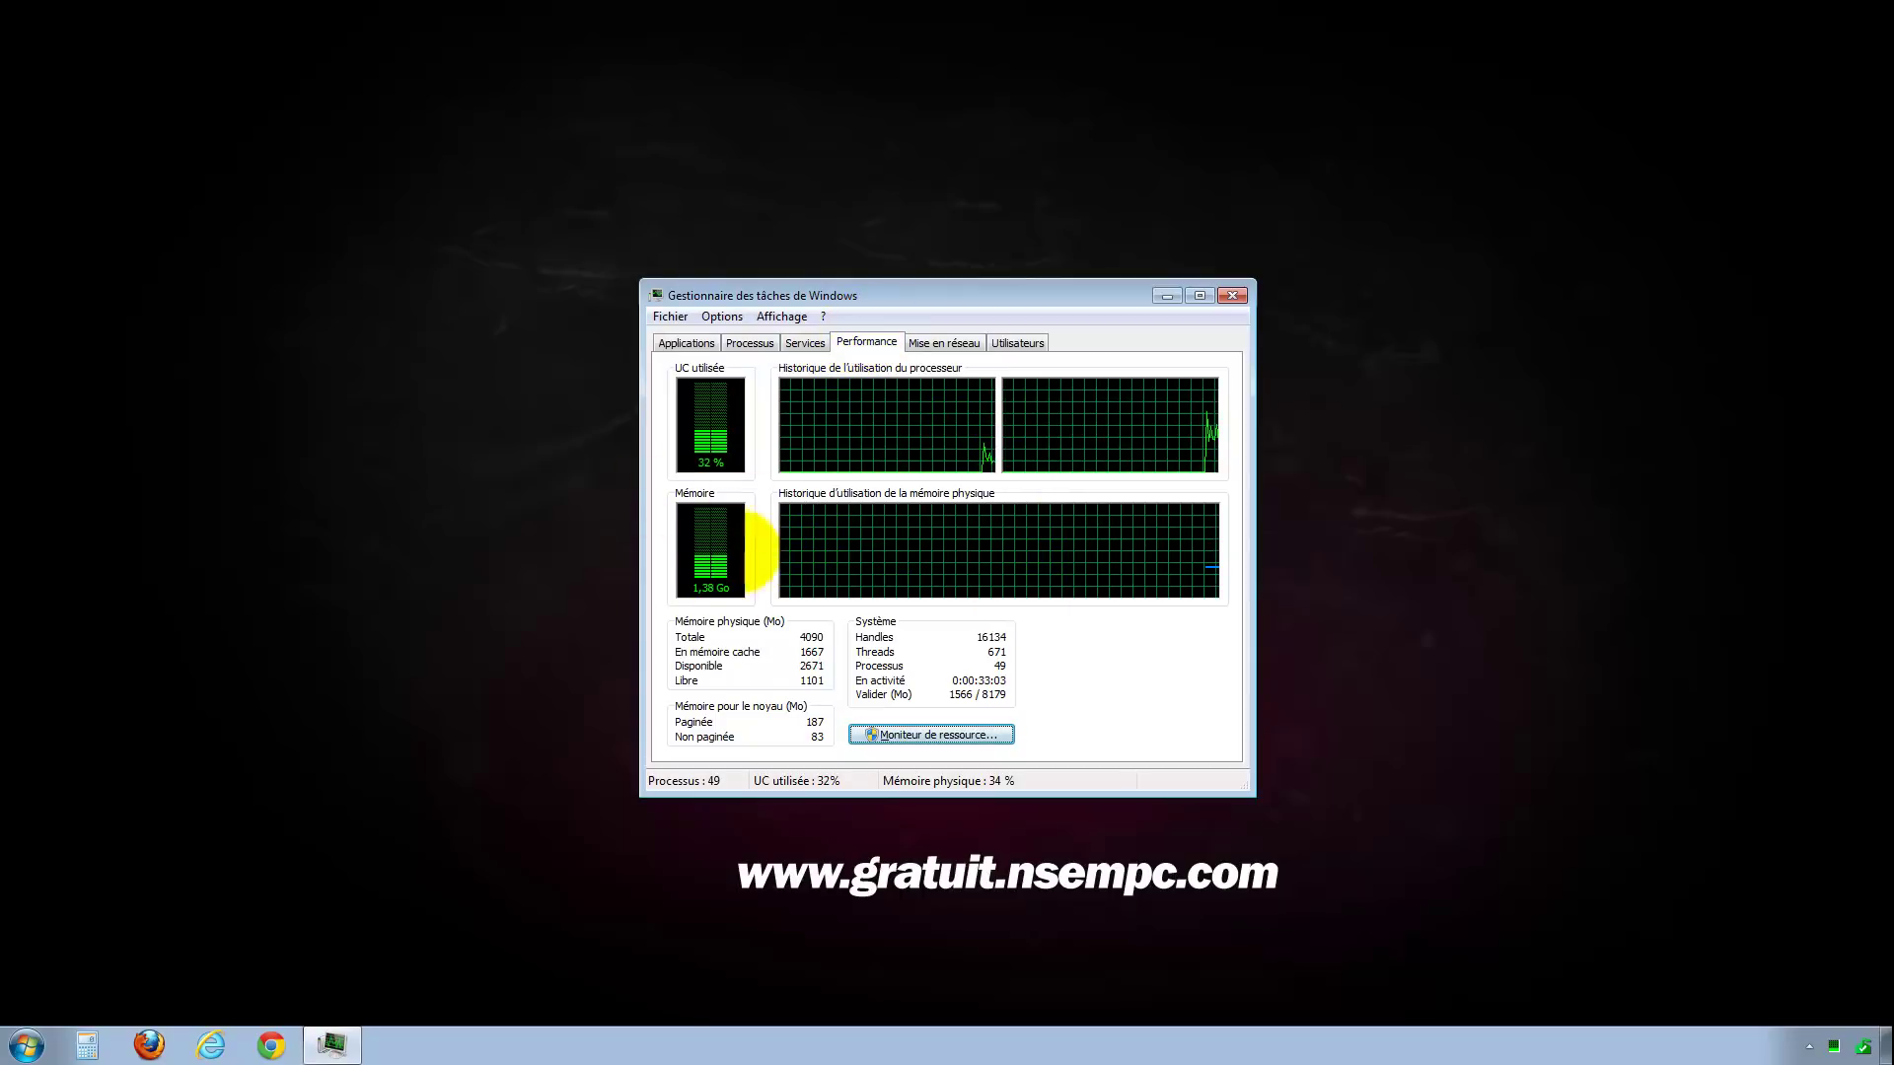
pyautogui.click(683, 343)
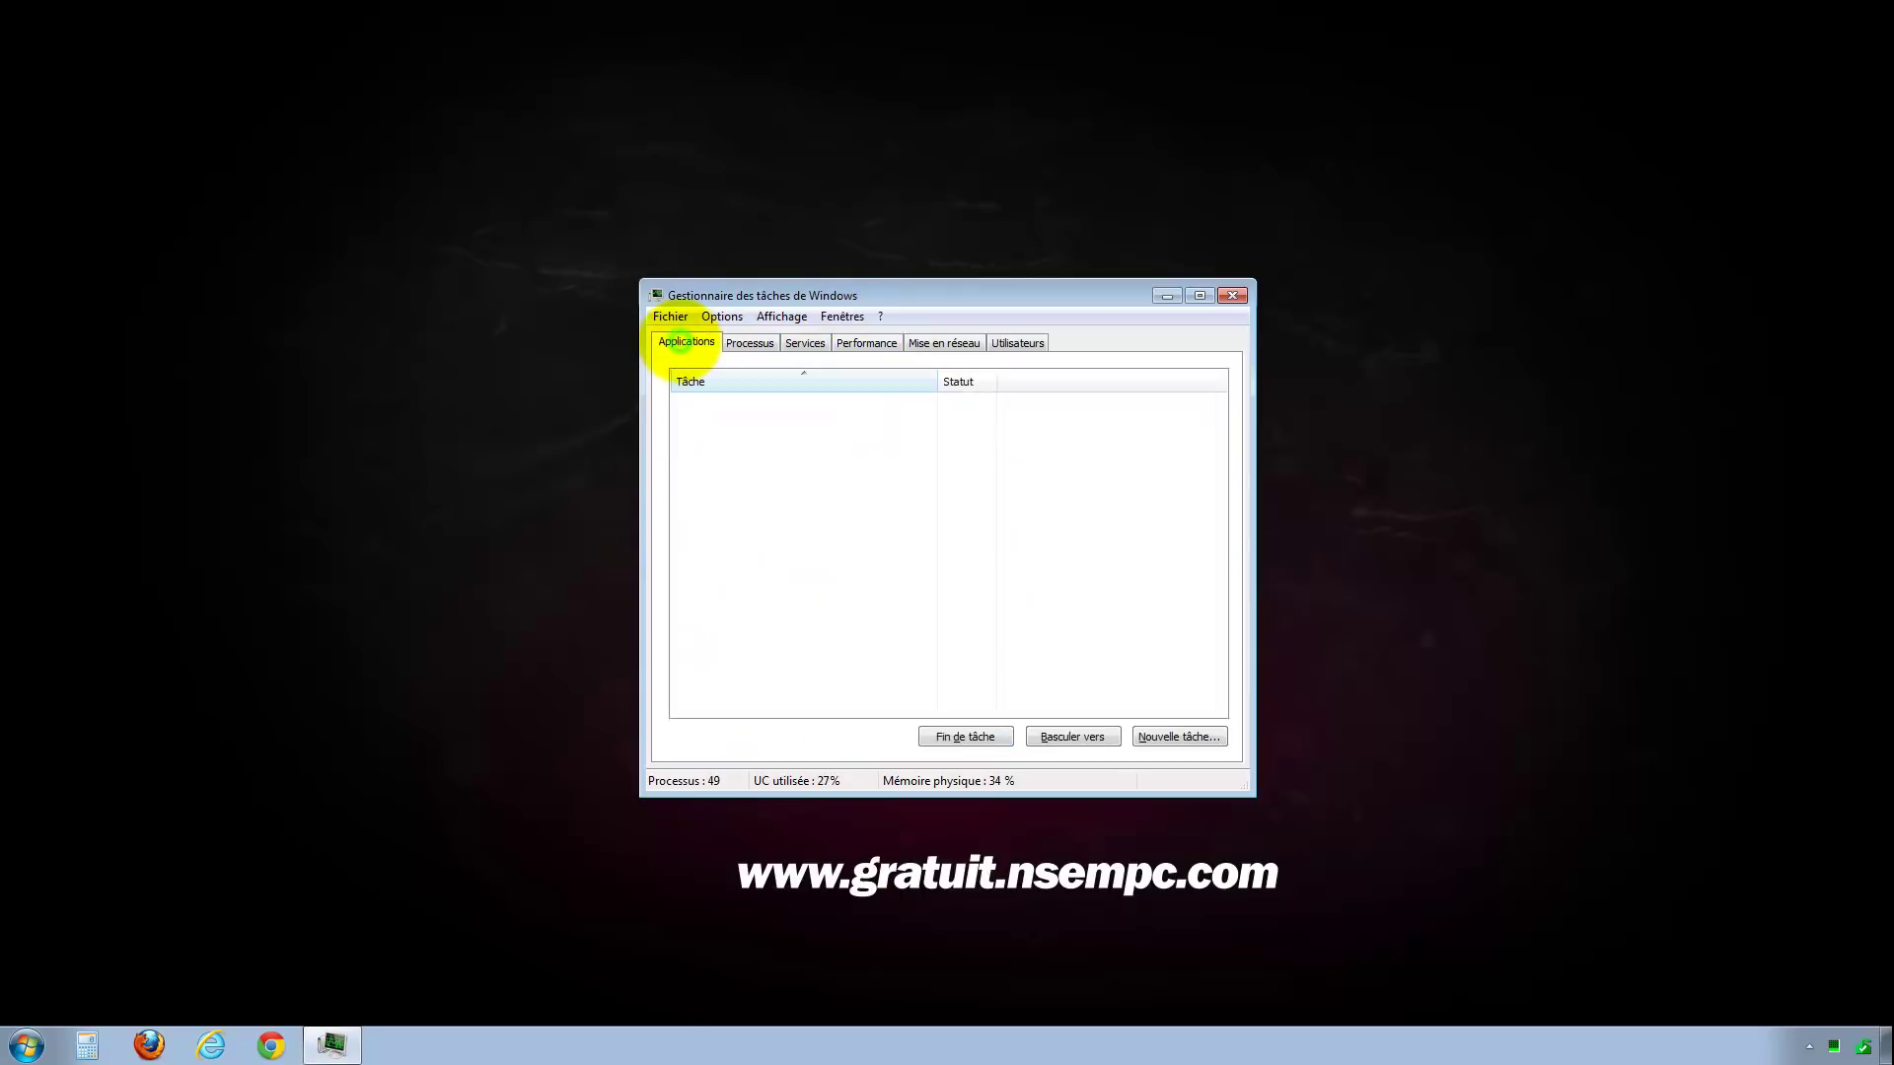
pyautogui.click(749, 342)
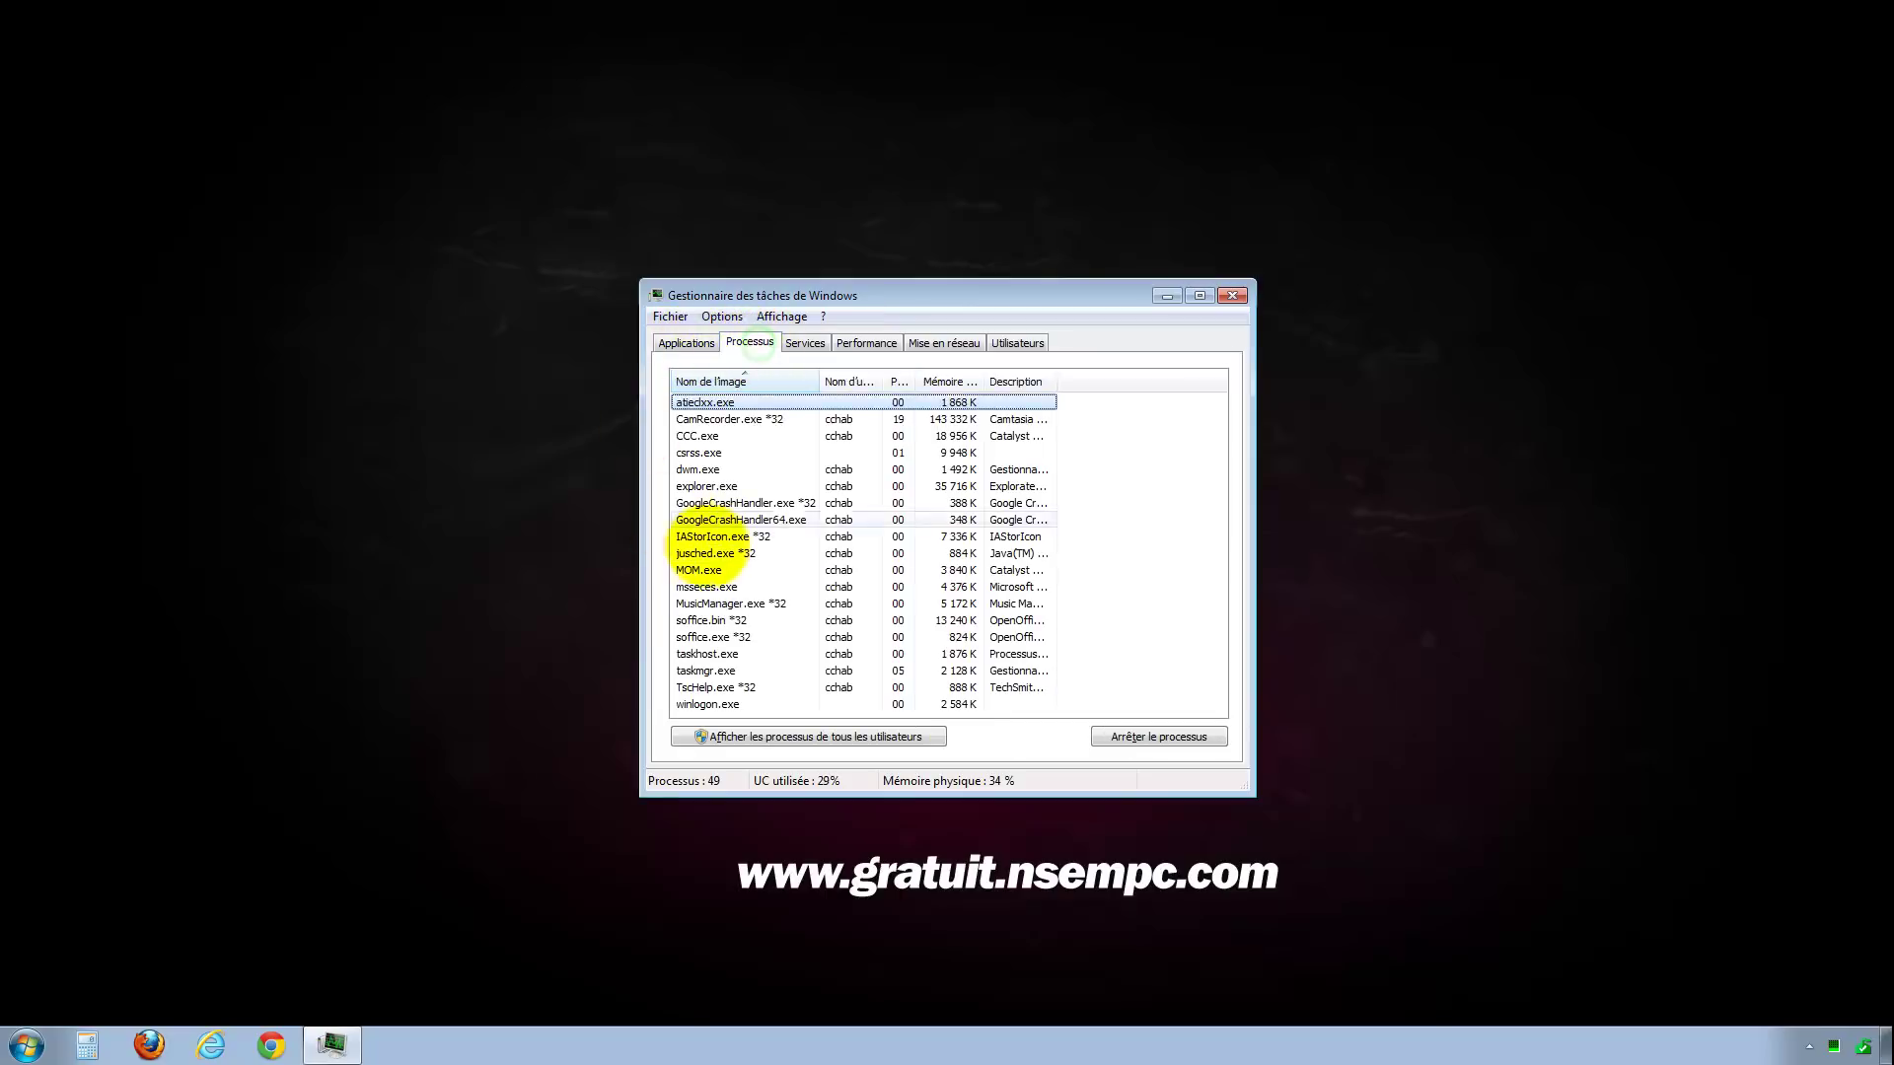
pyautogui.click(805, 343)
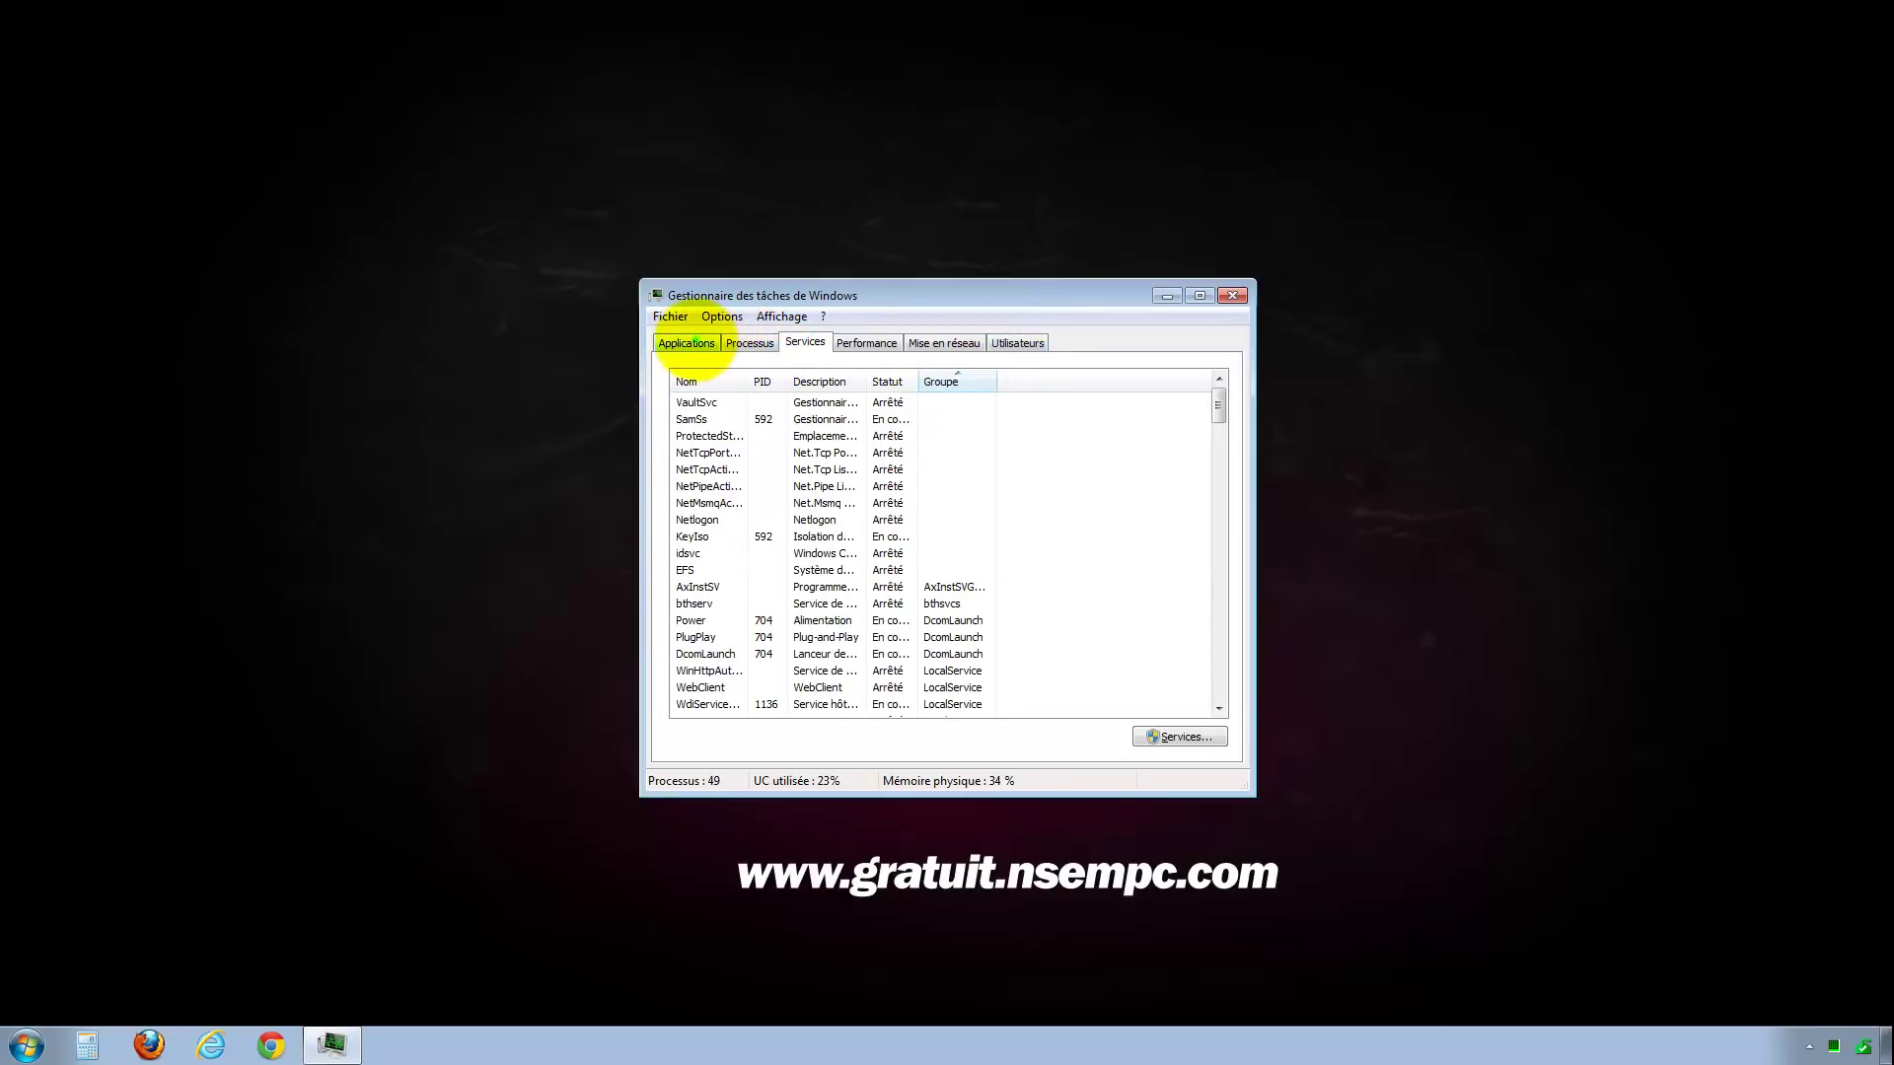
pyautogui.click(689, 342)
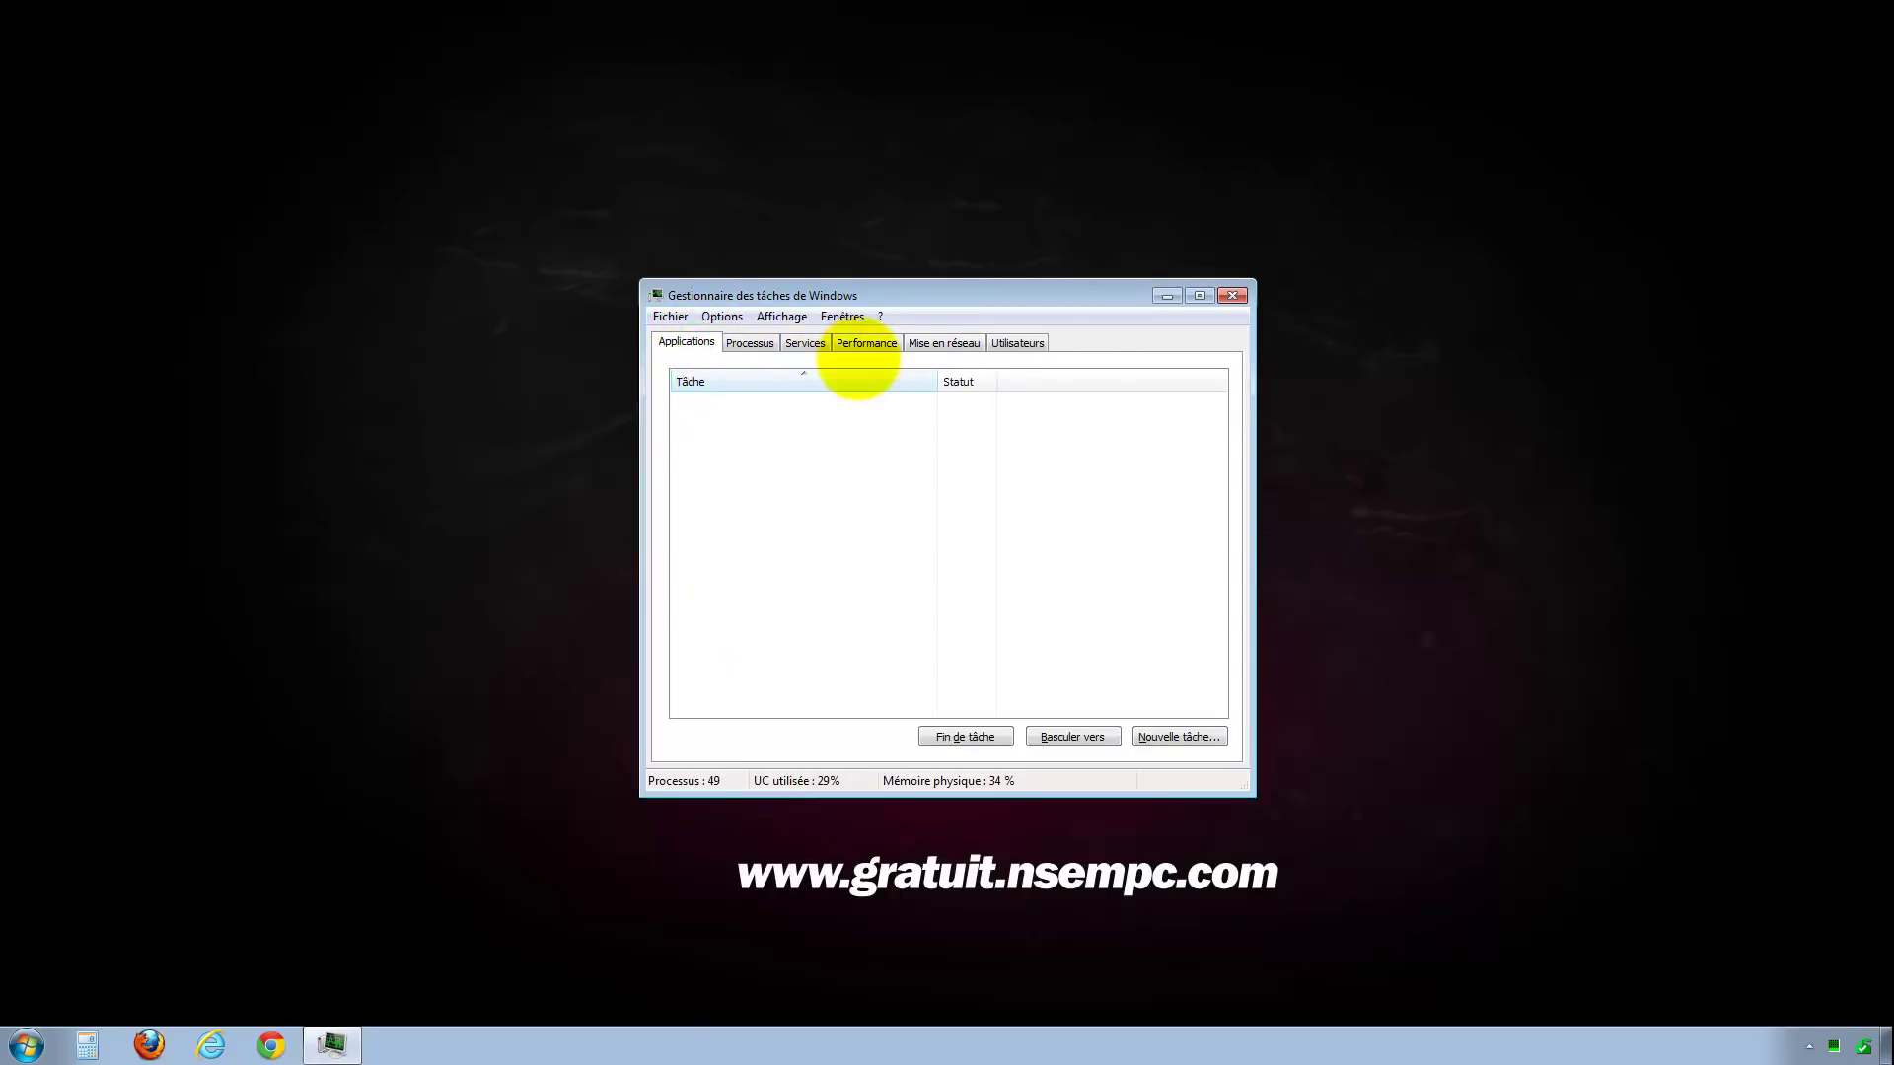
pyautogui.click(860, 342)
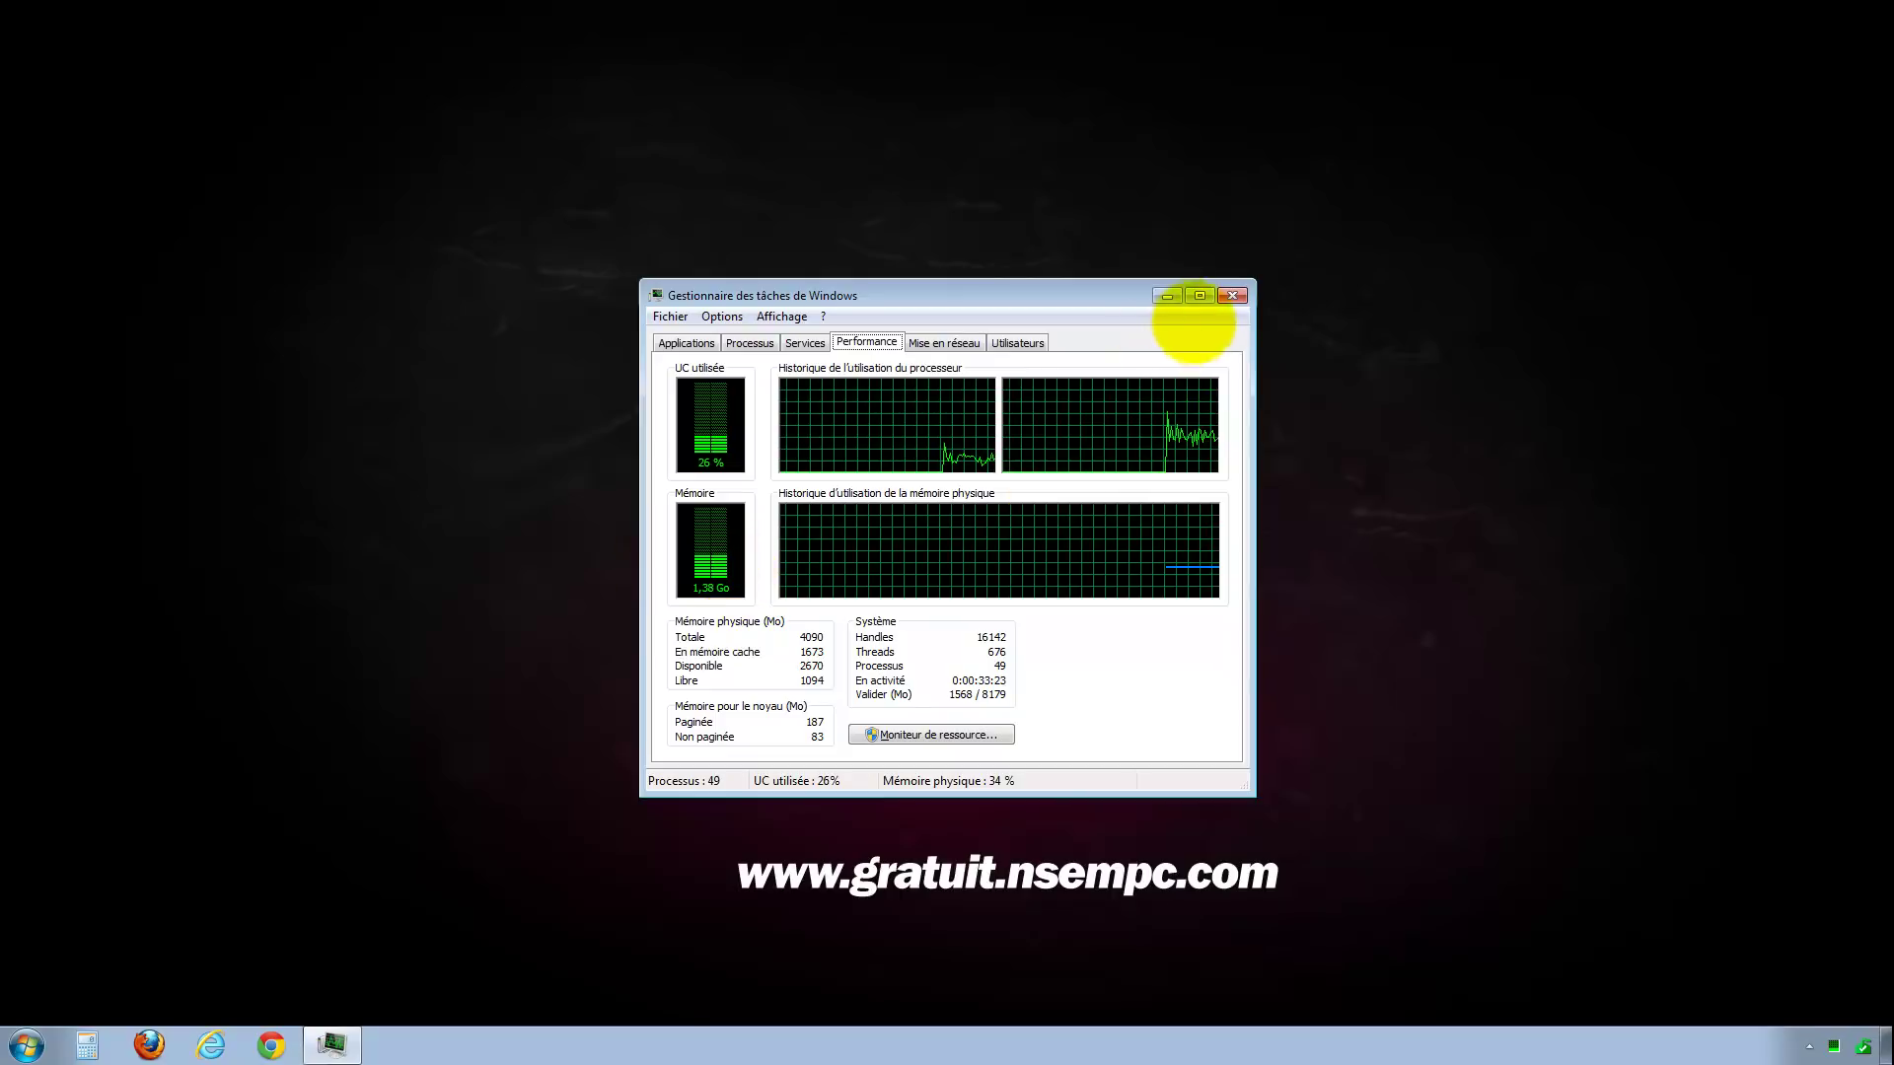
pyautogui.click(1232, 296)
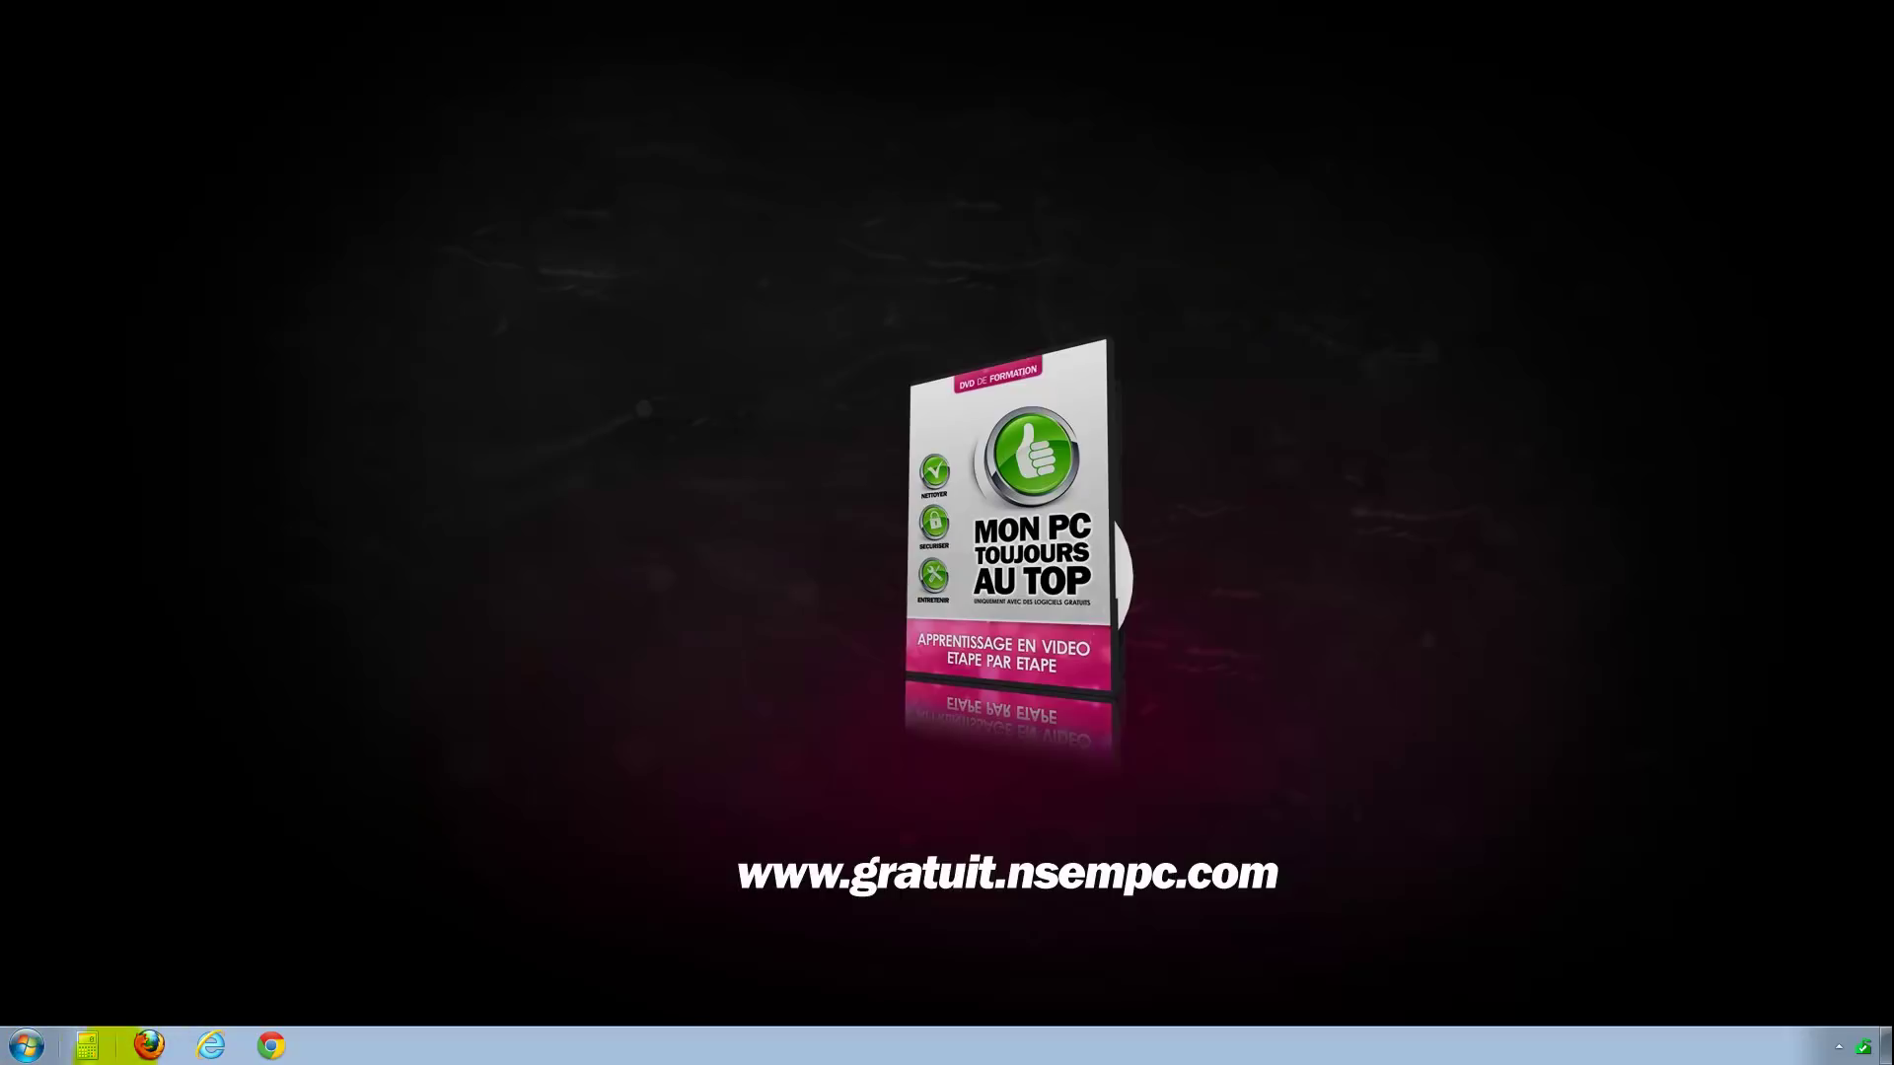
# Move the first pinned taskbar program after Chrome, and launch and close Firefox
pyautogui.moveTo(87, 1048); pyautogui.dragTo(275, 1048)
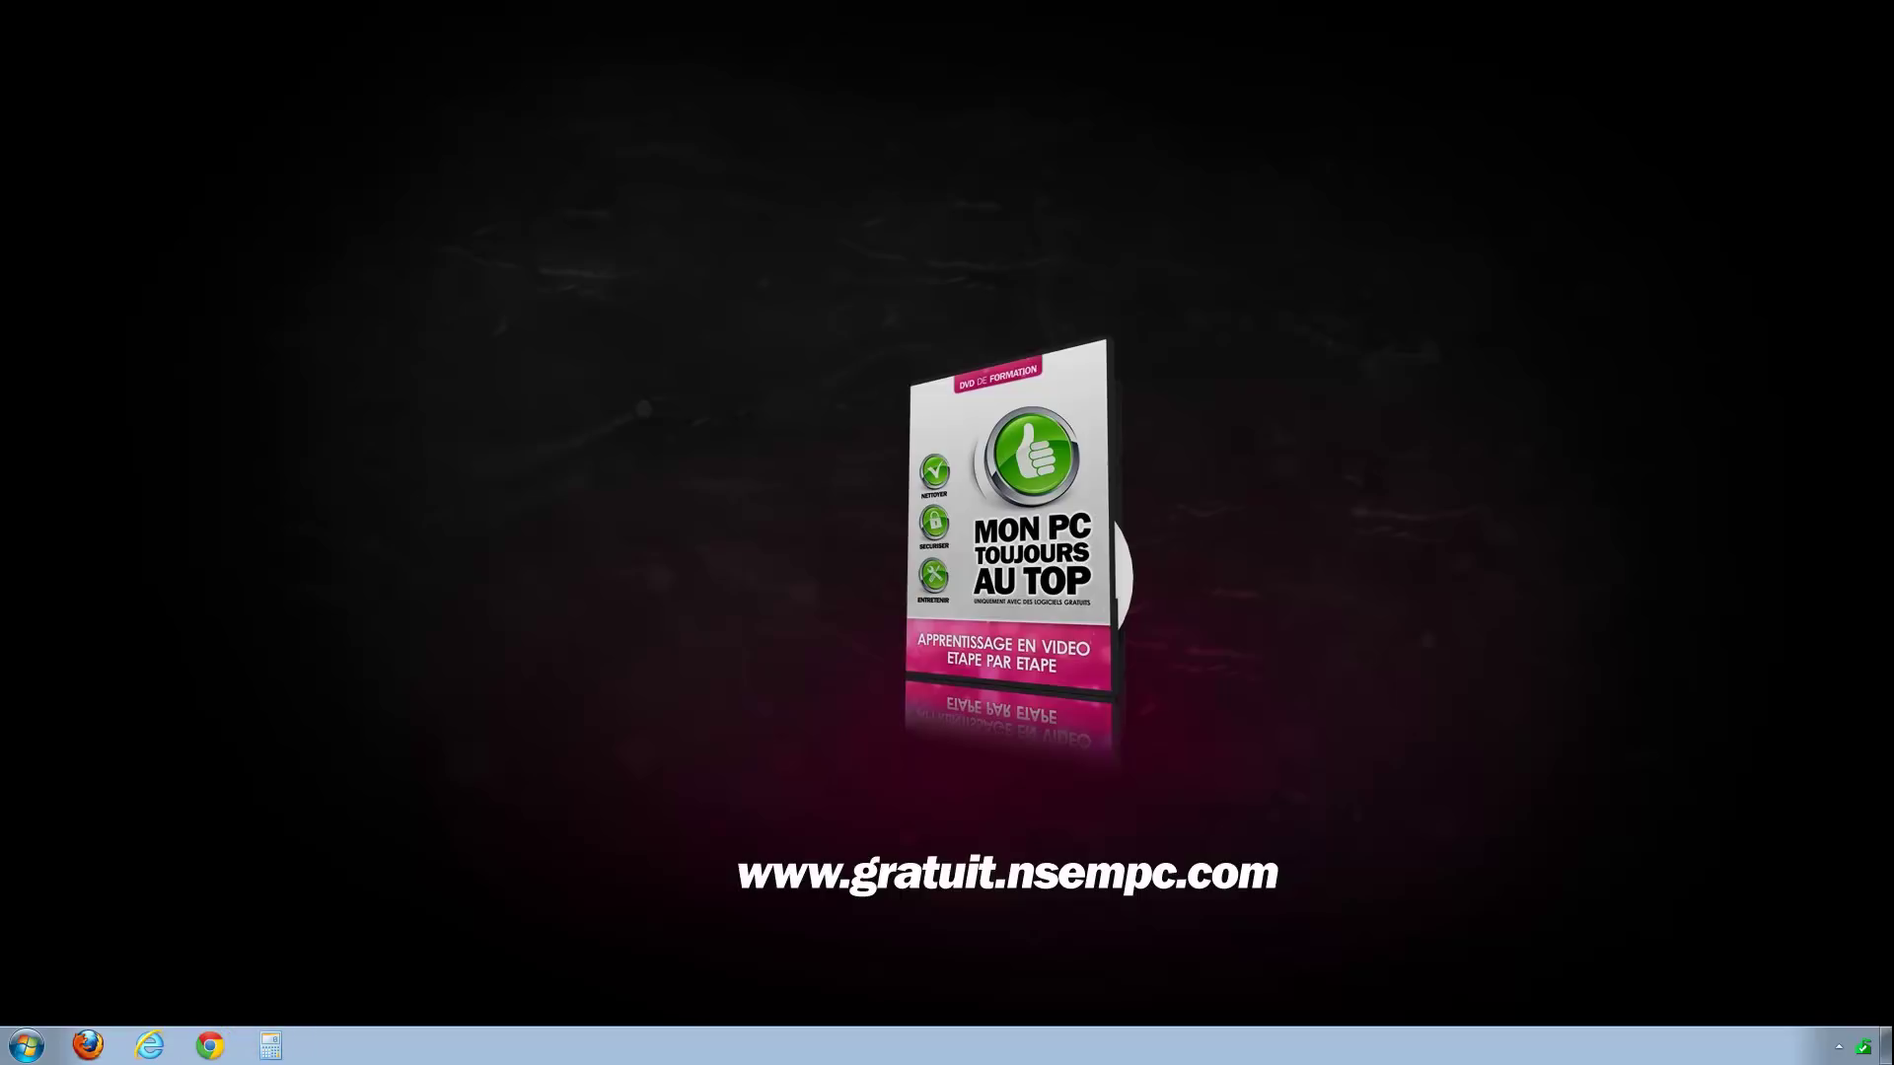
pyautogui.click(87, 1045)
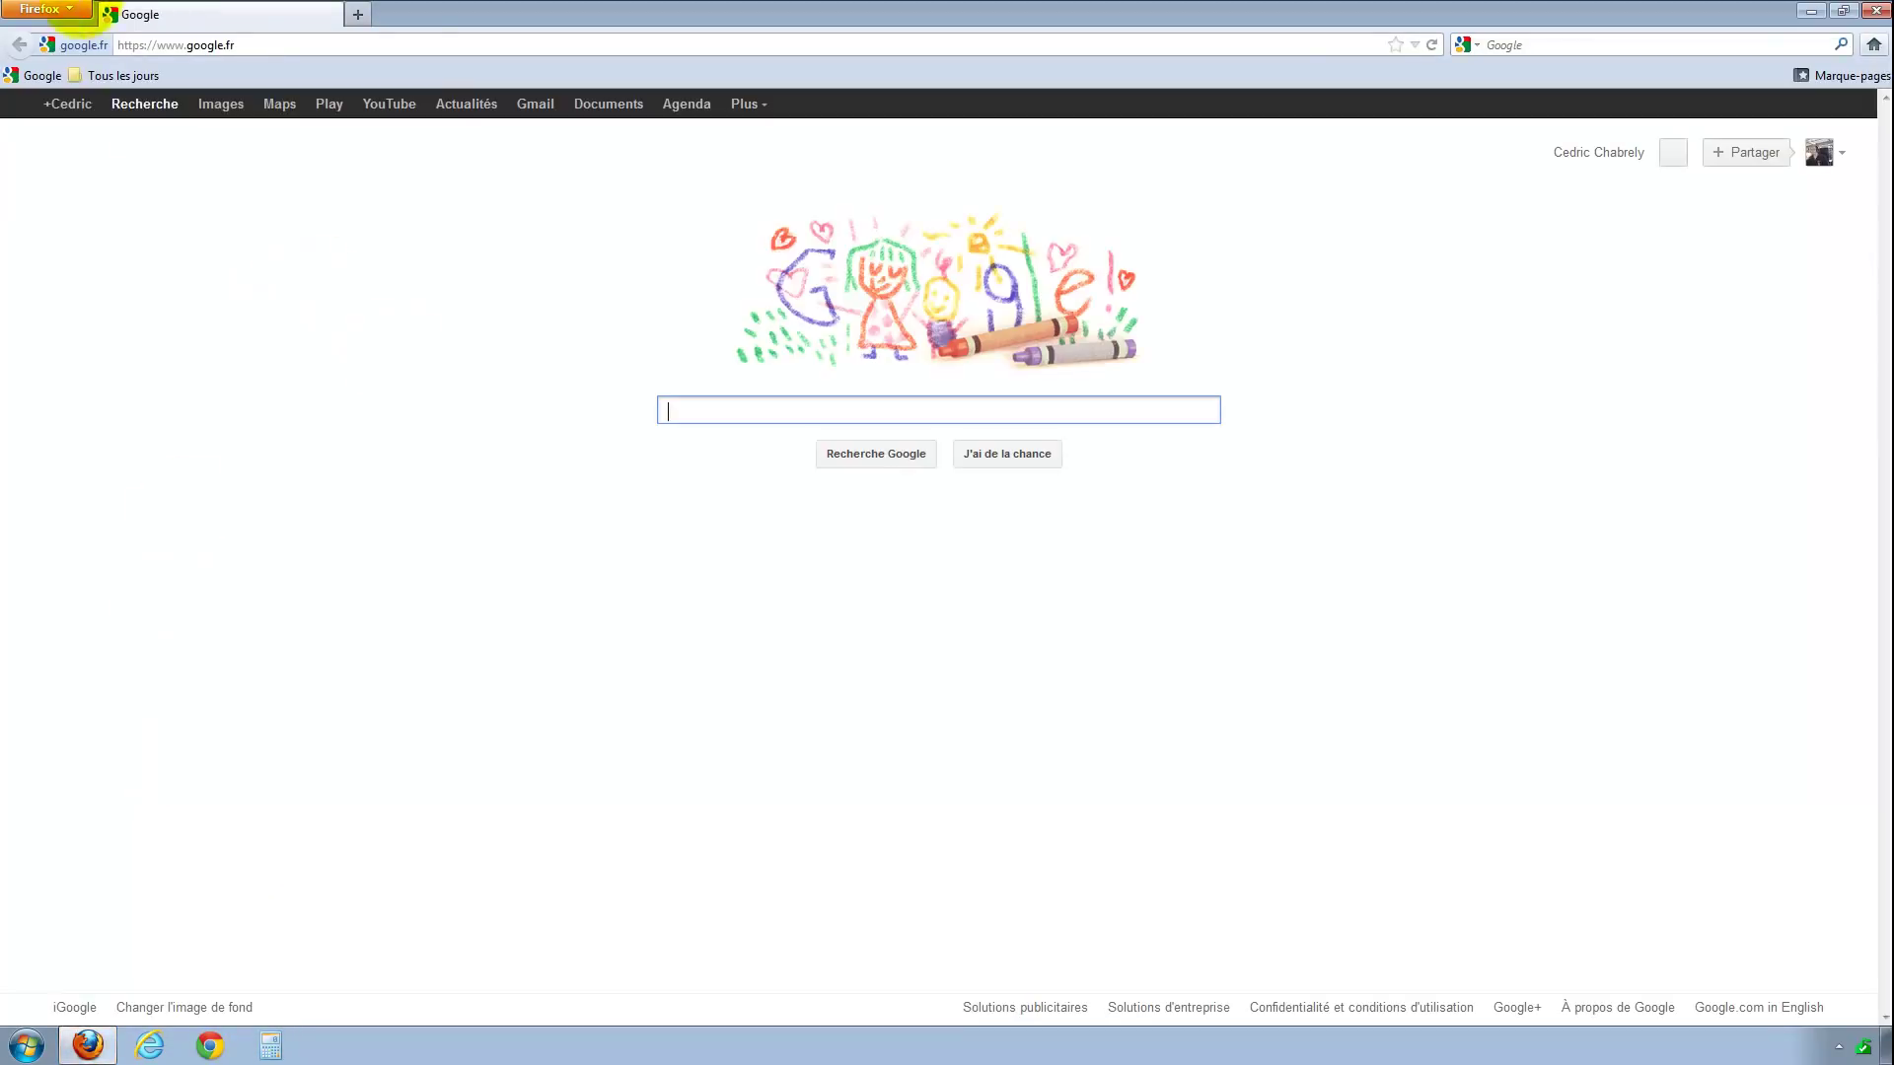
pyautogui.click(44, 9)
pyautogui.click(59, 280)
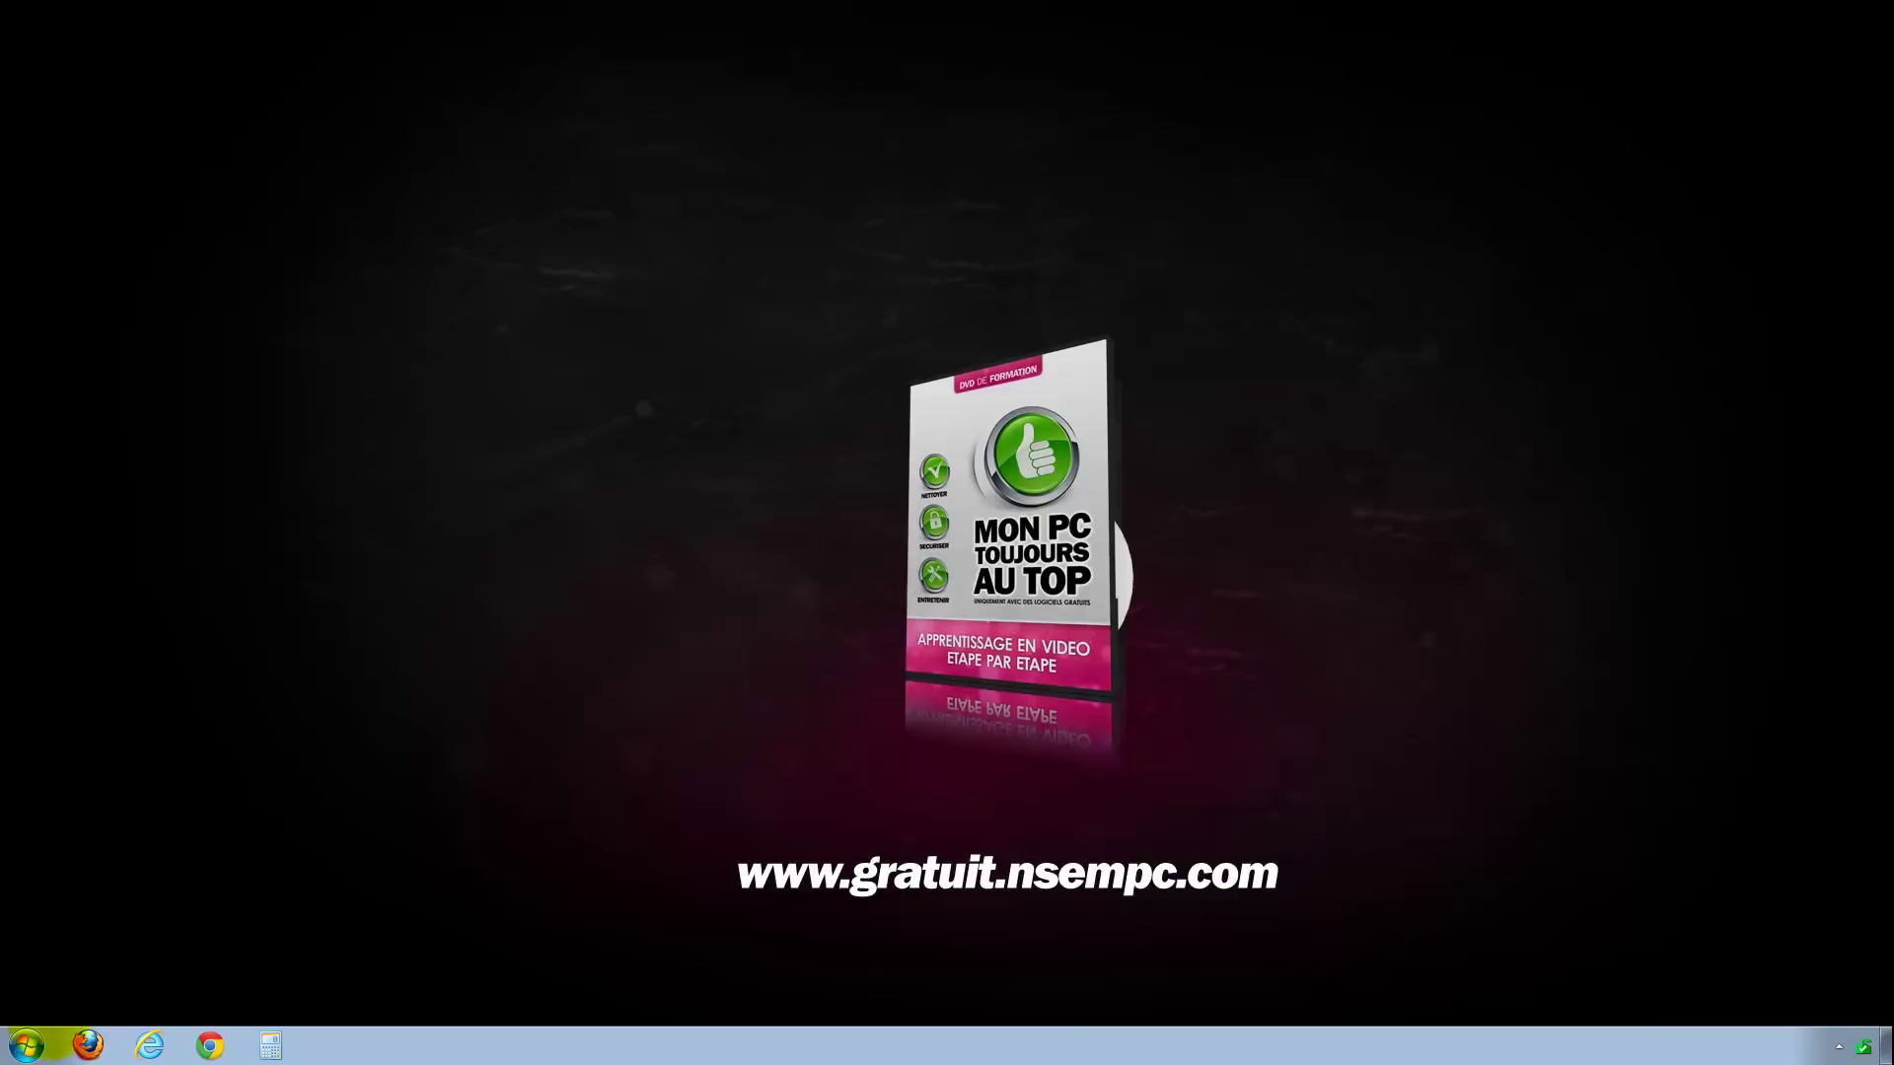
# Open the Documents library, look into its Video DVD folder, return to Documents and close the window
pyautogui.click(27, 1045)
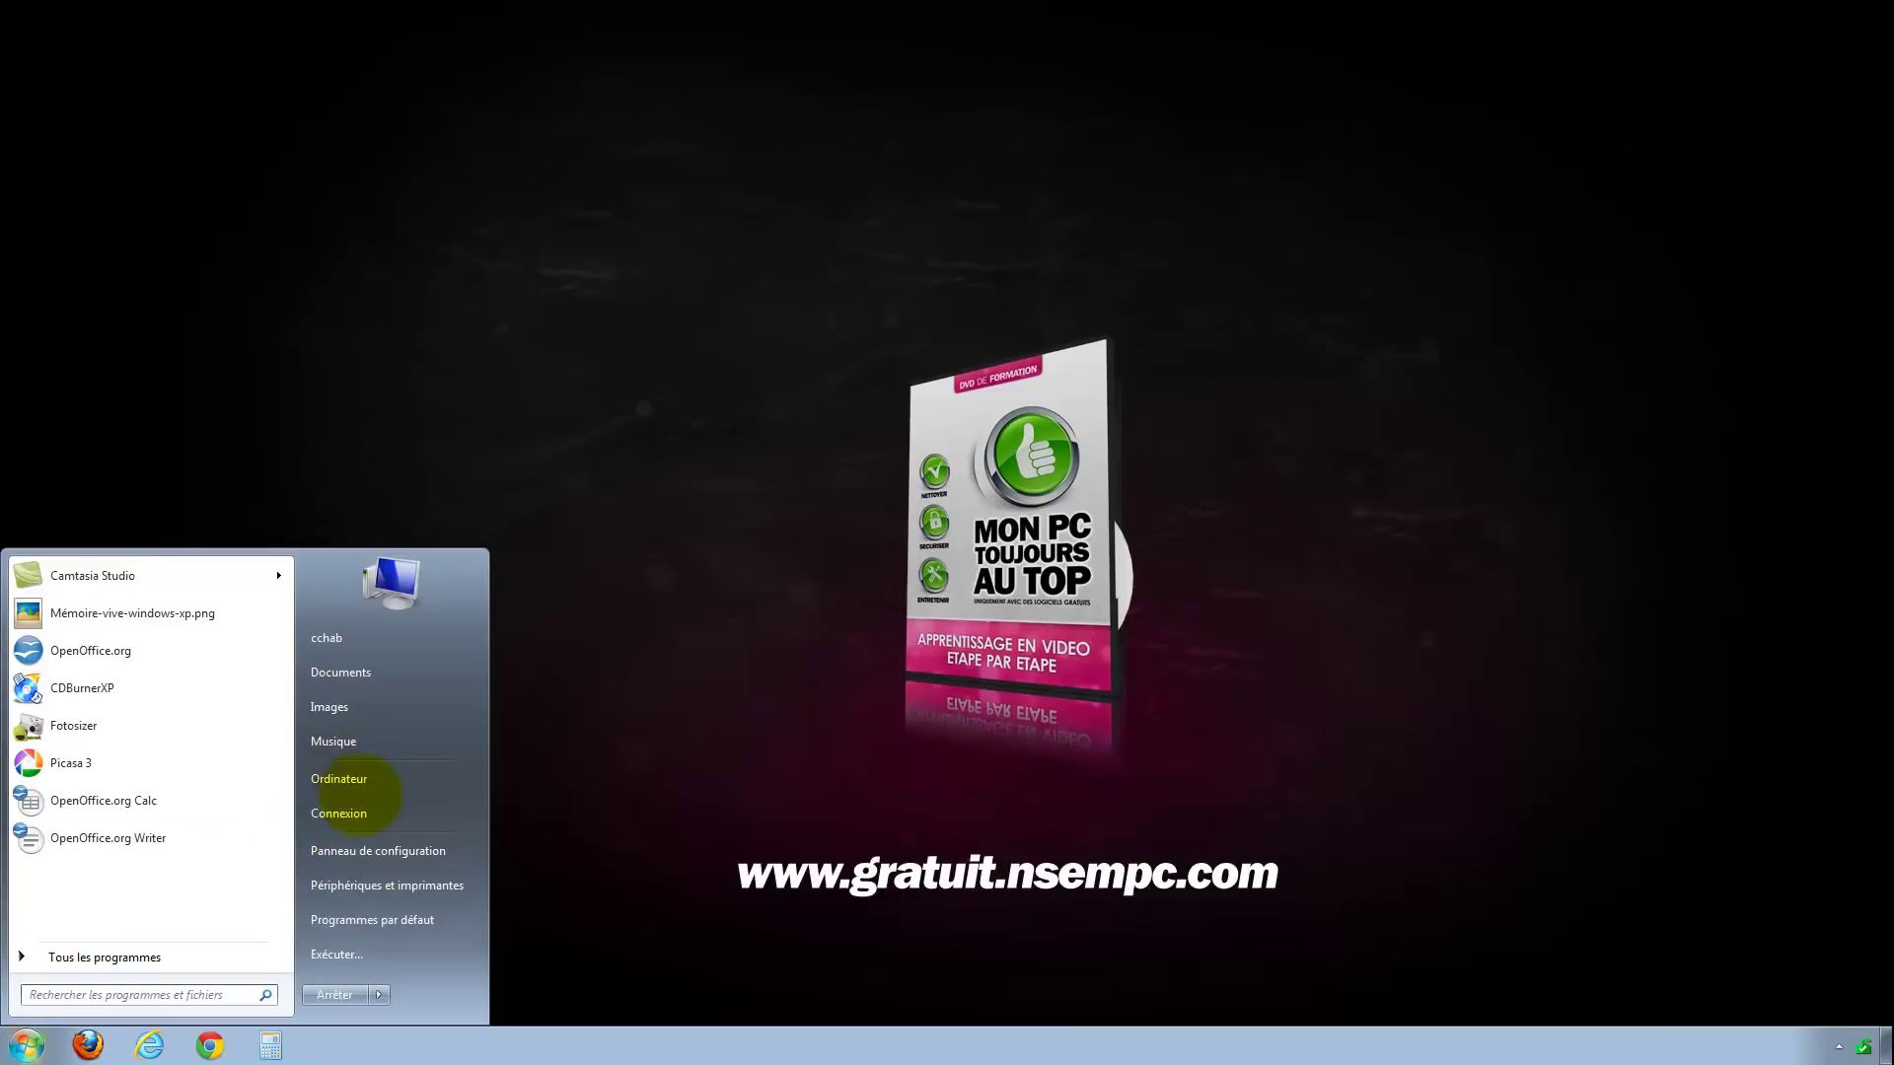
pyautogui.click(340, 672)
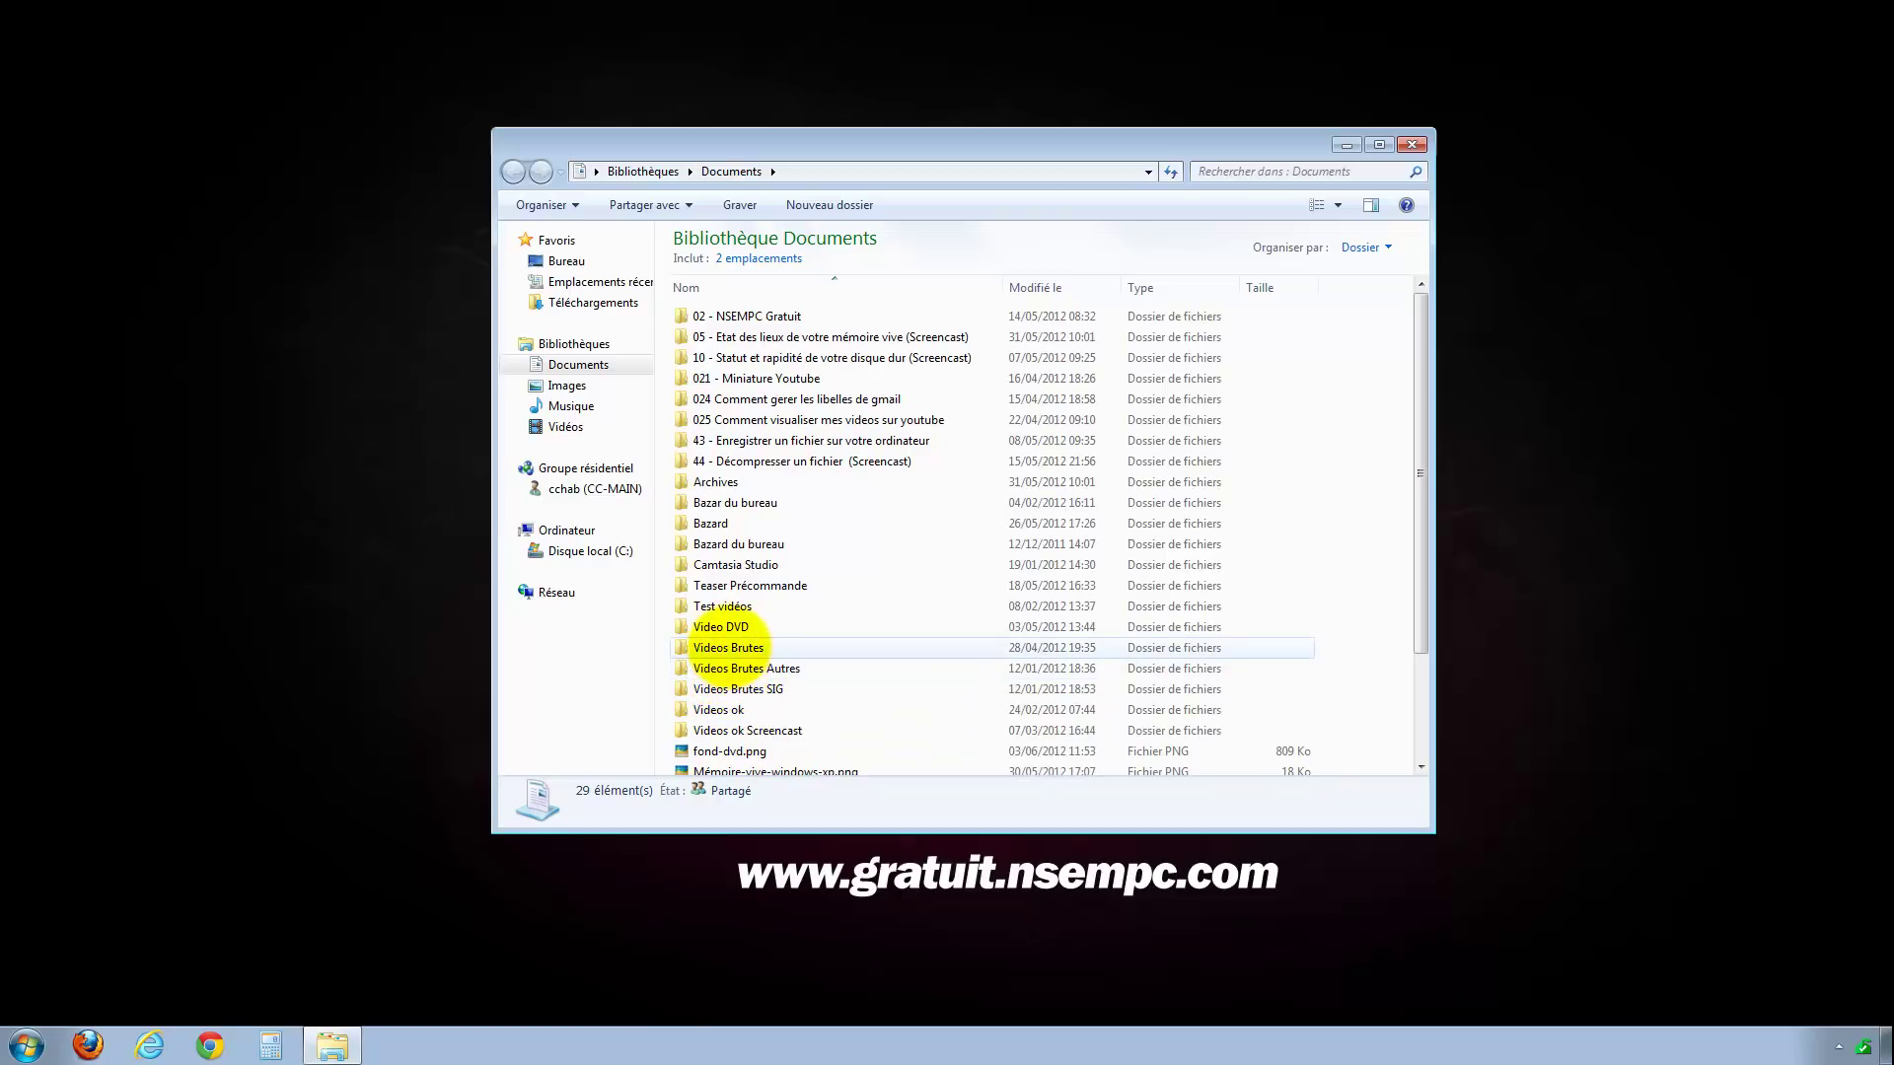
pyautogui.doubleClick(723, 626)
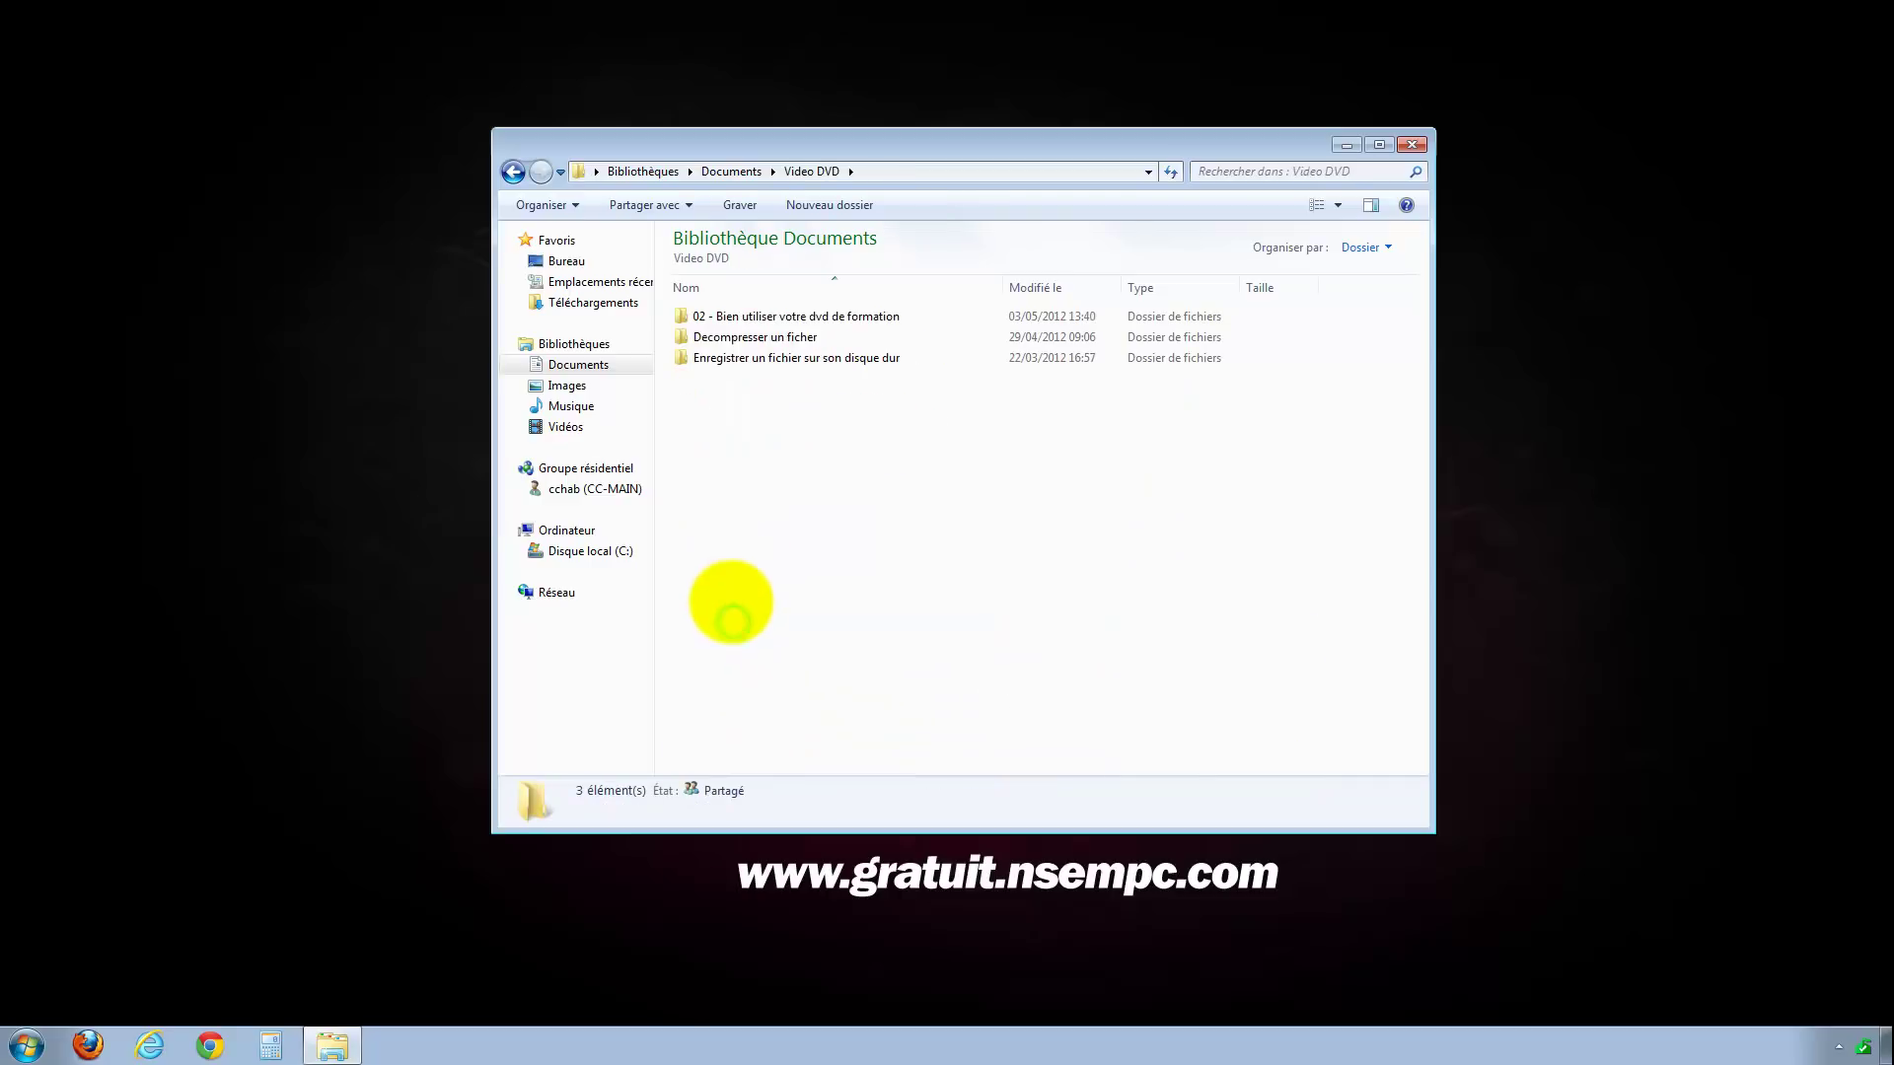
pyautogui.click(731, 171)
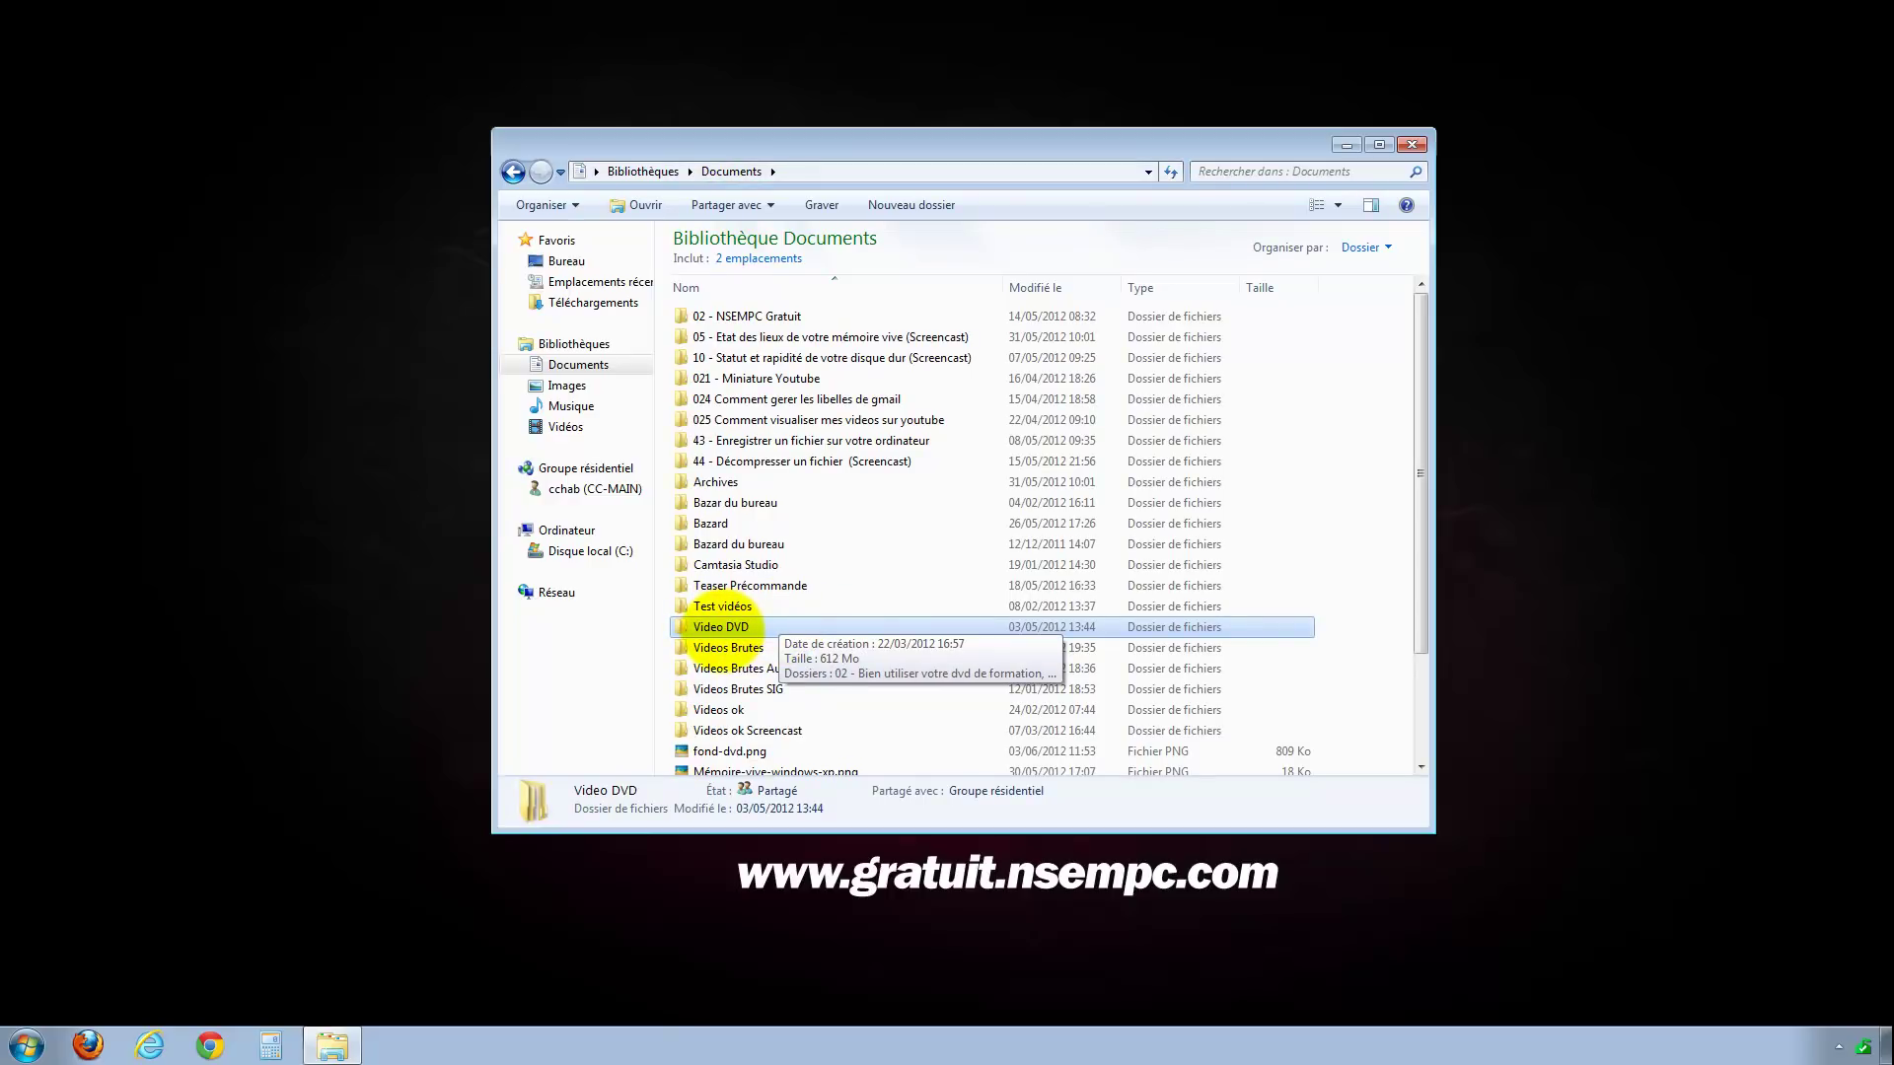
pyautogui.click(1410, 145)
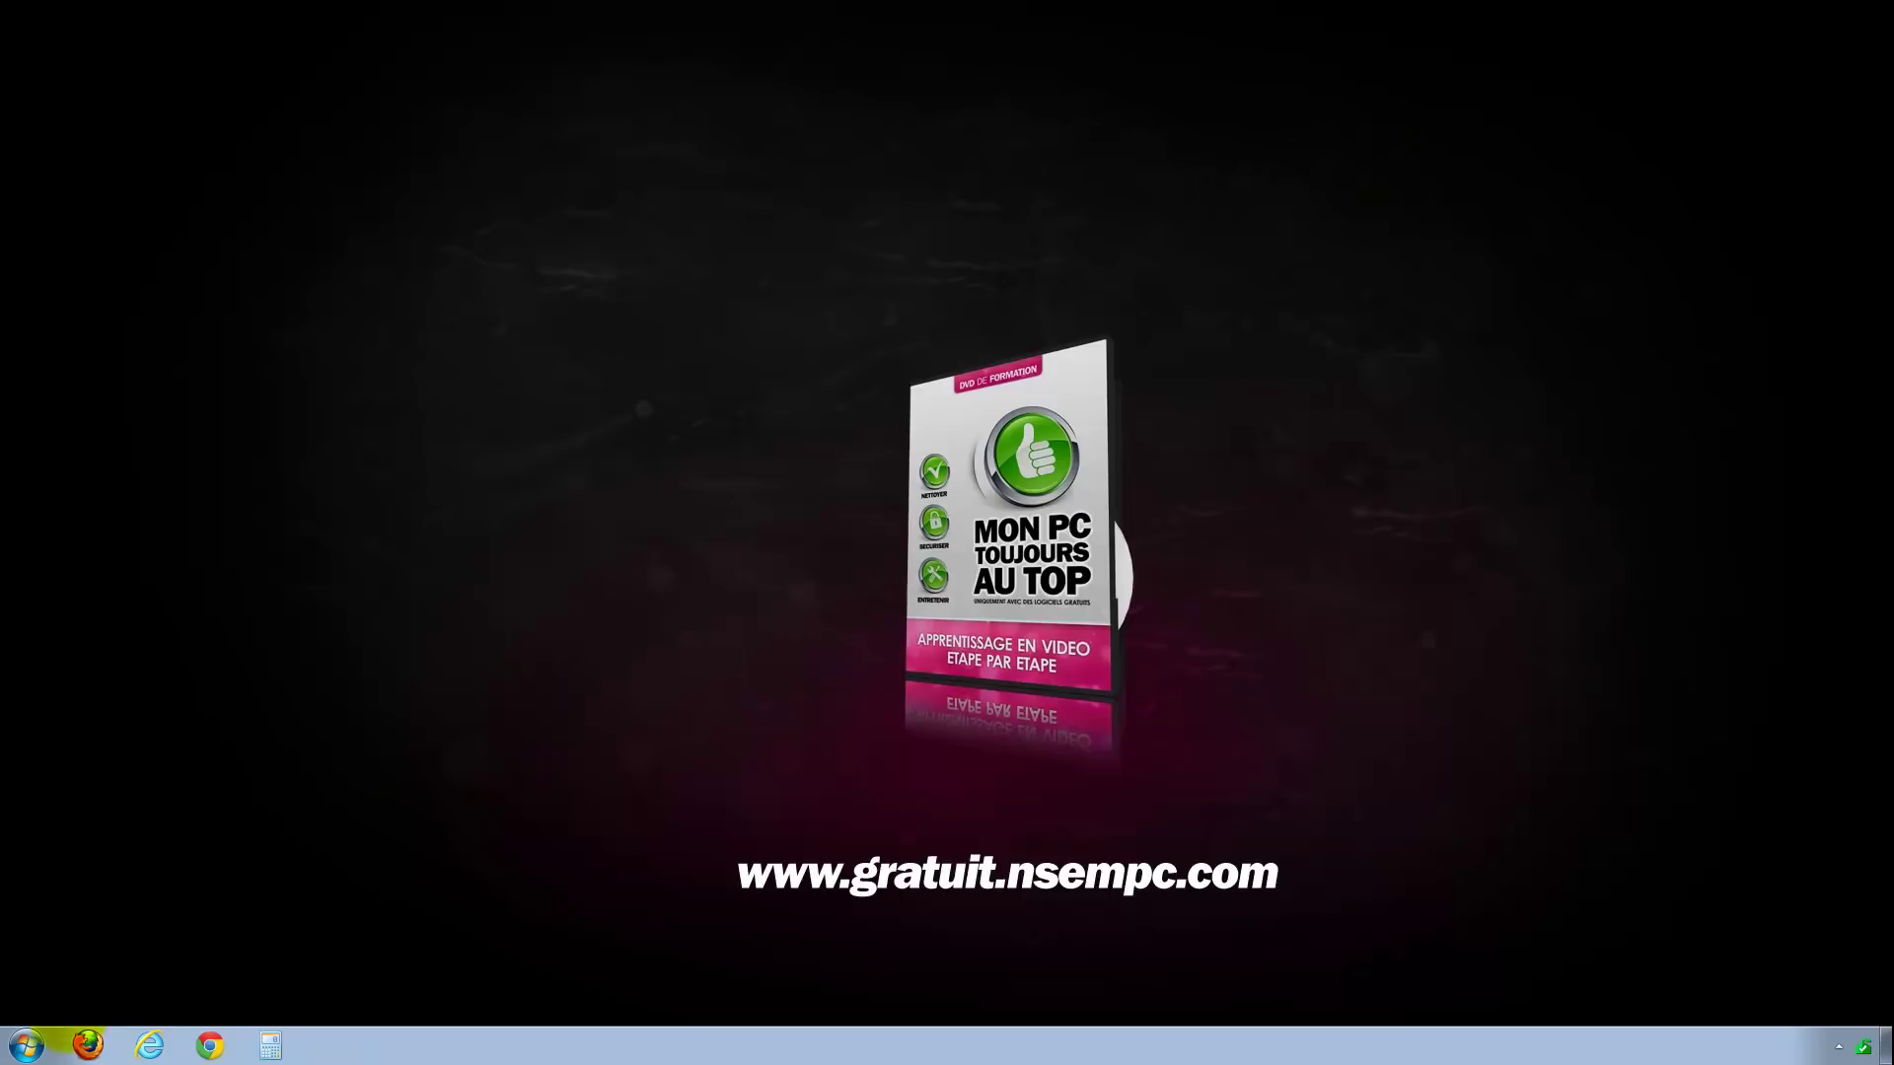
# Open Windows Explorer on Ordinateur and go to the Video DVD folder in the Documents library
pyautogui.press('super+e')
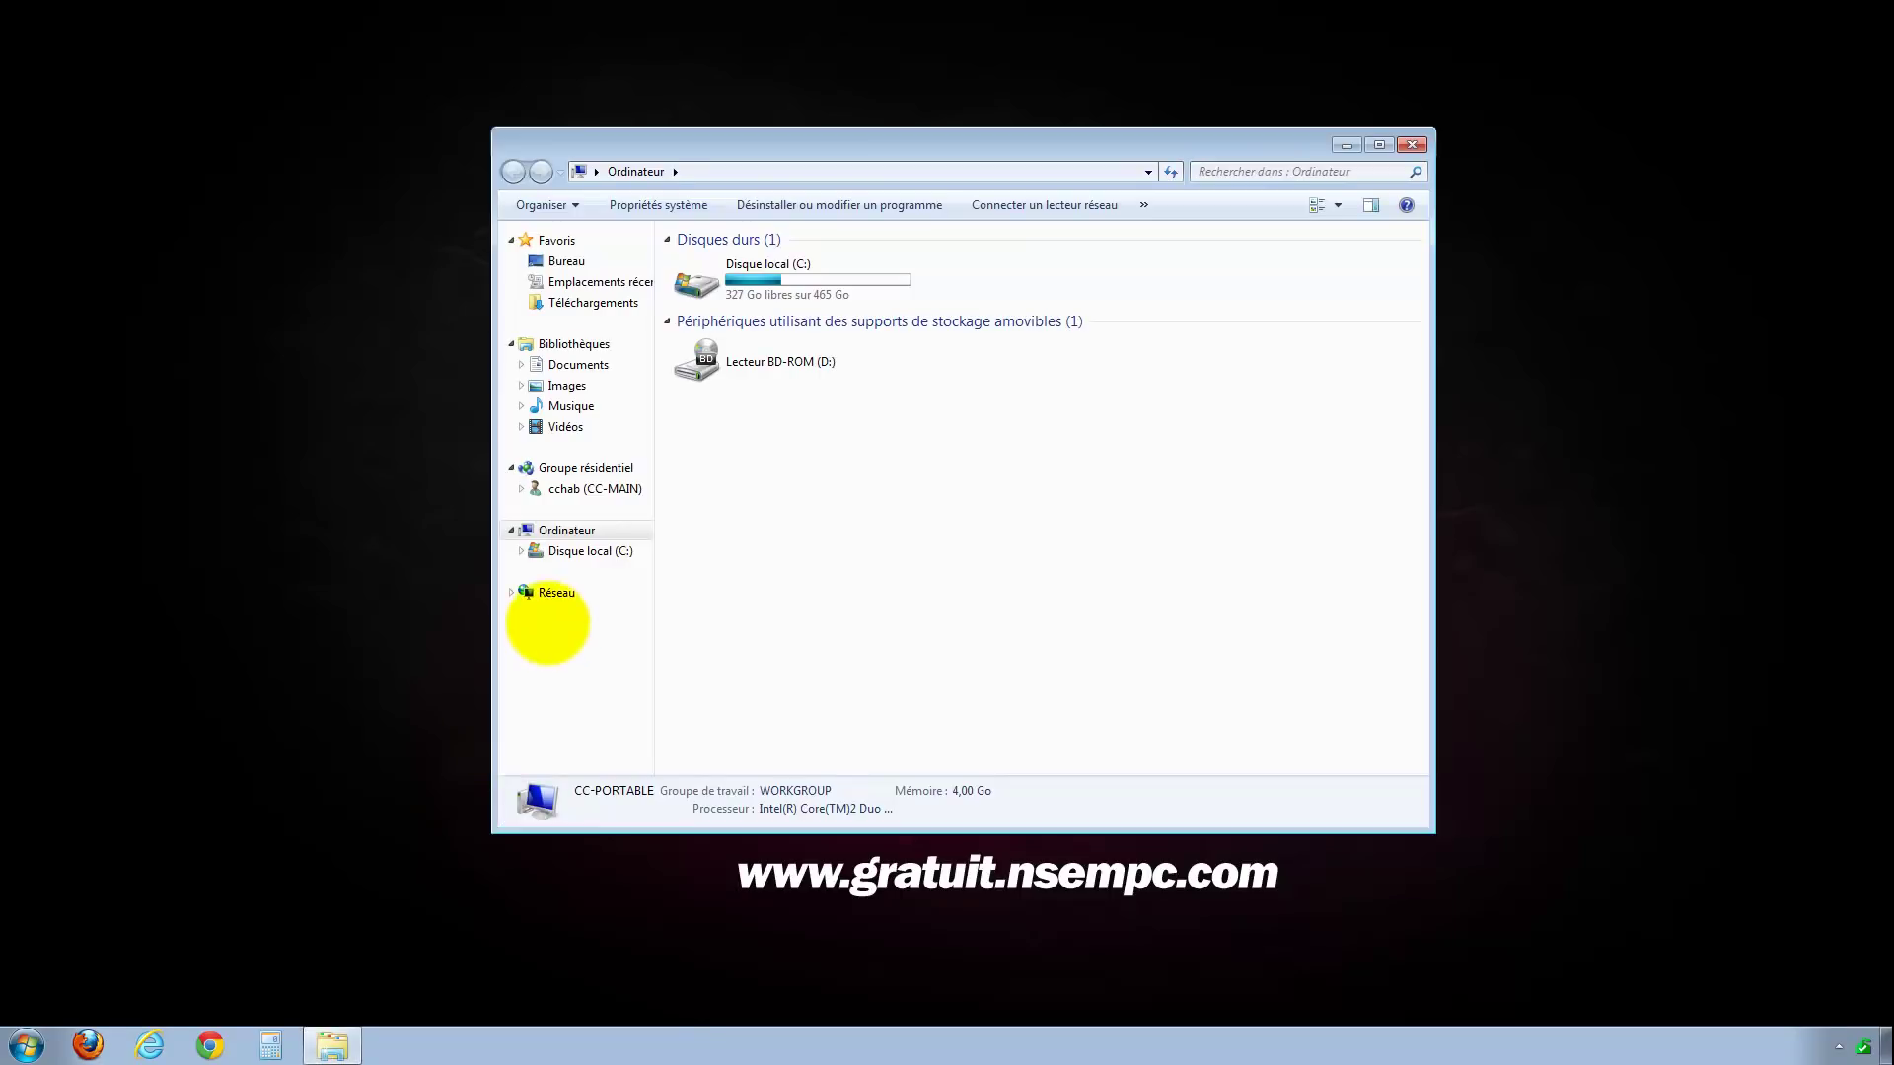
pyautogui.click(567, 365)
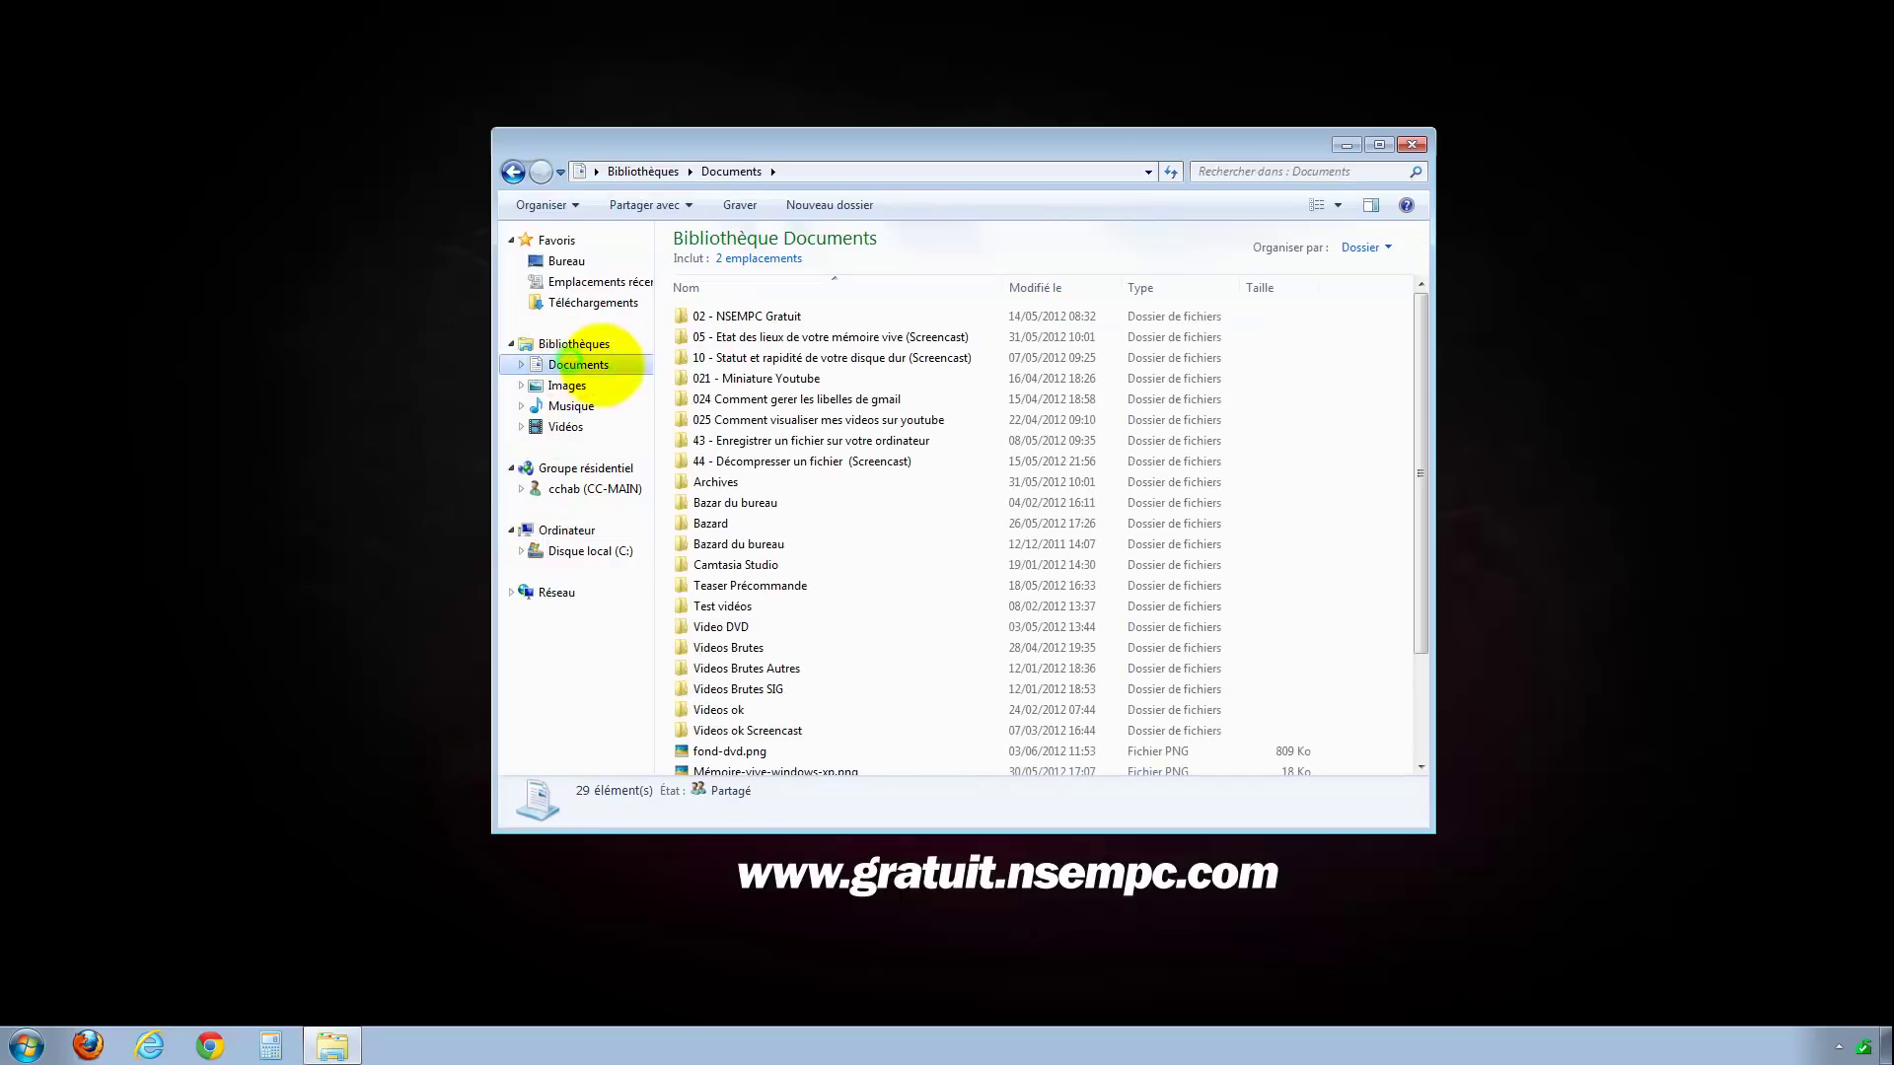
pyautogui.doubleClick(725, 627)
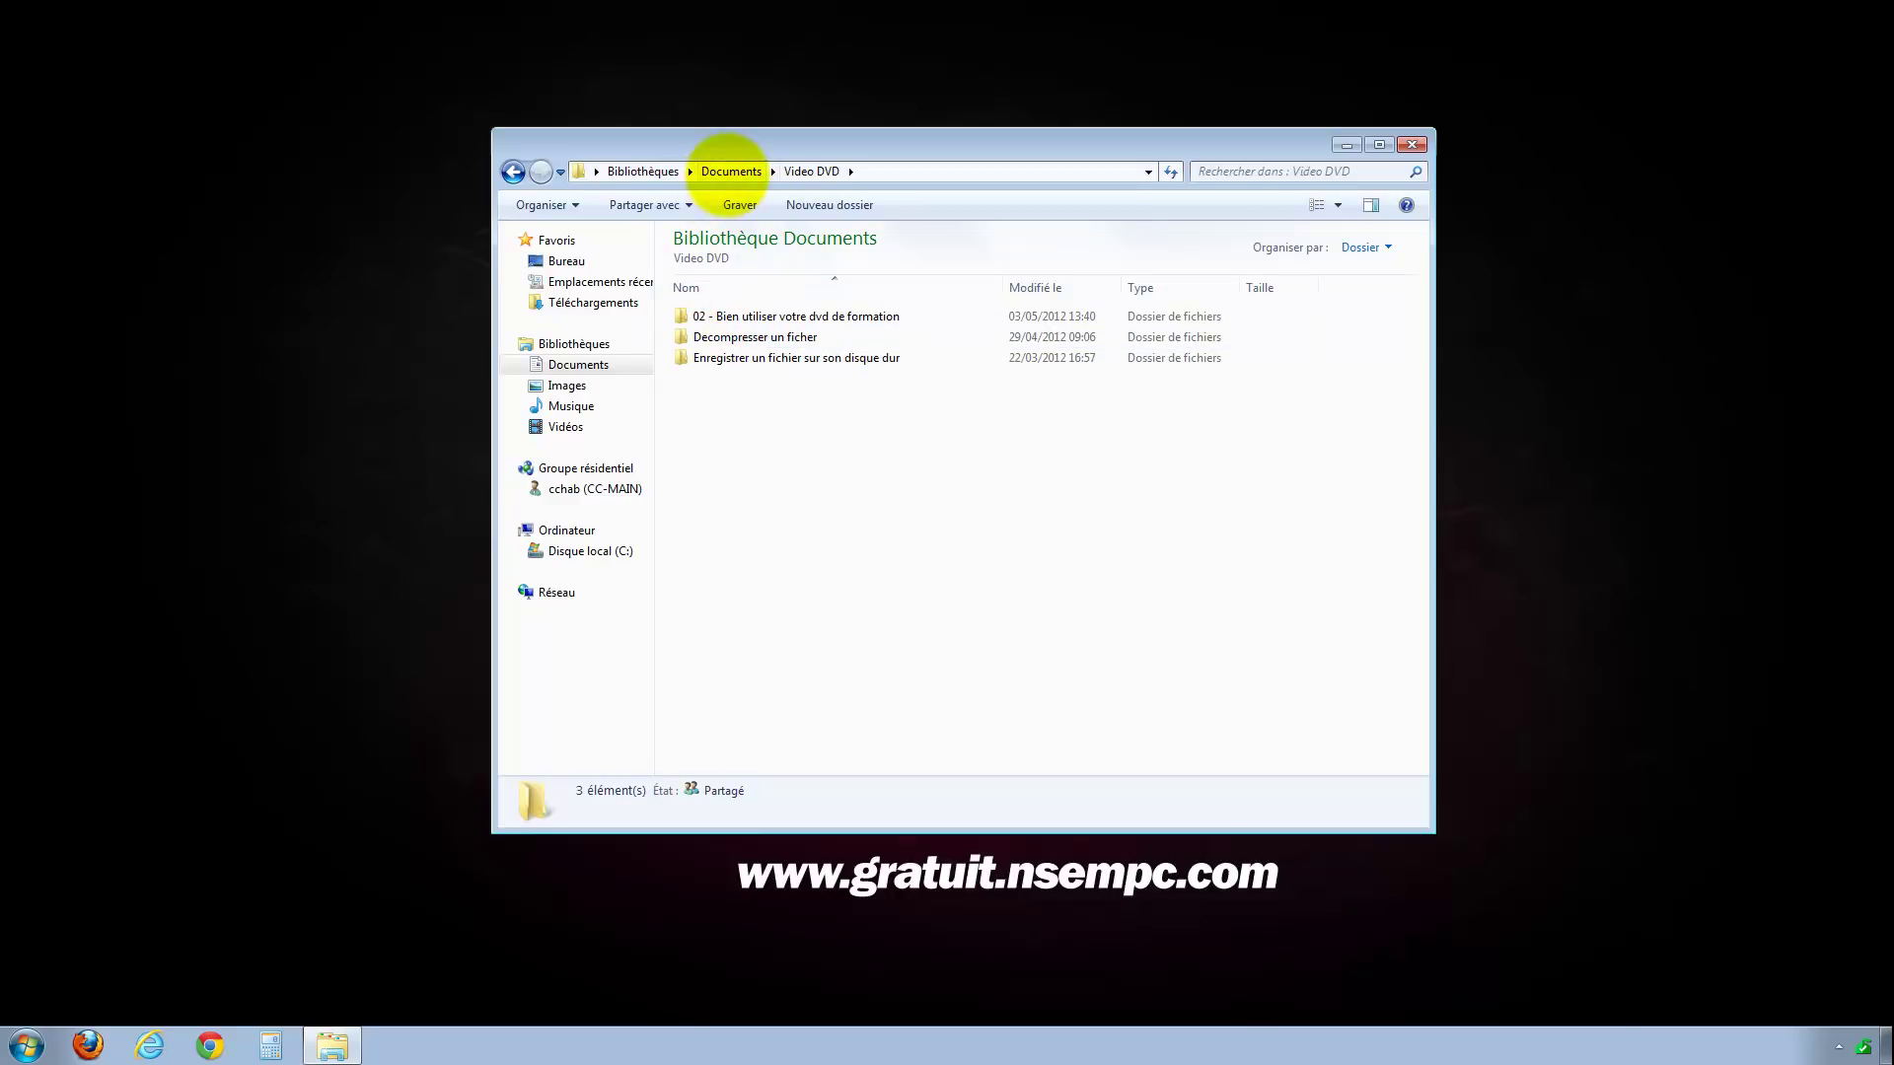
# Return to the Documents library, create a desktop shortcut to the Video DVD folder and close the window
pyautogui.click(730, 171)
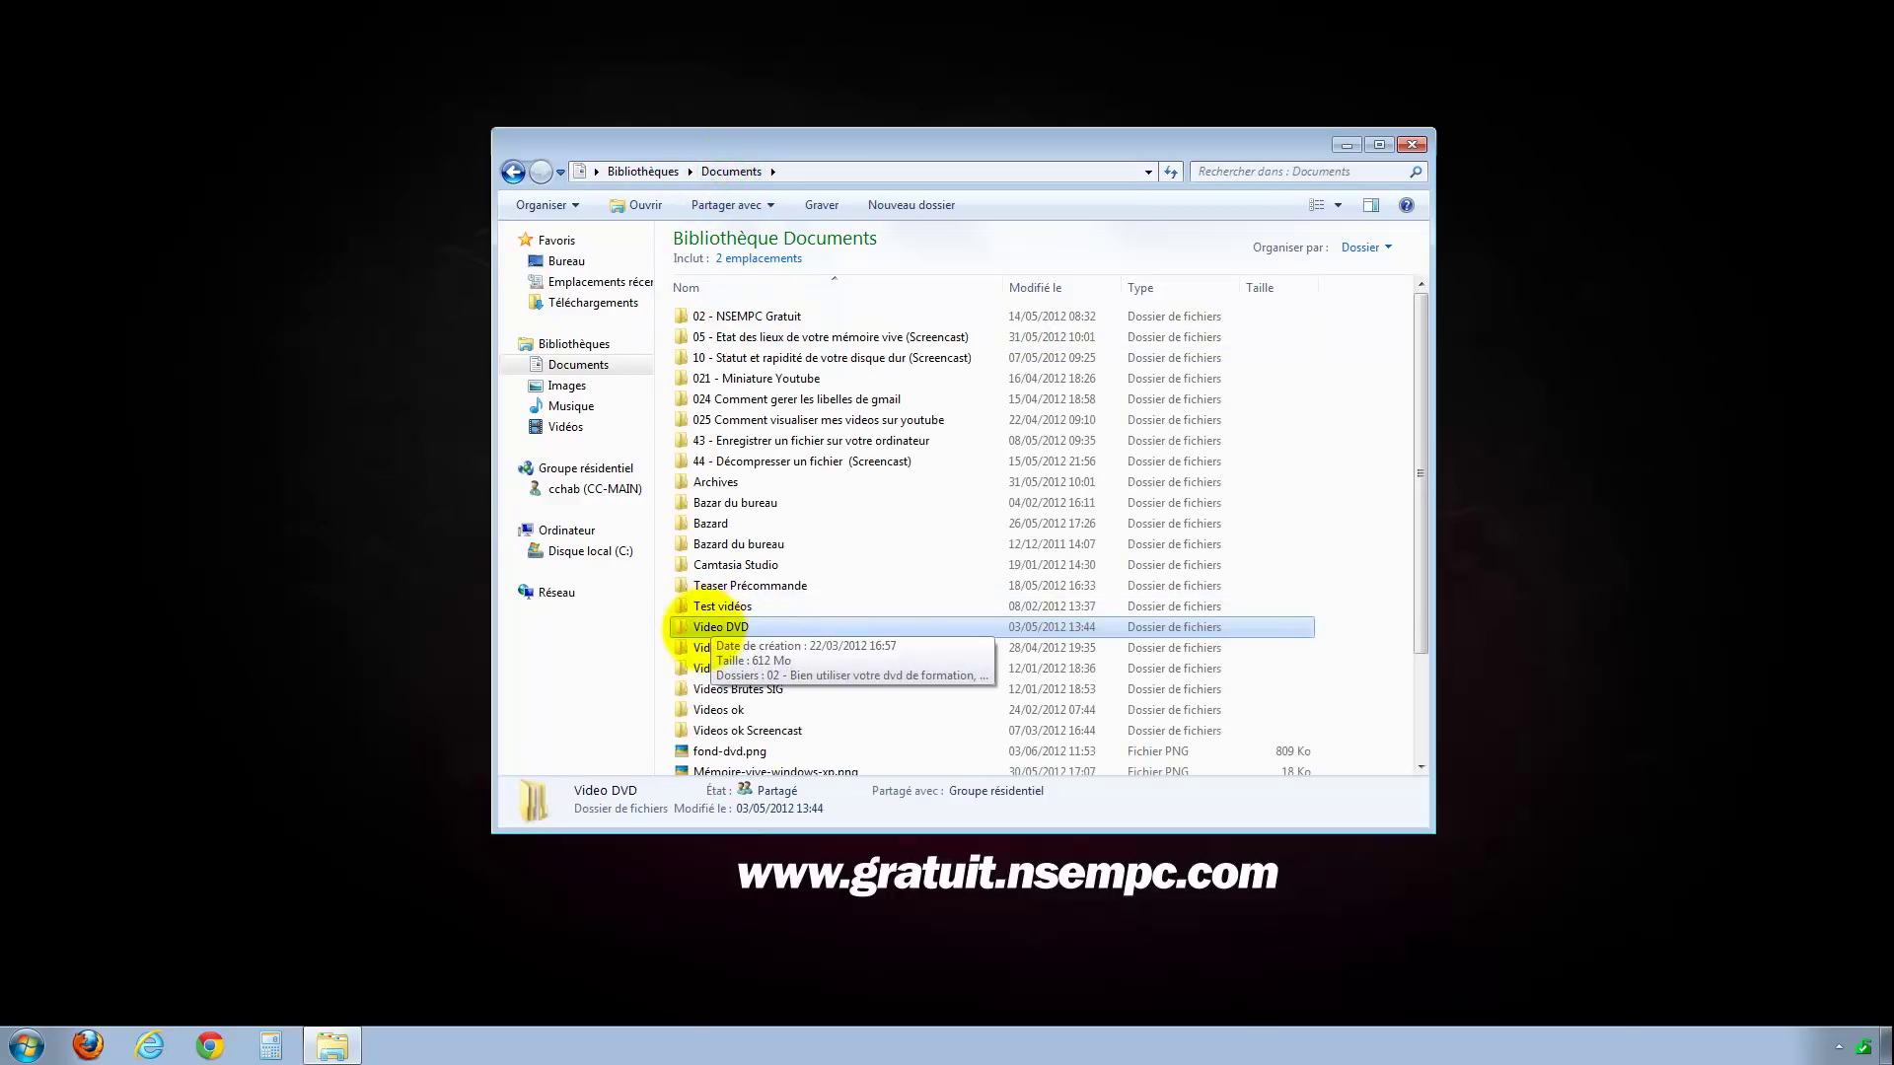
pyautogui.click(696, 630)
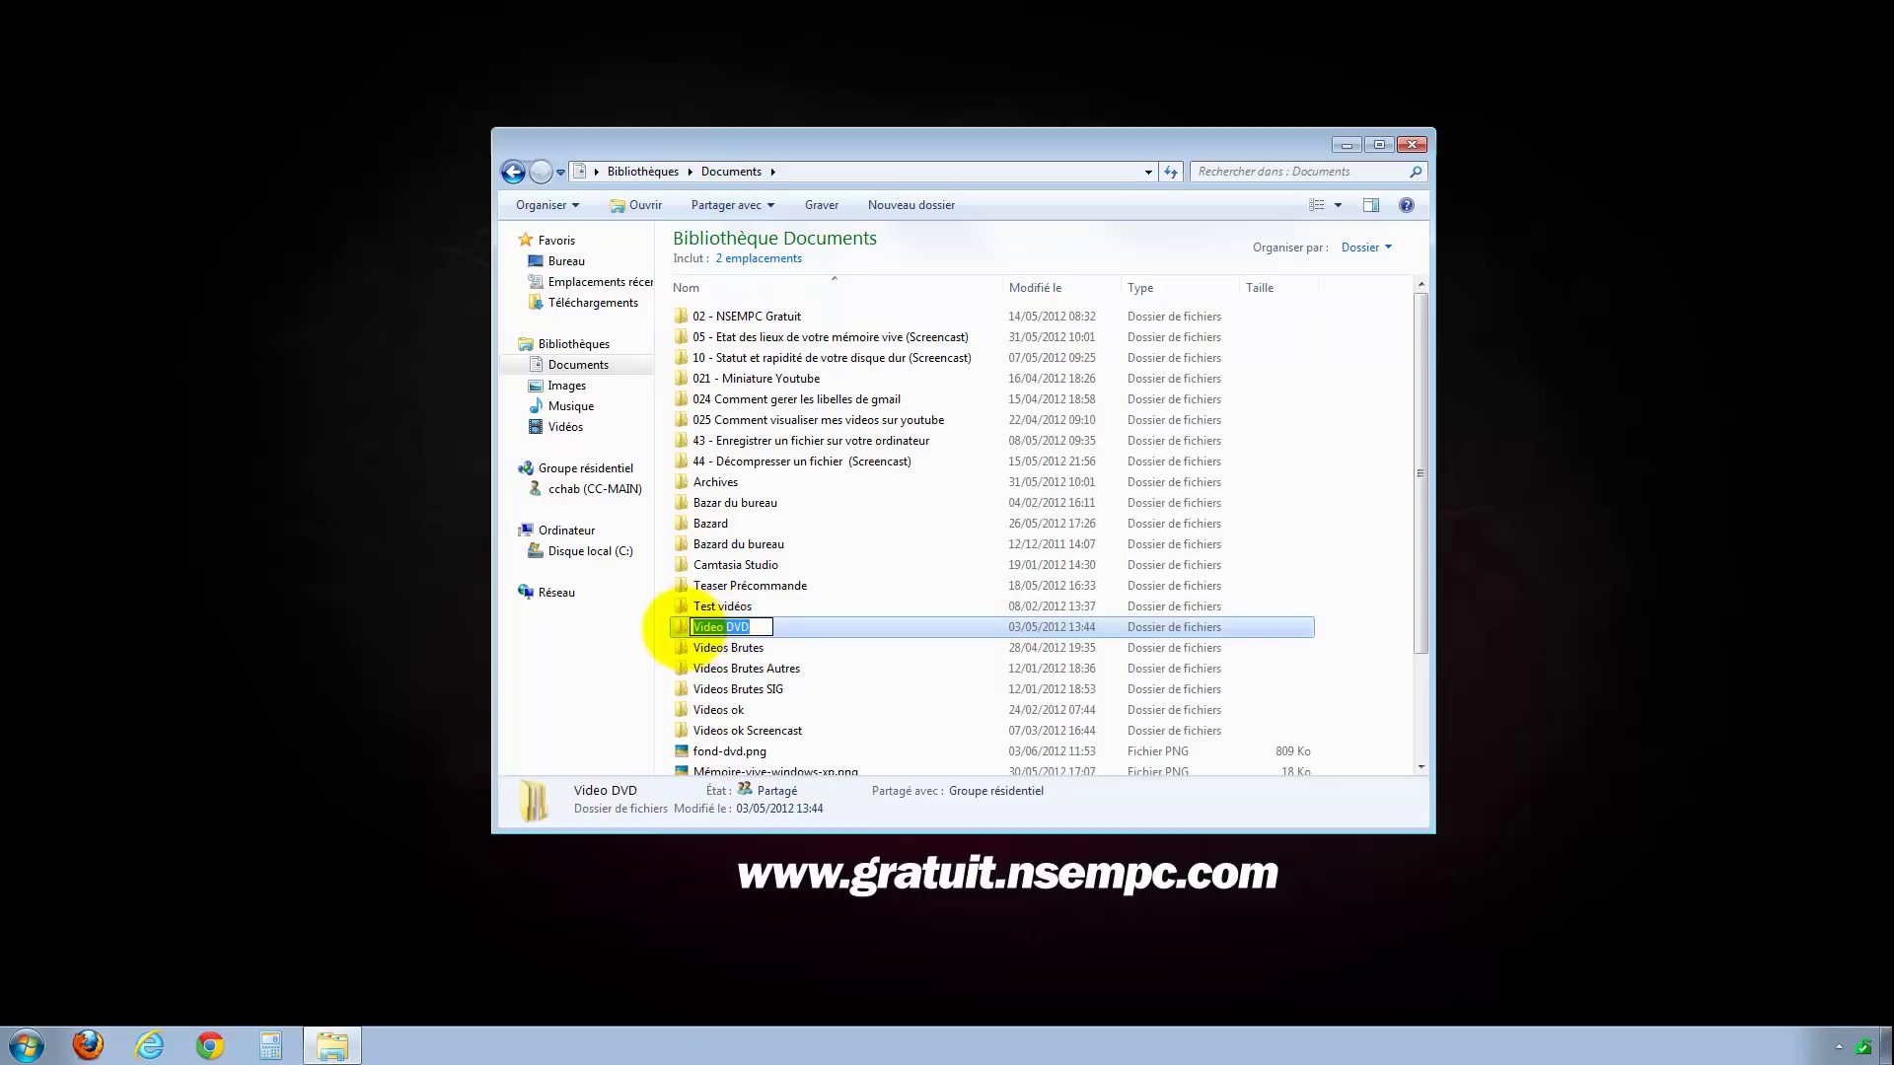
pyautogui.click(684, 627)
pyautogui.rightClick(681, 627)
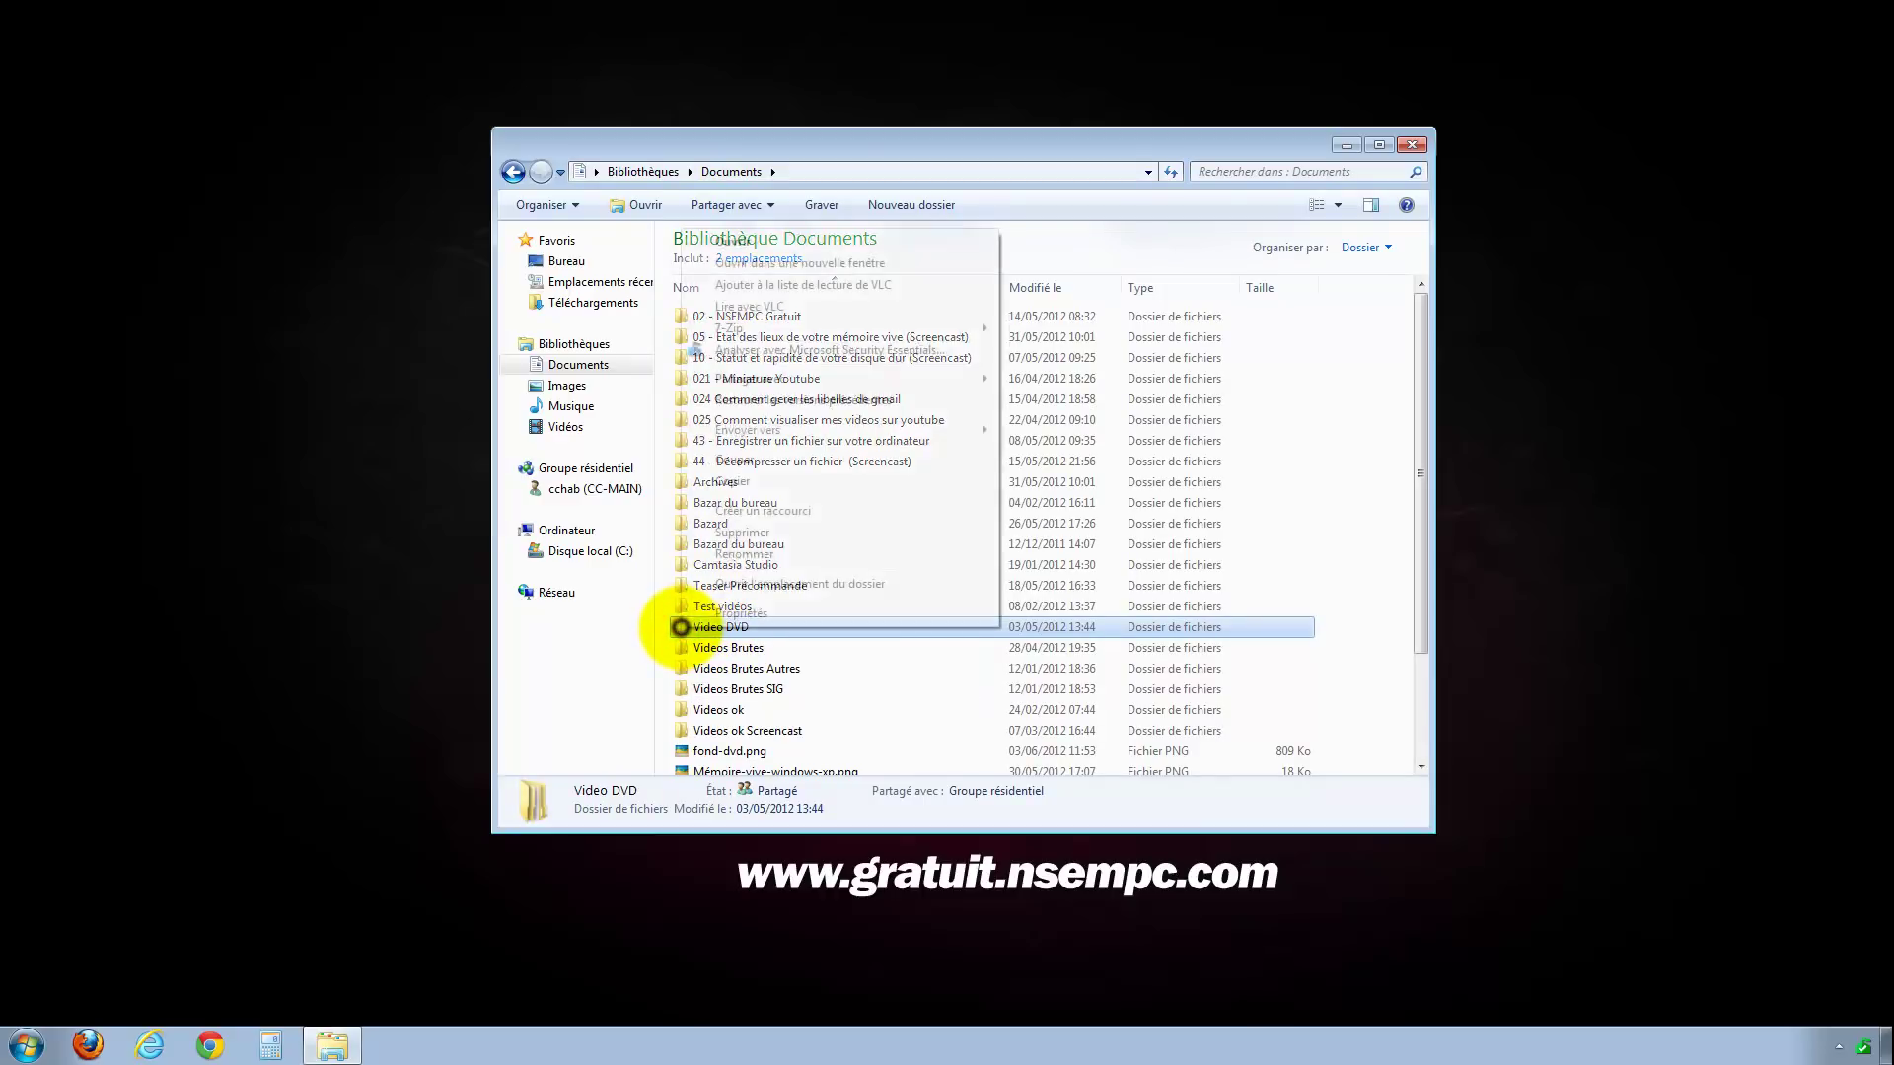
pyautogui.moveTo(779, 429)
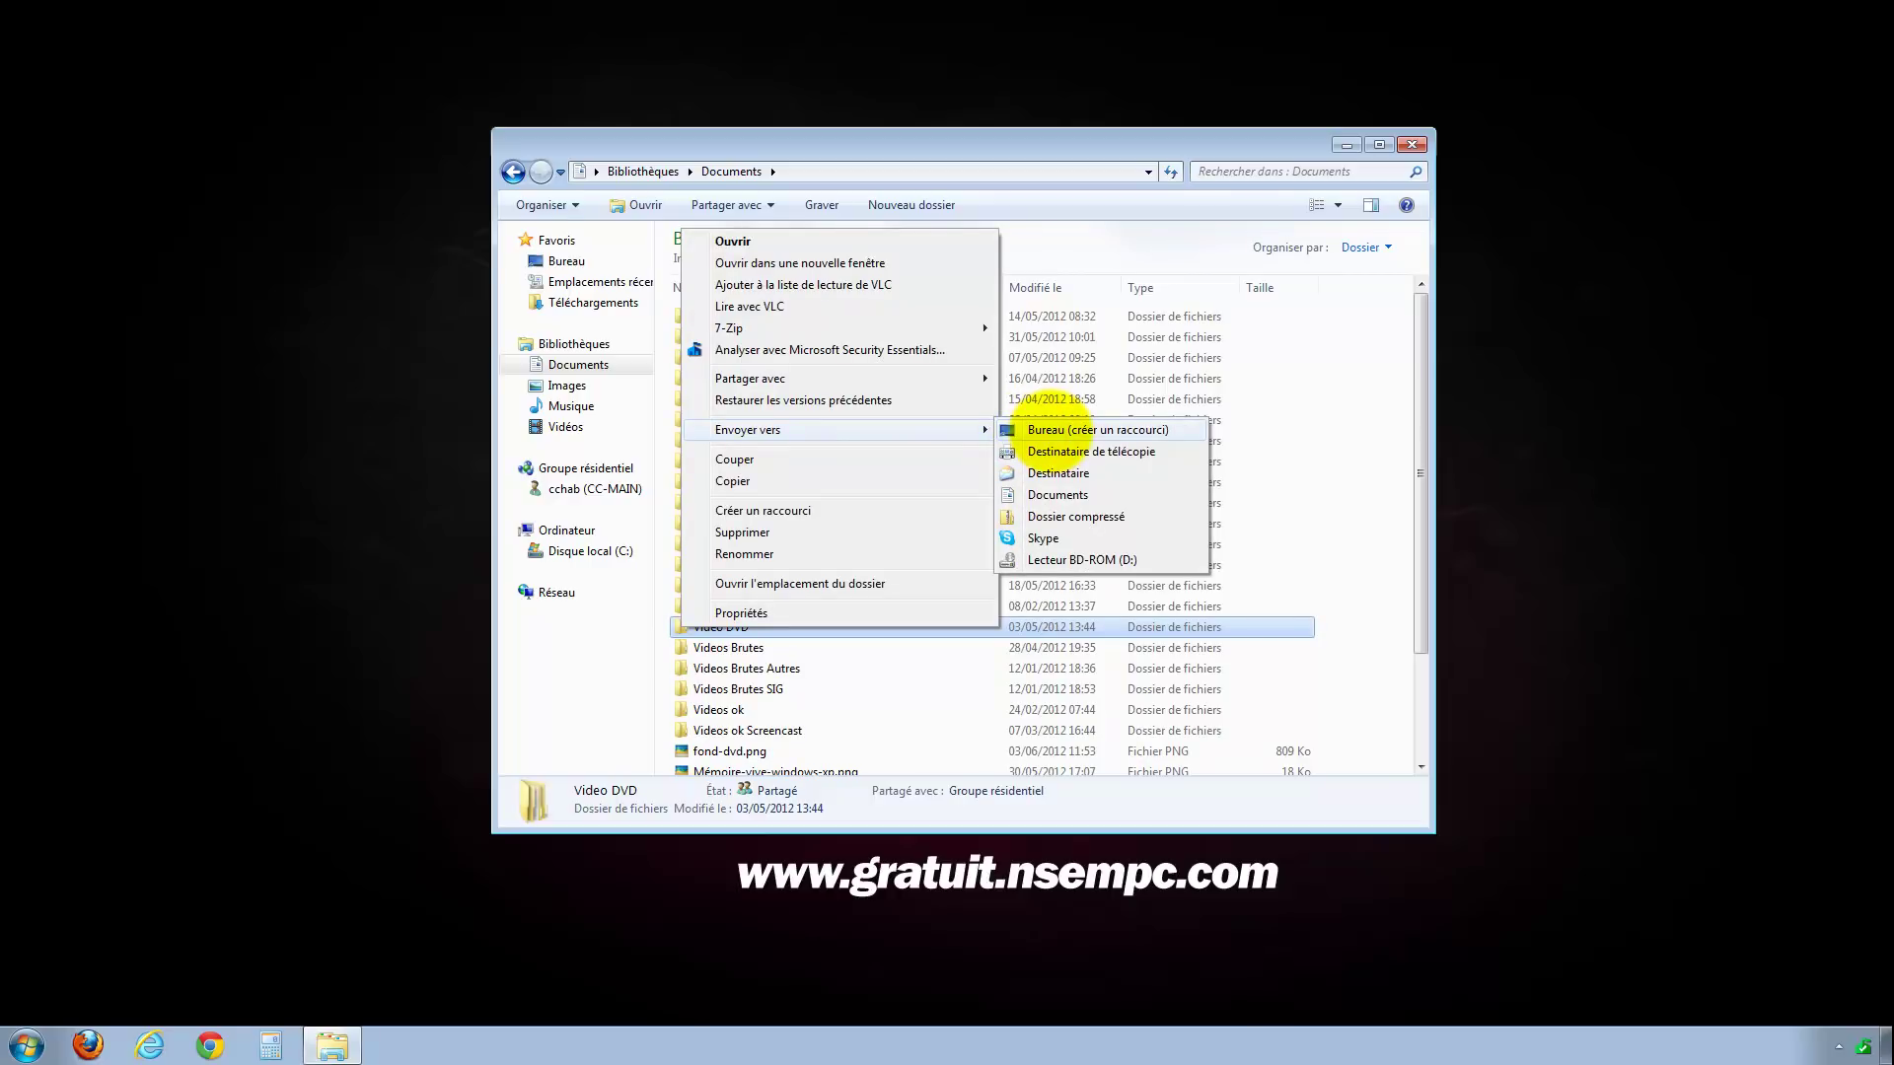
pyautogui.click(1060, 427)
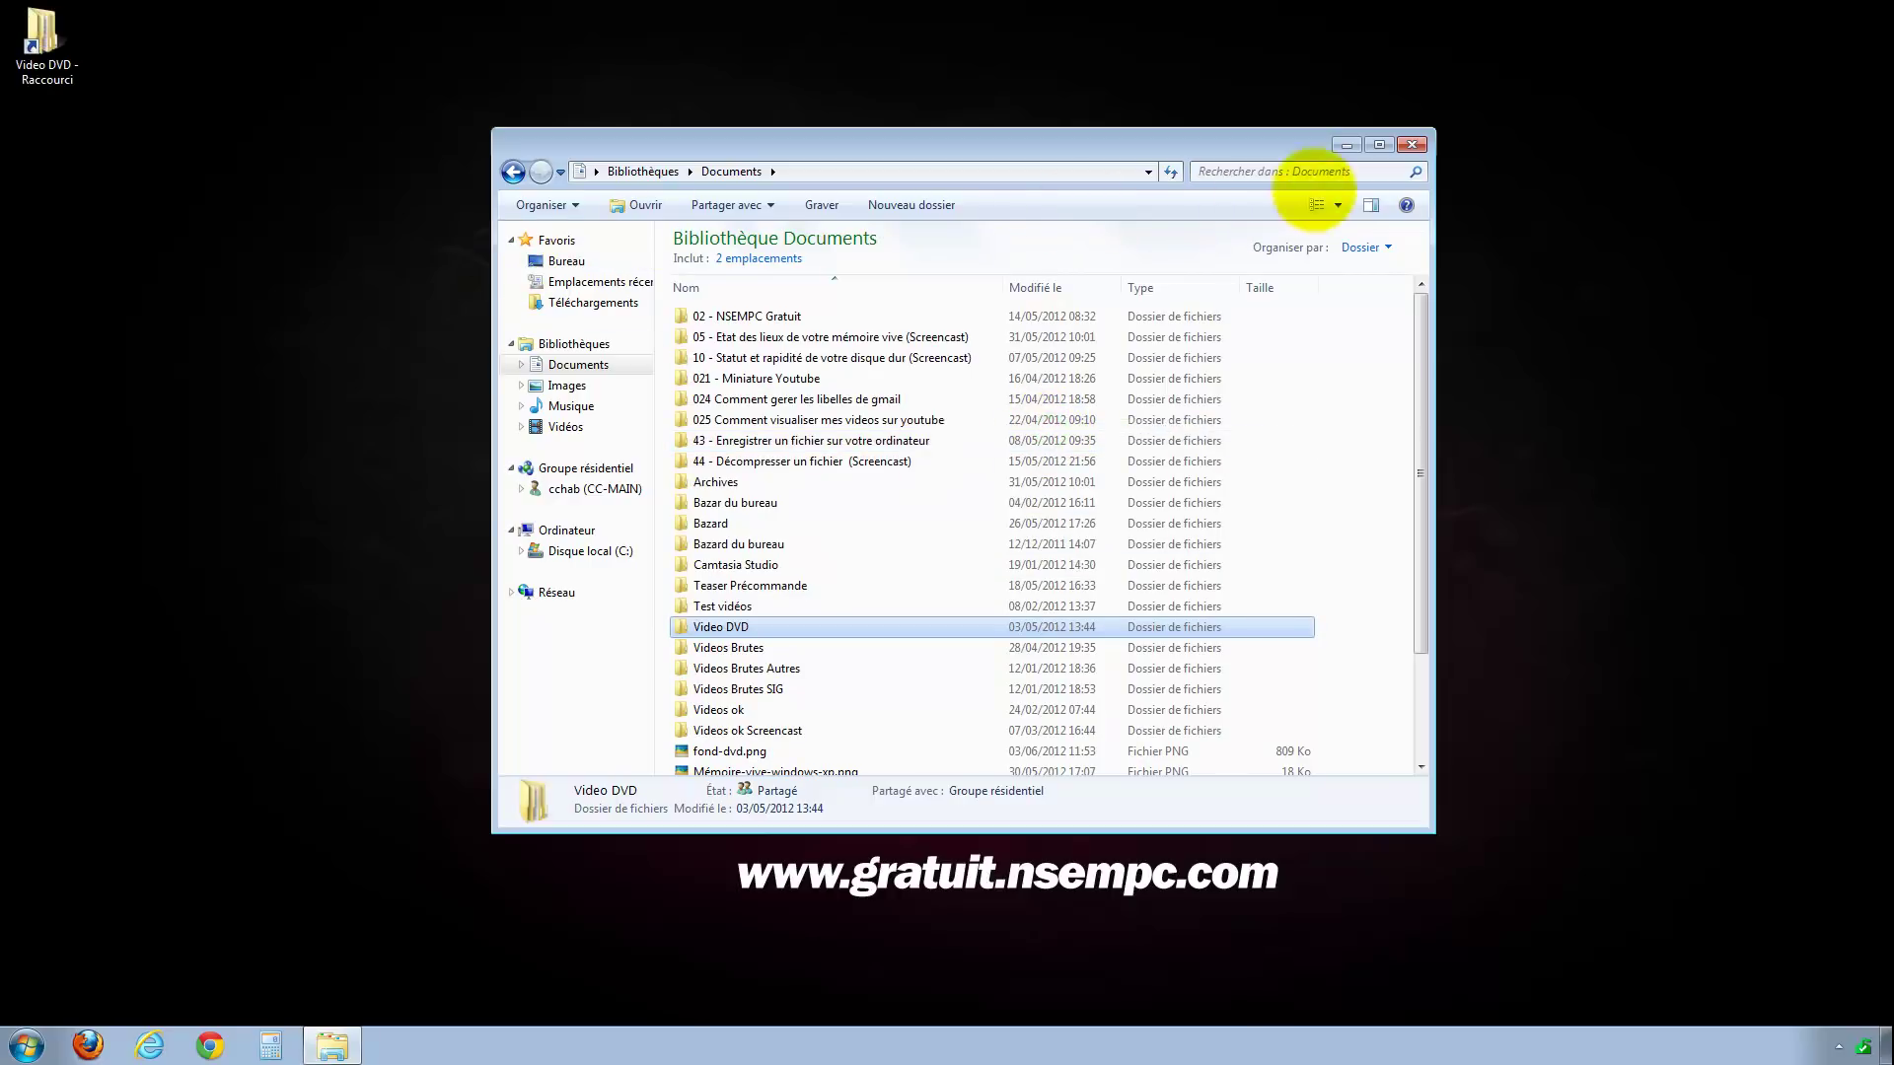
pyautogui.click(1412, 145)
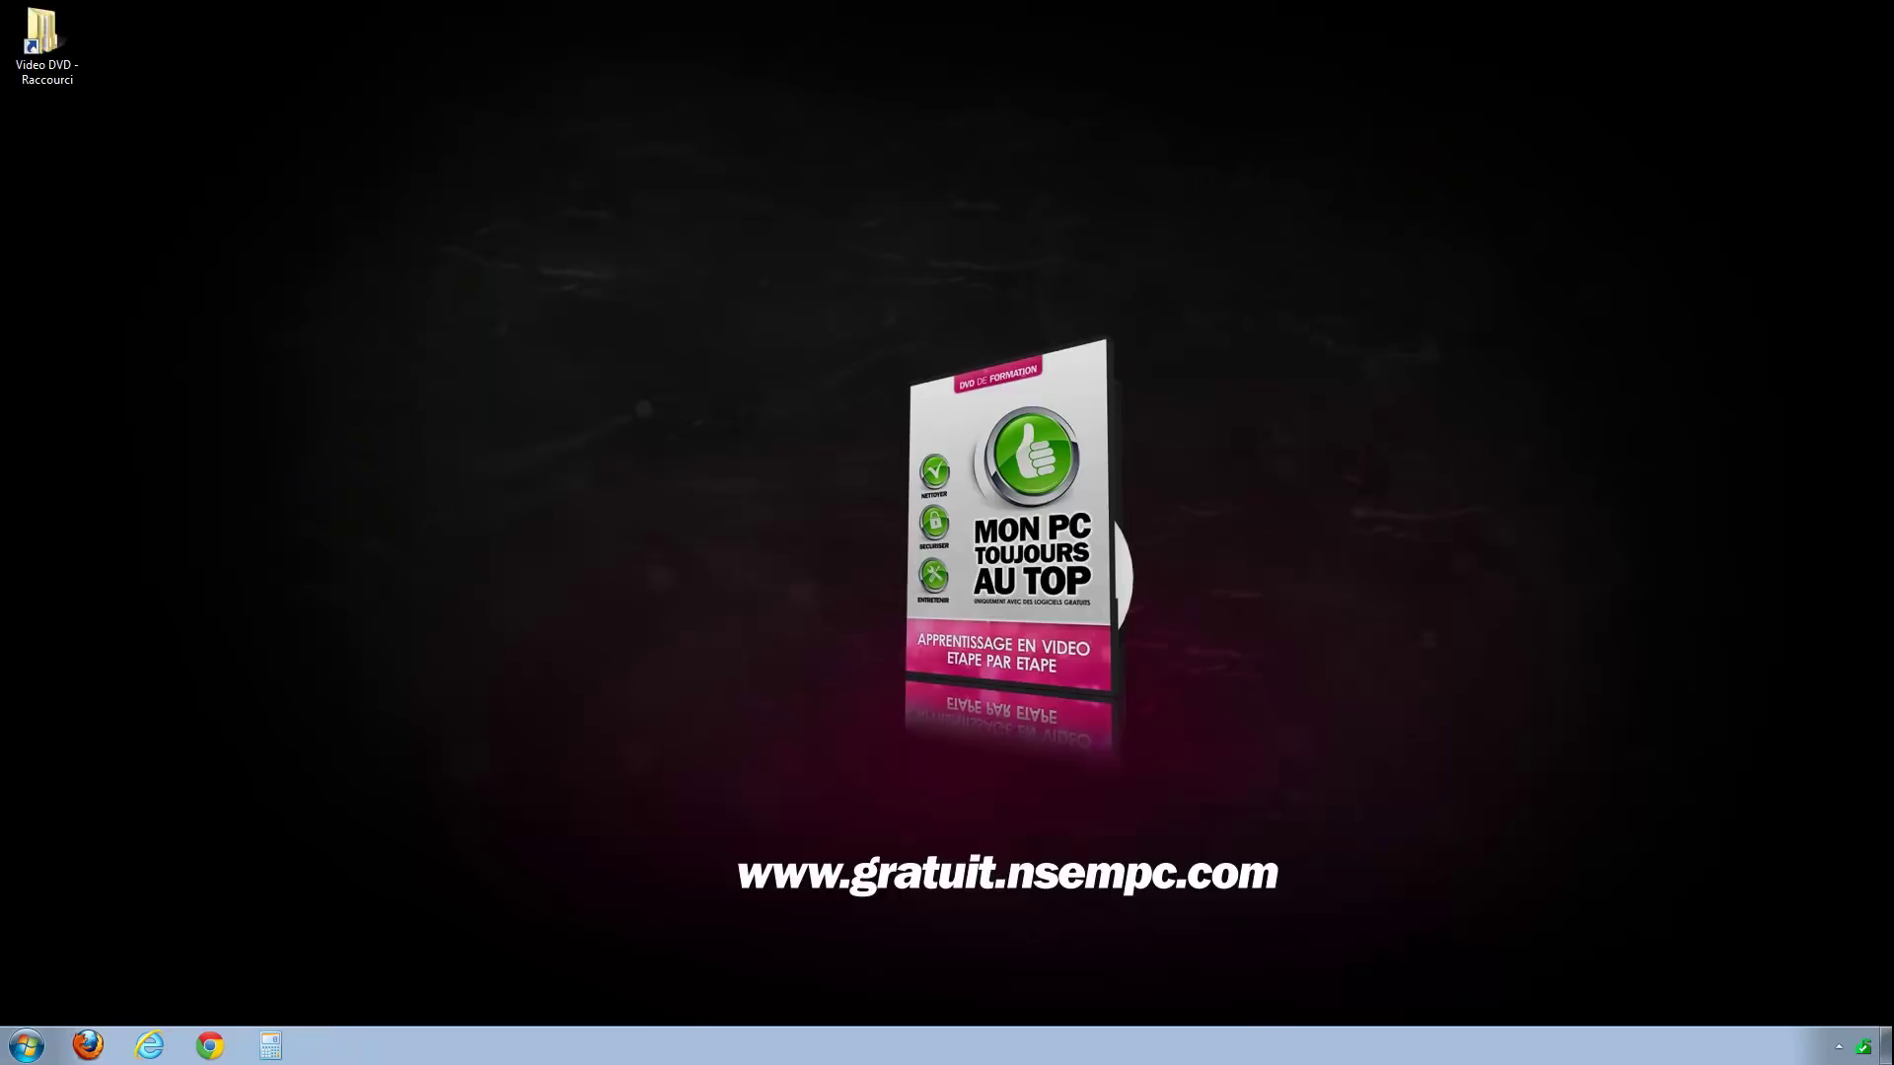
# Rename the new desktop shortcut as Video DVD
pyautogui.click(44, 49)
pyautogui.doubleClick(42, 76)
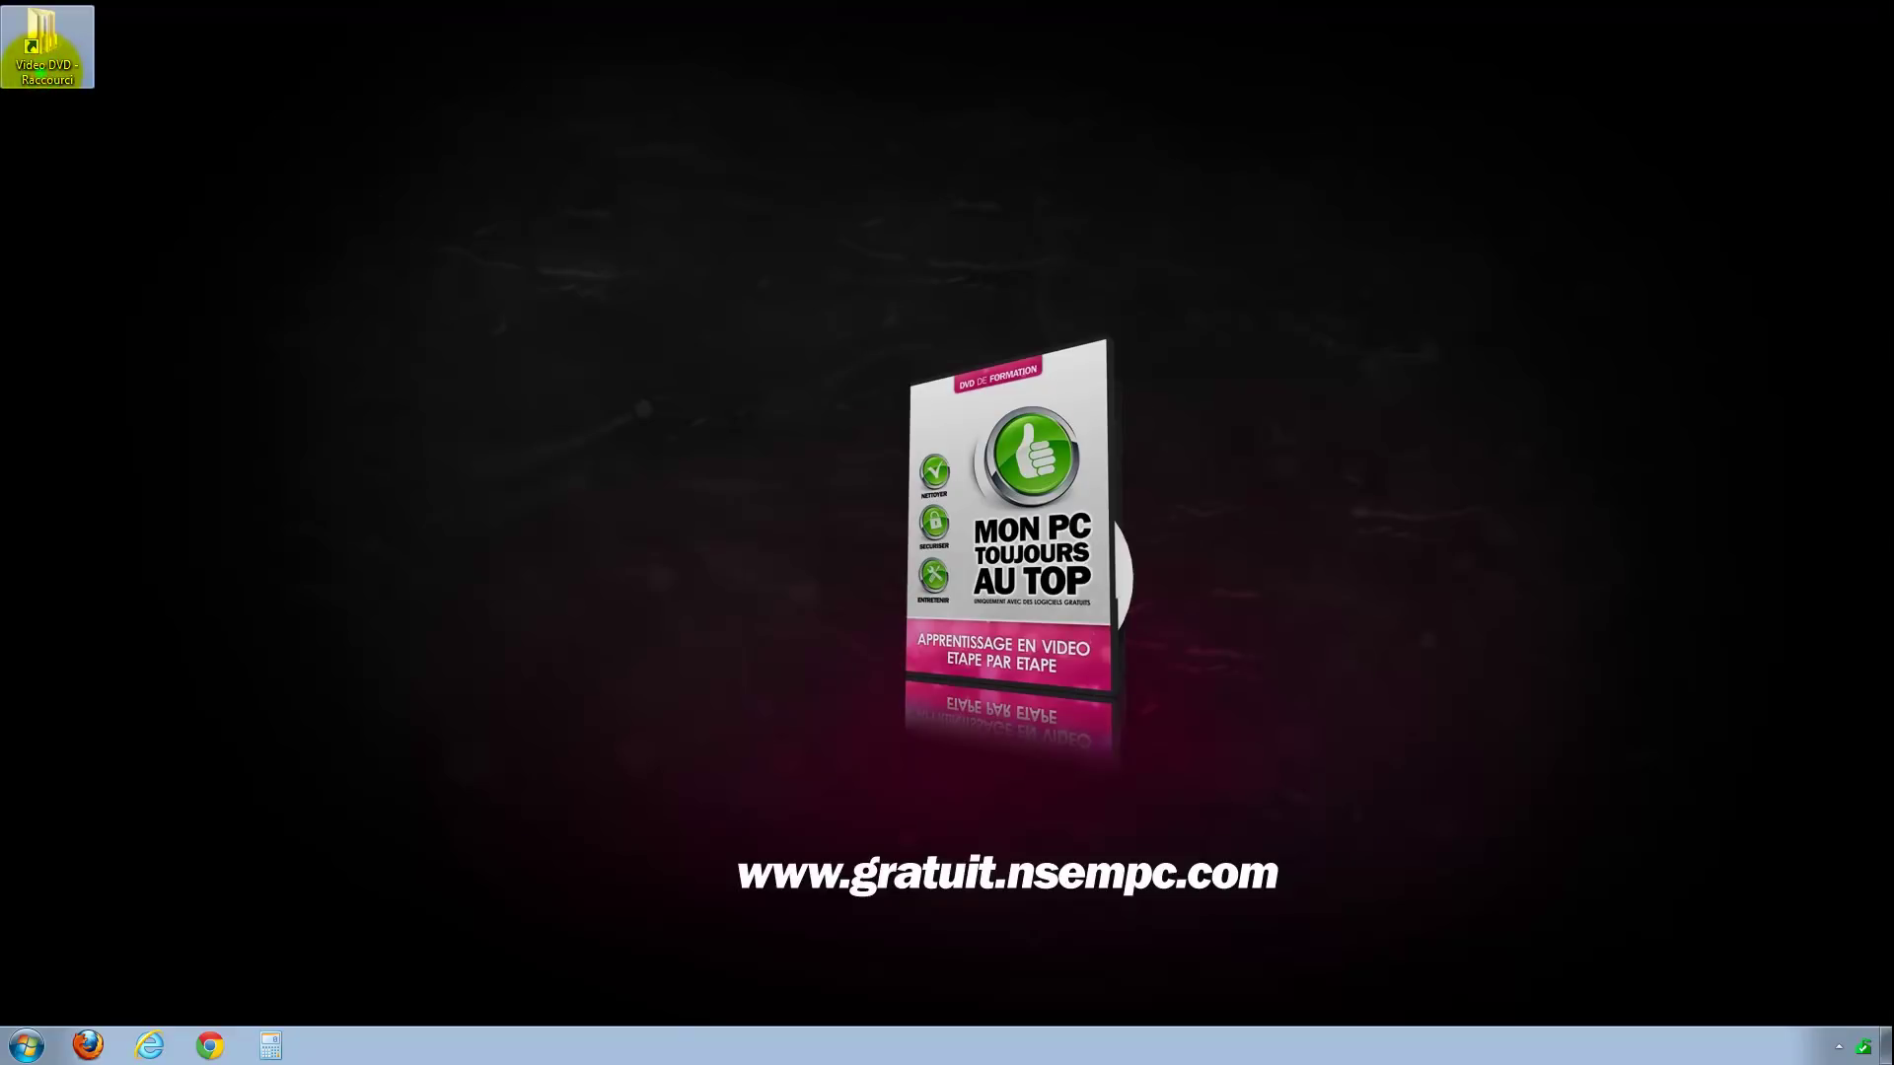
pyautogui.write('Video DVD')
pyautogui.click(89, 181)
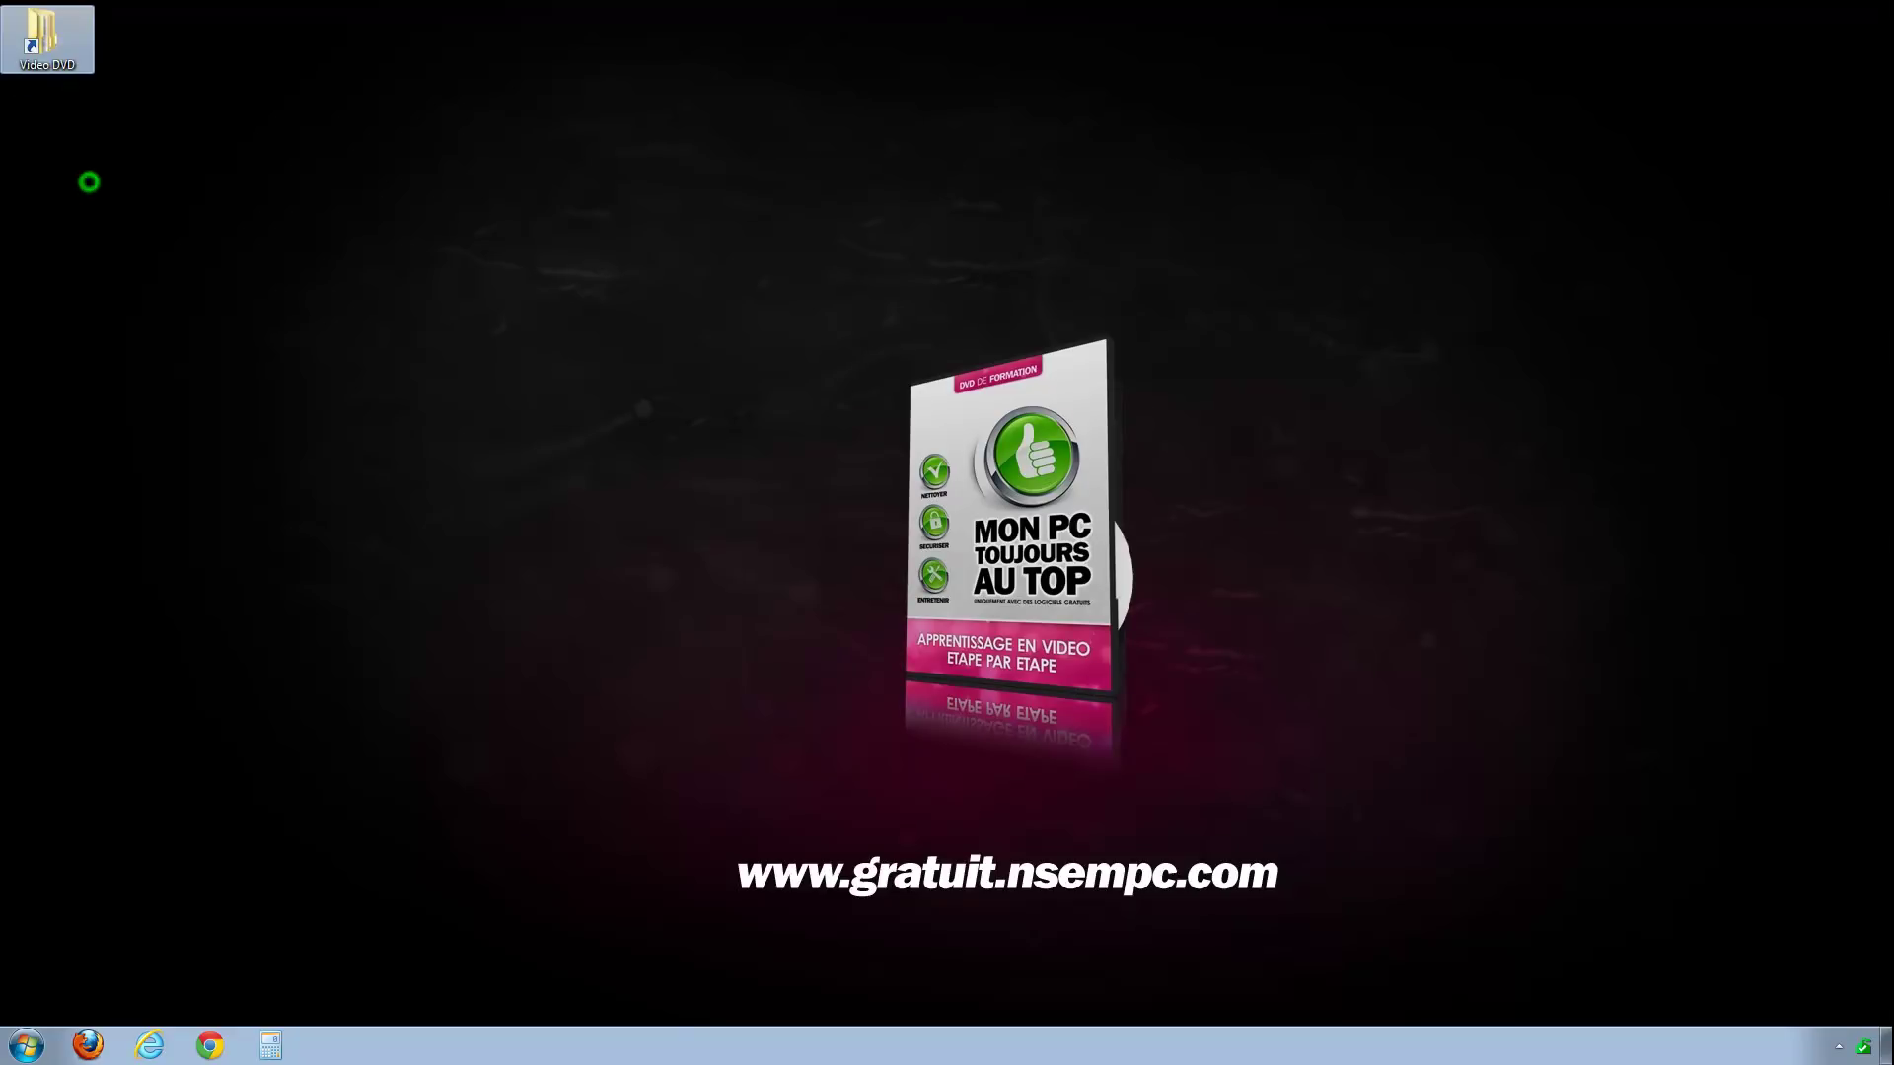
# Test the Video DVD shortcut by opening and closing its folder, and move the icon to the empty area beside the wallpaper's DVD box
pyautogui.doubleClick(45, 37)
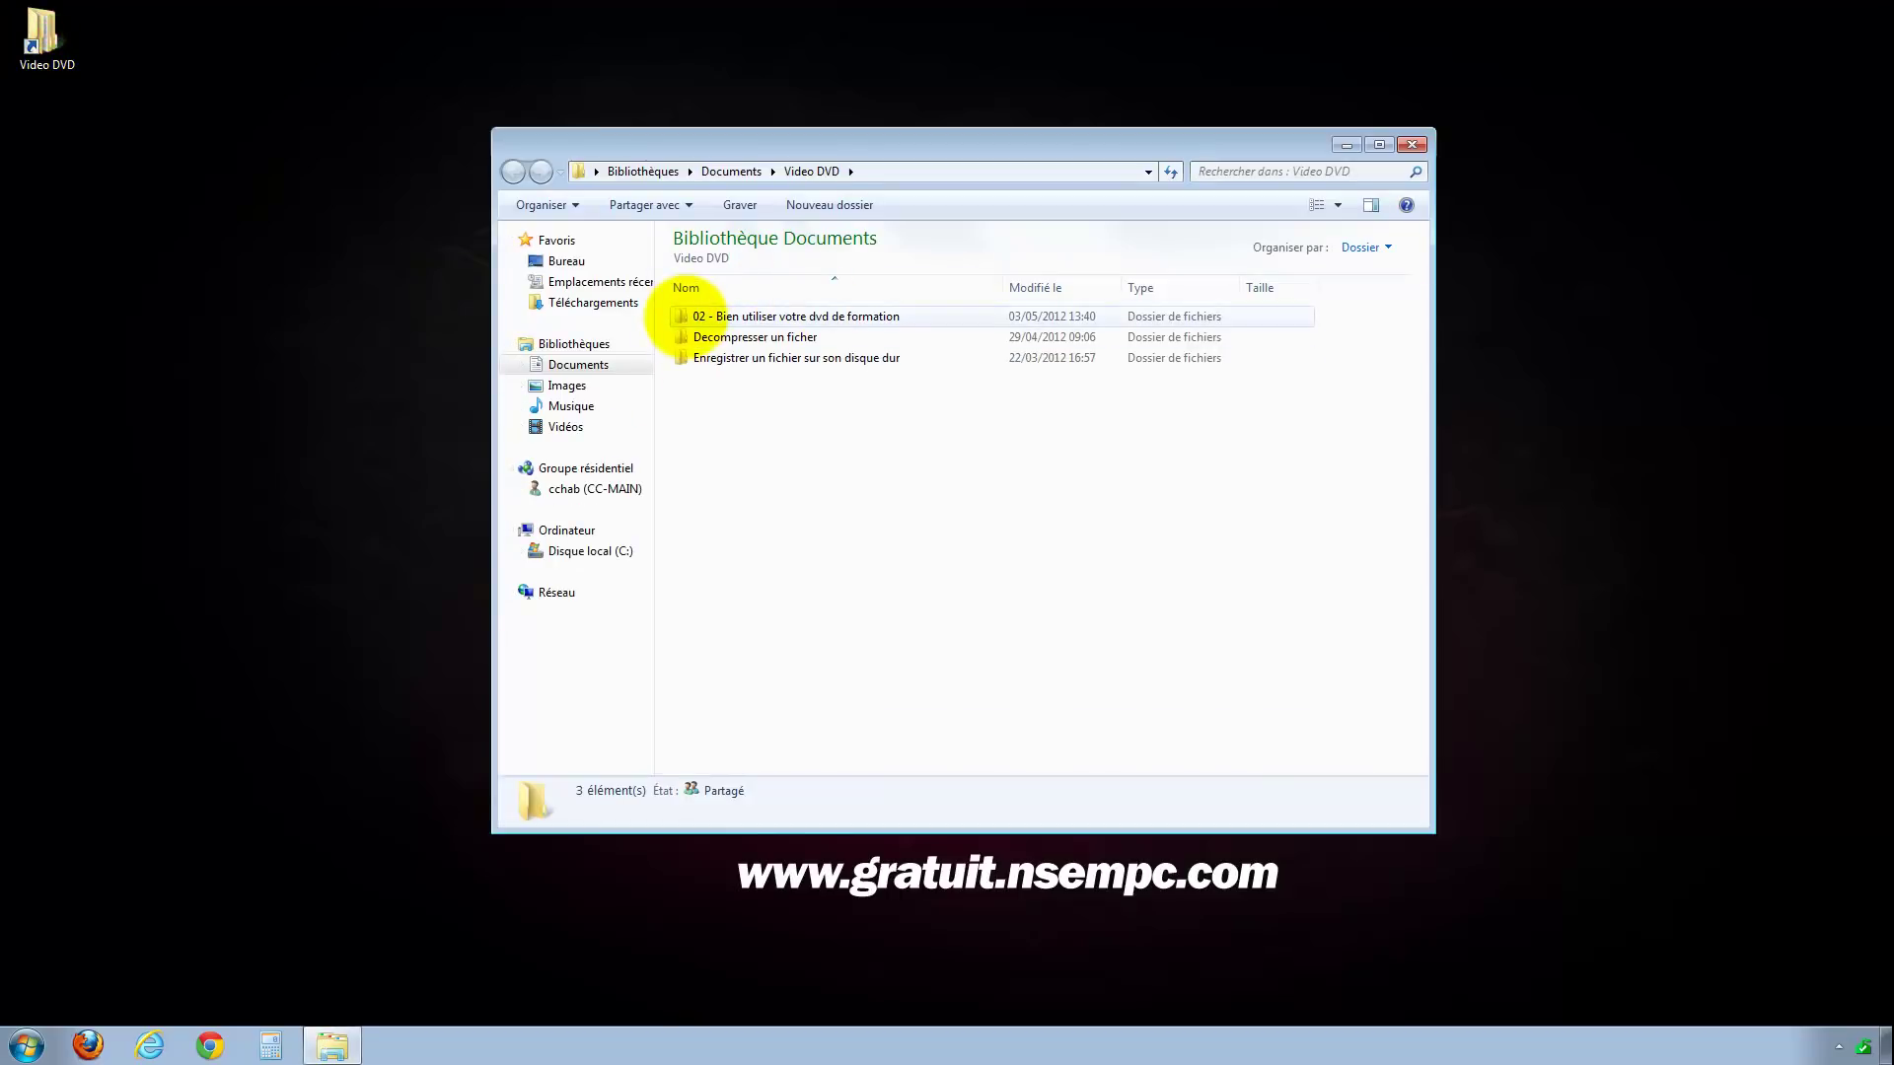
pyautogui.click(1411, 144)
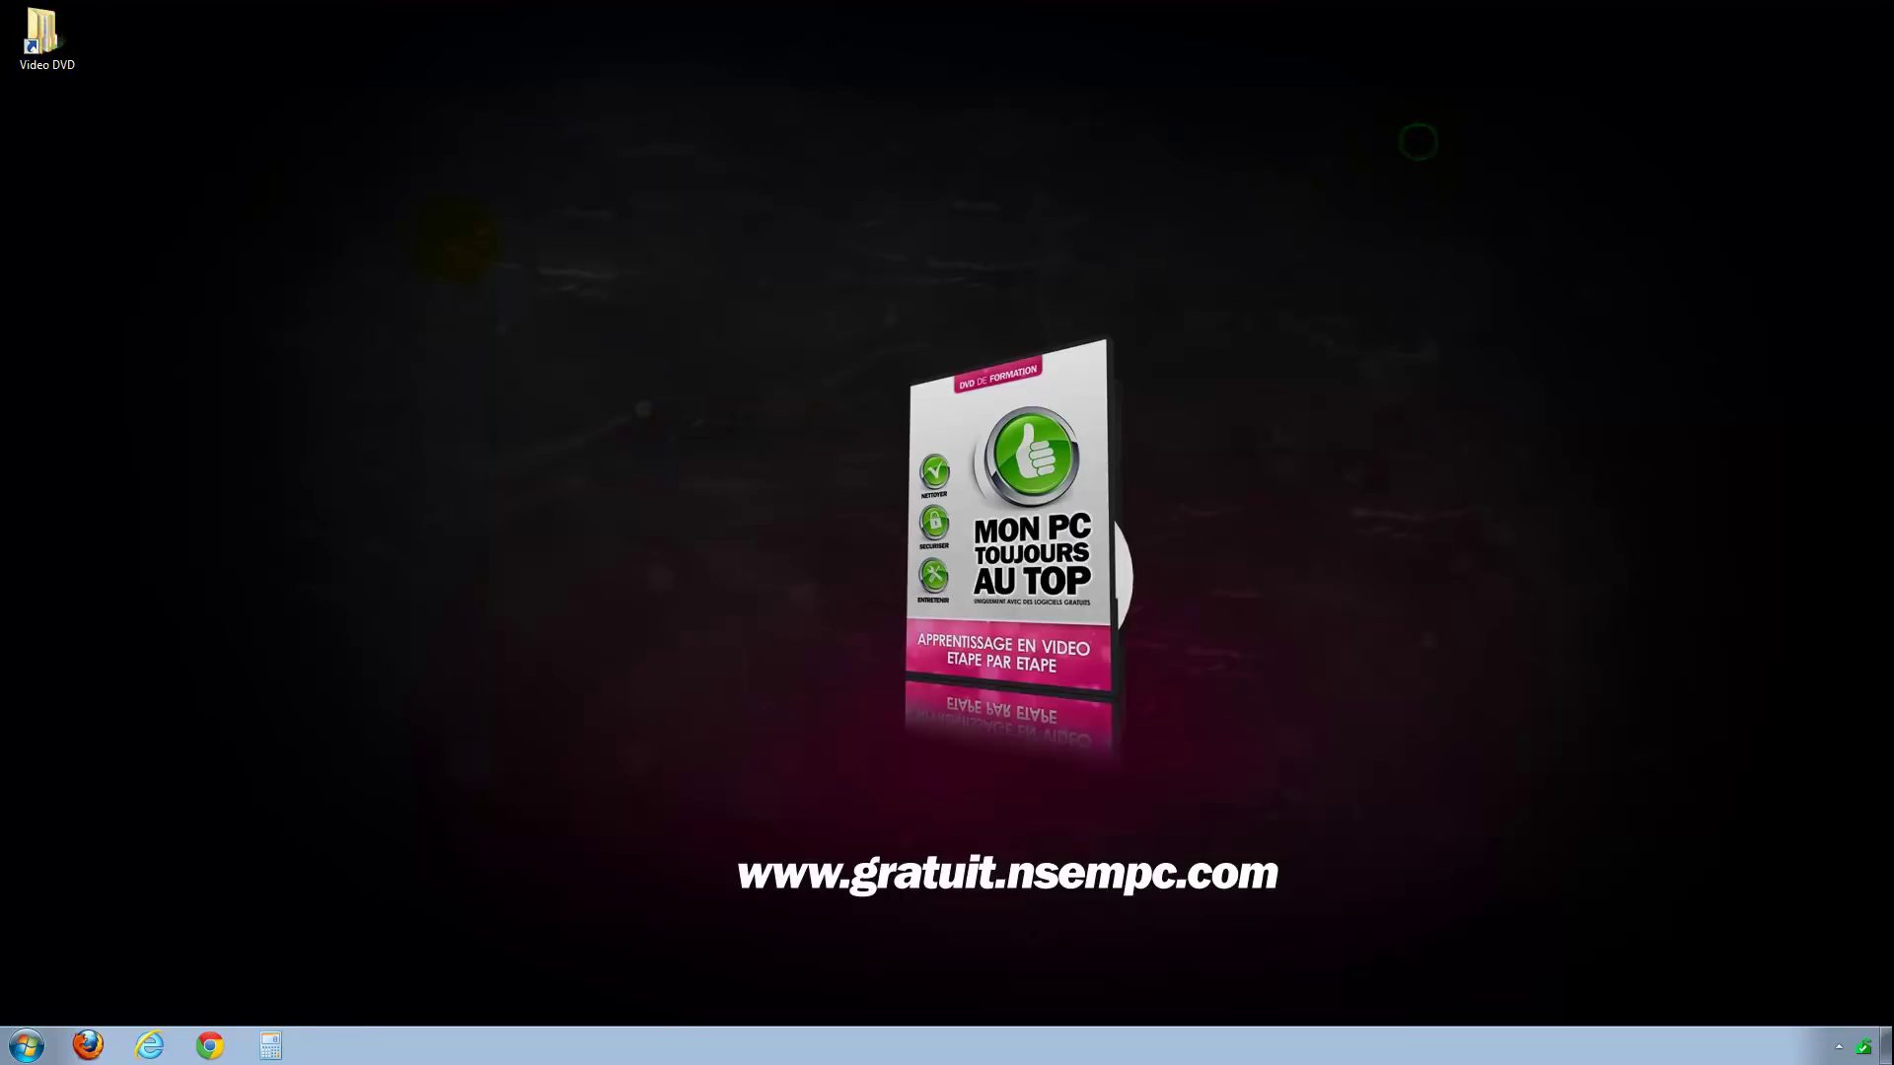
pyautogui.moveTo(45, 38); pyautogui.dragTo(289, 282)
pyautogui.moveTo(596, 466); pyautogui.dragTo(515, 530)
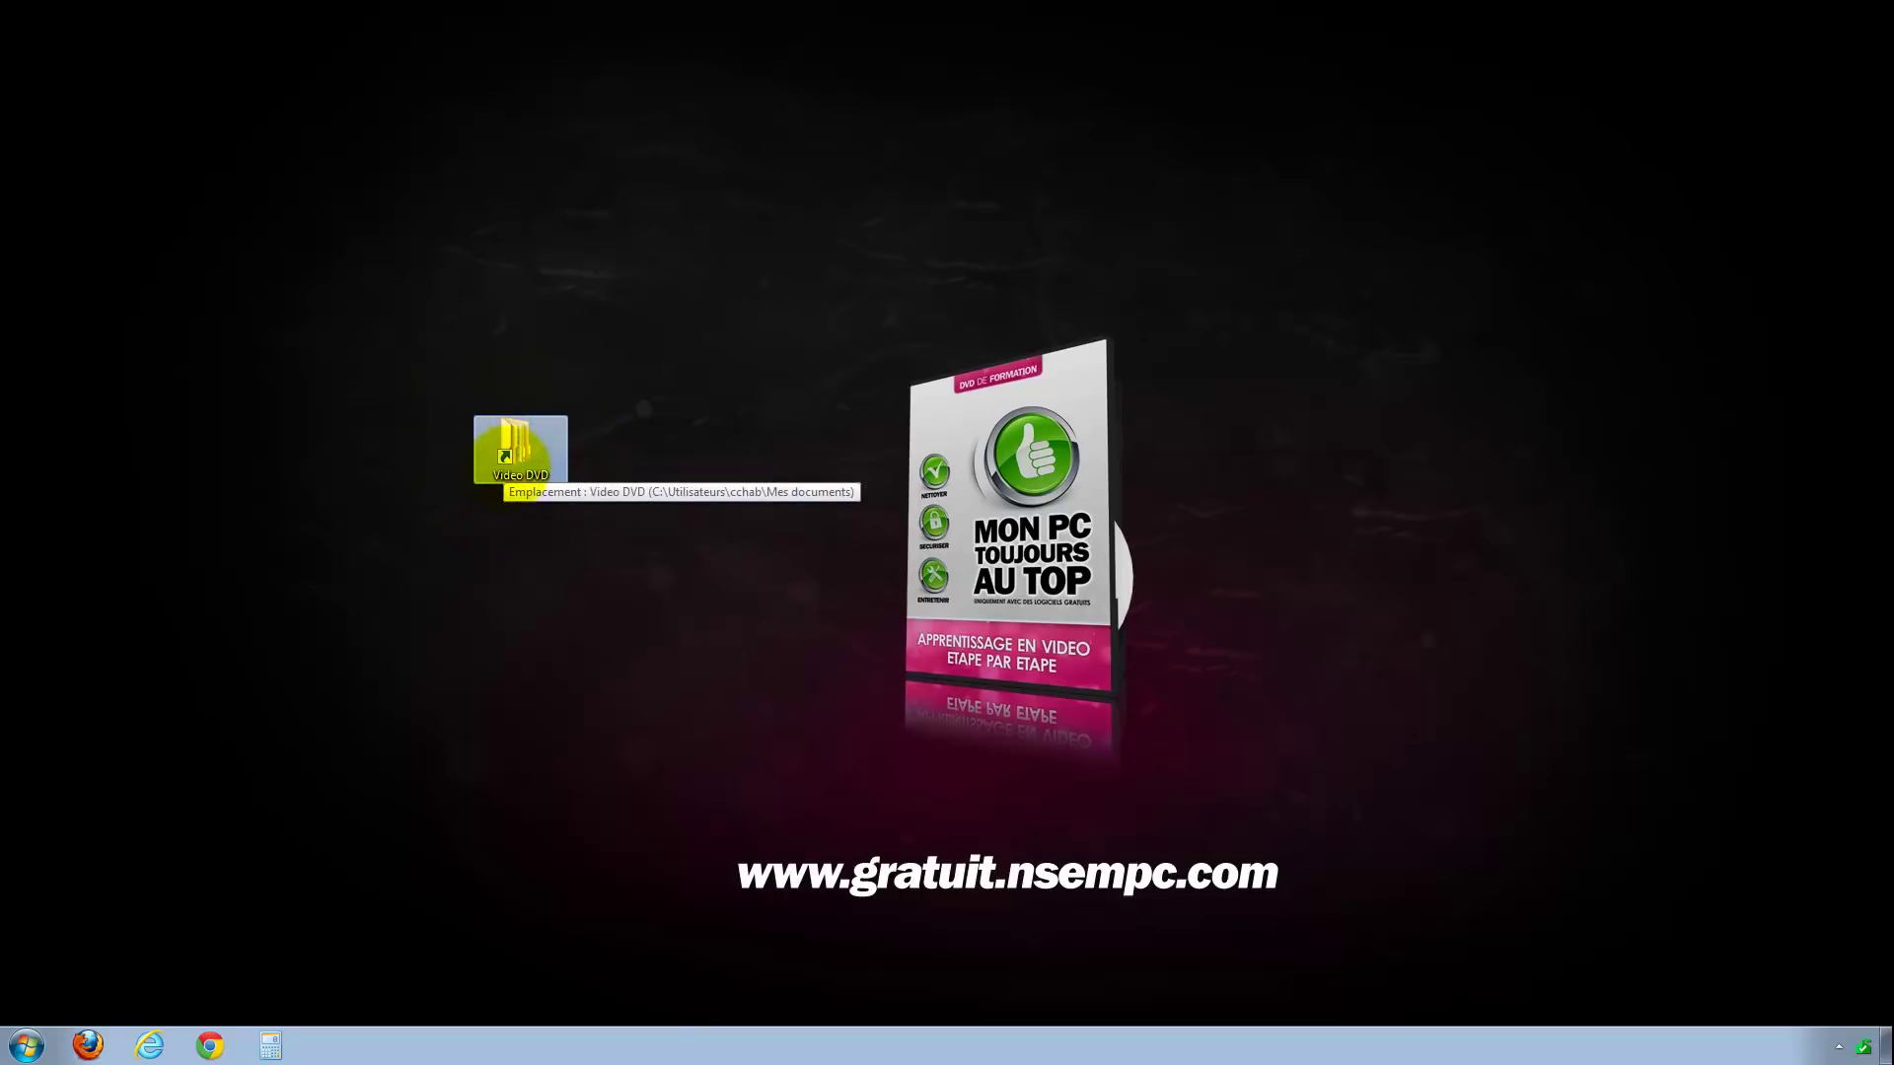
# Assign CTRL + ALT + W as the Video DVD shortcut's key combination, and test it by opening and closing the folder
pyautogui.rightClick(509, 437)
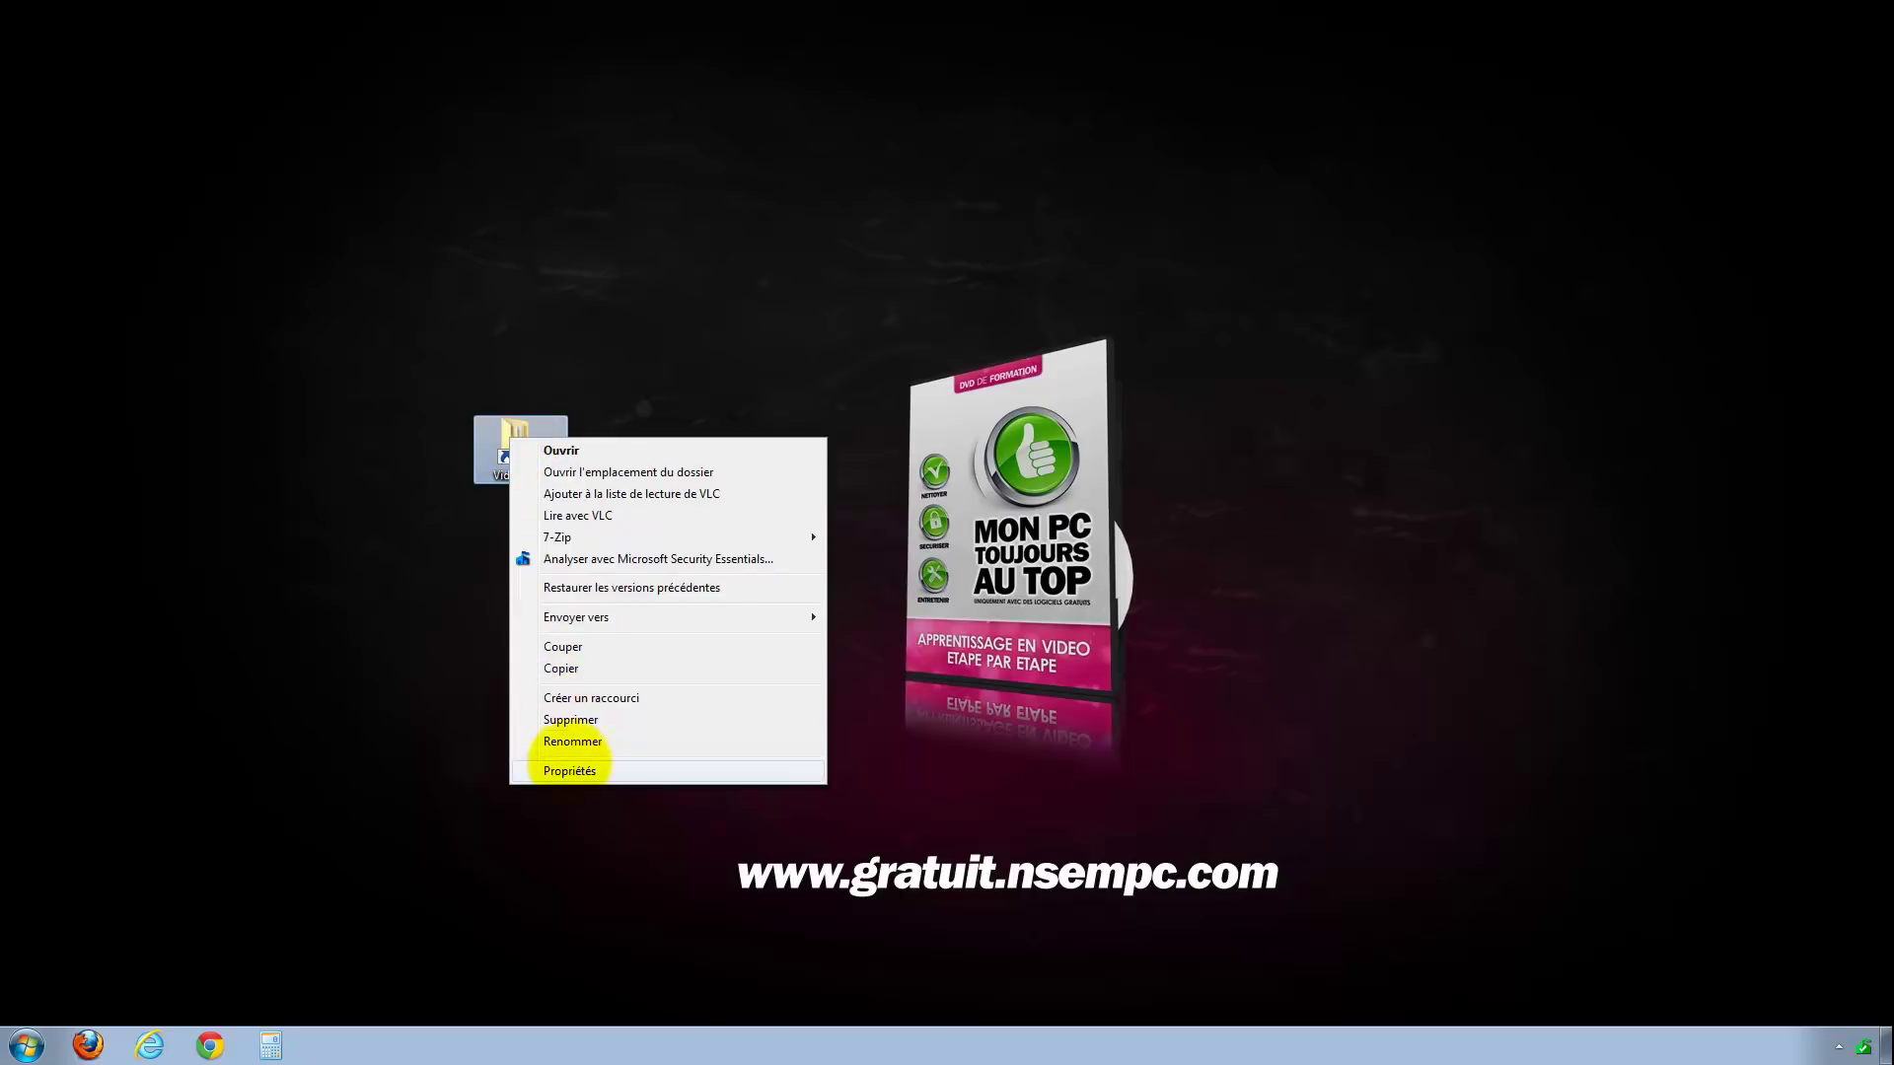
pyautogui.click(569, 769)
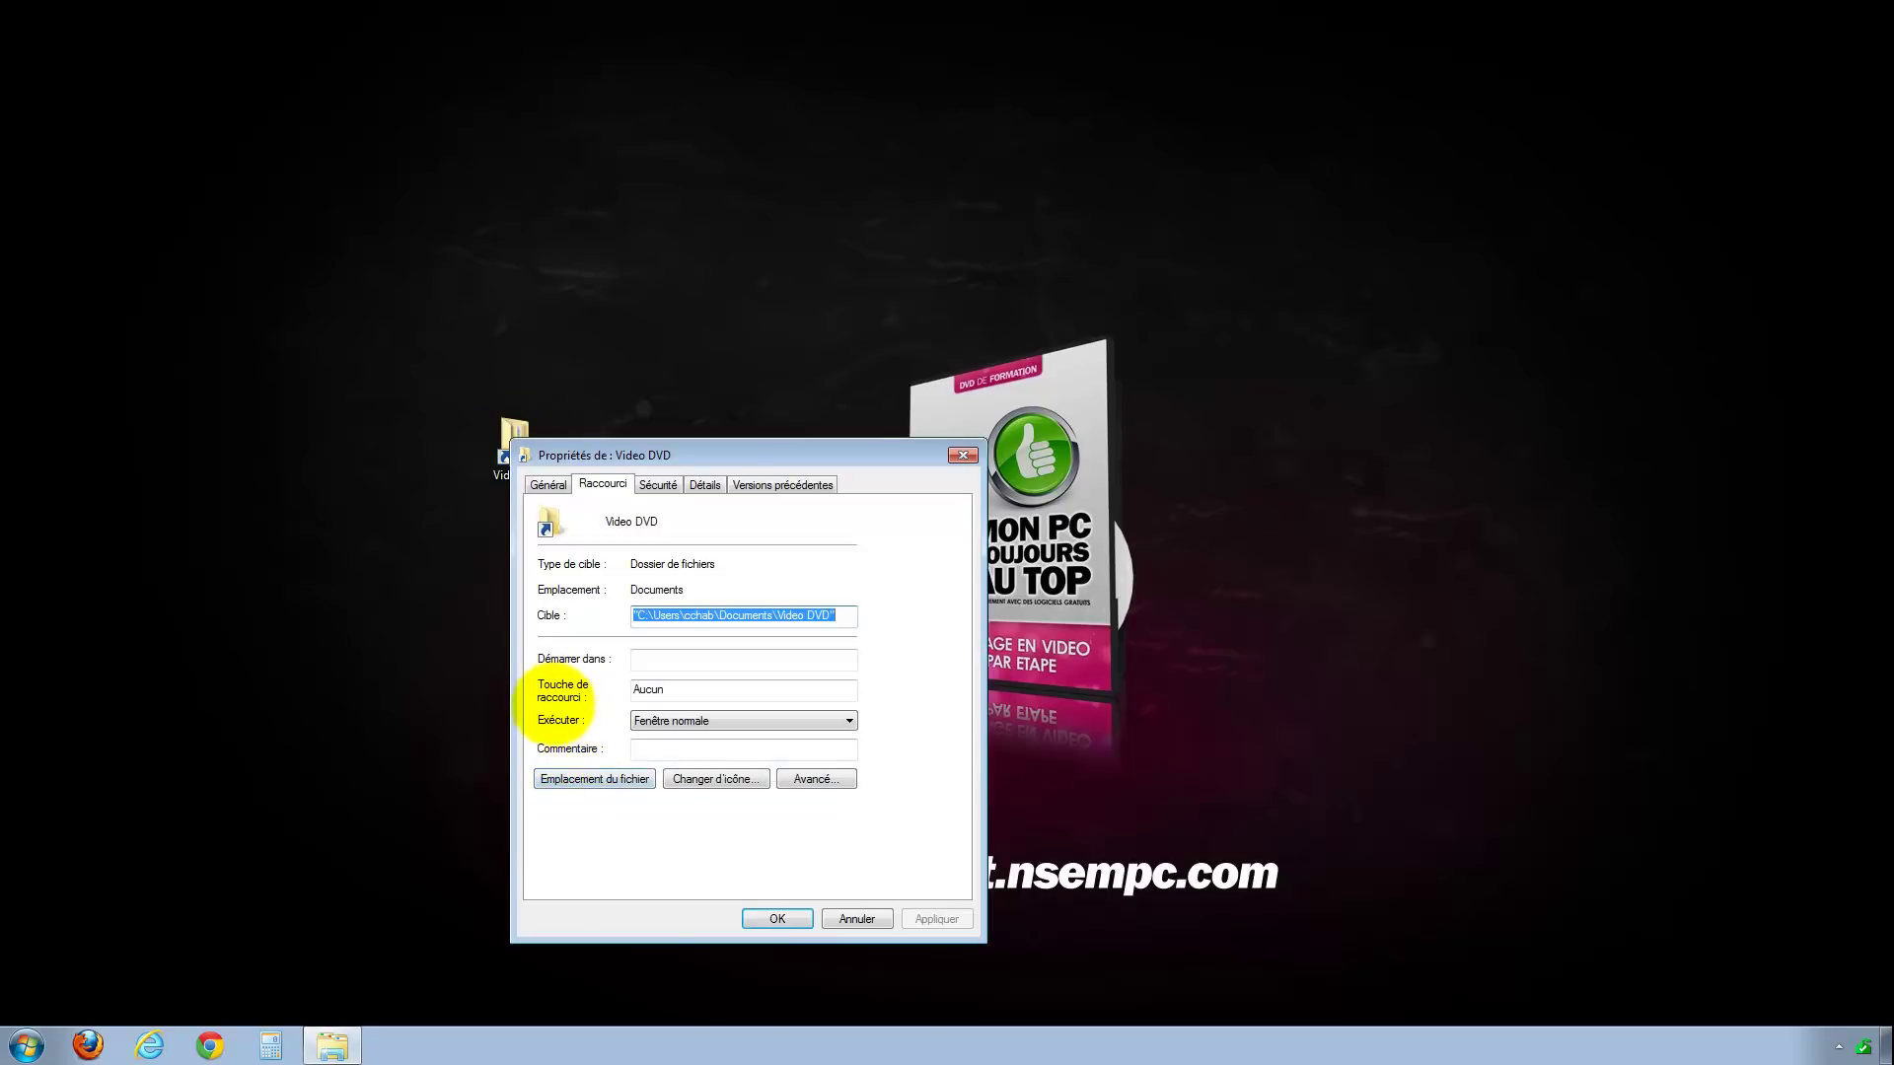
pyautogui.click(677, 688)
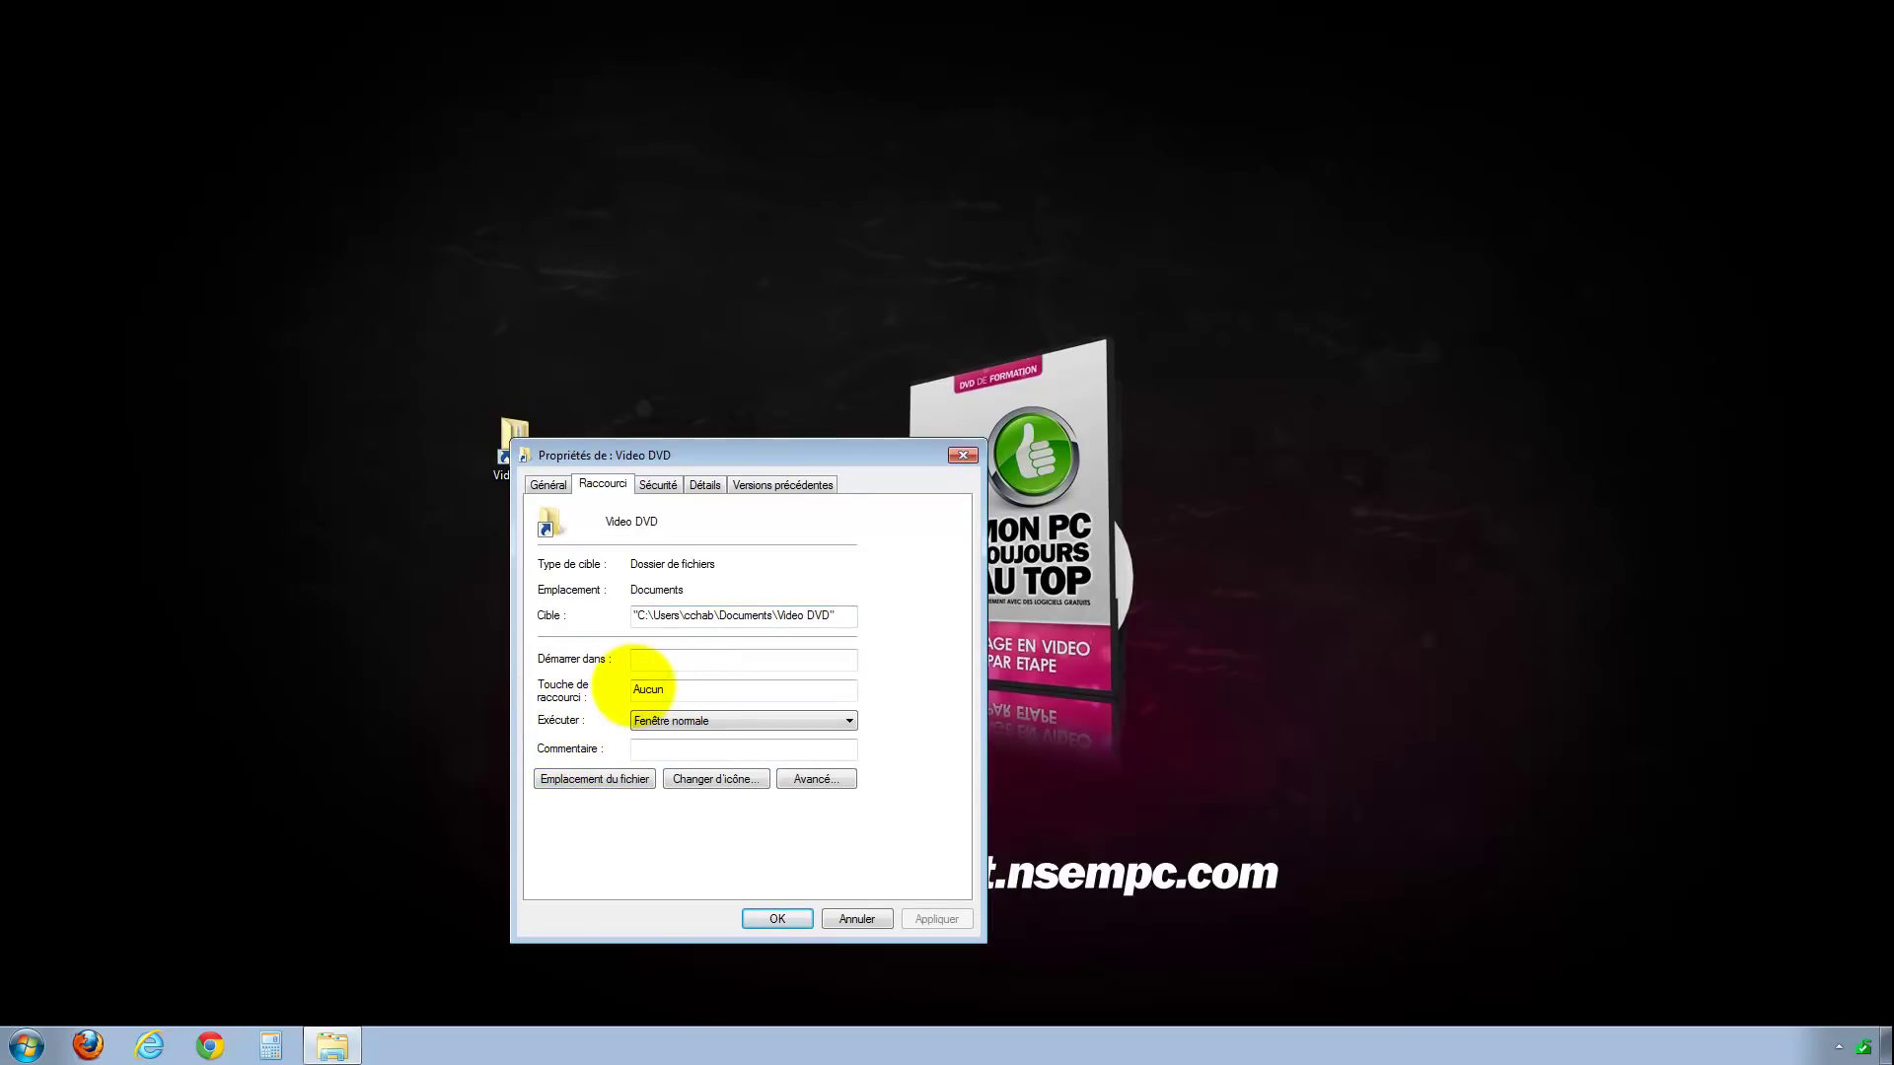
pyautogui.hotkey('ctrl', 'alt')
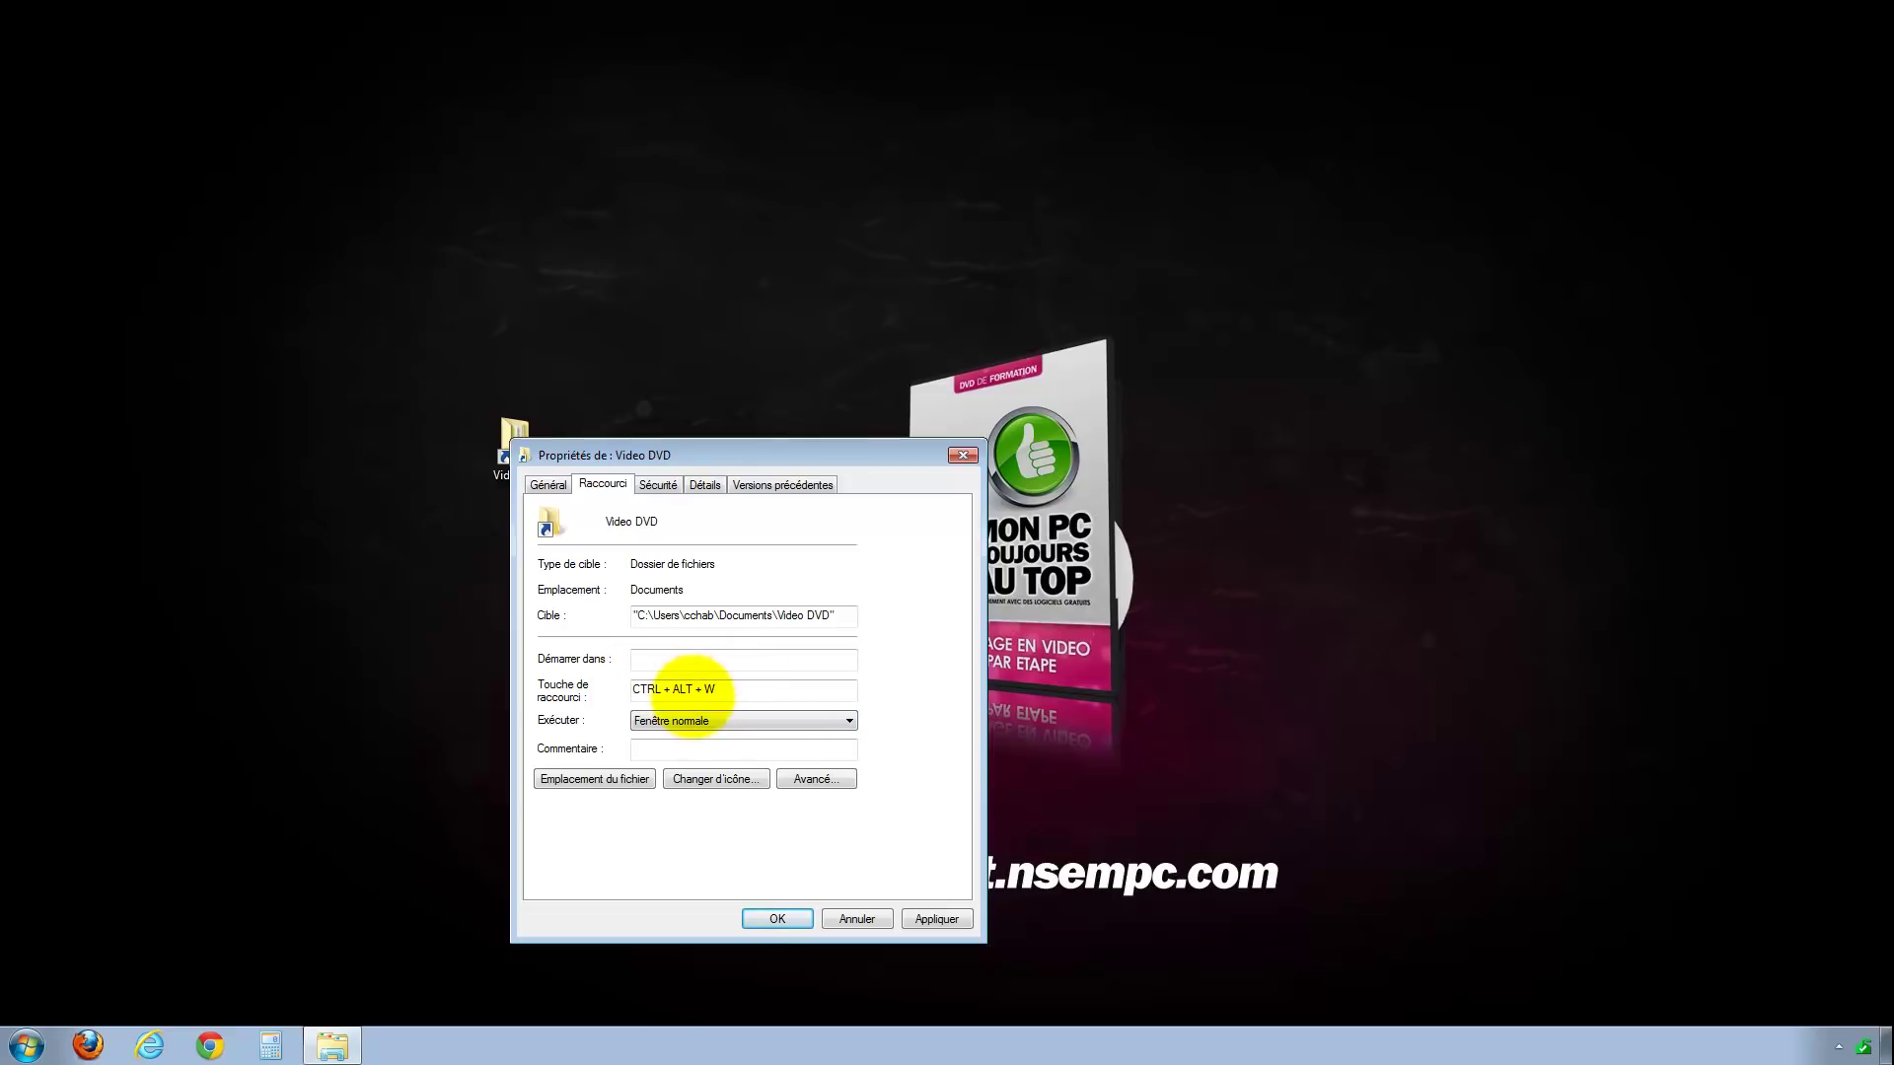
pyautogui.click(777, 919)
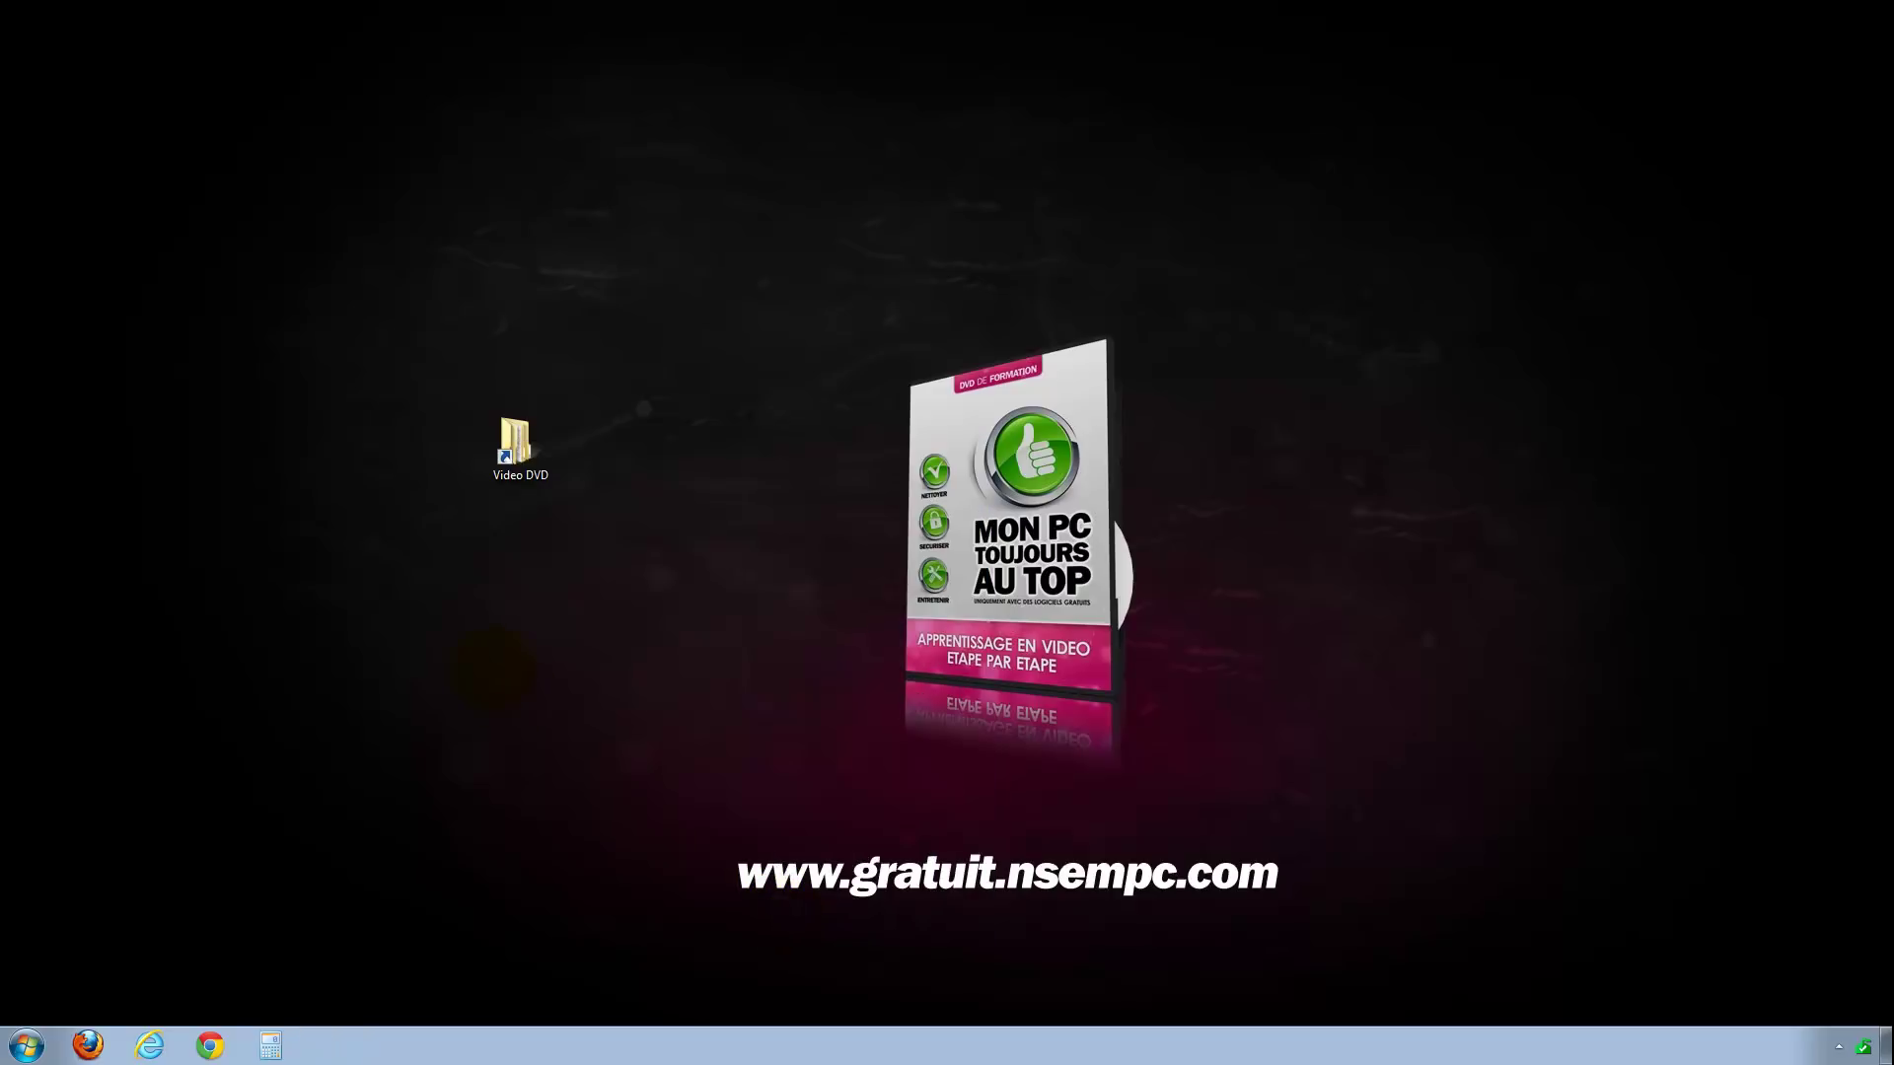
pyautogui.hotkey('ctrl', 'alt', 'w')
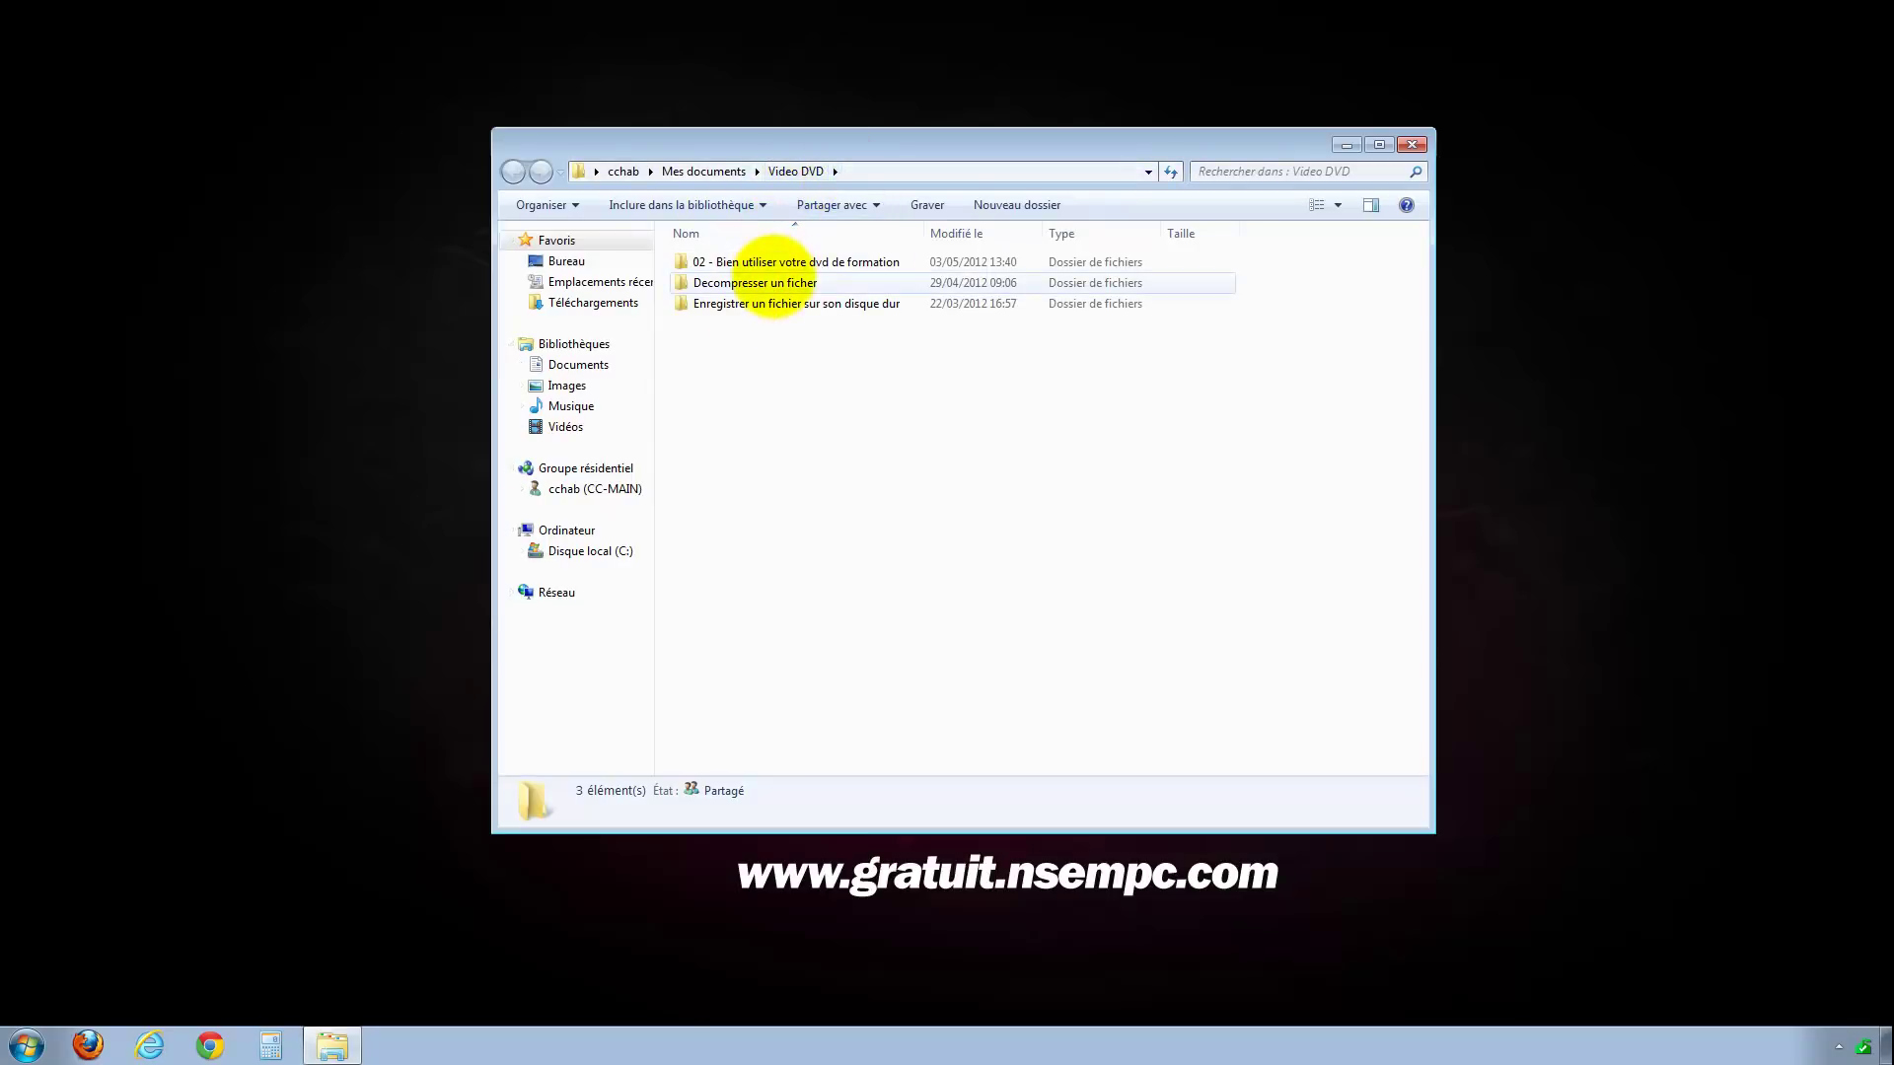
pyautogui.click(1410, 145)
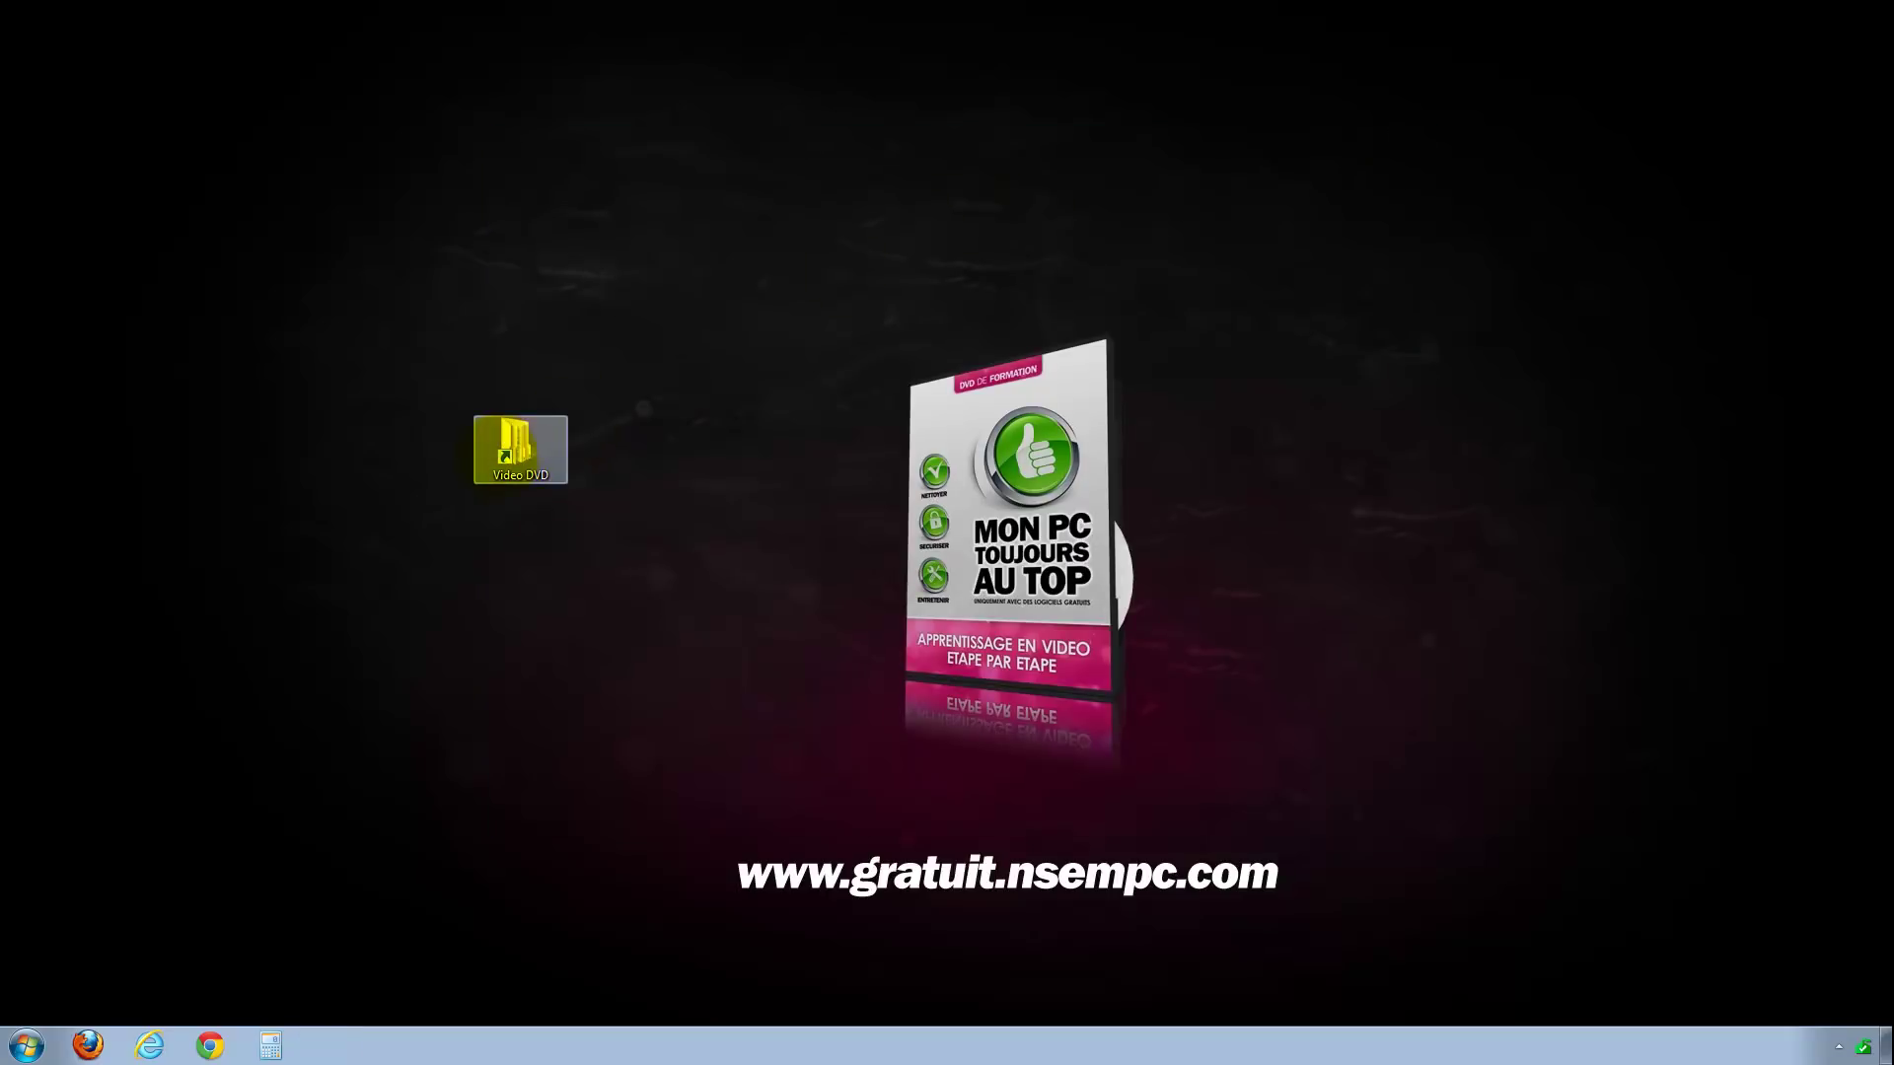
# Move the Video DVD shortcut higher on the desktop and hide it with the Caché attribute in its properties
pyautogui.moveTo(523, 439); pyautogui.dragTo(715, 130)
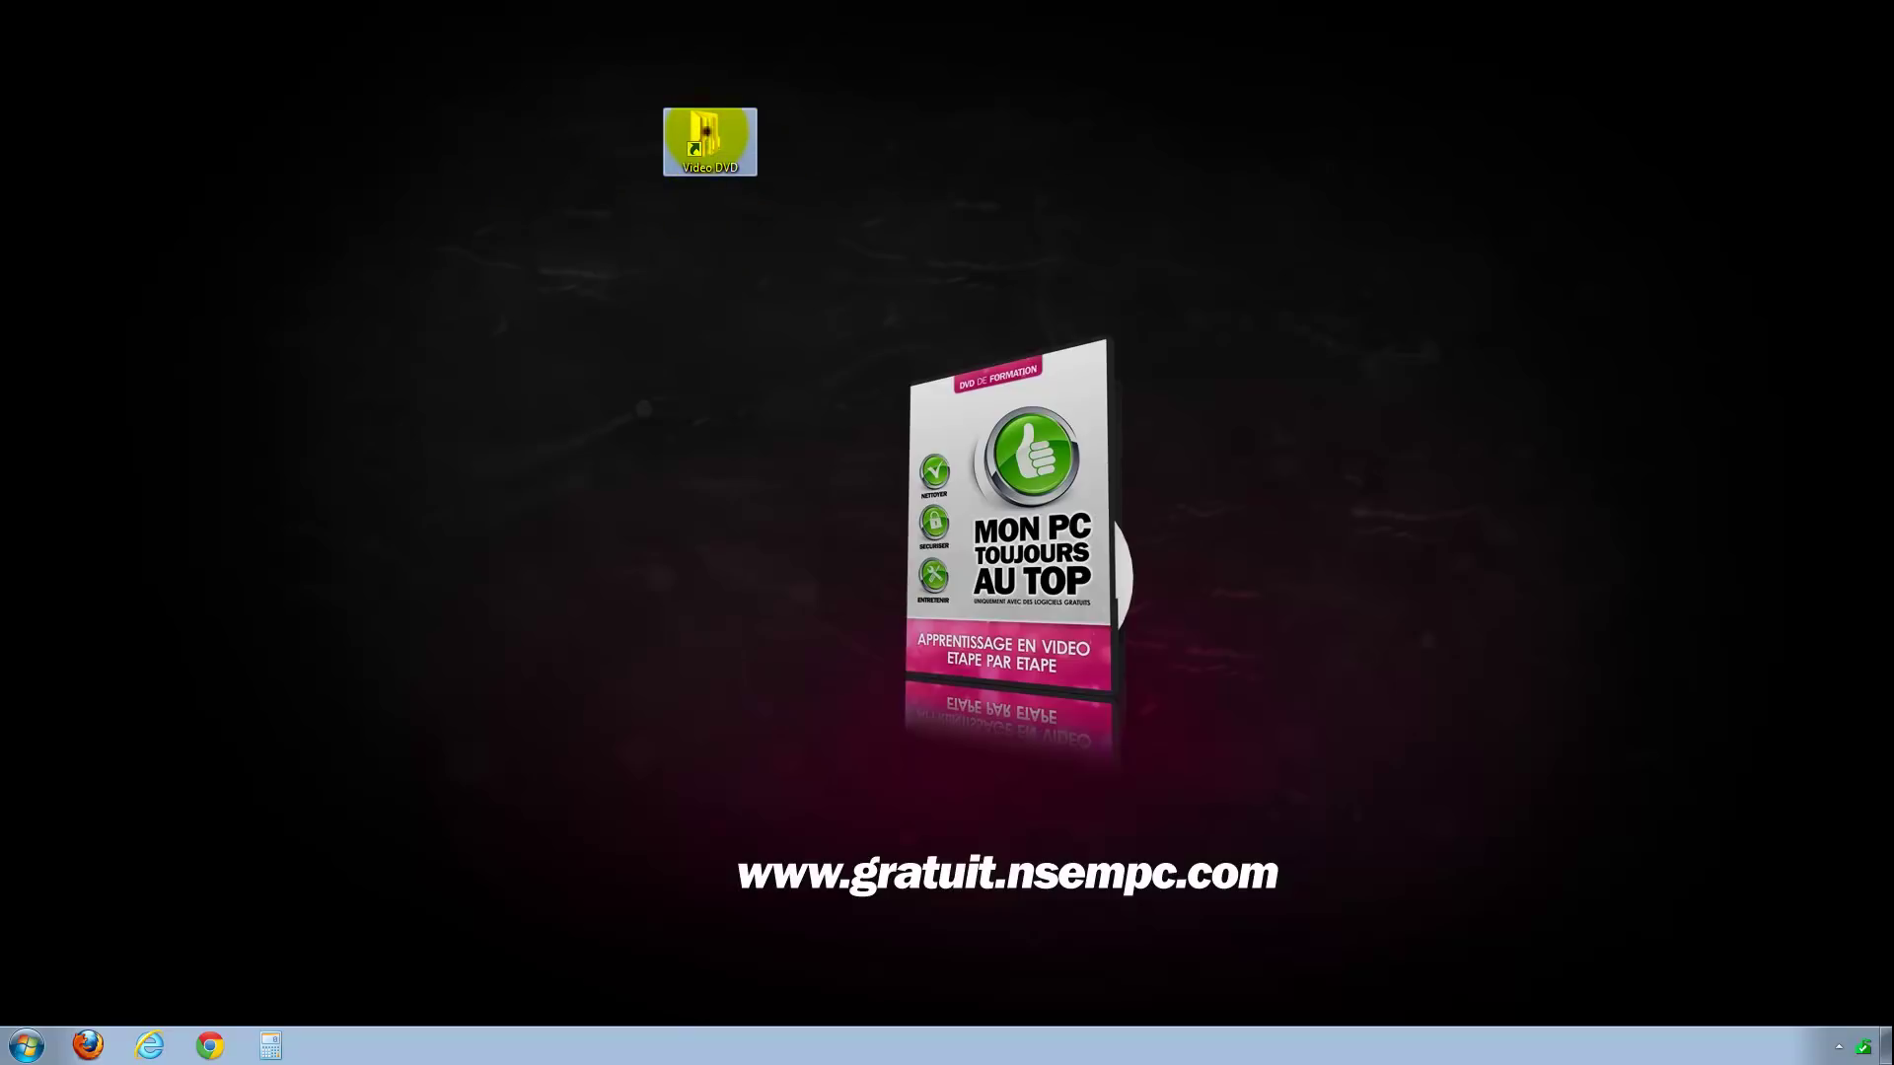
pyautogui.rightClick(705, 131)
pyautogui.click(766, 487)
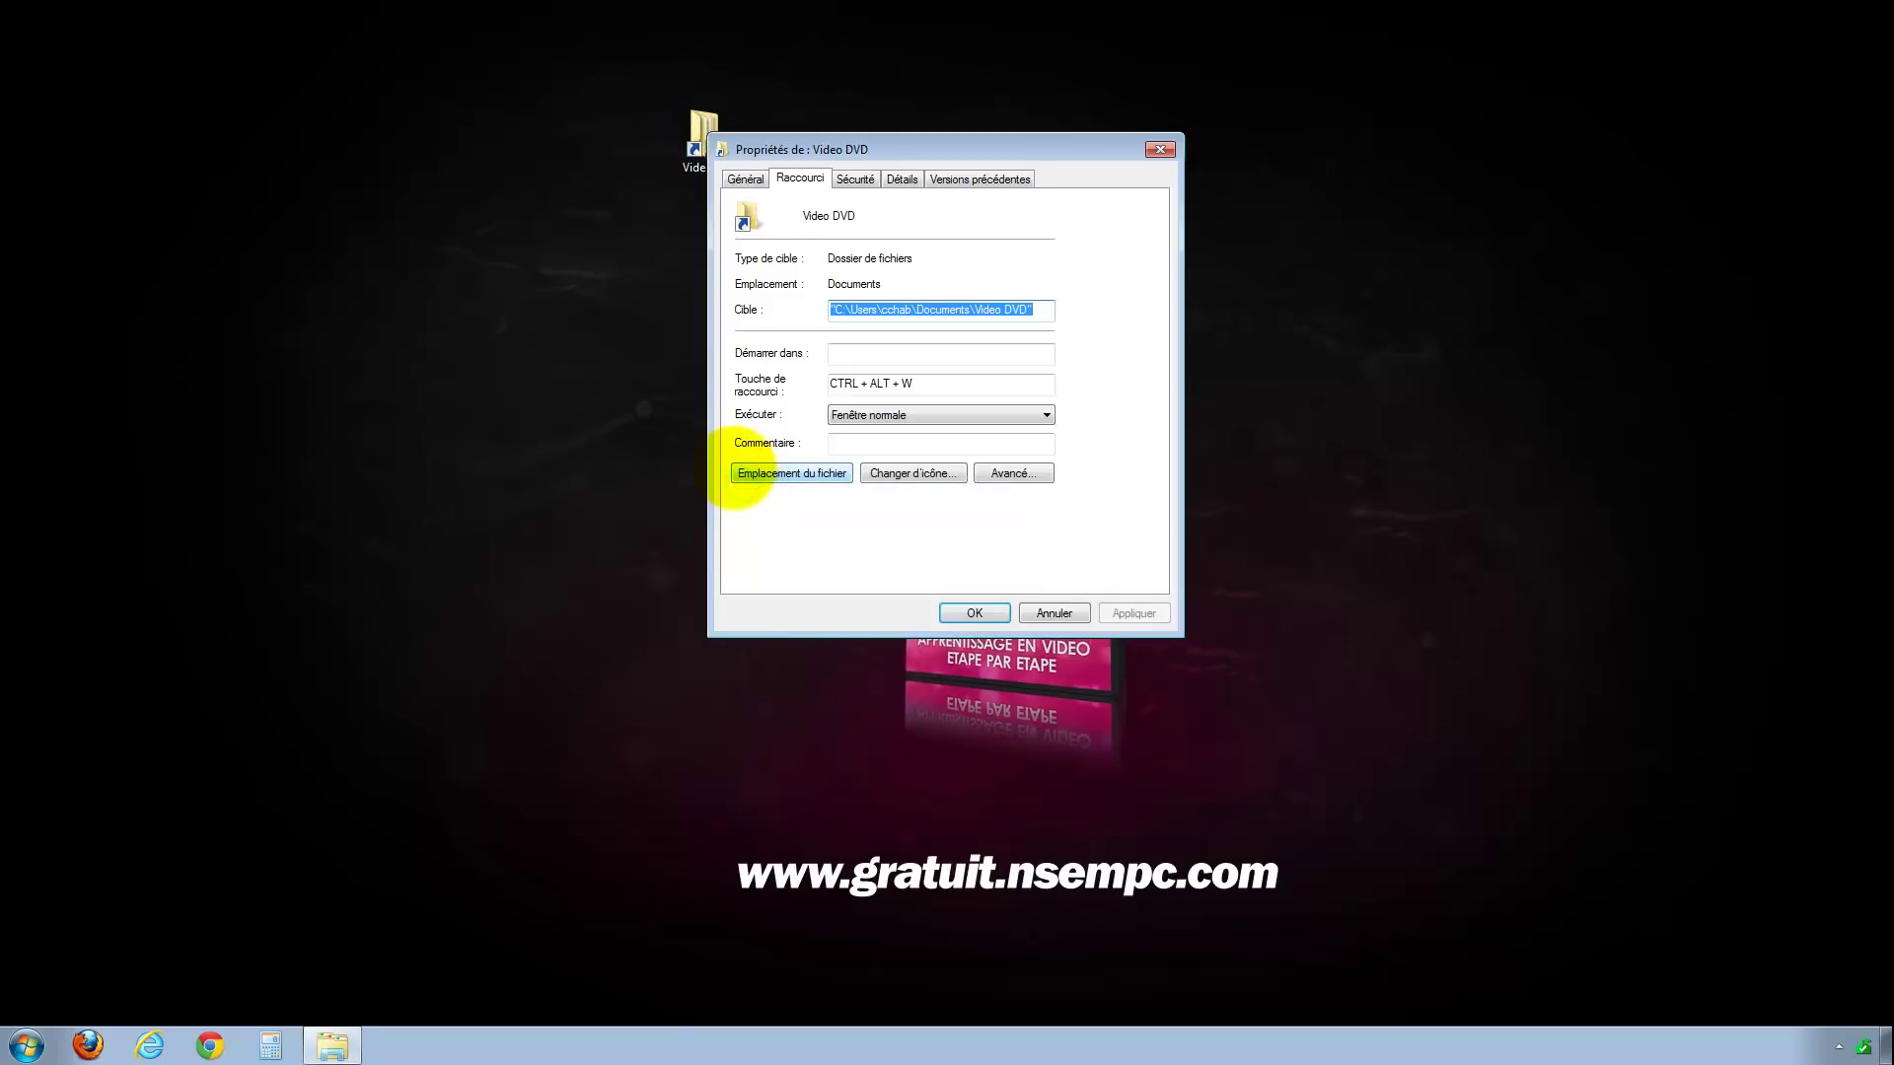
pyautogui.click(746, 179)
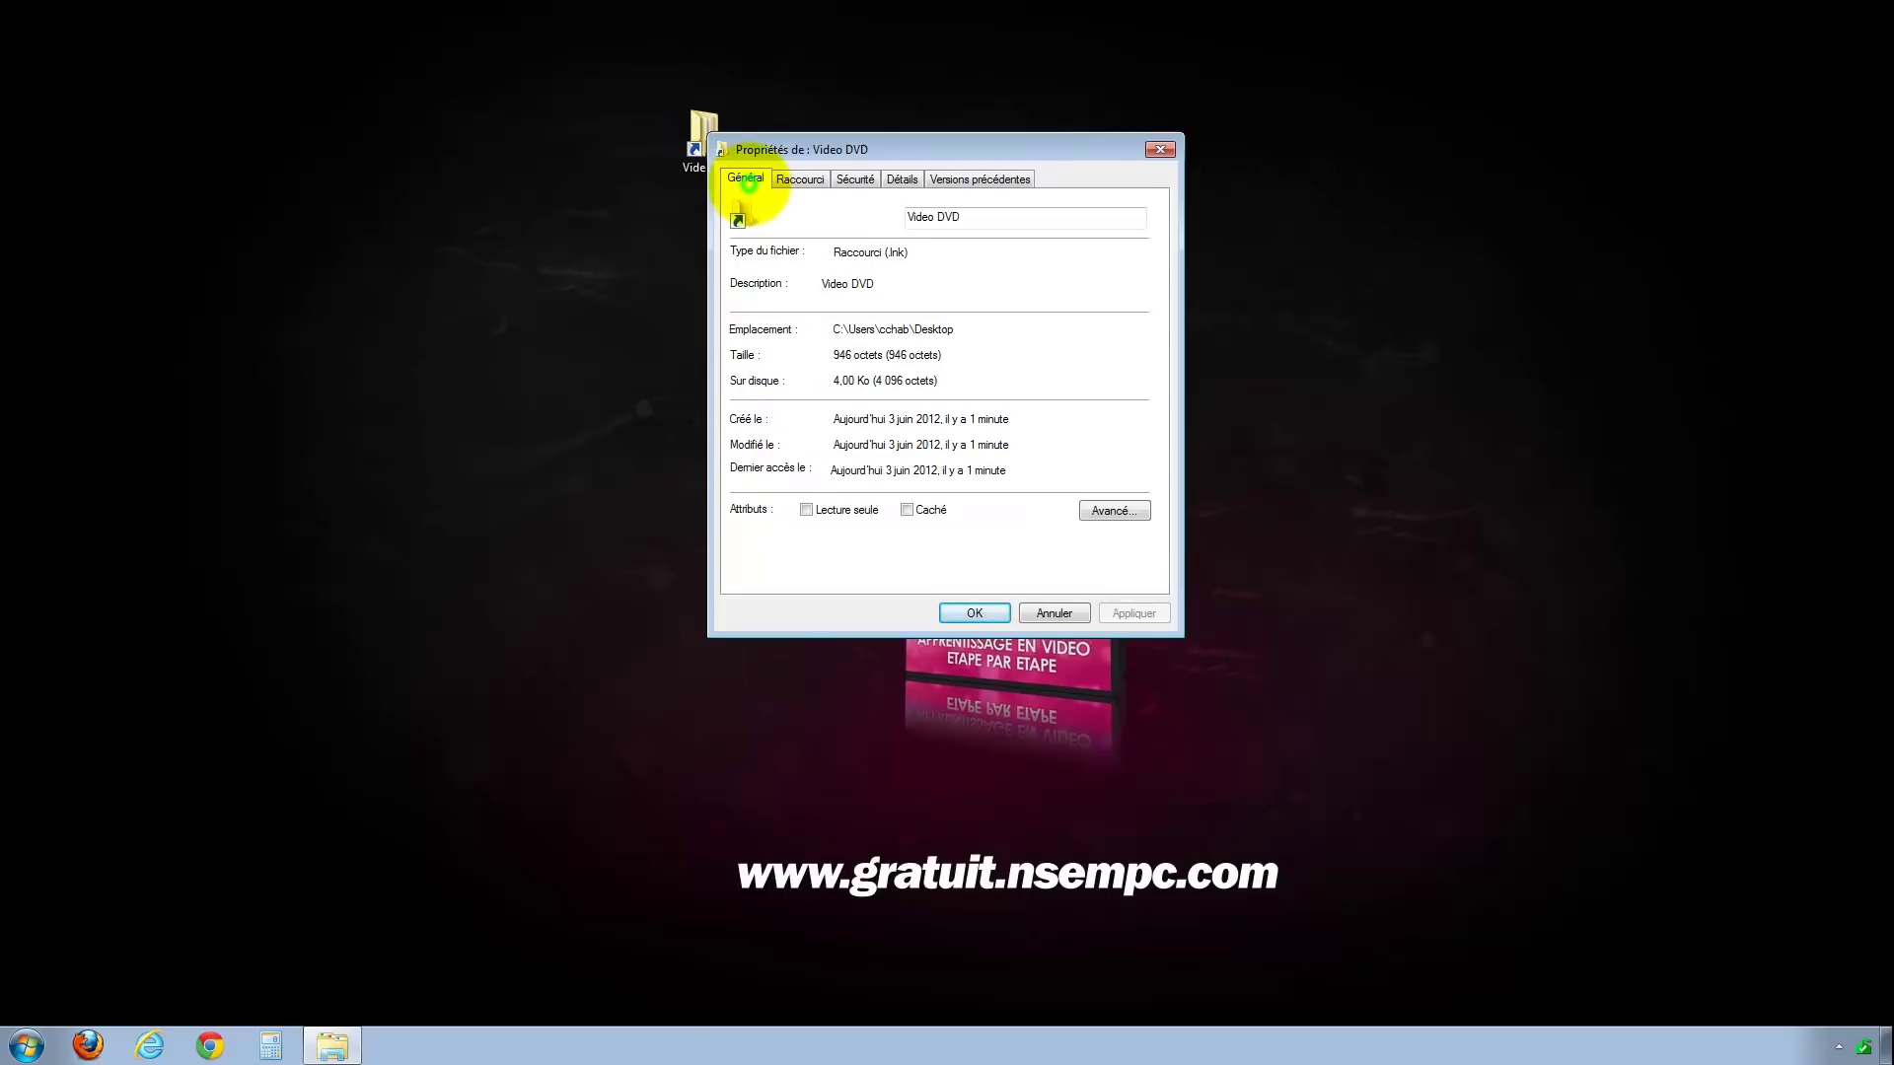
pyautogui.click(904, 510)
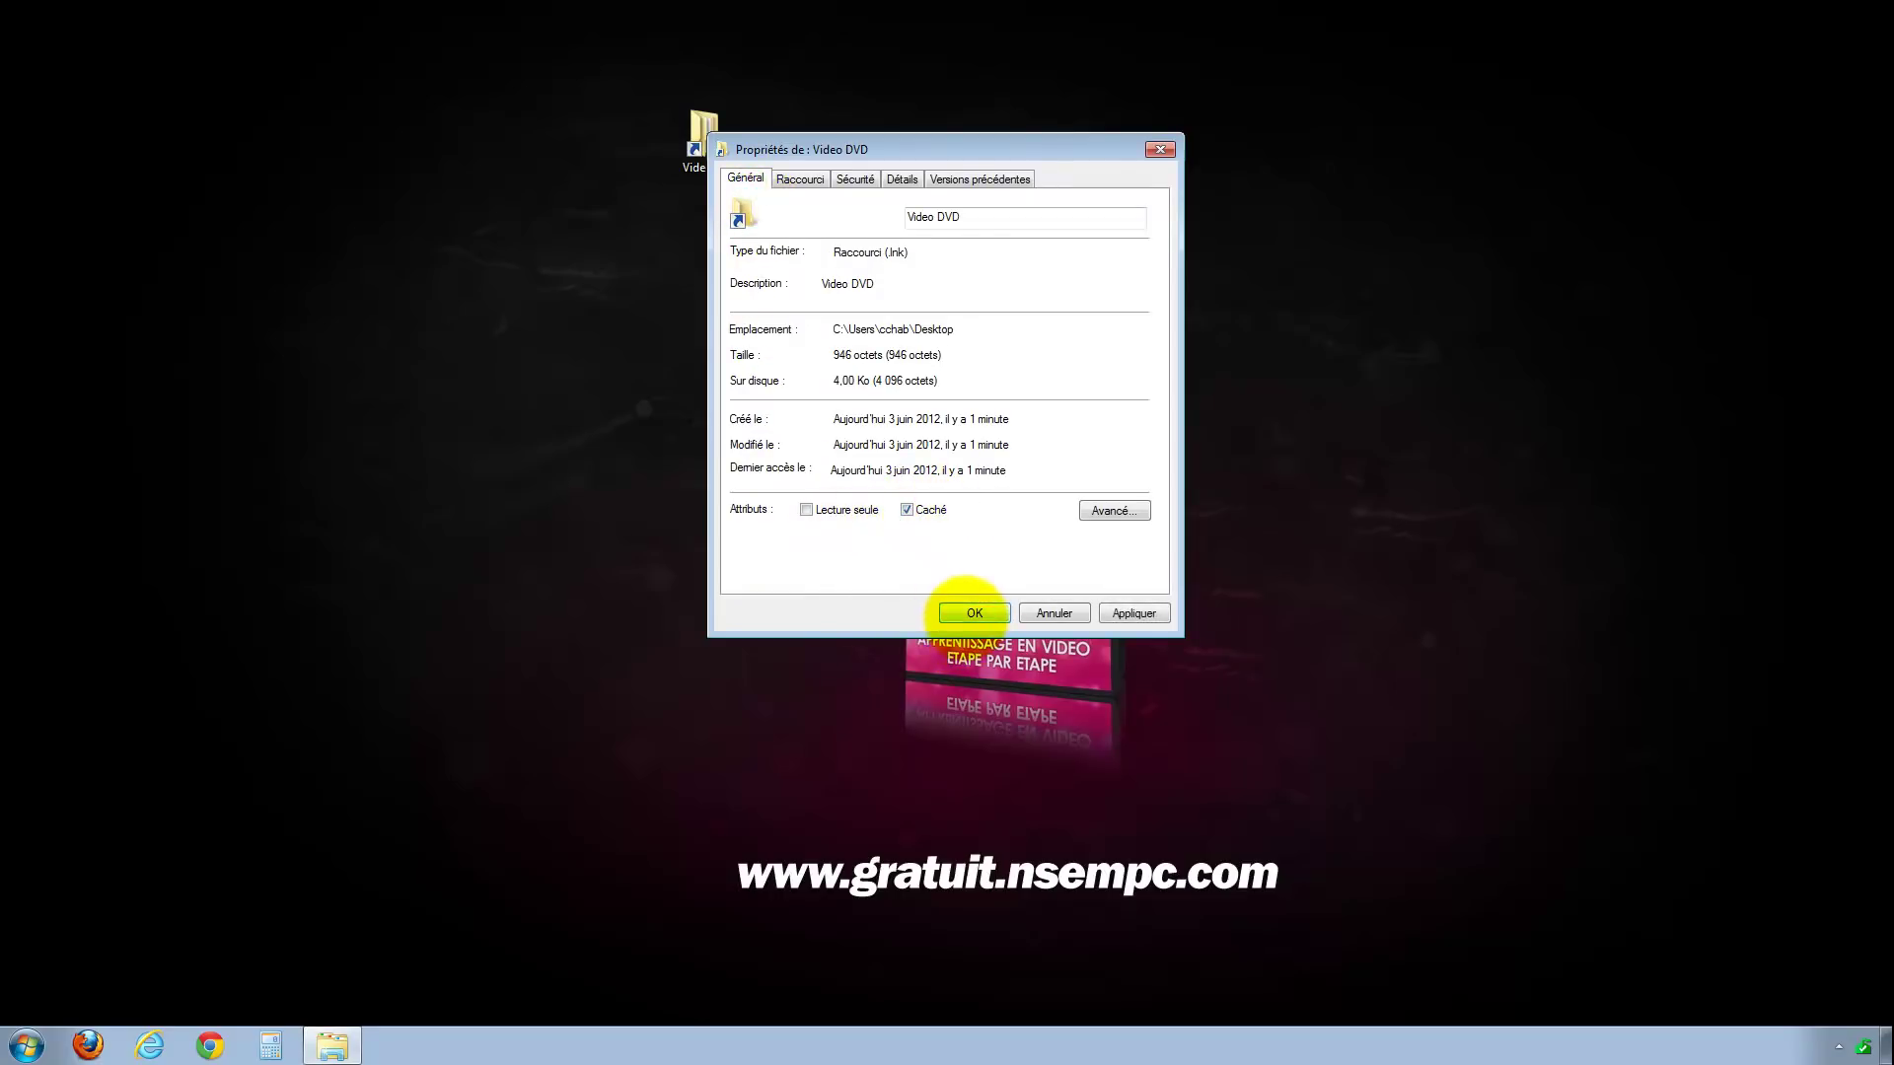
pyautogui.click(974, 613)
pyautogui.click(605, 430)
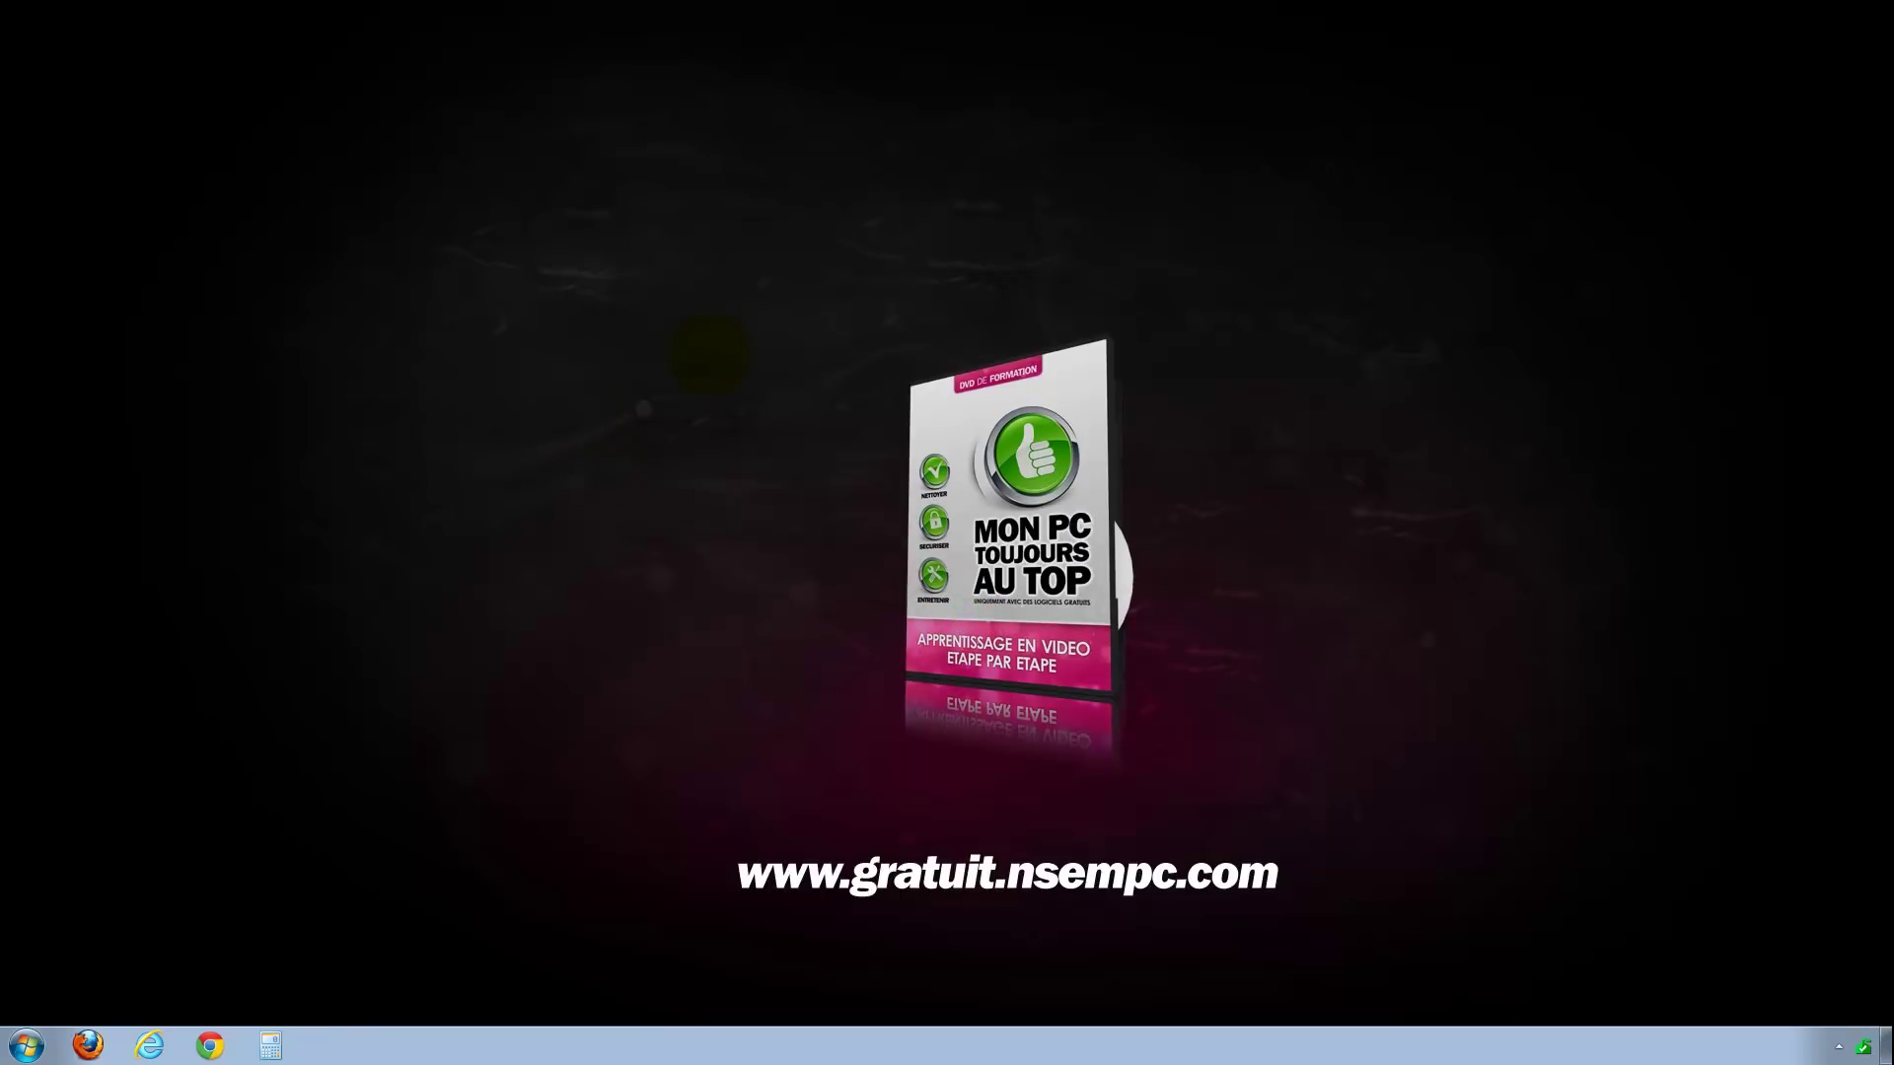
# Check that the hidden shortcut's key combination still opens the Video DVD folder, and close the window
pyautogui.click(710, 357)
pyautogui.doubleClick(669, 357)
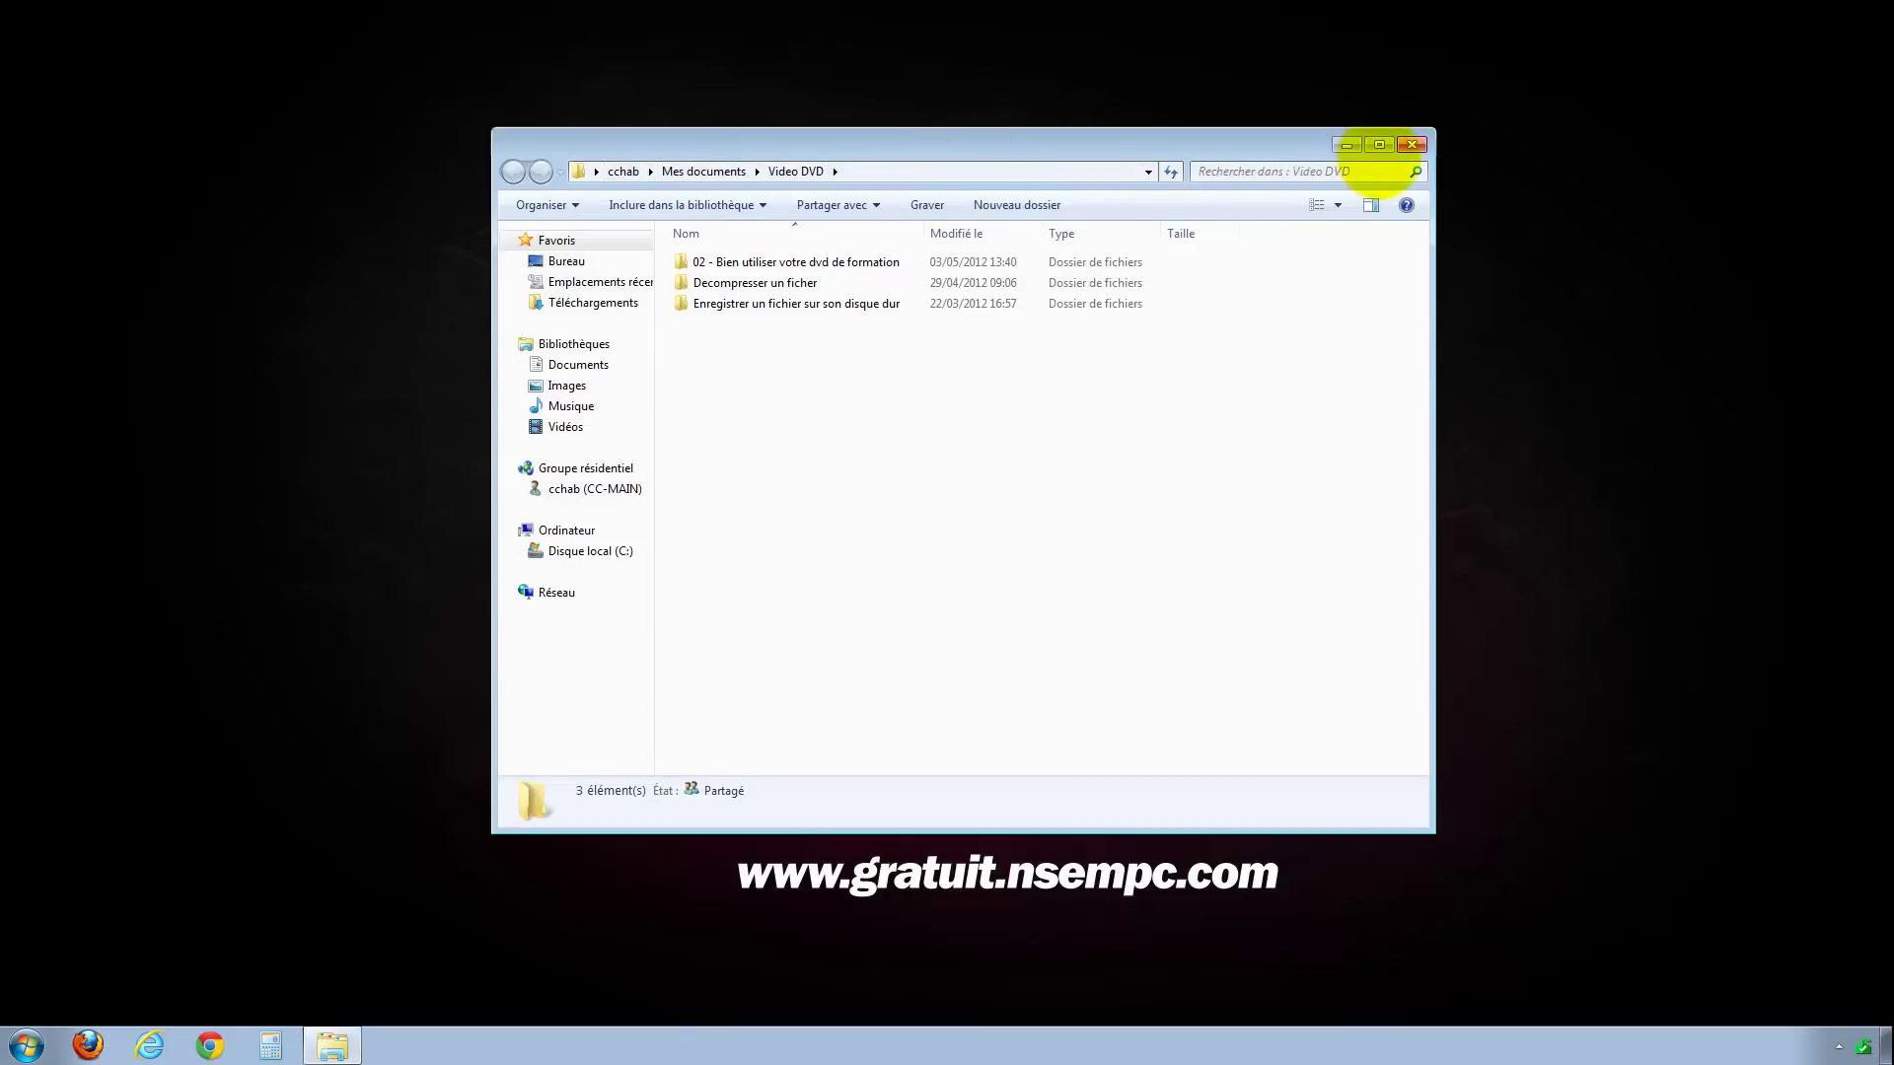
pyautogui.click(1412, 145)
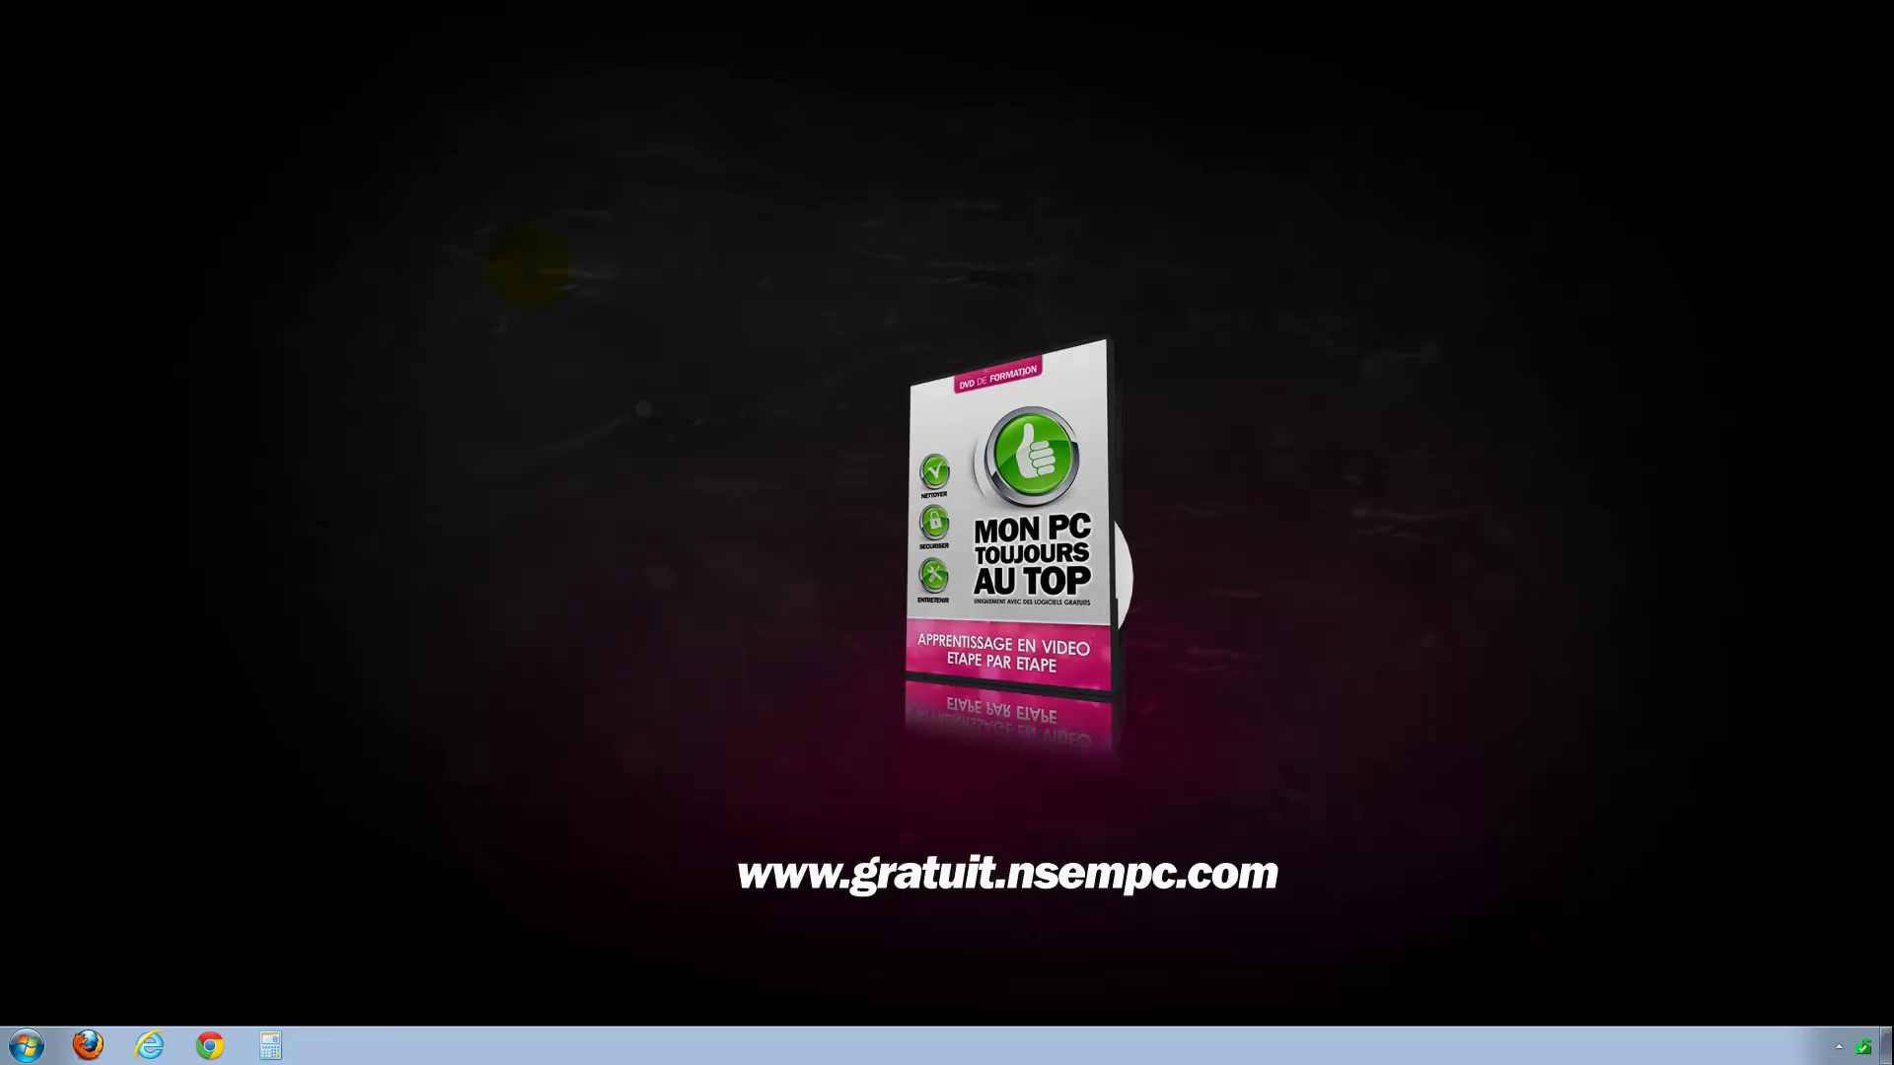
pyautogui.moveTo(570, 224); pyautogui.dragTo(849, 457)
# Open the Ordinateur window and display its hidden menu bar
pyautogui.click(27, 1046)
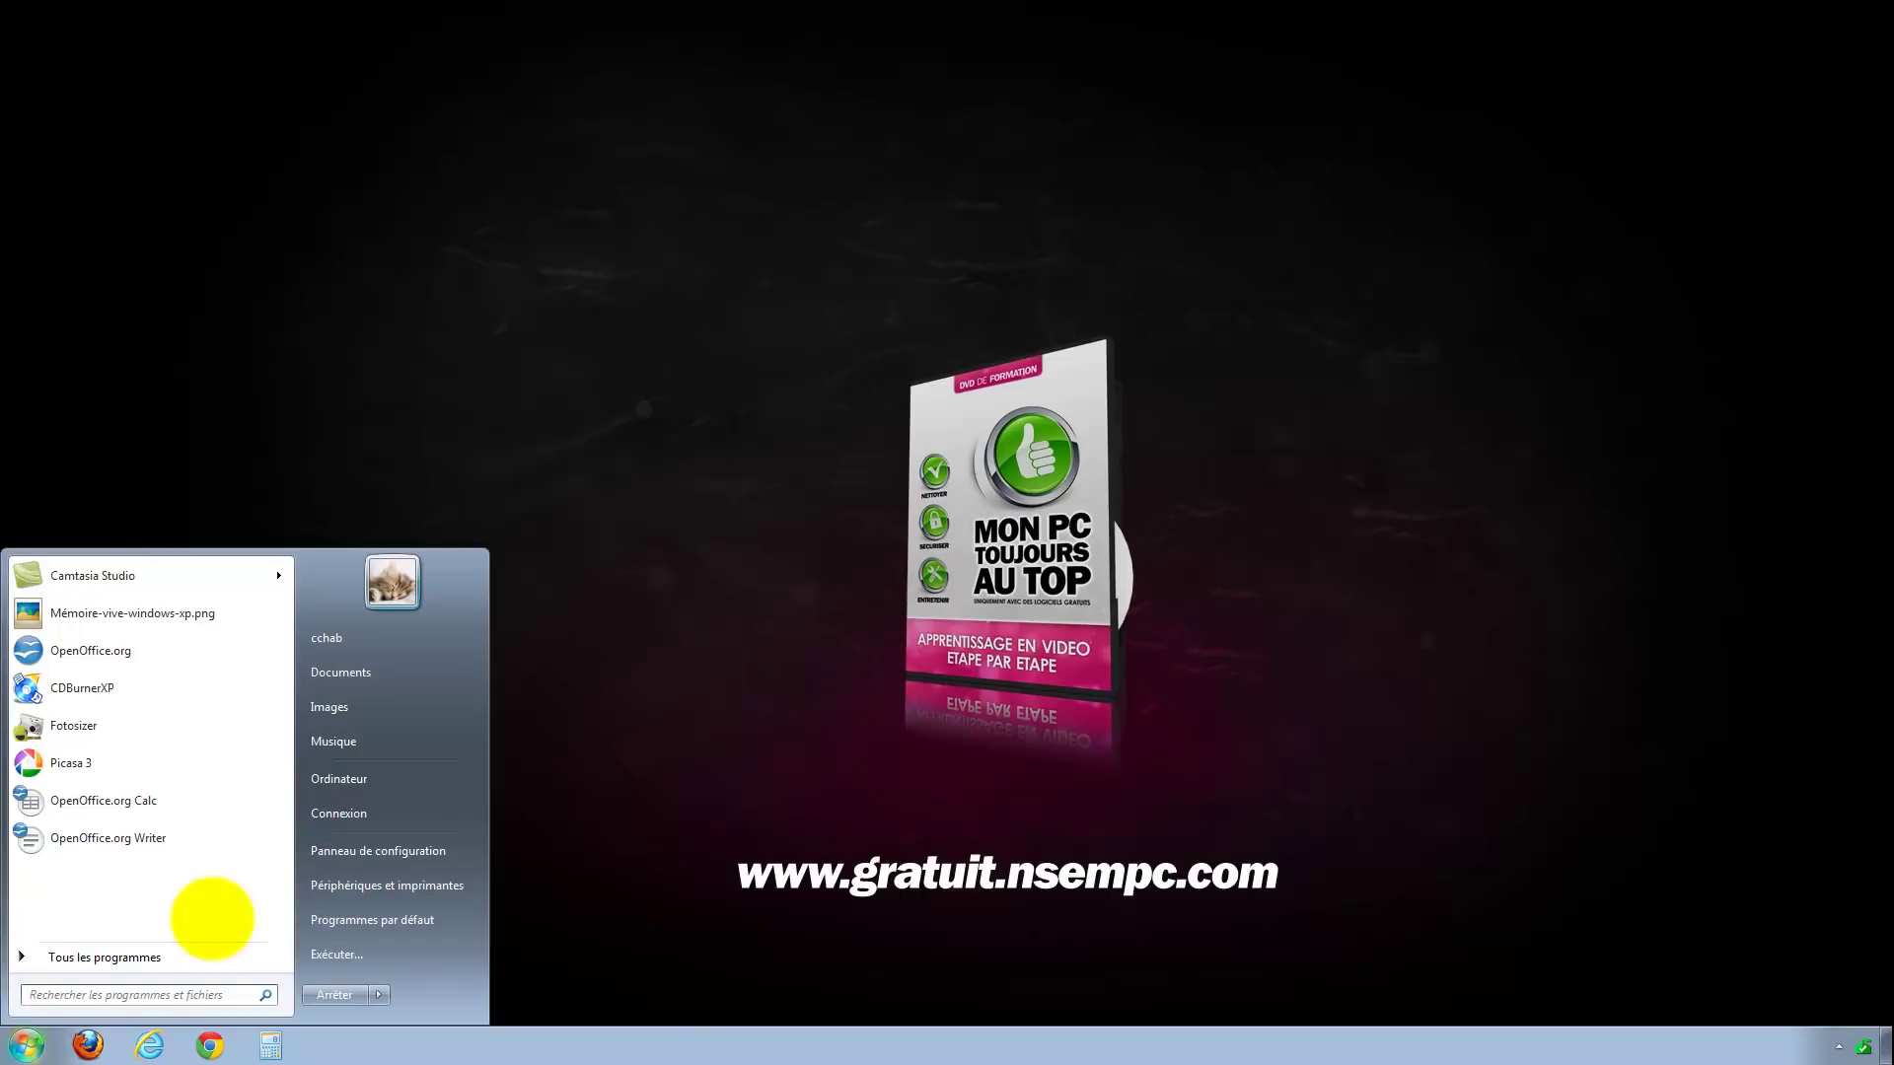
pyautogui.click(341, 778)
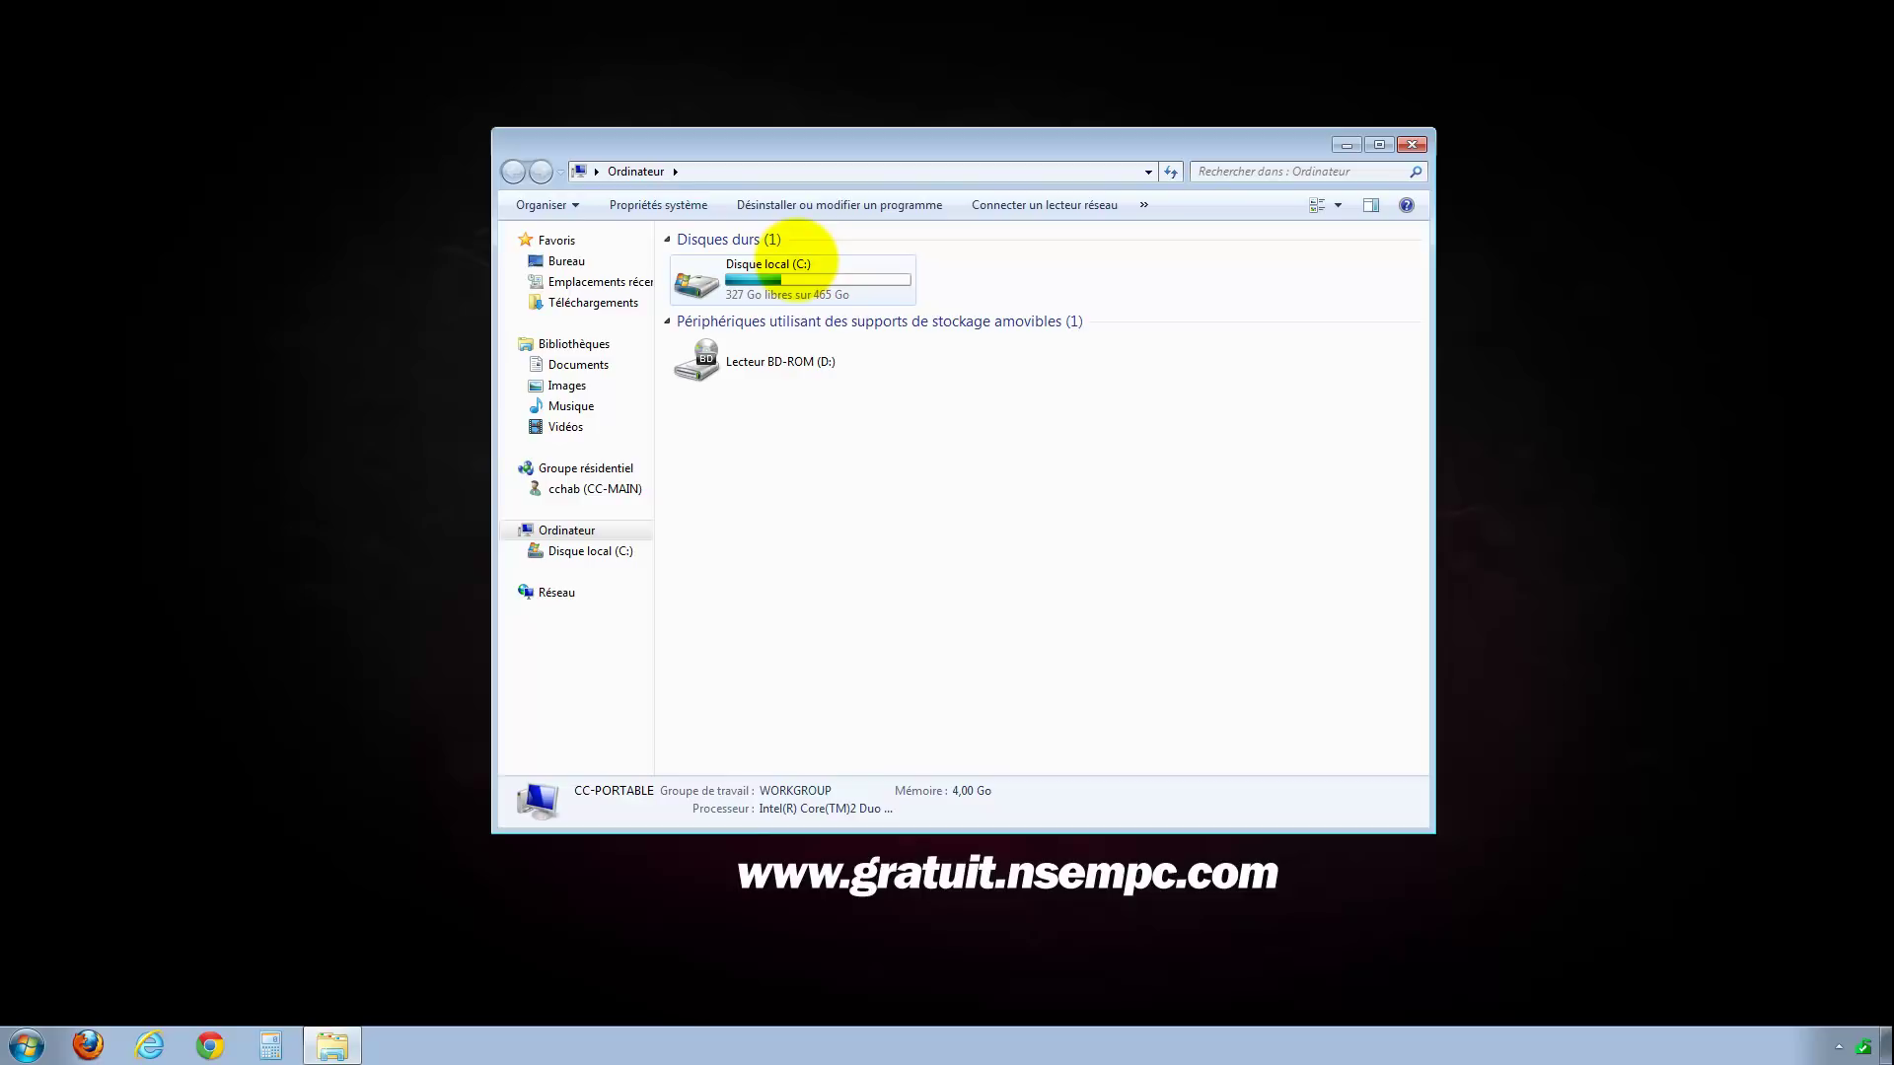
pyautogui.press('alt')
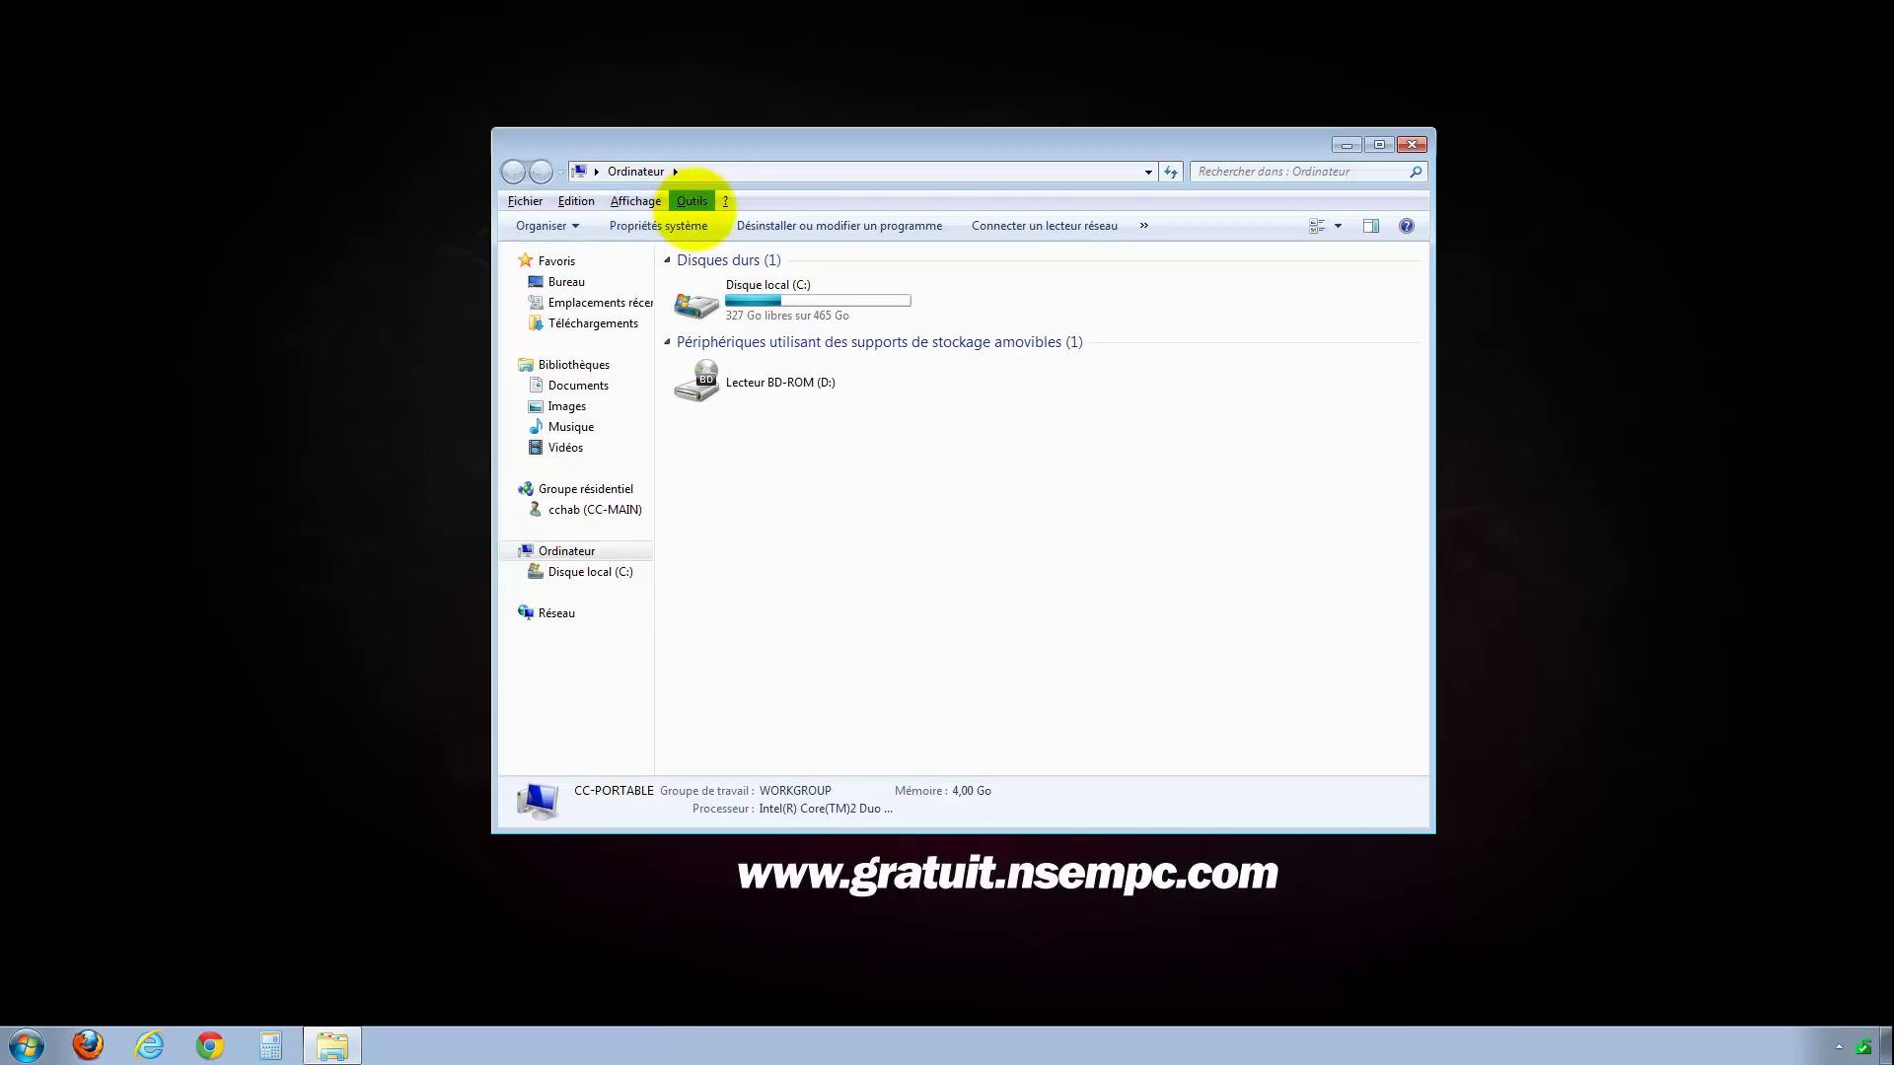
pyautogui.press('alt')
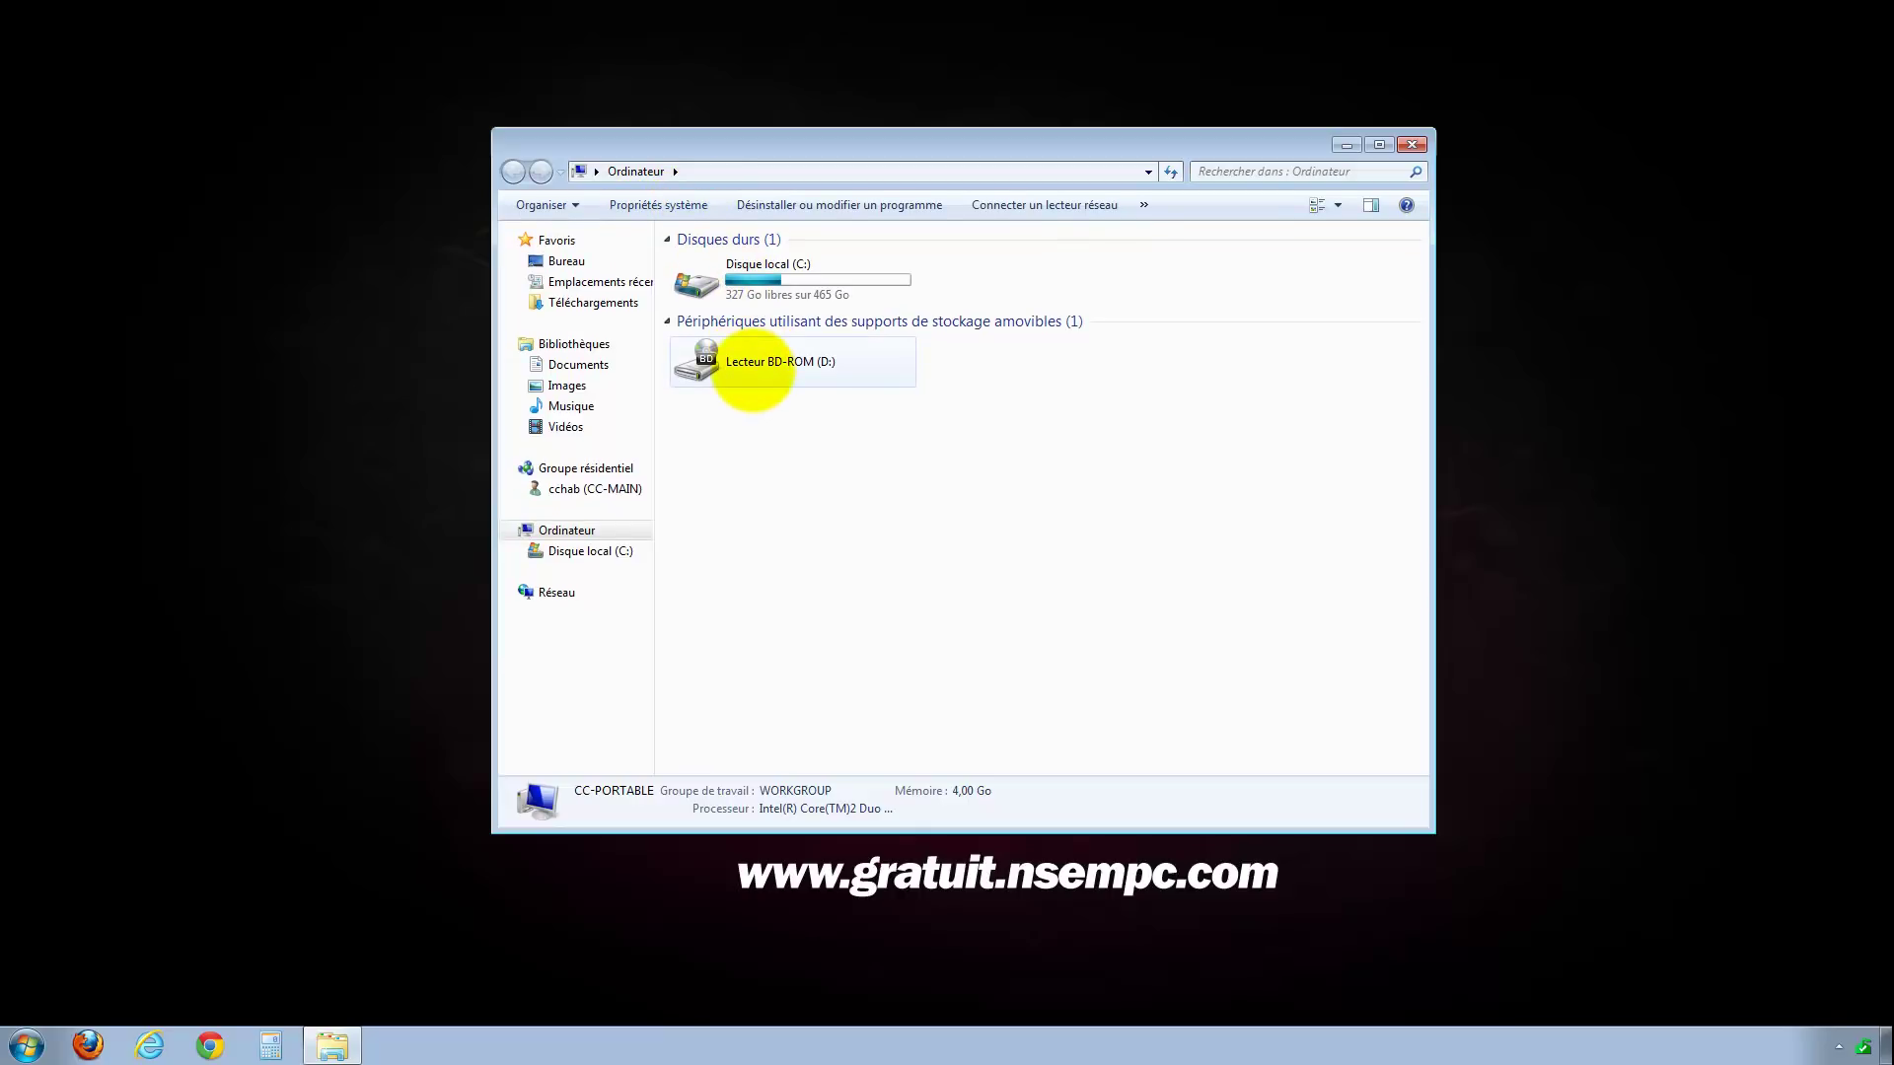
pyautogui.press('alt')
pyautogui.press('alt')
pyautogui.press('alt')
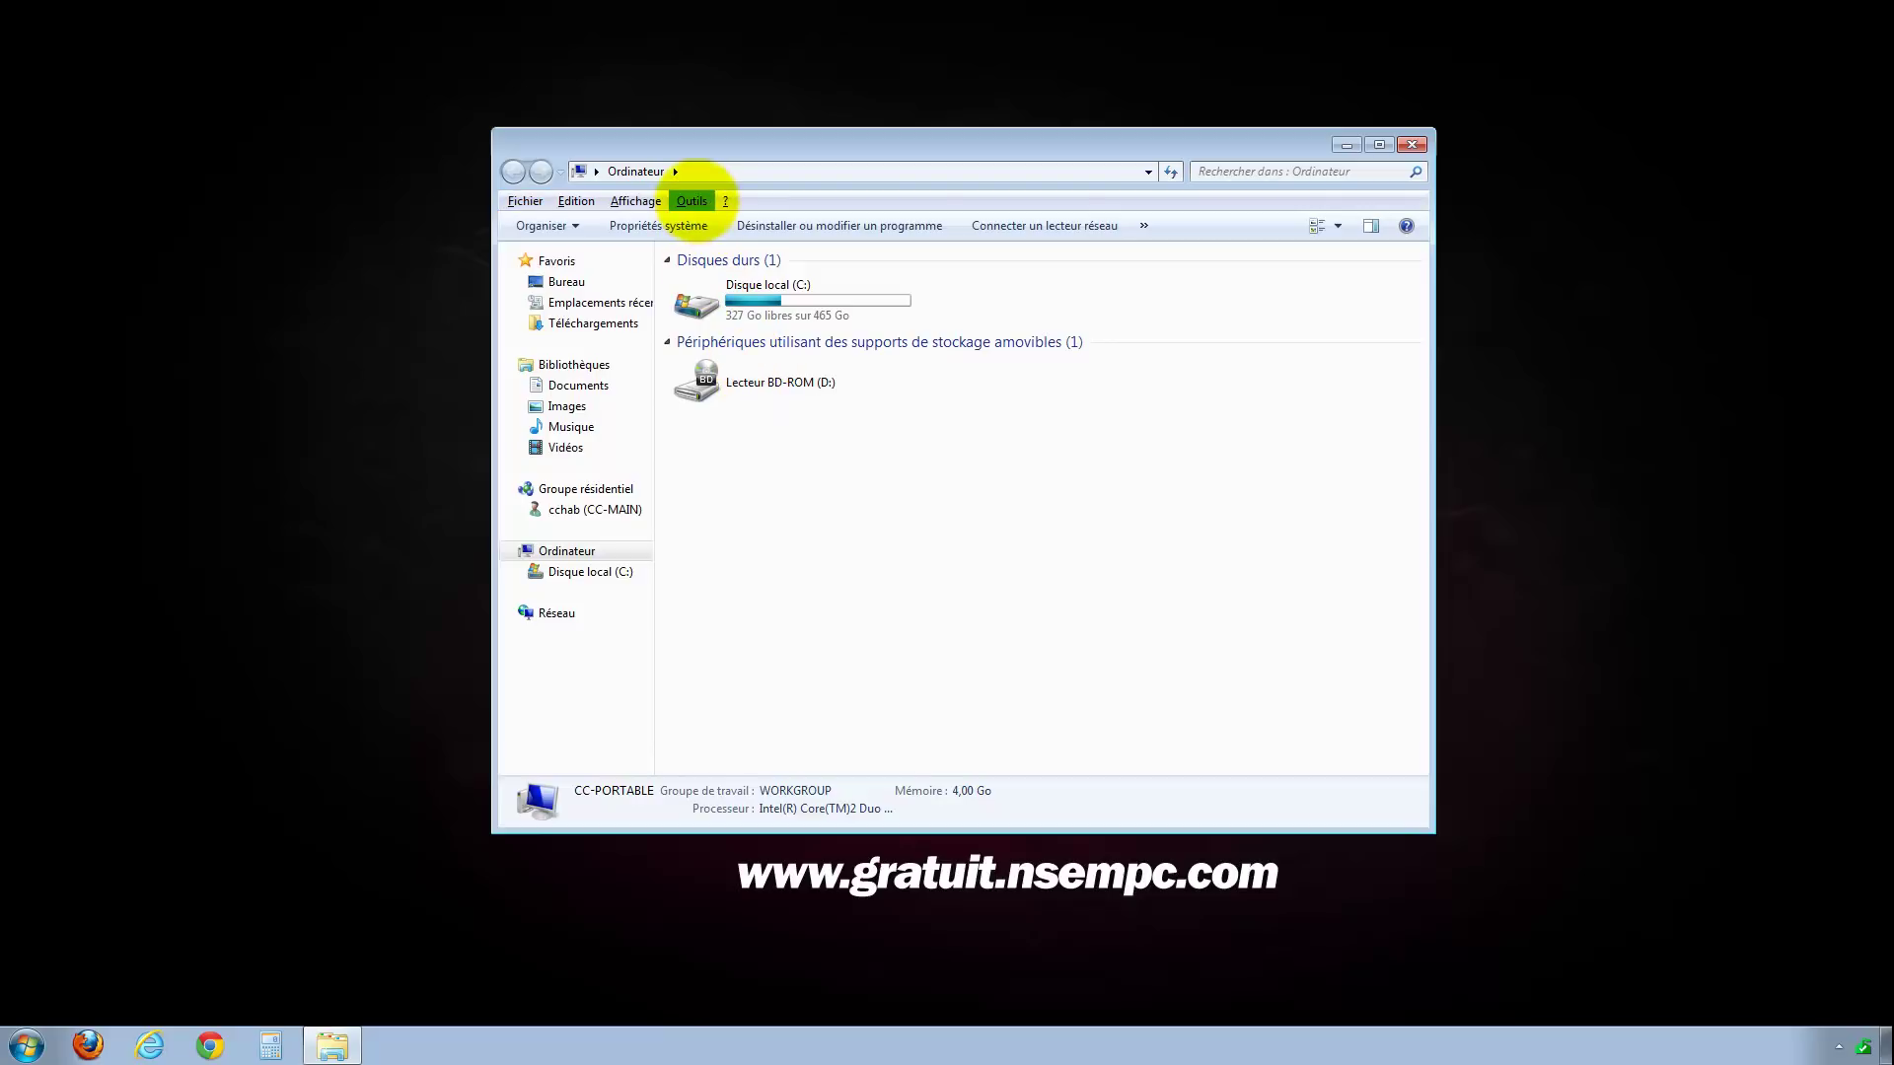
# Set the folder options to "Afficher les fichiers, dossiers et lecteurs cachés" and confirm
pyautogui.click(691, 200)
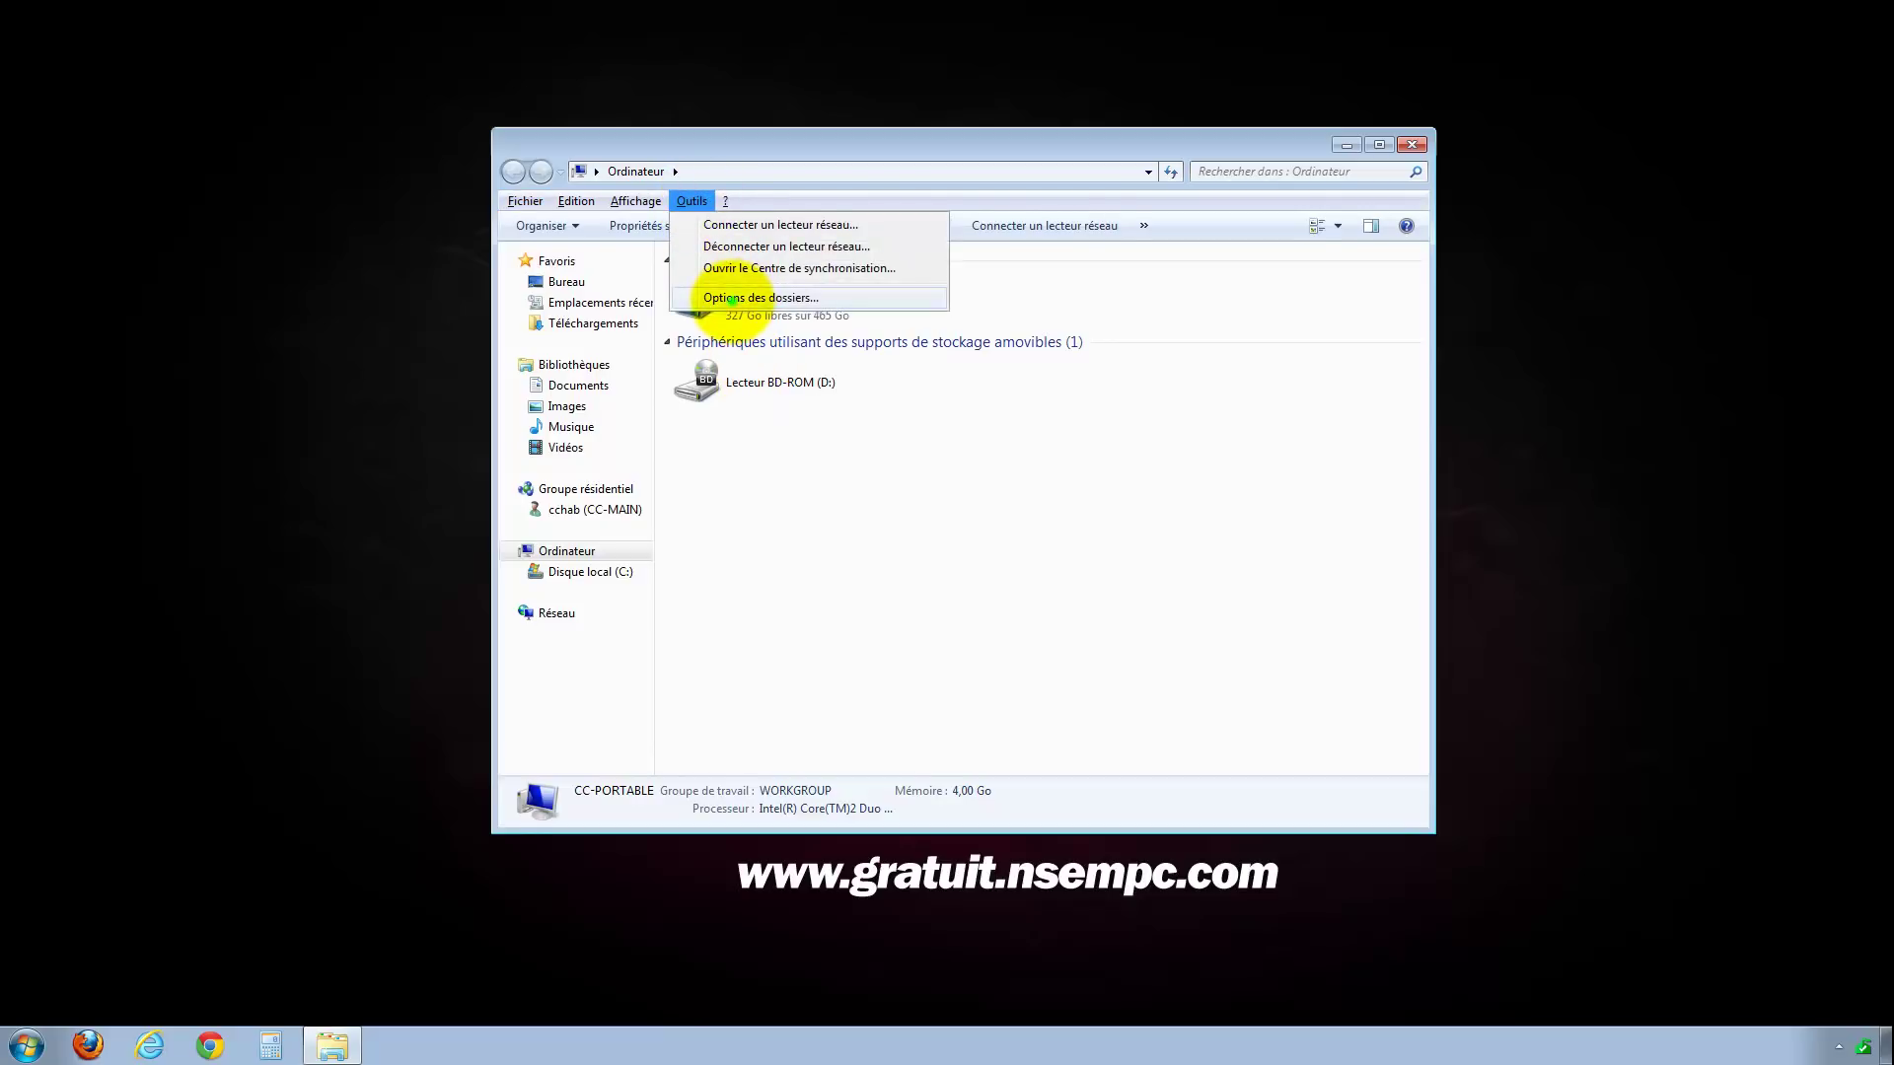
pyautogui.click(730, 297)
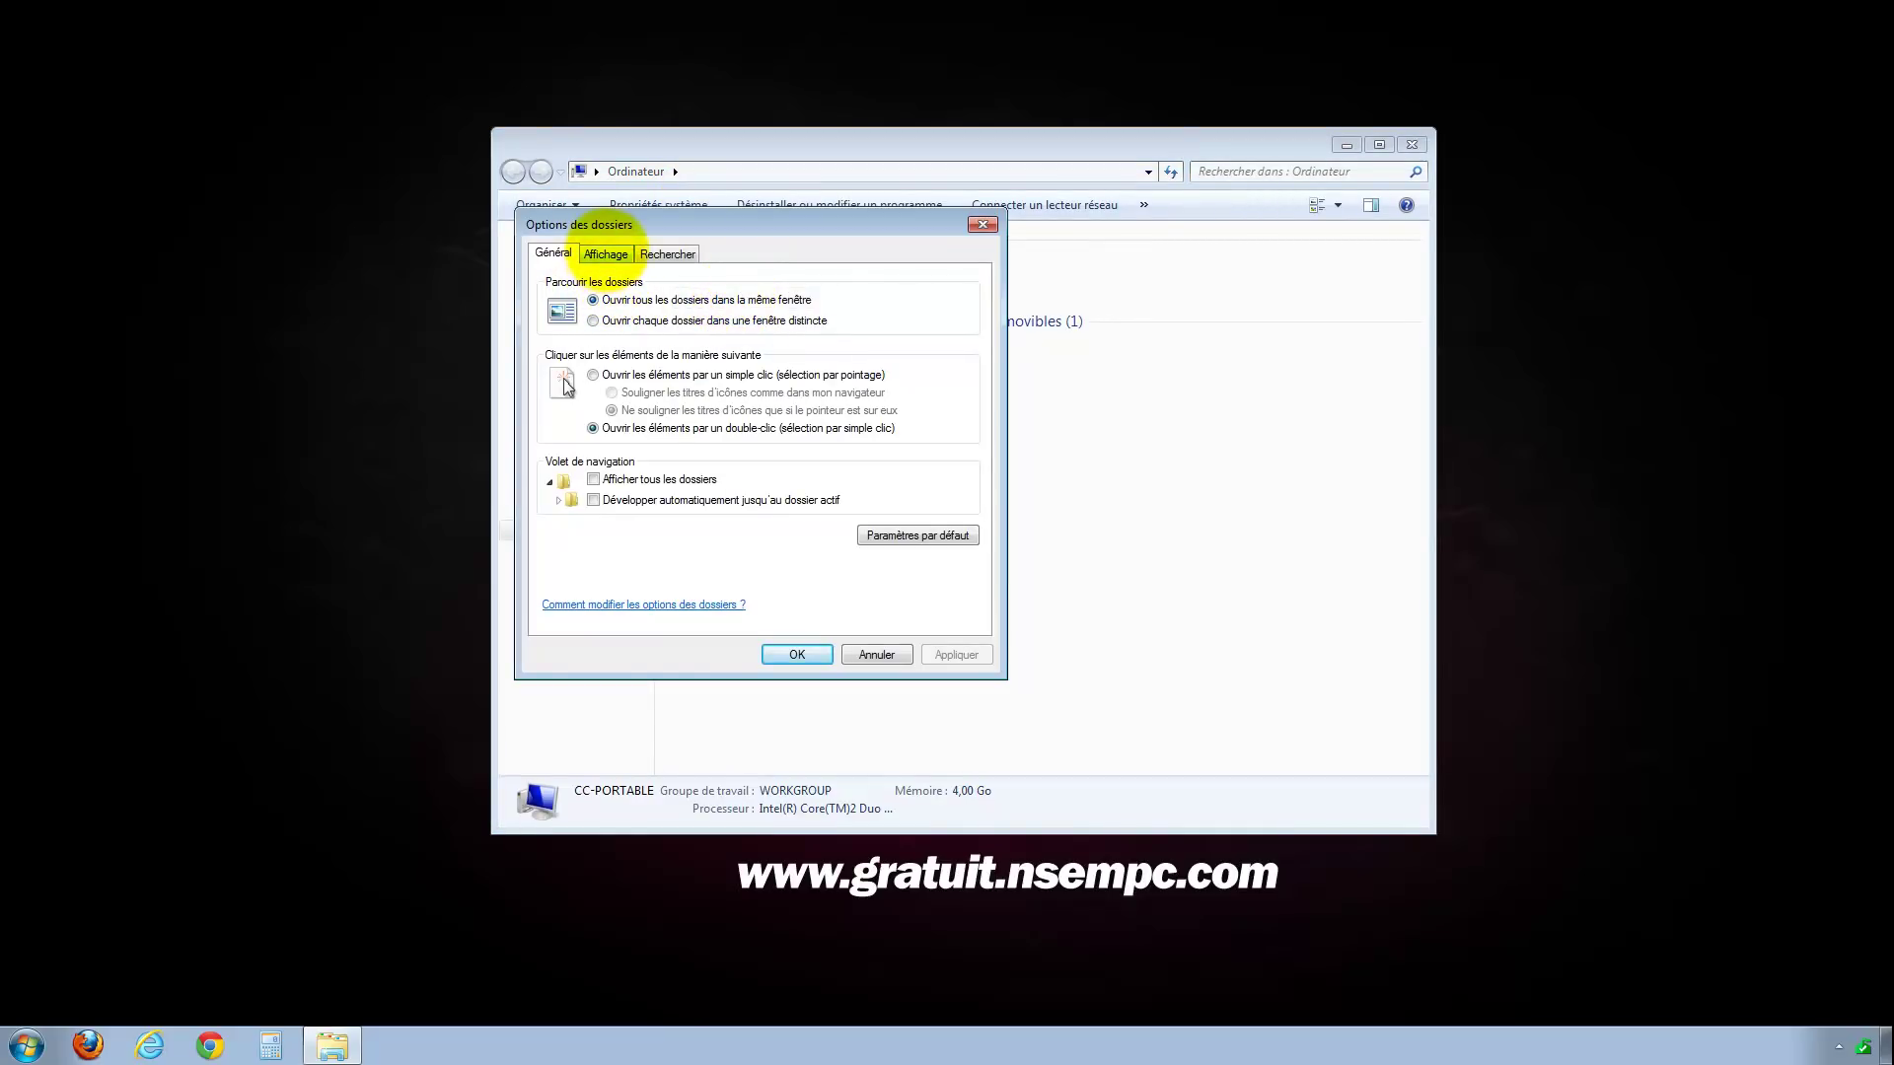
pyautogui.click(605, 254)
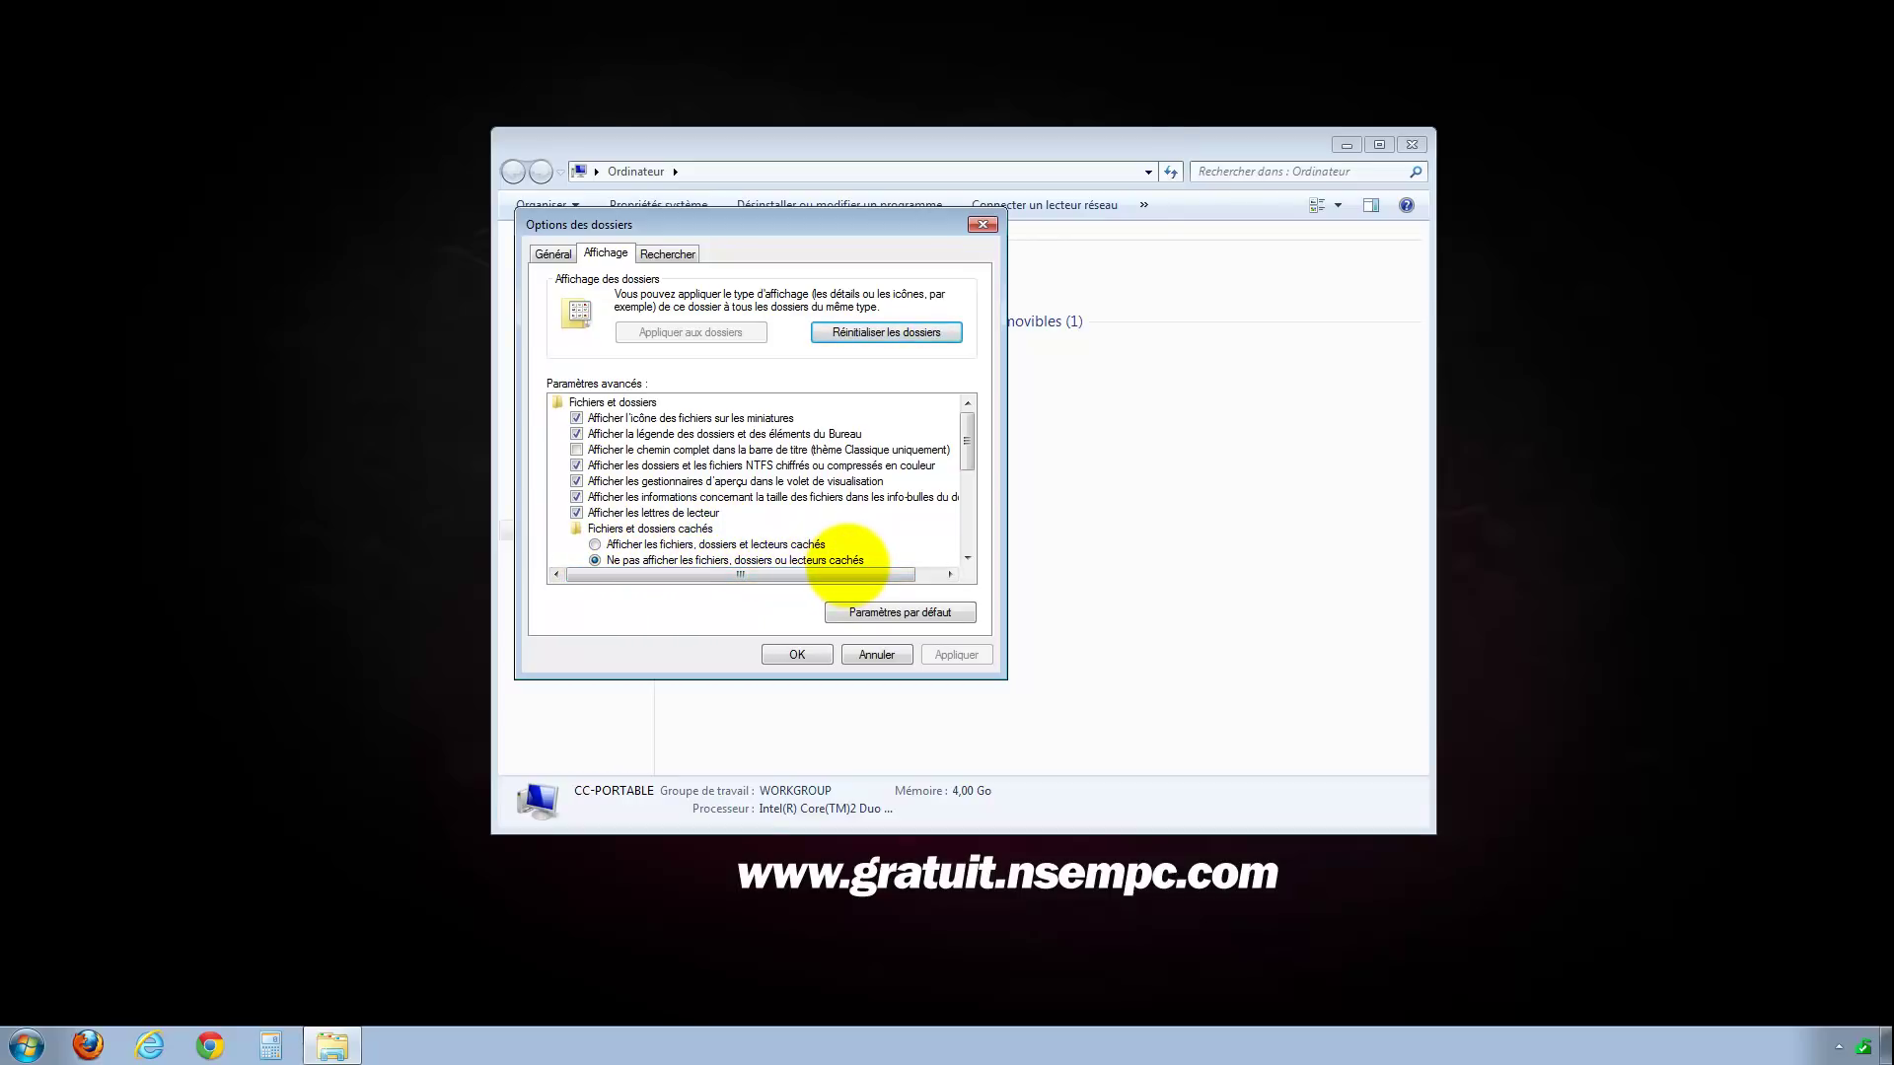
pyautogui.click(594, 545)
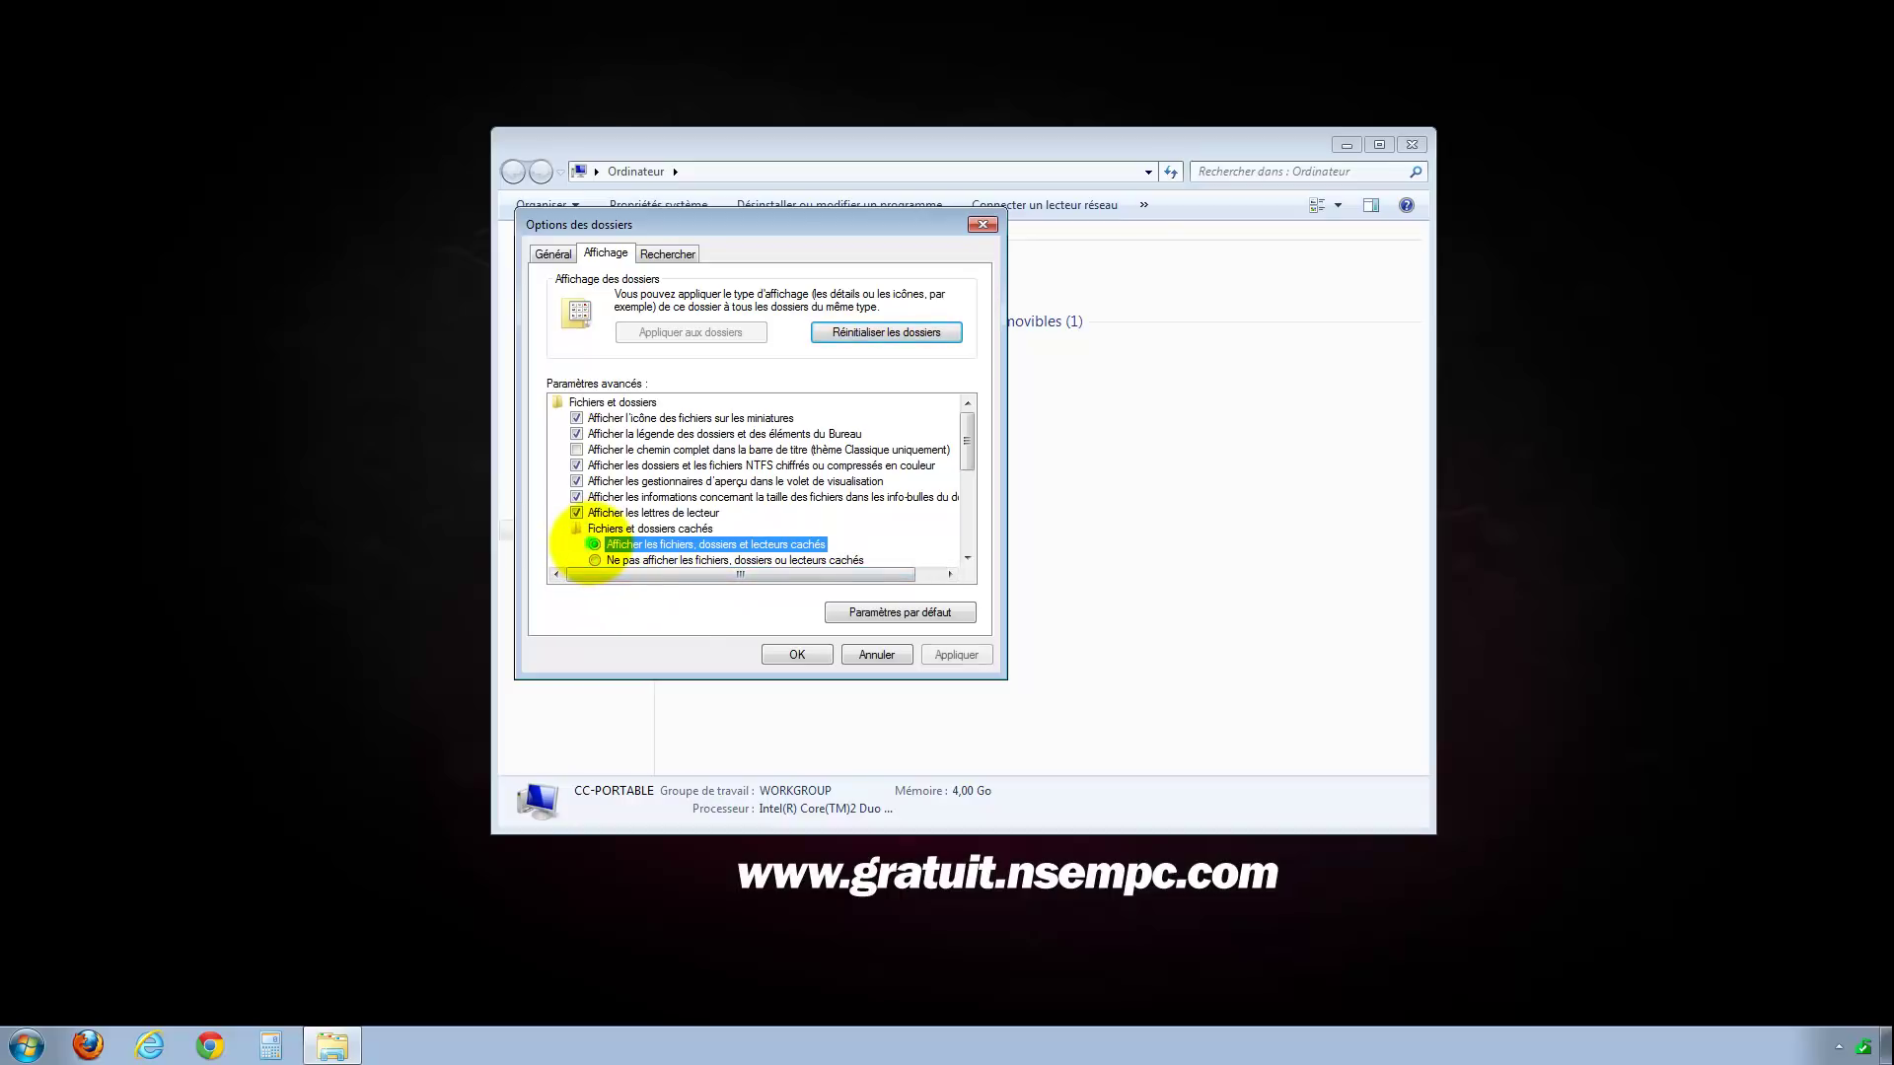
pyautogui.click(794, 653)
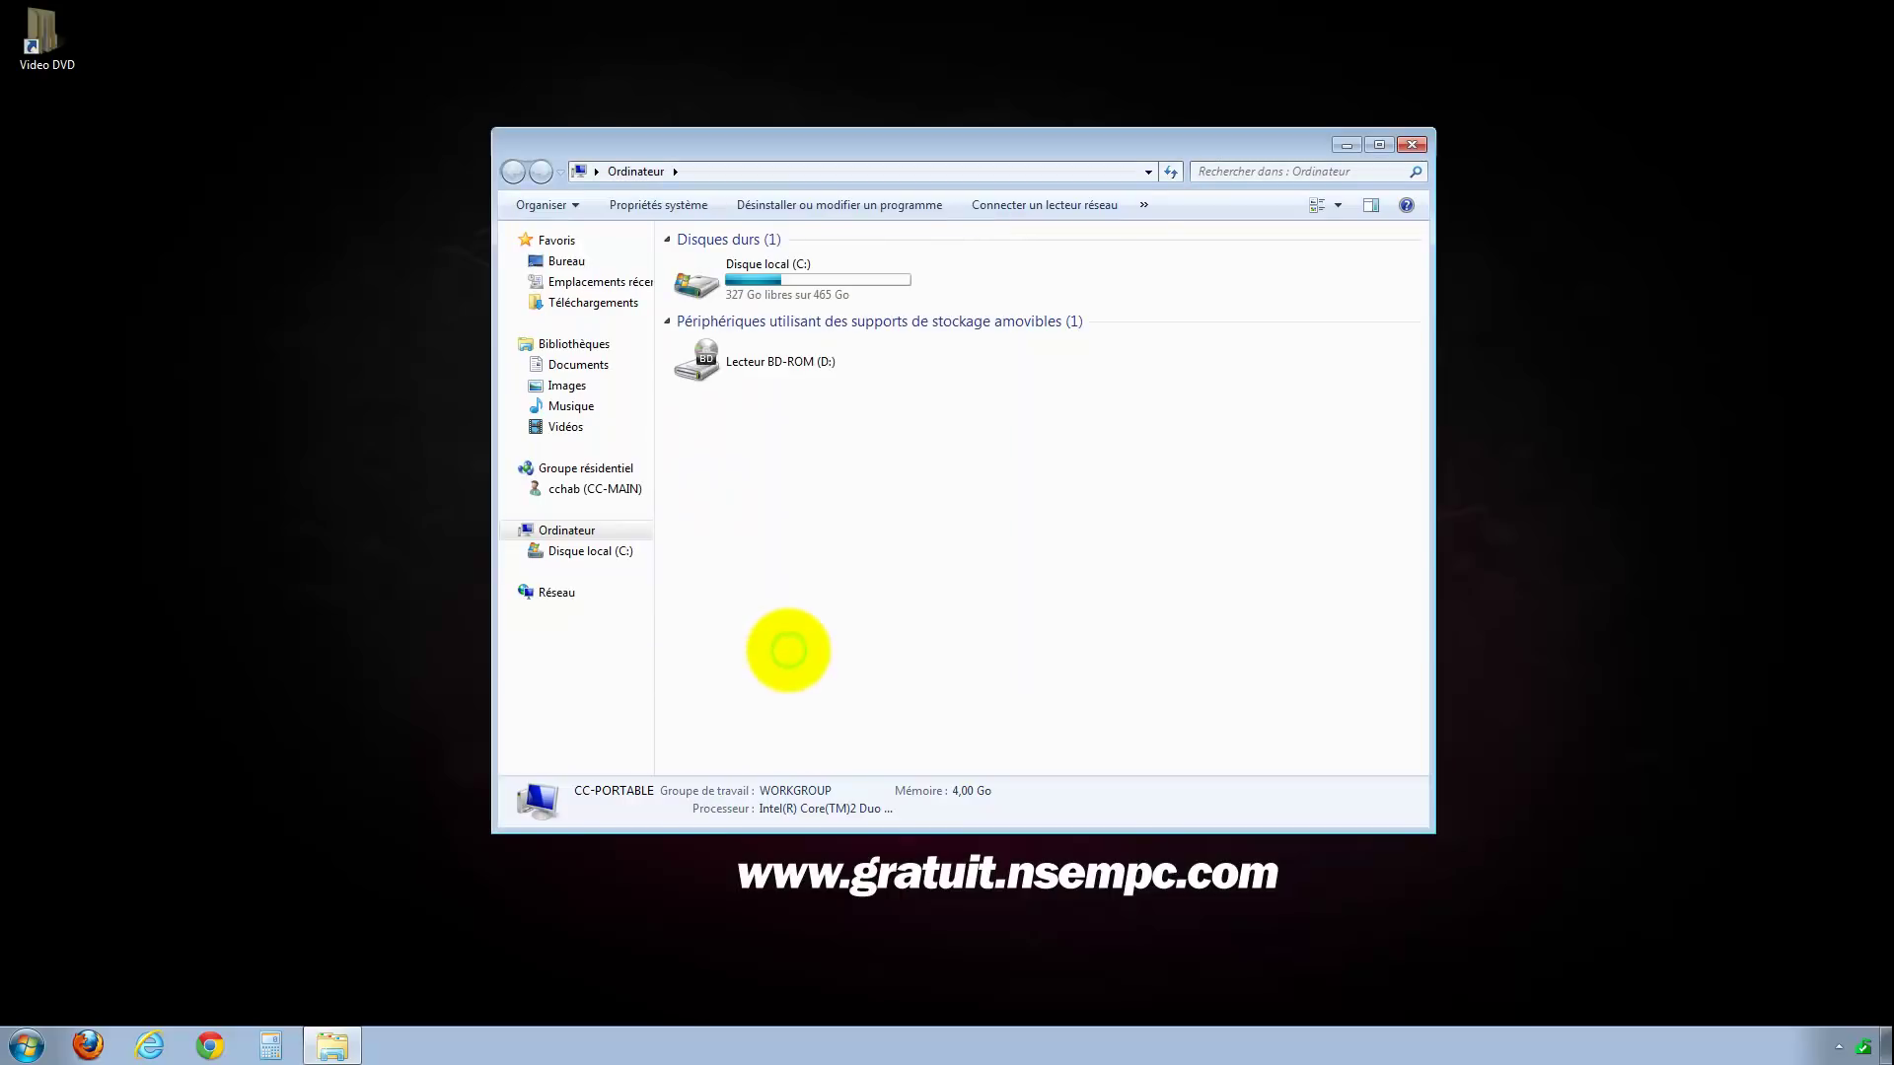
# Move the Video DVD shortcut slightly away from the corner of the desktop and close the Ordinateur window
pyautogui.click(42, 39)
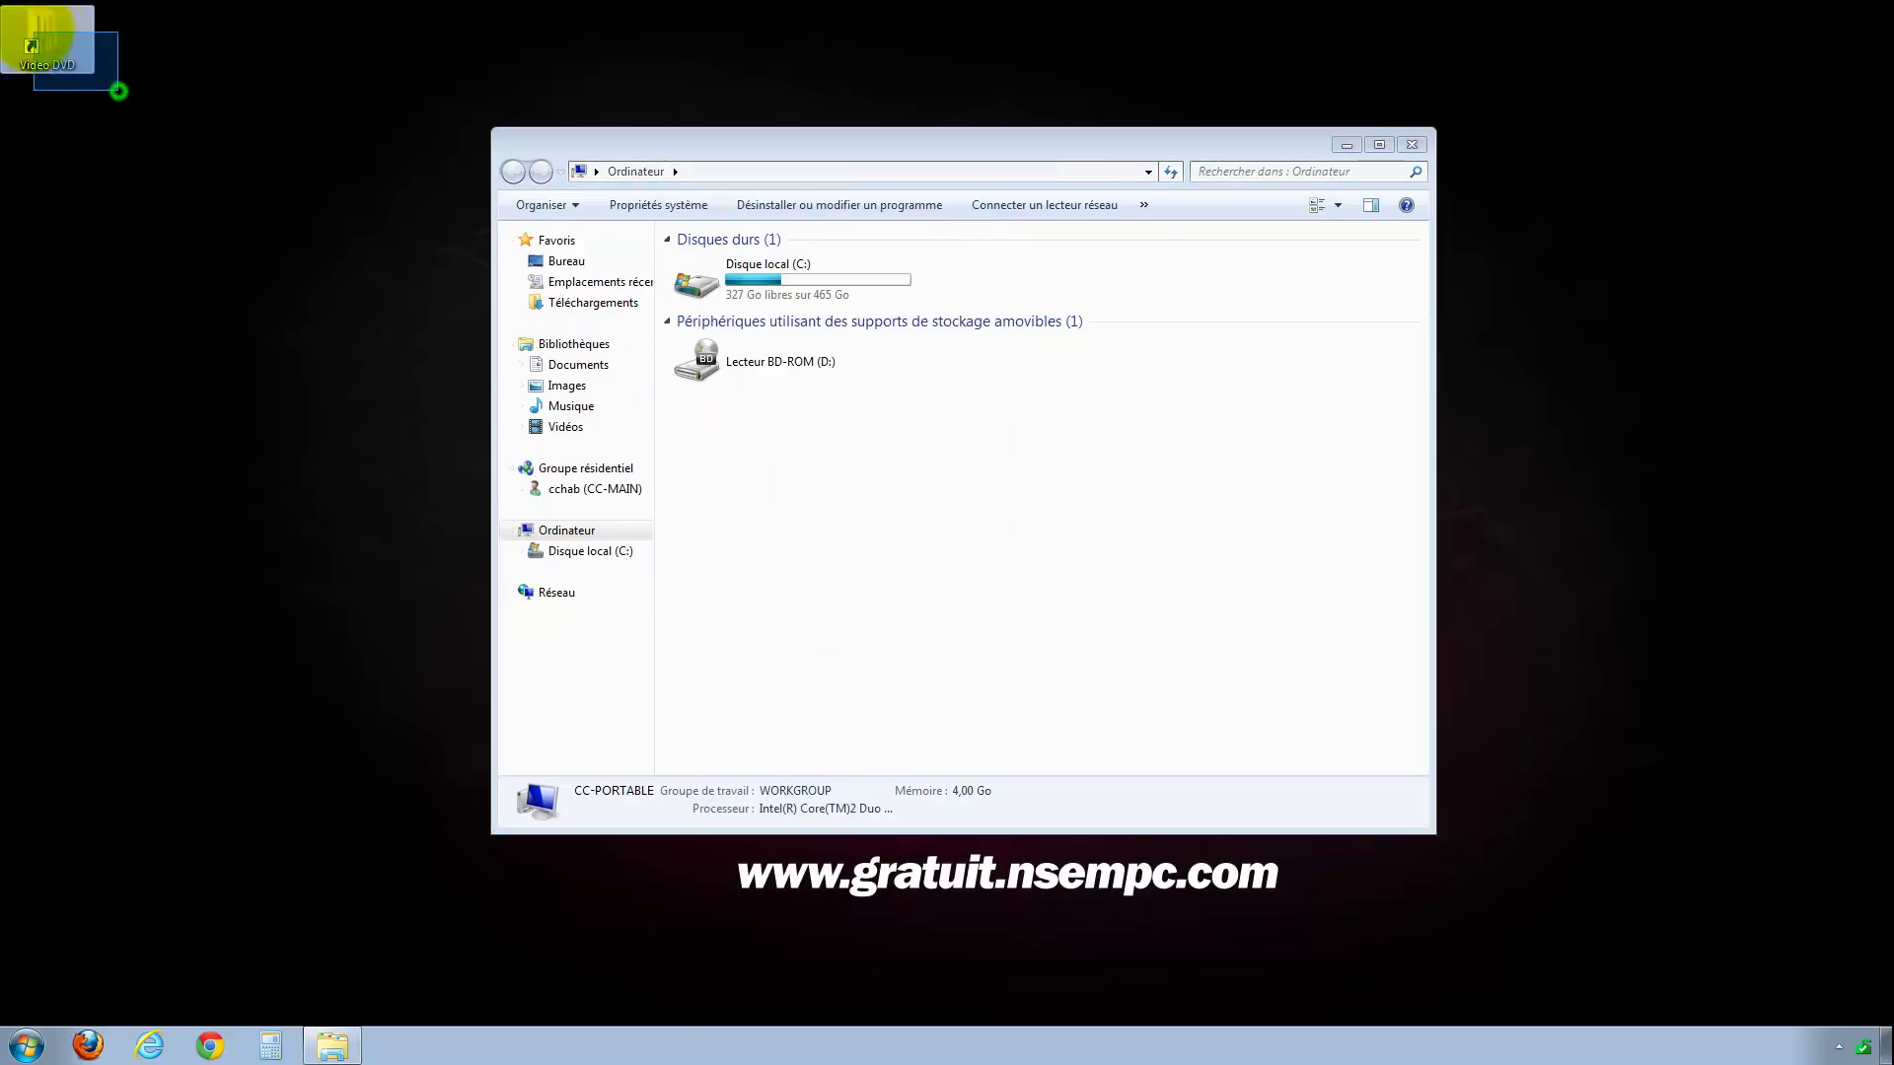
pyautogui.moveTo(42, 40); pyautogui.dragTo(138, 143)
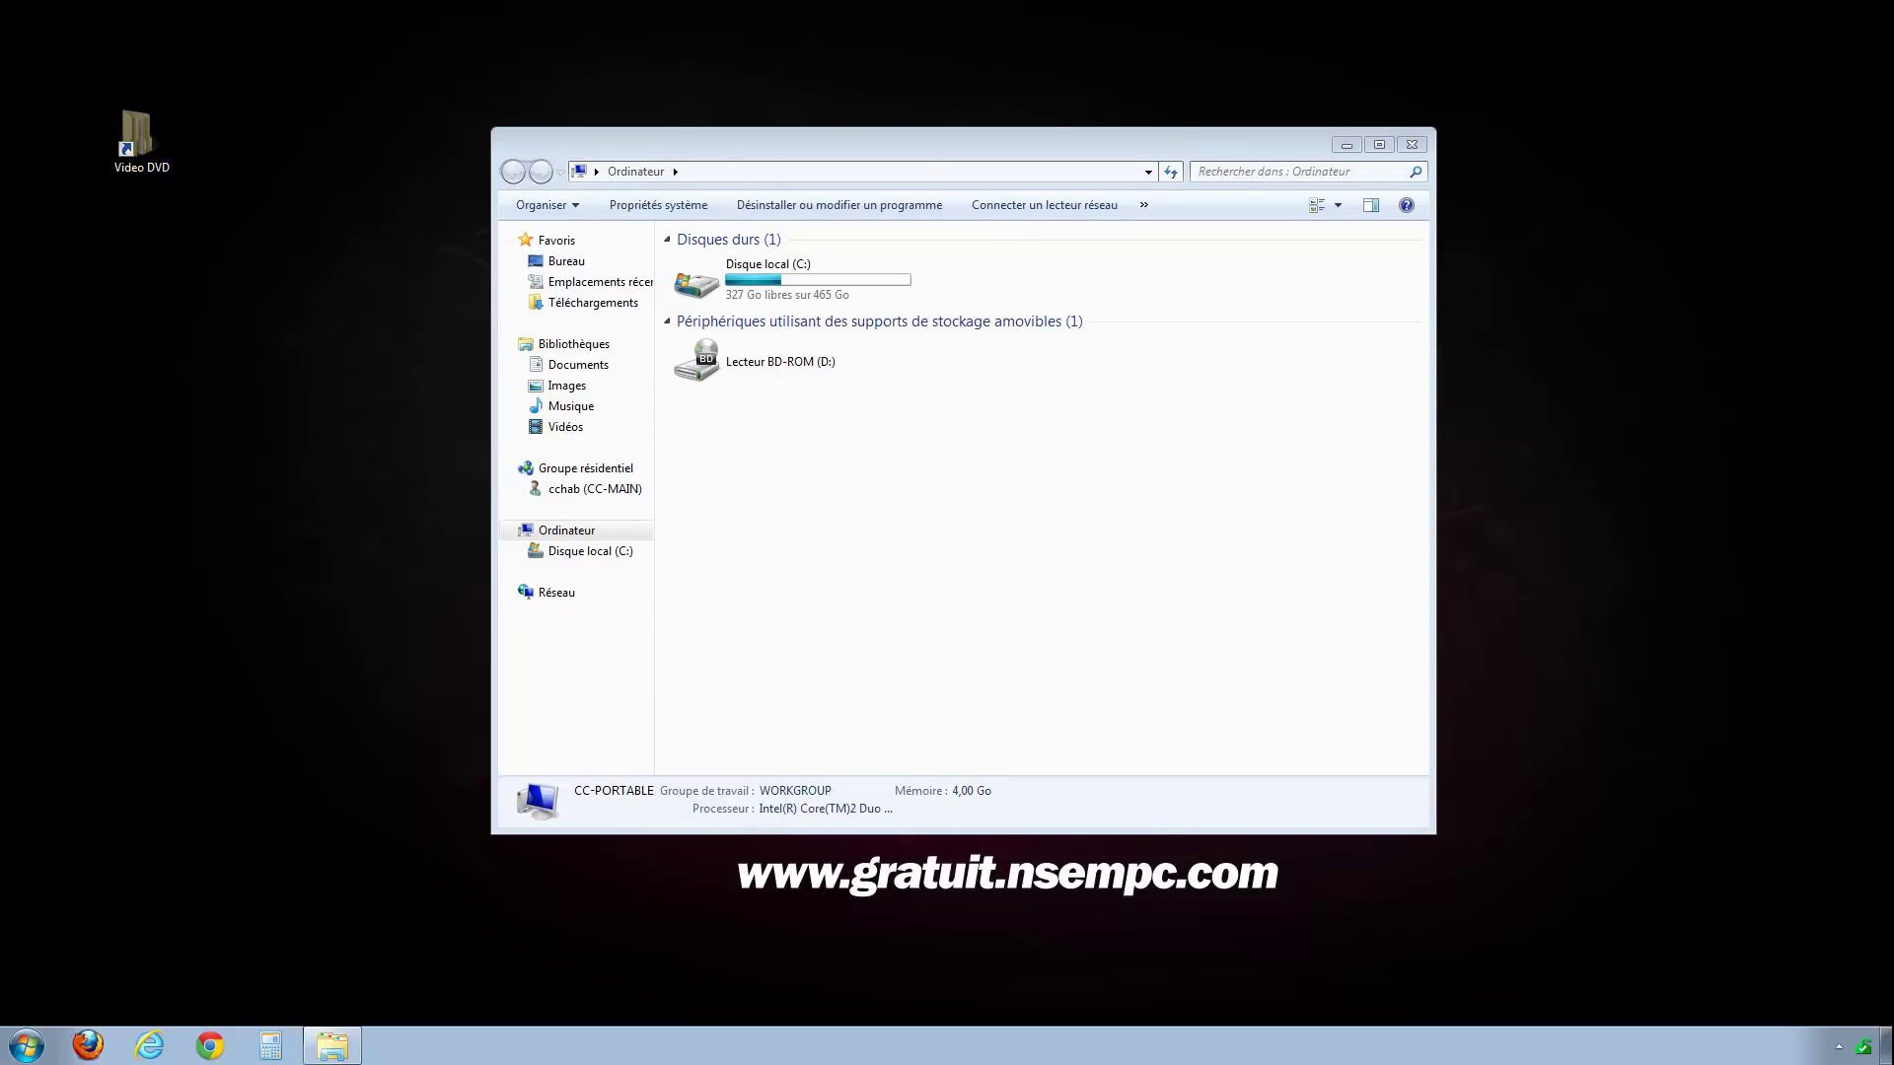
pyautogui.click(1411, 144)
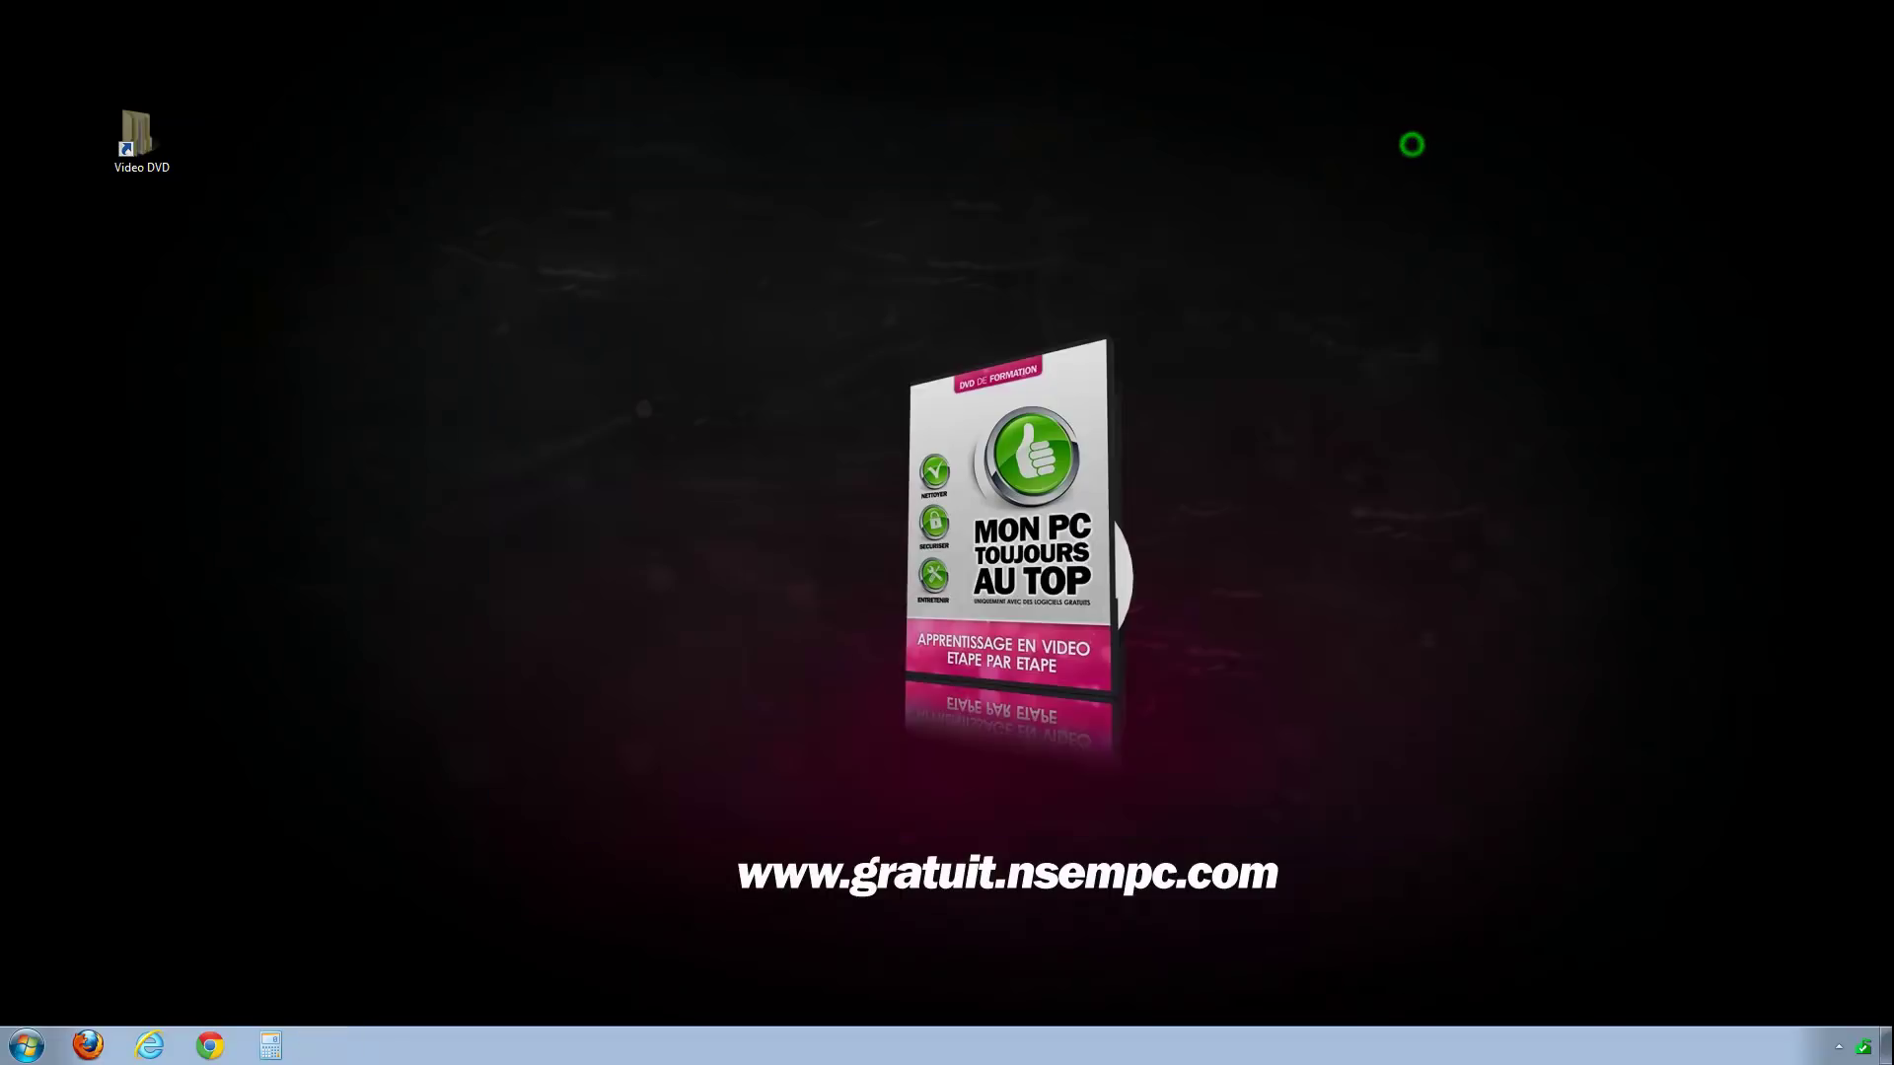
# Delete the Video DVD shortcut from the desktop and confirm sending it to the Corbeille
pyautogui.rightClick(139, 137)
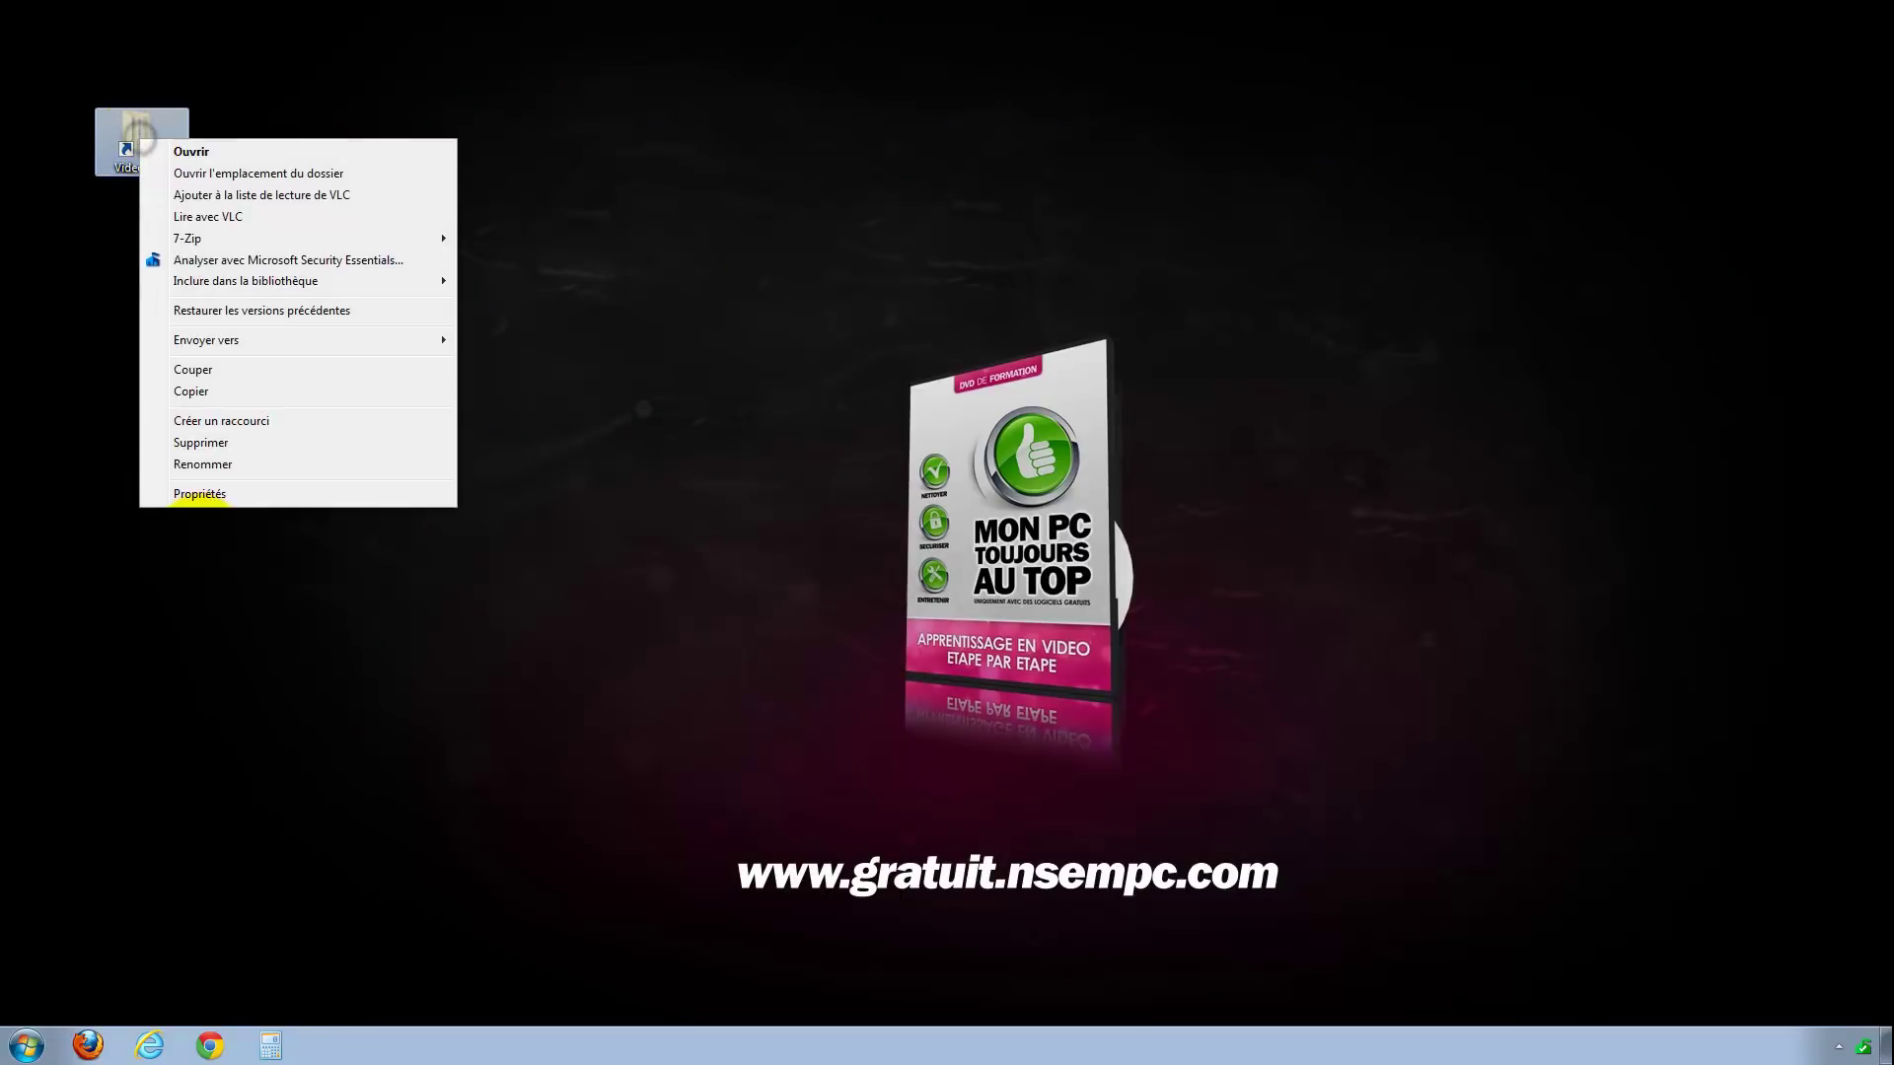
pyautogui.click(200, 443)
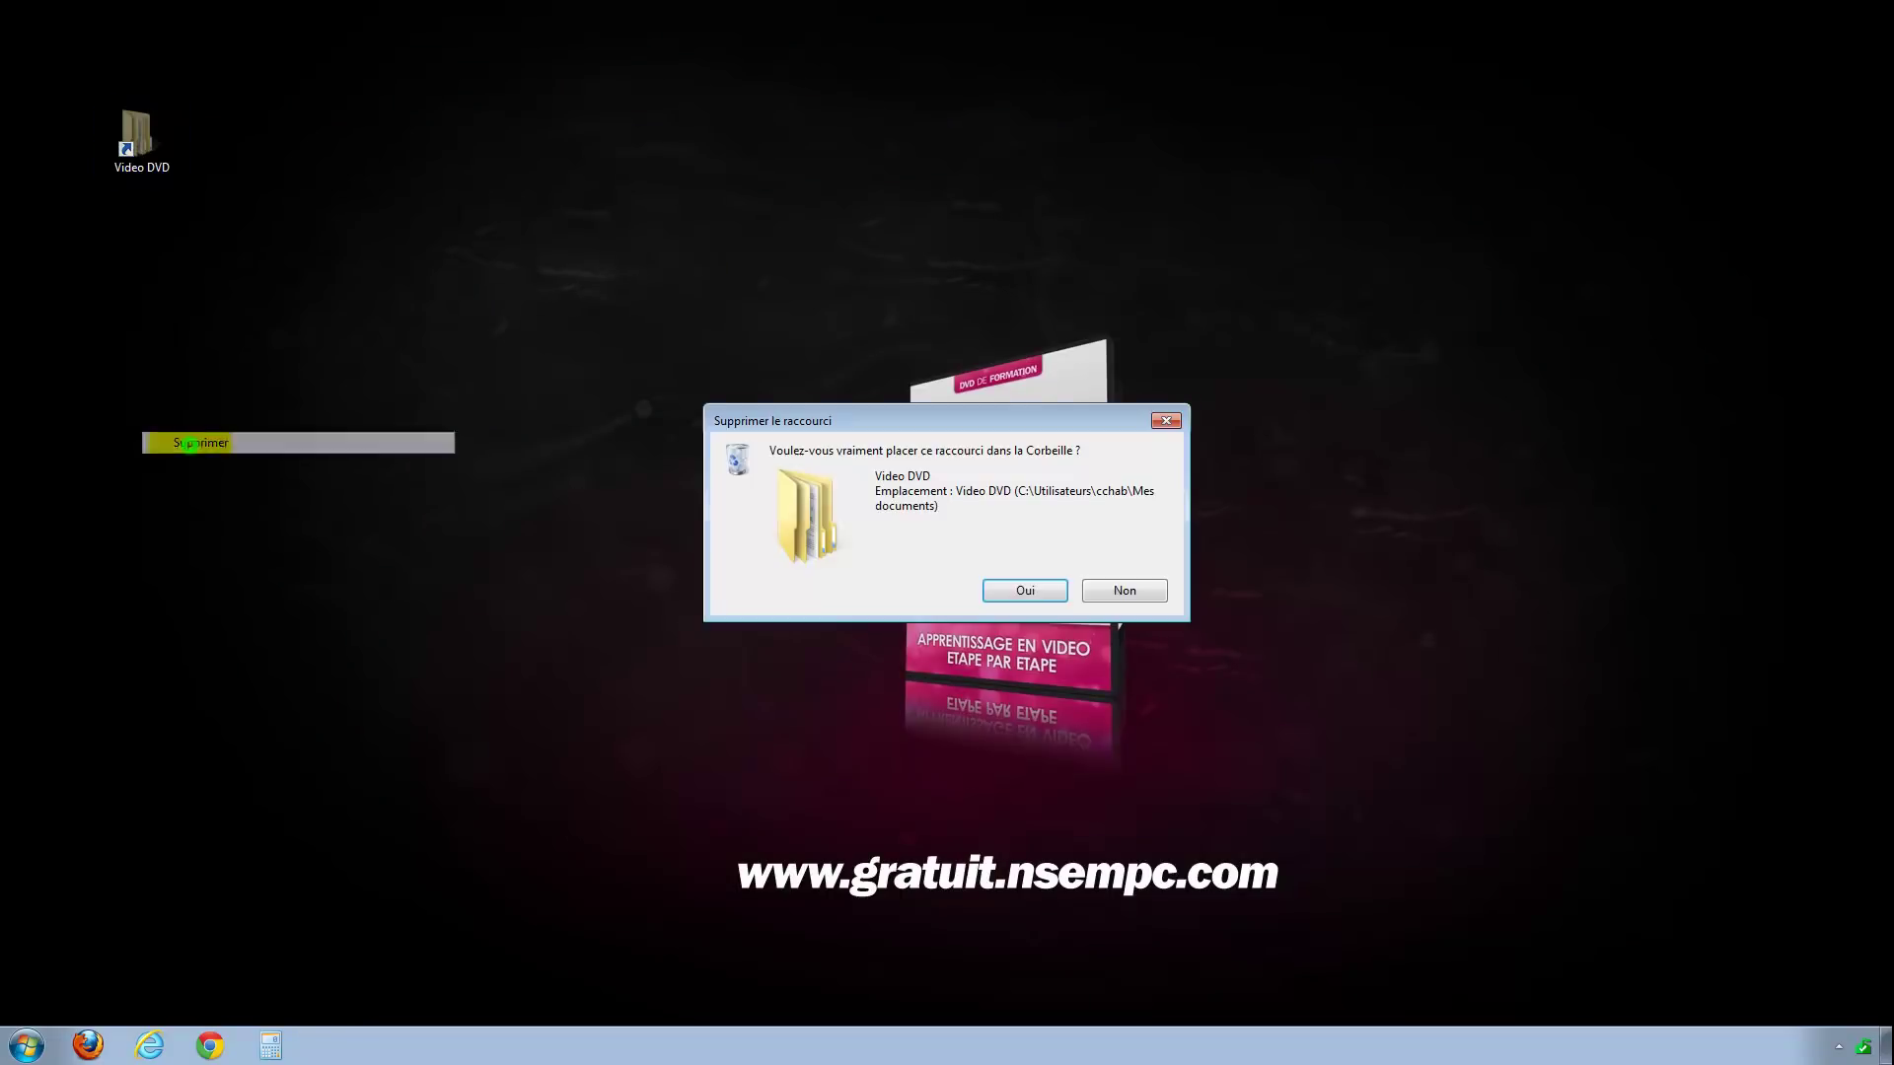
pyautogui.click(1026, 588)
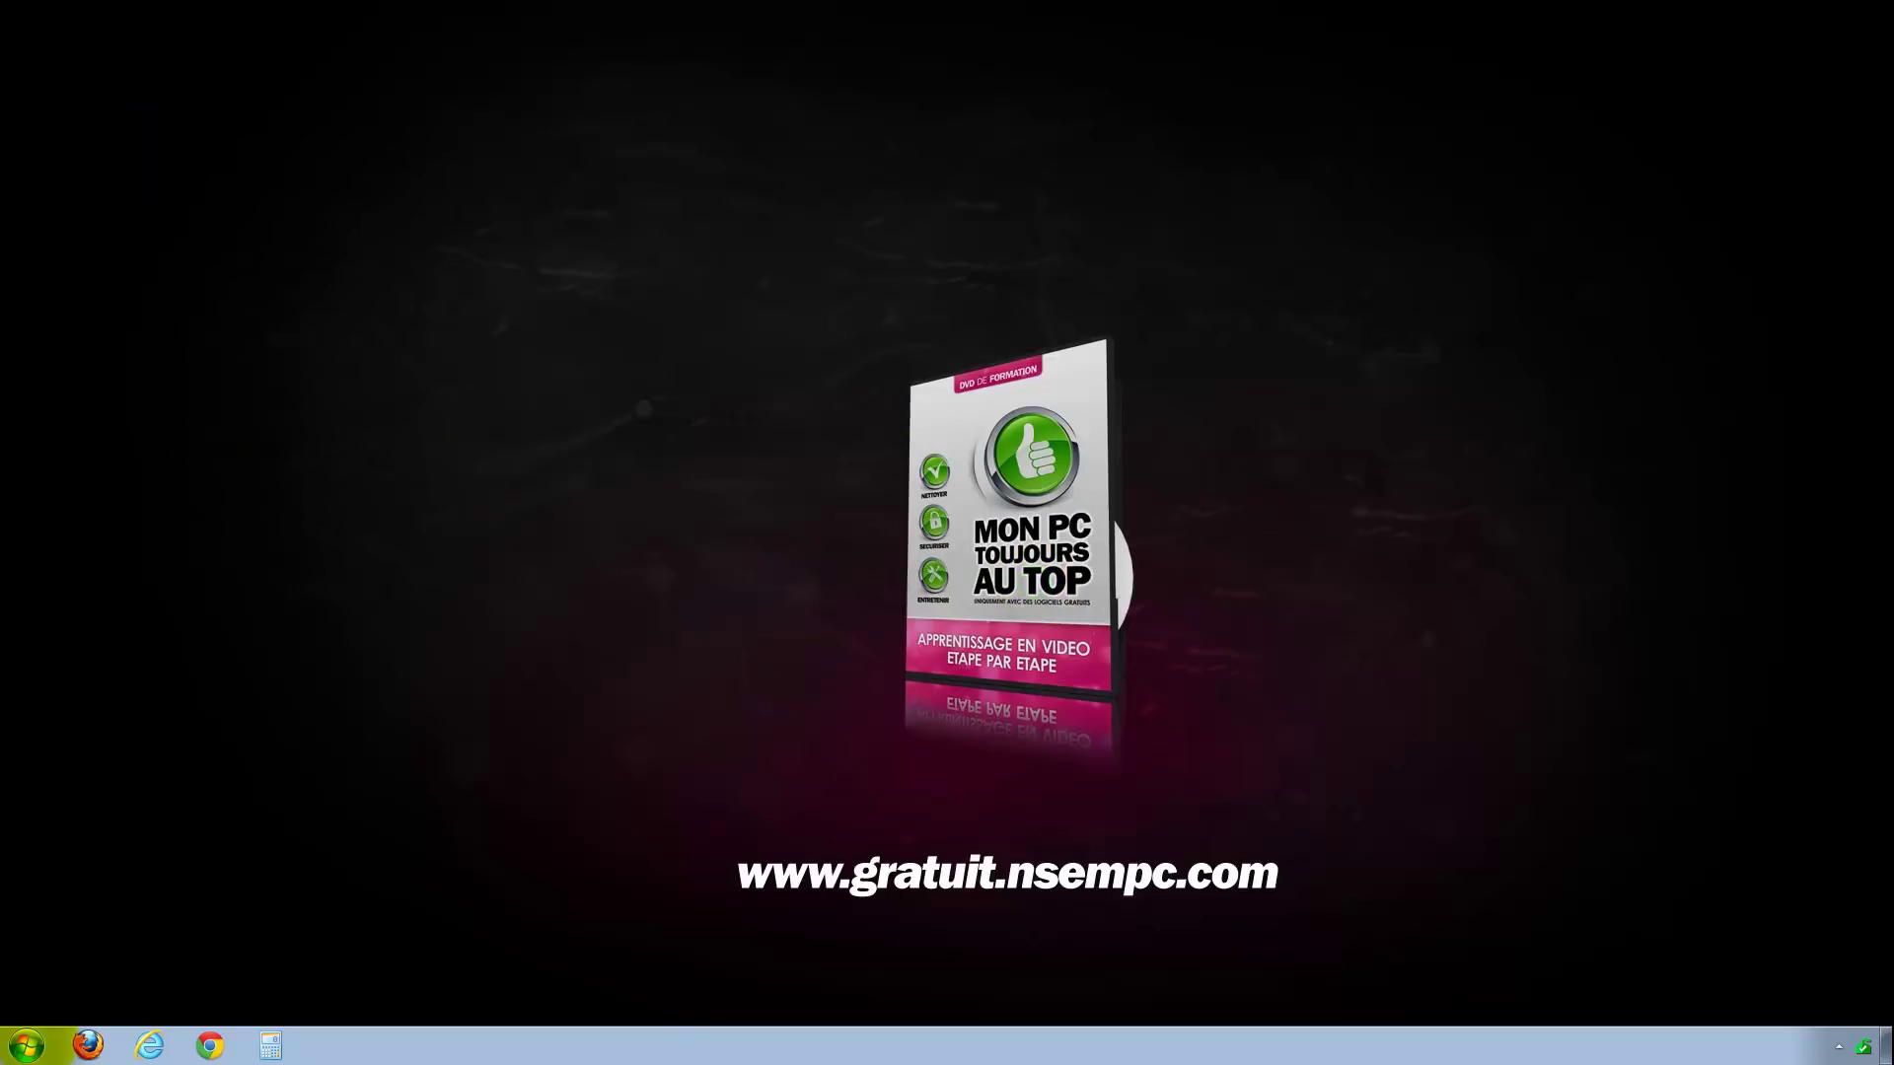
# Reopen the Ordinateur window, reveal its hidden menu bar and open the folder options
pyautogui.click(27, 1046)
pyautogui.click(317, 779)
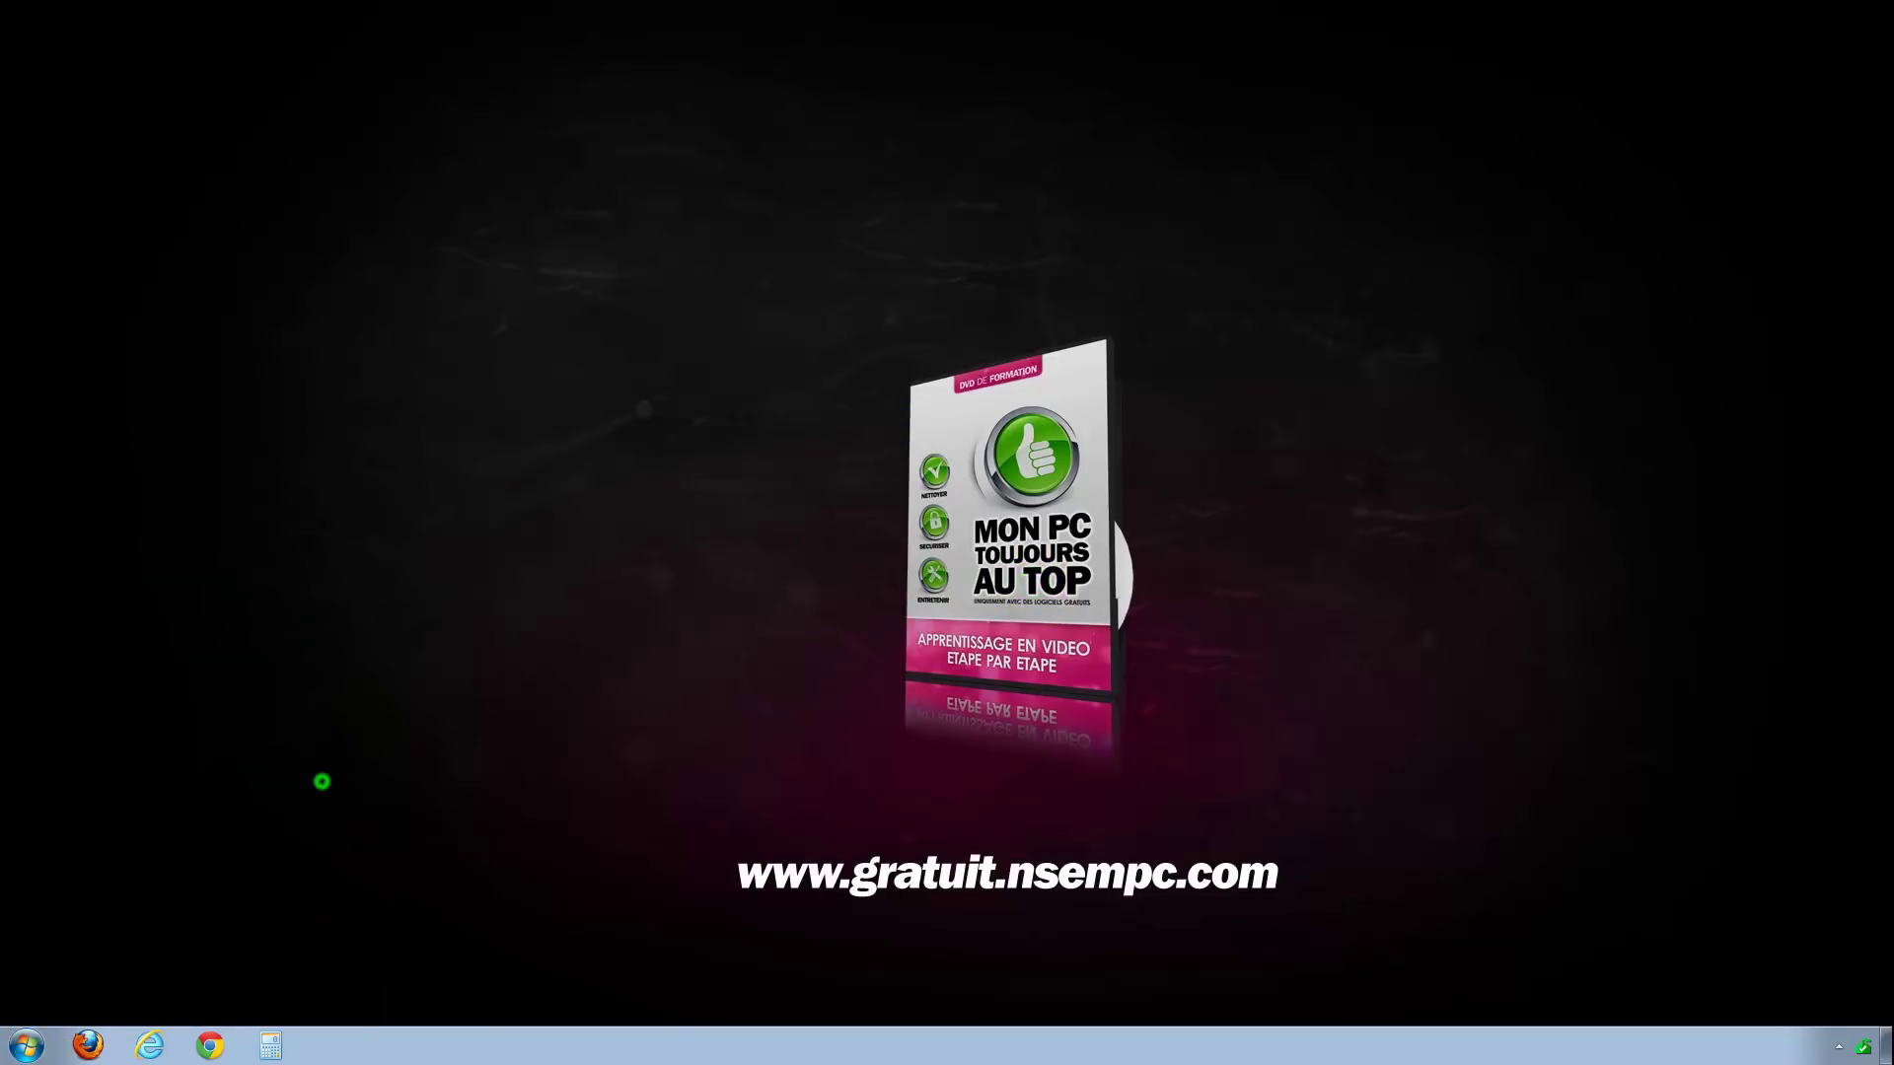
pyautogui.press('alt')
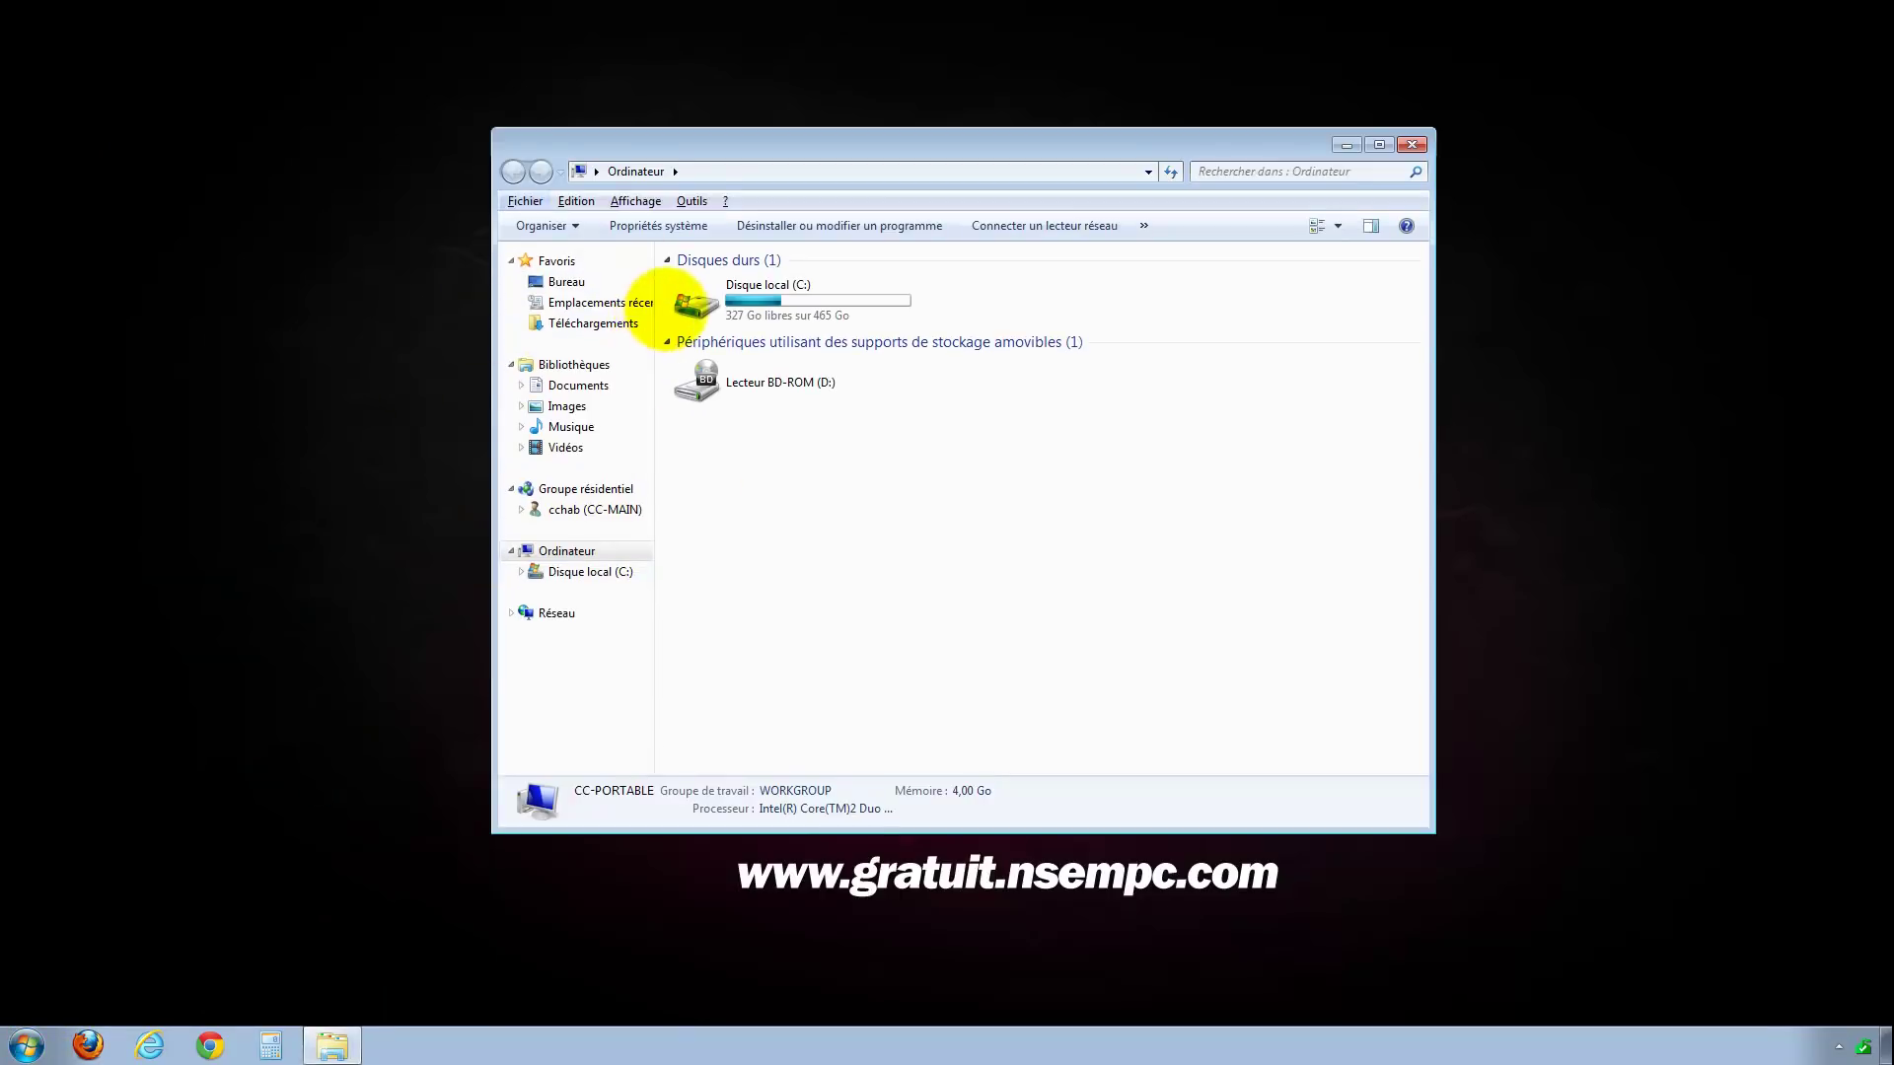
pyautogui.click(692, 200)
pyautogui.click(708, 298)
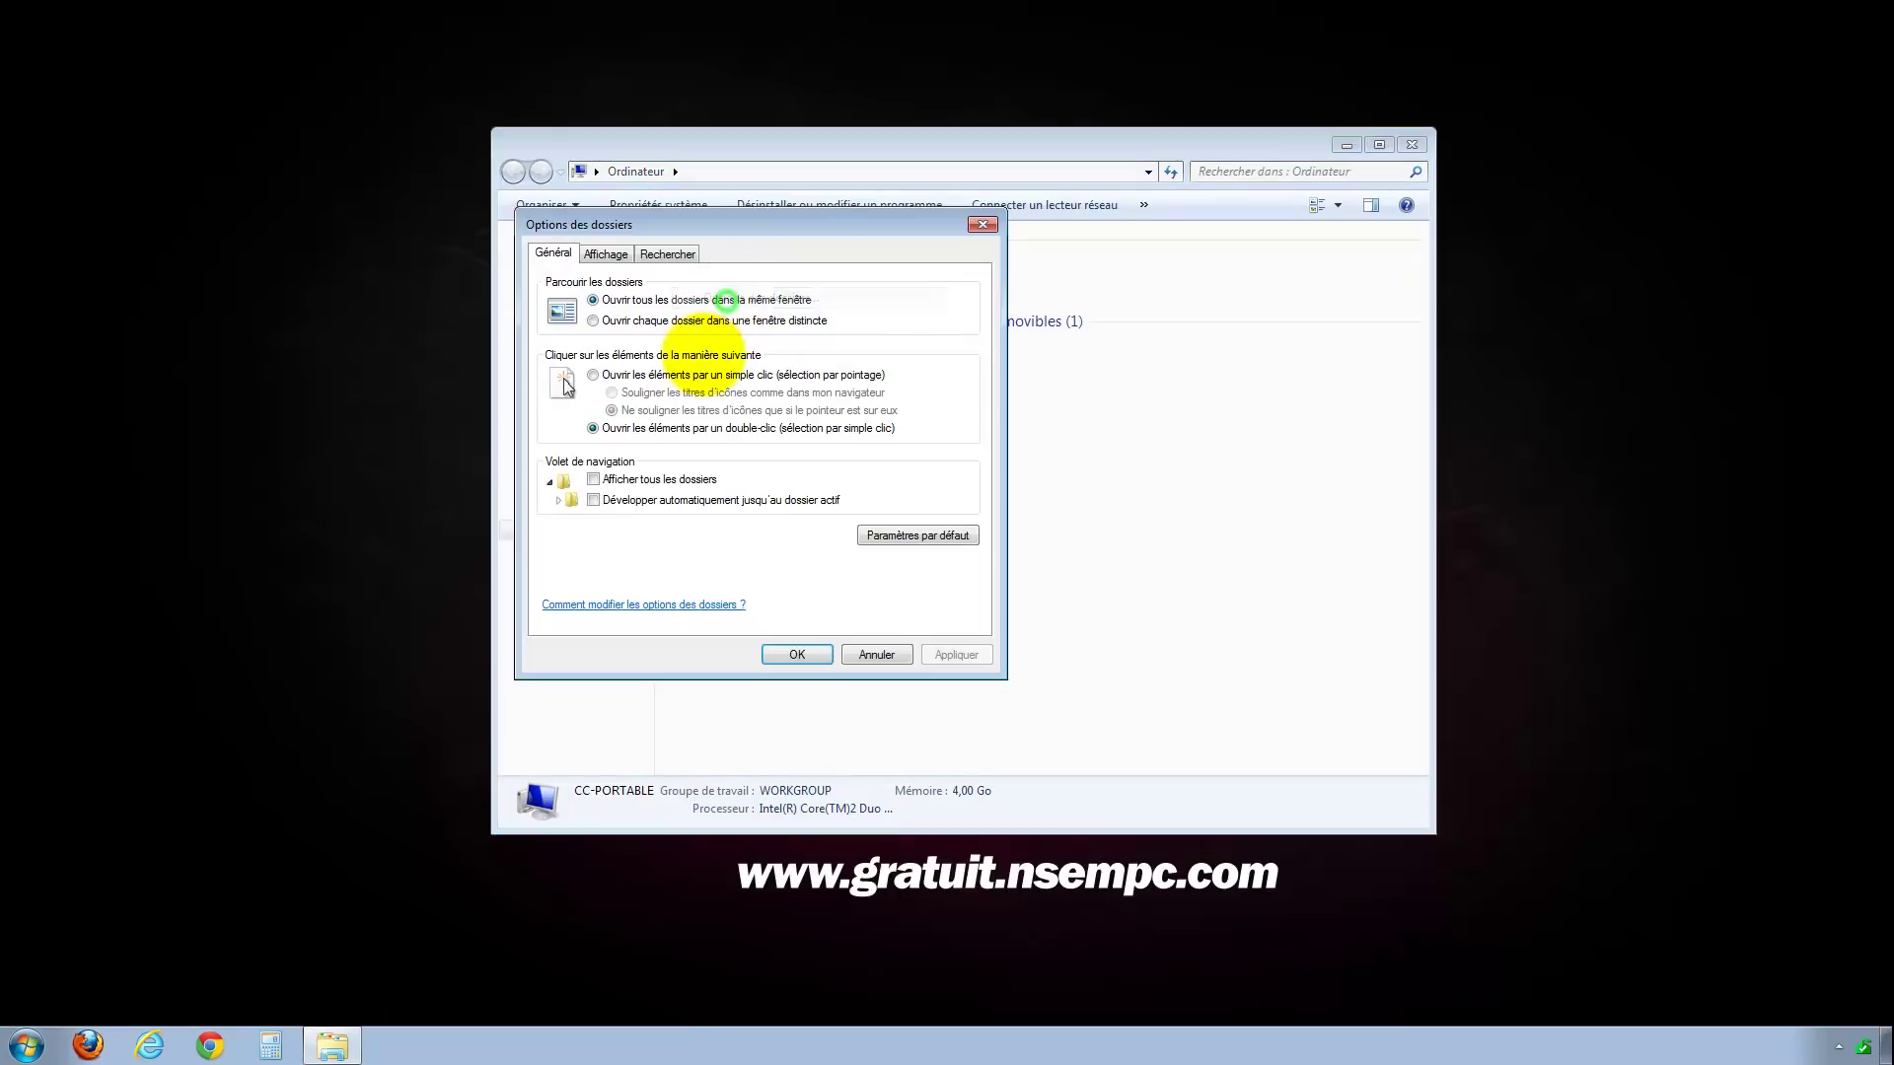
# Set the folder options to "Ne pas afficher les fichiers, dossiers ou lecteurs cachés", confirm and close the Ordinateur window
pyautogui.click(603, 253)
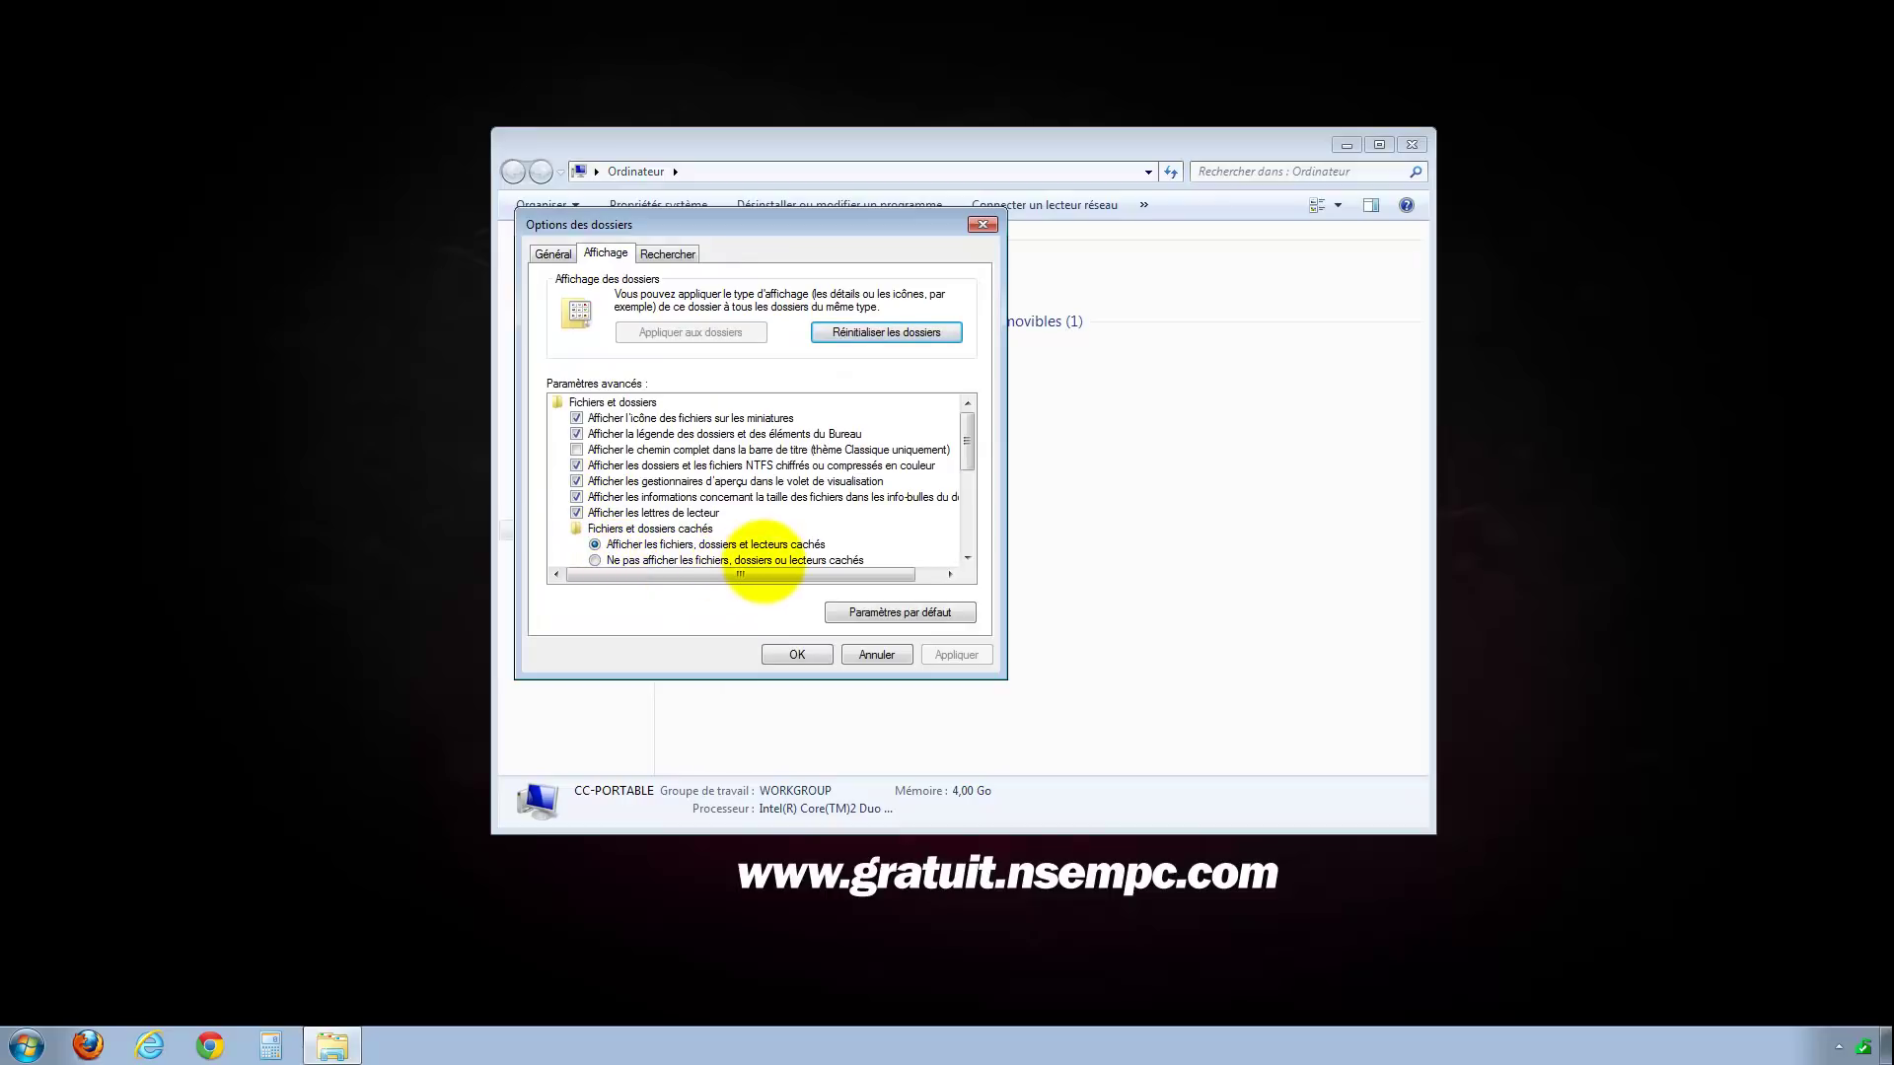
pyautogui.click(628, 561)
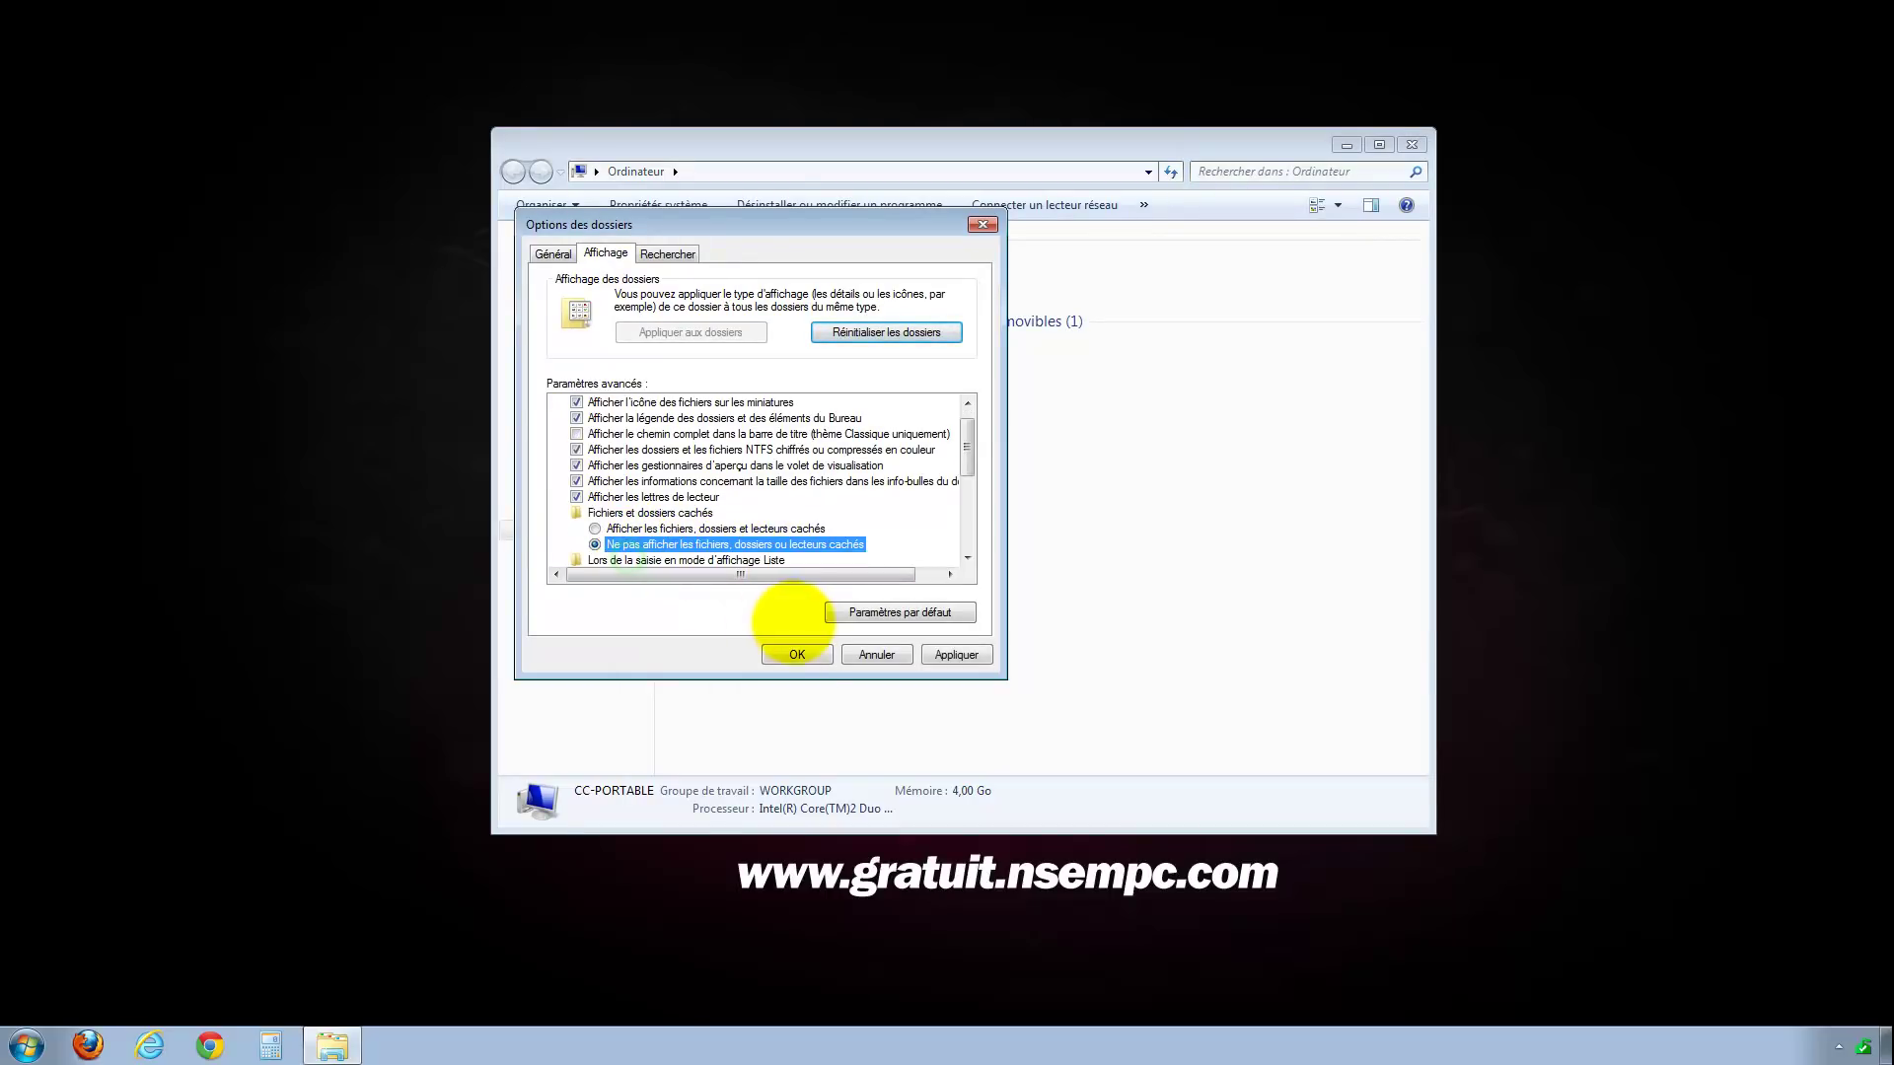
pyautogui.click(789, 657)
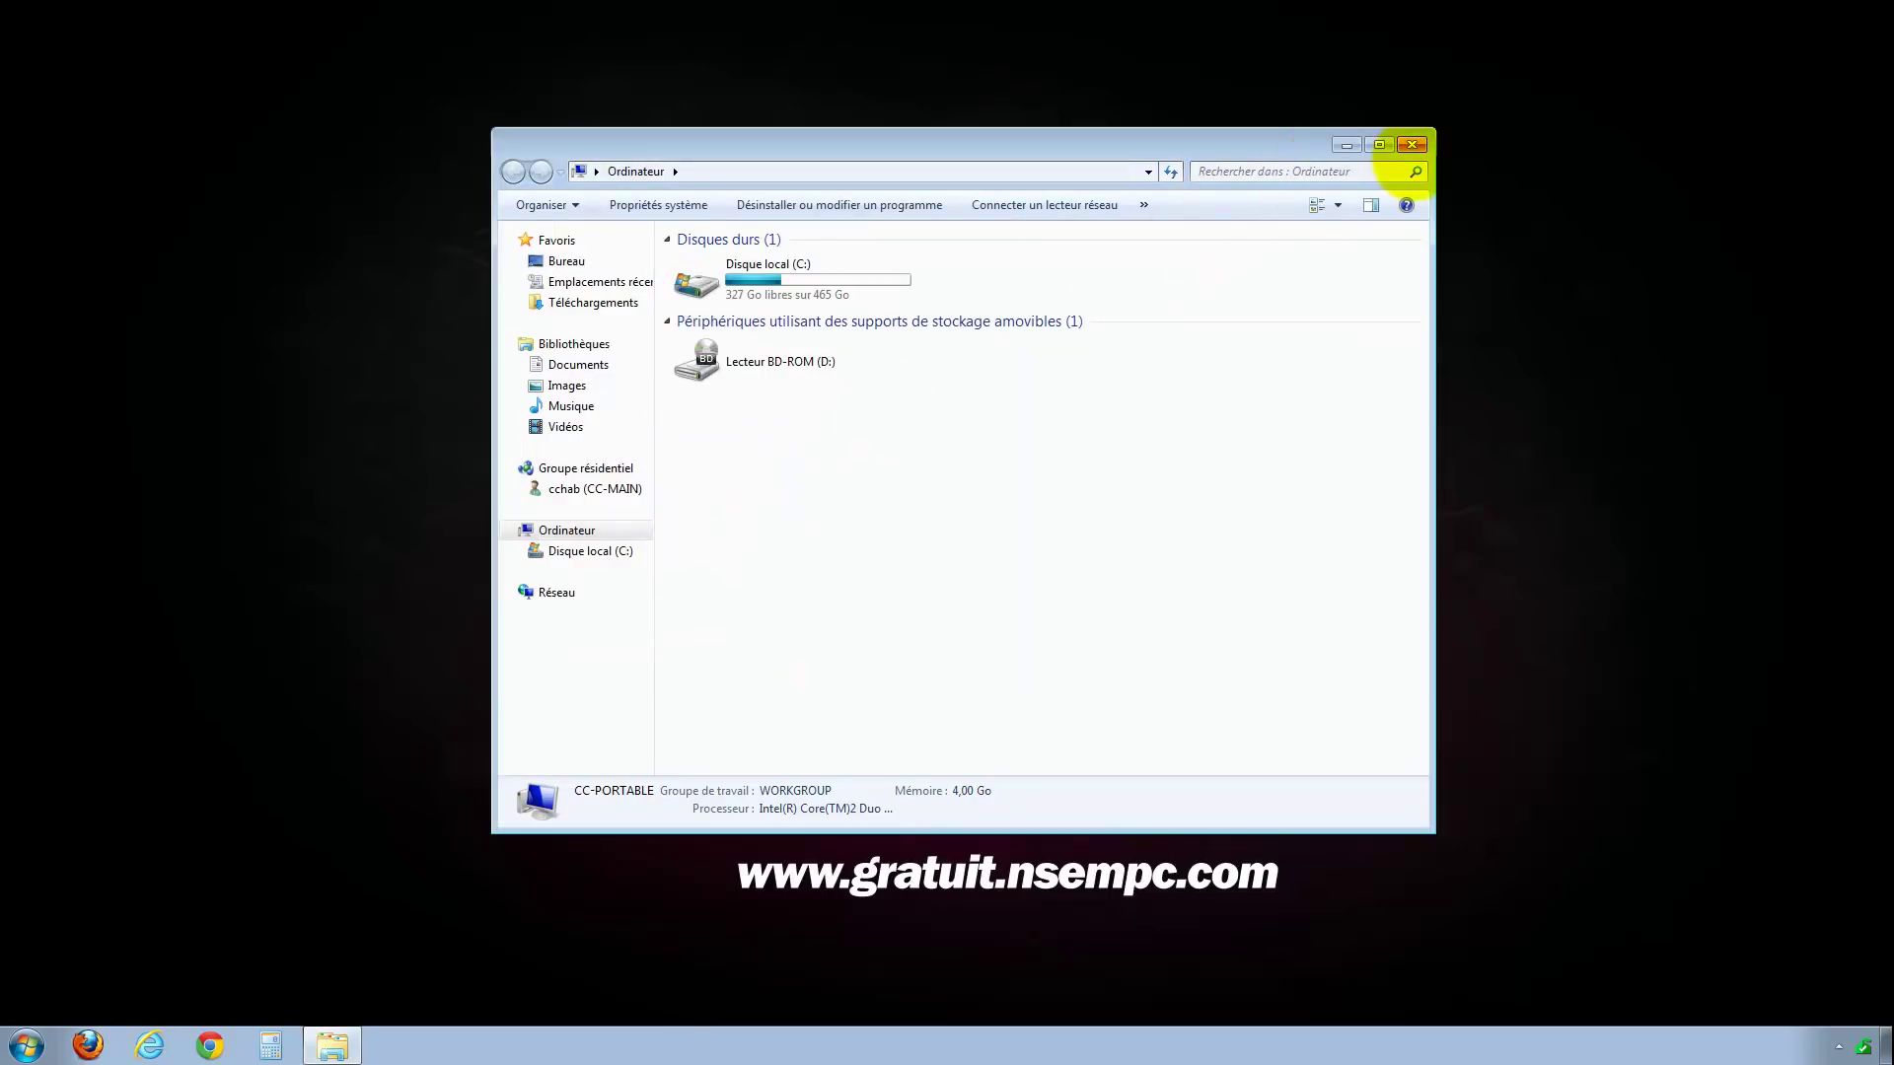
pyautogui.click(1408, 143)
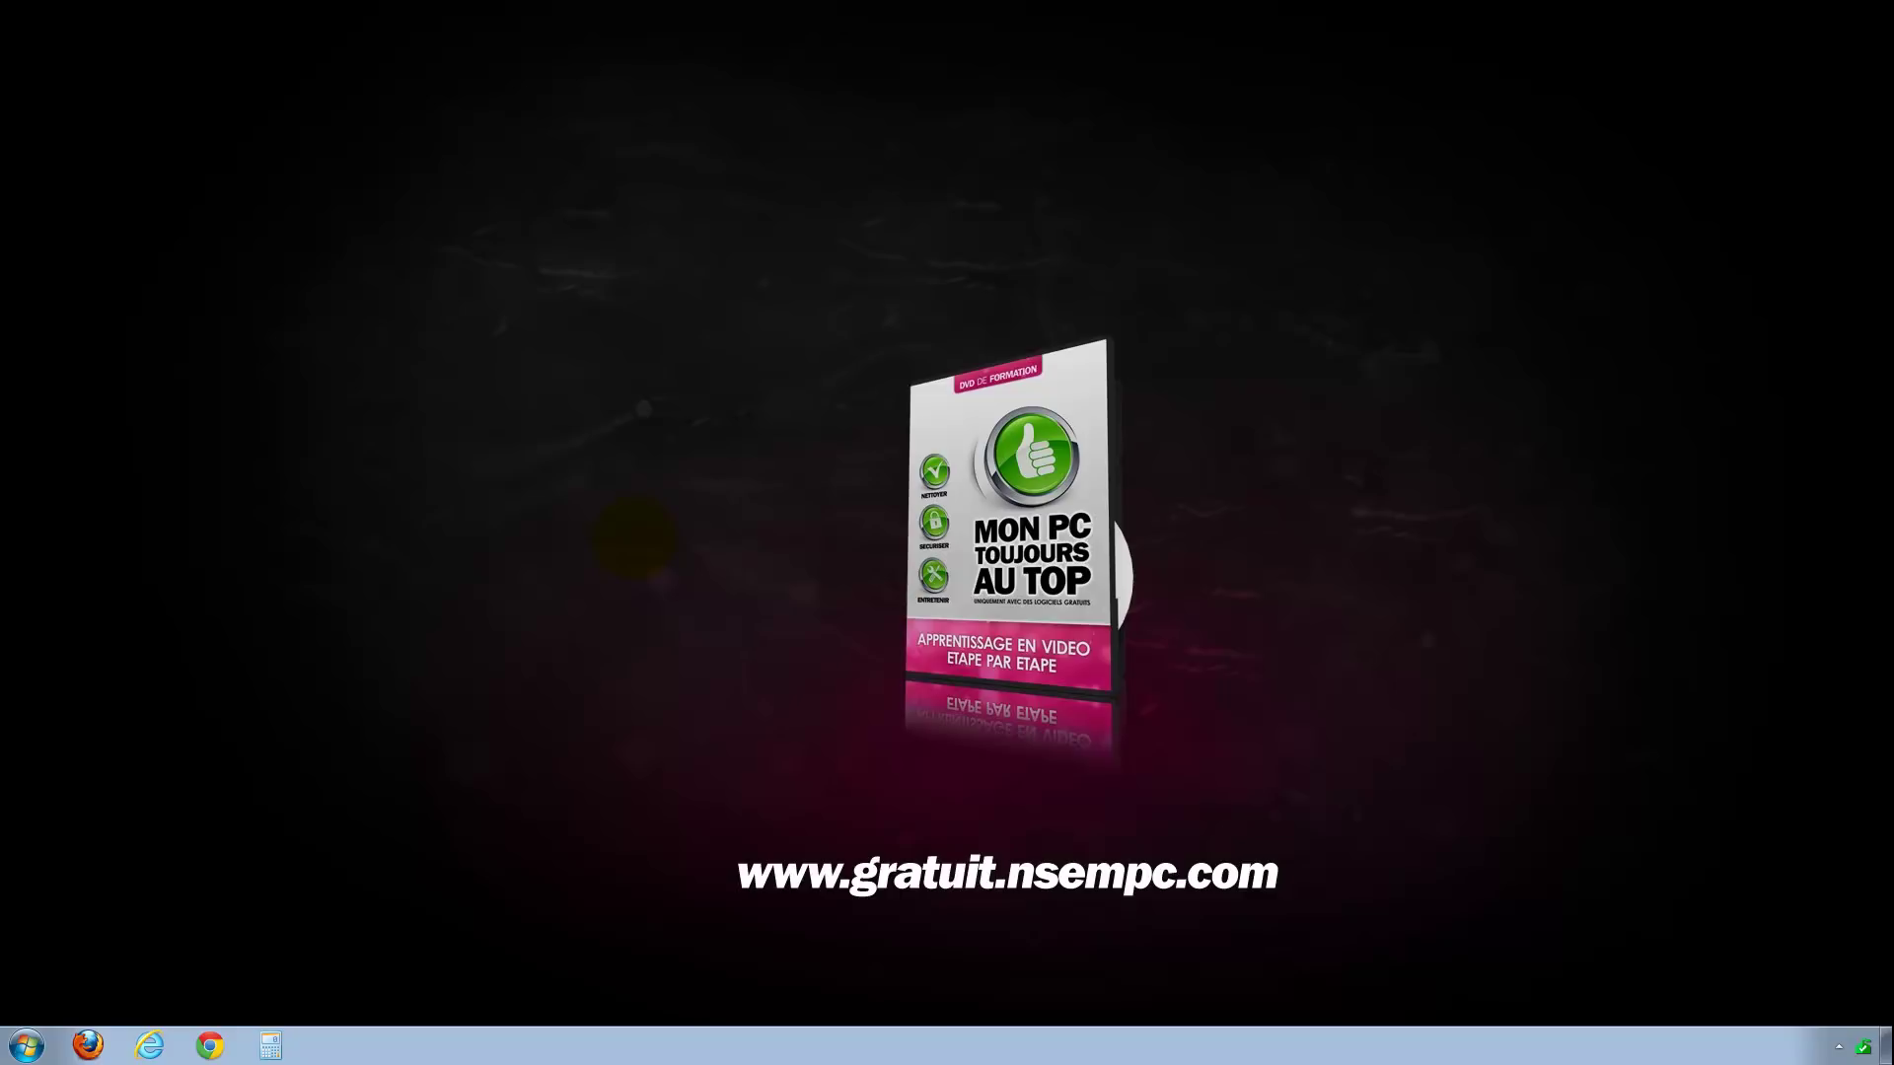
# Open two Ordinateur windows and snap them side by side, each filling one half of the screen
pyautogui.press('super+e')
pyautogui.press('super+e')
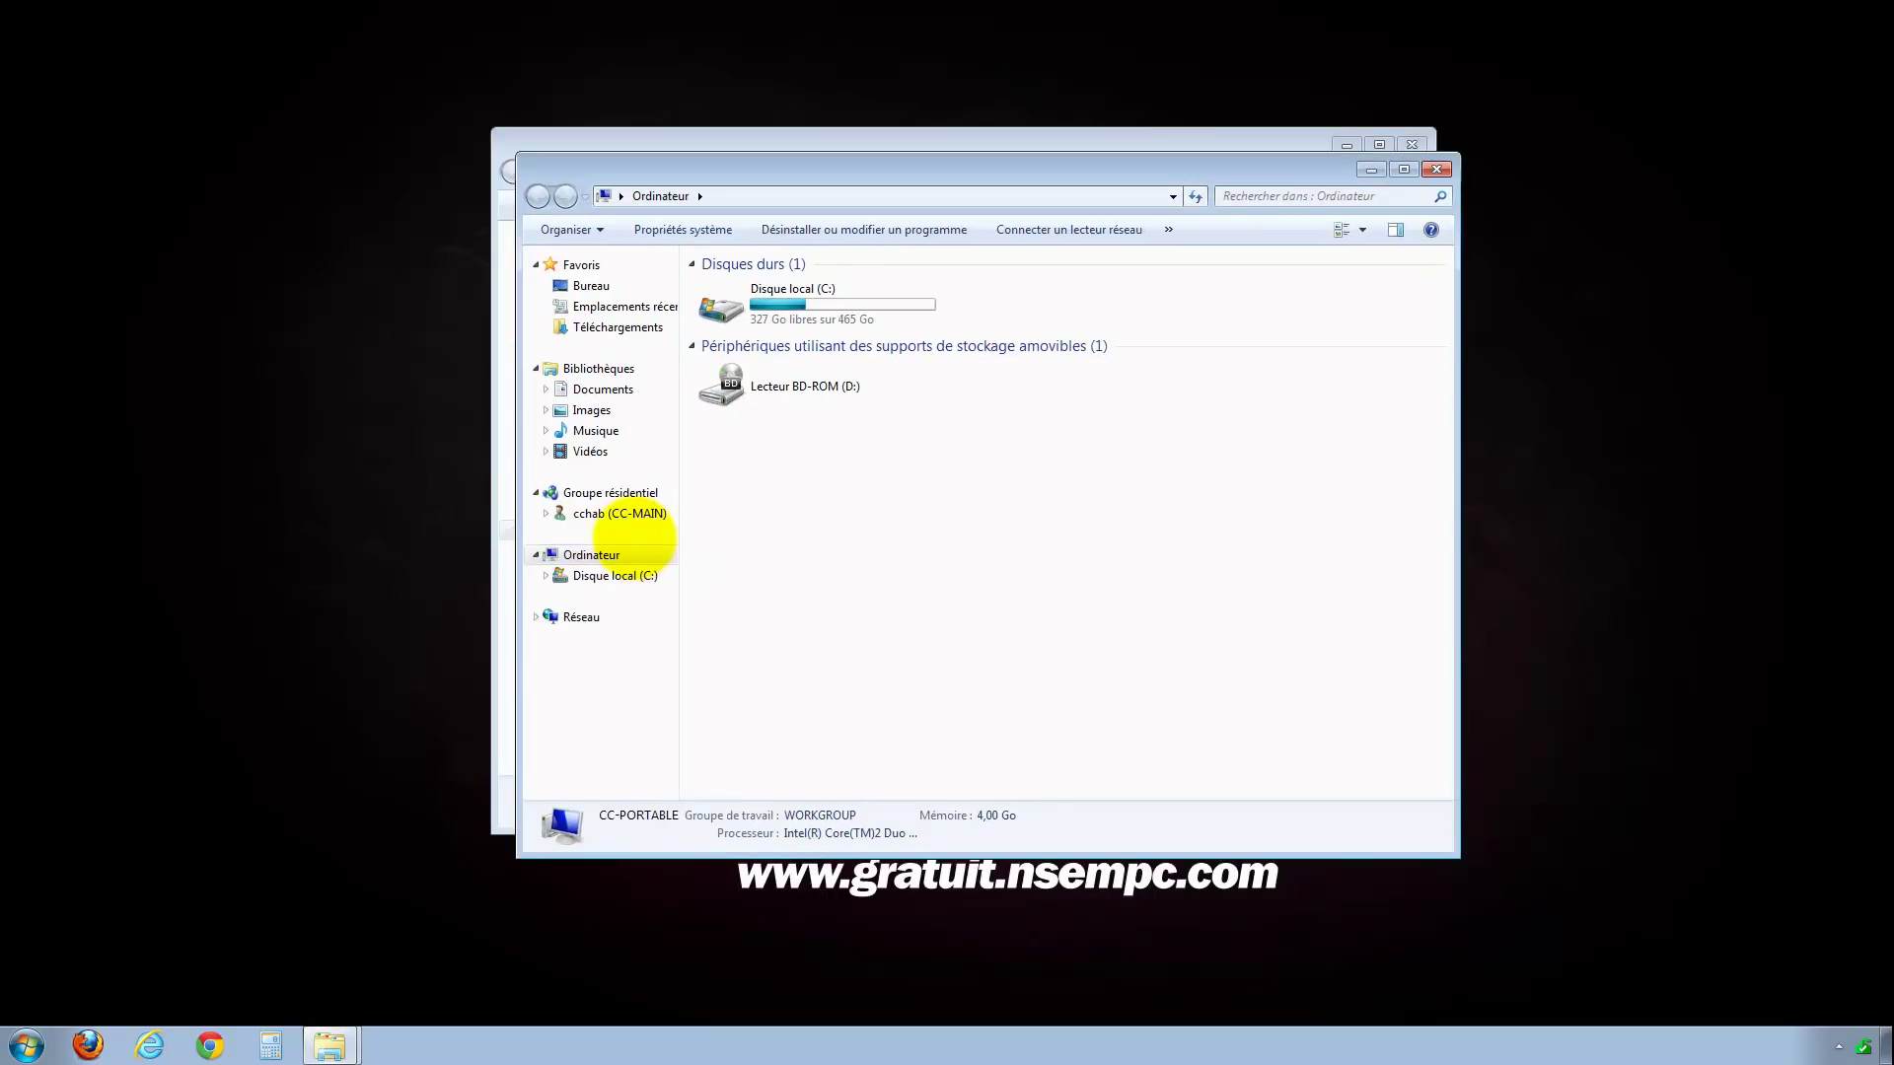
pyautogui.press('super+Left')
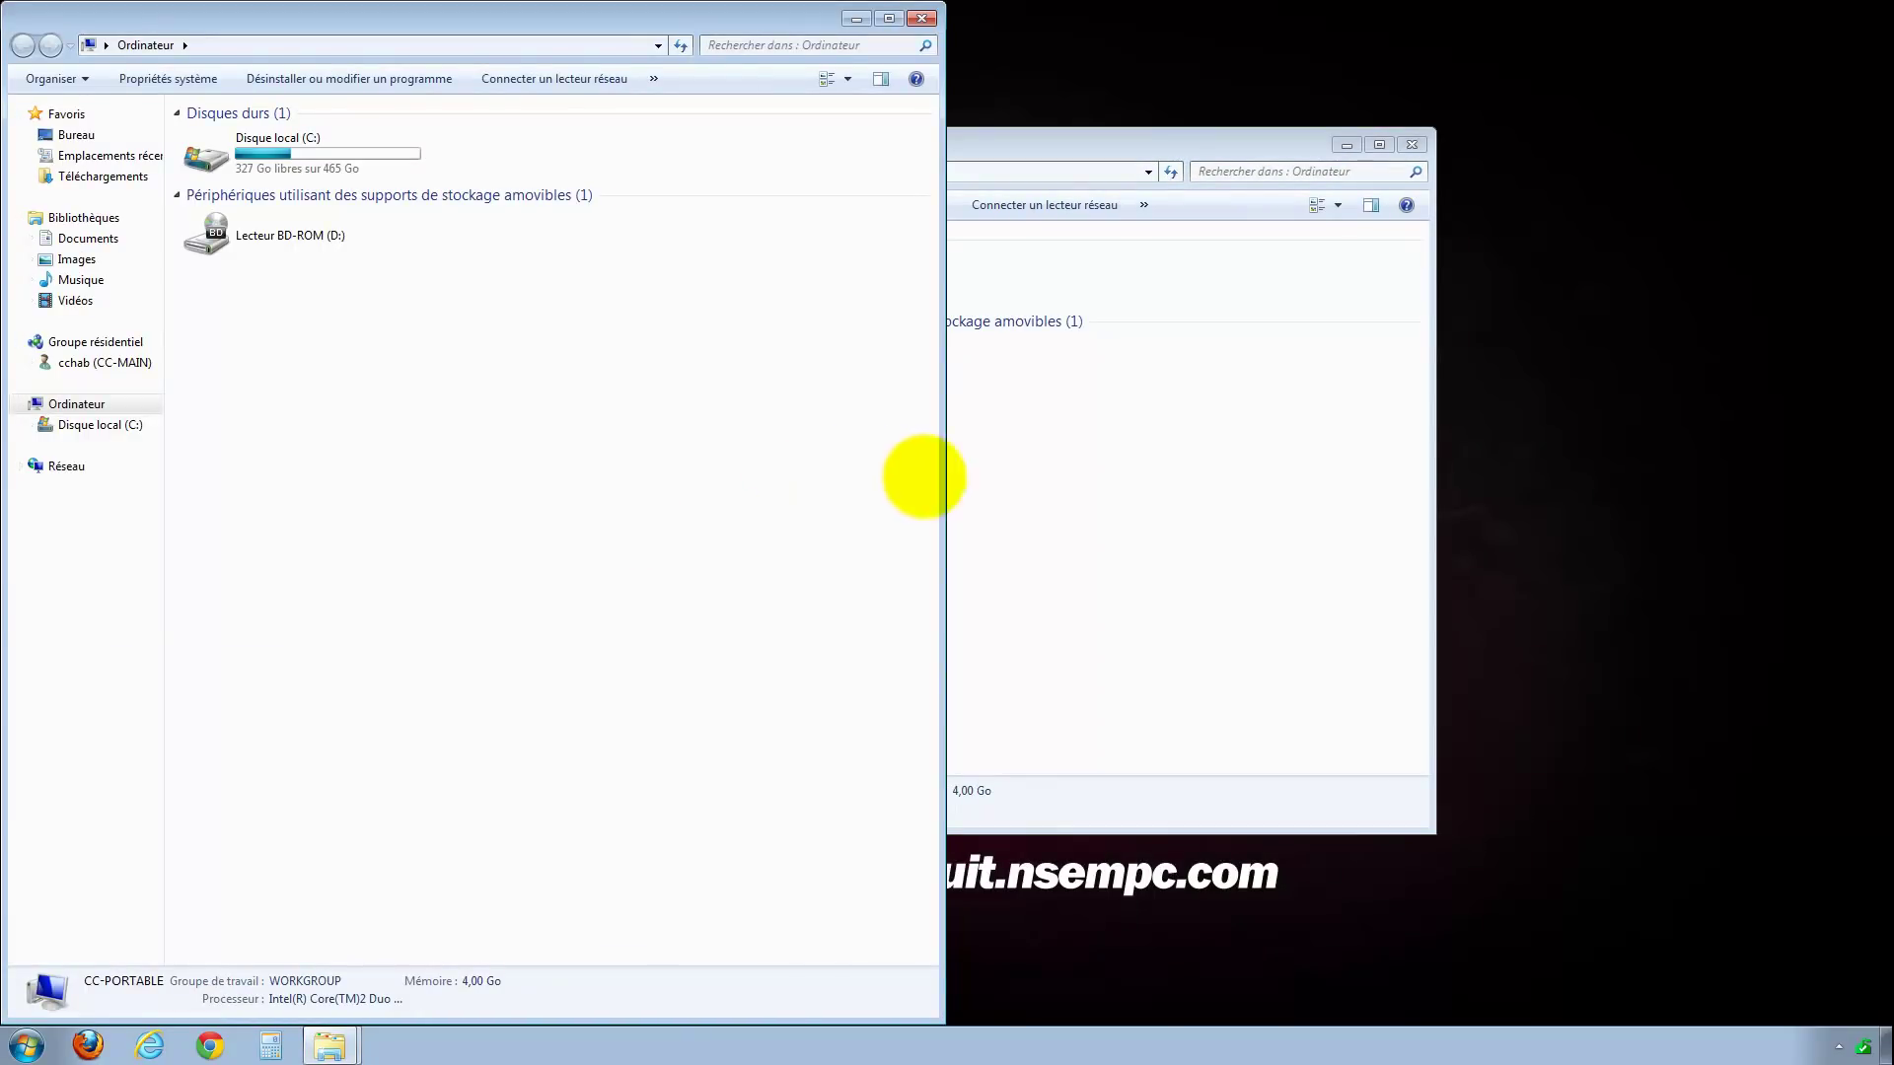
pyautogui.click(1047, 553)
pyautogui.press('super+Right')
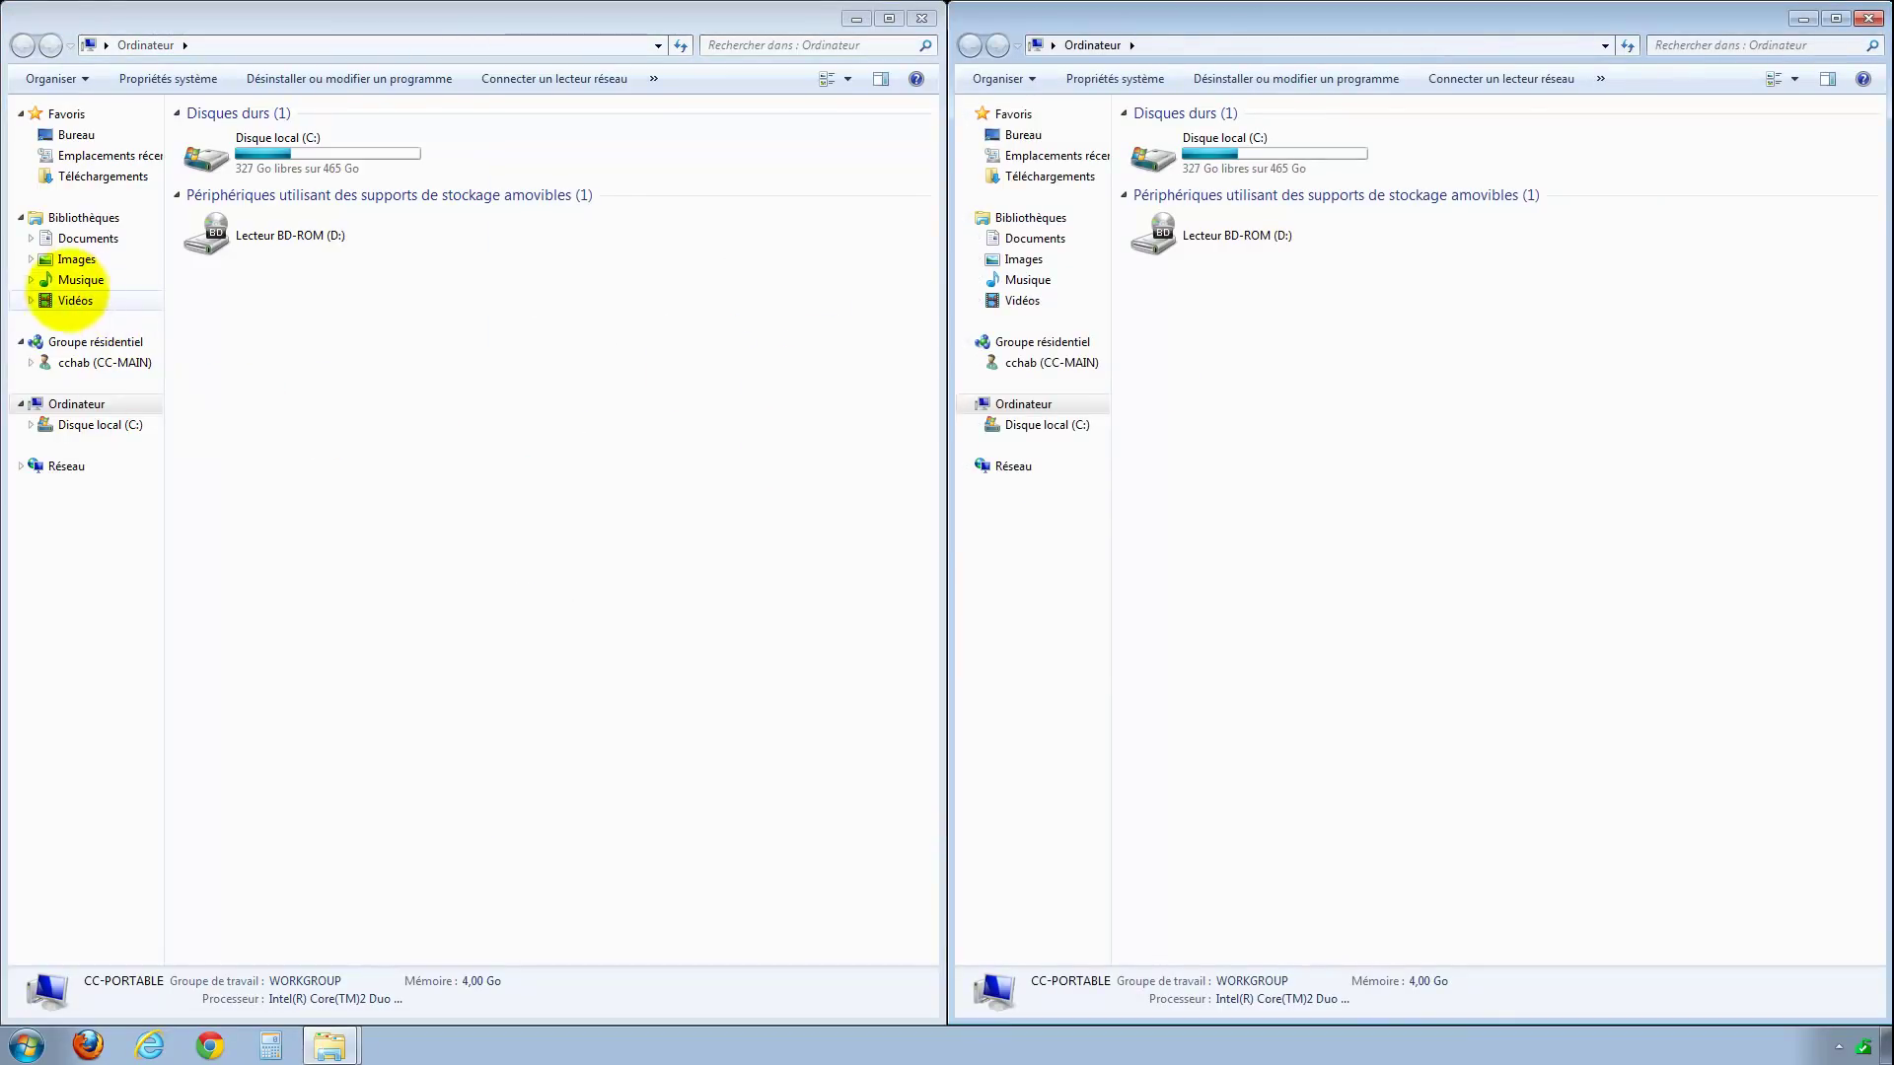
# Show the Images library in the right-hand window and the 2012 folder of Images in the left-hand one
pyautogui.click(1026, 259)
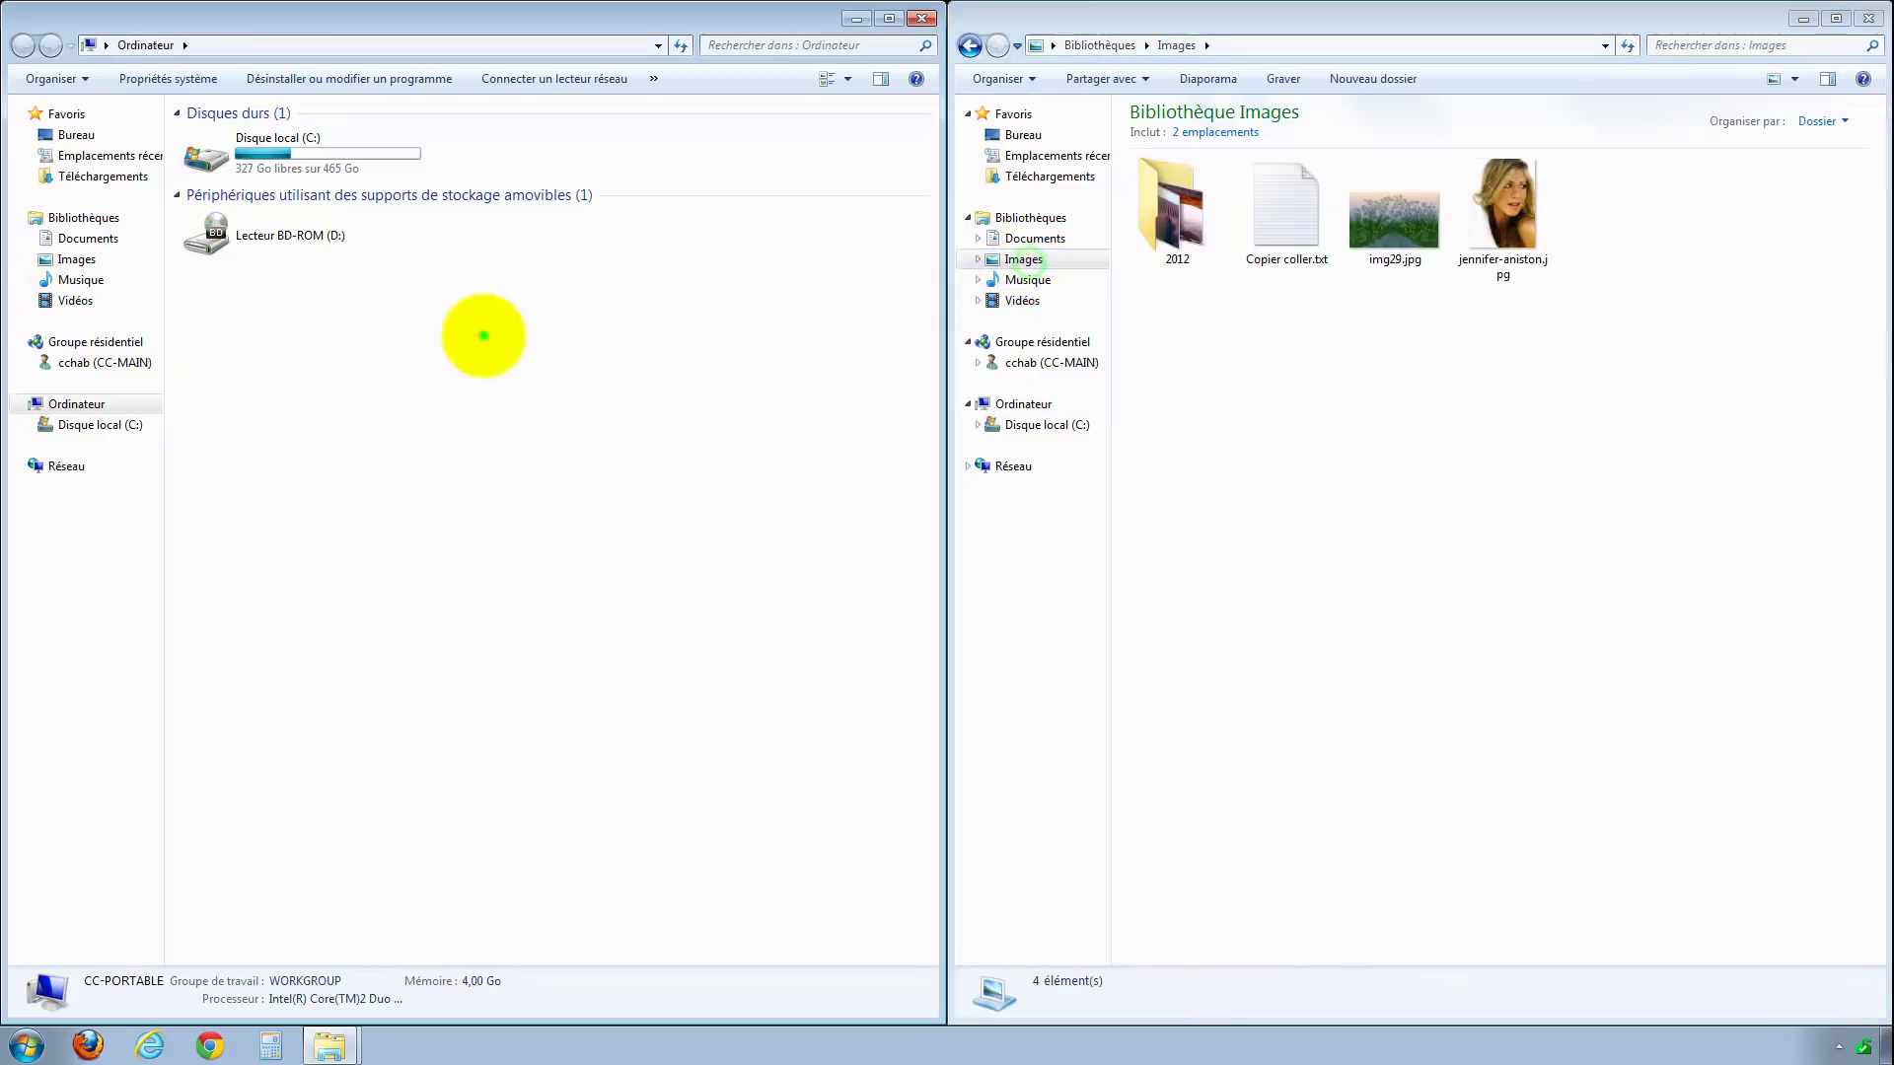
pyautogui.click(483, 336)
pyautogui.click(264, 143)
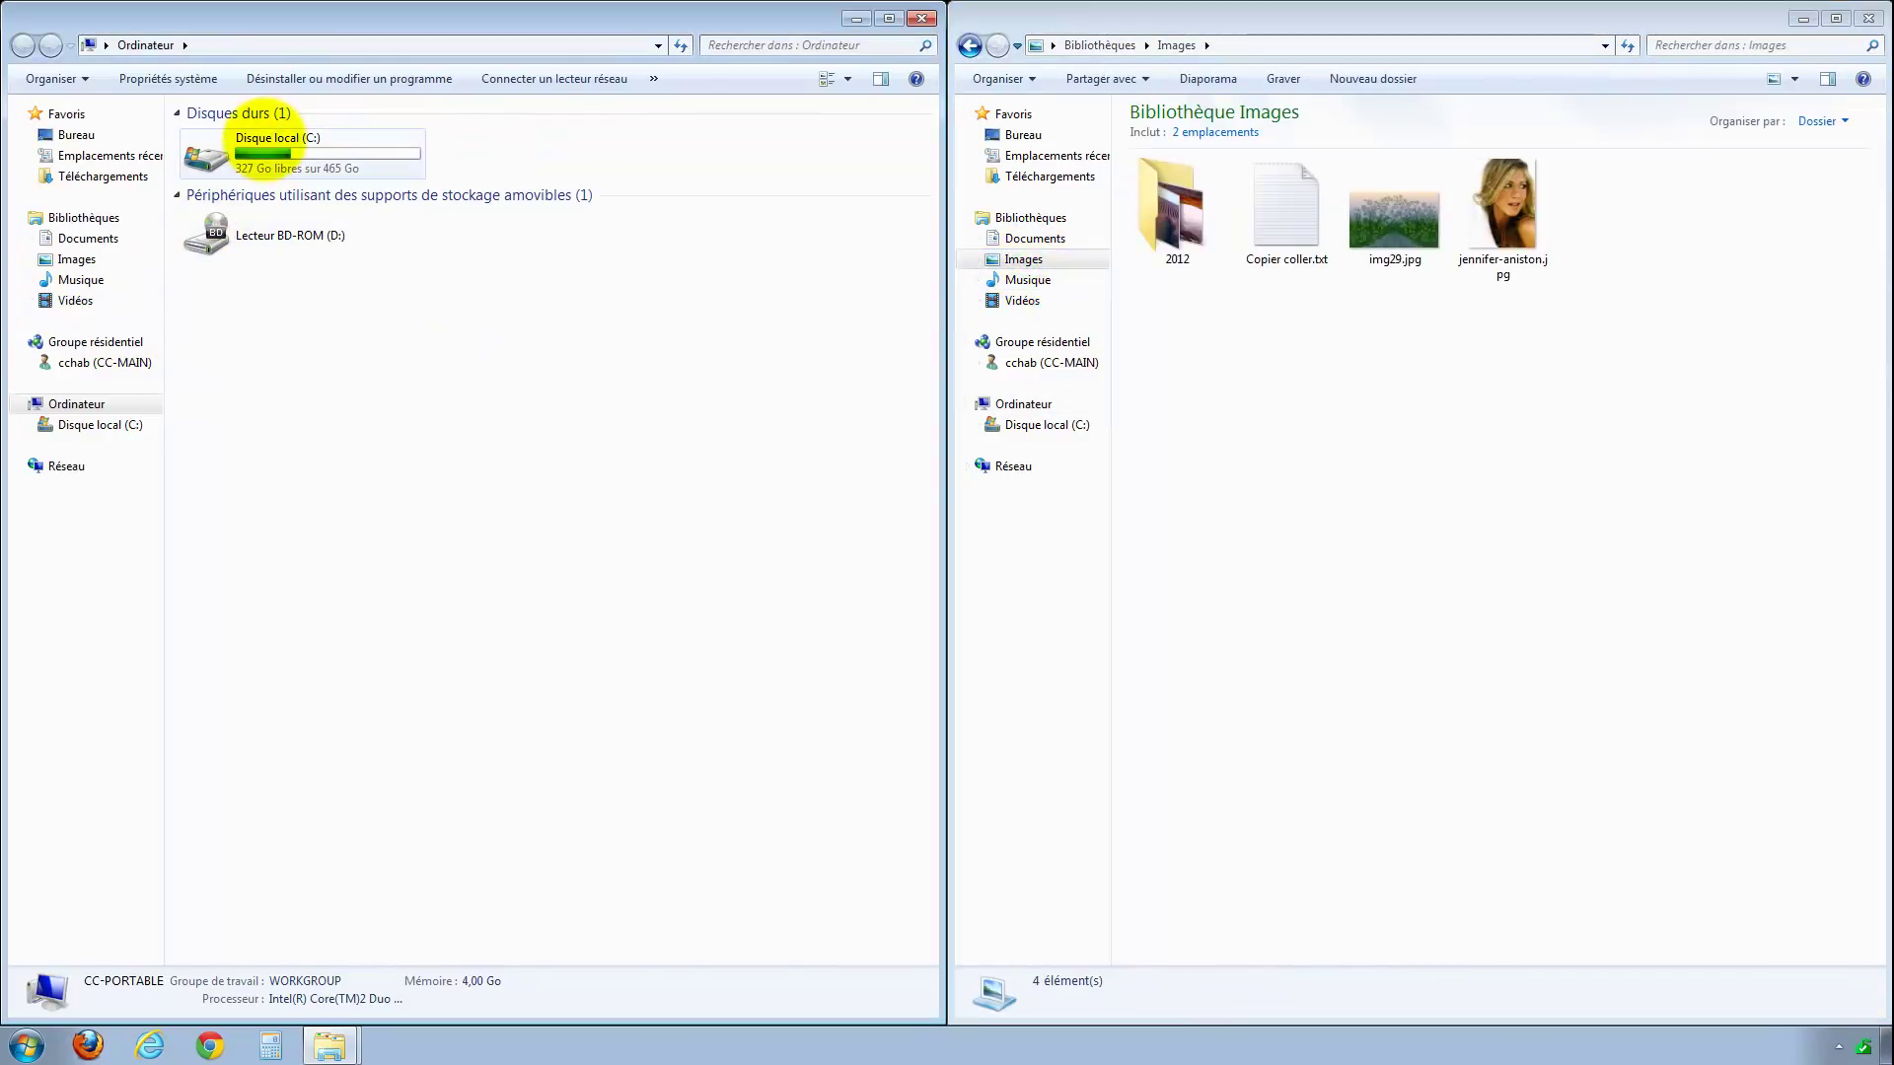
pyautogui.doubleClick(264, 143)
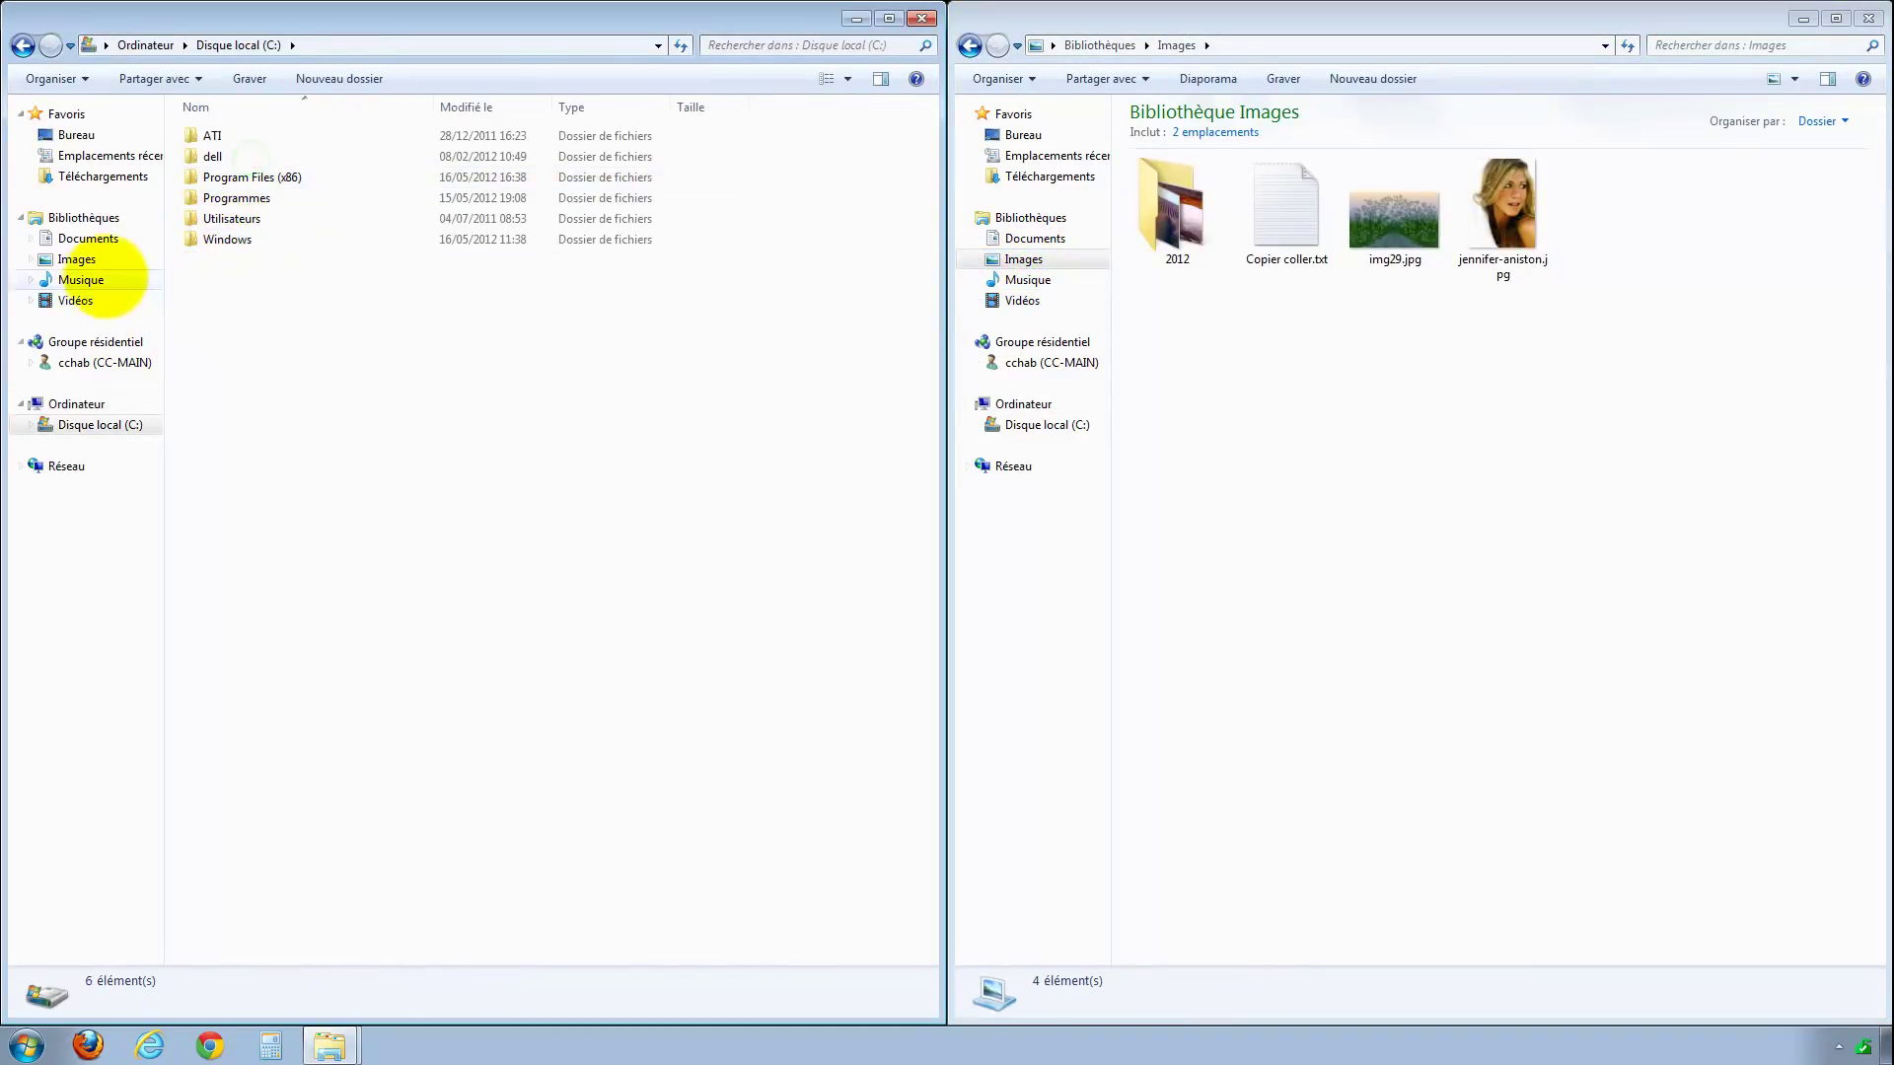
pyautogui.click(77, 259)
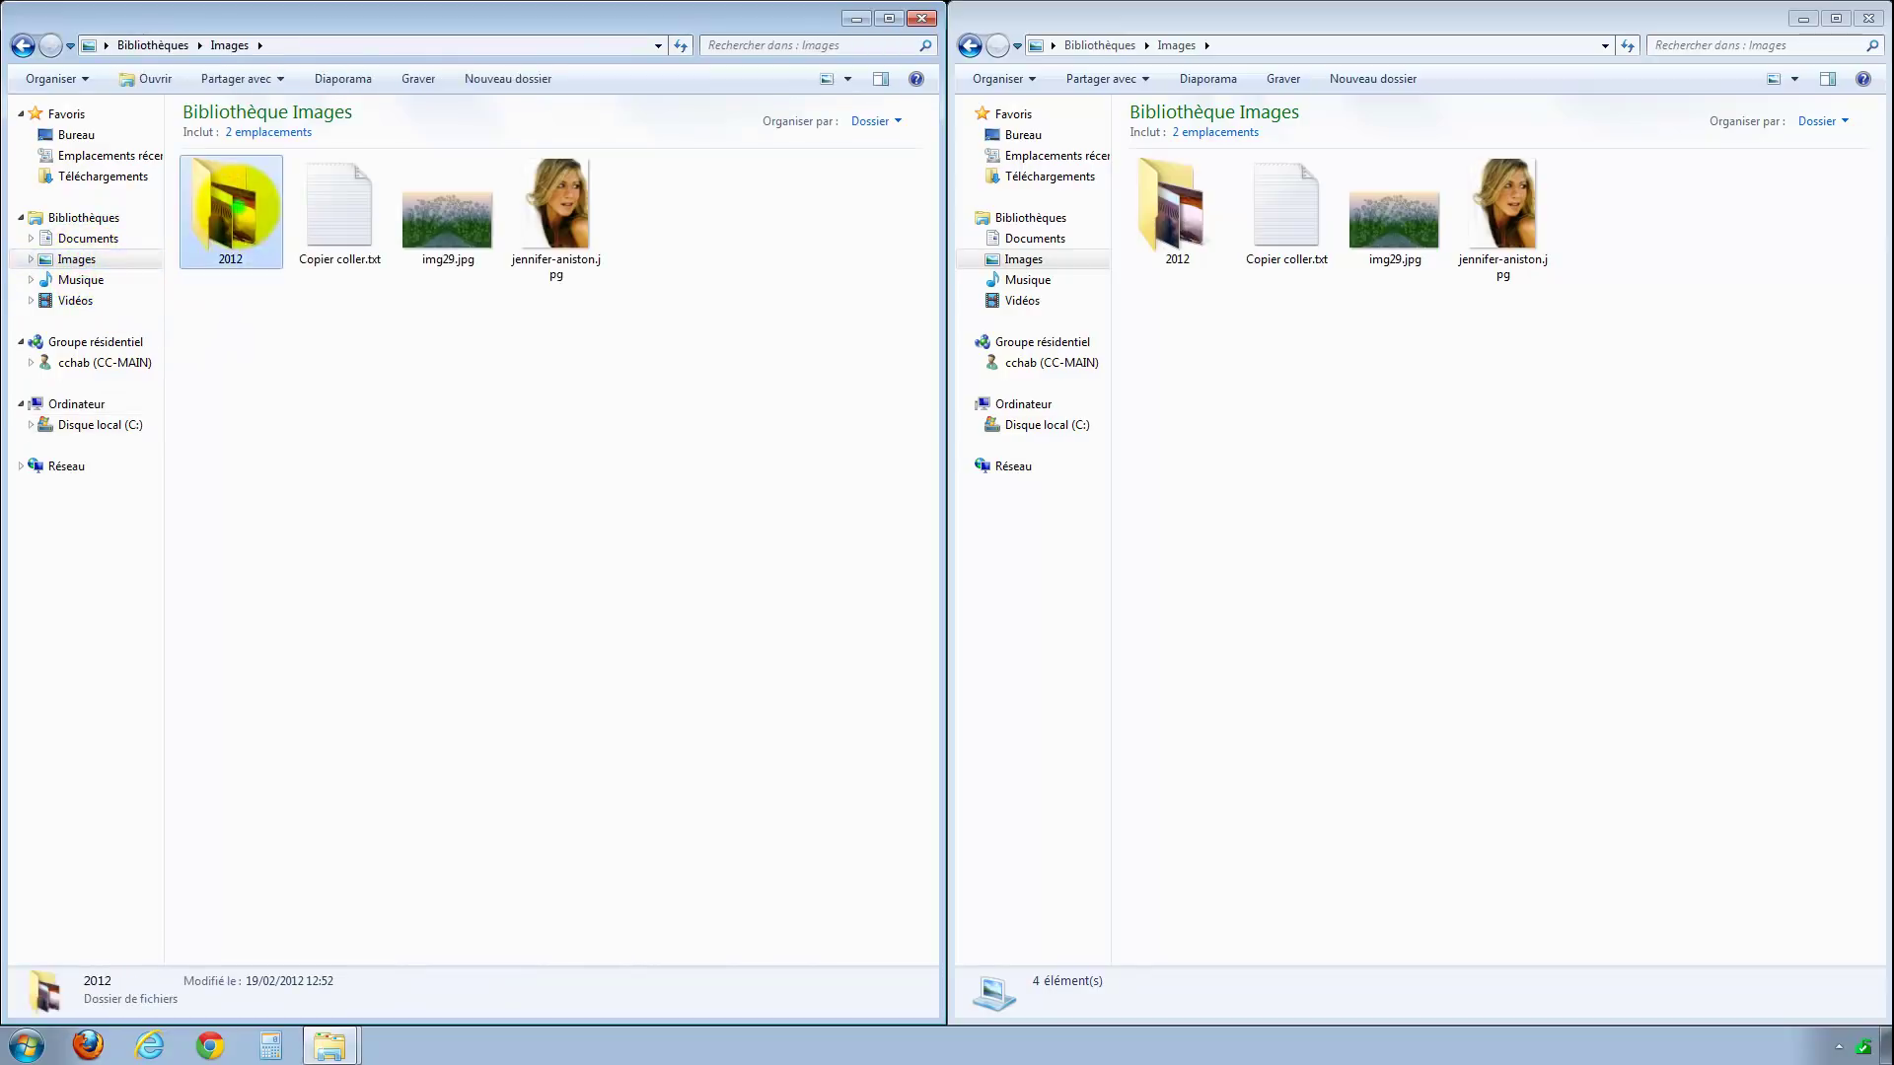
pyautogui.doubleClick(227, 212)
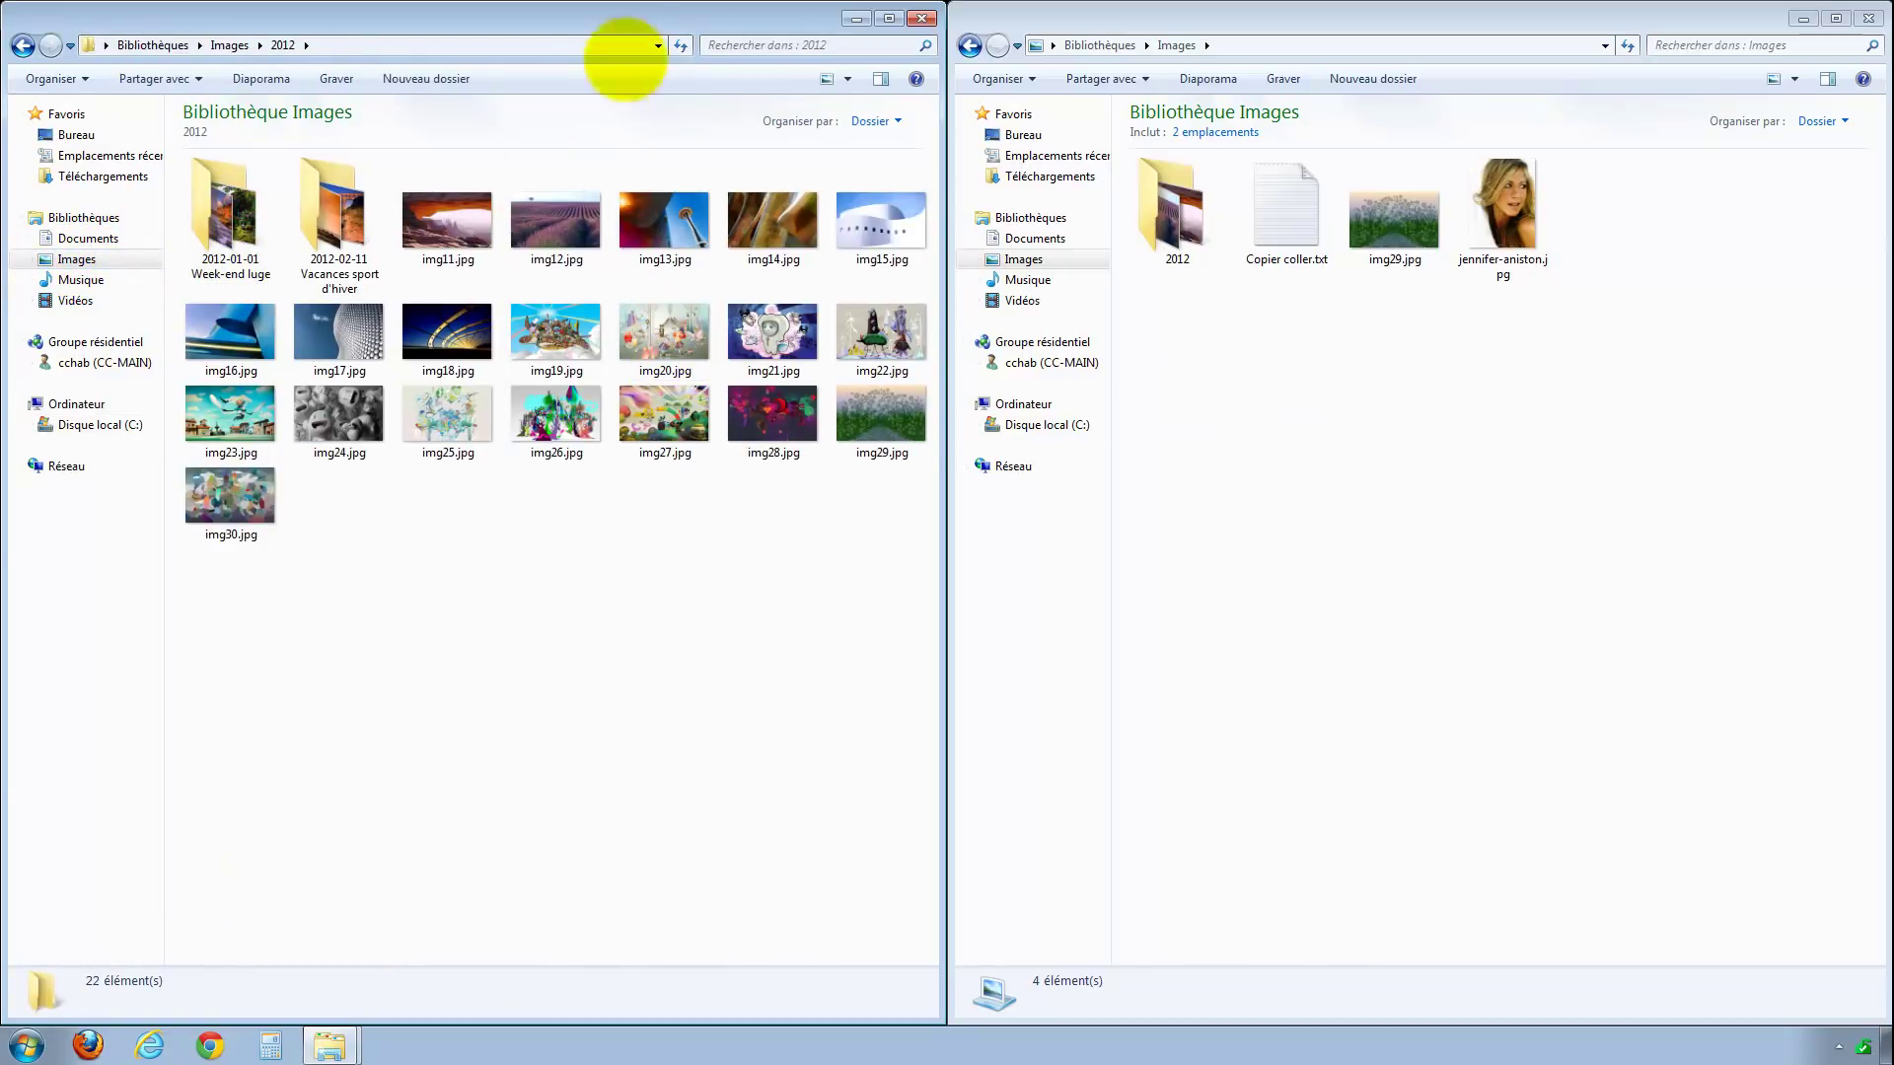
# Unsnap the window showing the 2012 folder, and close both Explorer windows
pyautogui.moveTo(641, 15); pyautogui.dragTo(702, 54)
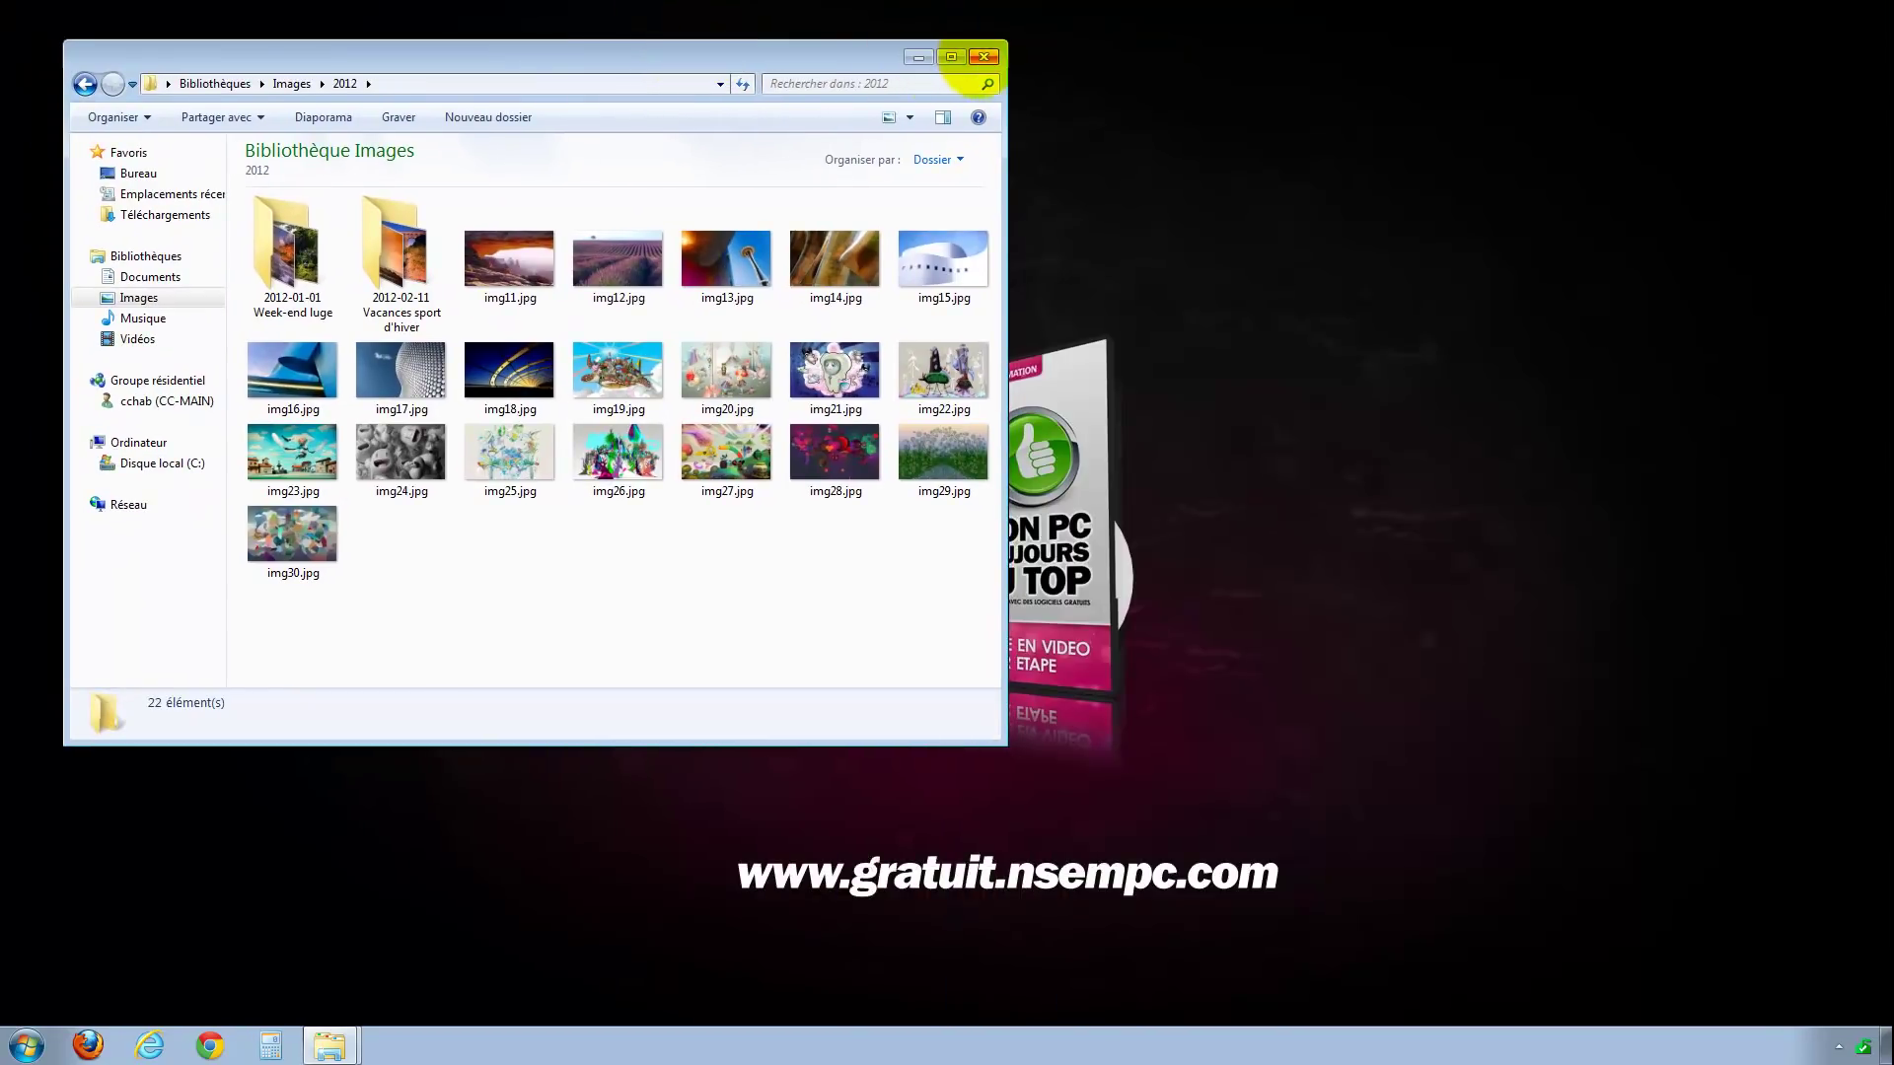
pyautogui.click(980, 52)
pyautogui.click(333, 1046)
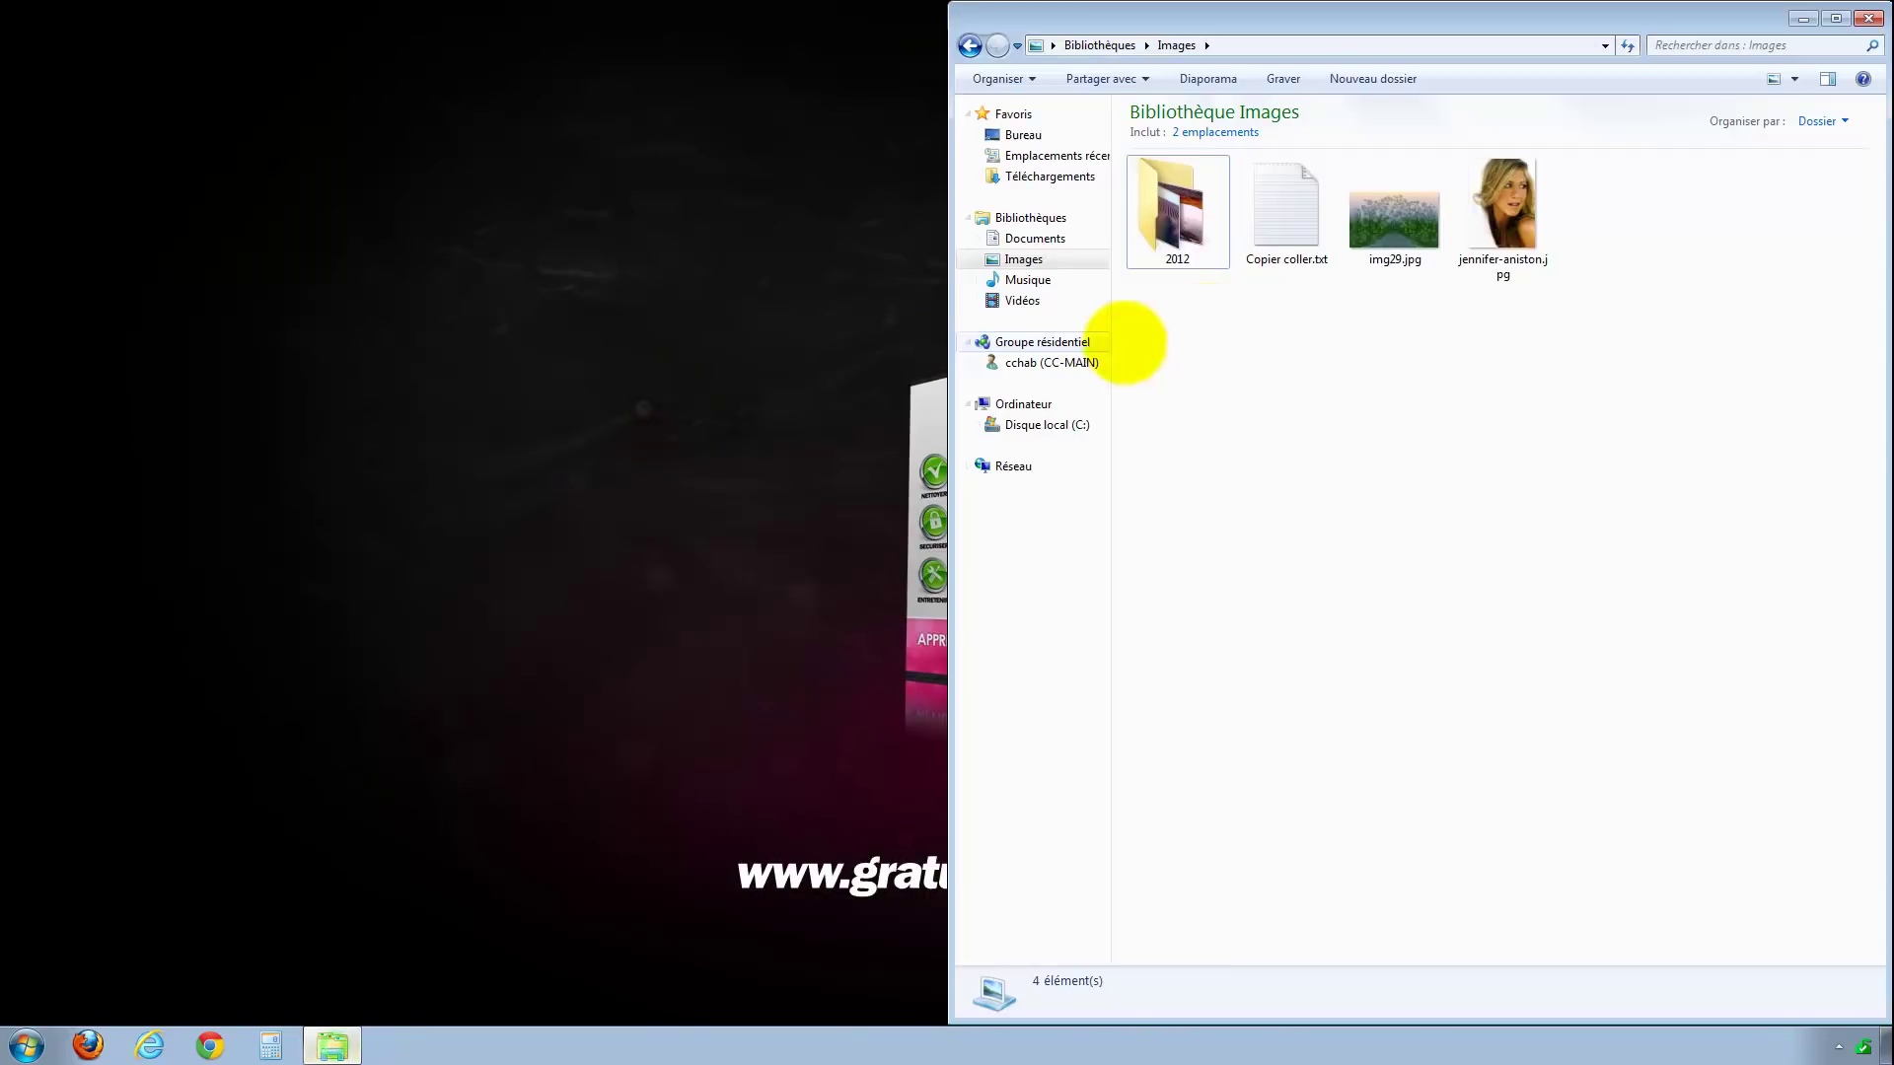
pyautogui.click(1866, 20)
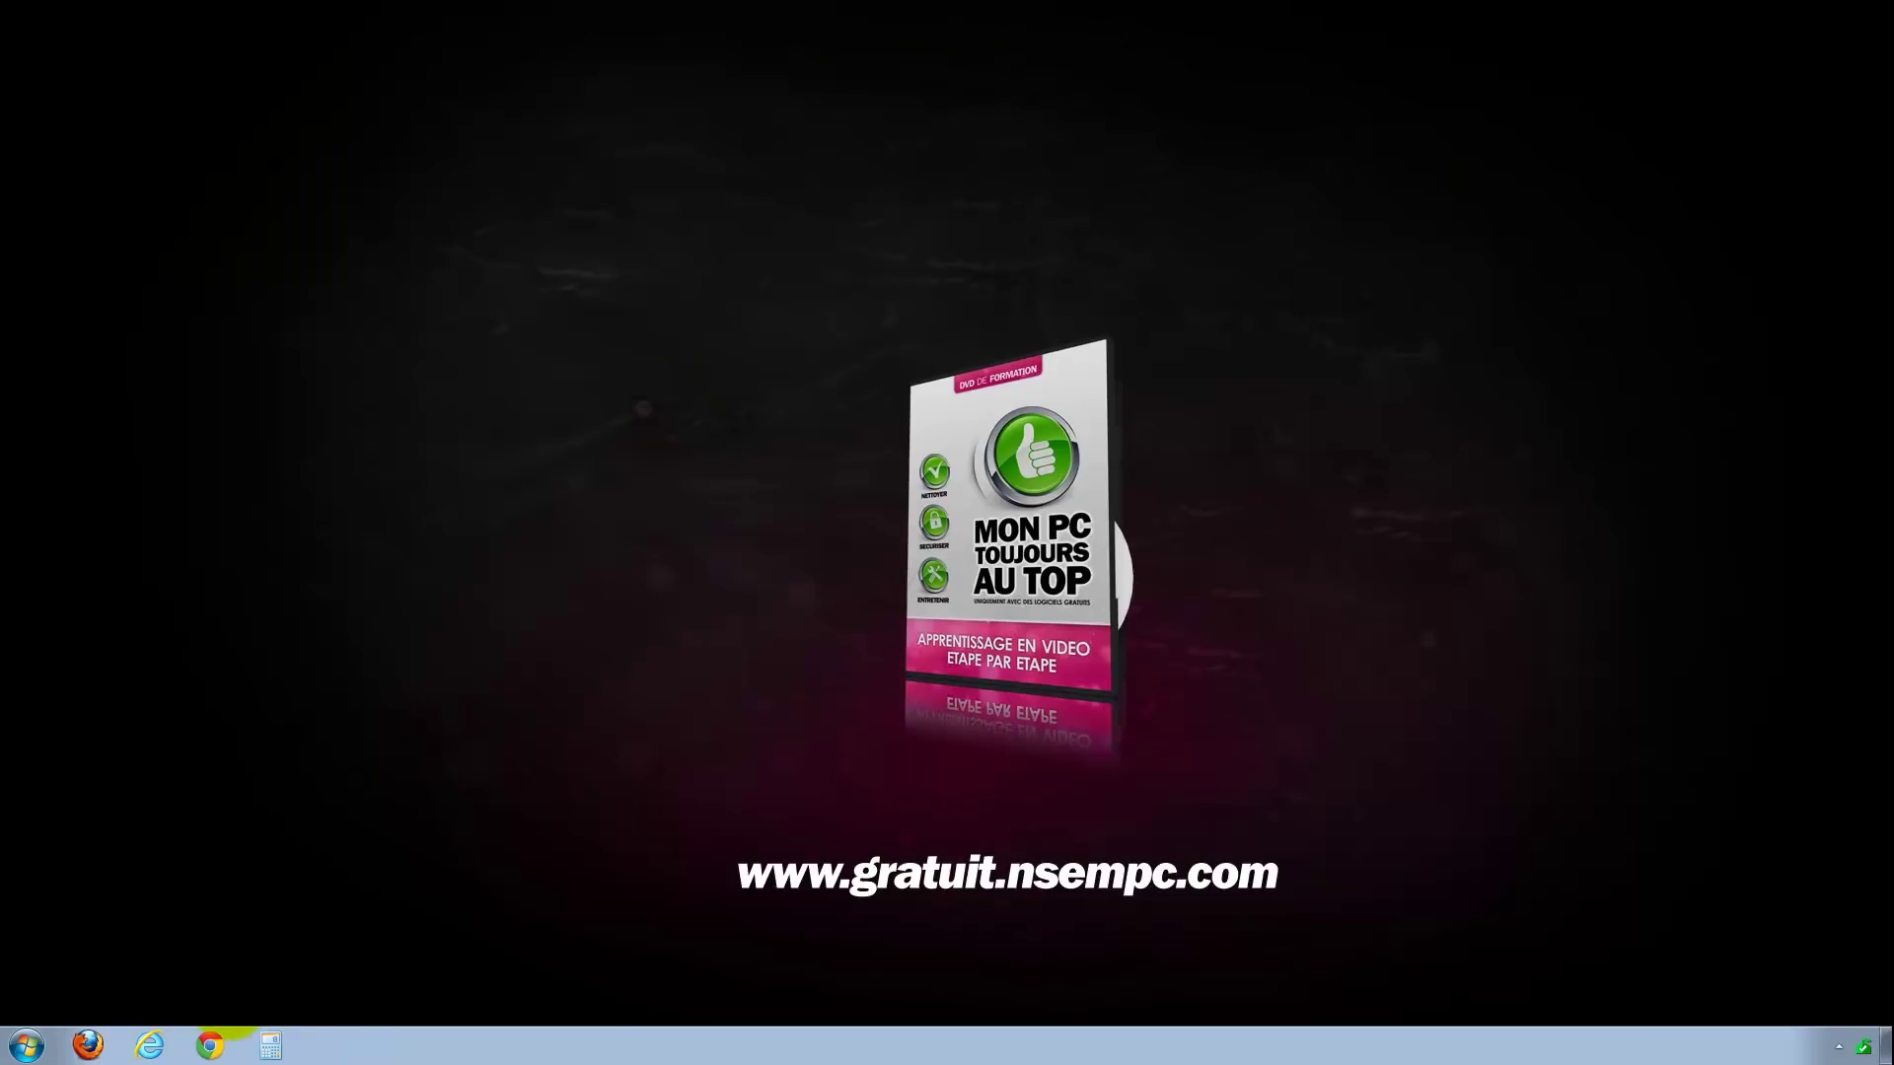
pyautogui.click(27, 1046)
pyautogui.click(27, 1045)
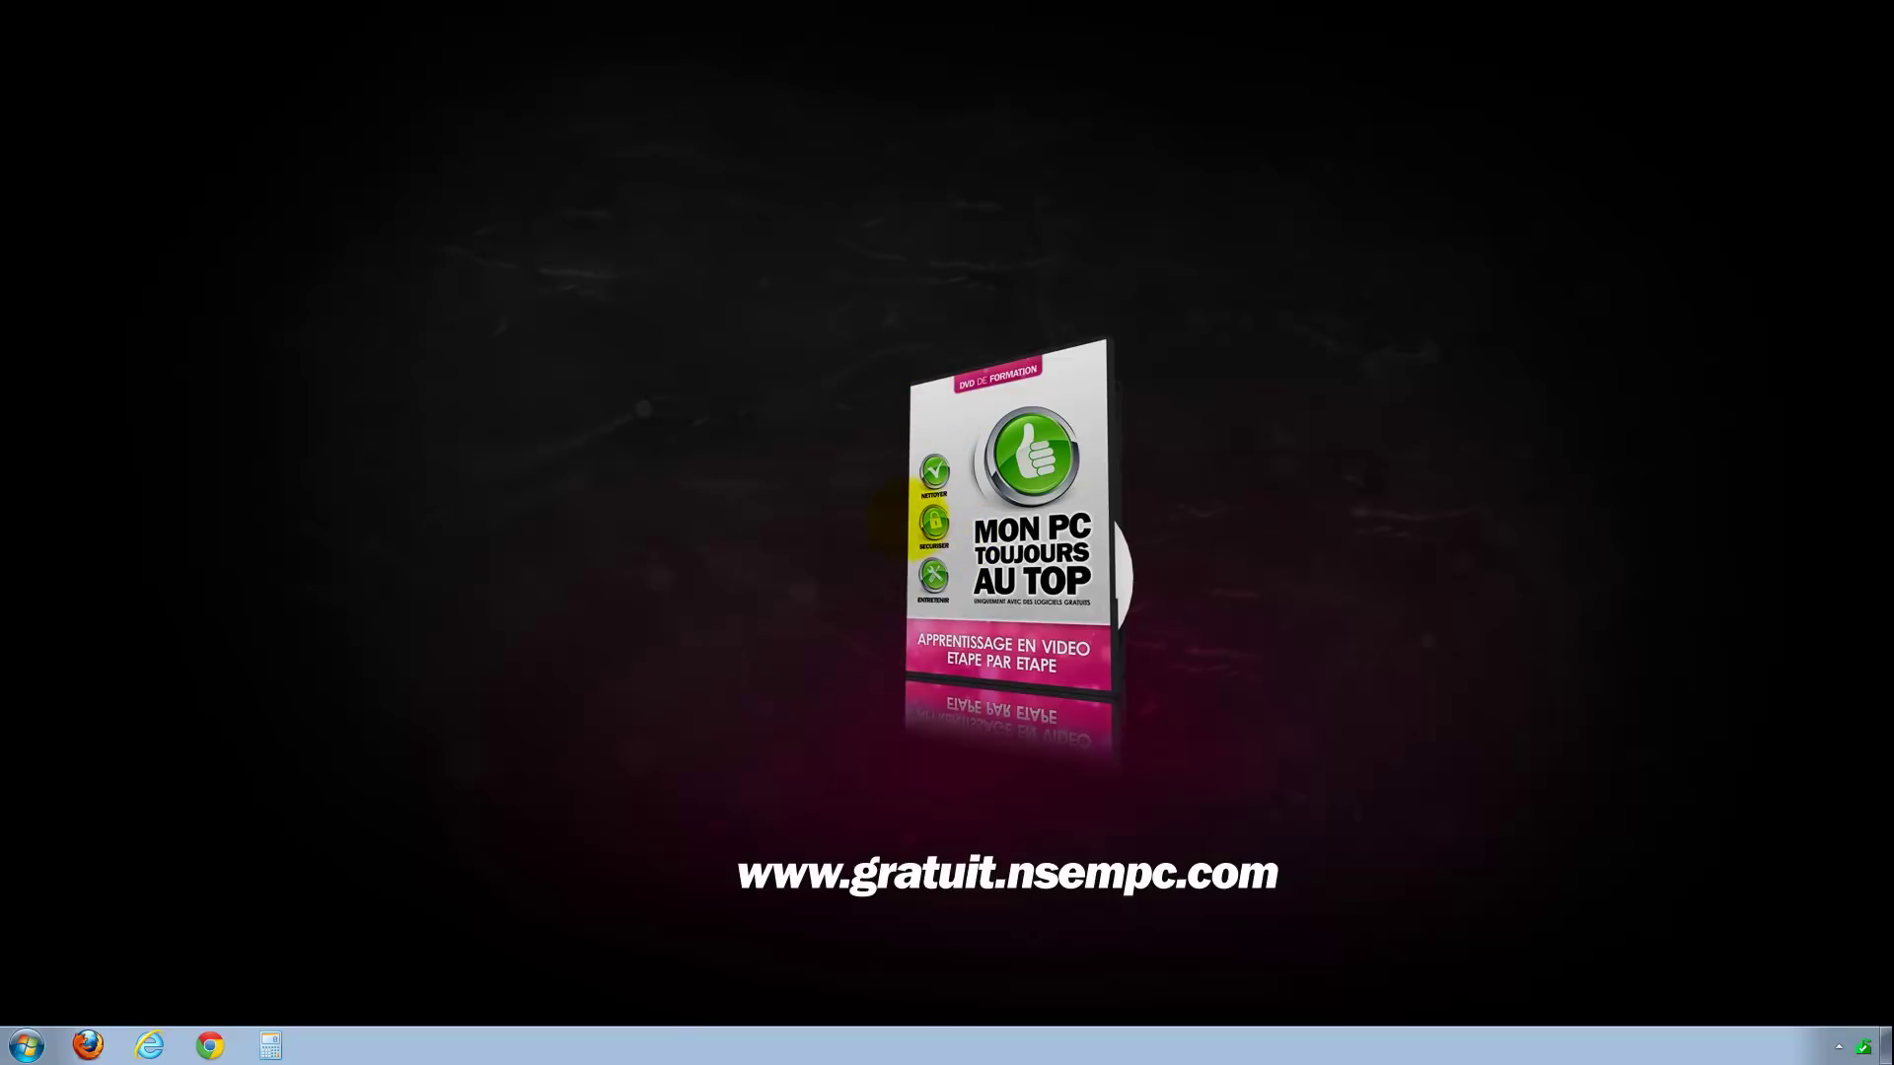
# Switch to Firefox and go to the web address gratuit.nsempc.com
pyautogui.click(87, 1044)
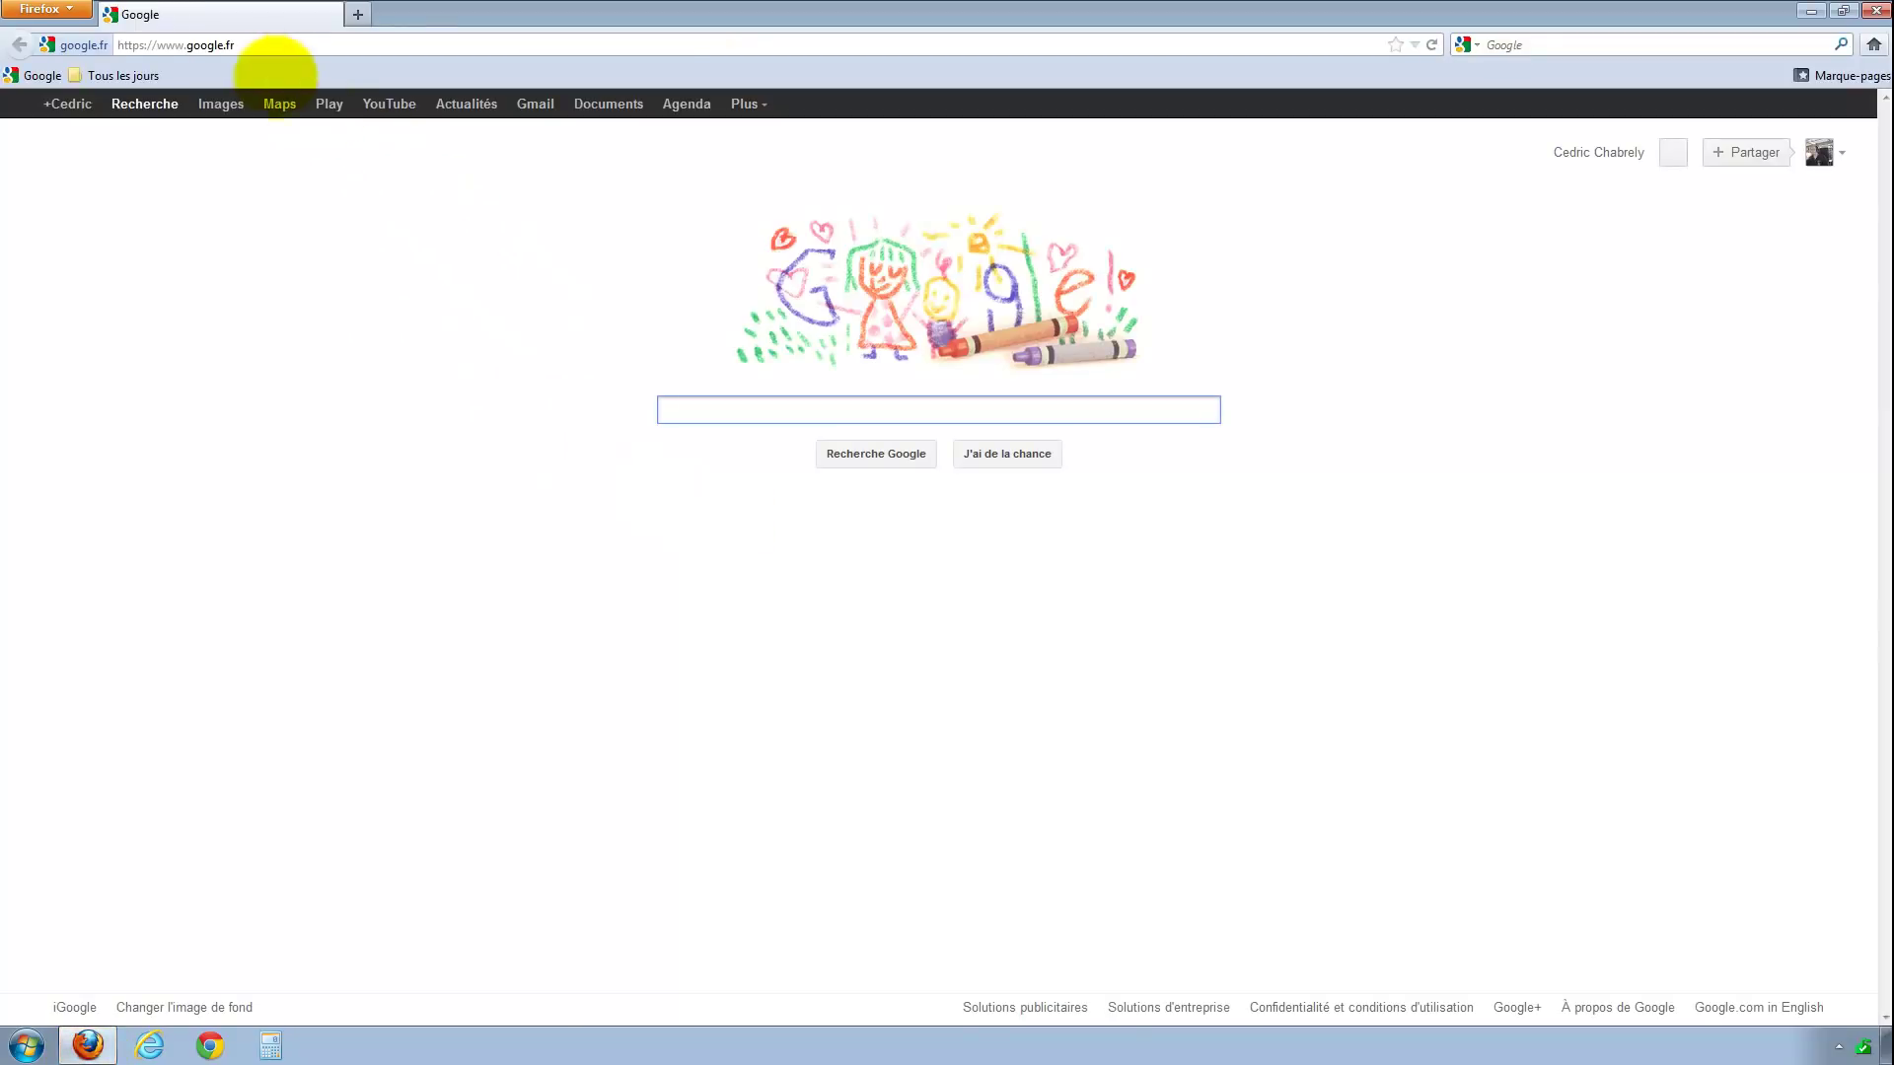
pyautogui.click(238, 45)
pyautogui.write('g')
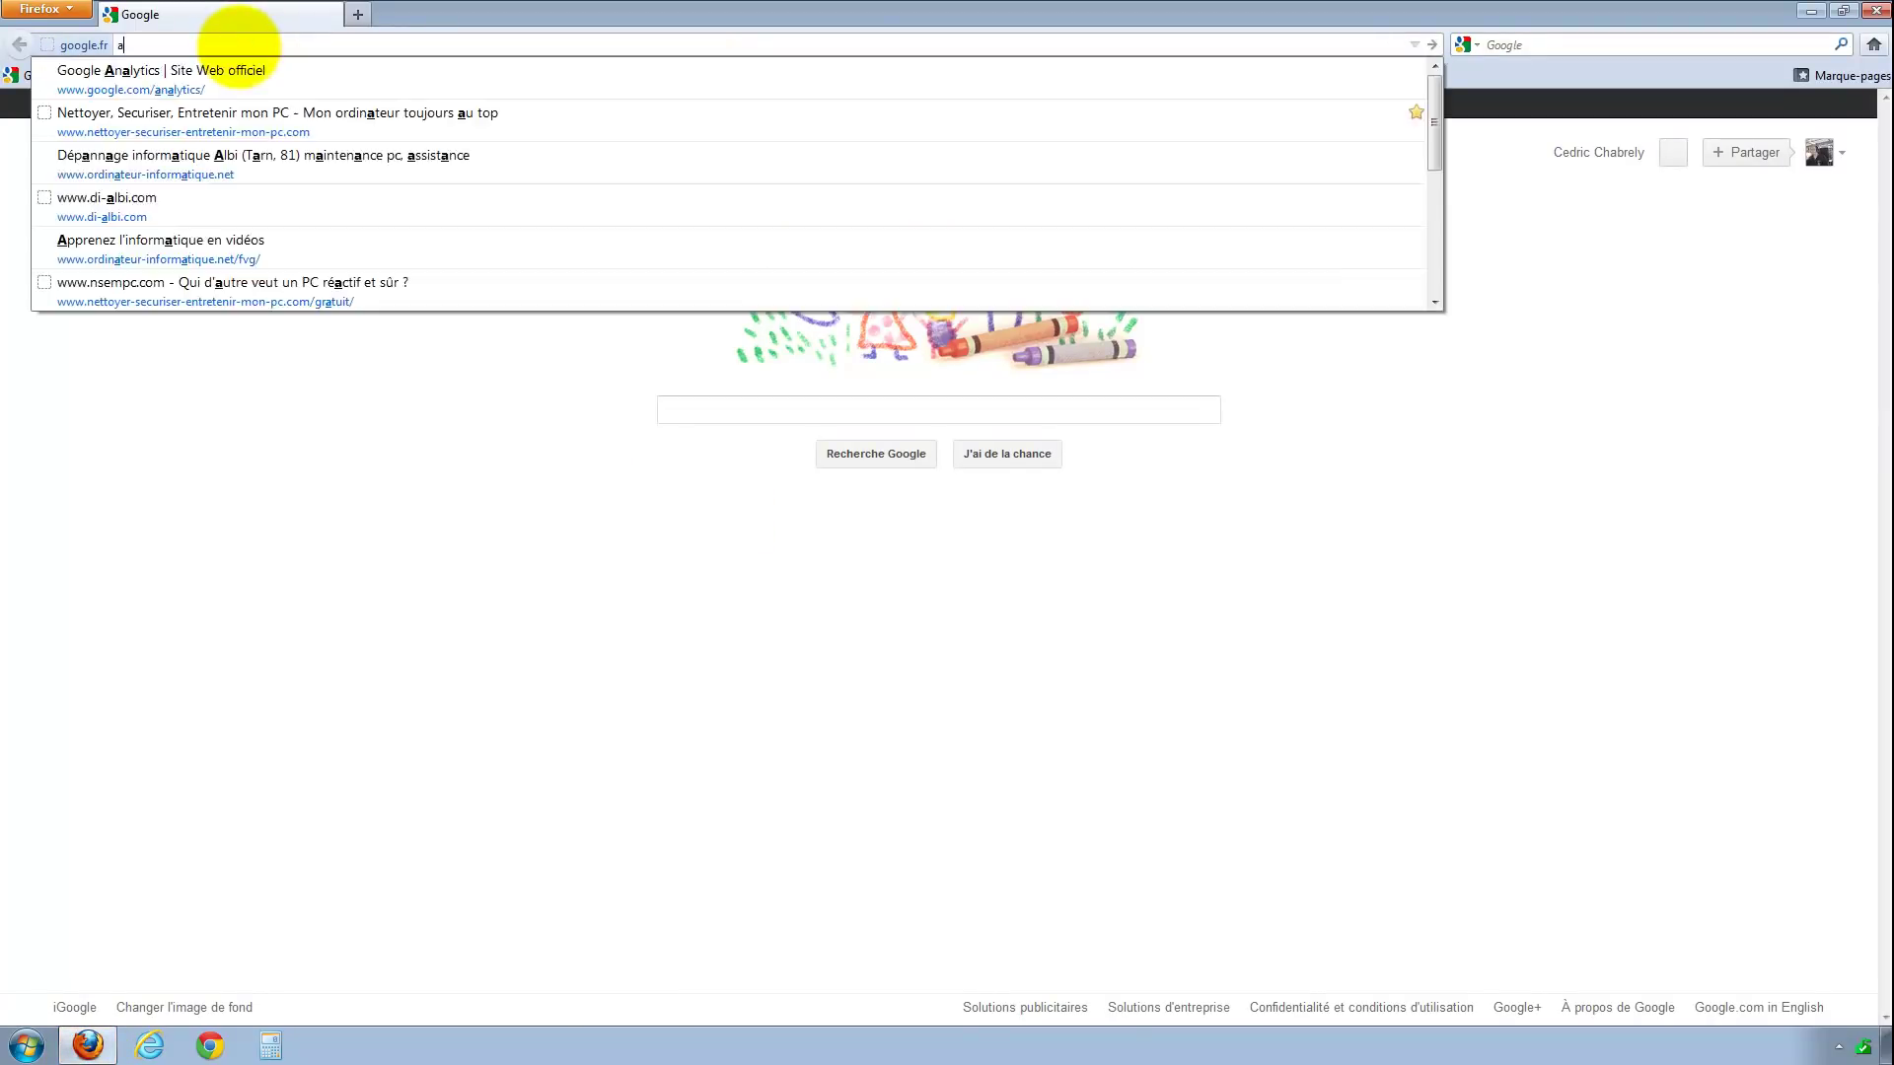
pyautogui.press('BackSpace')
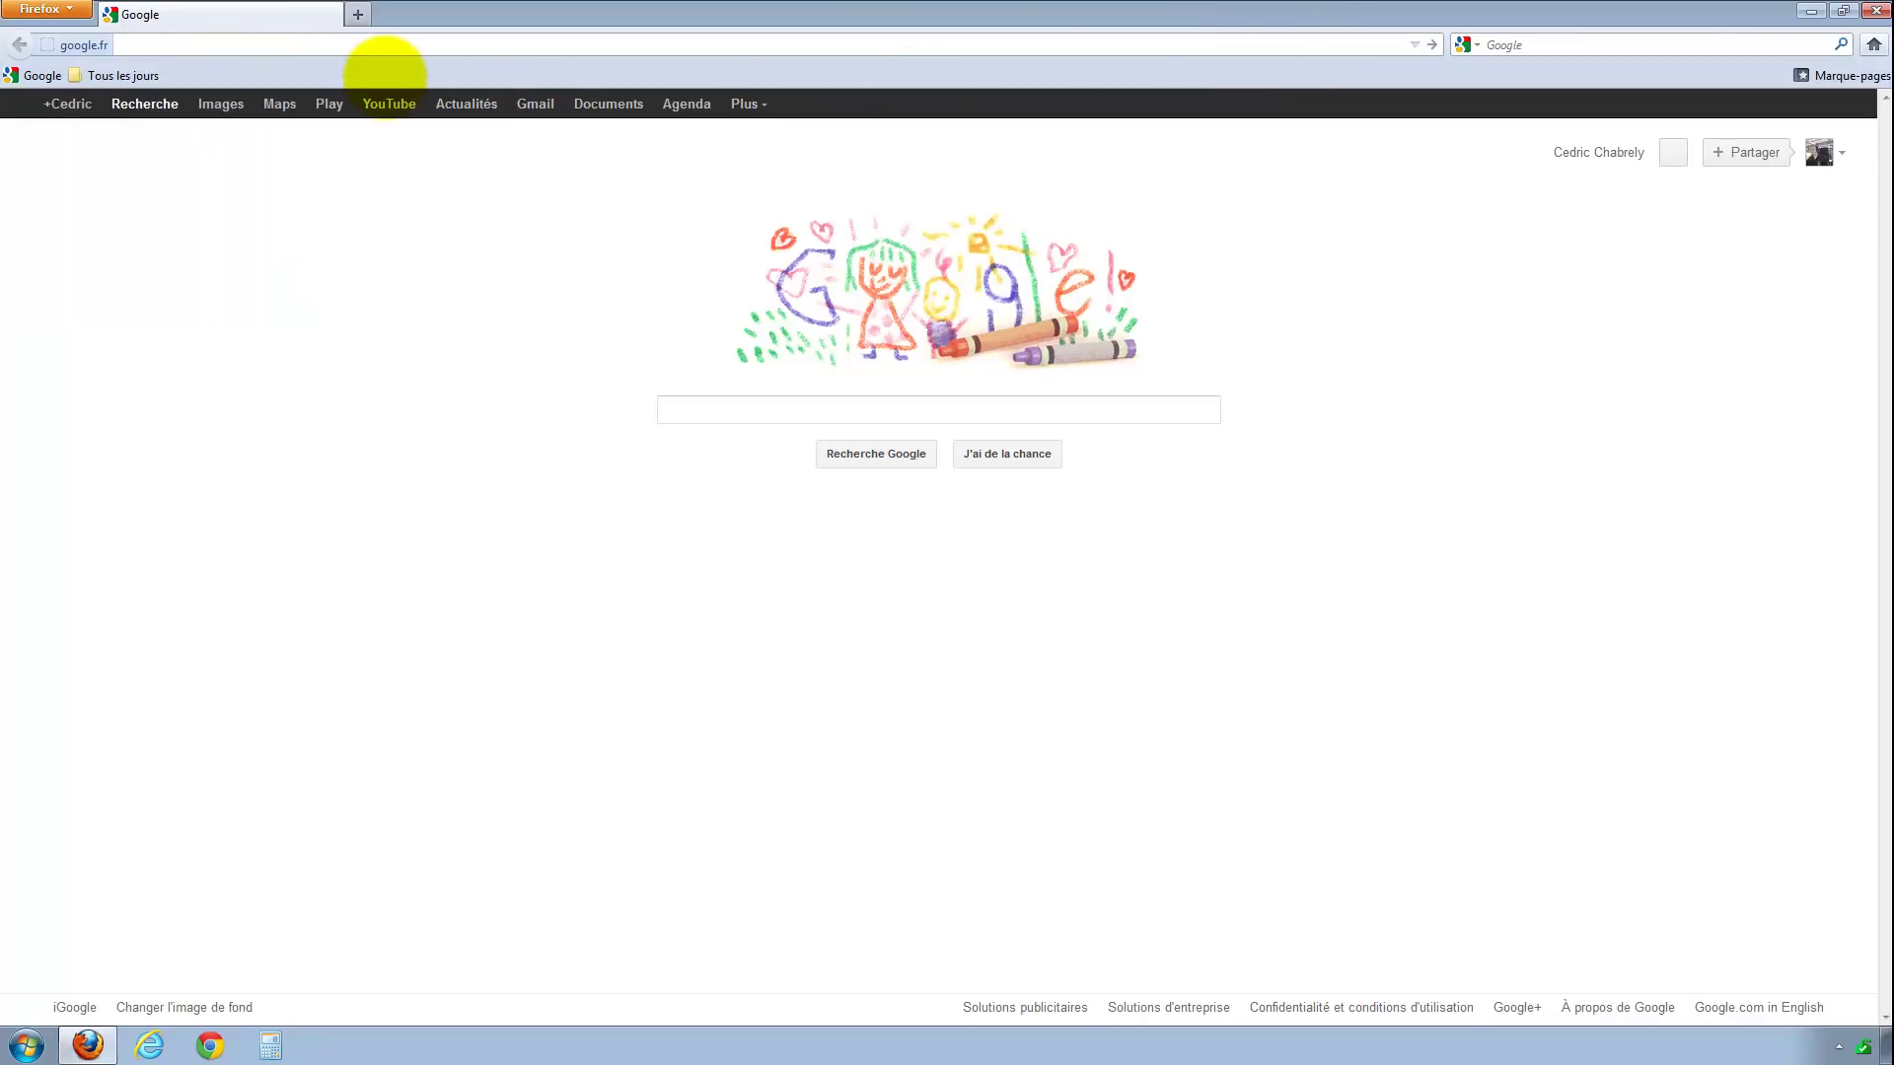
pyautogui.write('gra')
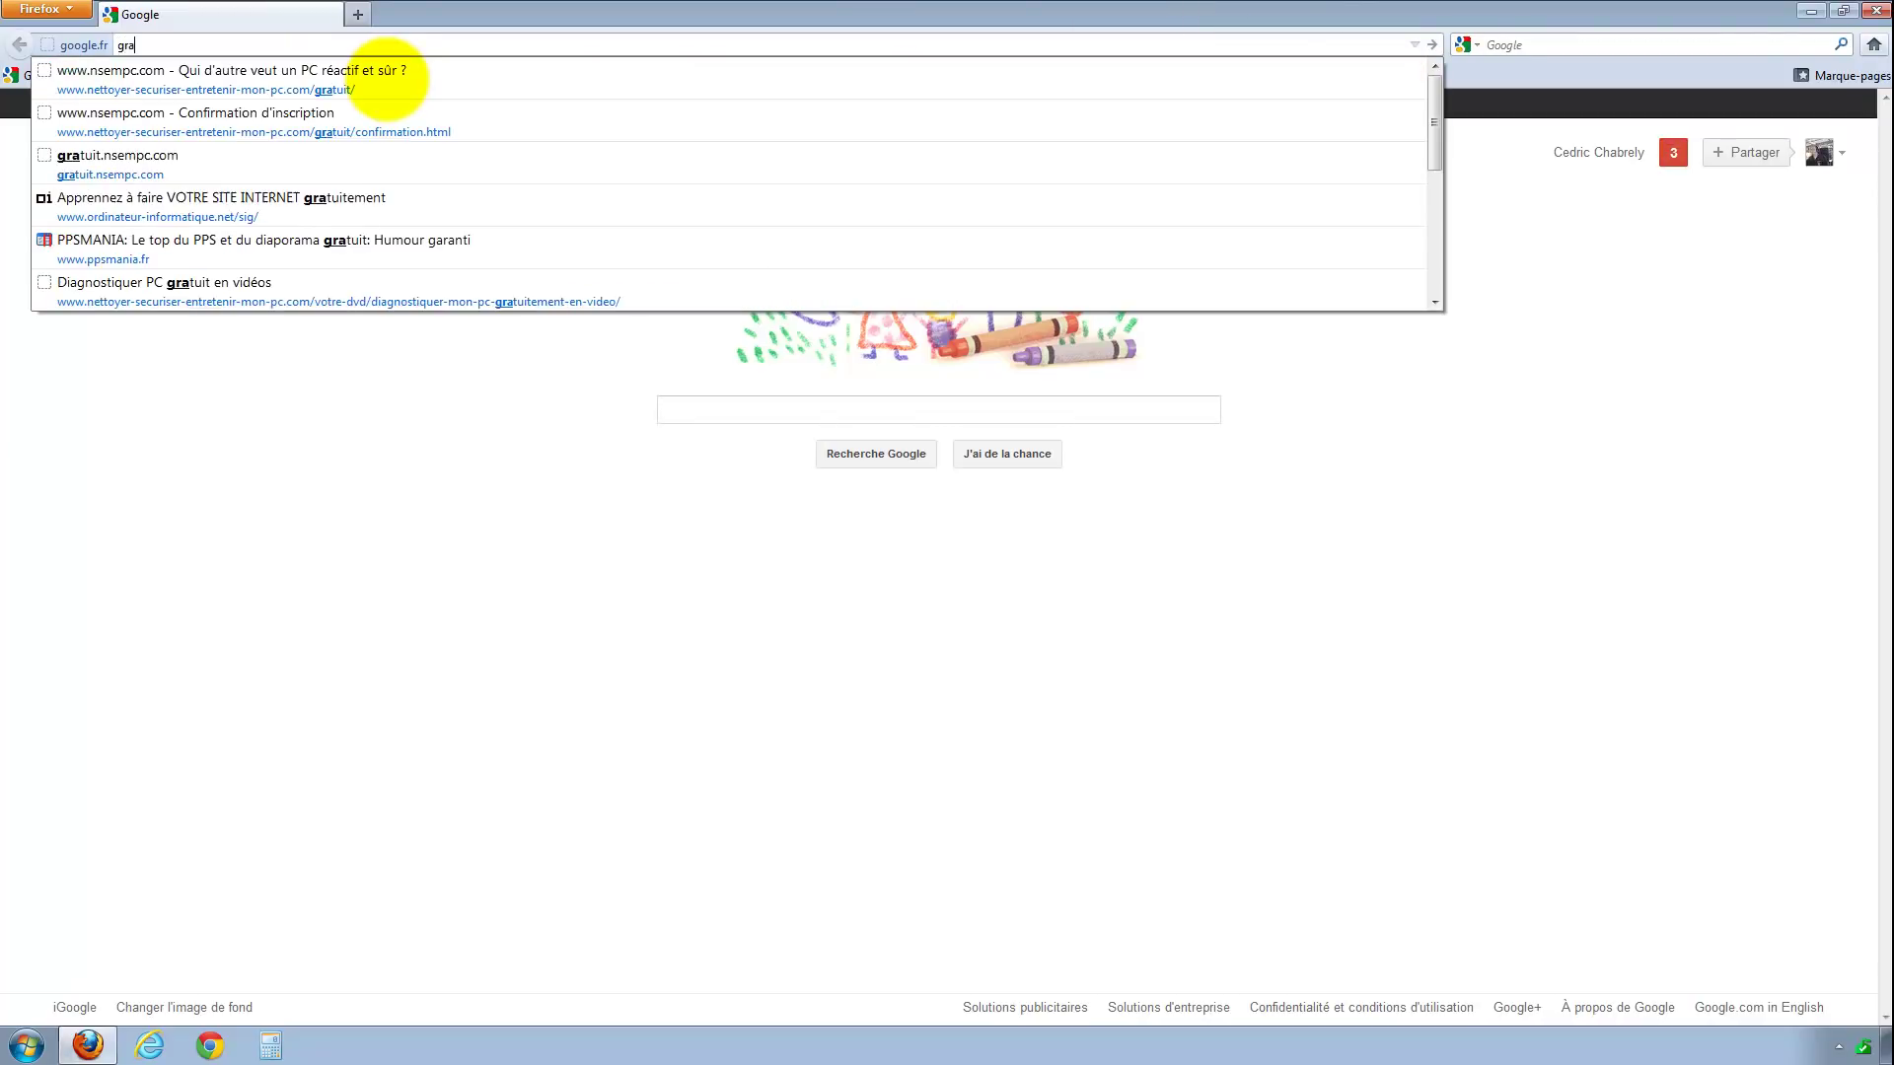
pyautogui.write('tuit.nse')
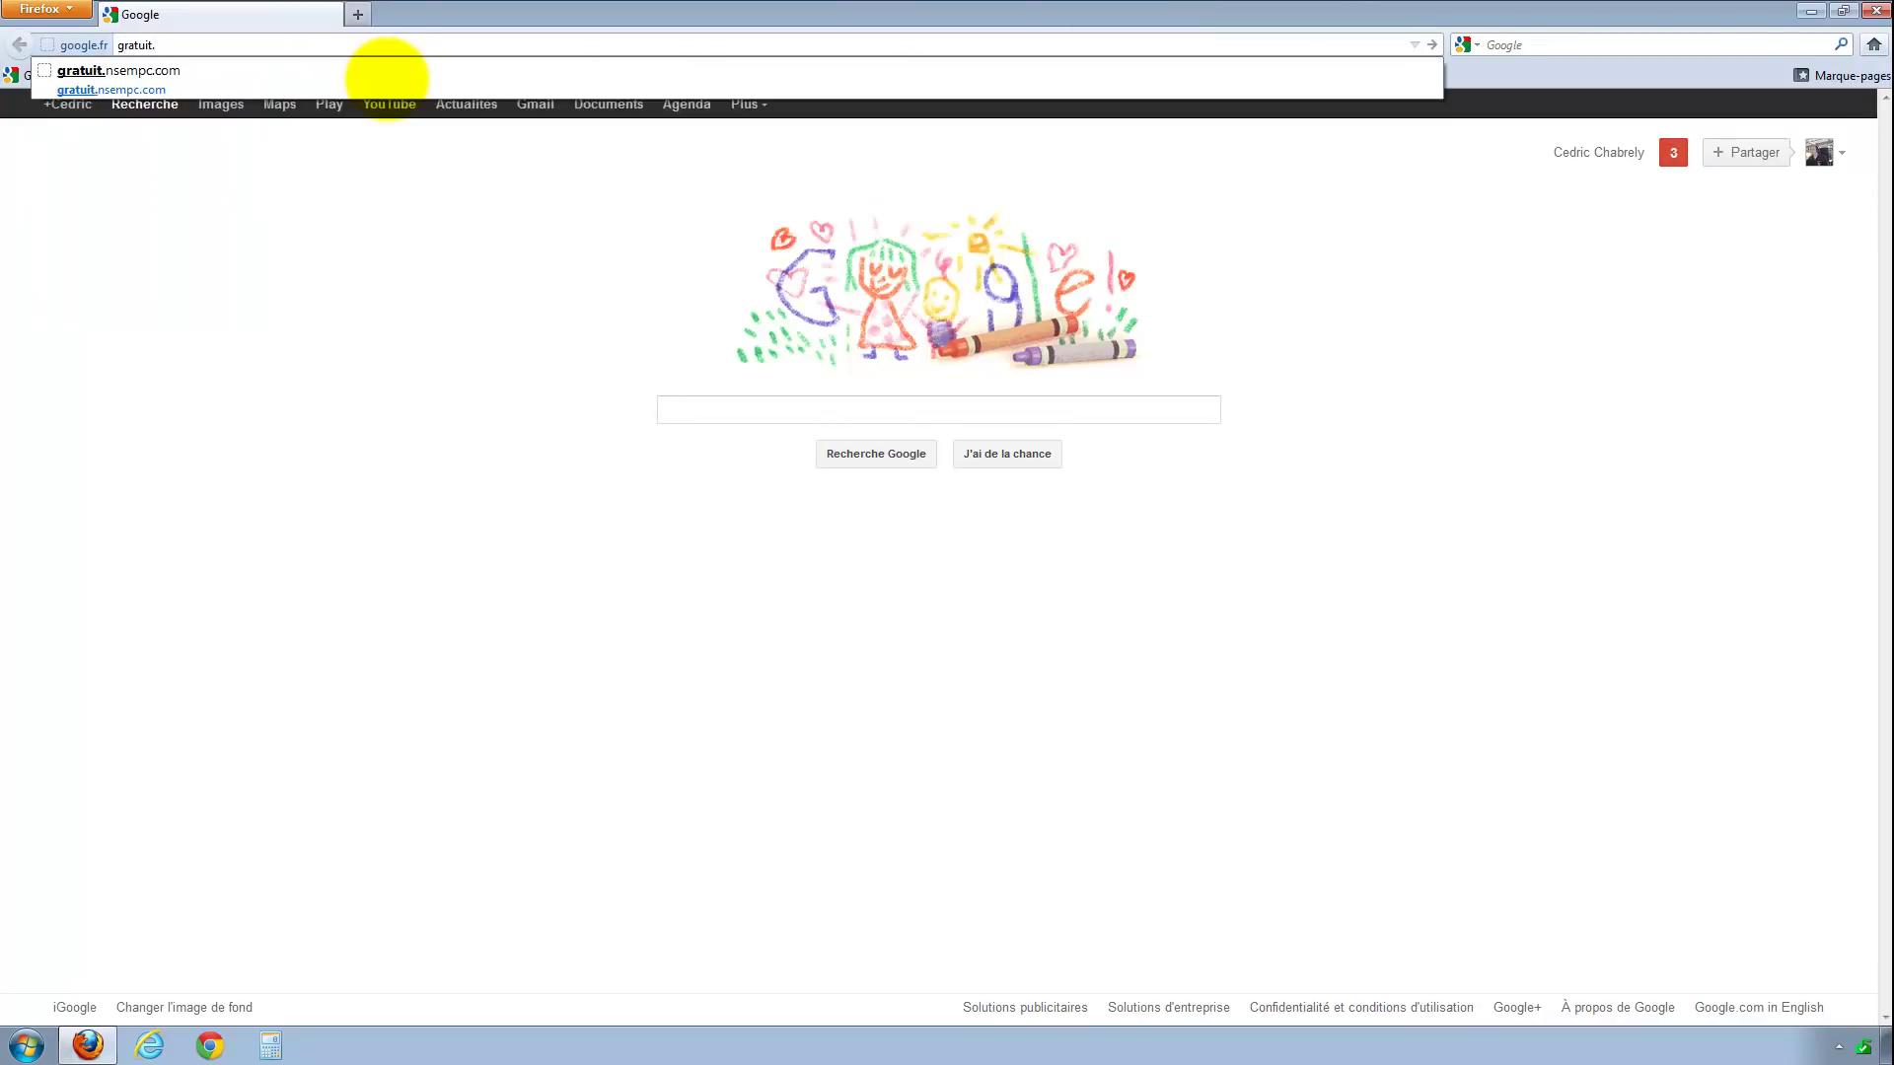
pyautogui.write('mpc.com')
pyautogui.press('Return')
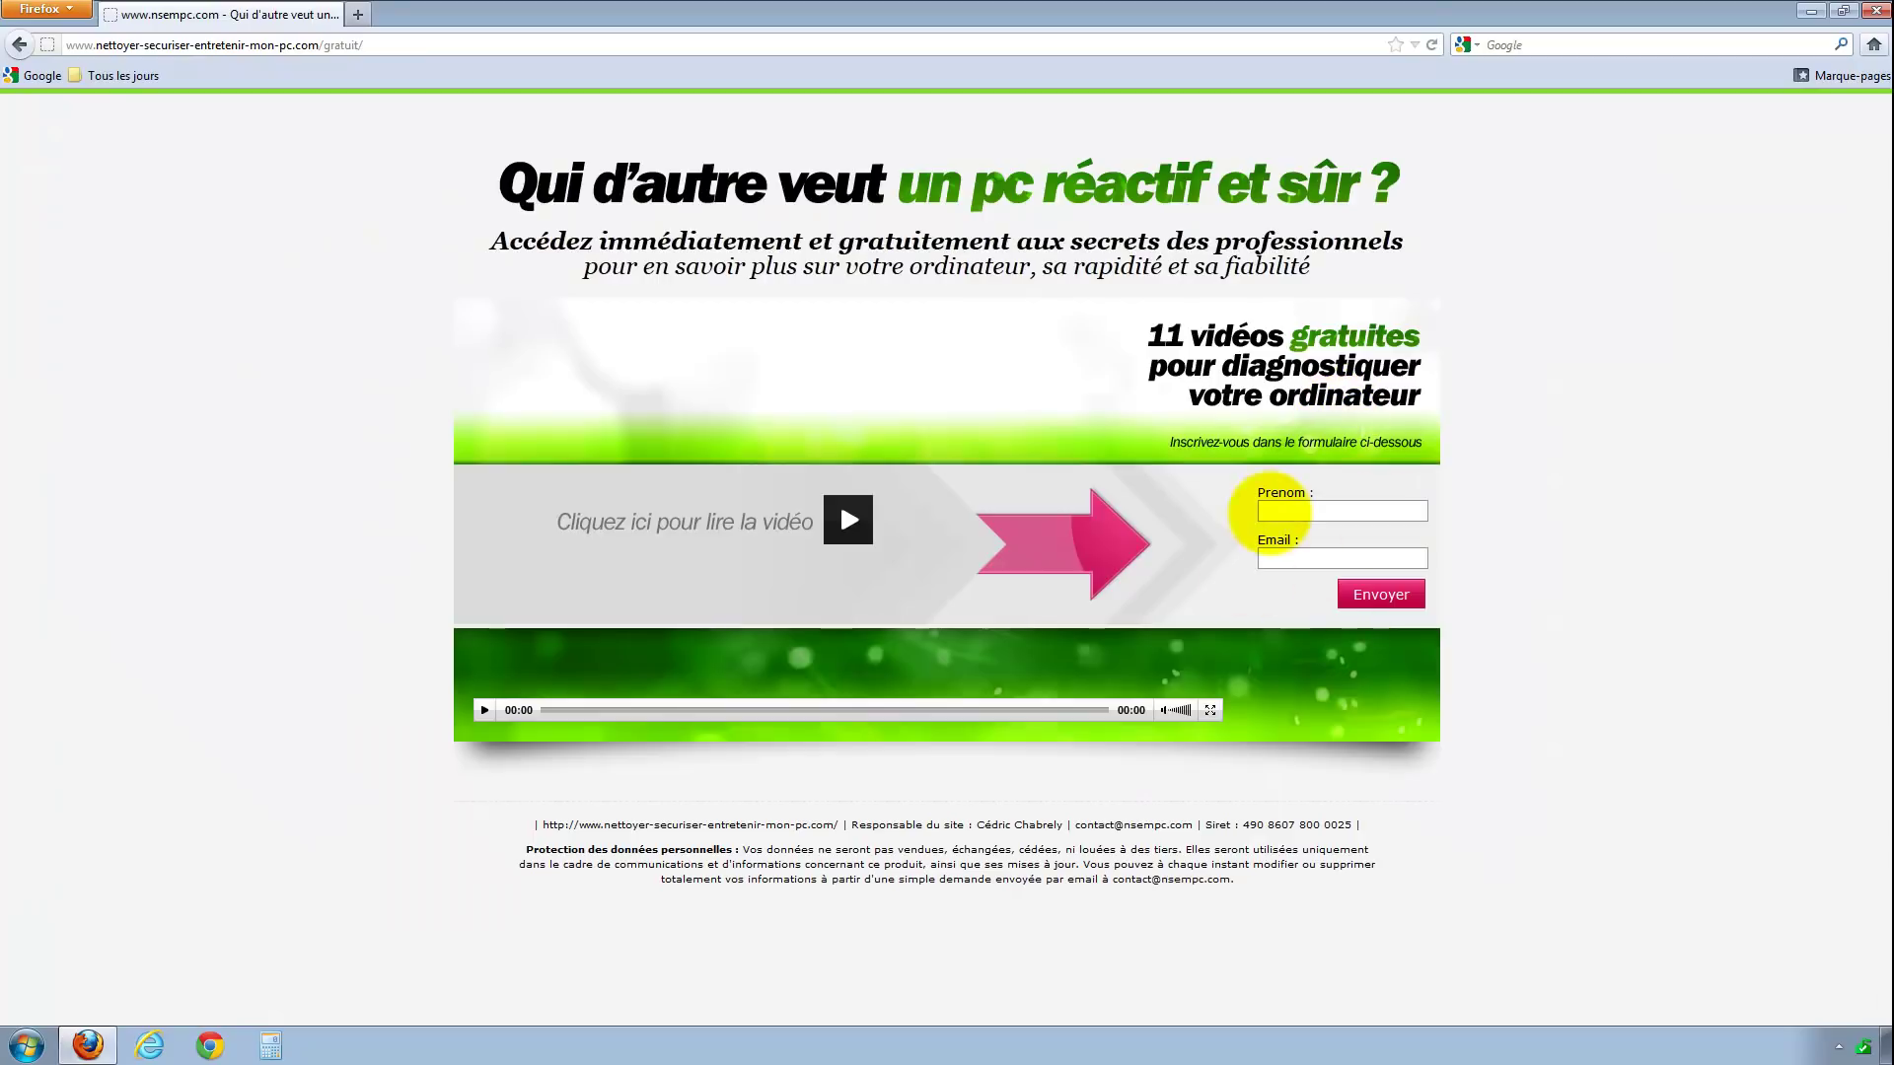
# Point out the Prenom and Email fields of the sign-up form and select the page's web address
pyautogui.click(1282, 512)
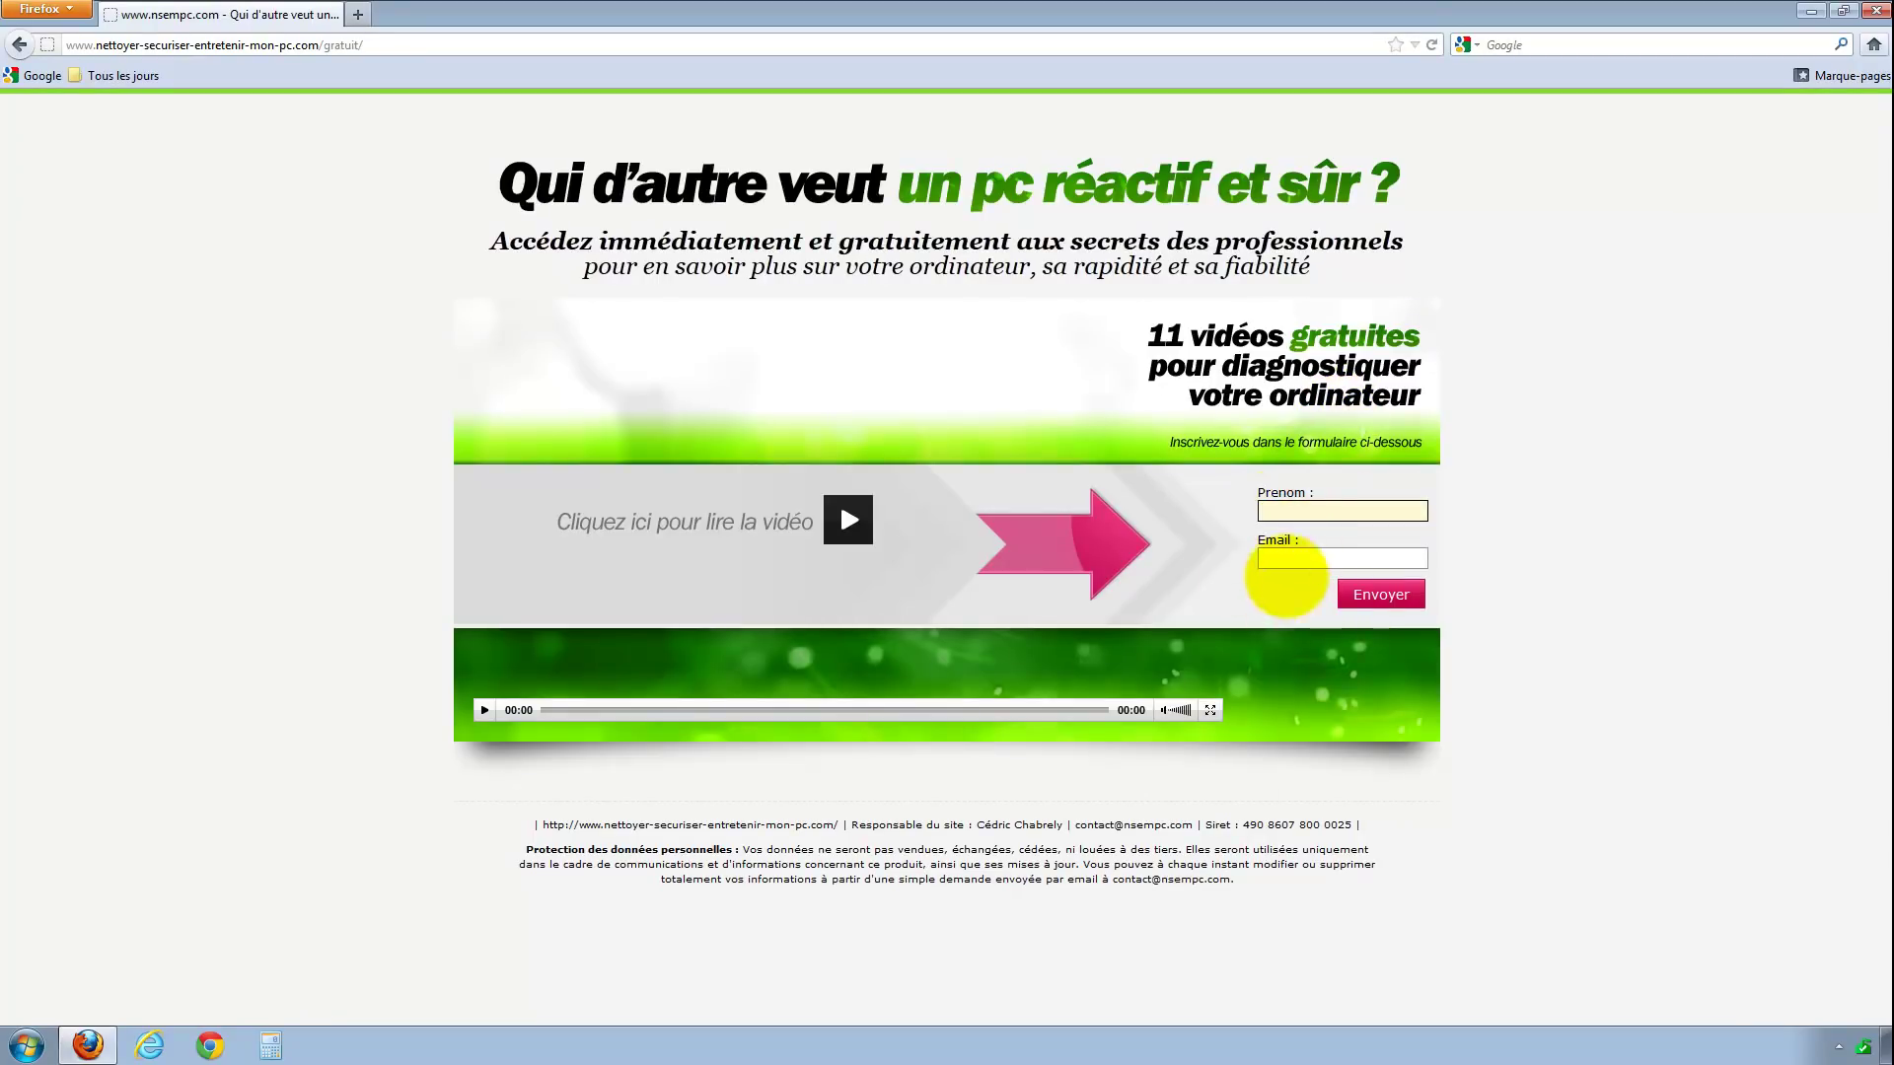
pyautogui.click(1291, 558)
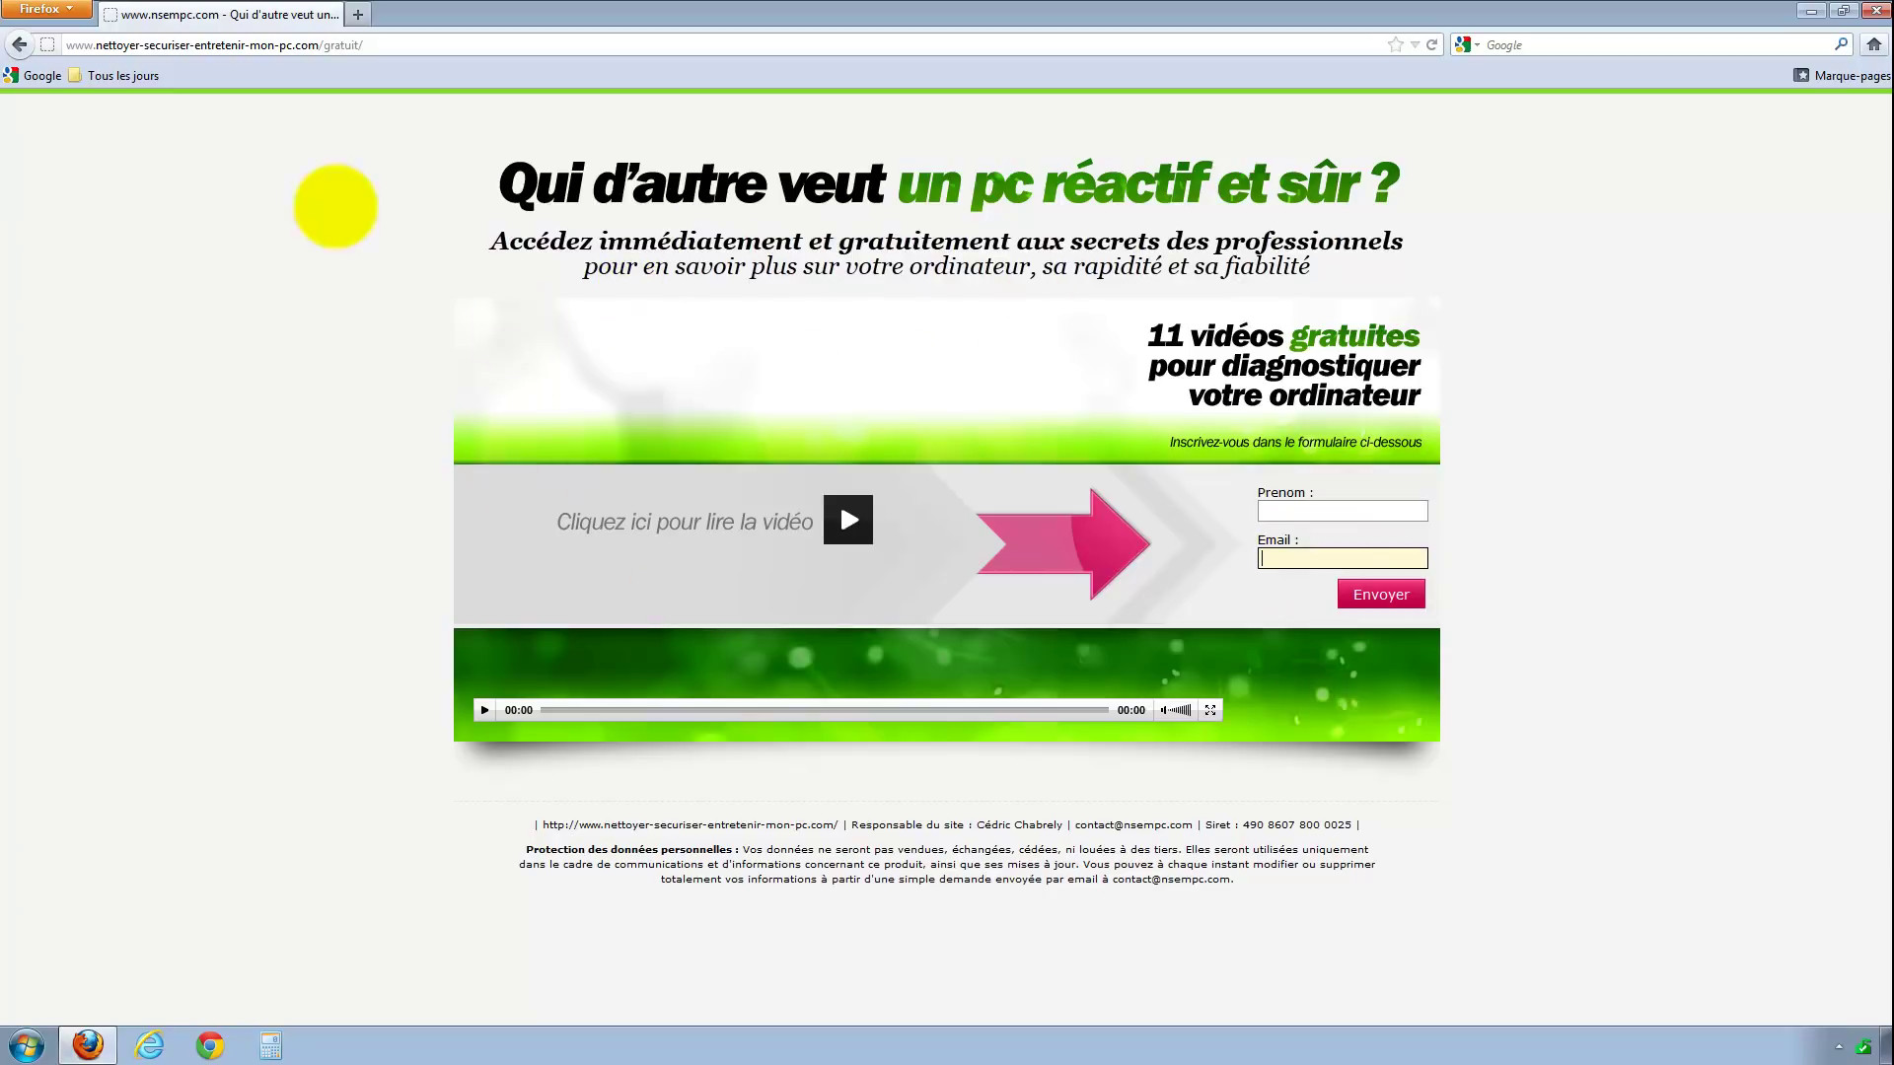
pyautogui.click(330, 44)
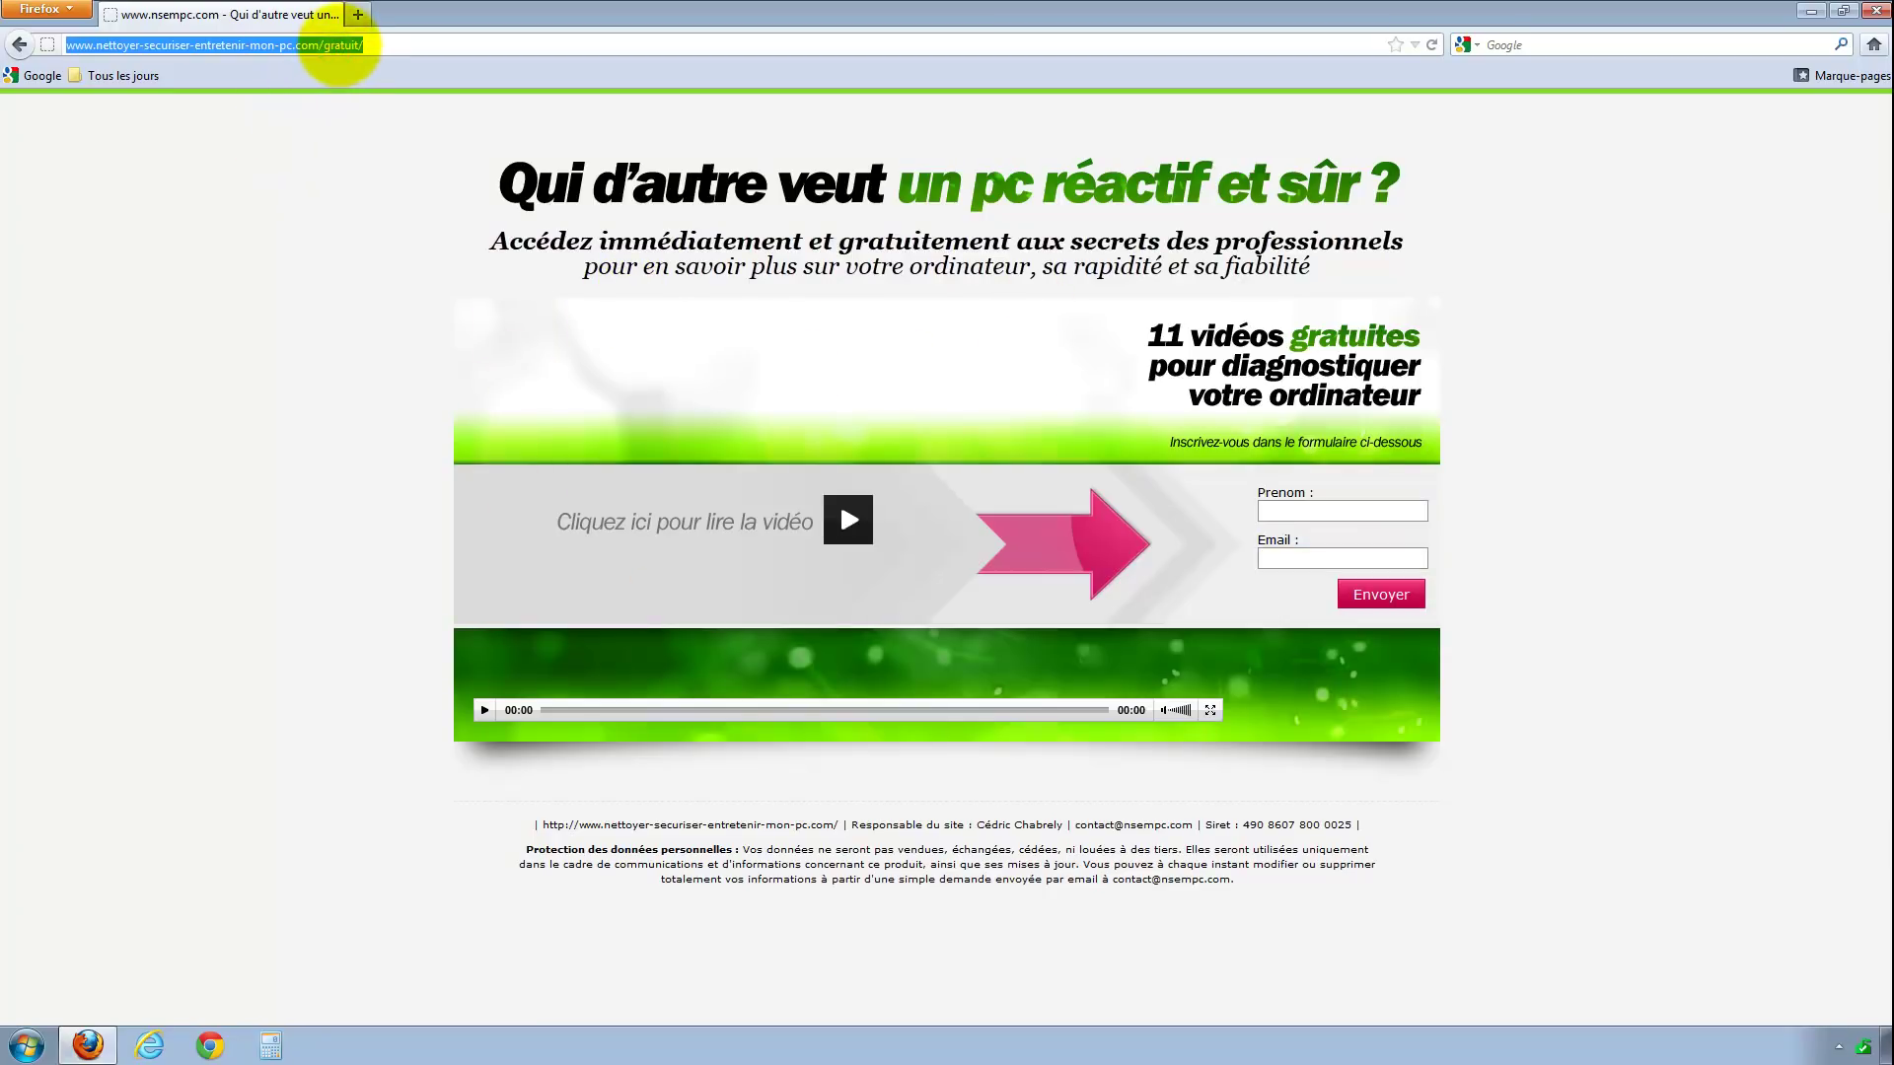